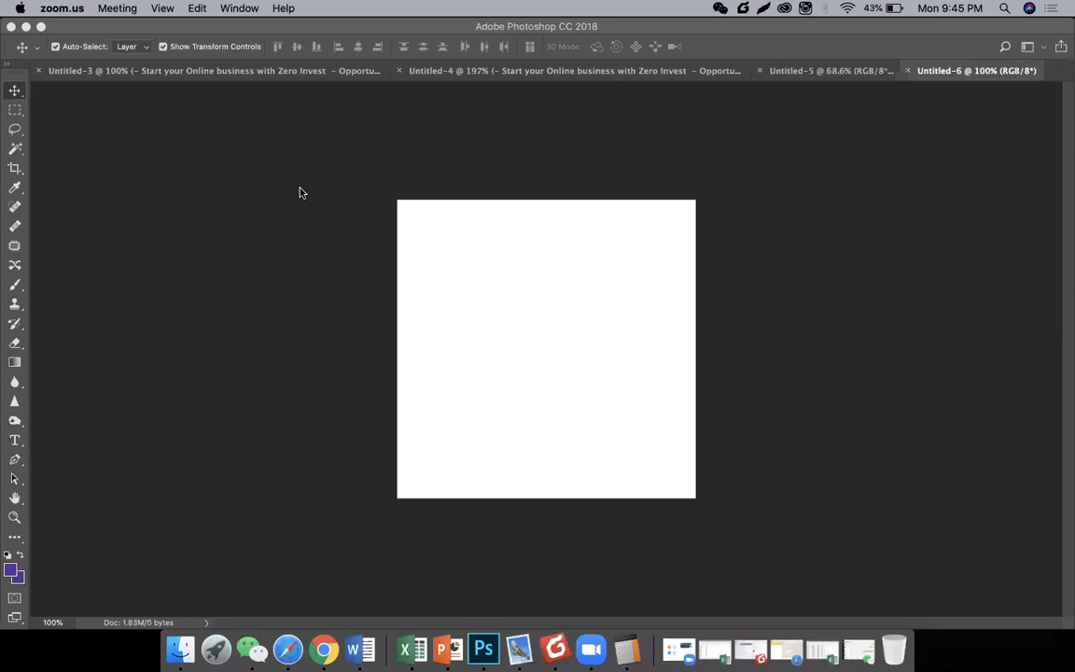
Switch to Chrome, close the Post Attendee - Zoom tab and bring up the Freepik home page.
{"action": "left_click", "coordinate": [259, 286]}
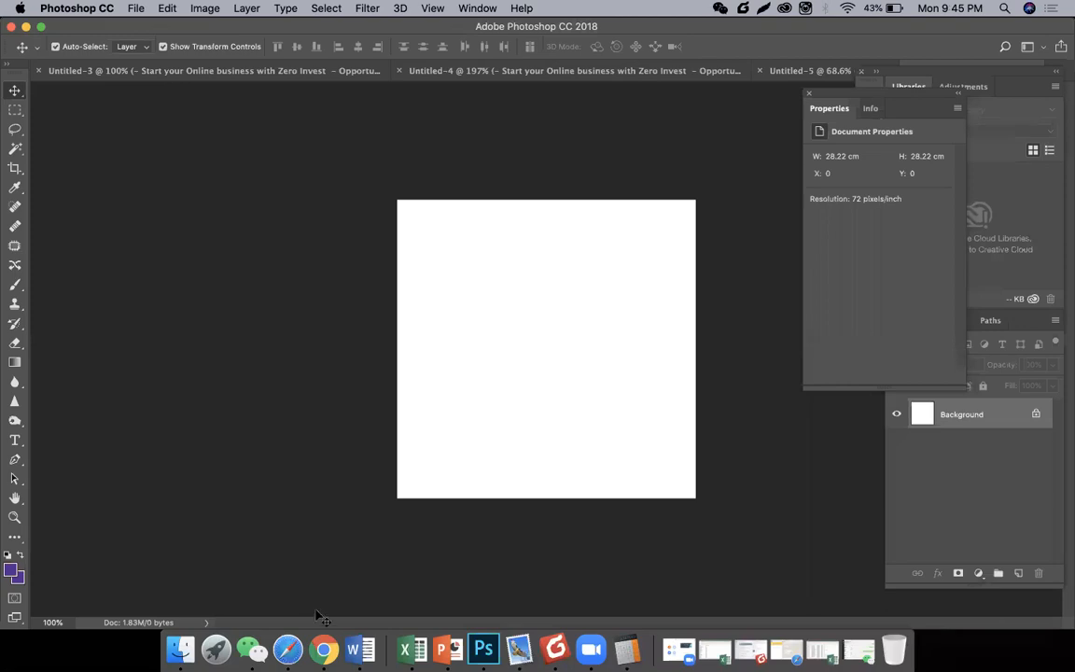
{"action": "left_click", "coordinate": [321, 644]}
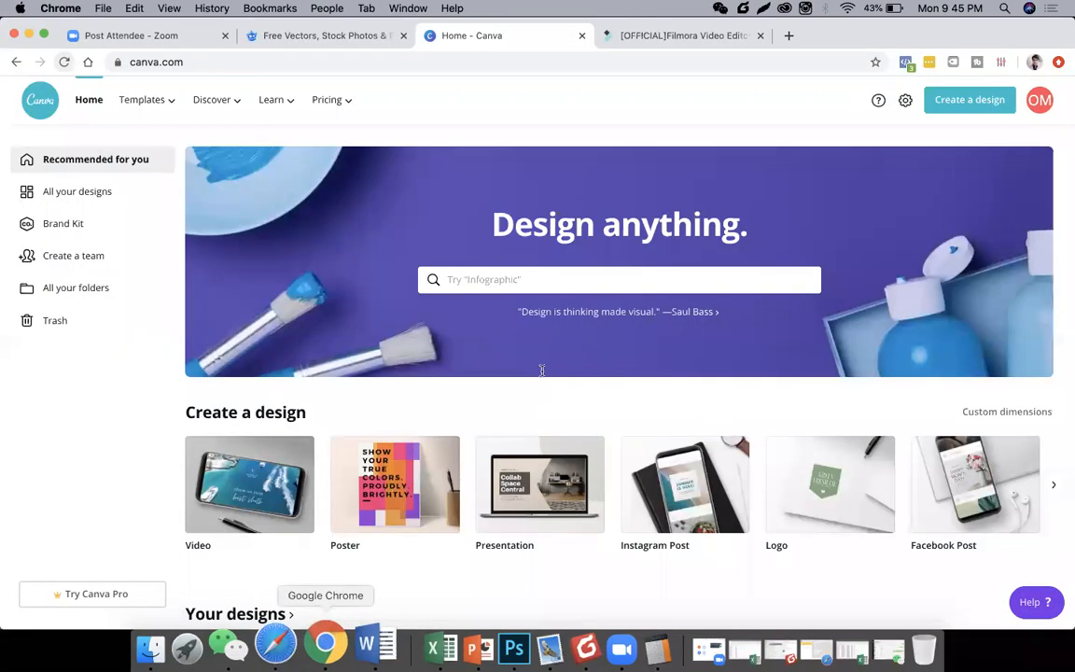
{"action": "left_click", "coordinate": [225, 36]}
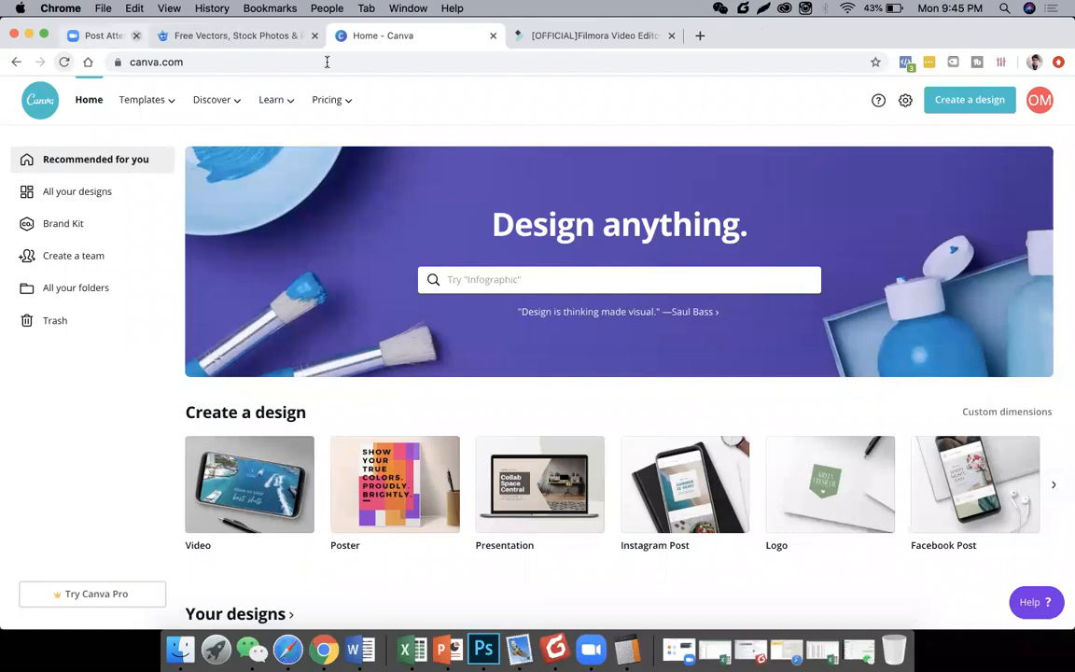
{"action": "left_click", "coordinate": [165, 36]}
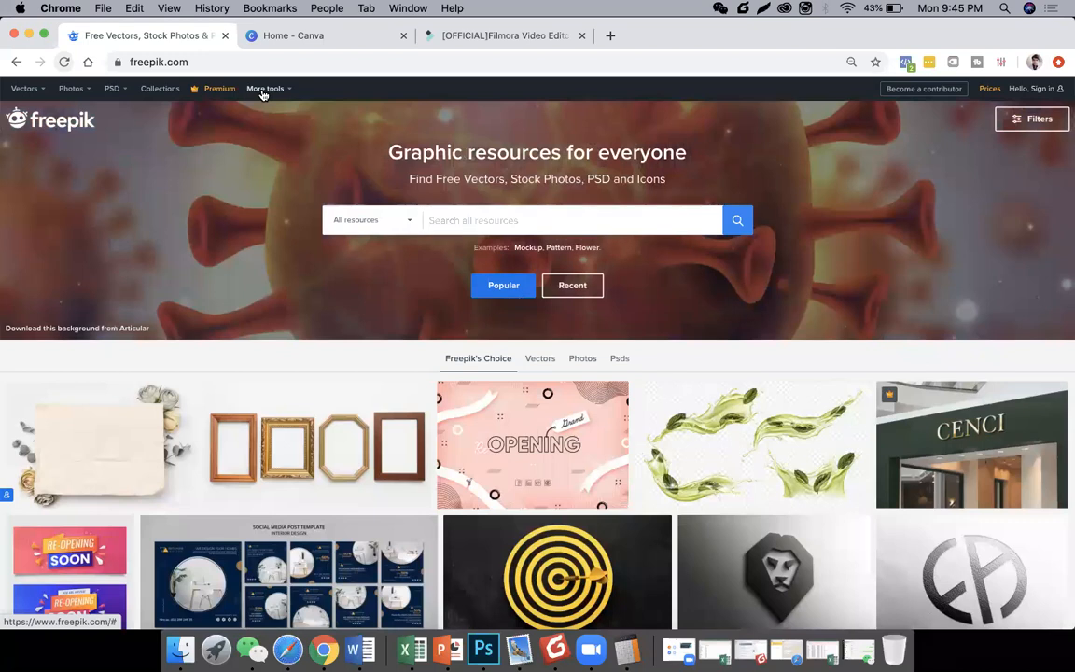
Highlight the freepik.com web address, switching to Zoom and back to Chrome in between.
{"action": "left_click", "coordinate": [177, 60]}
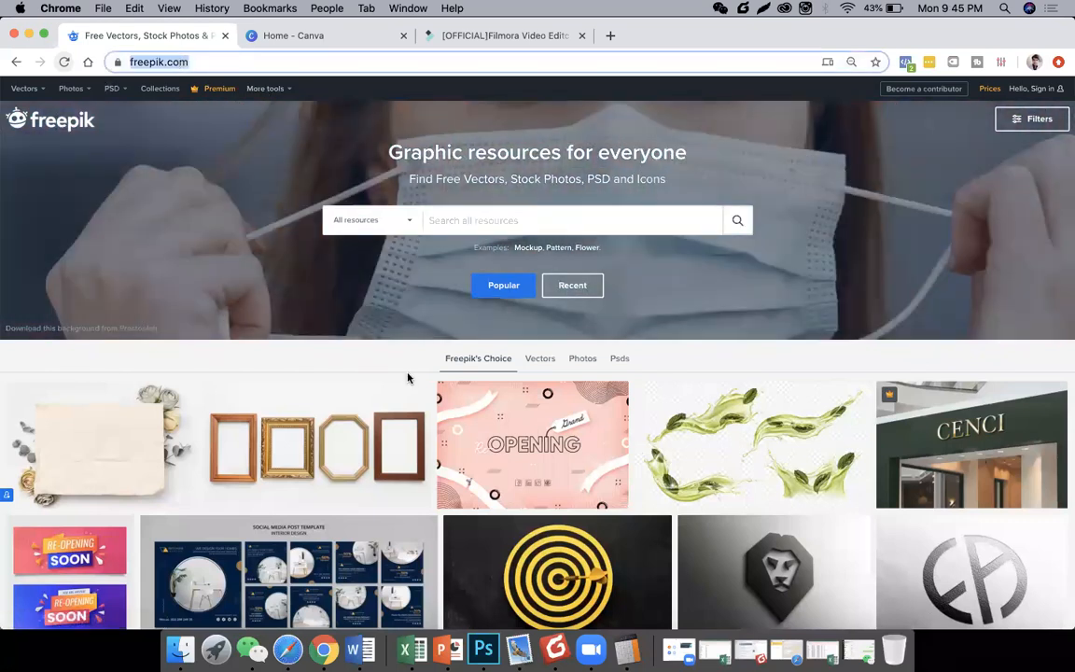
{"action": "left_click", "coordinate": [591, 649]}
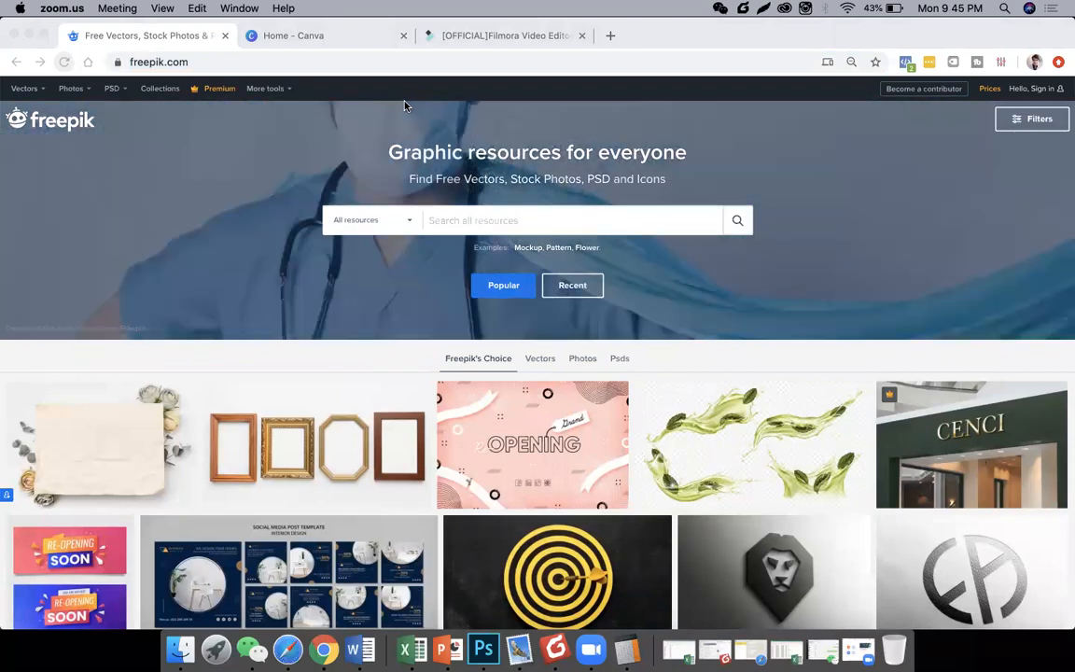
{"action": "left_click", "coordinate": [237, 64]}
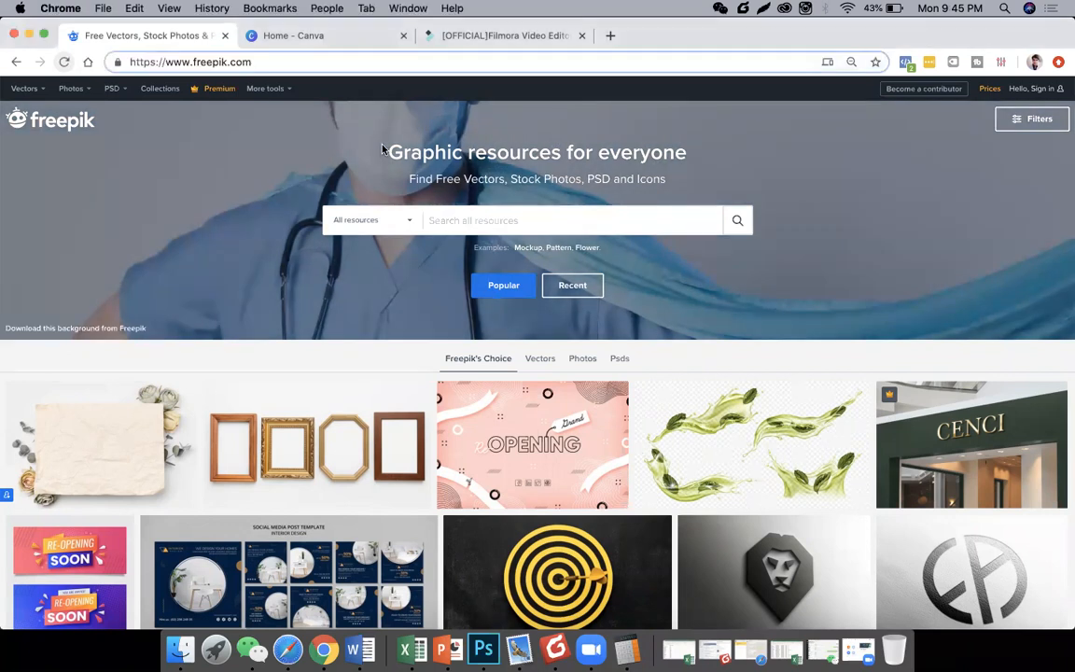
Limit the Freepik search to free resources and search for "2020".
{"action": "scroll", "coordinate": [527, 310], "scroll_direction": "down", "scroll_amount": 3}
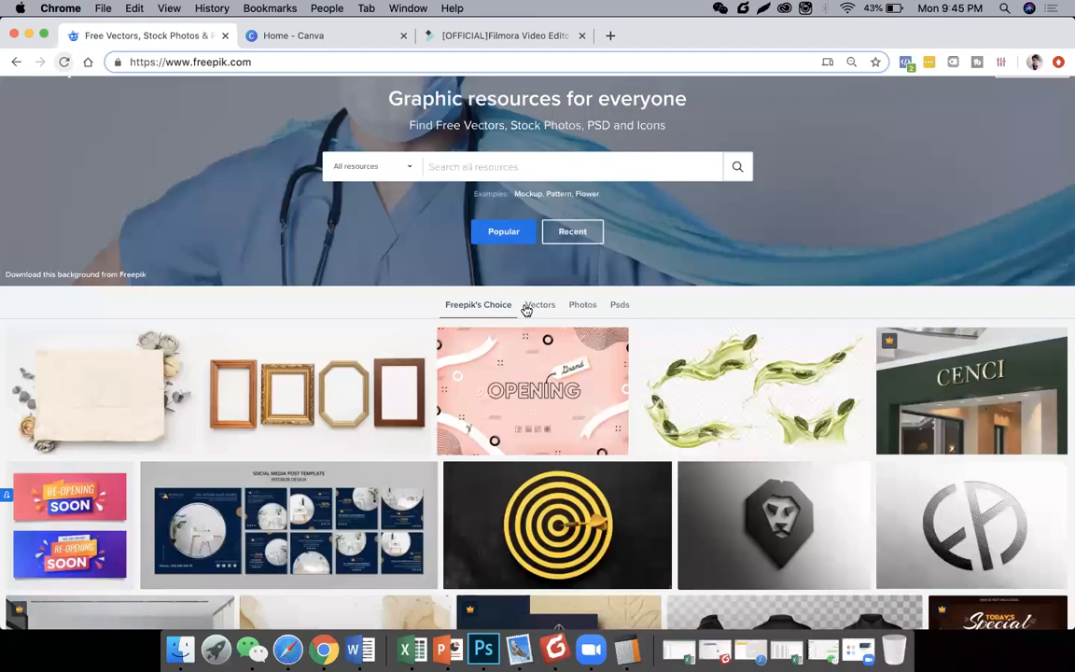
{"action": "scroll", "coordinate": [527, 310], "scroll_direction": "down", "scroll_amount": 3}
{"action": "scroll", "coordinate": [527, 310], "scroll_direction": "down", "scroll_amount": 1}
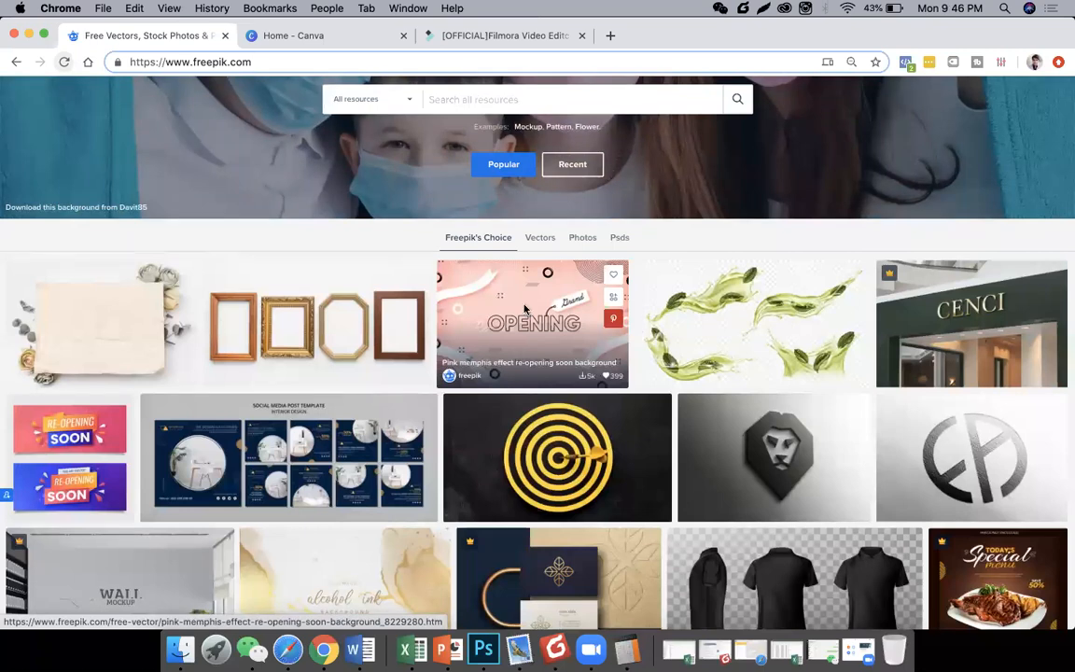
{"action": "scroll", "coordinate": [429, 266], "scroll_direction": "up", "scroll_amount": 6}
{"action": "left_click", "coordinate": [404, 227]}
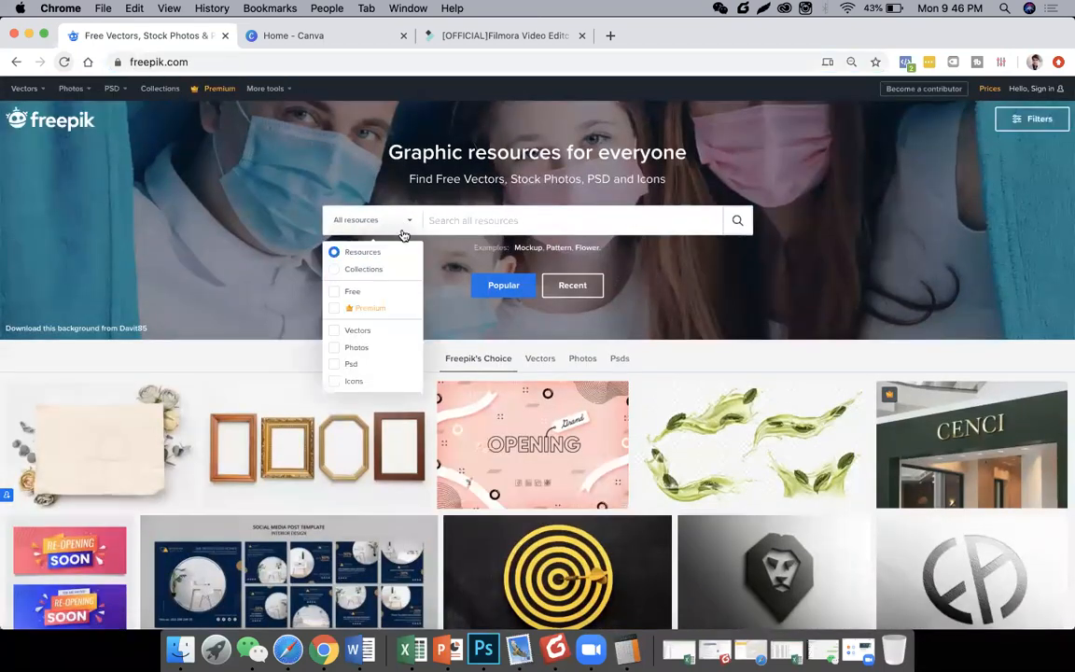
{"action": "left_click", "coordinate": [364, 293]}
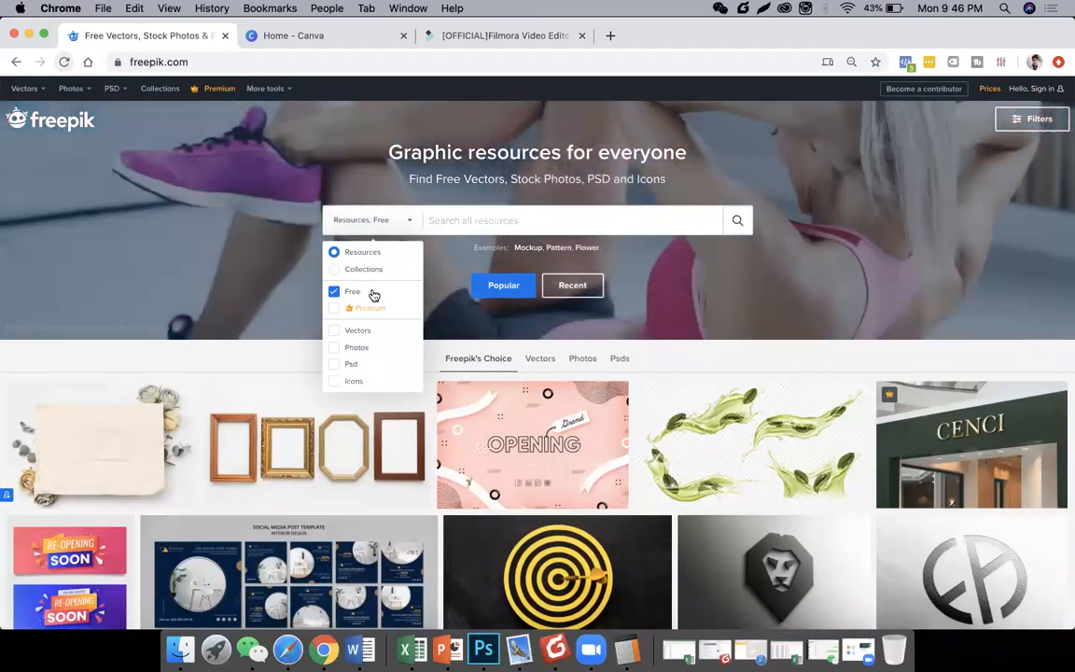
{"action": "left_click", "coordinate": [527, 223]}
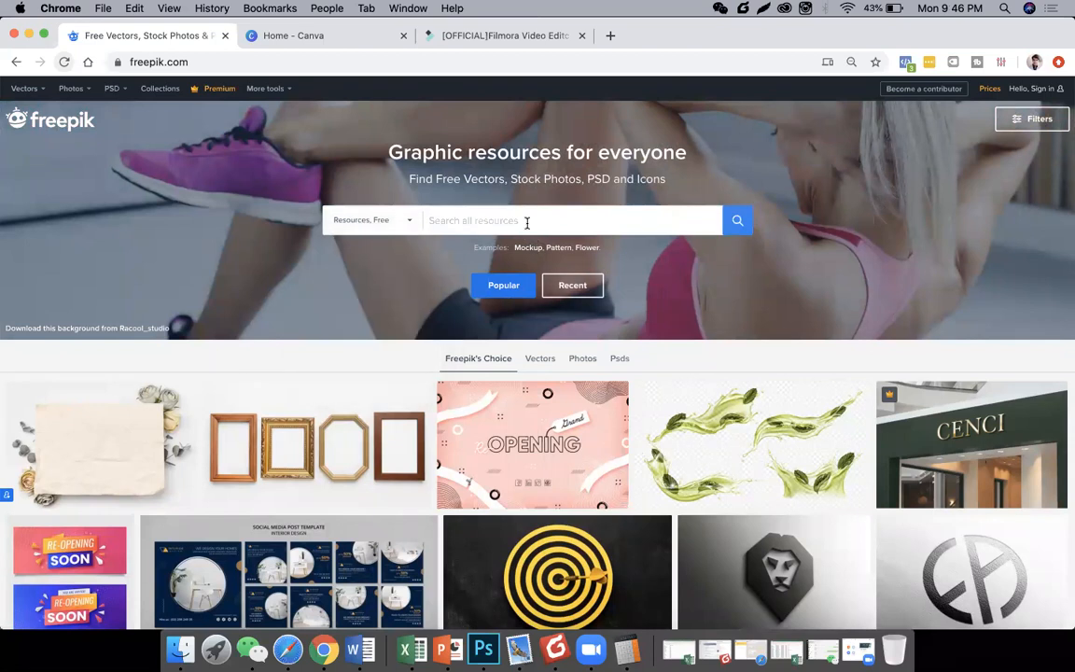
{"action": "type", "text": "2020"}
{"action": "key", "text": "Return"}
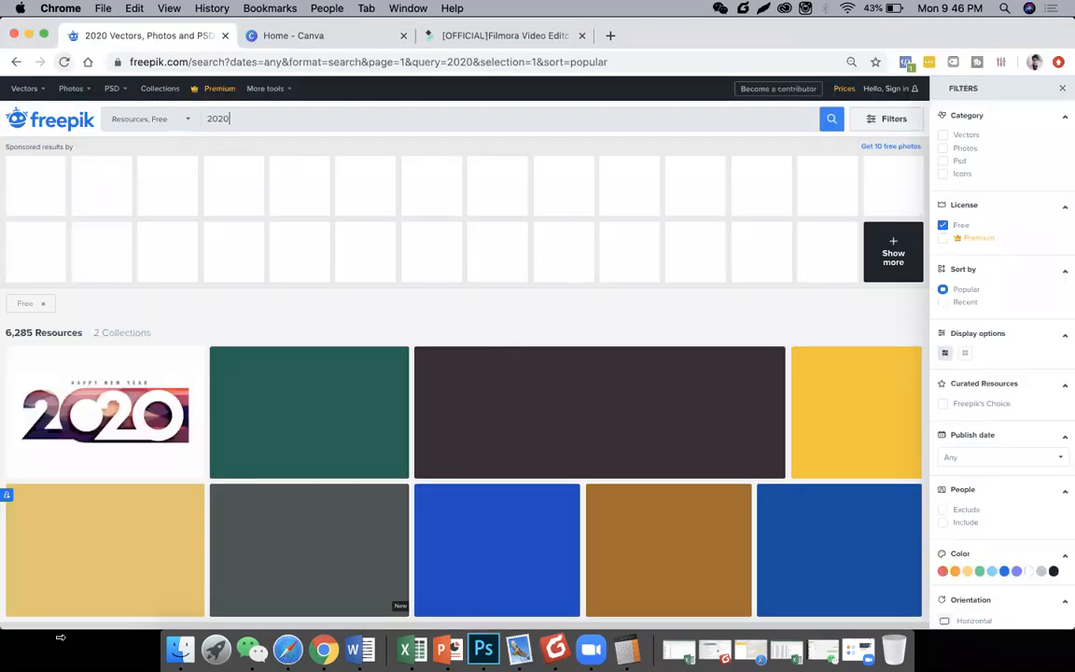
Browse the first three pages of free 2020 search results to examine the available designs.
{"action": "scroll", "coordinate": [753, 345], "scroll_direction": "down", "scroll_amount": 3}
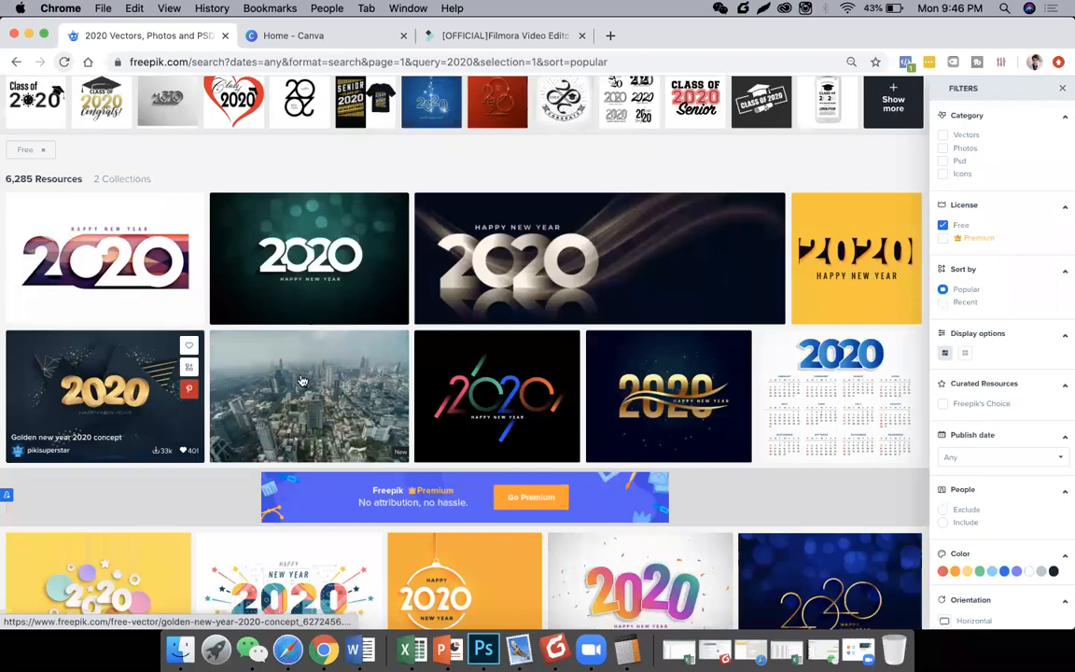
{"action": "scroll", "coordinate": [454, 536], "scroll_direction": "down", "scroll_amount": 5}
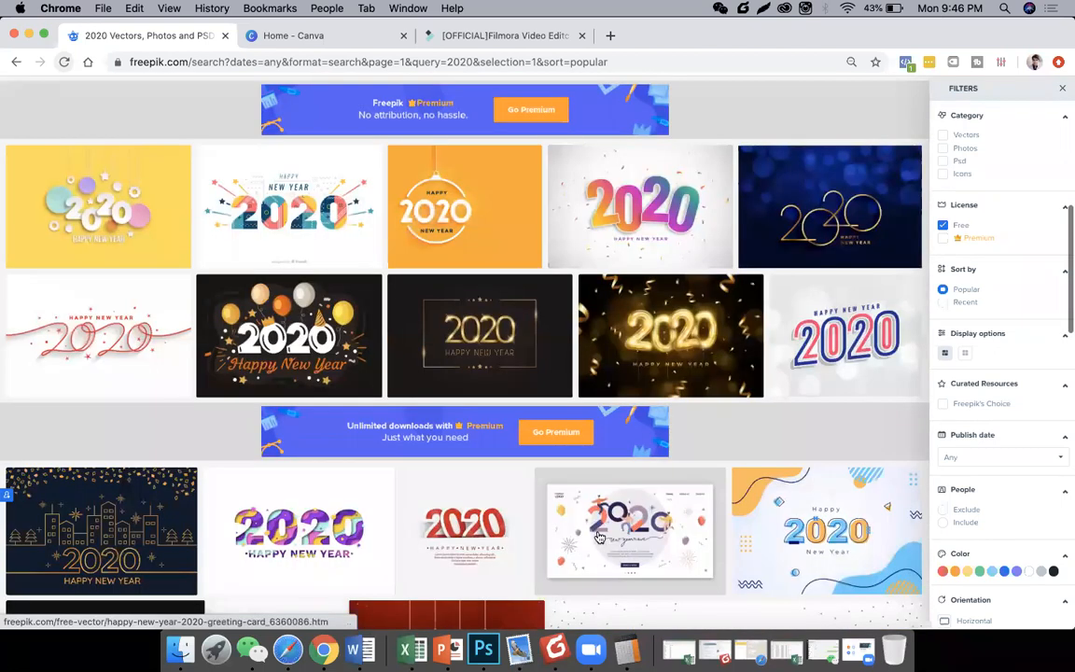
{"action": "scroll", "coordinate": [600, 537], "scroll_direction": "down", "scroll_amount": 15}
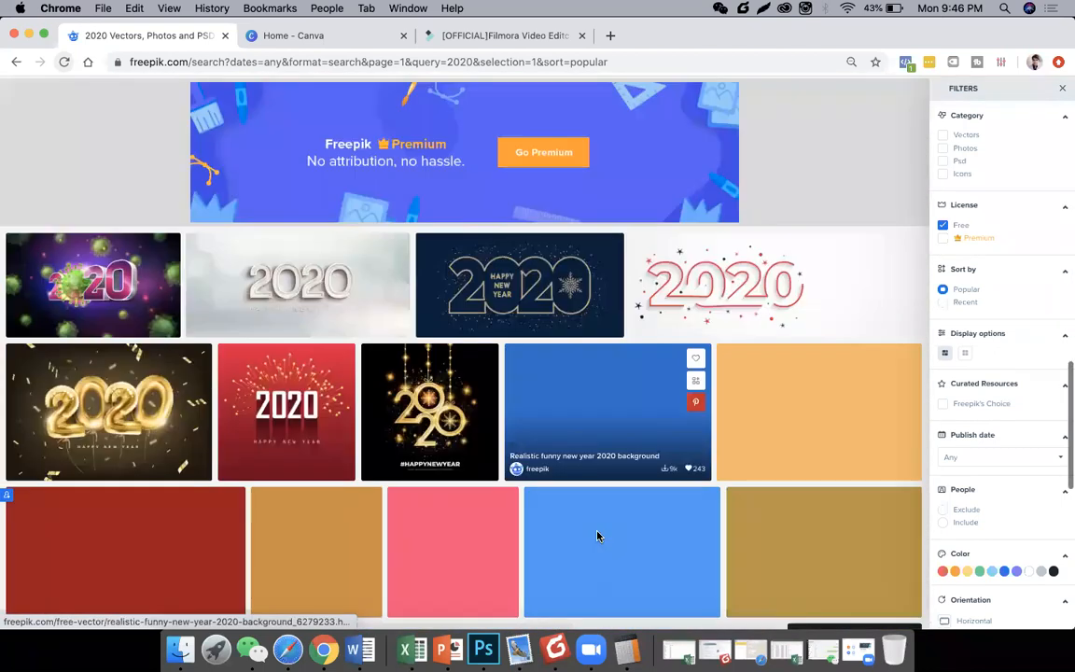
{"action": "scroll", "coordinate": [481, 355], "scroll_direction": "down", "scroll_amount": 1}
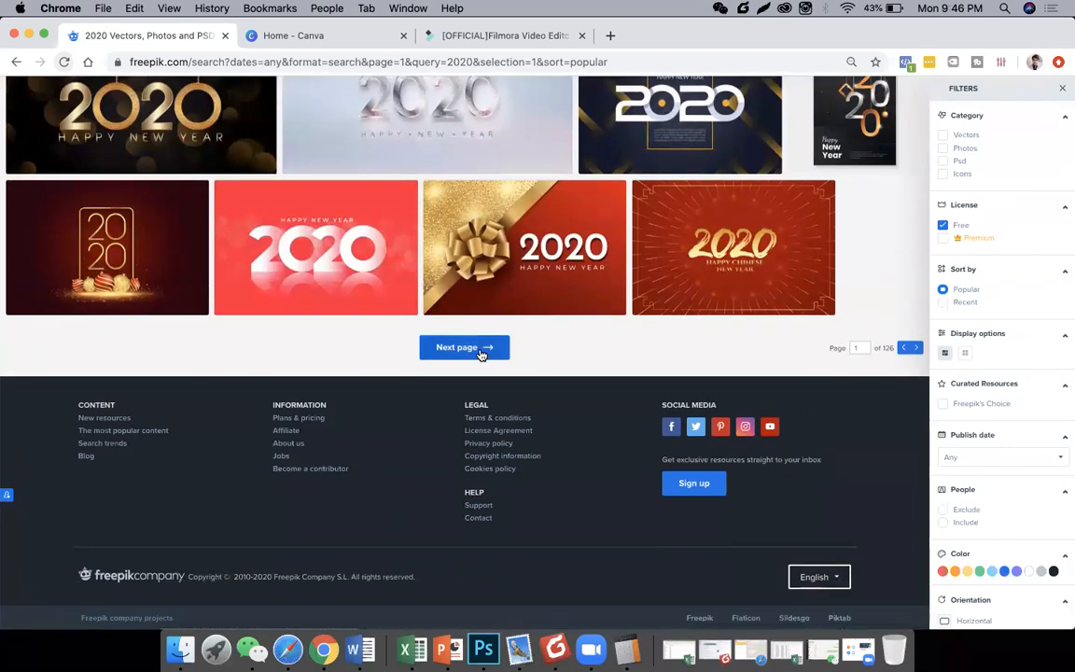
{"action": "left_click", "coordinate": [481, 347]}
{"action": "scroll", "coordinate": [626, 449], "scroll_direction": "down", "scroll_amount": 5}
{"action": "scroll", "coordinate": [627, 449], "scroll_direction": "down", "scroll_amount": 3}
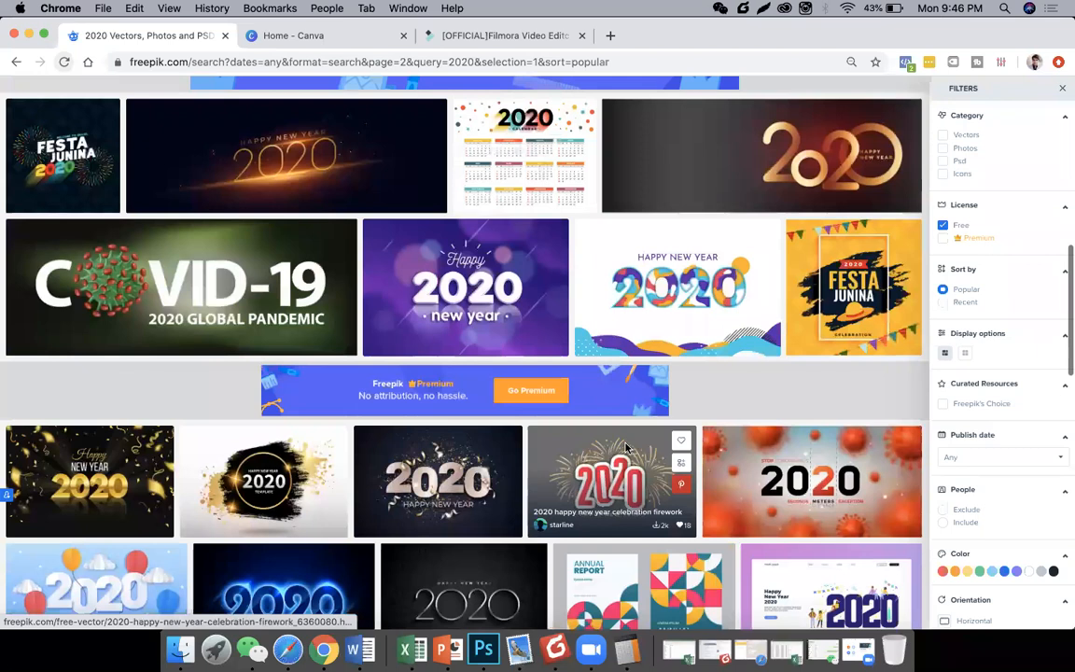
{"action": "scroll", "coordinate": [480, 459], "scroll_direction": "down", "scroll_amount": 7}
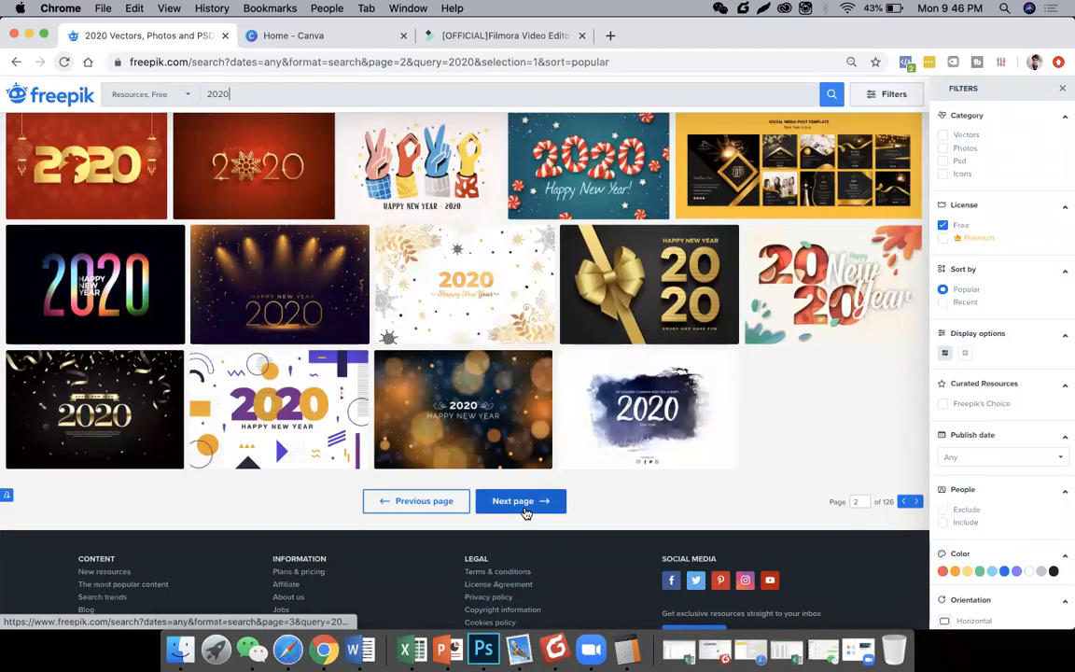
{"action": "left_click", "coordinate": [526, 502]}
{"action": "scroll", "coordinate": [525, 512], "scroll_direction": "down", "scroll_amount": 5}
{"action": "scroll", "coordinate": [526, 513], "scroll_direction": "down", "scroll_amount": 5}
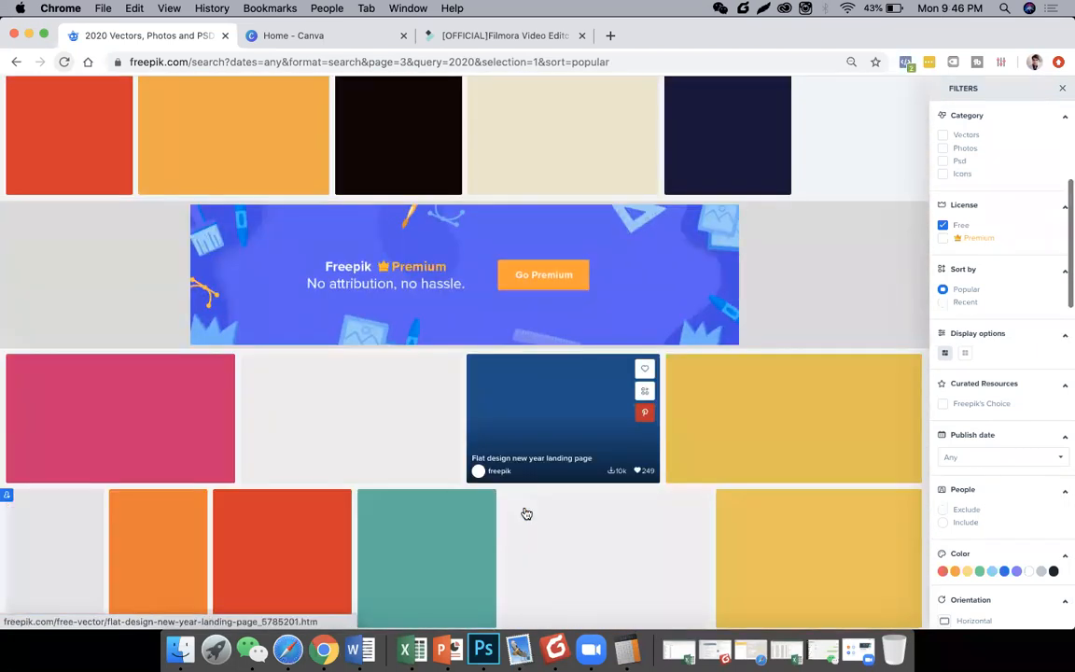
{"action": "scroll", "coordinate": [525, 512], "scroll_direction": "down", "scroll_amount": 10}
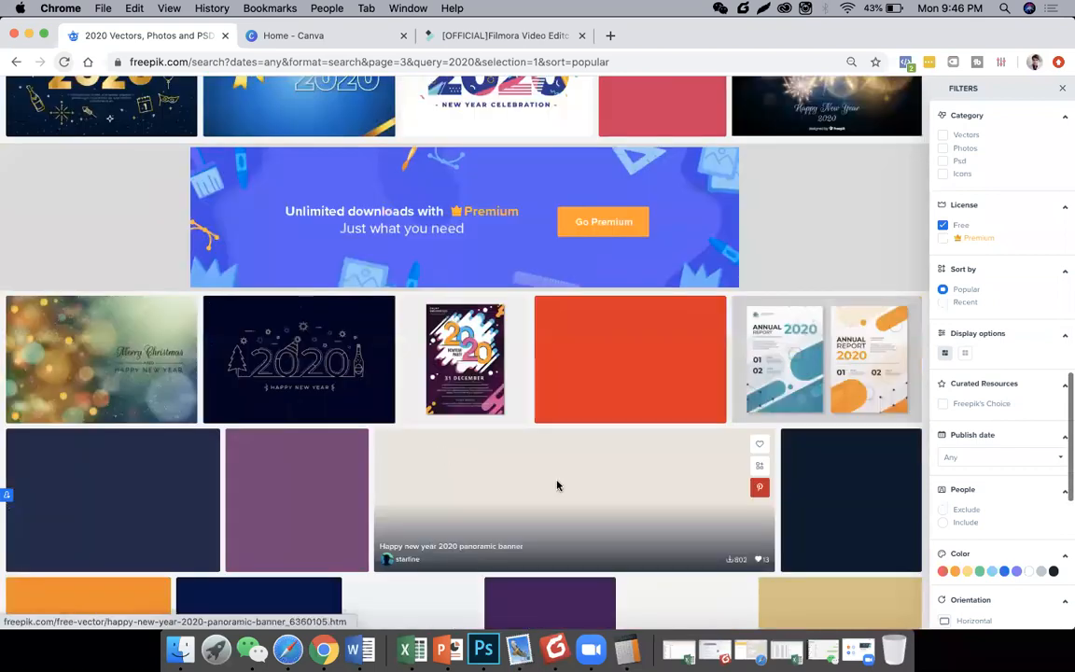
{"action": "scroll", "coordinate": [476, 303], "scroll_direction": "down", "scroll_amount": 2}
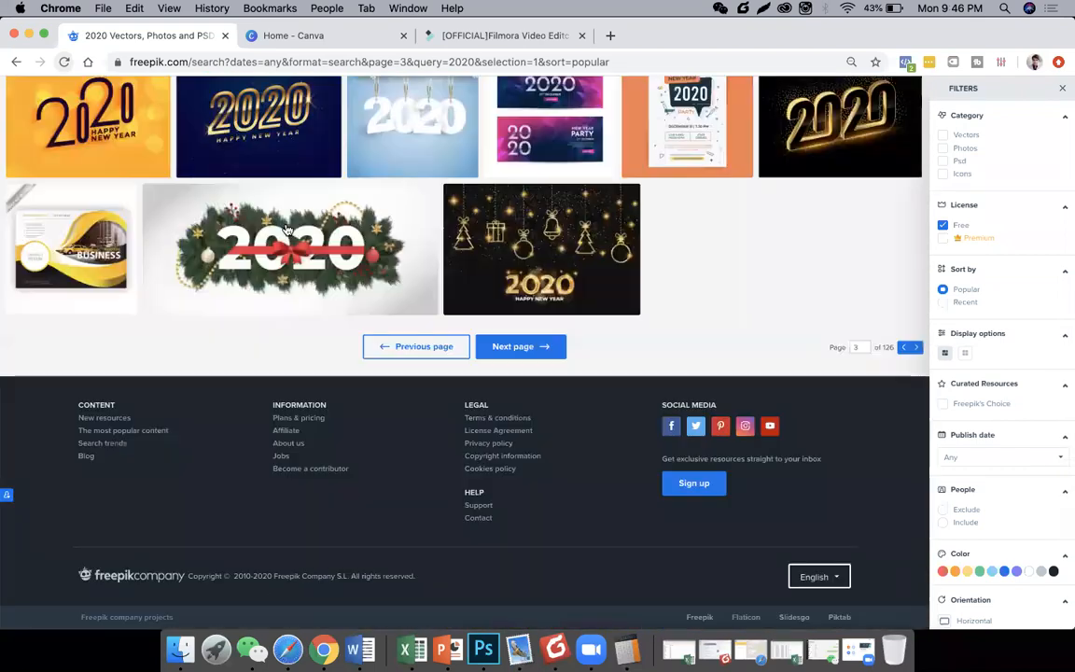
Set the resource type filter to Psd only and rerun the 2020 search.
{"action": "scroll", "coordinate": [149, 100], "scroll_direction": "up", "scroll_amount": 20}
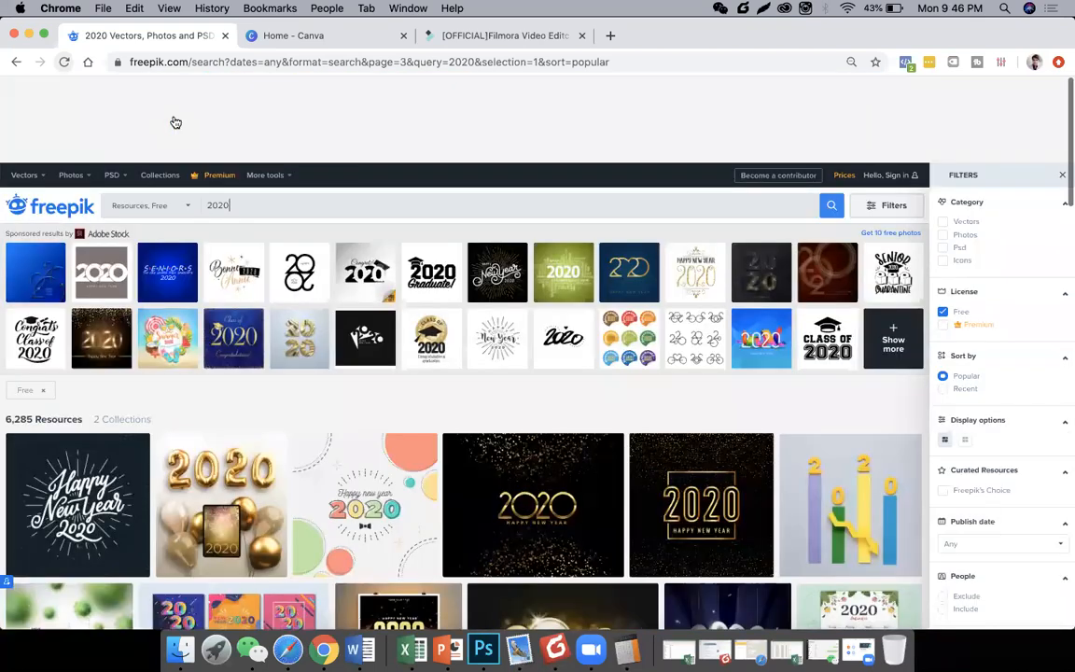
{"action": "left_click", "coordinate": [173, 206]}
{"action": "left_click", "coordinate": [135, 226]}
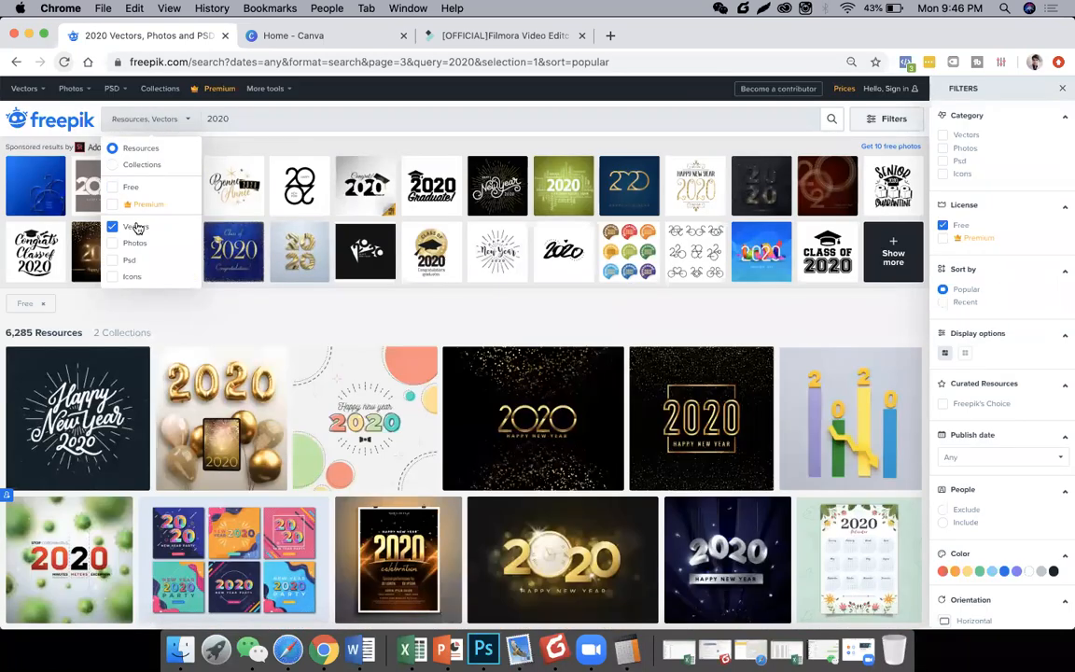
{"action": "left_click", "coordinate": [137, 229]}
{"action": "left_click", "coordinate": [172, 263]}
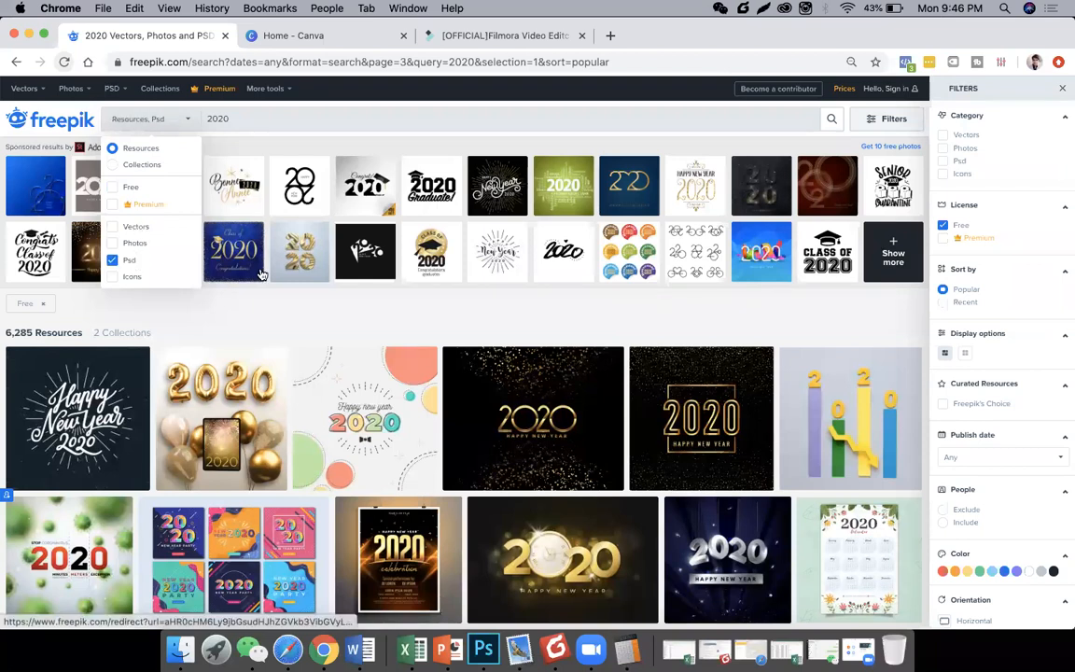
{"action": "left_click", "coordinate": [329, 302]}
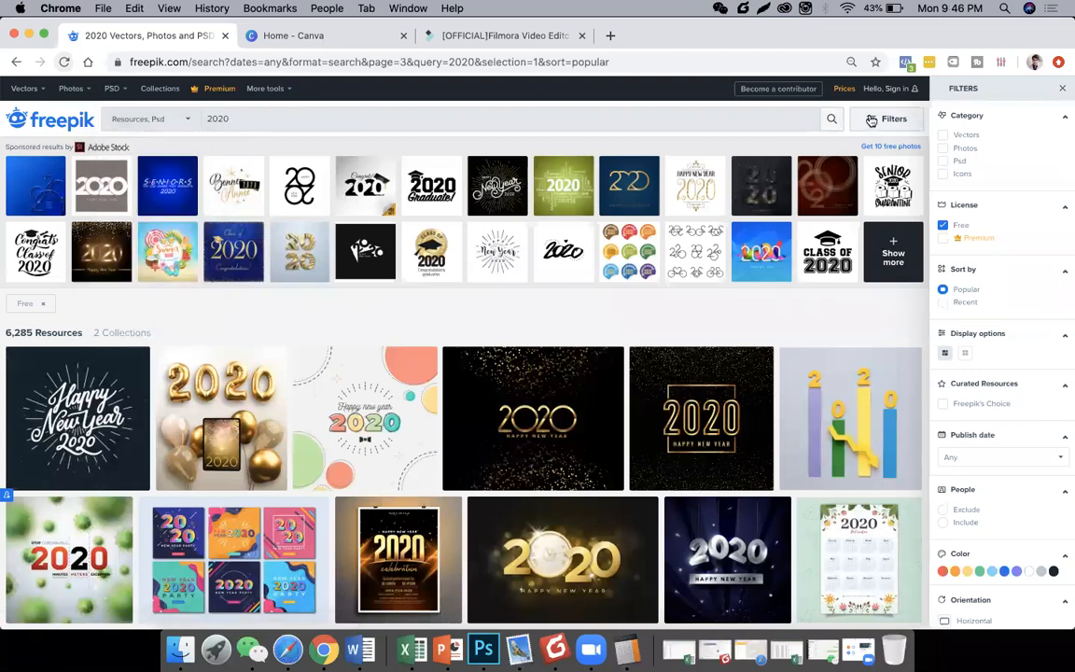
{"action": "left_click", "coordinate": [828, 121]}
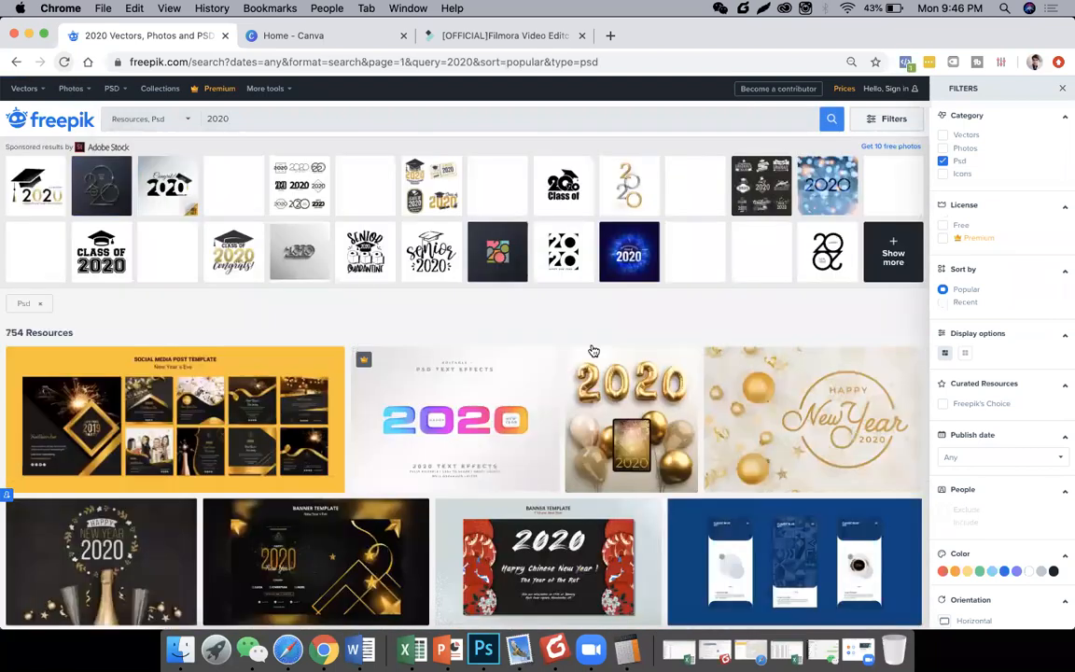
Open the PSD template showing a framed 2020 new year message and download it with the free download option.
{"action": "scroll", "coordinate": [601, 465], "scroll_direction": "down", "scroll_amount": 3}
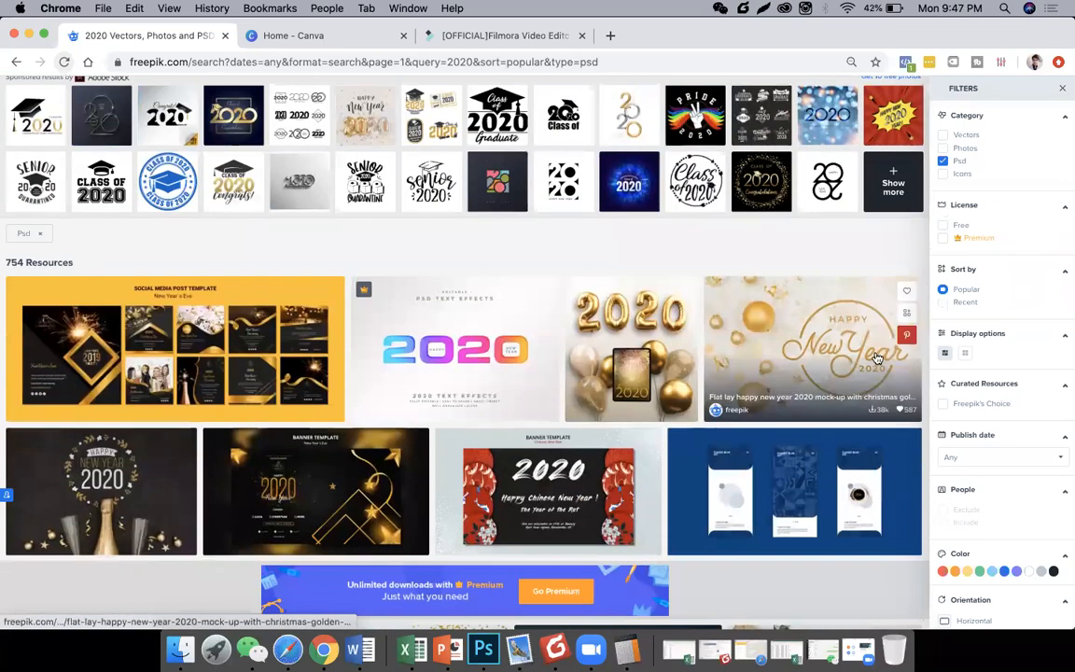
{"action": "scroll", "coordinate": [877, 359], "scroll_direction": "down", "scroll_amount": 3}
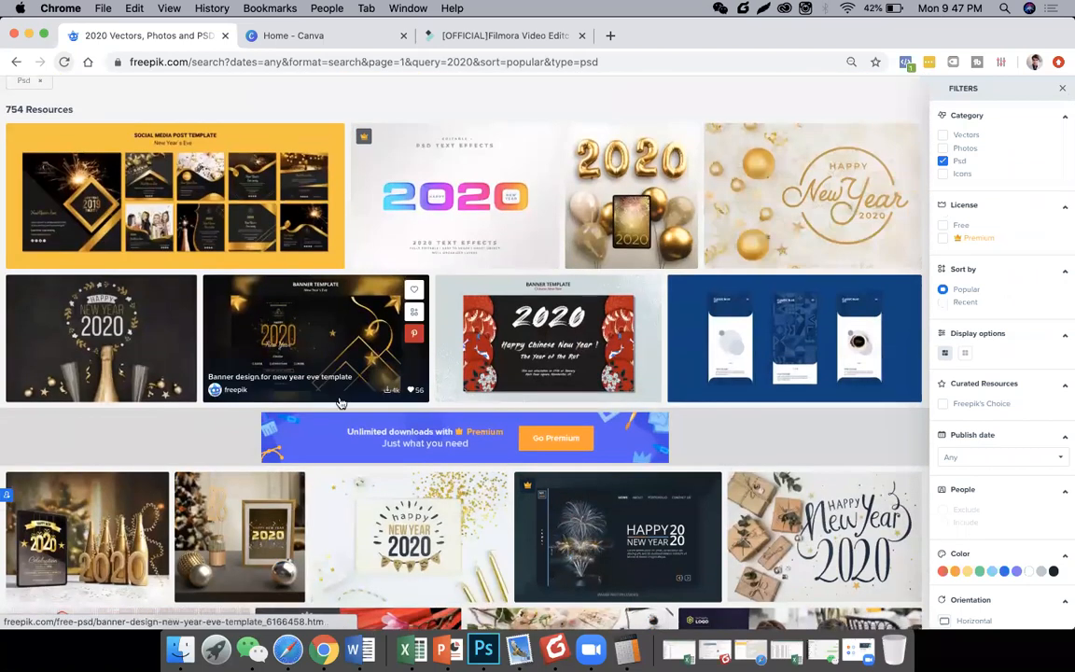
{"action": "scroll", "coordinate": [431, 392], "scroll_direction": "down", "scroll_amount": 5}
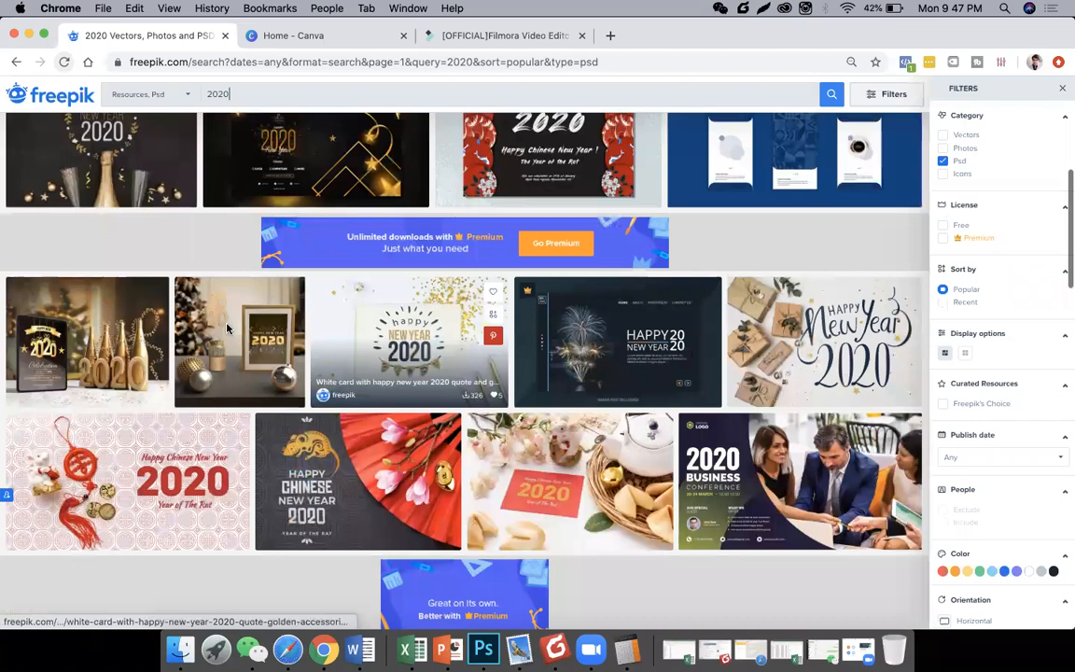
{"action": "left_click", "coordinate": [229, 329]}
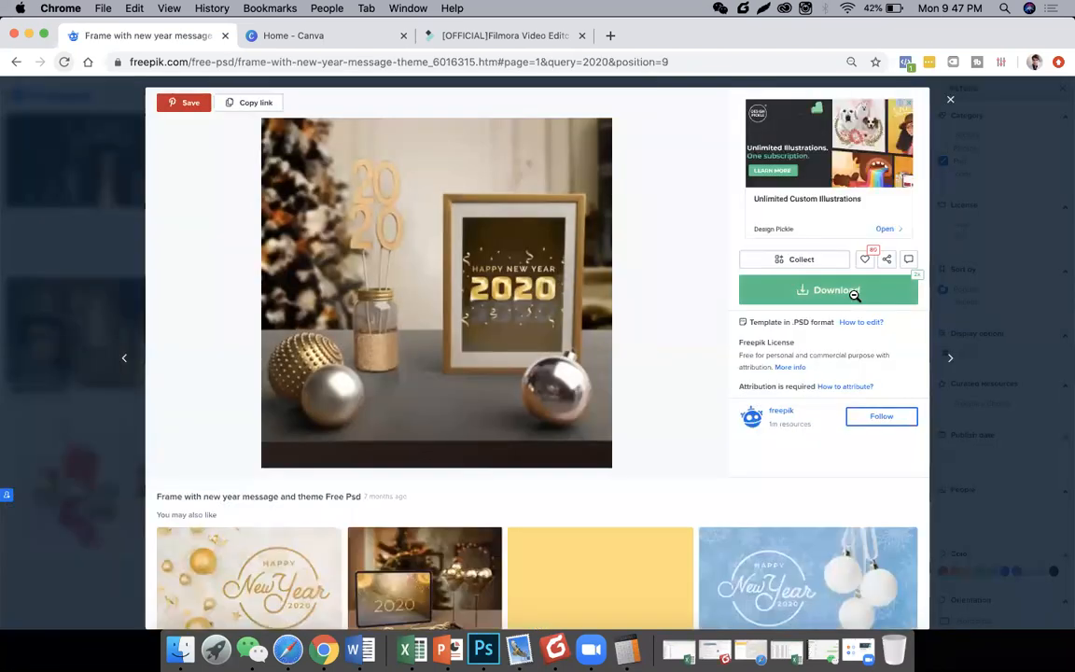
{"action": "left_click", "coordinate": [854, 295]}
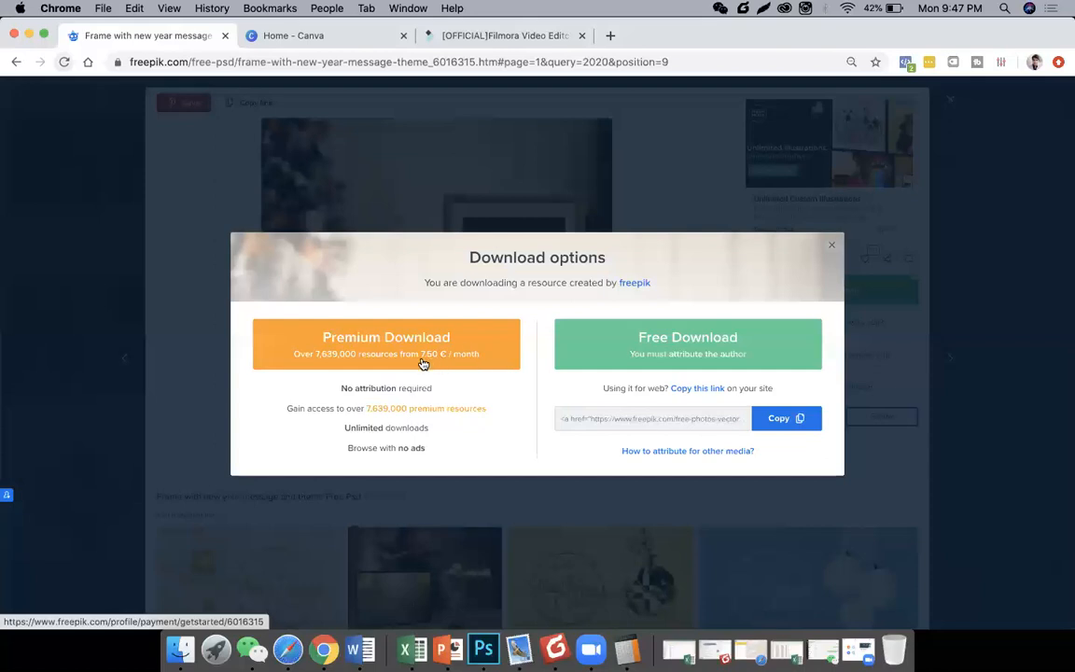
{"action": "left_click", "coordinate": [649, 356]}
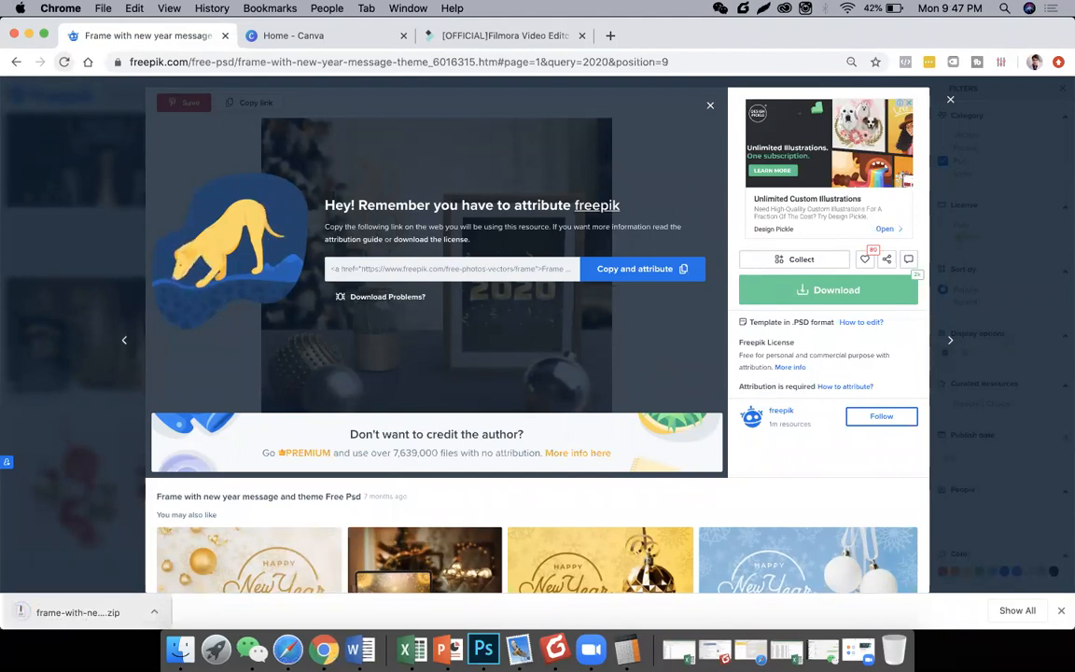
{"action": "key", "text": "F11"}
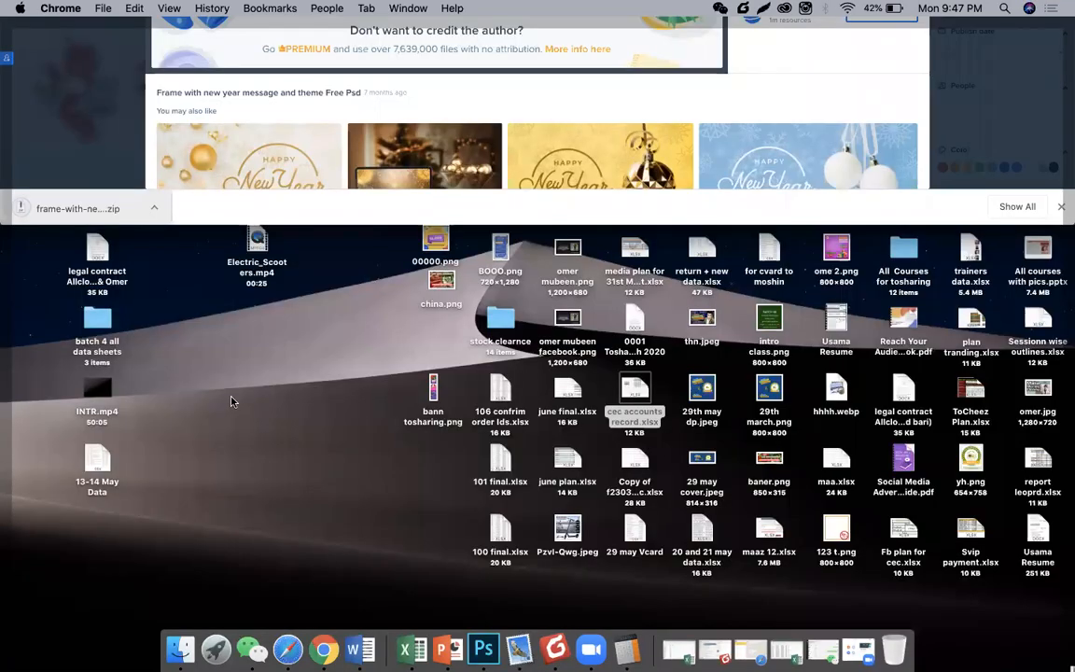
{"action": "double_click", "coordinate": [233, 402]}
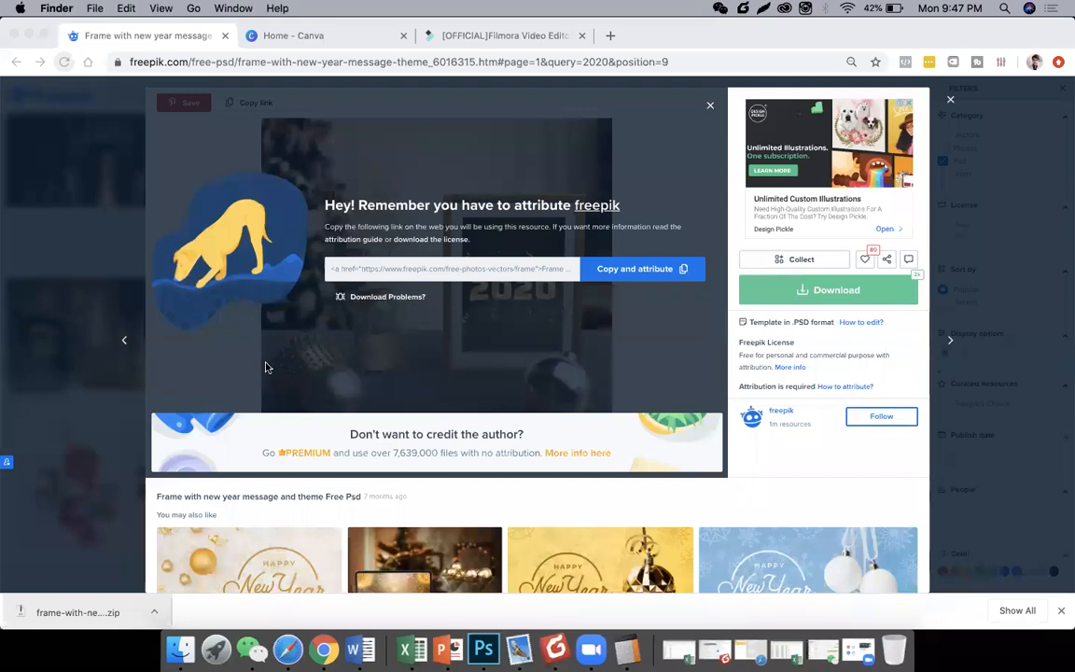
Open the extracted frame-with-new-year-message-theme folder from the desktop and open 3094020.psd in Photoshop.
{"action": "key", "text": "F11"}
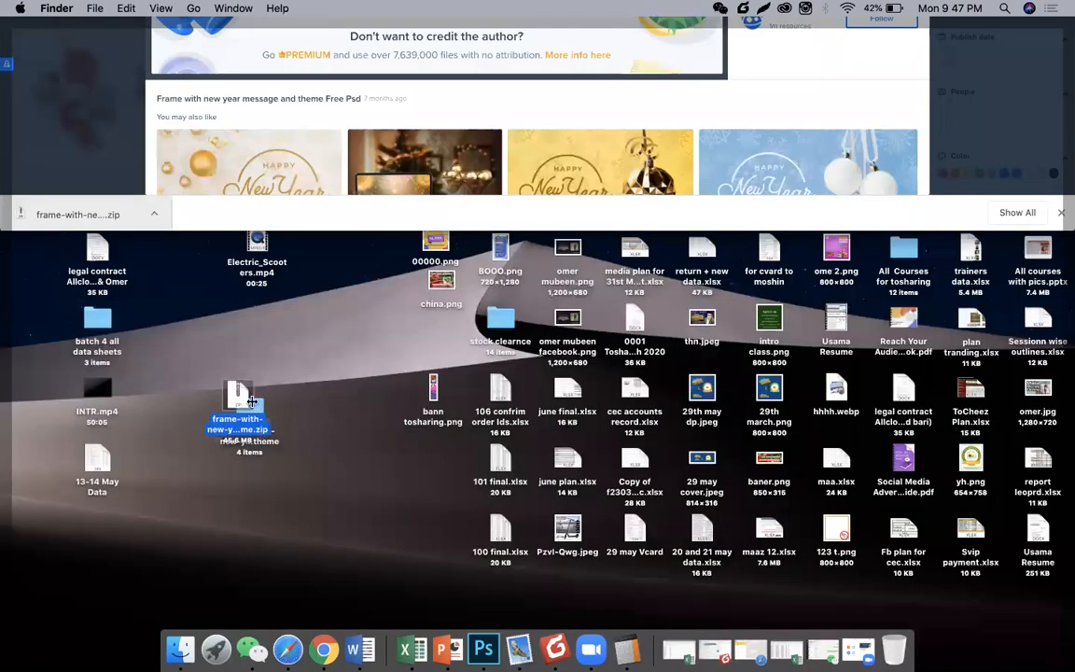
{"action": "left_click_drag", "start_coordinate": [237, 395], "coordinate": [294, 334]}
{"action": "left_click", "coordinate": [254, 407]}
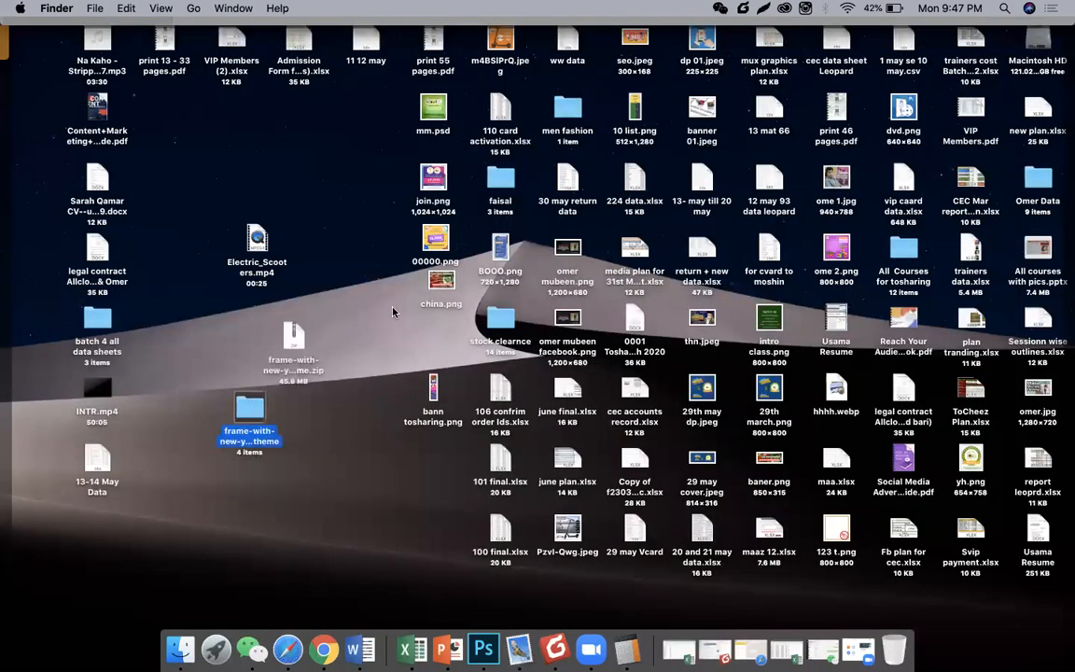
{"action": "key", "text": "super+o"}
{"action": "double_click", "coordinate": [461, 186]}
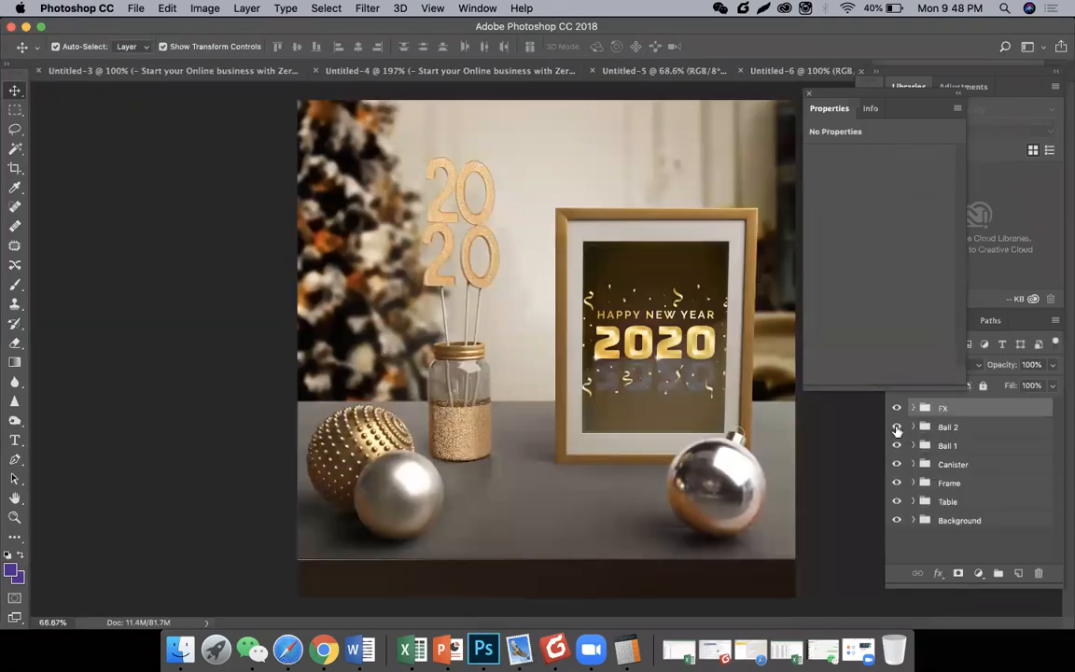
Toggle the visibility of the Ball 2 group and of its Balls 2 and Shadow Balls 2 layers to examine them.
{"action": "left_click", "coordinate": [896, 426]}
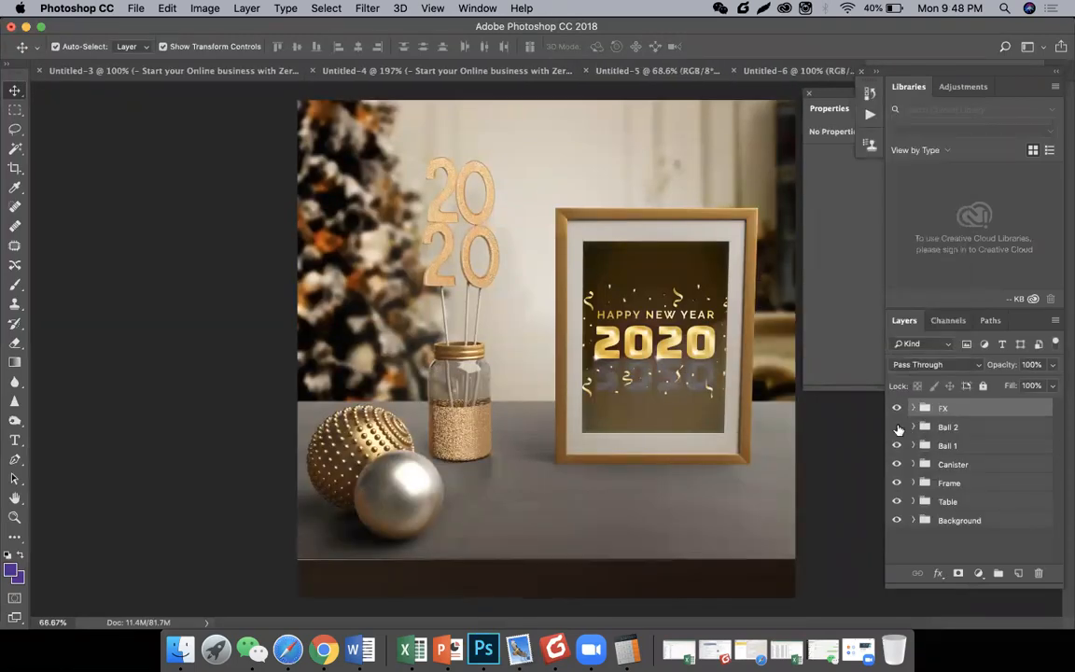
{"action": "left_click", "coordinate": [898, 427]}
{"action": "left_click", "coordinate": [913, 427]}
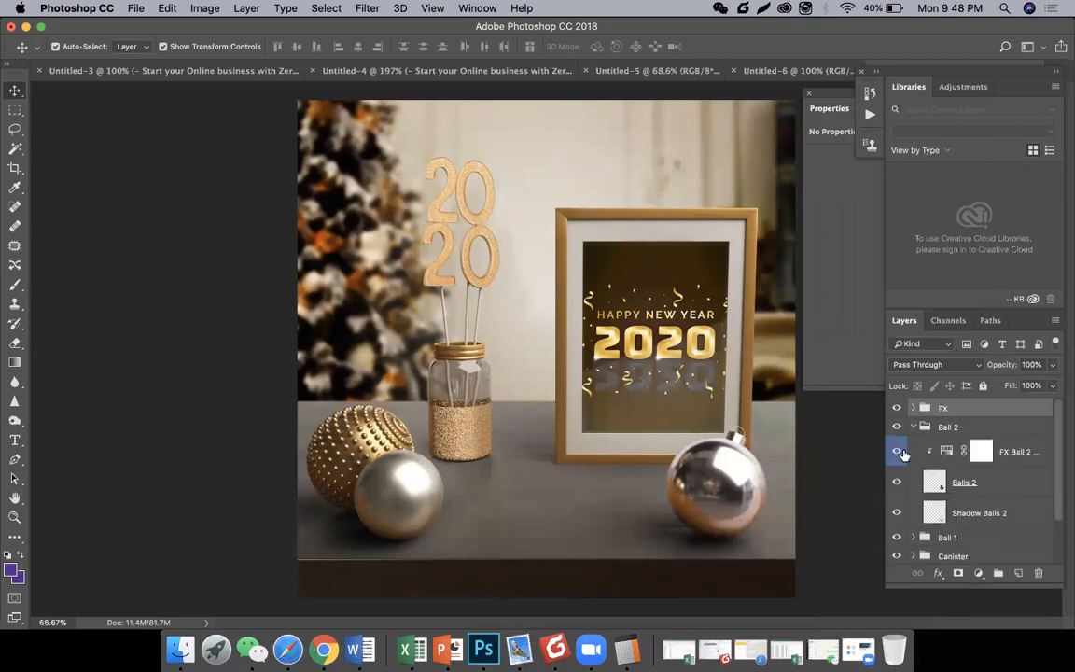
{"action": "left_click", "coordinate": [898, 480]}
{"action": "left_click", "coordinate": [899, 480]}
{"action": "left_click", "coordinate": [895, 514]}
{"action": "left_click", "coordinate": [895, 514]}
Pull the shadows of the silver ball and the canister away from their objects and delete both shadow layers.
{"action": "left_click_drag", "start_coordinate": [678, 552], "coordinate": [565, 562]}
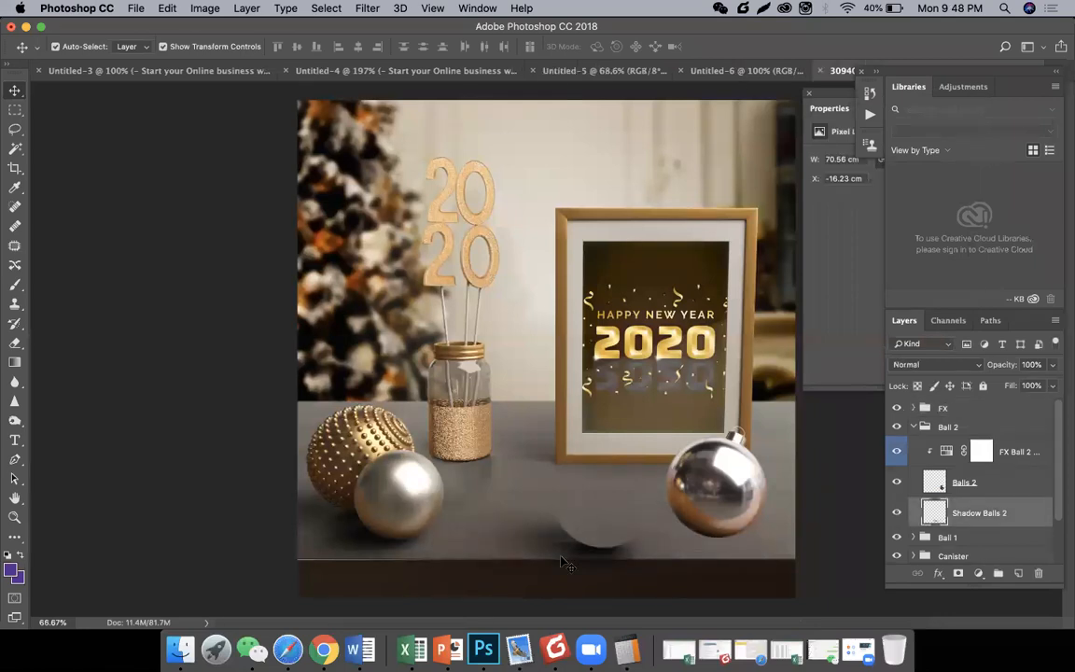
{"action": "key", "text": "Delete"}
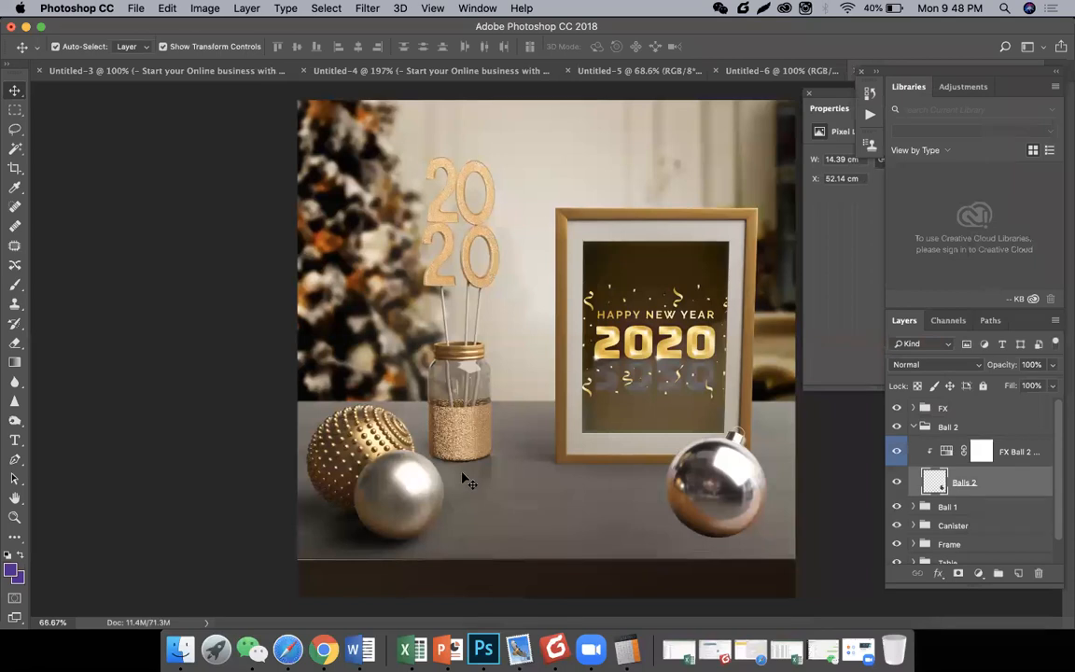
{"action": "left_click", "coordinate": [539, 500]}
{"action": "left_click_drag", "start_coordinate": [483, 469], "coordinate": [492, 476]}
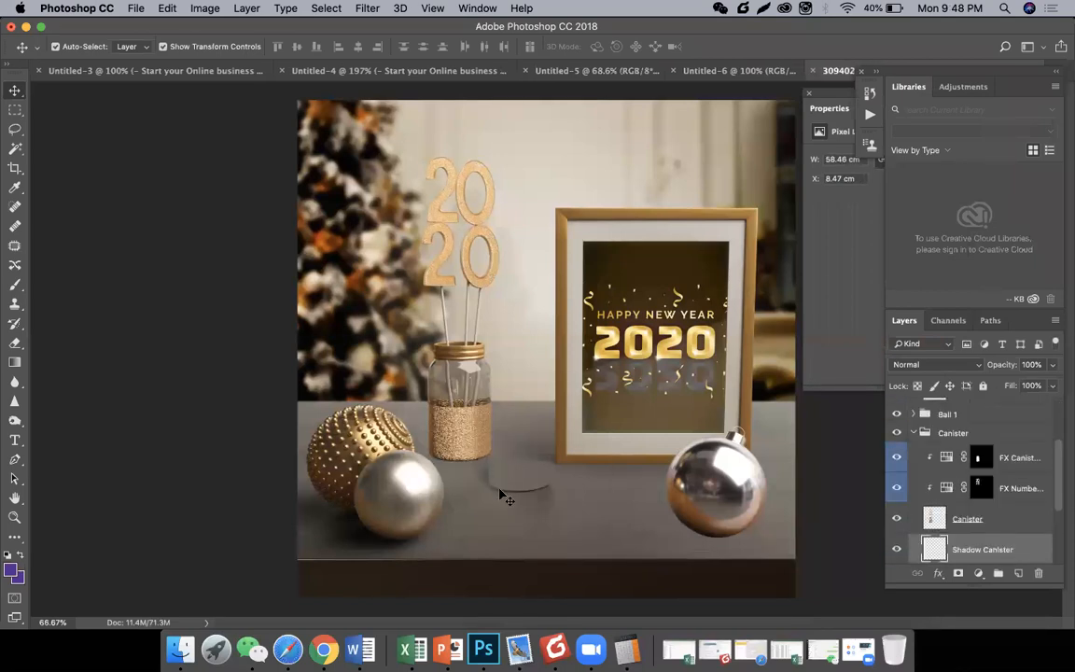
{"action": "key", "text": "Delete"}
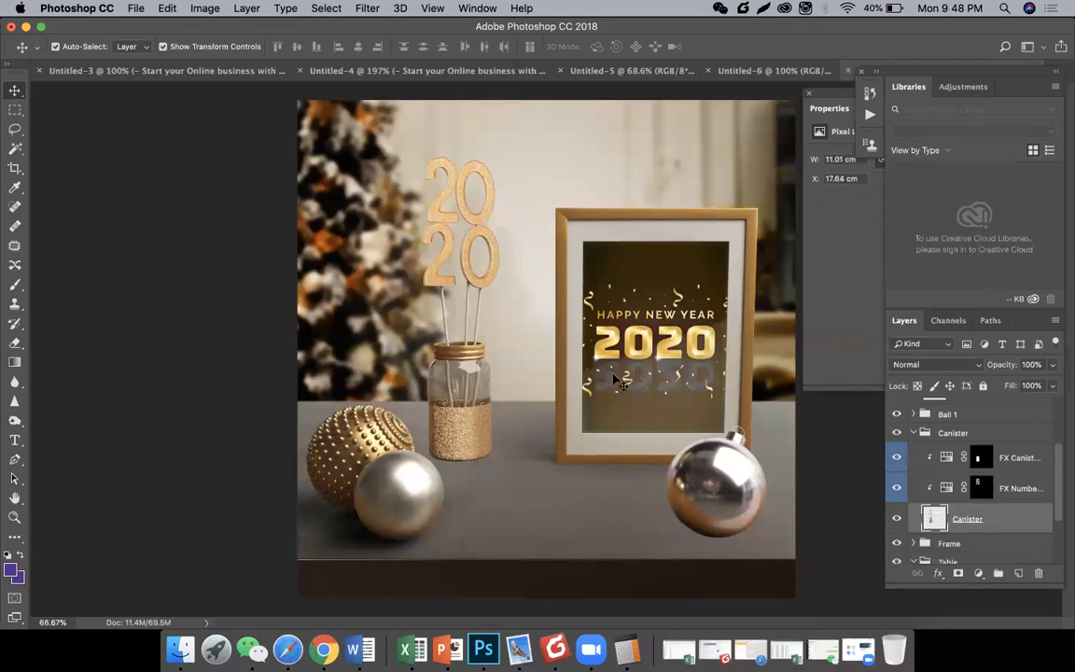
Shift the placed 2020 design leftward inside the frame, turn off its Inner Shadow effect and hide the layer.
{"action": "left_click_drag", "start_coordinate": [644, 346], "coordinate": [566, 308]}
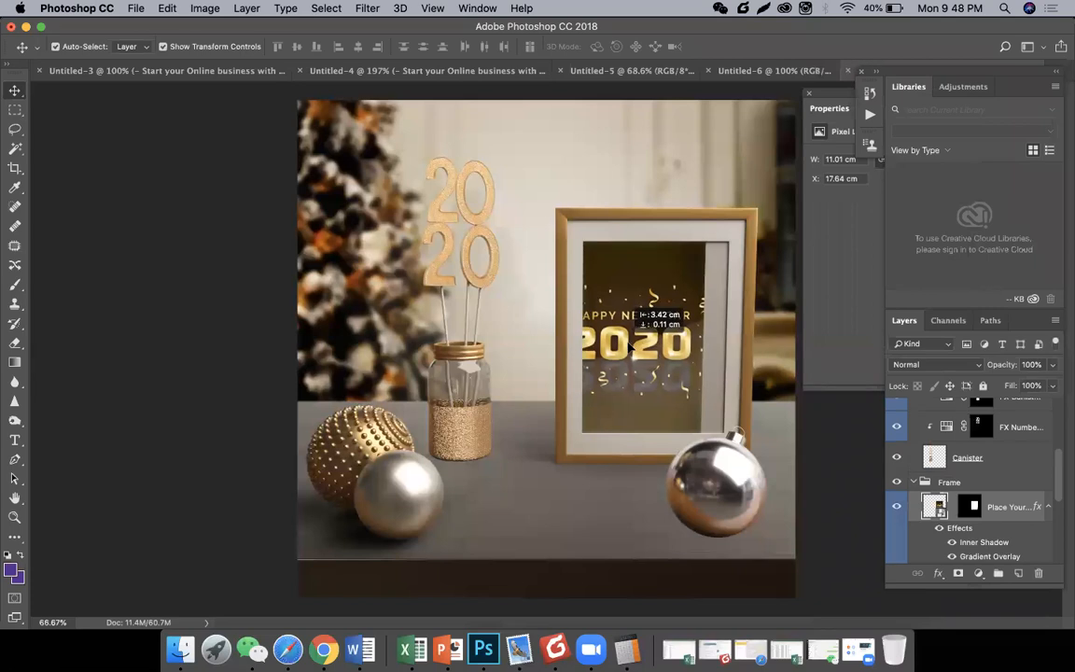
{"action": "left_click", "coordinate": [952, 543]}
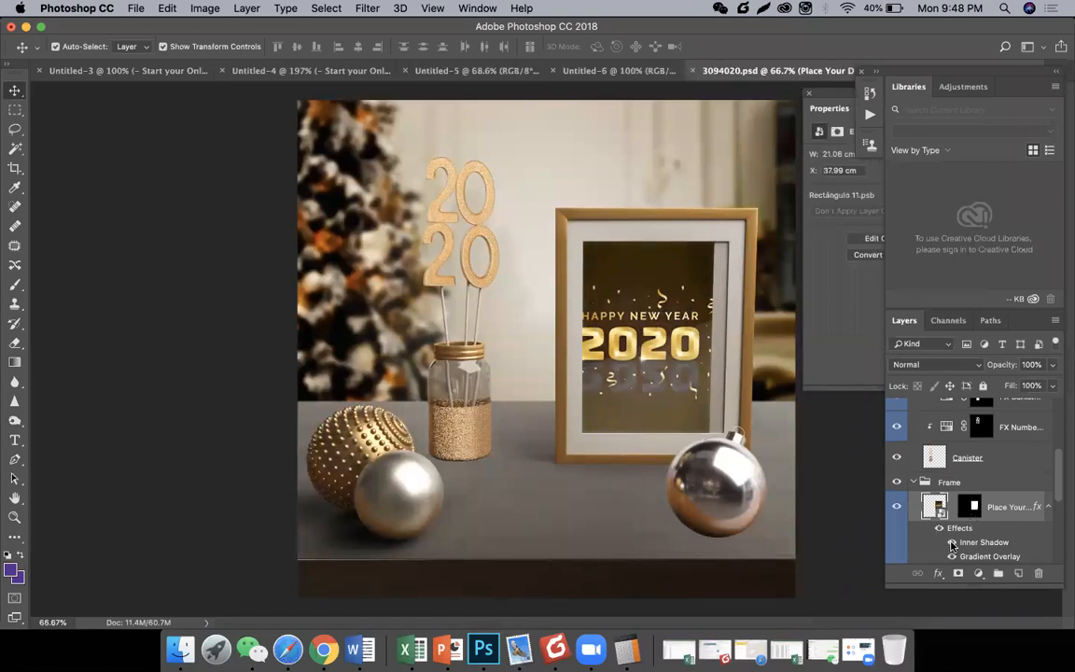
{"action": "left_click", "coordinate": [897, 508]}
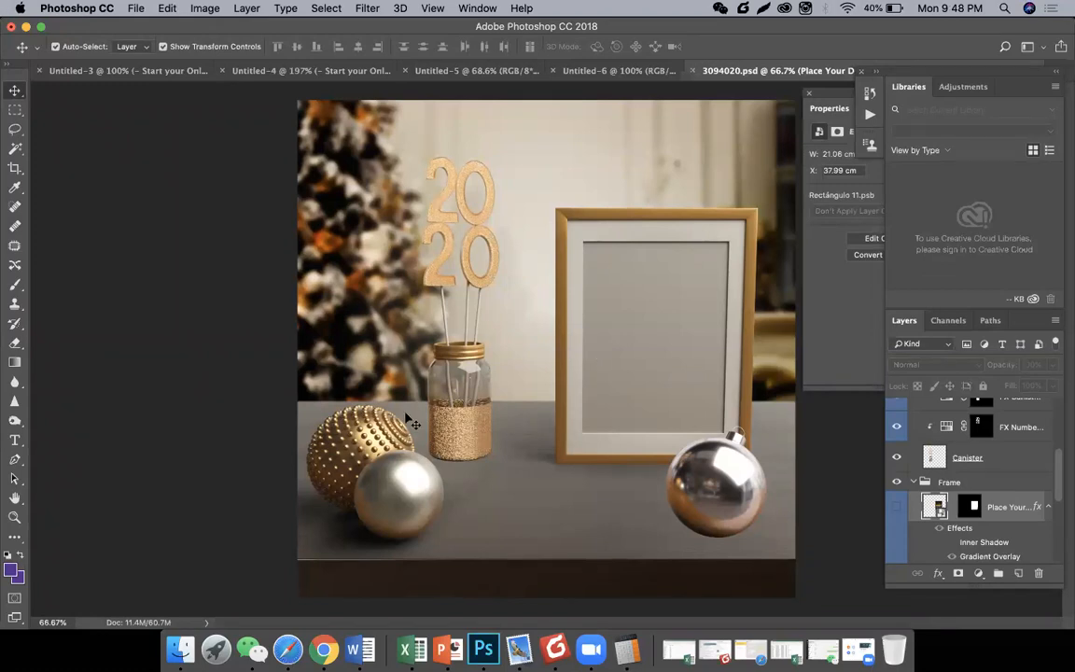
Delete the ball ornaments with their remaining shadow and move the 2020 canister down to the table's left front, at about X 3 cm.
{"action": "left_click", "coordinate": [715, 519]}
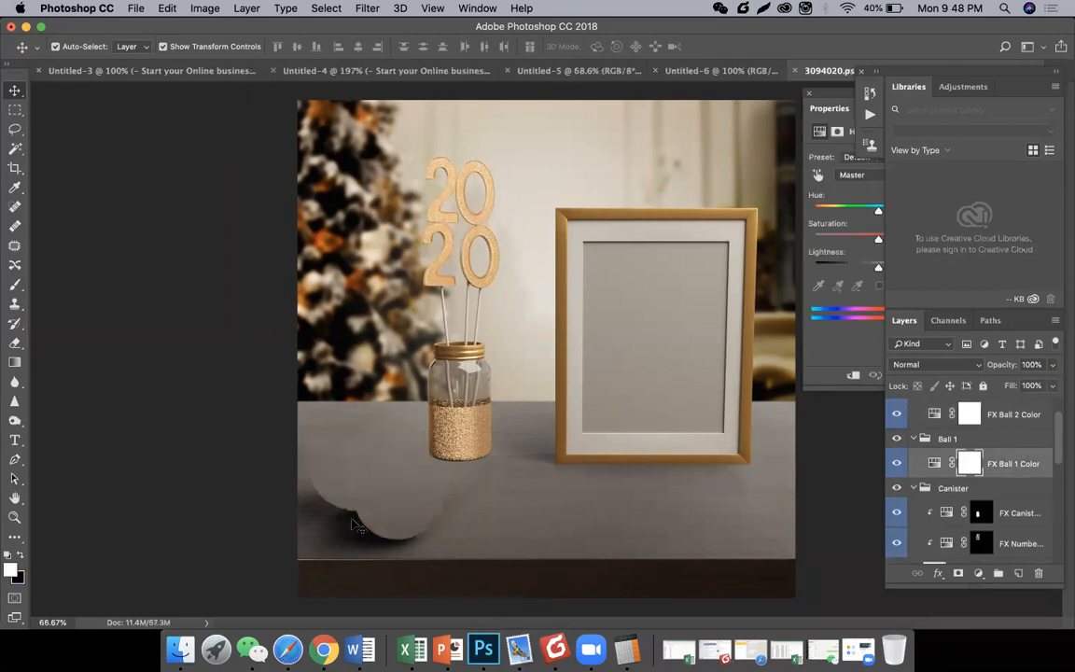
{"action": "left_click", "coordinate": [474, 447]}
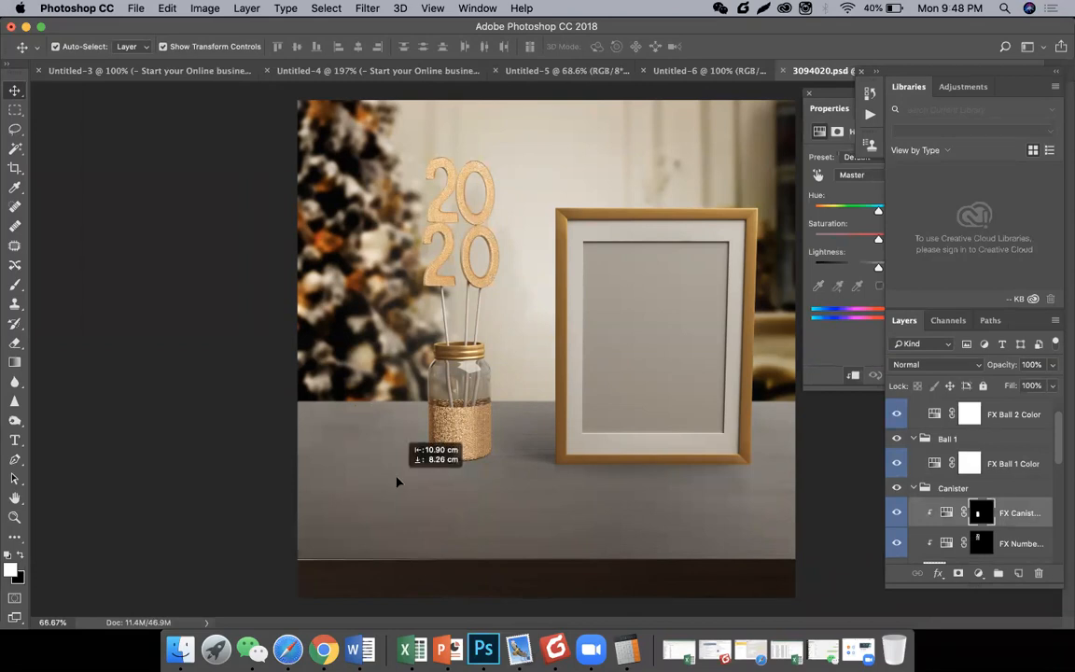
{"action": "left_click", "coordinate": [474, 358]}
{"action": "left_click_drag", "start_coordinate": [471, 354], "coordinate": [367, 450]}
Move the frame about 12.7 cm left and 8.1 cm down, and reposition its shadow beneath it.
{"action": "left_click_drag", "start_coordinate": [581, 232], "coordinate": [501, 274]}
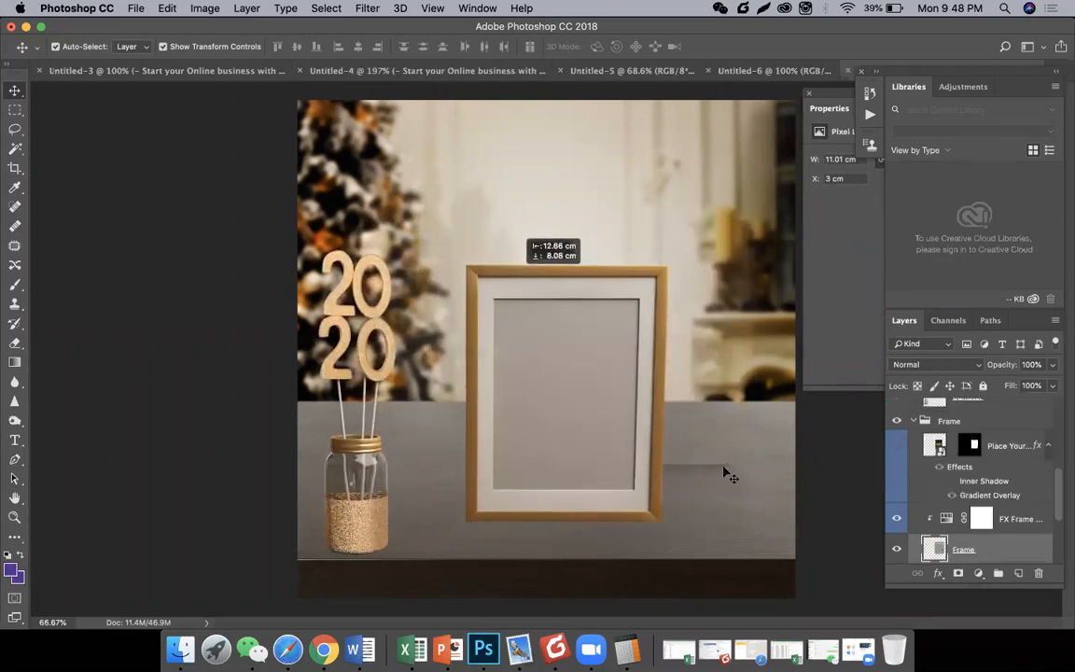
{"action": "left_click_drag", "start_coordinate": [724, 469], "coordinate": [640, 525]}
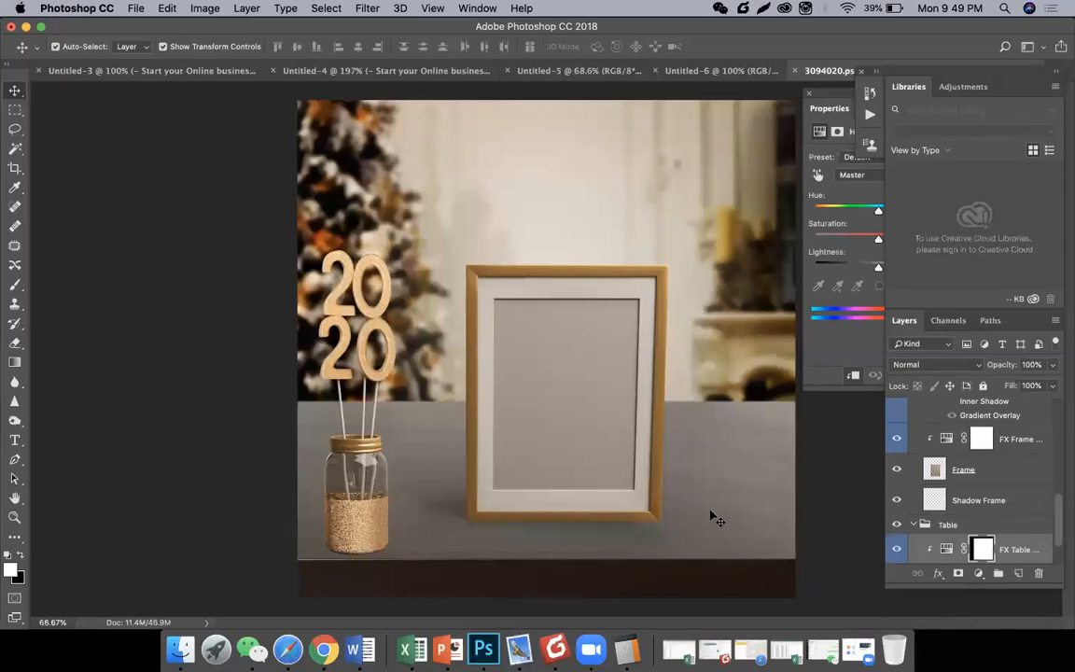
Scale the frame to about 132% width and 146% height, and move it right to about X 24.6 cm.
{"action": "left_click", "coordinate": [481, 280]}
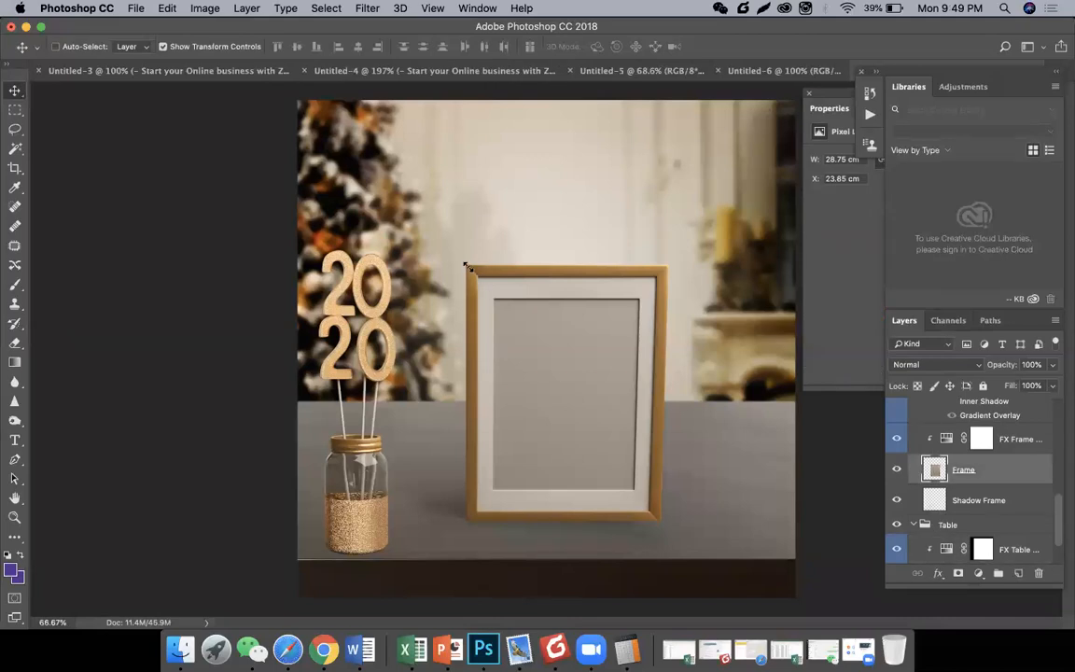
{"action": "key", "text": "ctrl+t"}
{"action": "left_click_drag", "start_coordinate": [418, 195], "coordinate": [398, 142]}
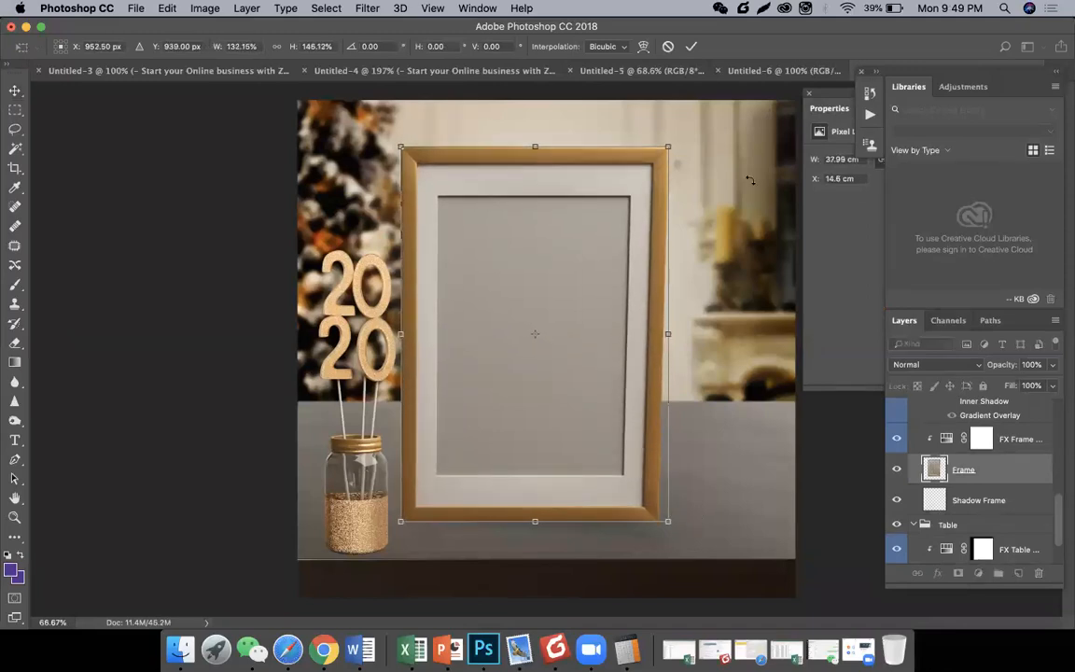
{"action": "key", "text": "Return"}
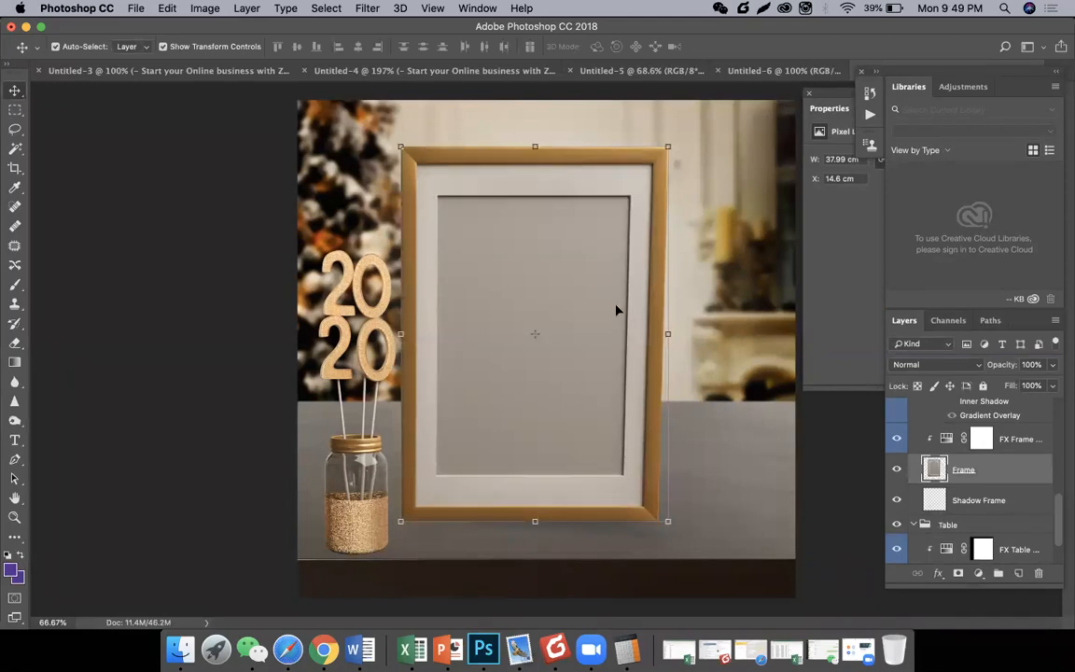
{"action": "left_click_drag", "start_coordinate": [499, 160], "coordinate": [570, 171]}
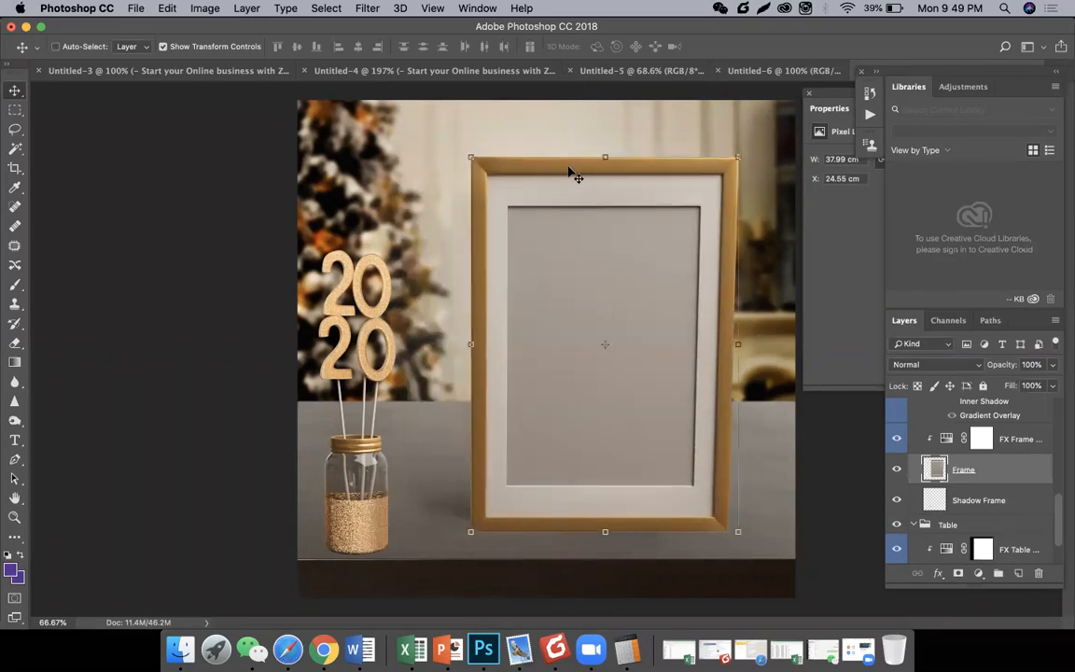
Switch to Freepik in Chrome and close the framed new year template preview to return to the 2020 results.
{"action": "left_click", "coordinate": [182, 649]}
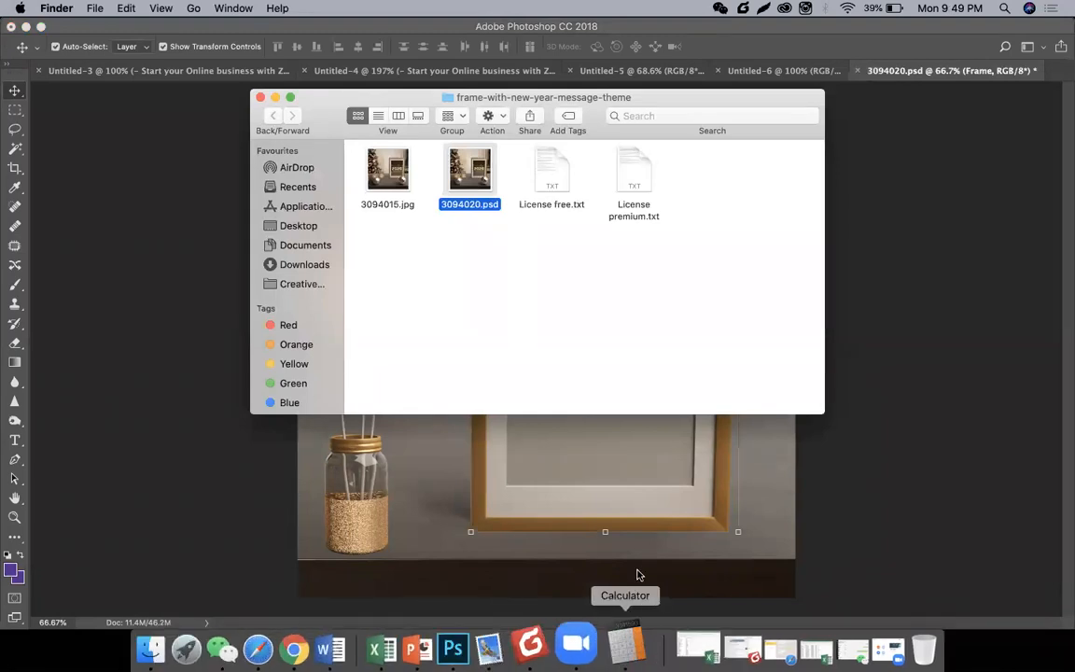
{"action": "left_click", "coordinate": [511, 505]}
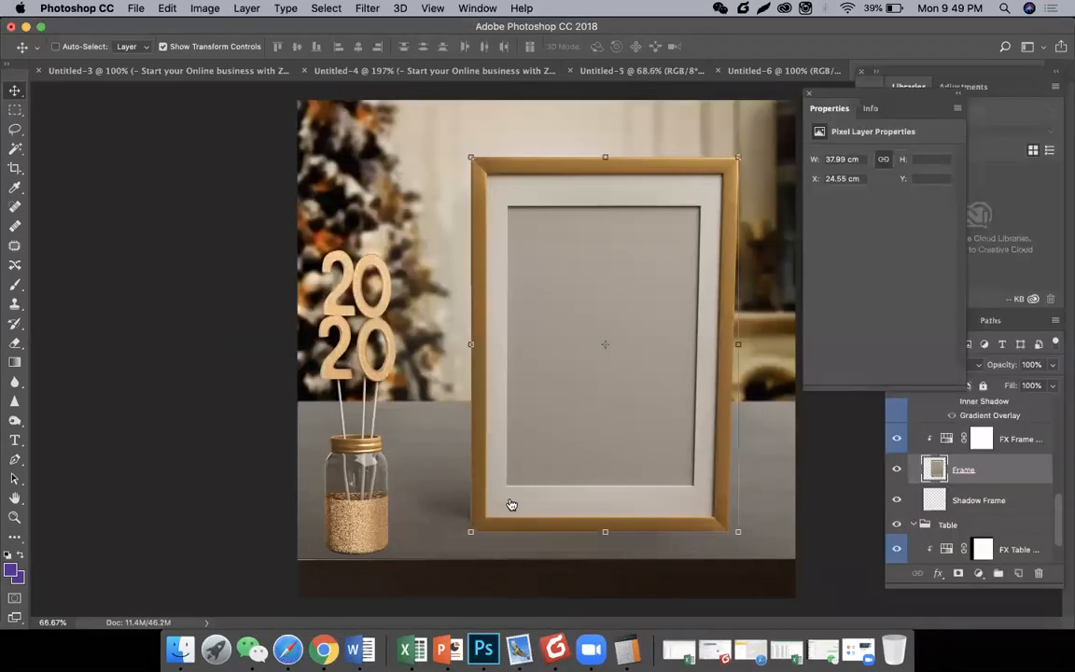
{"action": "key", "text": "super+Tab"}
{"action": "key", "text": "super+Tab"}
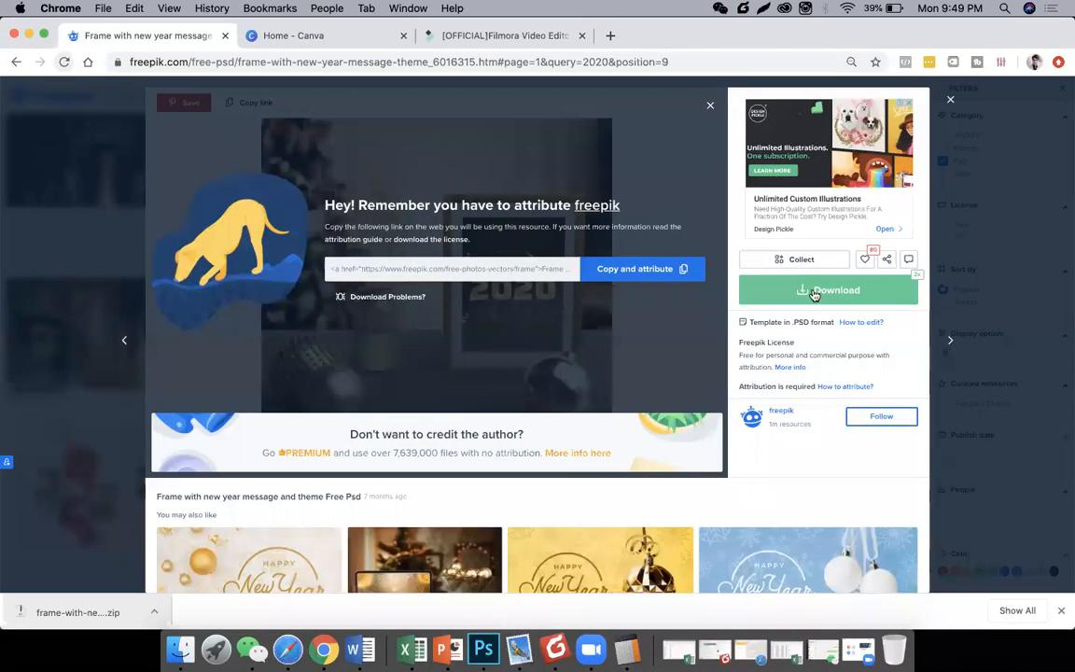
{"action": "left_click", "coordinate": [943, 140]}
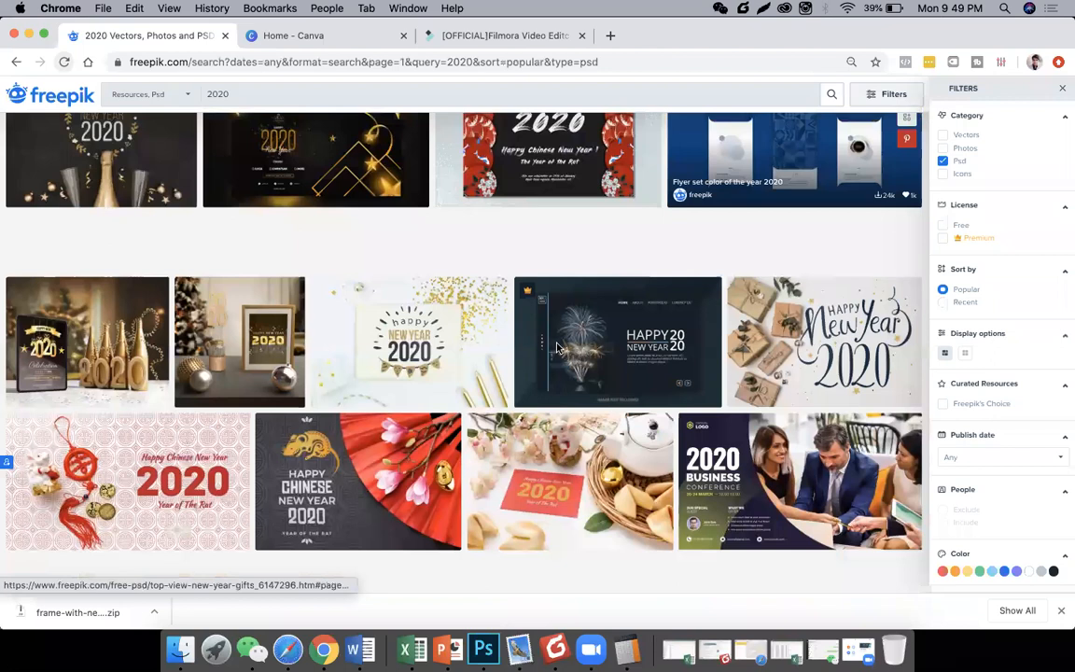
Browse the 2020 PSD results, preview the "Thematic decorations for new year night" template and close the preview.
{"action": "scroll", "coordinate": [557, 348], "scroll_direction": "down", "scroll_amount": 15}
{"action": "scroll", "coordinate": [719, 380], "scroll_direction": "up", "scroll_amount": 3}
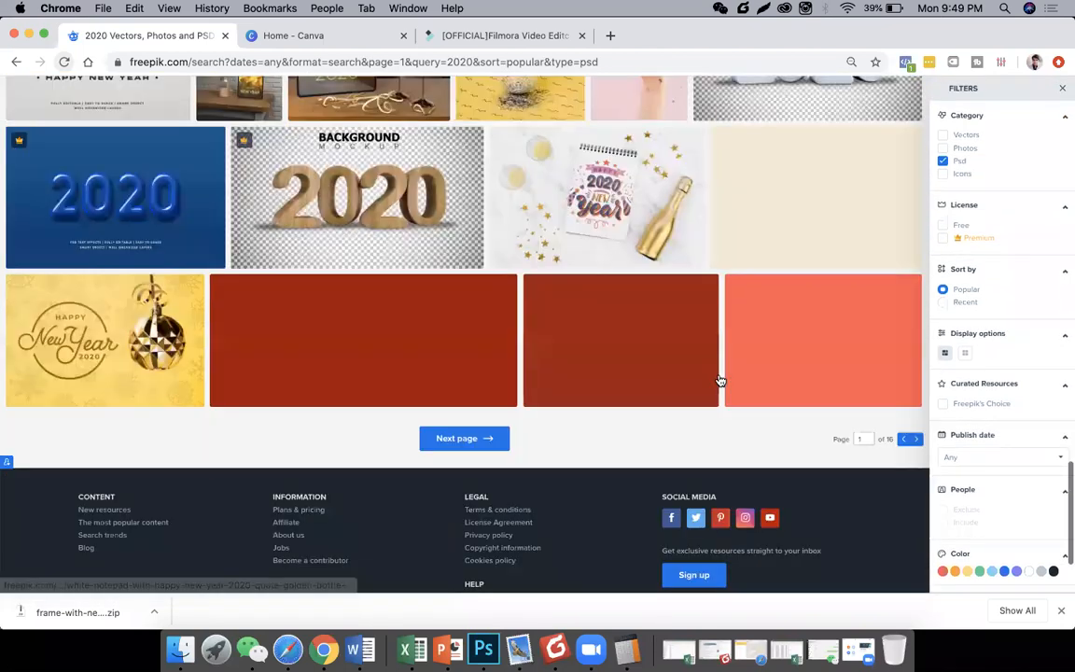
{"action": "scroll", "coordinate": [719, 380], "scroll_direction": "up", "scroll_amount": 5}
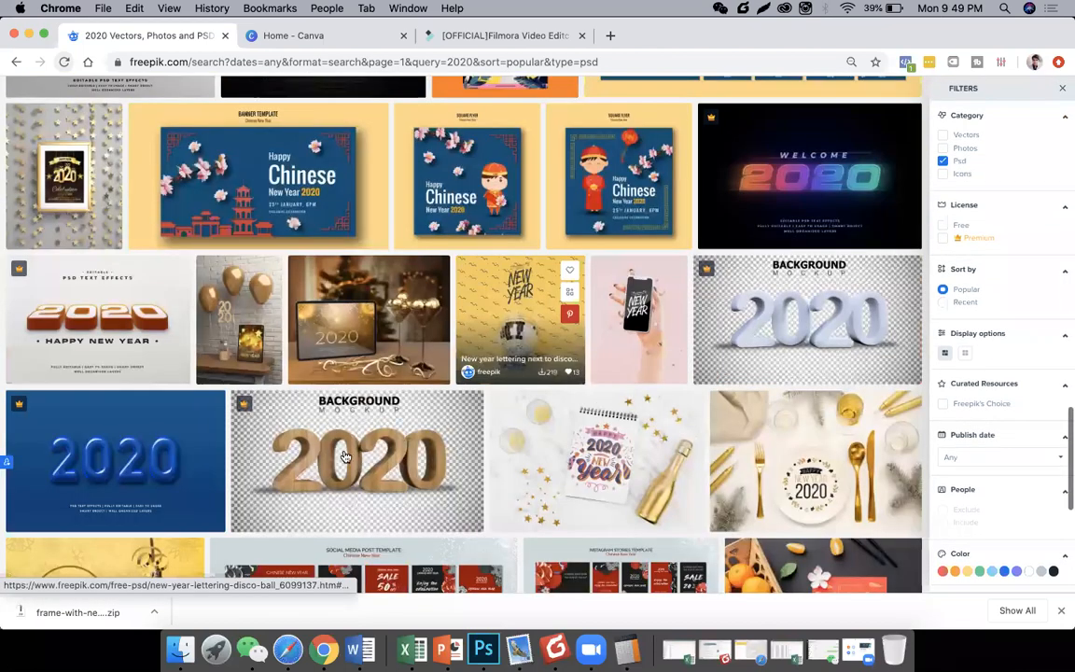
{"action": "scroll", "coordinate": [308, 410], "scroll_direction": "up", "scroll_amount": 3}
{"action": "left_click", "coordinate": [411, 467]}
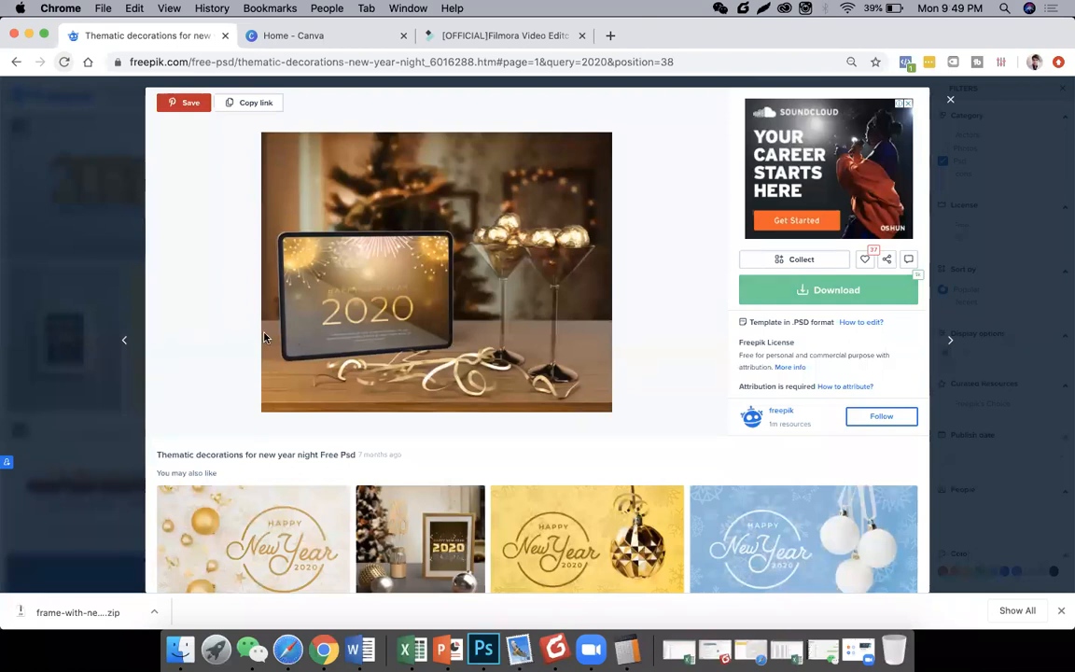
{"action": "left_click", "coordinate": [95, 265]}
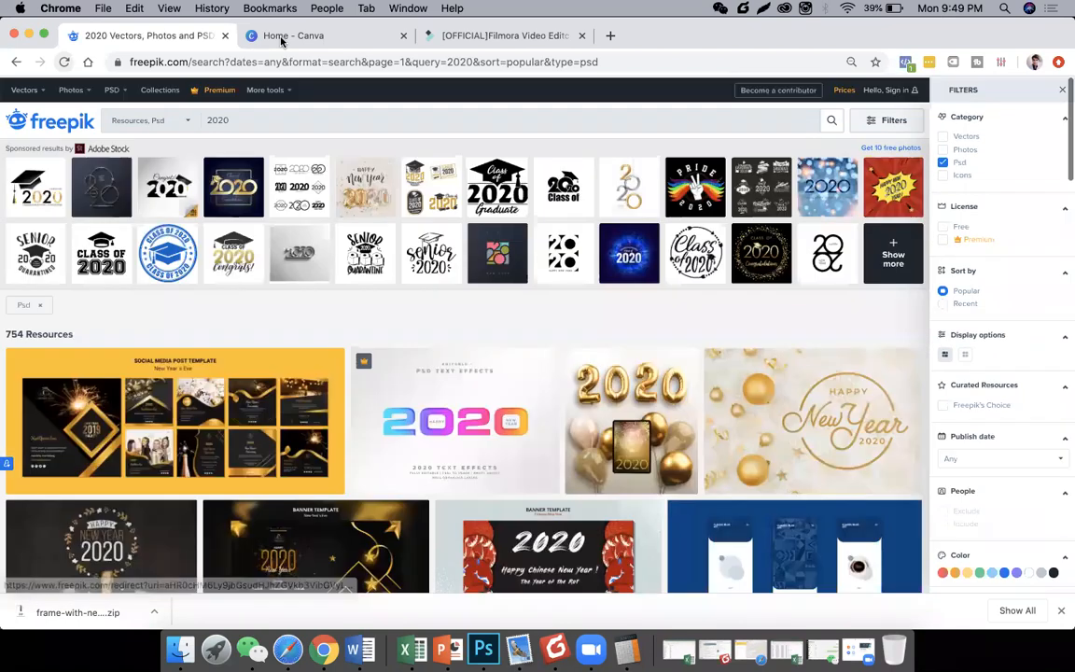
Switch to the Canva home page, compare it briefly with the Photoshop document and return to Canva.
{"action": "left_click", "coordinate": [281, 38]}
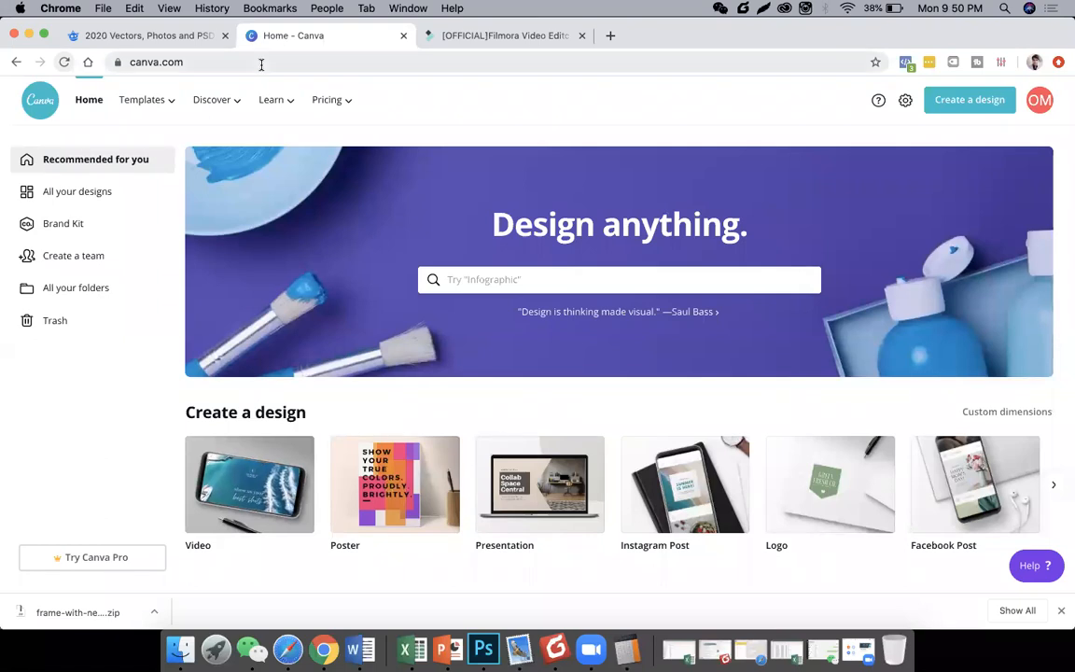
{"action": "left_click", "coordinate": [261, 64]}
{"action": "key", "text": "super+Tab"}
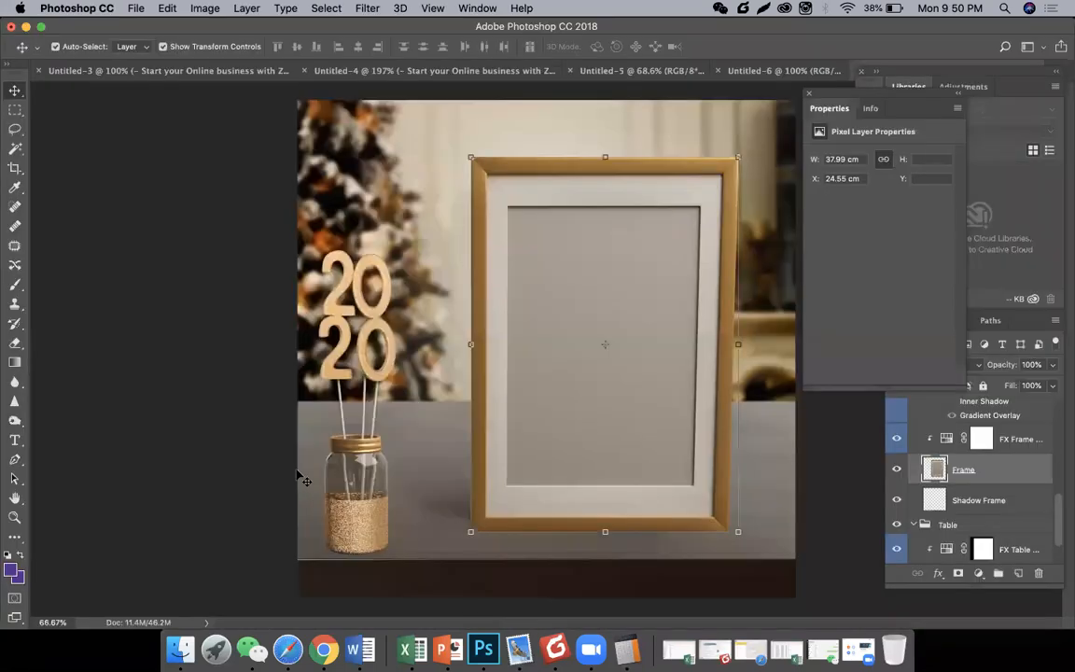
{"action": "key", "text": "super+Tab"}
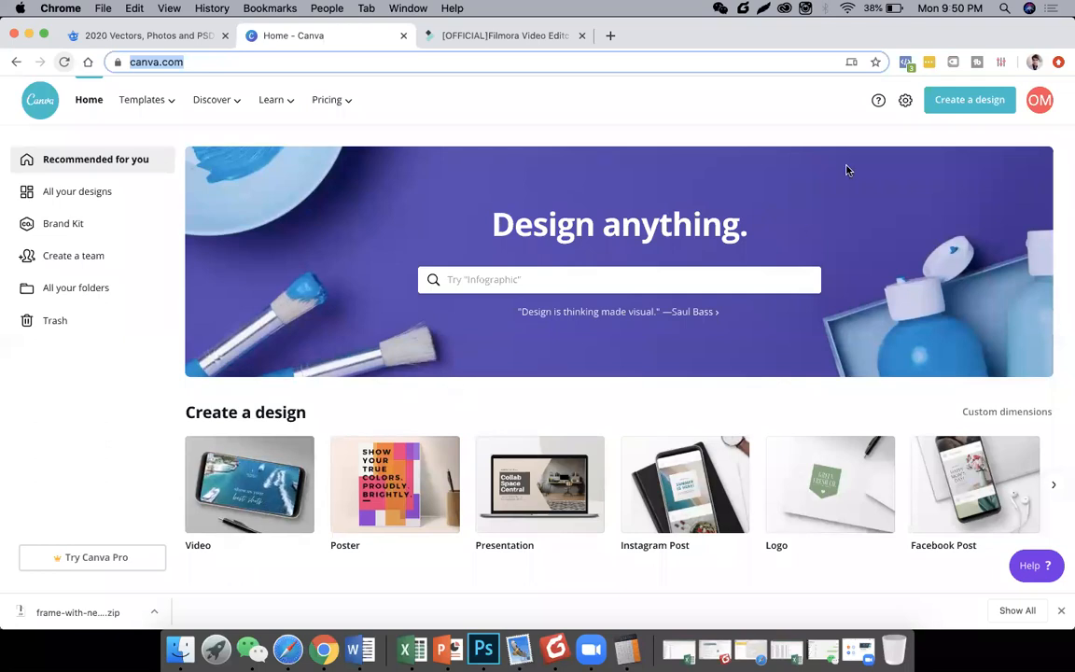
{"action": "left_click", "coordinate": [791, 133]}
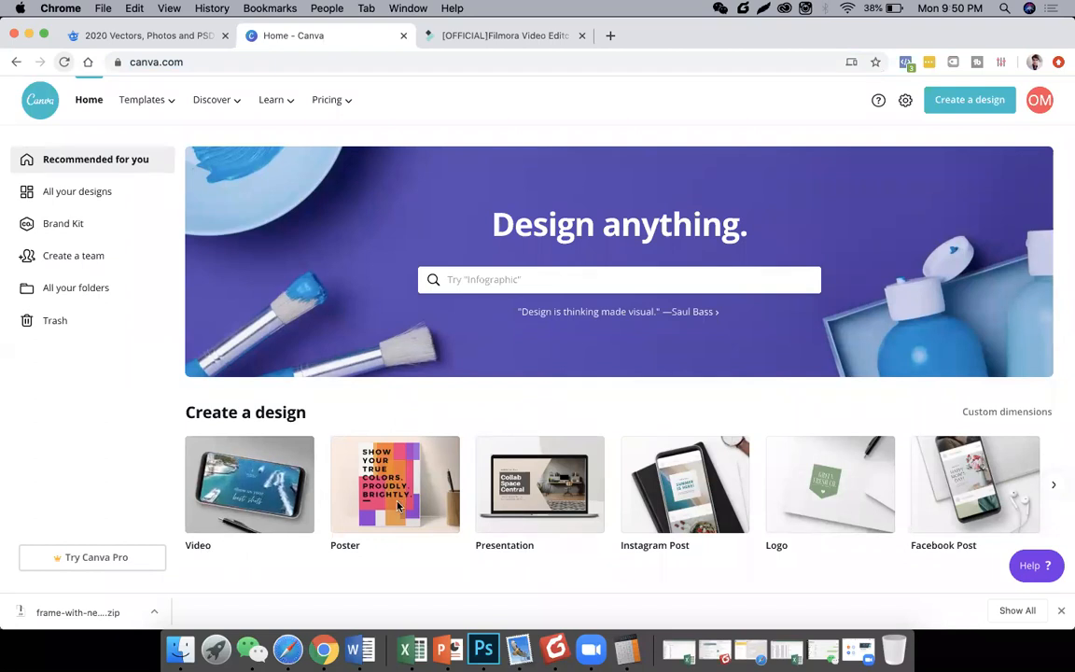
Examine the design types, existing designs and Logos templates offered on the Canva home page.
{"action": "scroll", "coordinate": [397, 505], "scroll_direction": "down", "scroll_amount": 1}
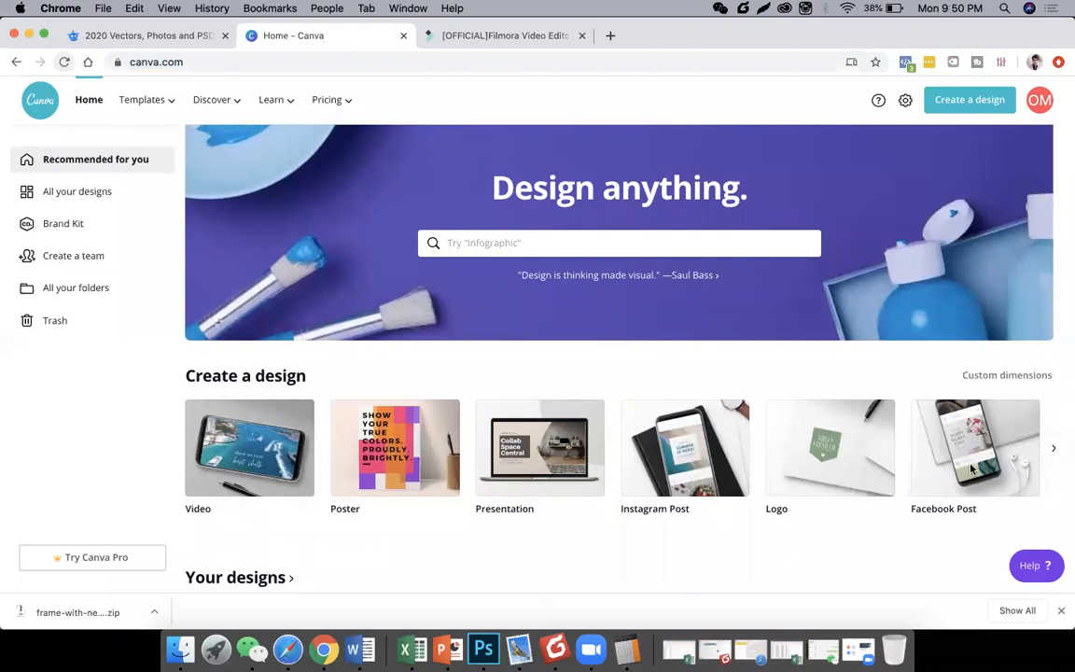
{"action": "scroll", "coordinate": [970, 468], "scroll_direction": "down", "scroll_amount": 2}
{"action": "scroll", "coordinate": [499, 488], "scroll_direction": "down", "scroll_amount": 4}
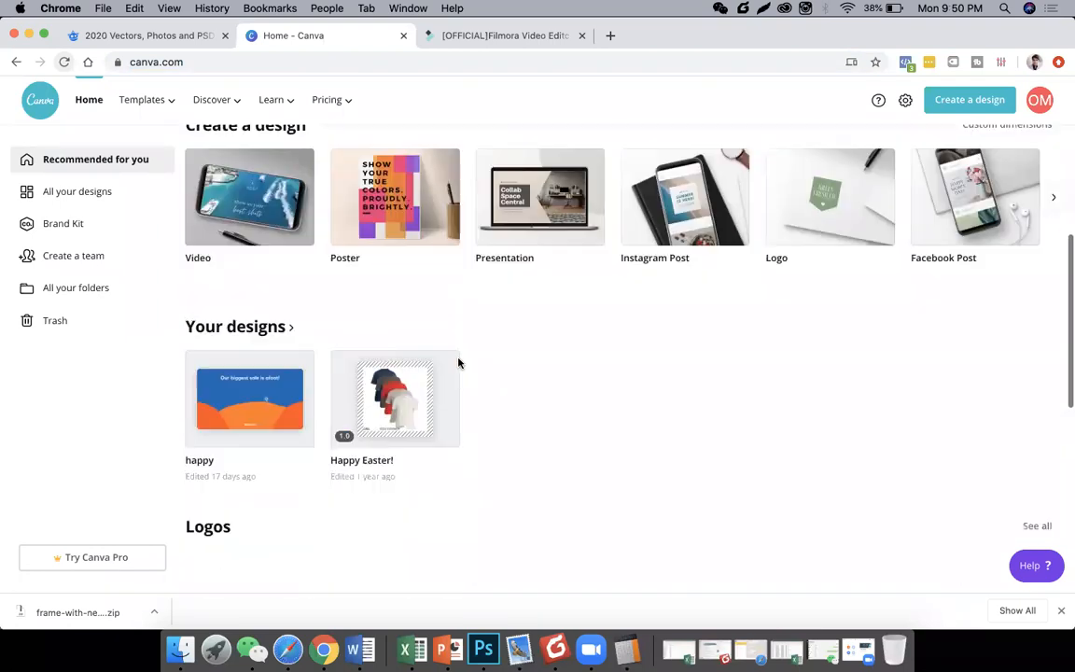
{"action": "scroll", "coordinate": [535, 369], "scroll_direction": "down", "scroll_amount": 5}
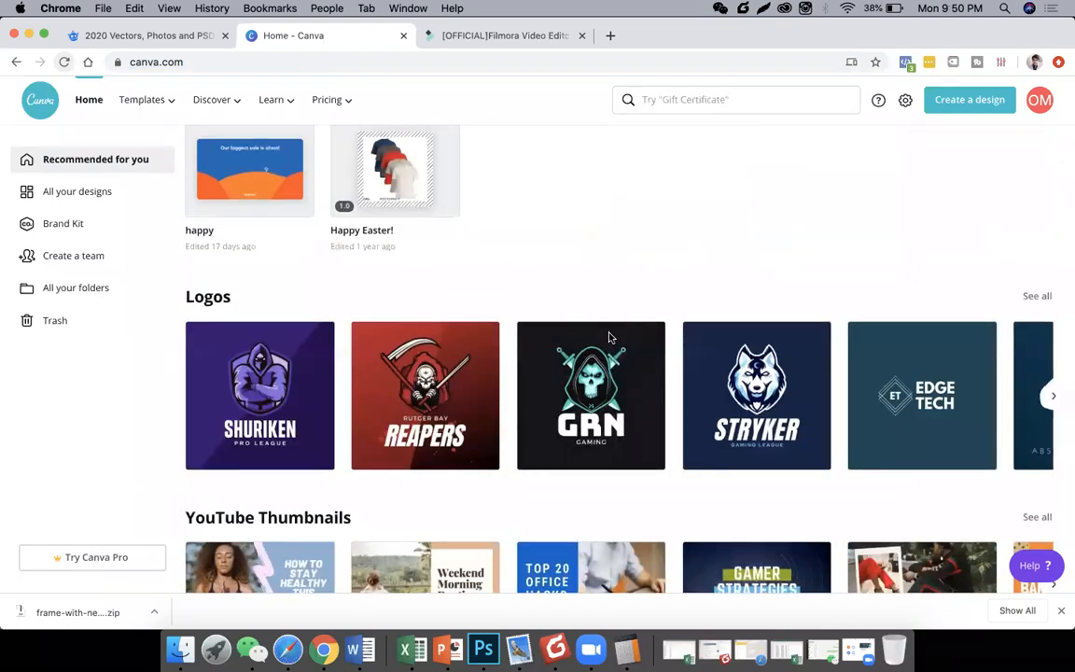
Browse the template categories on the Canva home page and create a new Instagram Post design.
{"action": "scroll", "coordinate": [609, 337], "scroll_direction": "down", "scroll_amount": 3}
{"action": "scroll", "coordinate": [608, 337], "scroll_direction": "up", "scroll_amount": 10}
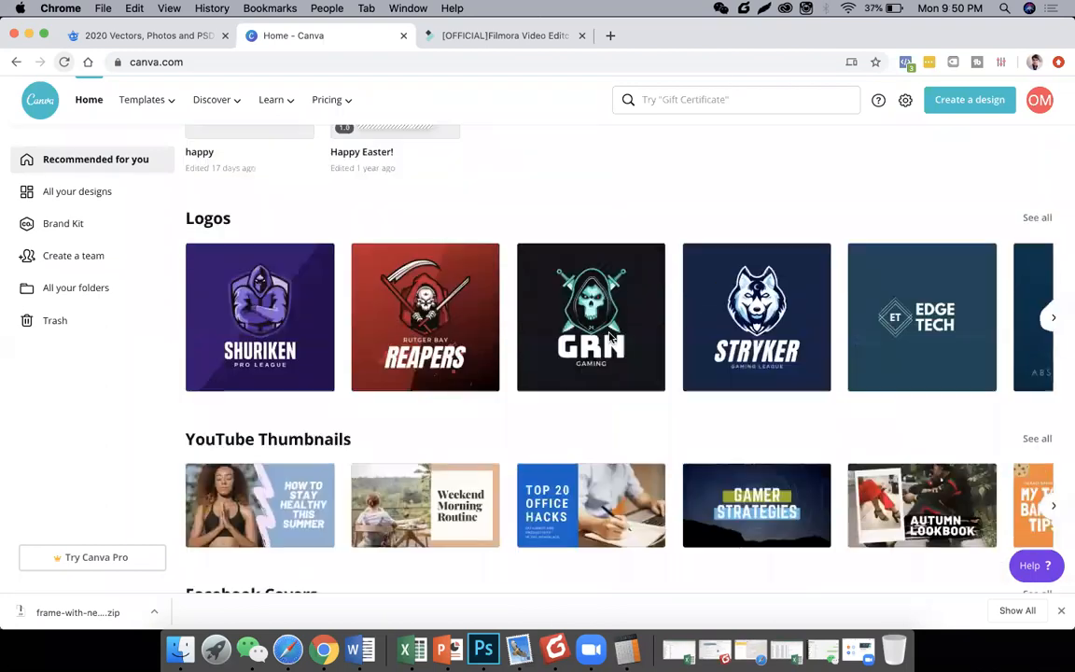
{"action": "scroll", "coordinate": [657, 350], "scroll_direction": "down", "scroll_amount": 2}
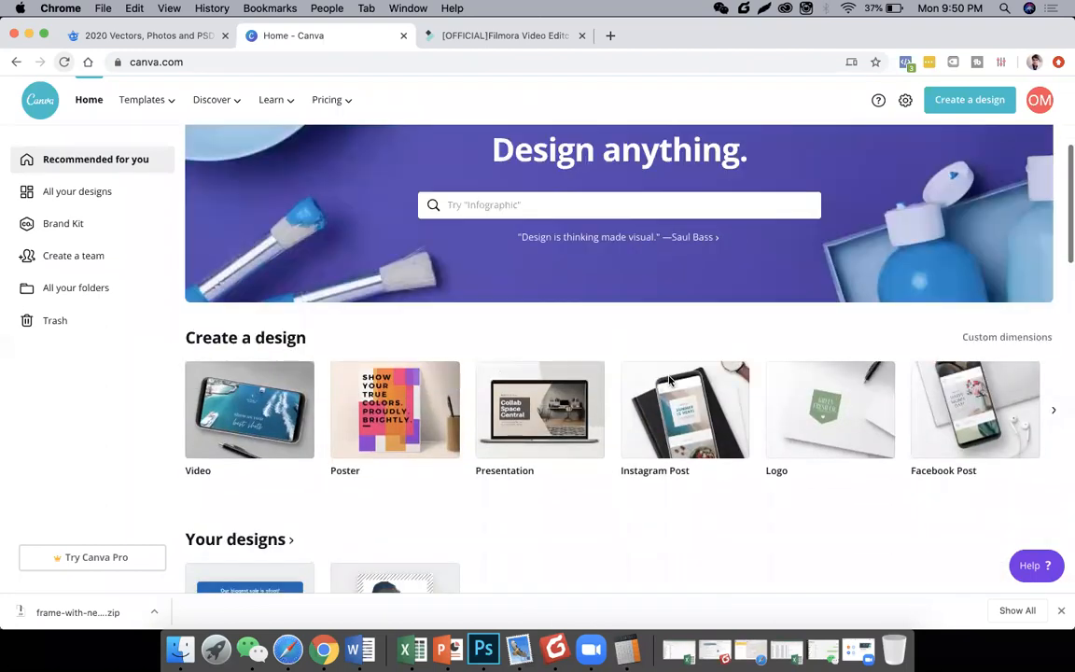
{"action": "left_click", "coordinate": [669, 378]}
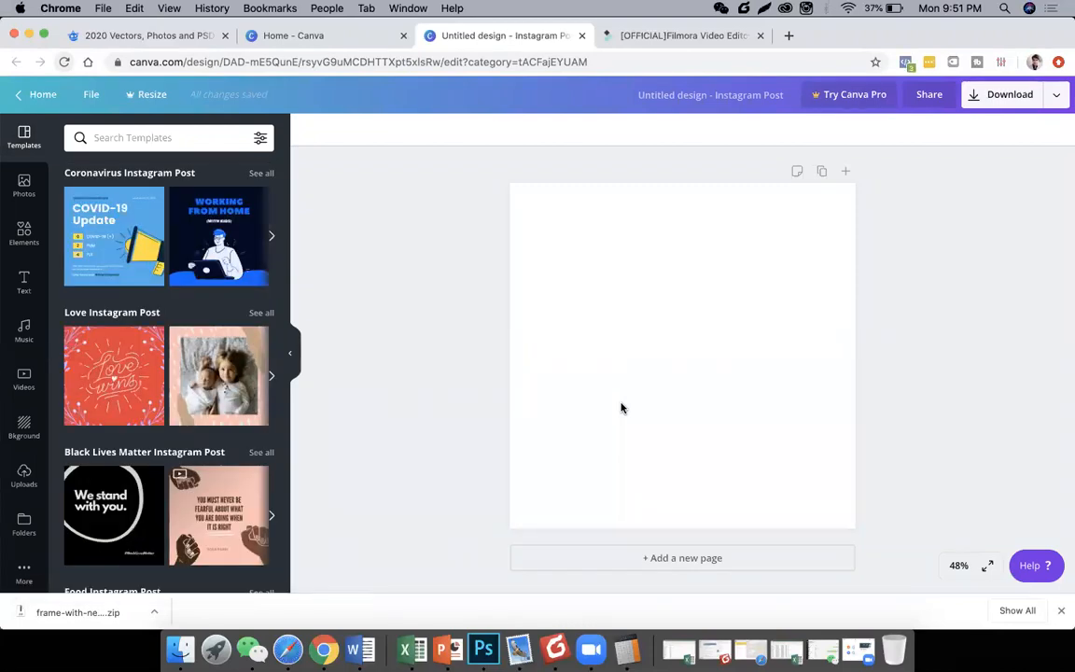
Apply the "Hello there!" polaroid template from the Summer Instagram Post group to the blank page.
{"action": "scroll", "coordinate": [214, 516], "scroll_direction": "down", "scroll_amount": 5}
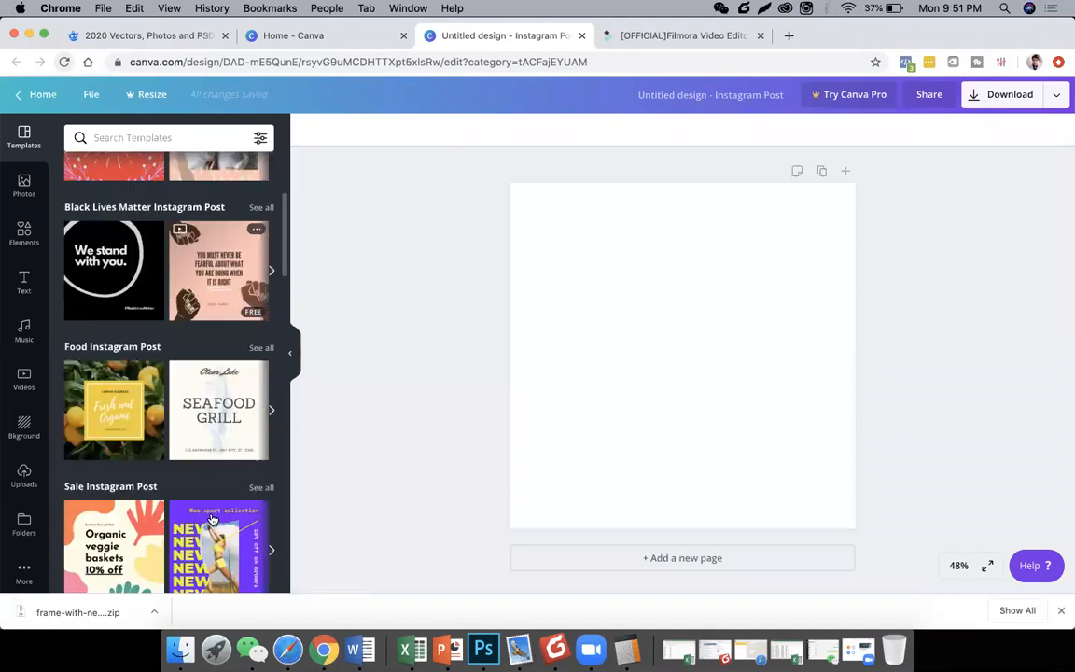
{"action": "scroll", "coordinate": [213, 519], "scroll_direction": "down", "scroll_amount": 10}
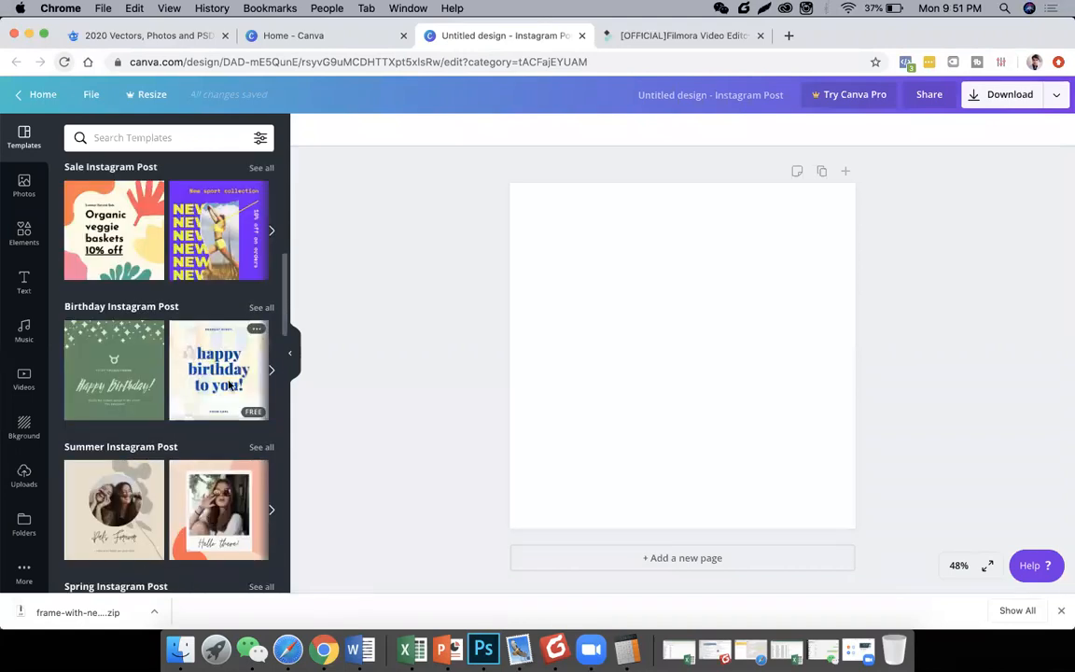
{"action": "left_click", "coordinate": [208, 296]}
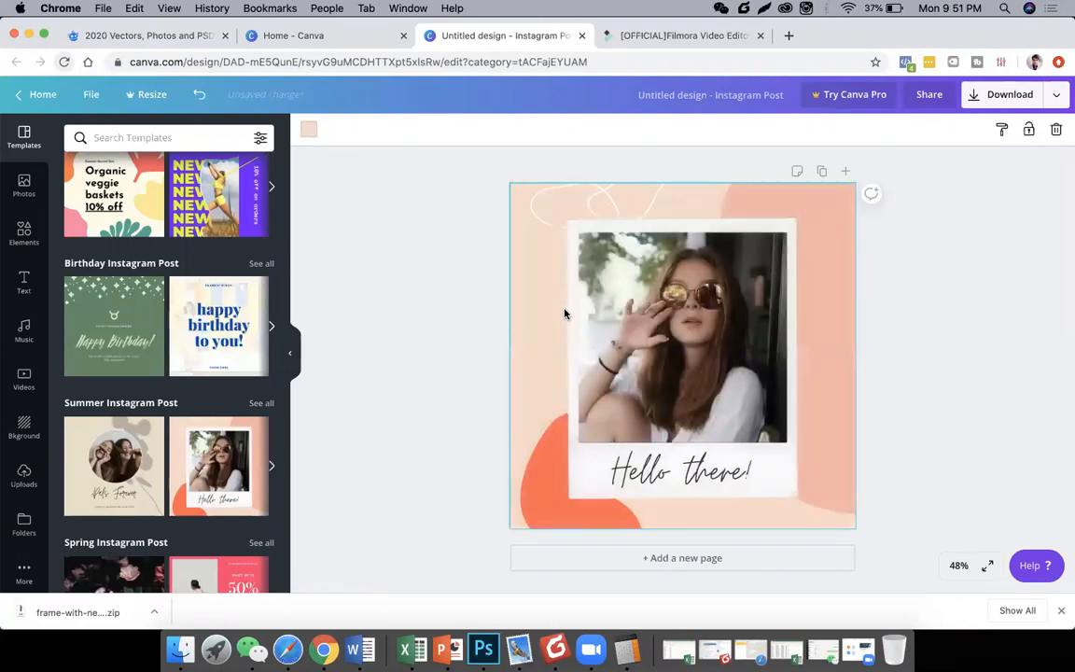
Delete the woman's photo from the polaroid frame and deselect the frame.
{"action": "left_click", "coordinate": [697, 350]}
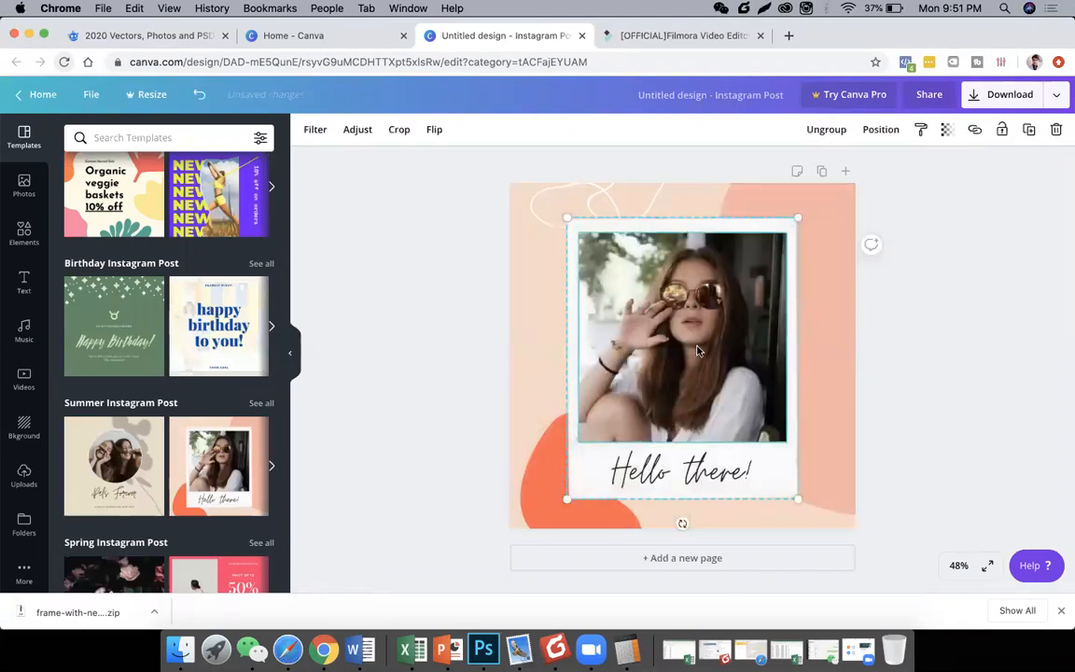
{"action": "key", "text": "Delete"}
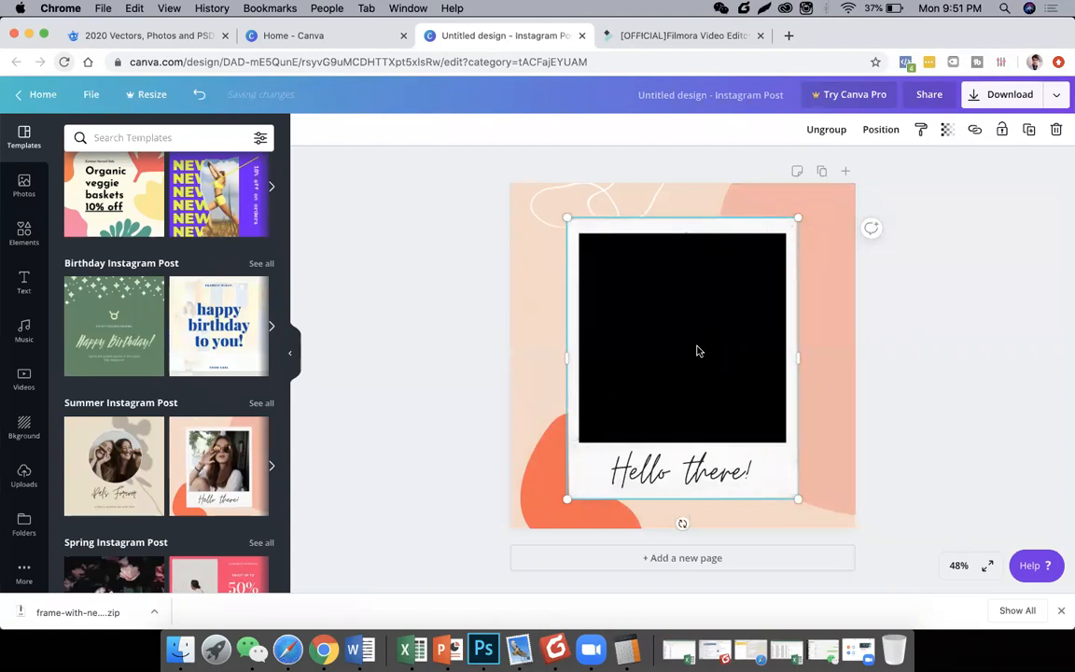
{"action": "left_click", "coordinate": [446, 357]}
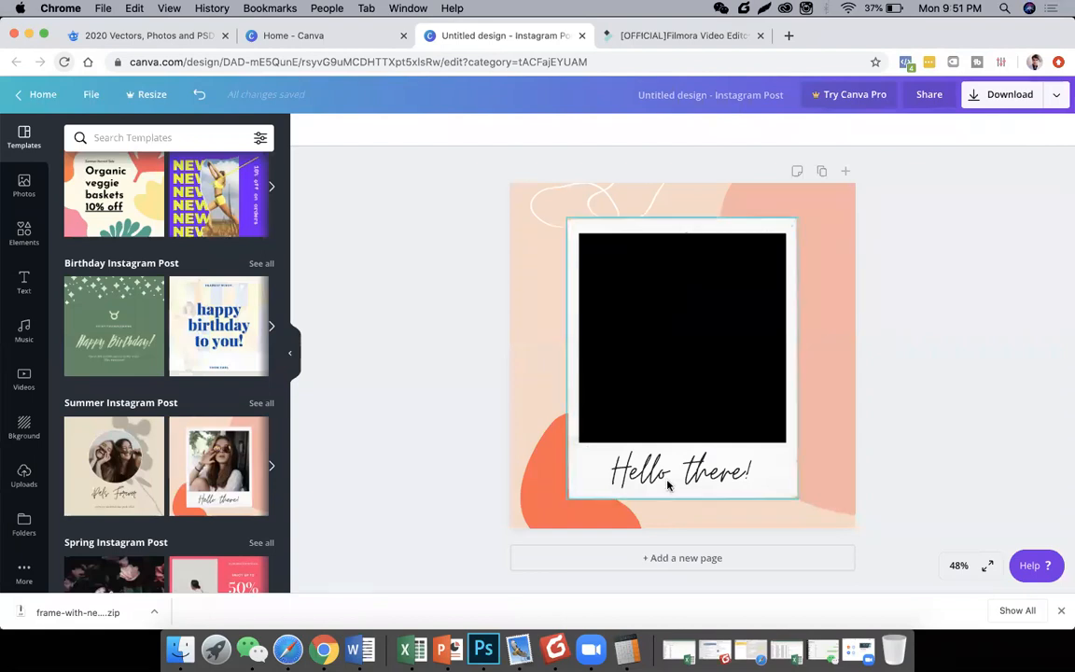
Close the page notes without adding any and add a second page to the design.
{"action": "left_click", "coordinate": [798, 174]}
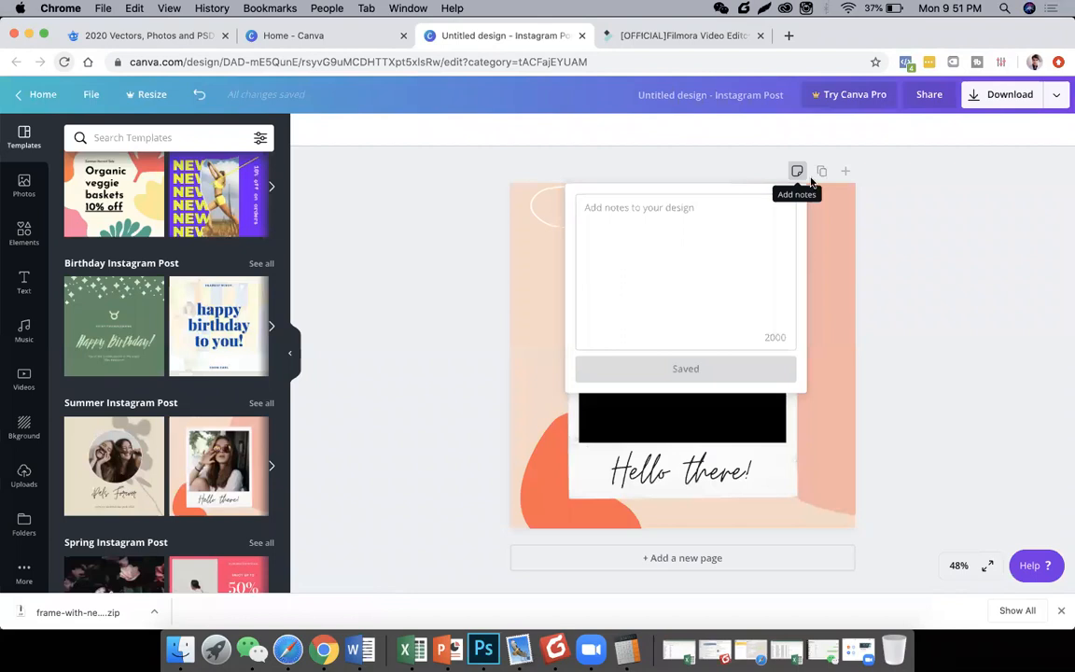
{"action": "left_click", "coordinate": [874, 212]}
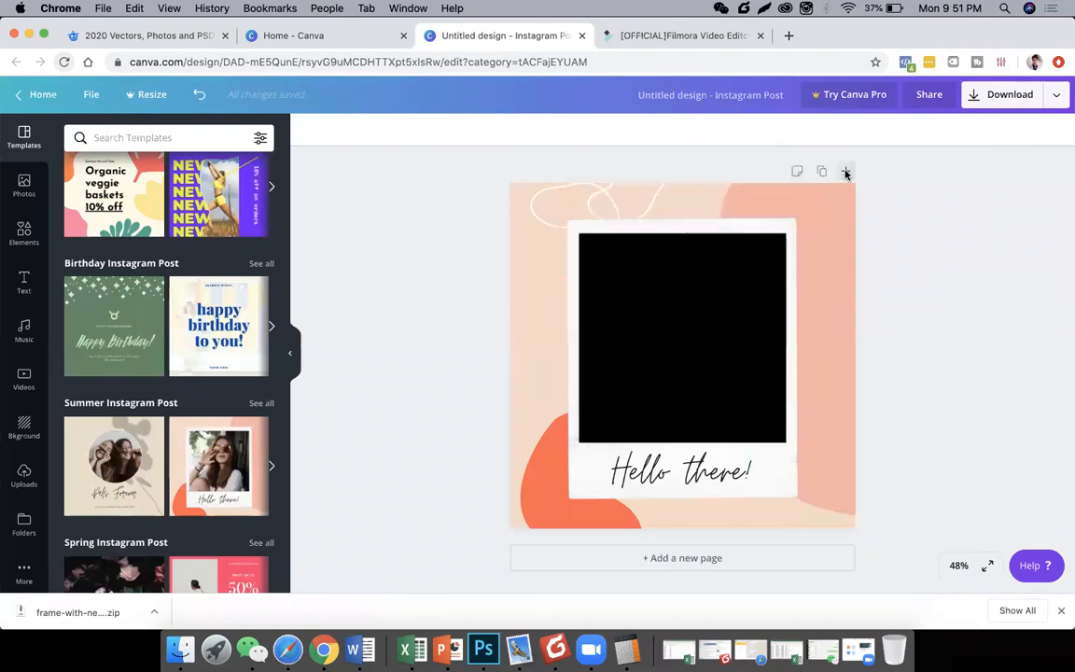
{"action": "left_click", "coordinate": [846, 174]}
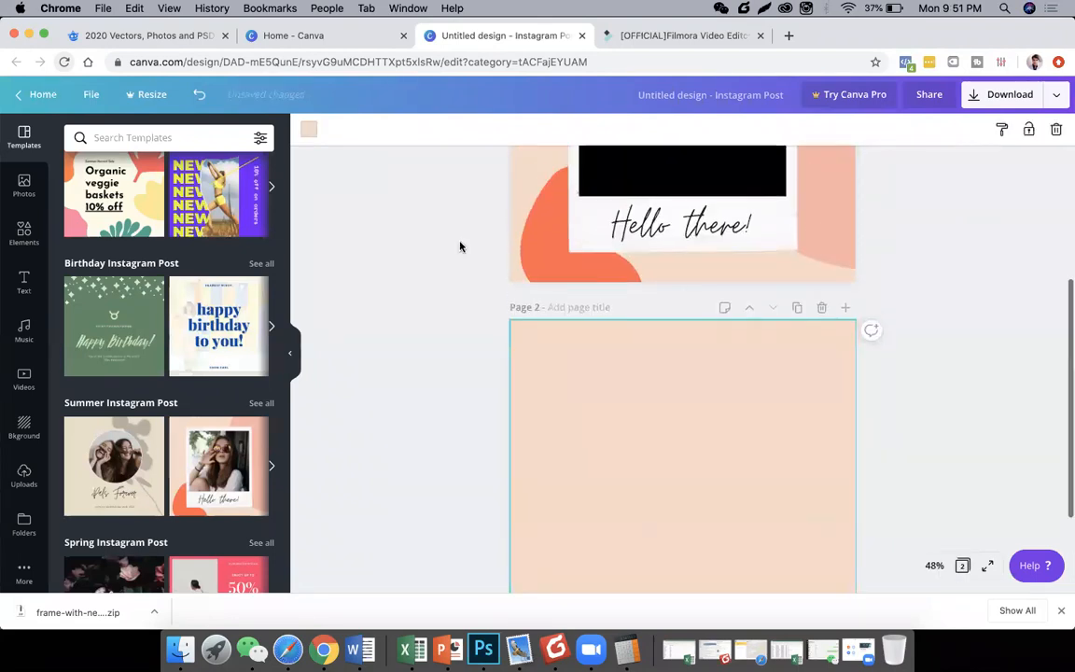
Browse the stock photos and folders, and place the uploaded T-shirts image on page 2.
{"action": "left_click", "coordinate": [28, 187]}
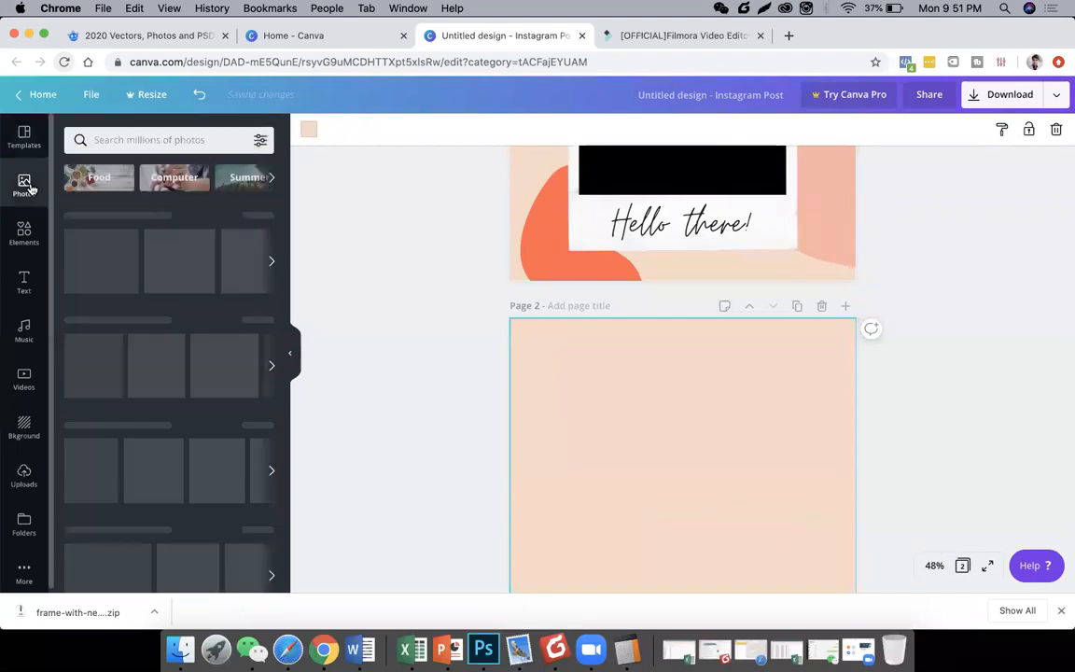
{"action": "scroll", "coordinate": [196, 301], "scroll_direction": "down", "scroll_amount": 15}
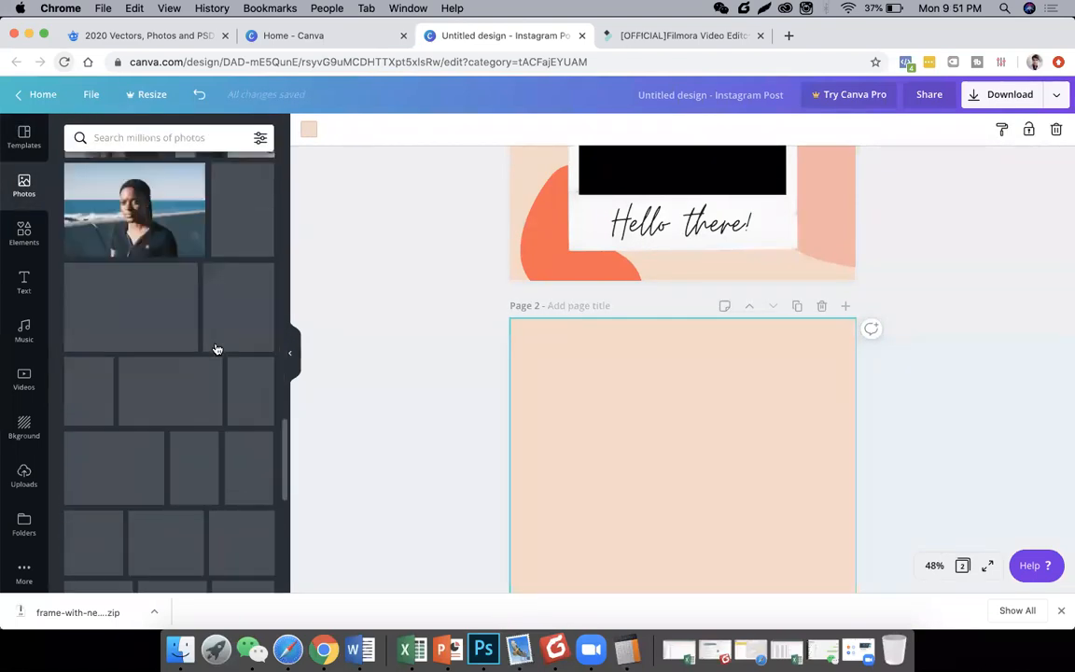
{"action": "scroll", "coordinate": [217, 349], "scroll_direction": "down", "scroll_amount": 5}
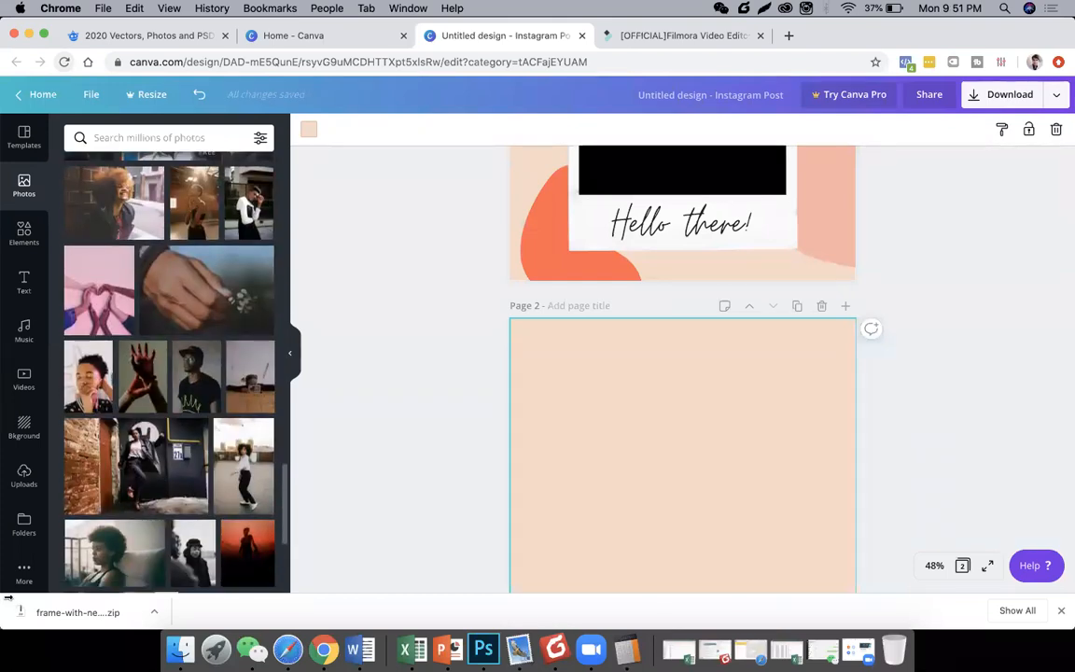
{"action": "left_click", "coordinate": [24, 525]}
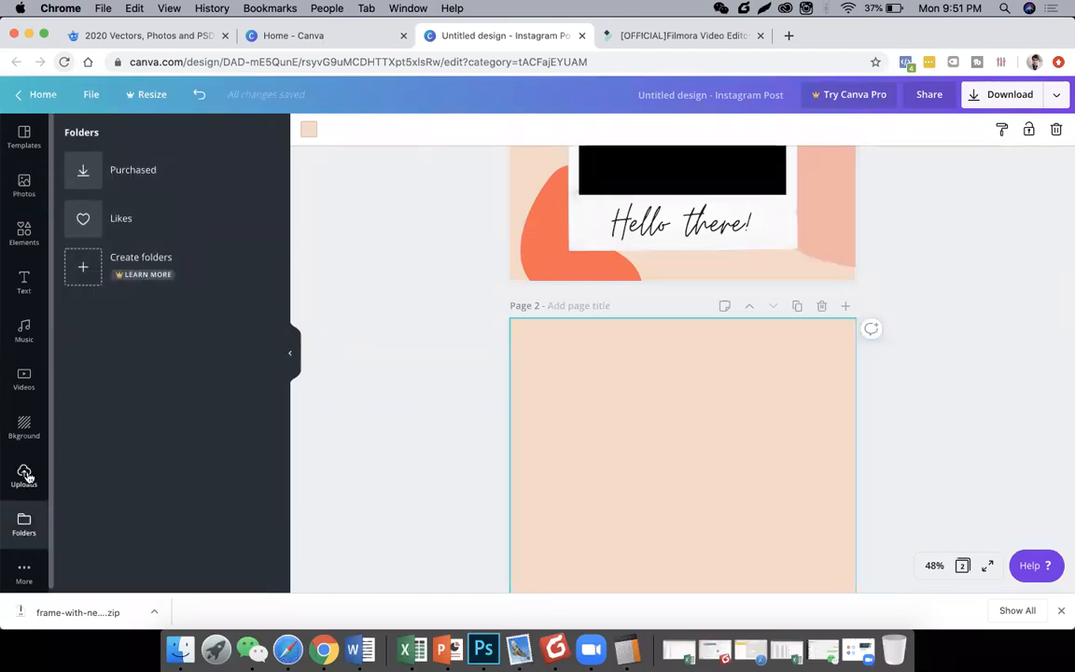
{"action": "left_click", "coordinate": [25, 475]}
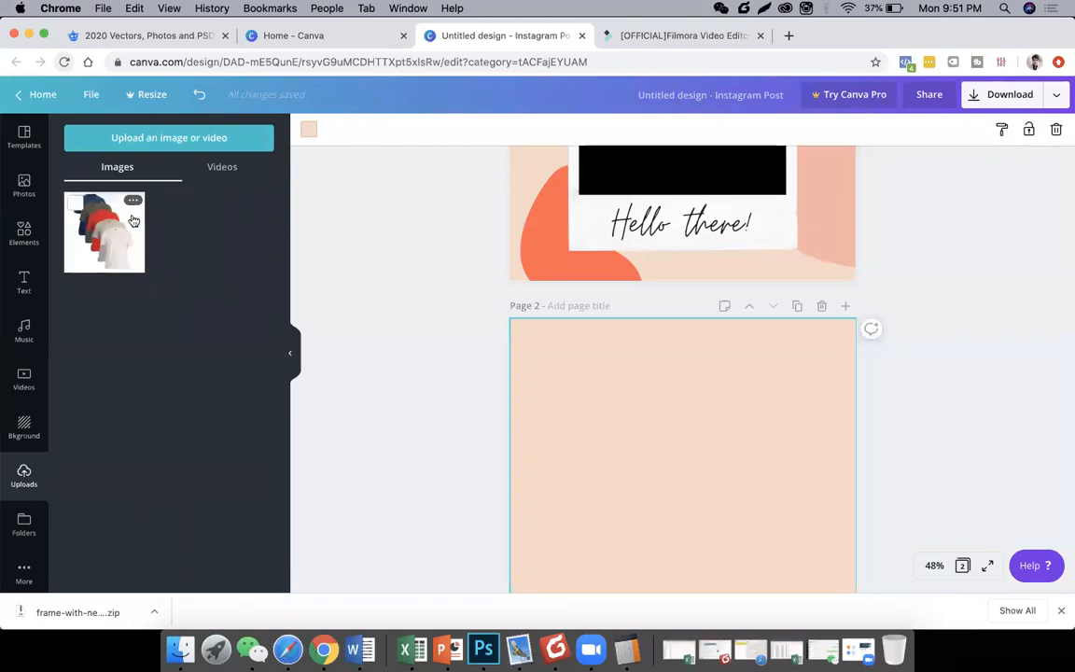
{"action": "left_click", "coordinate": [133, 223]}
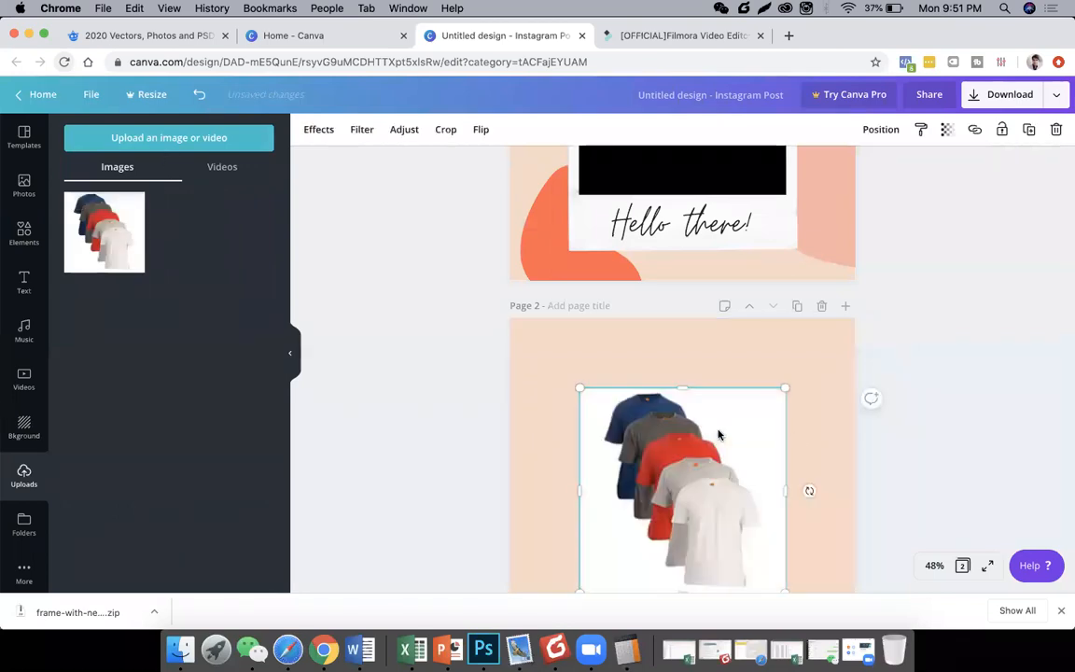
Move the T-shirts image from page 2 onto page 1 and fit it over the polaroid's black photo area.
{"action": "scroll", "coordinate": [704, 502], "scroll_direction": "up", "scroll_amount": 2}
{"action": "left_click_drag", "start_coordinate": [704, 502], "coordinate": [701, 199]}
{"action": "scroll", "coordinate": [701, 199], "scroll_direction": "up", "scroll_amount": 4}
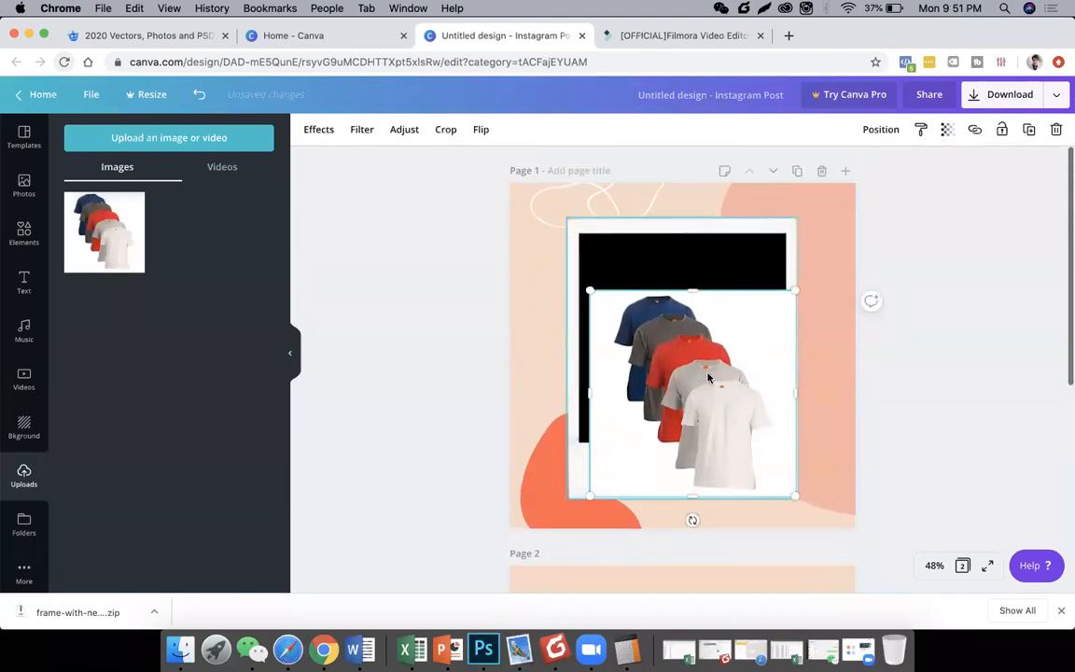
{"action": "left_click_drag", "start_coordinate": [698, 320], "coordinate": [698, 320]}
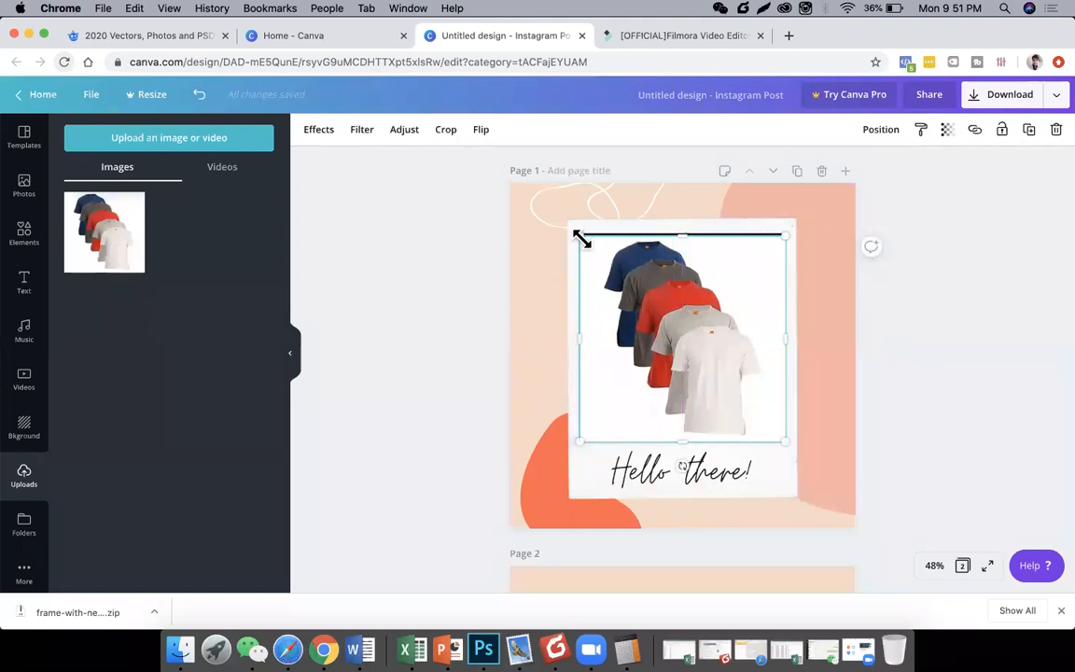
{"action": "left_click_drag", "start_coordinate": [582, 236], "coordinate": [581, 231]}
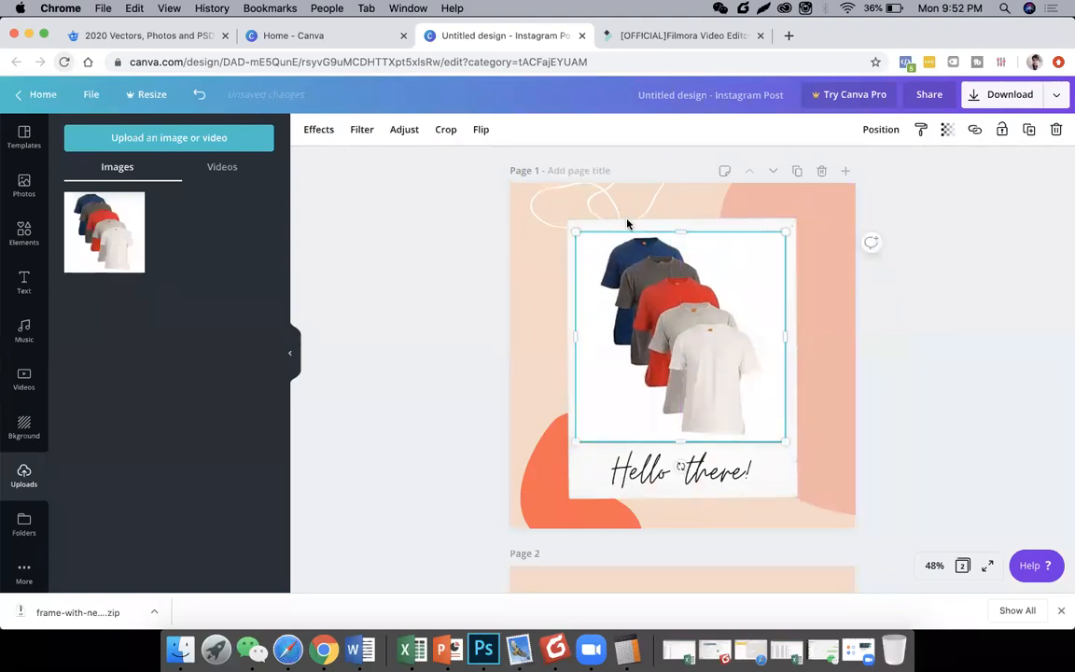
Align the T-shirts image to the top of the page and send it to the back.
{"action": "left_click", "coordinate": [402, 130]}
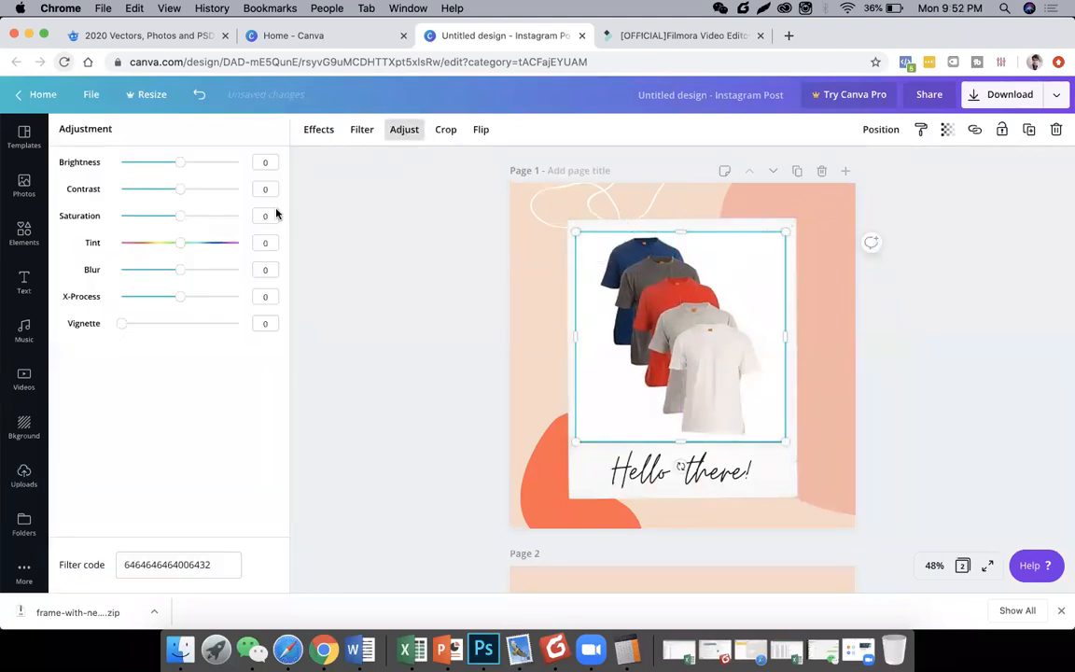
{"action": "left_click", "coordinate": [881, 130]}
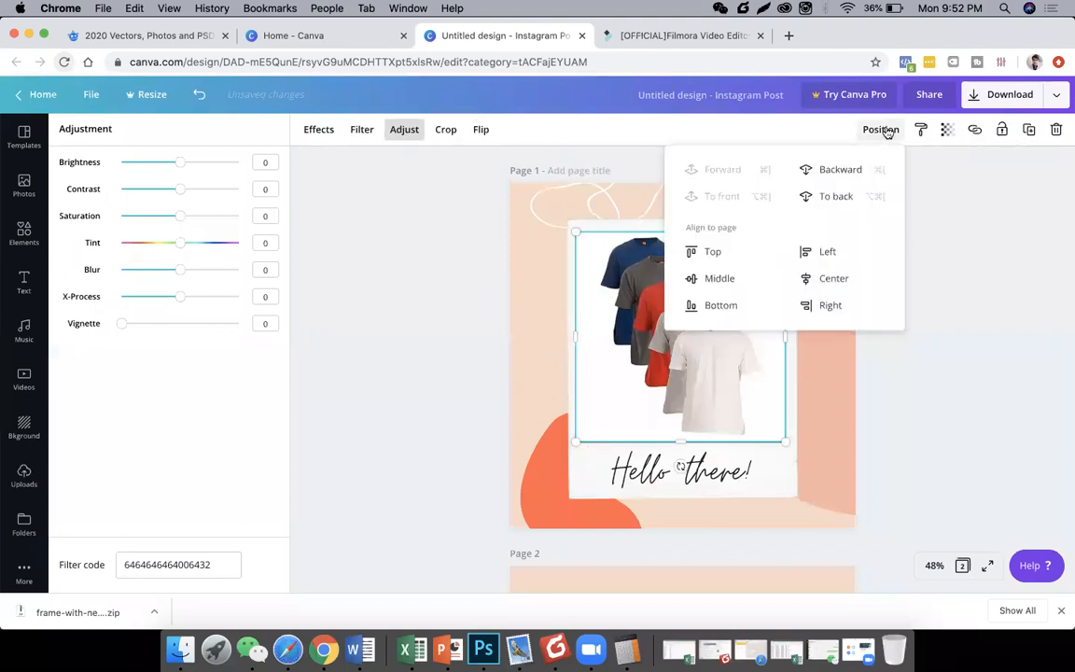
{"action": "left_click", "coordinate": [759, 302]}
{"action": "left_click", "coordinate": [746, 259]}
{"action": "left_click", "coordinate": [842, 199]}
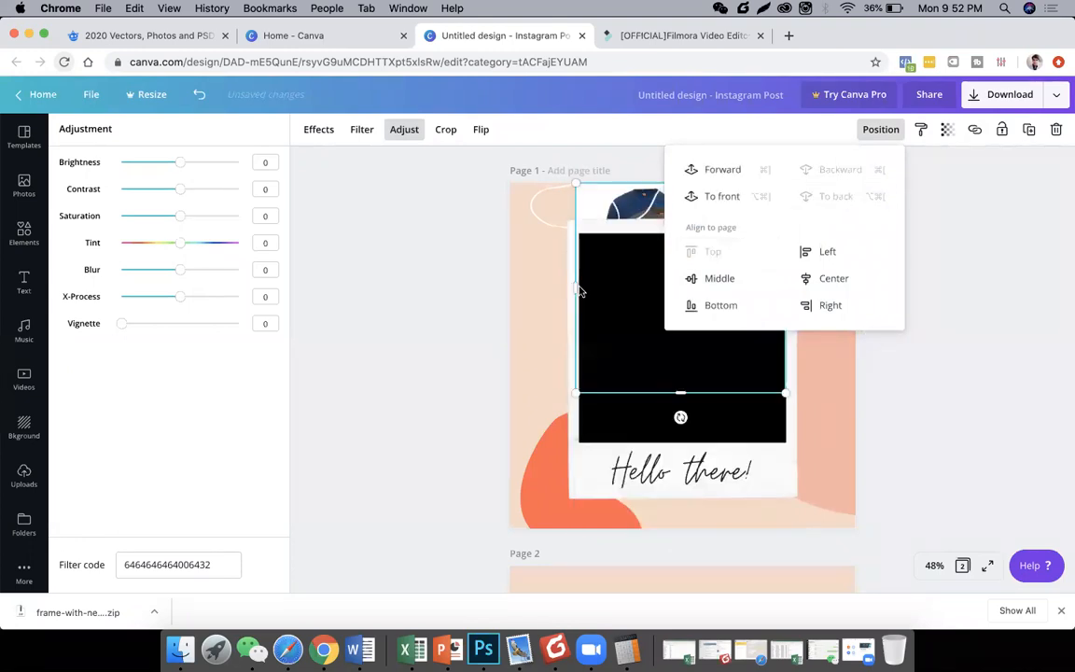
Select the T-shirts image behind the polaroid frame and bring it forward until it is in front of all other elements.
{"action": "left_click", "coordinate": [640, 339]}
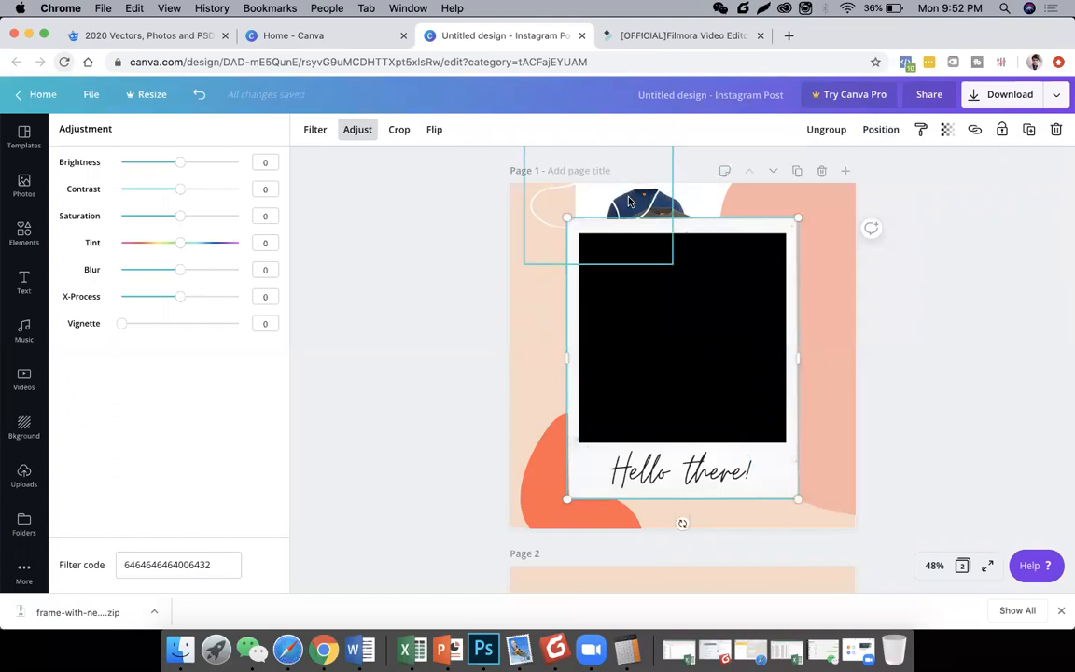
{"action": "left_click", "coordinate": [565, 177]}
{"action": "left_click", "coordinate": [427, 285]}
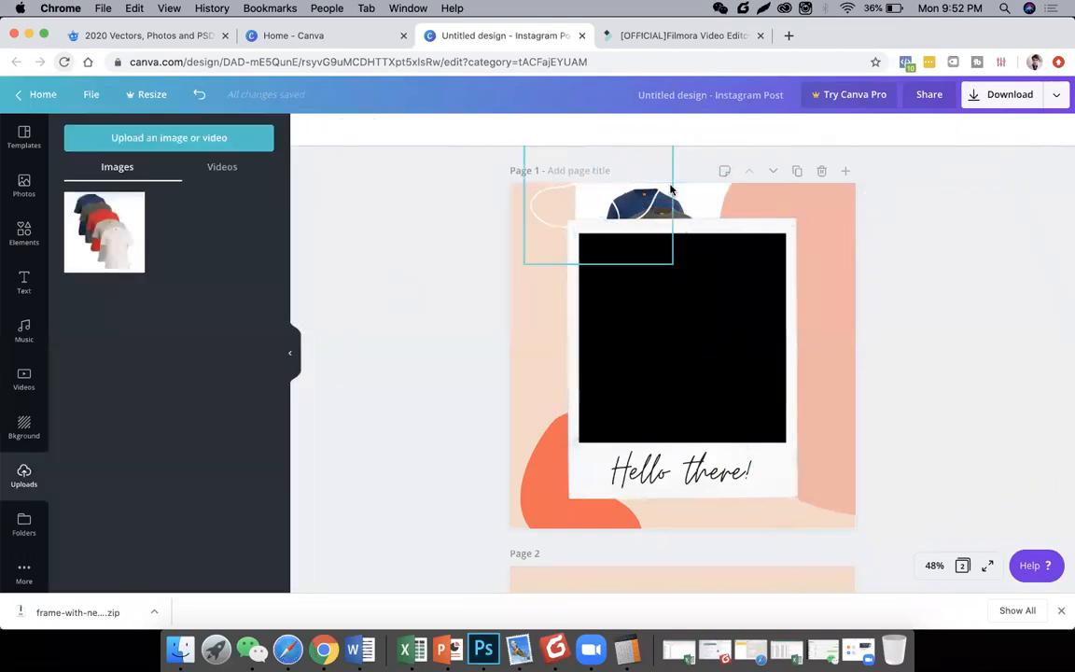
{"action": "left_click", "coordinate": [675, 186]}
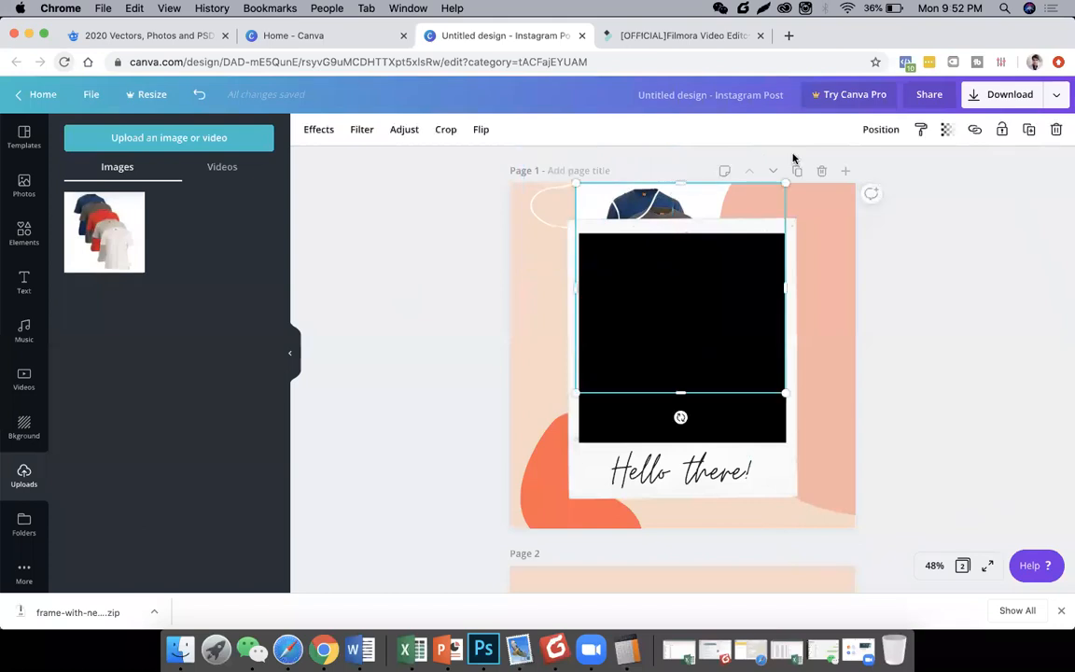
{"action": "left_click", "coordinate": [881, 129]}
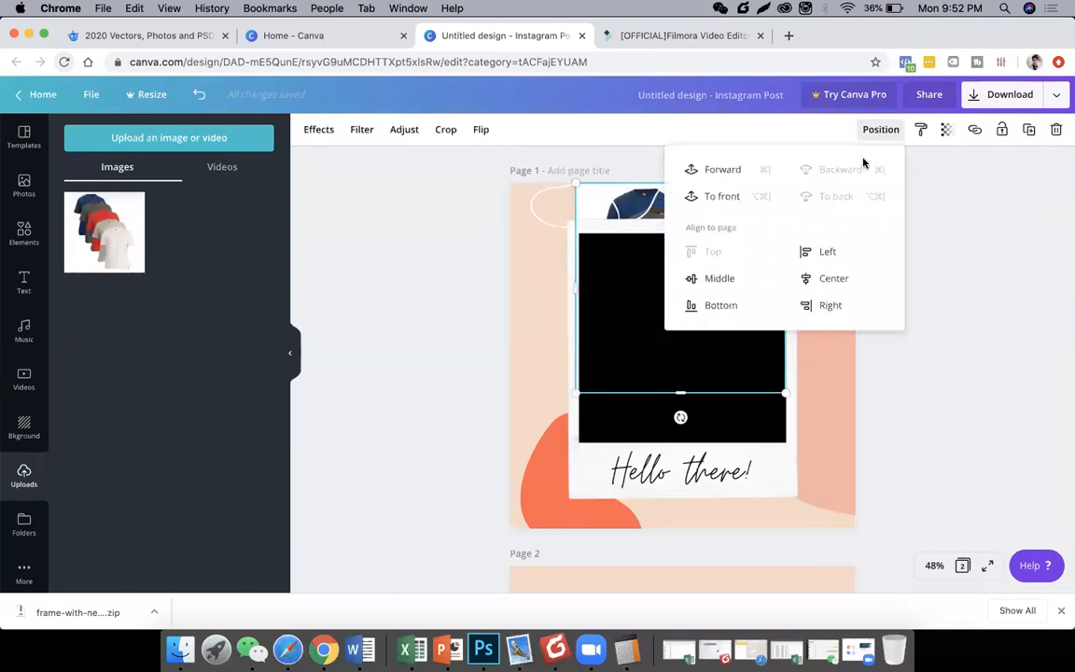
{"action": "left_click", "coordinate": [732, 172]}
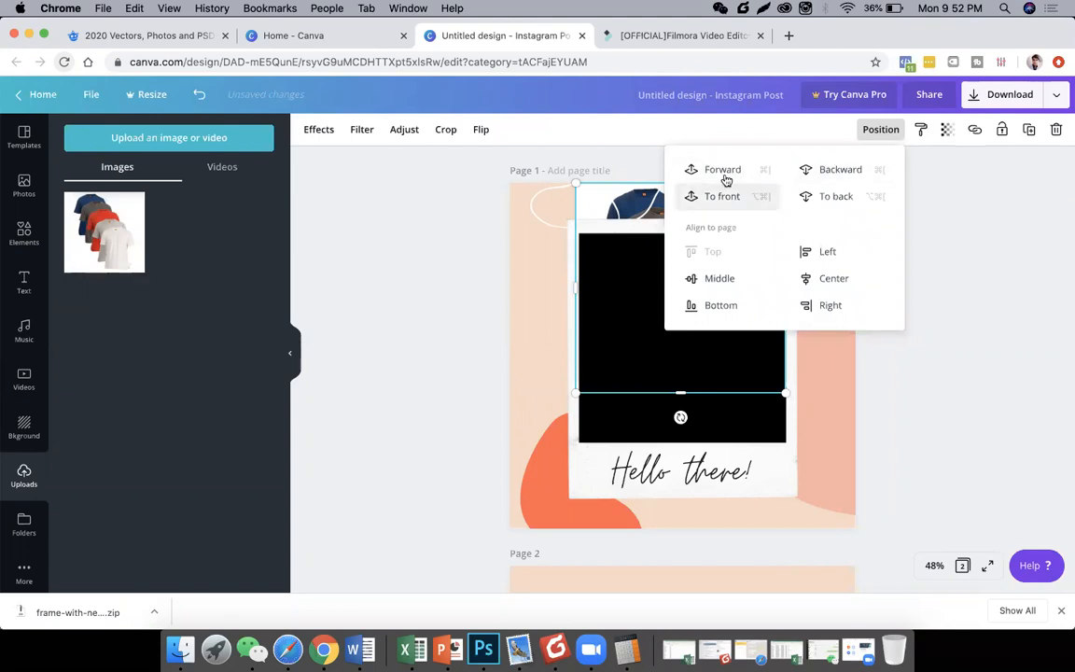
{"action": "left_click", "coordinate": [729, 177]}
{"action": "left_click", "coordinate": [729, 178]}
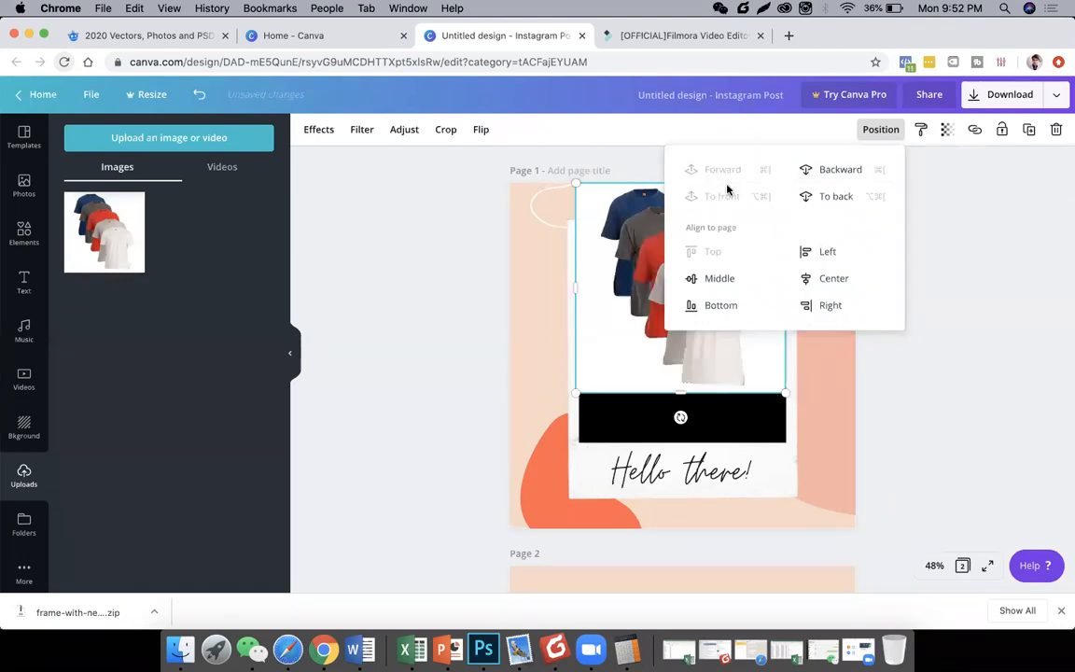
Move the T-shirts image down over the polaroid's black photo area and enlarge it slightly to cover that area.
{"action": "left_click", "coordinate": [625, 272]}
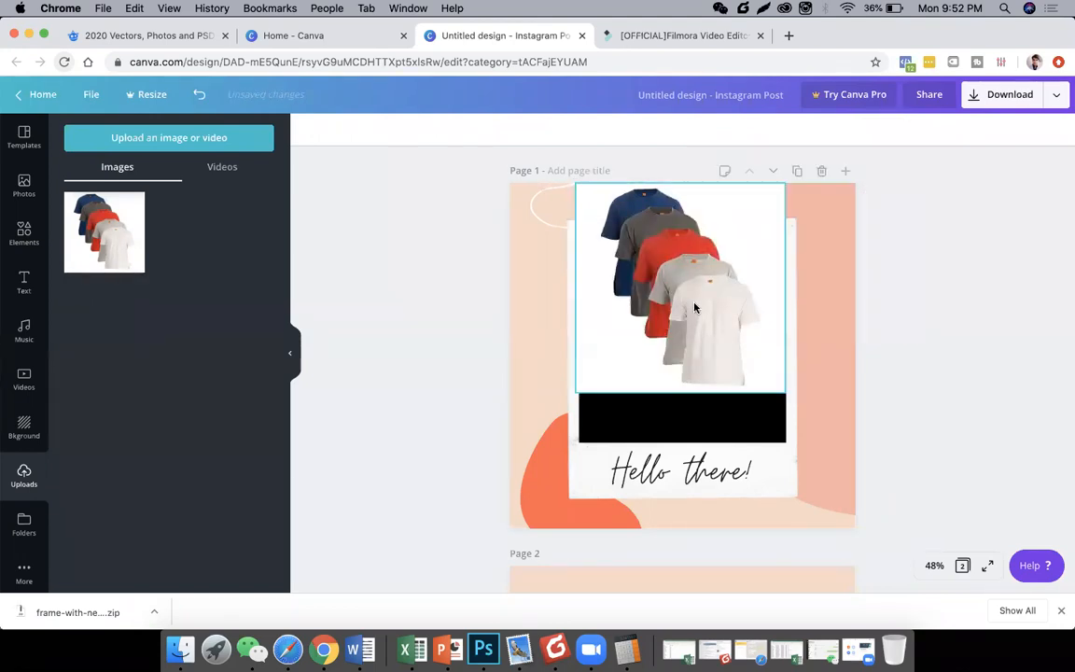
{"action": "left_click_drag", "start_coordinate": [695, 303], "coordinate": [697, 355]}
{"action": "left_click_drag", "start_coordinate": [787, 235], "coordinate": [794, 236]}
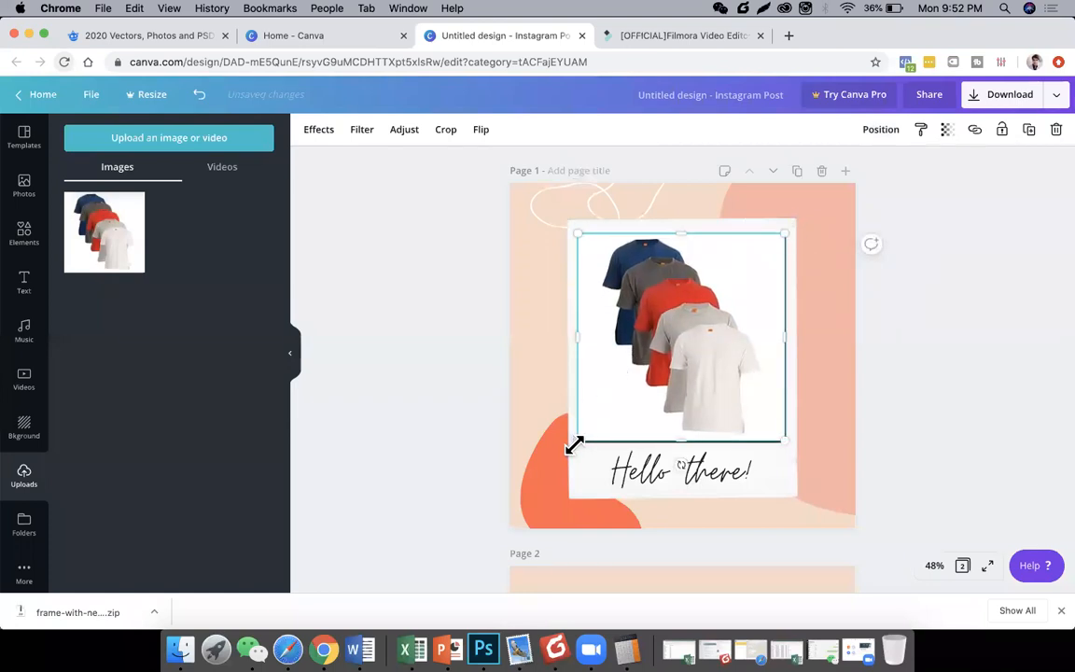
{"action": "left_click_drag", "start_coordinate": [576, 445], "coordinate": [577, 450]}
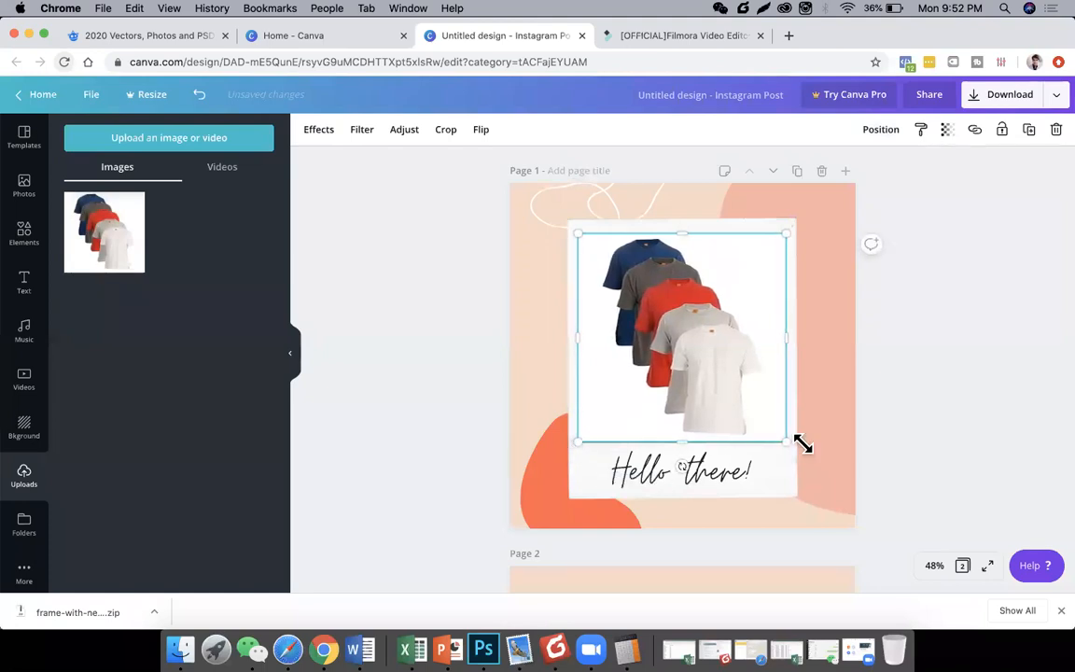
{"action": "left_click", "coordinate": [925, 386]}
{"action": "left_click", "coordinate": [702, 404]}
{"action": "left_click", "coordinate": [451, 425]}
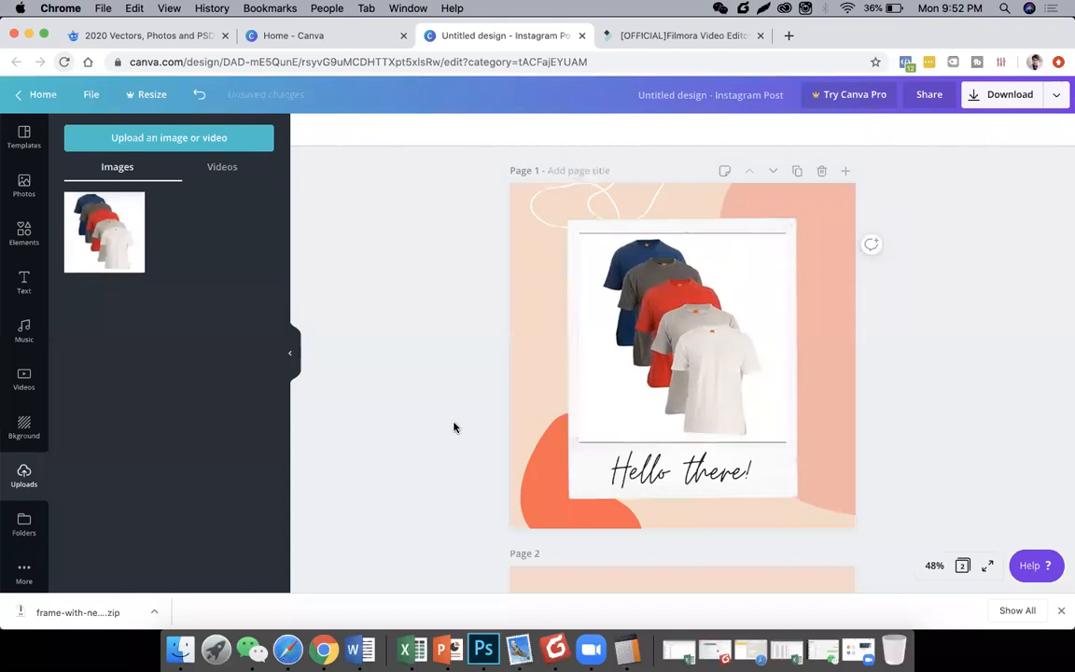
Extend the T-shirts image's top edge upward to a height of about 659 to cover the remaining black line.
{"action": "left_click", "coordinate": [638, 409]}
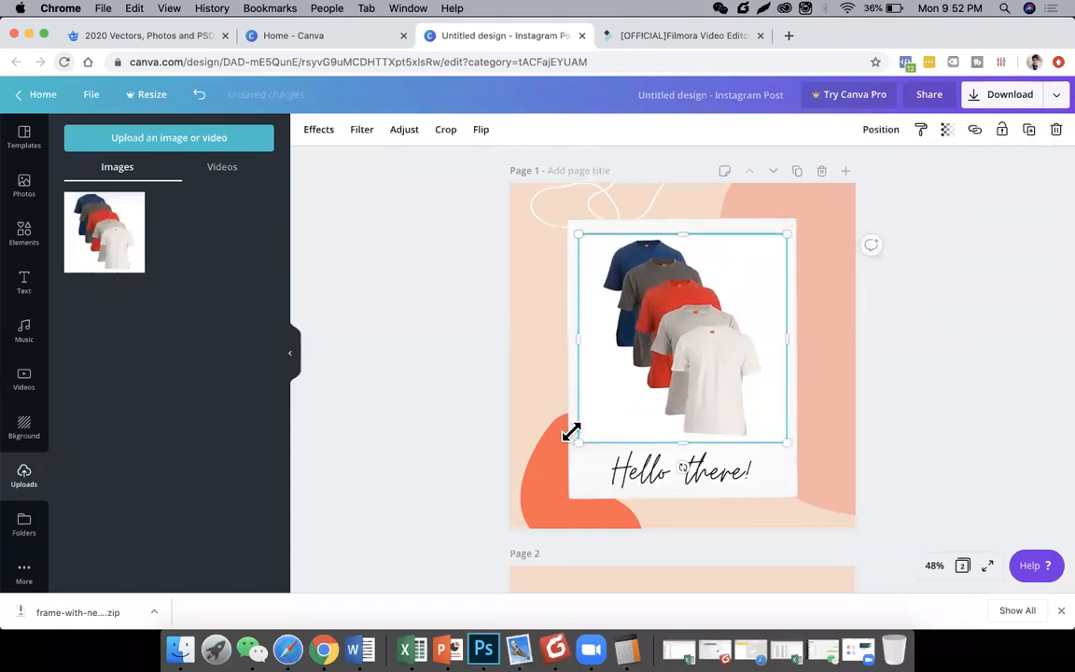
{"action": "left_click", "coordinate": [469, 442]}
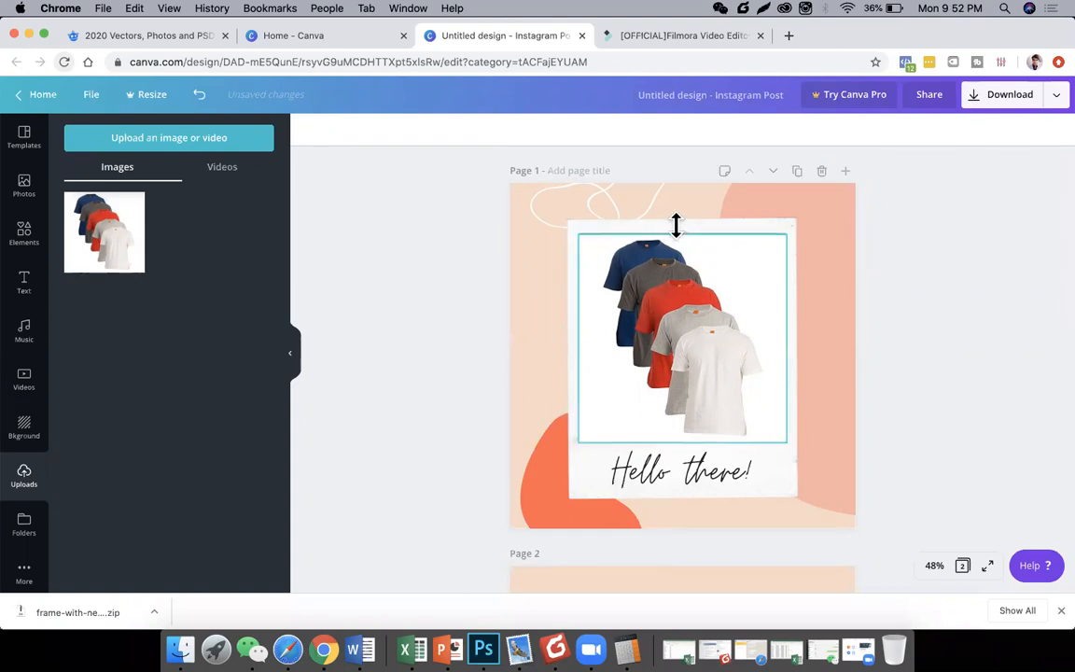
{"action": "left_click", "coordinate": [681, 230]}
{"action": "left_click_drag", "start_coordinate": [681, 231], "coordinate": [679, 228]}
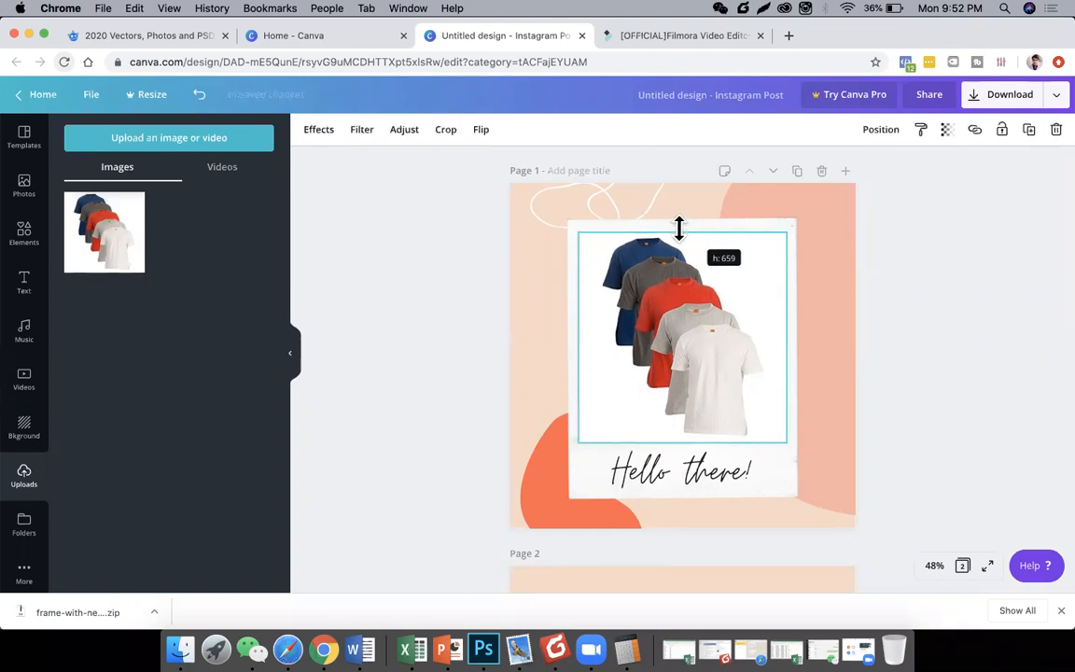
{"action": "left_click", "coordinate": [393, 392]}
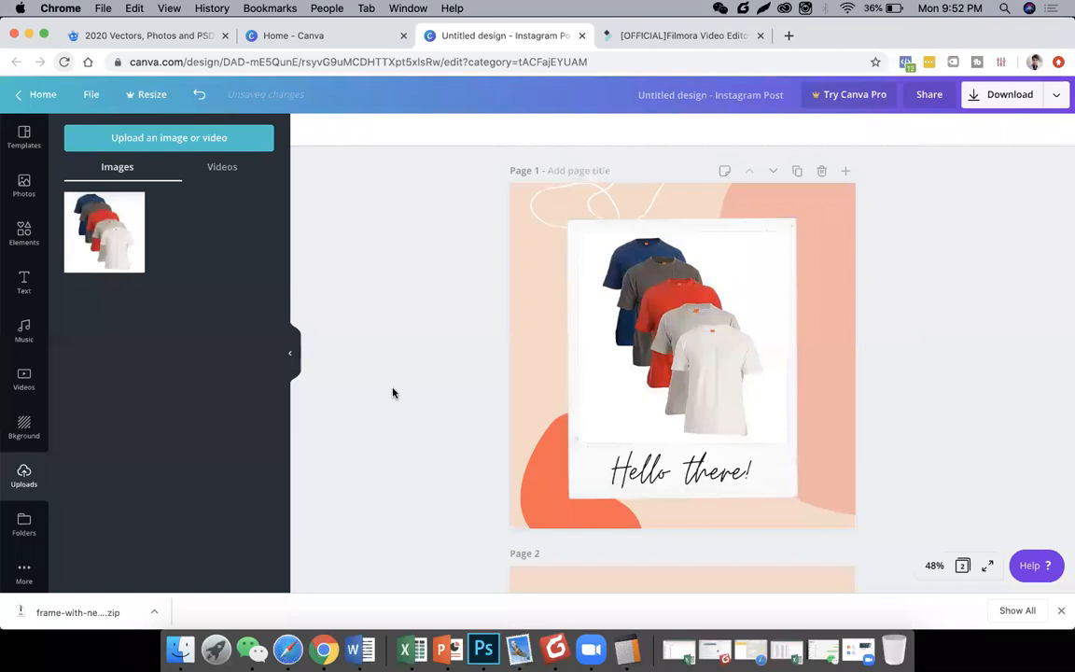
Replace the polaroid caption "Hello there!" with "Pack of 5".
{"action": "left_click", "coordinate": [698, 477]}
{"action": "left_click", "coordinate": [659, 478]}
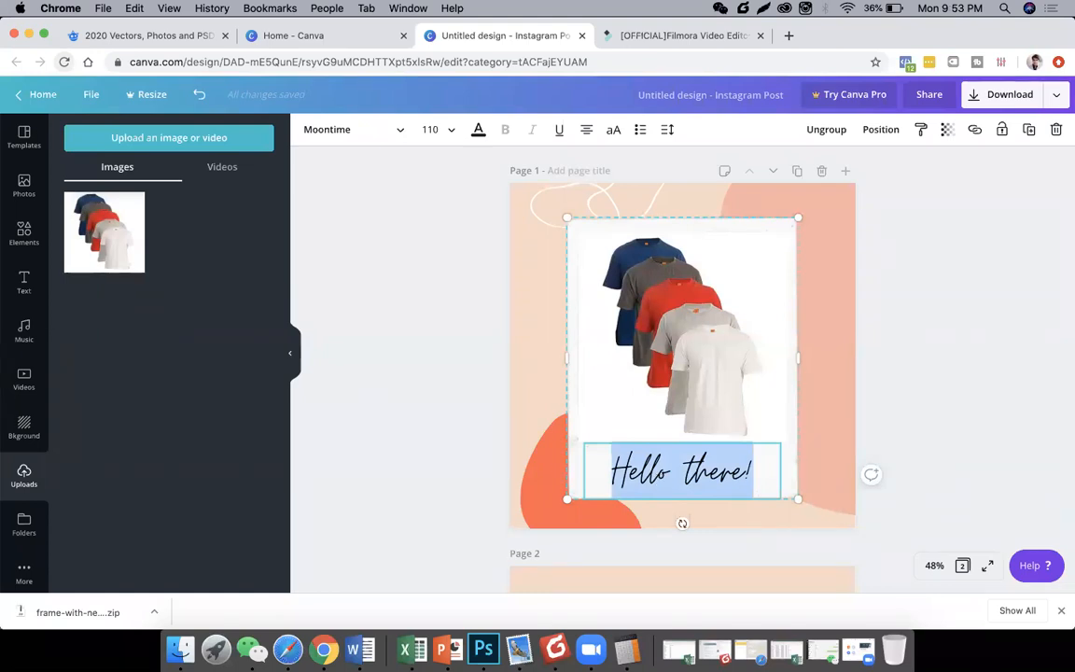
{"action": "type", "text": "Pack of "}
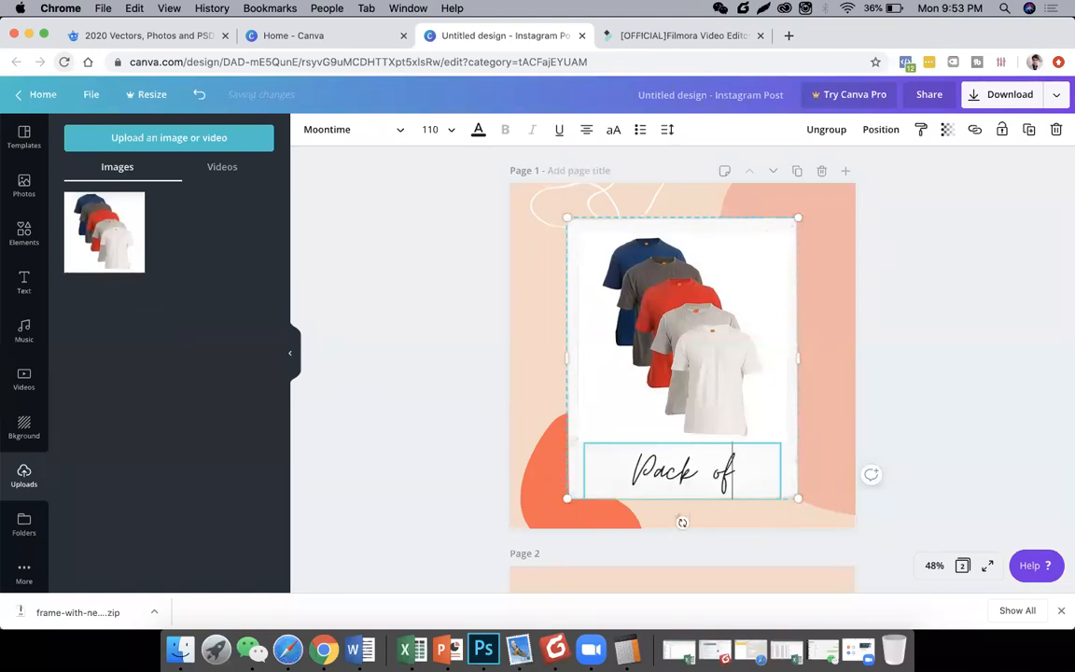
{"action": "type", "text": "5"}
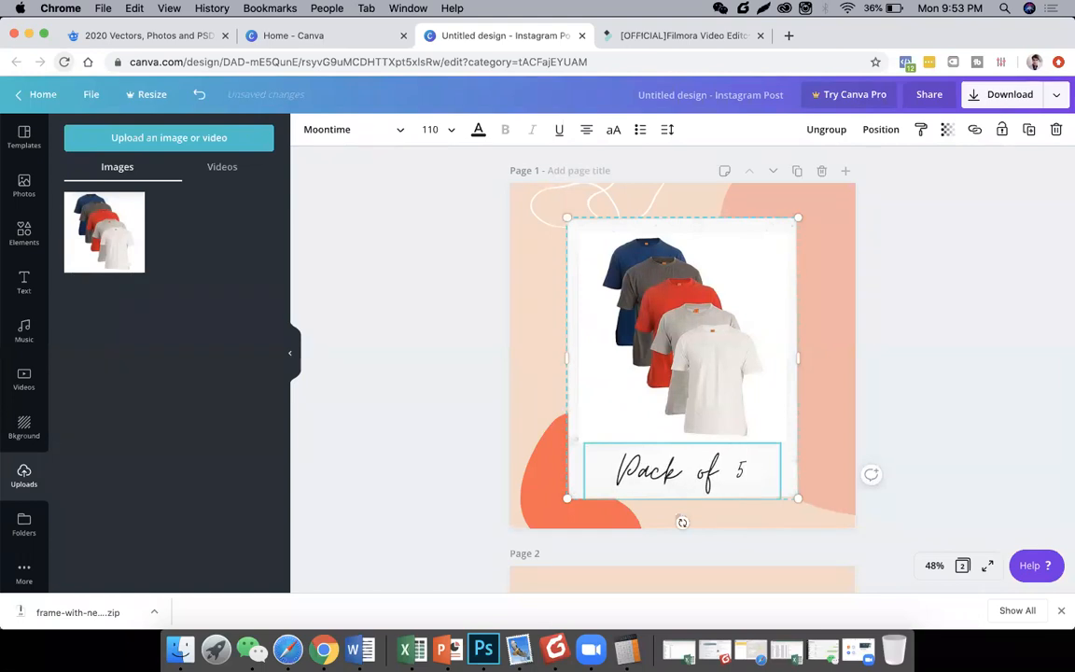
{"action": "left_click", "coordinate": [933, 428]}
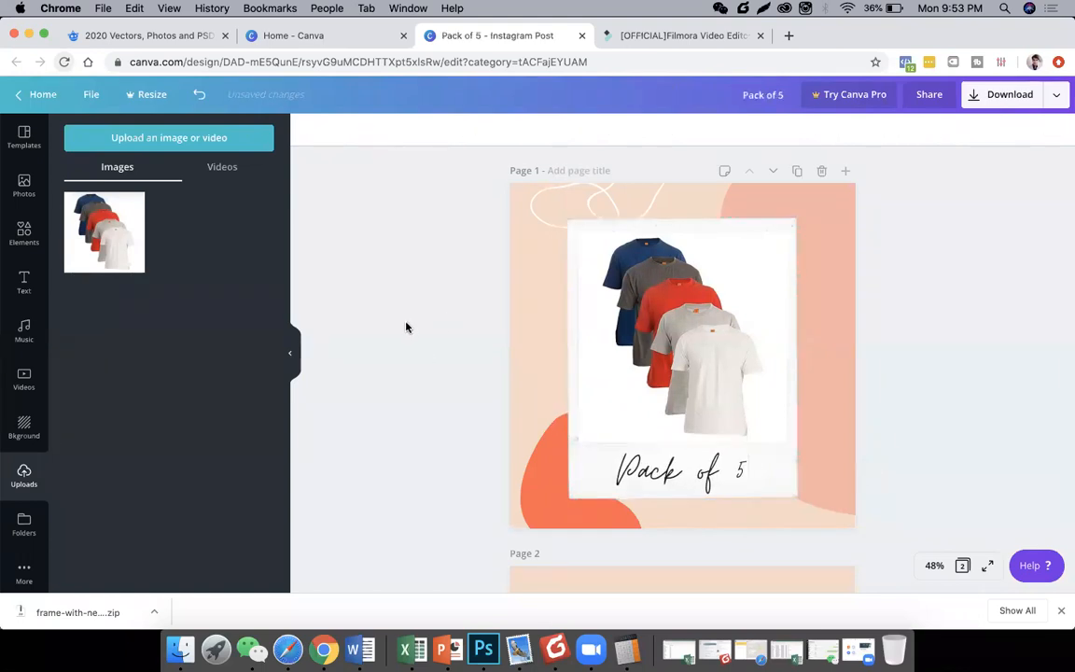
Add the "Spirit Night" font combination to page 1.
{"action": "left_click", "coordinate": [24, 282]}
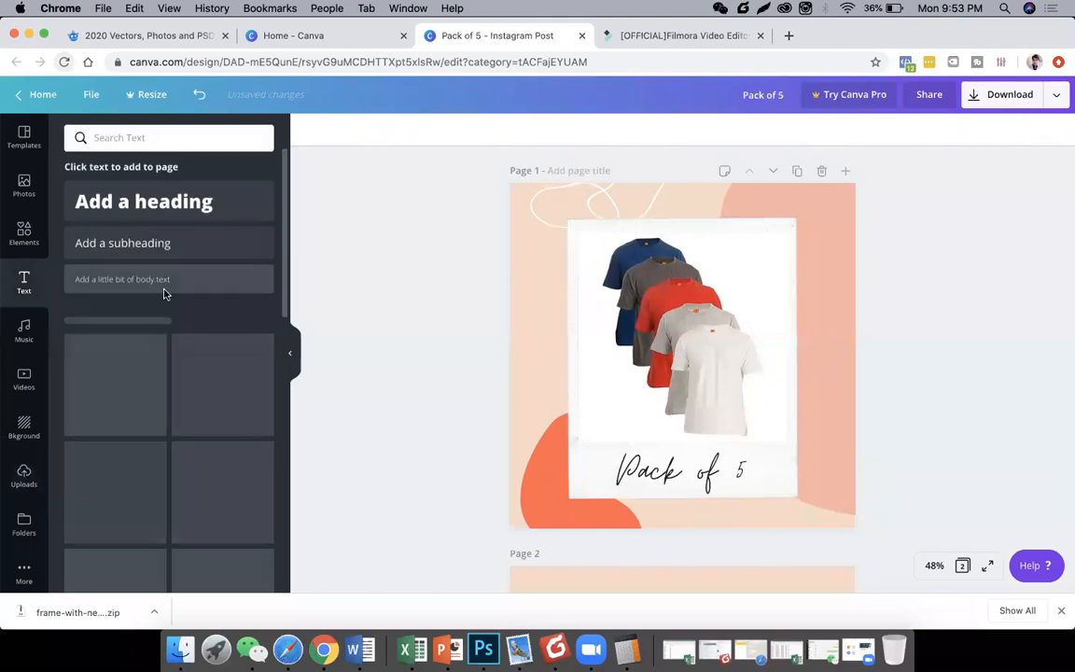
{"action": "scroll", "coordinate": [208, 346], "scroll_direction": "down", "scroll_amount": 2}
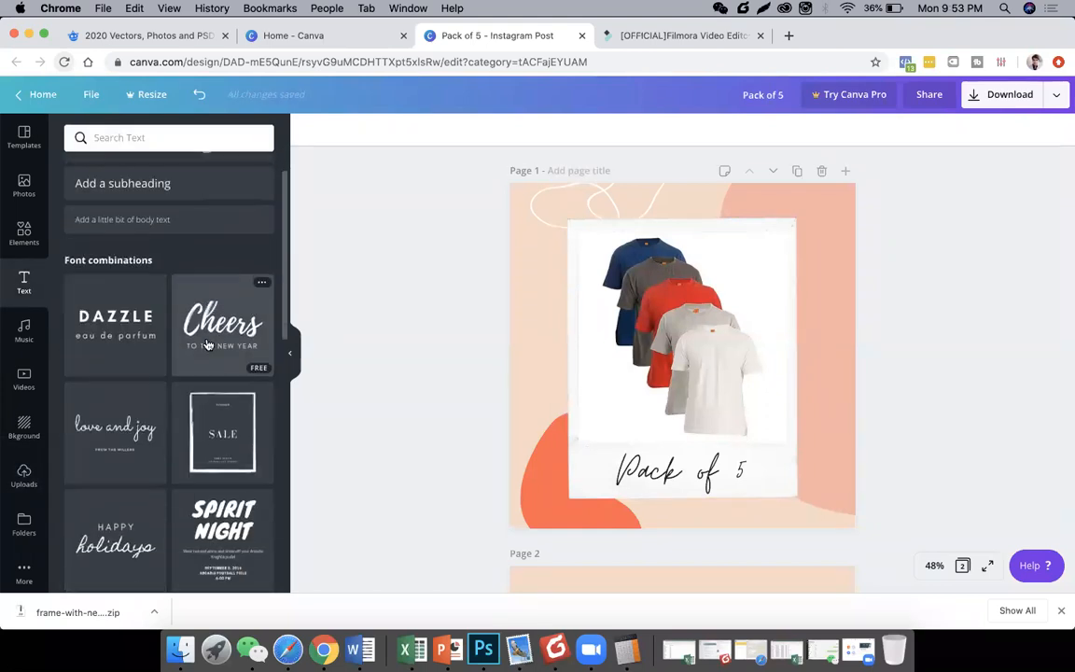
{"action": "scroll", "coordinate": [208, 345], "scroll_direction": "down", "scroll_amount": 5}
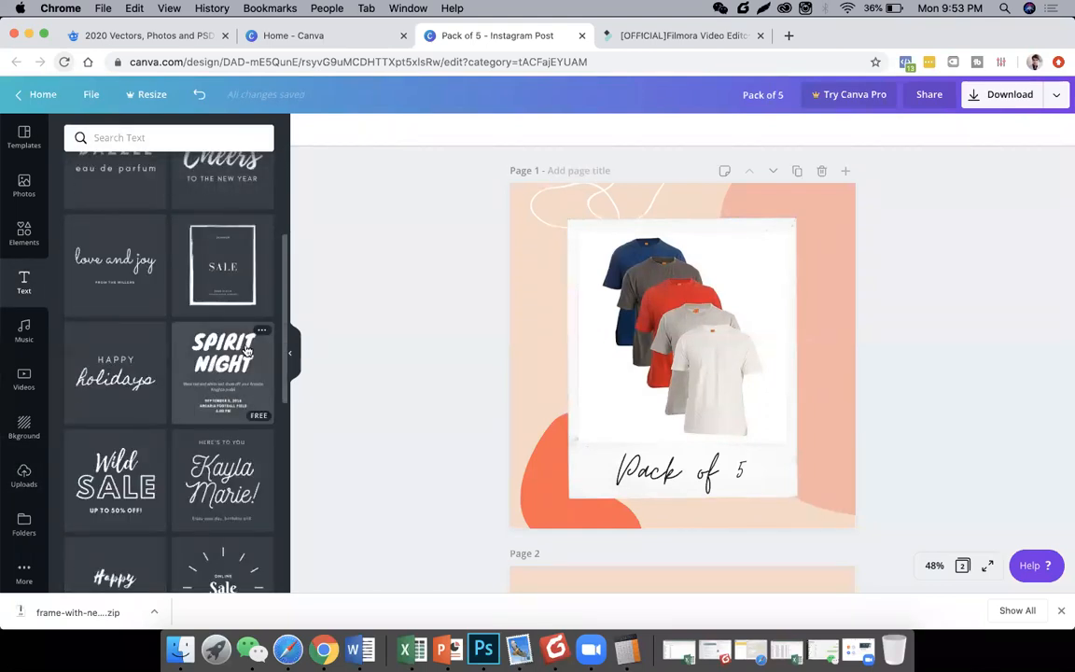
{"action": "left_click_drag", "start_coordinate": [268, 347], "coordinate": [547, 392]}
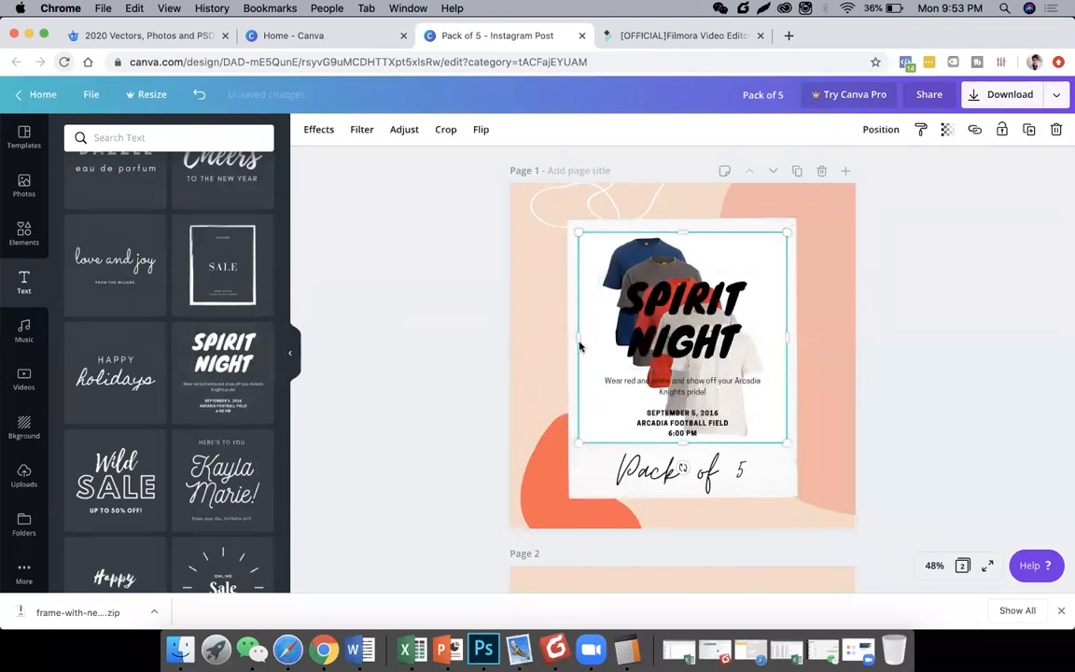
Delete the body sentence and the date and venue lines from the "Spirit Night" text group, keeping its heading.
{"action": "left_click", "coordinate": [665, 280]}
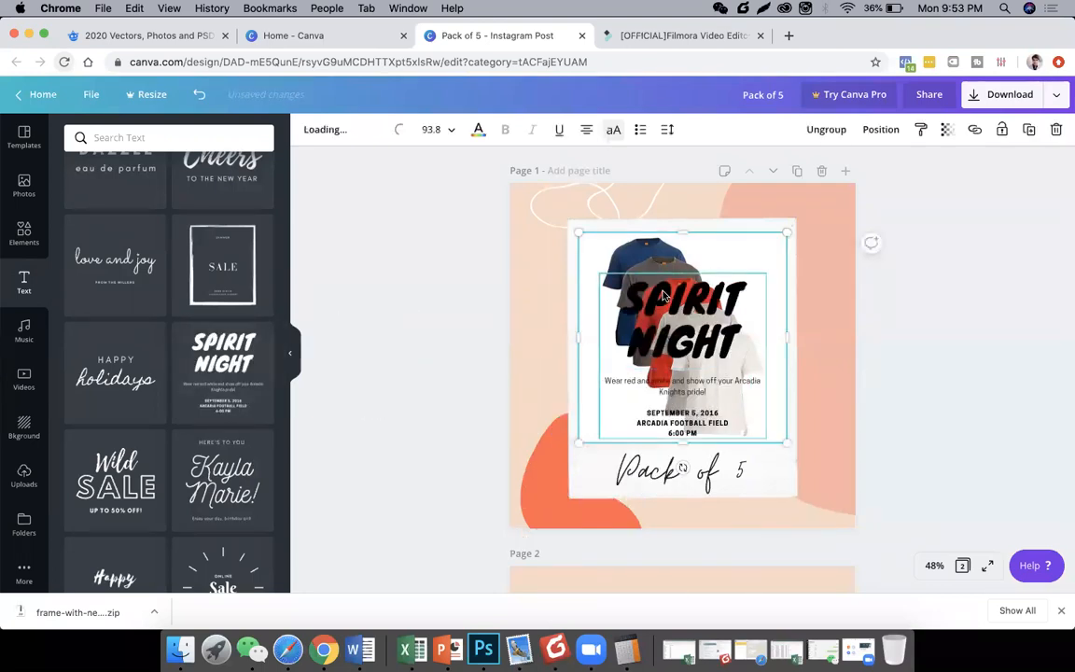
{"action": "left_click", "coordinate": [656, 385]}
{"action": "key", "text": "Delete"}
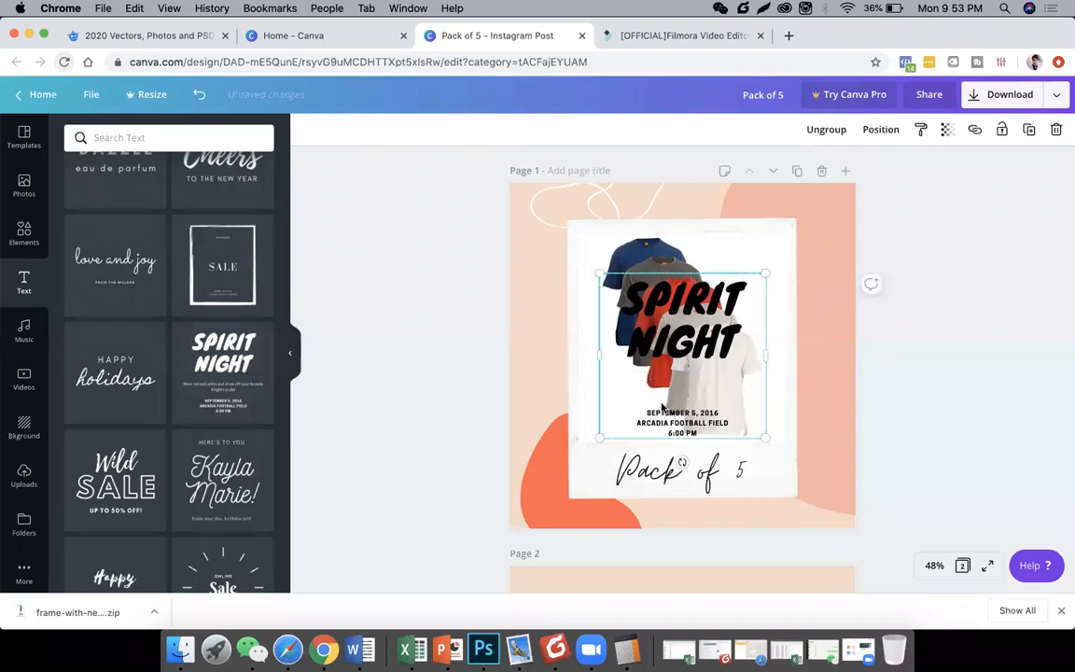
{"action": "left_click", "coordinate": [664, 417]}
{"action": "key", "text": "Delete"}
Move the "Spirit Night" heading to the polaroid's lower right corner and replace its text with "SHOP NOW".
{"action": "left_click", "coordinate": [684, 281]}
{"action": "left_click_drag", "start_coordinate": [752, 399], "coordinate": [872, 476]}
{"action": "double_click", "coordinate": [765, 406]}
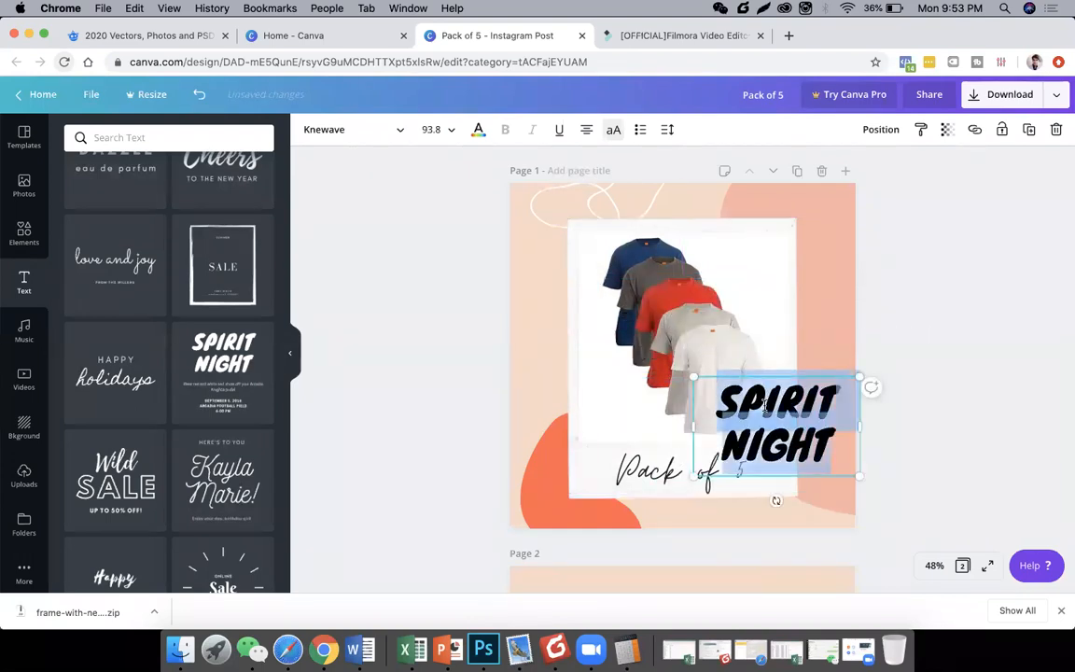
{"action": "type", "text": "S"}
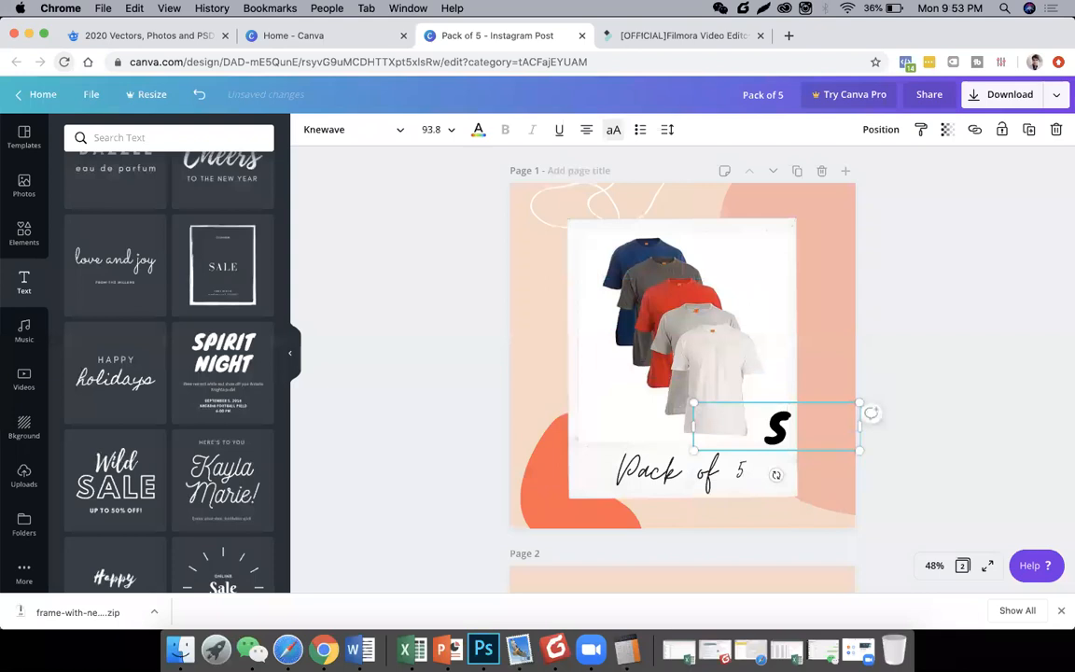
{"action": "type", "text": "HOP"}
{"action": "type", "text": " NP"}
{"action": "key", "text": "BackSpace"}
{"action": "type", "text": "OW"}
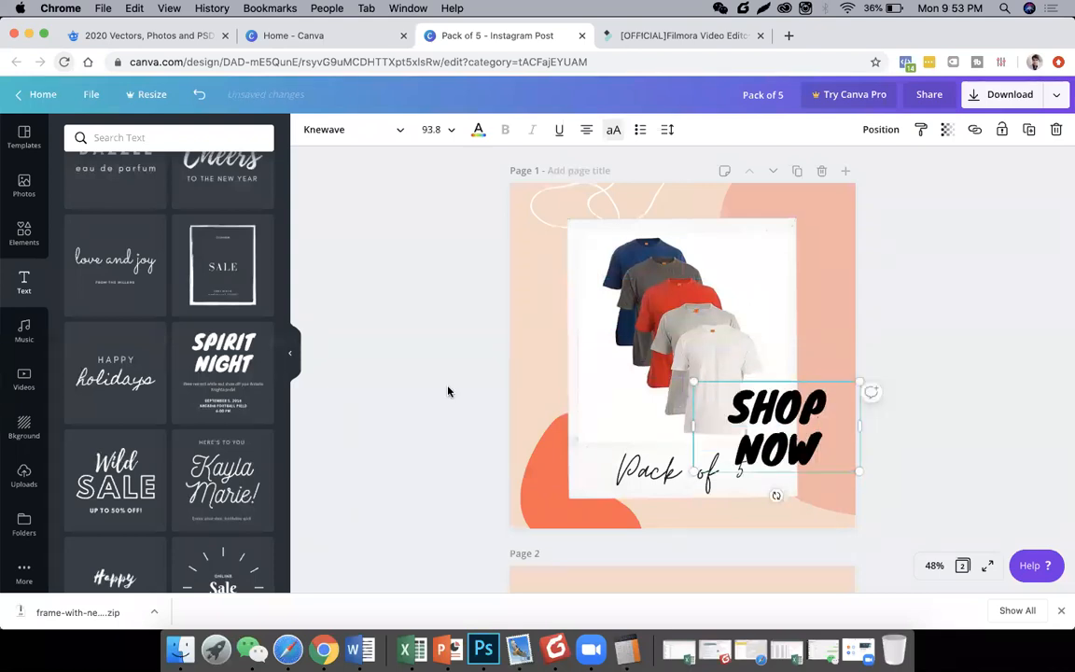
Shift the "SHOP NOW" text slightly down and right, clear of the "Pack of 5" caption.
{"action": "left_click", "coordinate": [446, 391]}
{"action": "left_click", "coordinate": [758, 404]}
{"action": "left_click_drag", "start_coordinate": [737, 390], "coordinate": [756, 408]}
{"action": "left_click", "coordinate": [942, 409]}
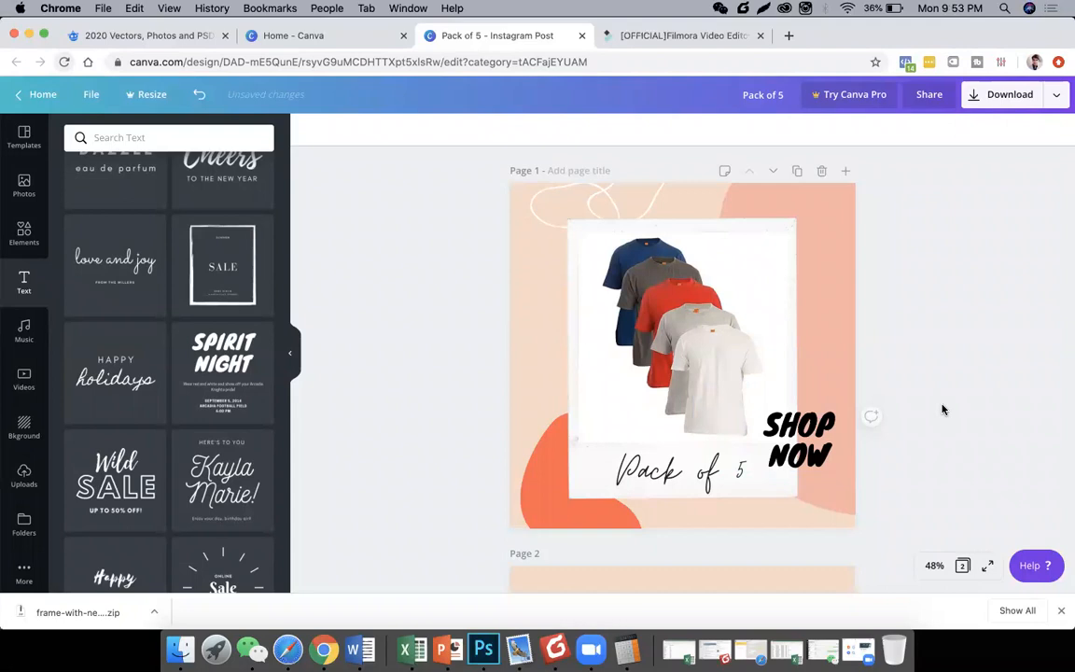
Examine the download size and file type options, dismissing the Canva Pro offer and keeping PNG.
{"action": "left_click", "coordinate": [1012, 97]}
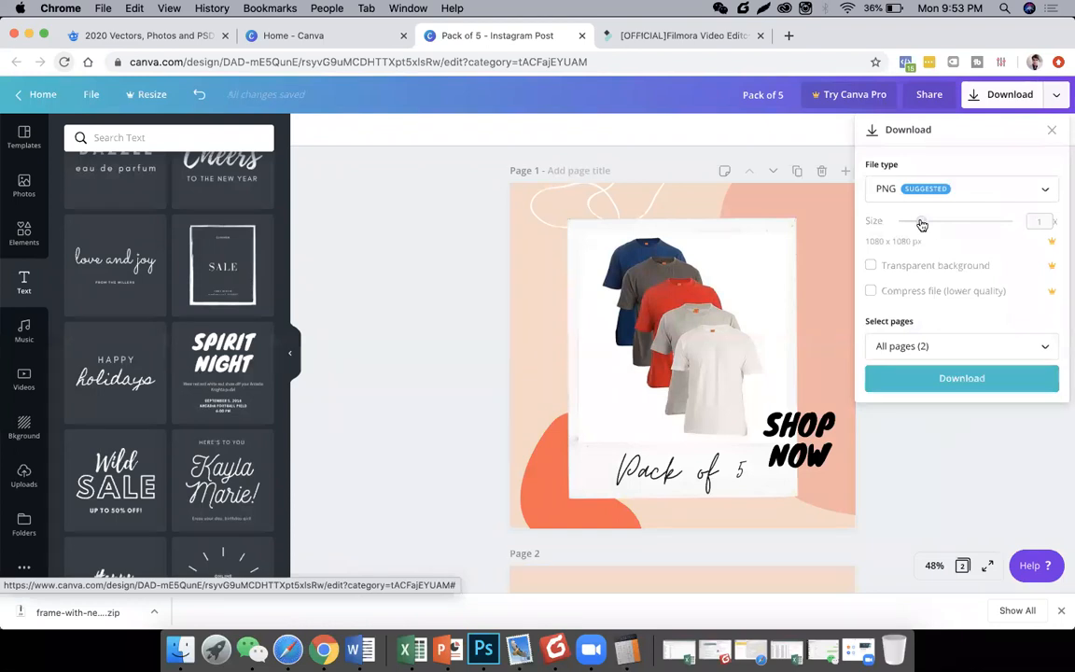
{"action": "left_click", "coordinate": [997, 222]}
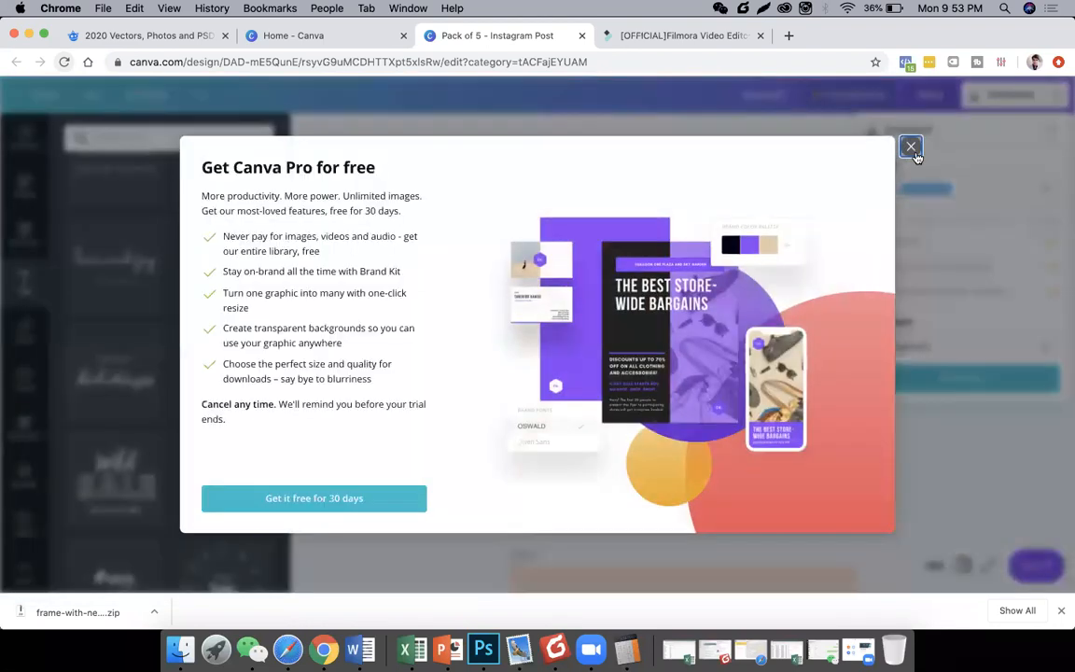
{"action": "left_click", "coordinate": [915, 151]}
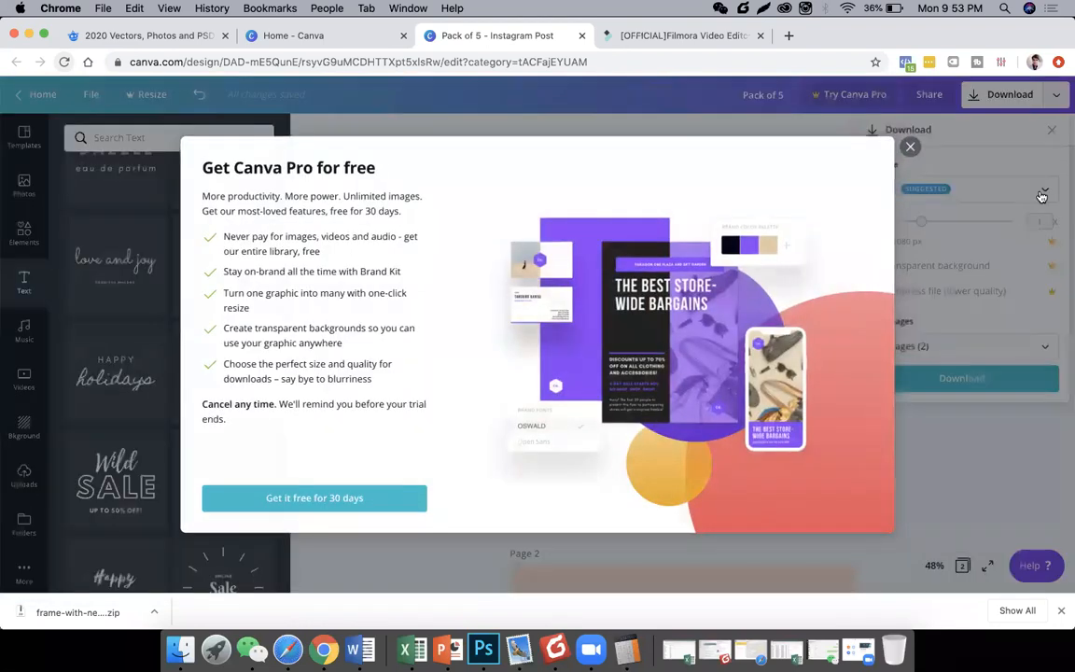
{"action": "left_click", "coordinate": [1042, 195]}
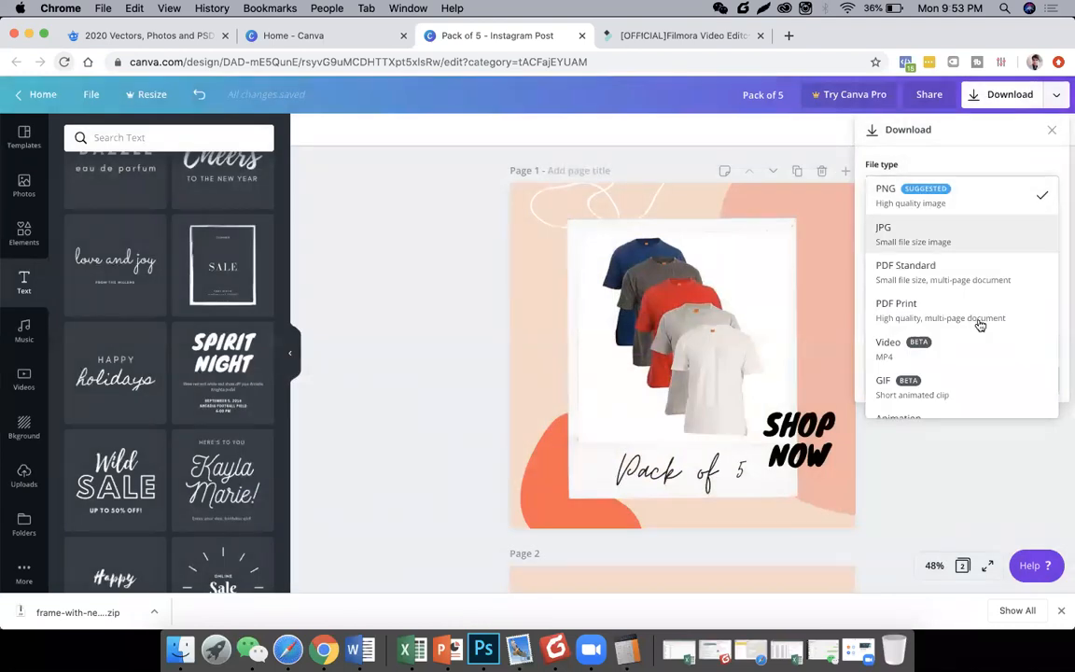
{"action": "scroll", "coordinate": [977, 323], "scroll_direction": "down", "scroll_amount": 1}
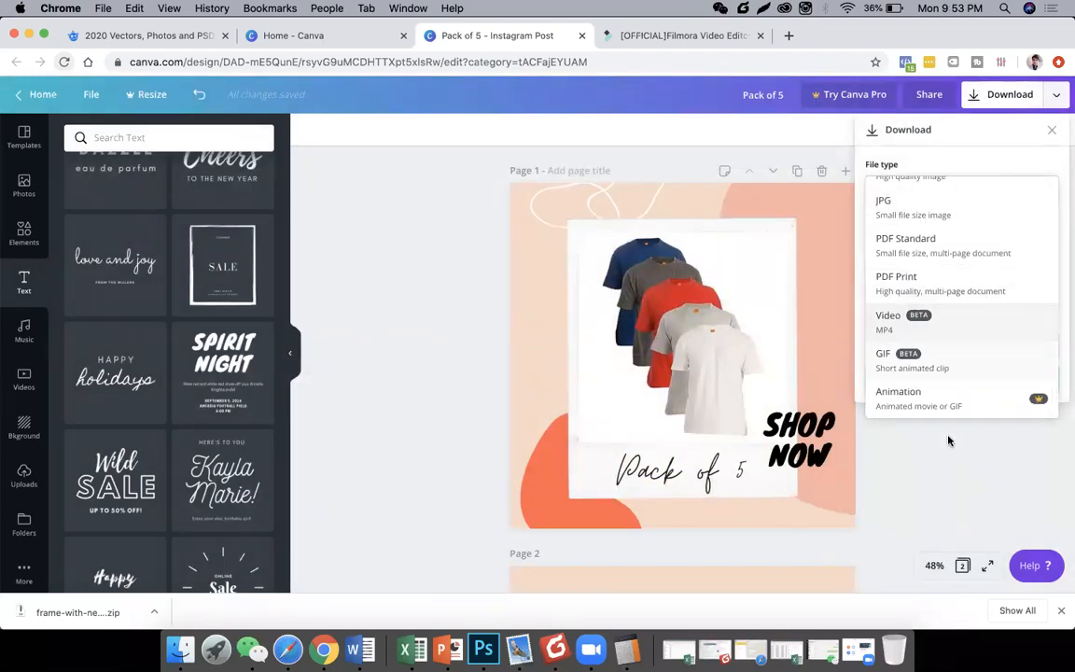
{"action": "left_click", "coordinate": [950, 439]}
Limit the download to Page 1 and close the download options without downloading.
{"action": "left_click", "coordinate": [950, 351]}
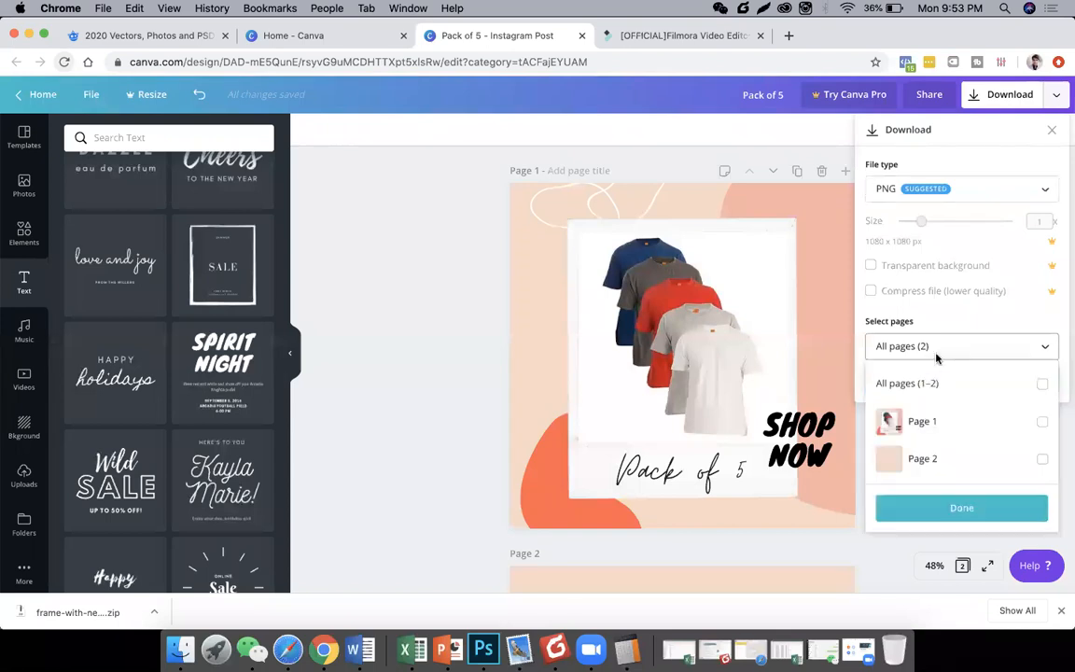
{"action": "left_click", "coordinate": [943, 430]}
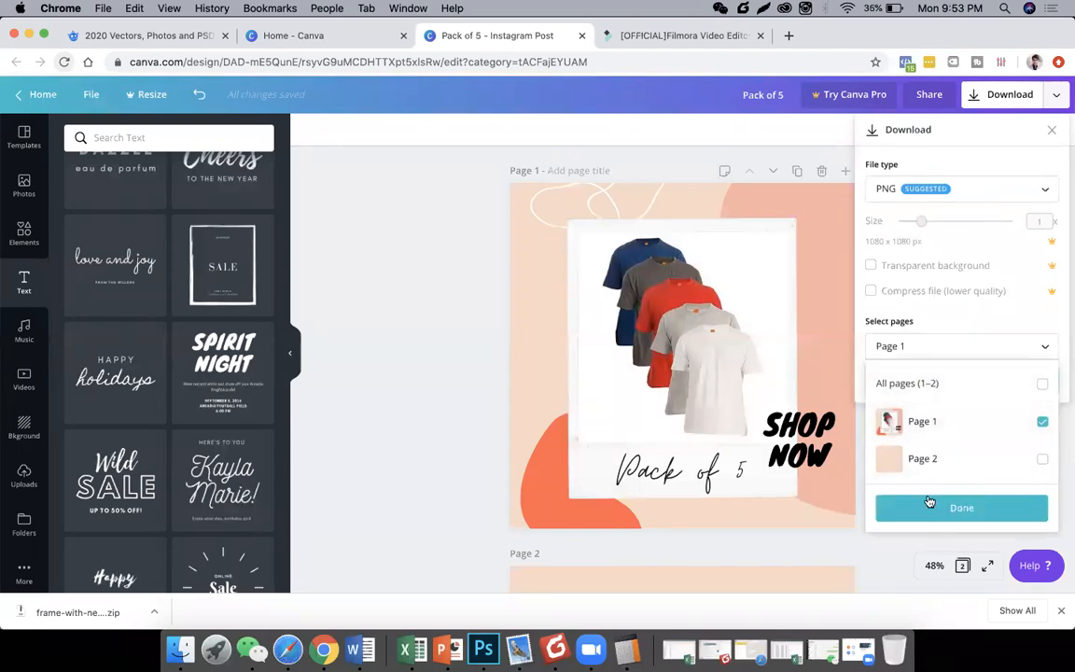
{"action": "left_click", "coordinate": [929, 507]}
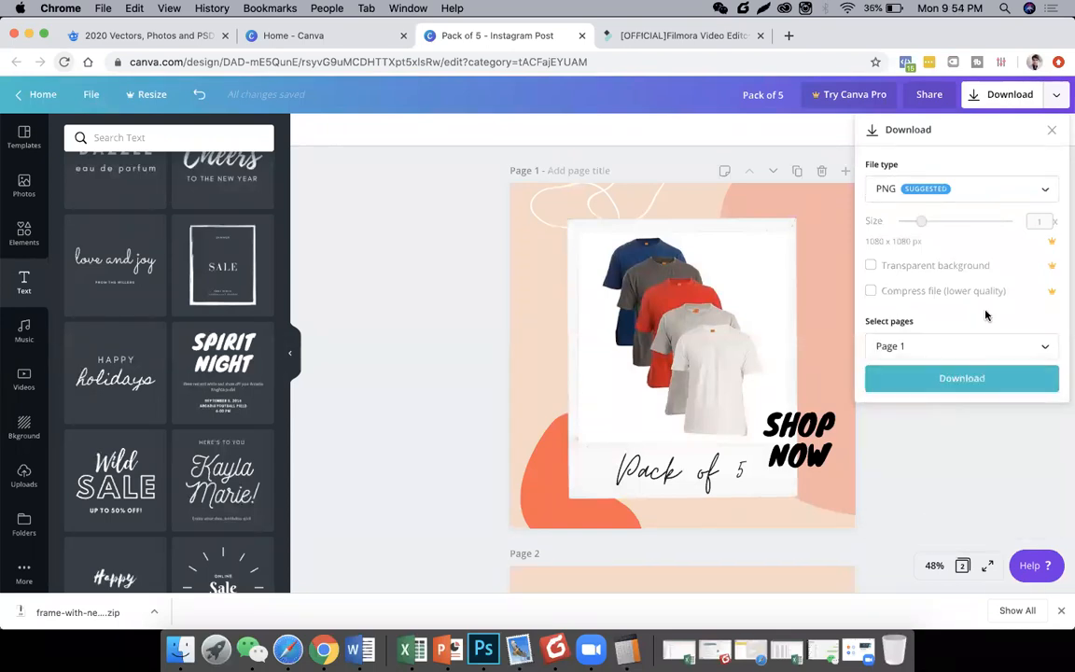
{"action": "left_click", "coordinate": [962, 456]}
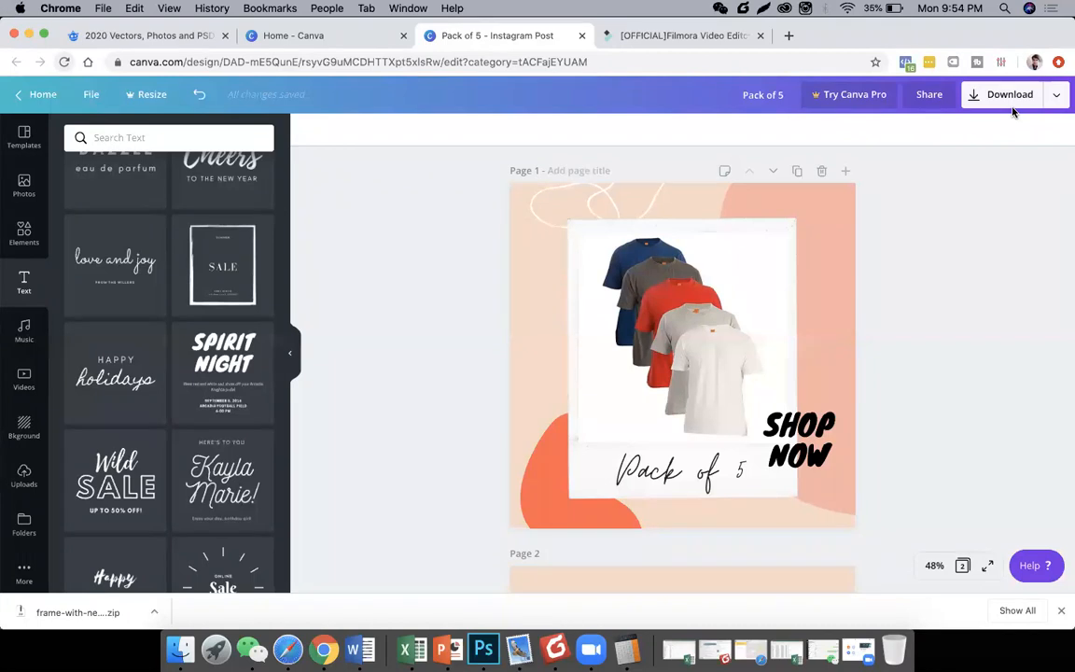
Browse the available Instagram Post templates.
{"action": "left_click", "coordinate": [24, 149]}
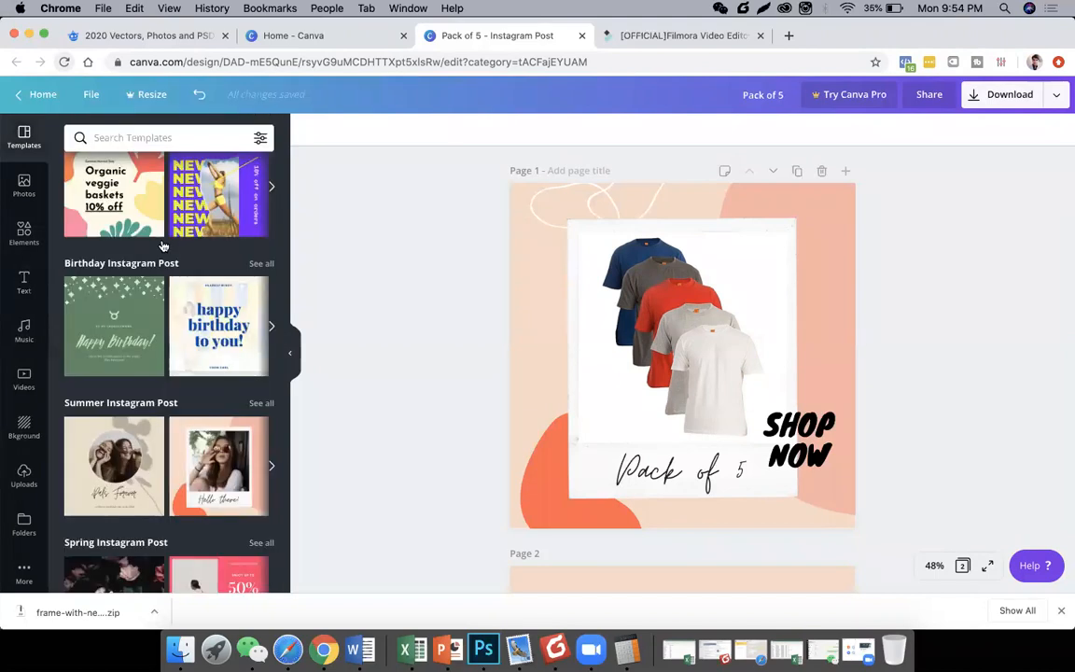
{"action": "scroll", "coordinate": [206, 334], "scroll_direction": "down", "scroll_amount": 15}
{"action": "scroll", "coordinate": [206, 334], "scroll_direction": "down", "scroll_amount": 10}
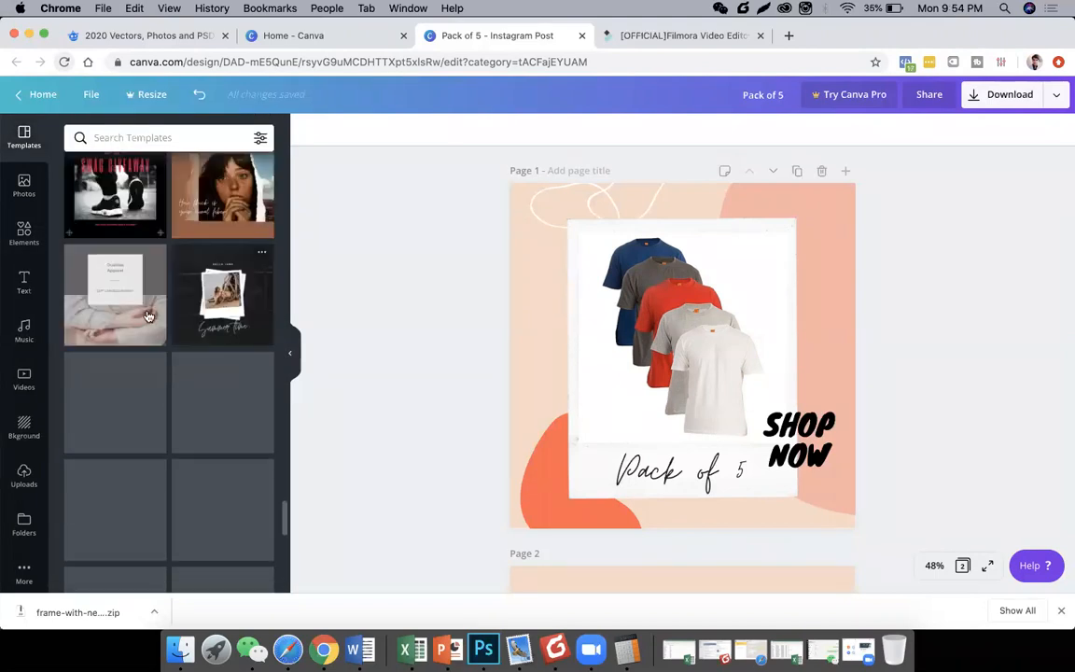
{"action": "scroll", "coordinate": [199, 422], "scroll_direction": "down", "scroll_amount": 5}
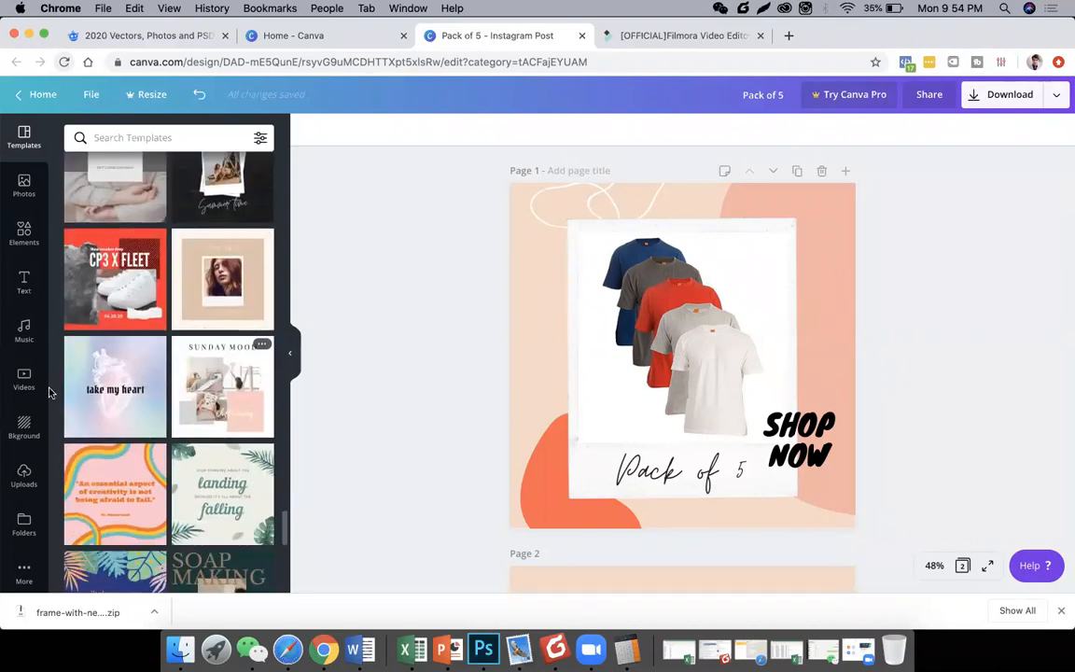
{"action": "scroll", "coordinate": [240, 508], "scroll_direction": "down", "scroll_amount": 10}
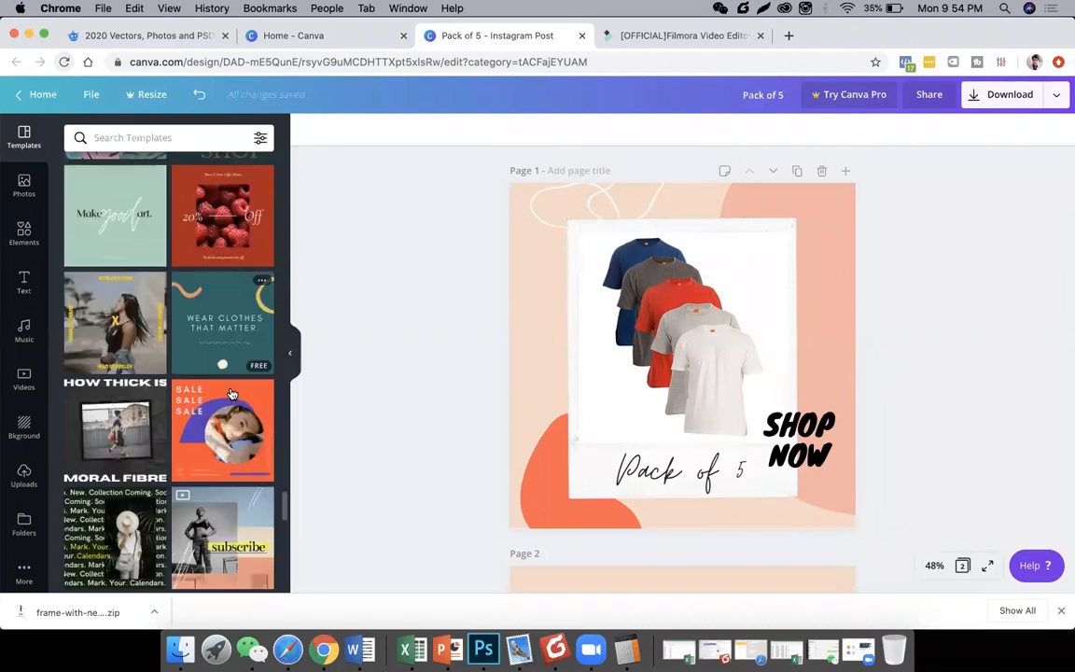
Apply the "Step Into Your Own Space" template to page 1 and delete its house photo.
{"action": "scroll", "coordinate": [268, 443], "scroll_direction": "down", "scroll_amount": 12}
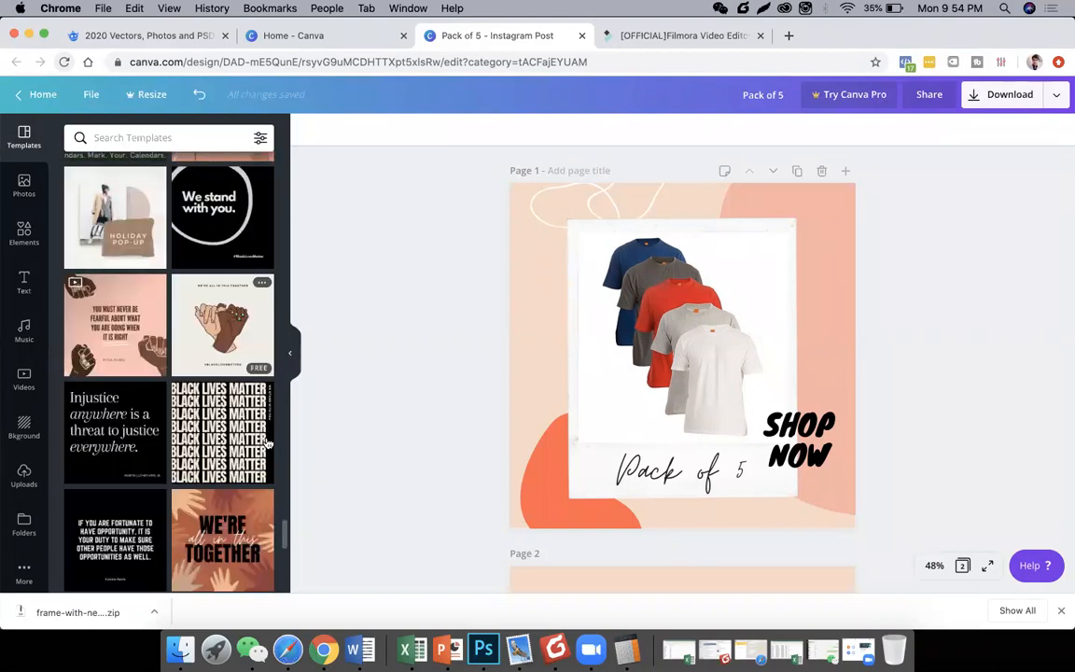
{"action": "scroll", "coordinate": [240, 507], "scroll_direction": "down", "scroll_amount": 5}
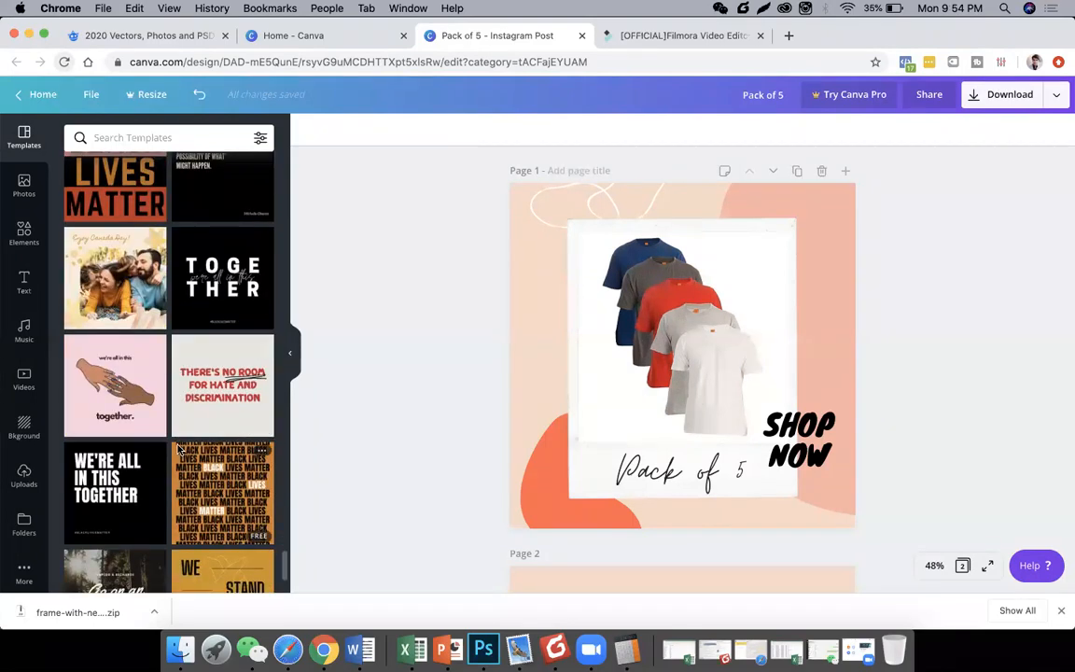
{"action": "left_click", "coordinate": [115, 359]}
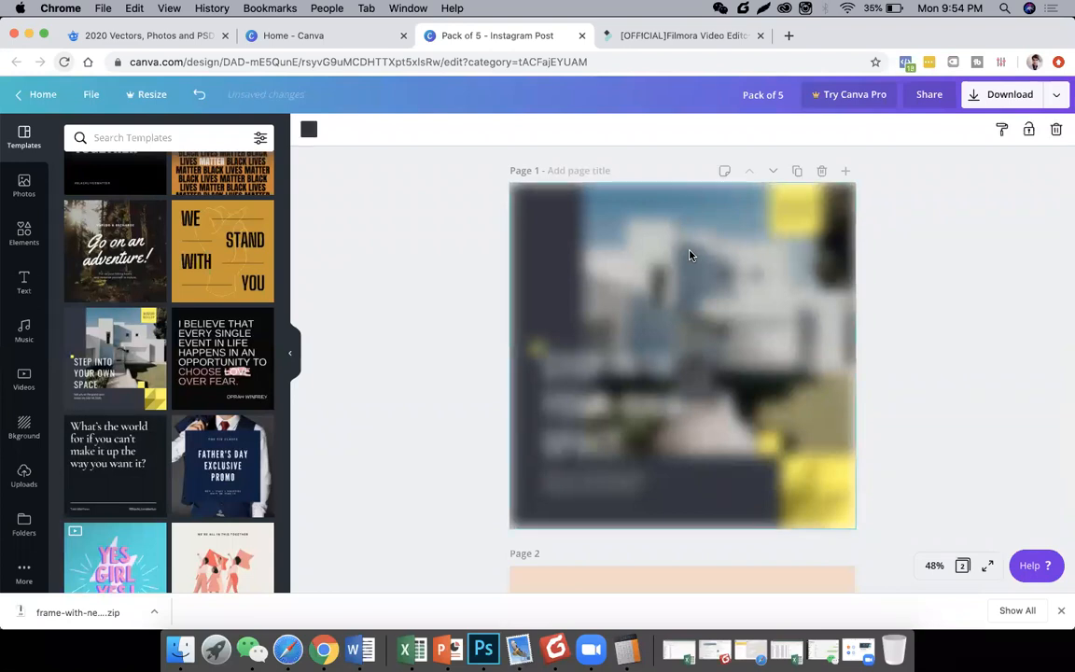
{"action": "left_click", "coordinate": [769, 285]}
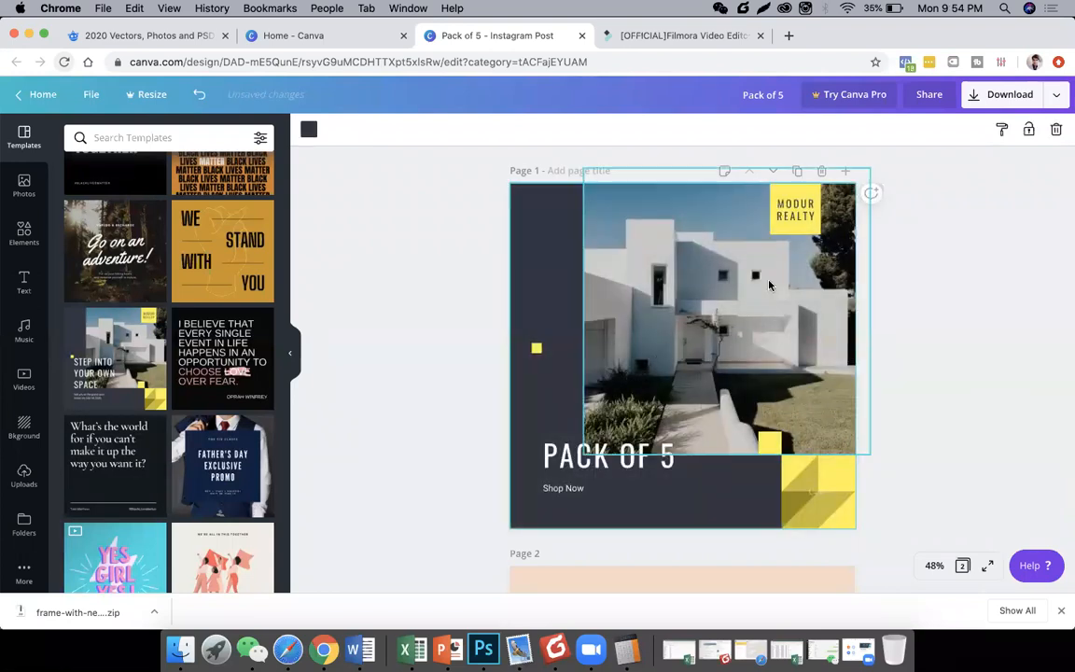
{"action": "key", "text": "Delete"}
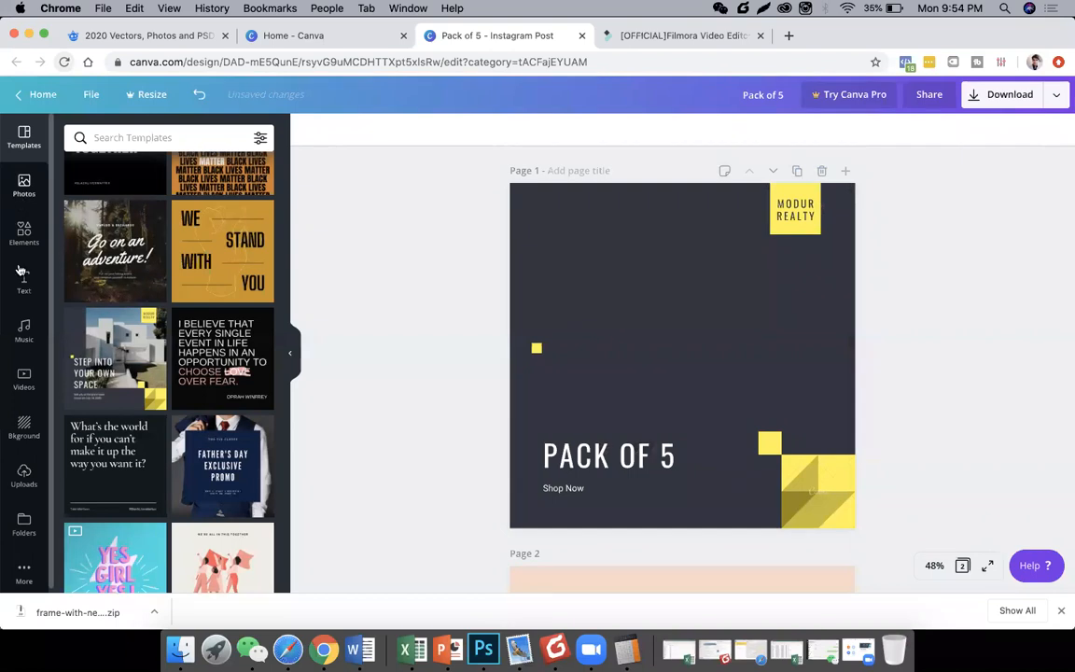
Place the uploaded T-shirts image on page 1, aligned to the page's upper-right corner.
{"action": "left_click", "coordinate": [25, 474]}
{"action": "left_click_drag", "start_coordinate": [113, 209], "coordinate": [821, 280]}
{"action": "left_click_drag", "start_coordinate": [764, 323], "coordinate": [665, 294]}
{"action": "left_click_drag", "start_coordinate": [697, 292], "coordinate": [725, 278]}
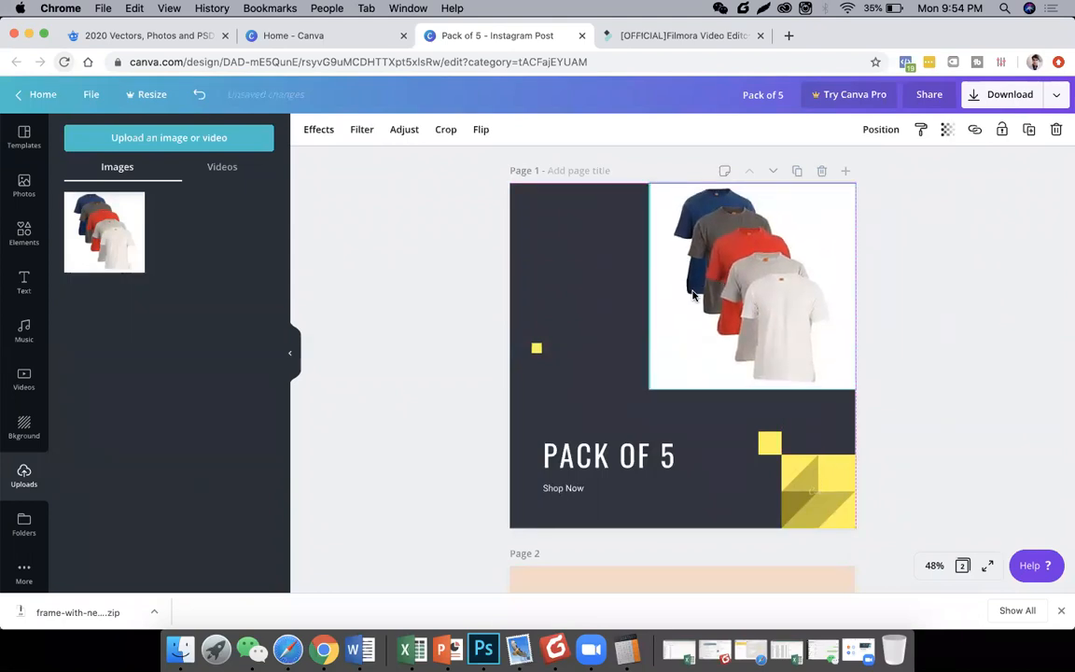
Send the T-shirts image behind the yellow "MODUR REALTY" label and enlarge it toward the lower left, ending just above the small yellow square.
{"action": "left_click", "coordinate": [879, 129]}
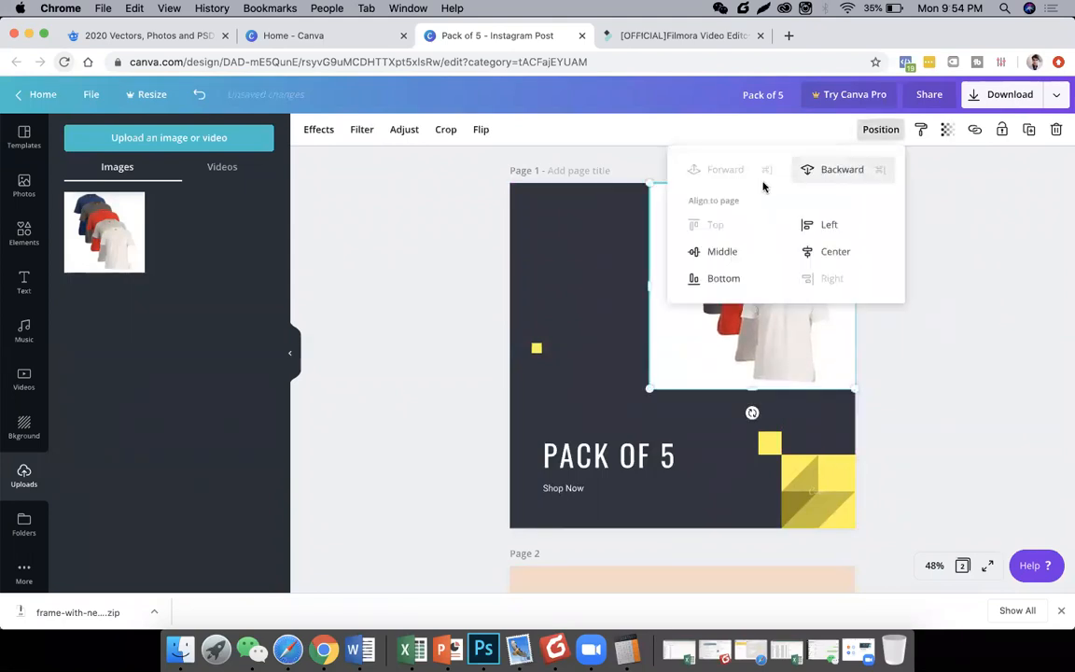
{"action": "left_click", "coordinate": [837, 169]}
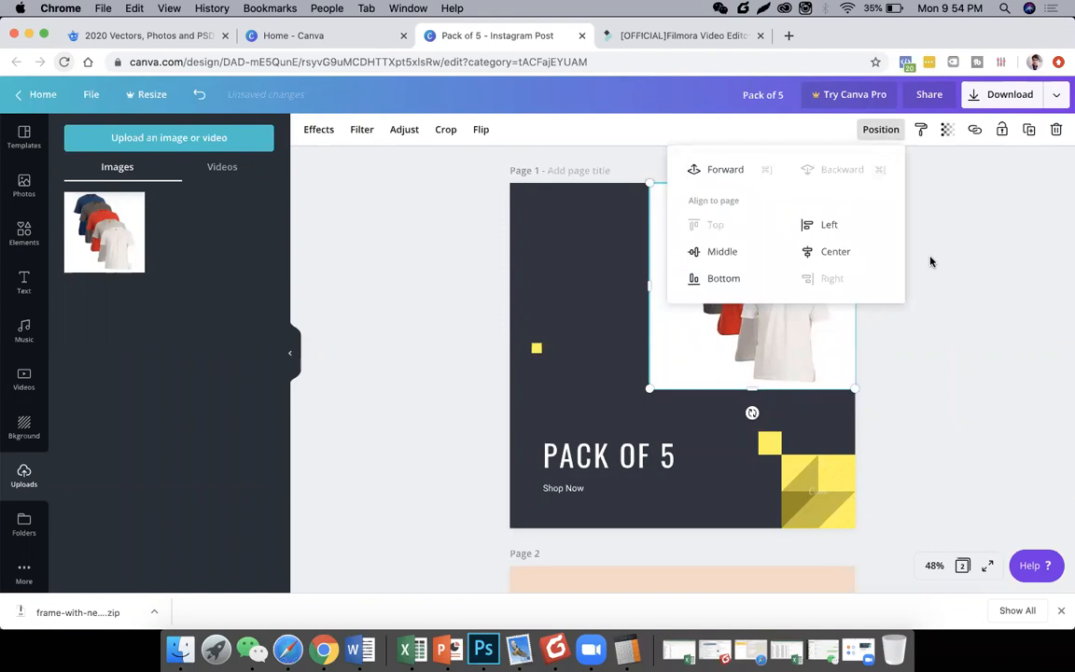
{"action": "left_click", "coordinate": [959, 261]}
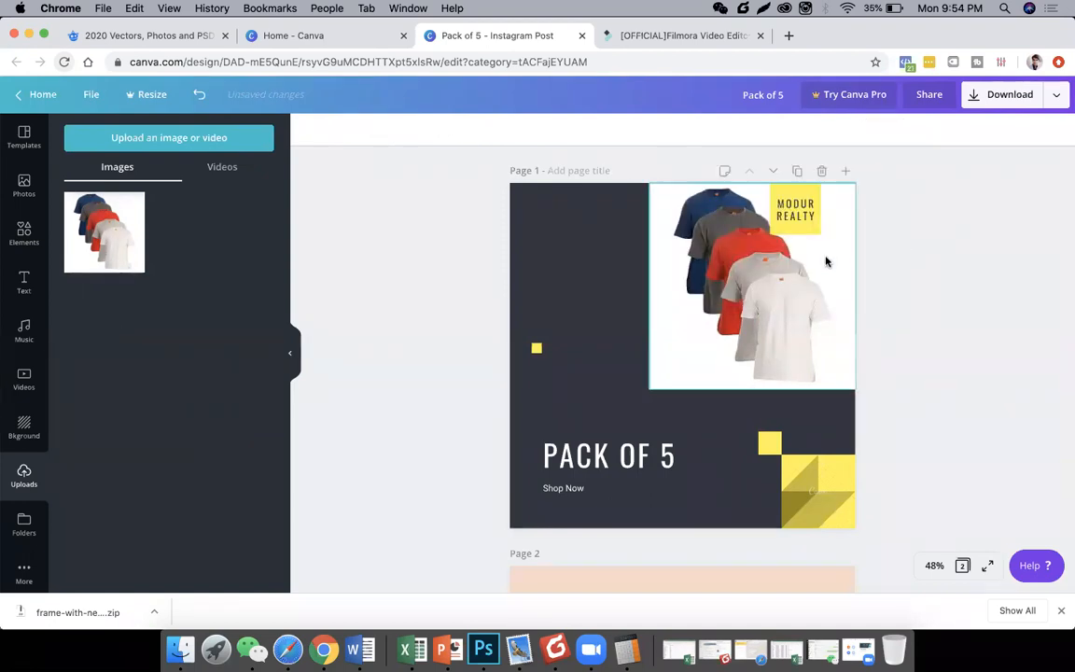
{"action": "left_click", "coordinate": [663, 378]}
{"action": "left_click_drag", "start_coordinate": [650, 391], "coordinate": [610, 421]}
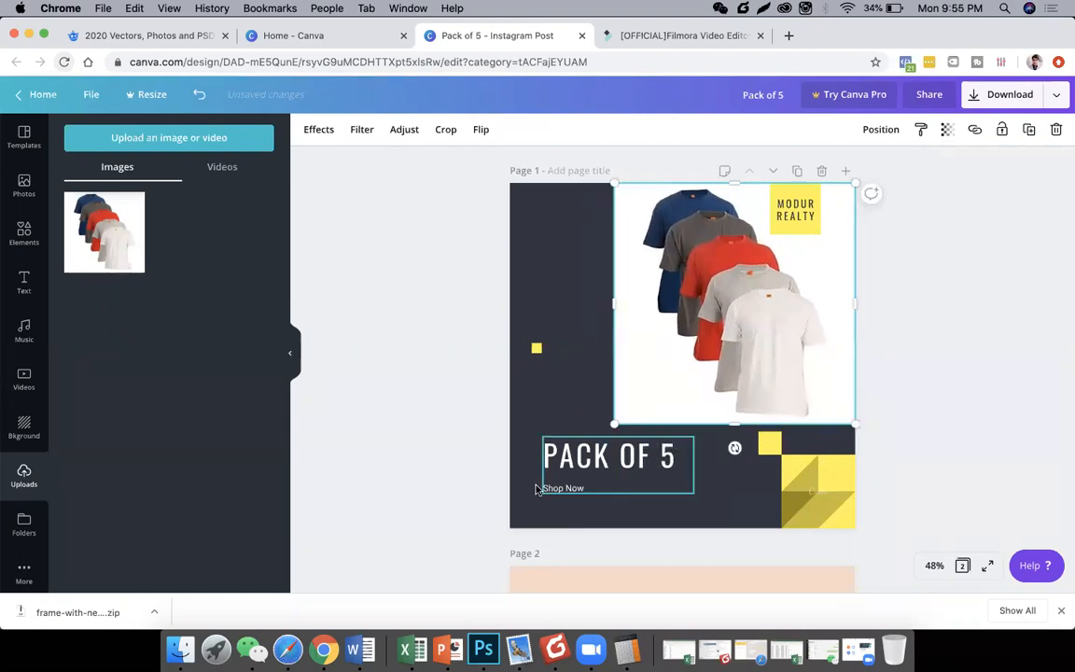
{"action": "left_click", "coordinate": [463, 453]}
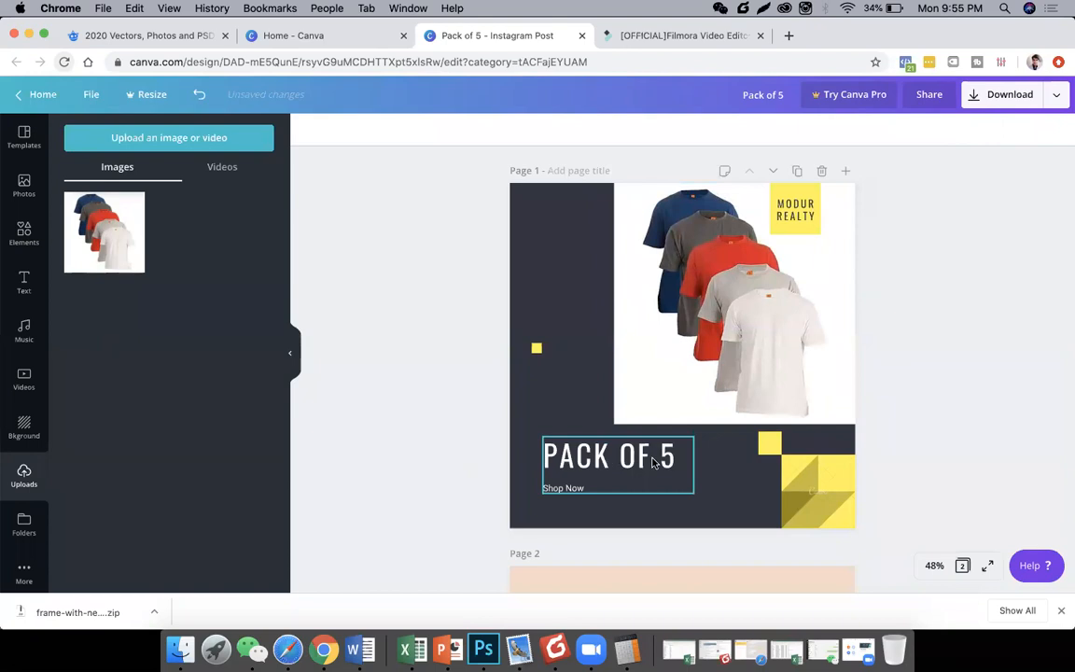
Delete the "PACK OF 5" and "Shop Now" texts from page 1.
{"action": "left_click", "coordinate": [20, 322]}
{"action": "left_click", "coordinate": [24, 280]}
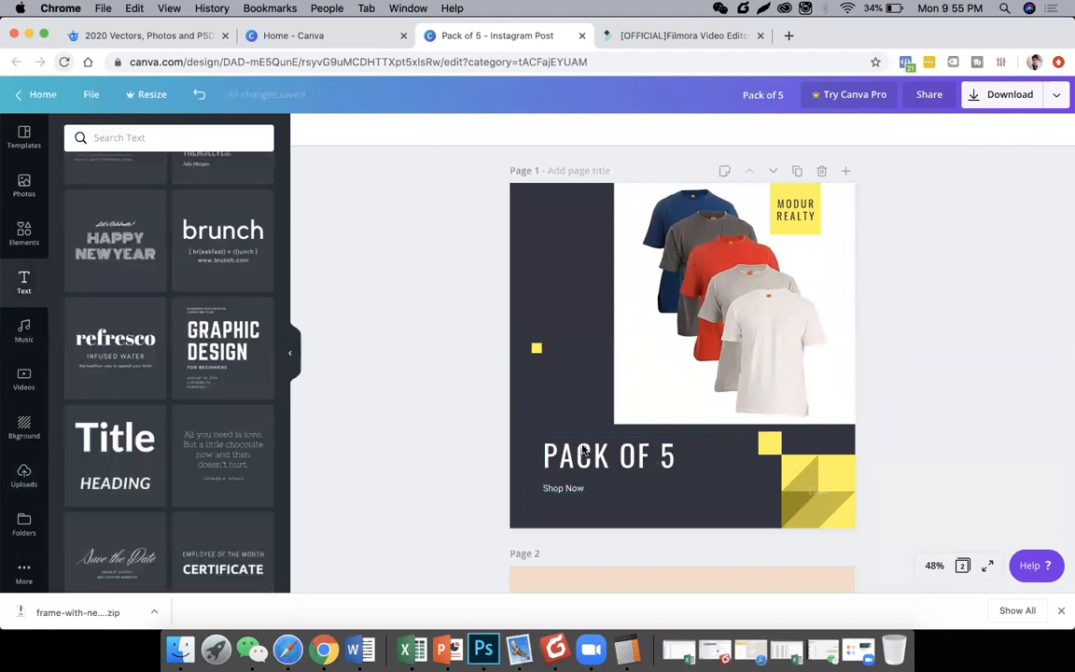
{"action": "left_click", "coordinate": [565, 490]}
{"action": "left_click", "coordinate": [565, 490]}
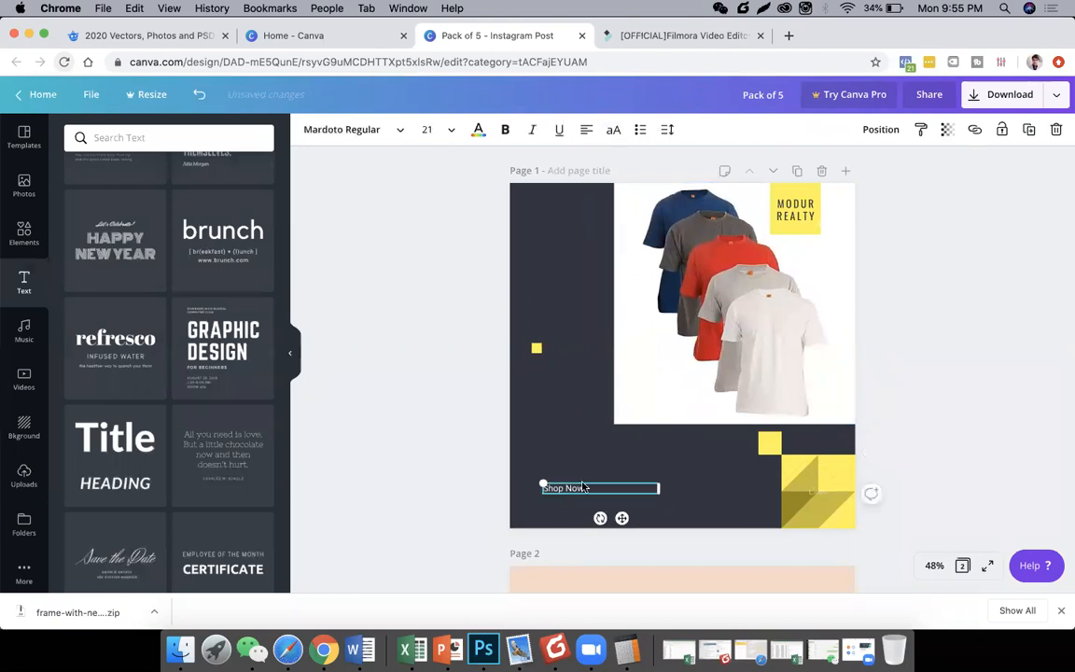
{"action": "key", "text": "BackSpace"}
Add the "Title / HEADING" text combination to page 1 and position it in the dark area below the T-shirts image.
{"action": "left_click_drag", "start_coordinate": [143, 429], "coordinate": [692, 448]}
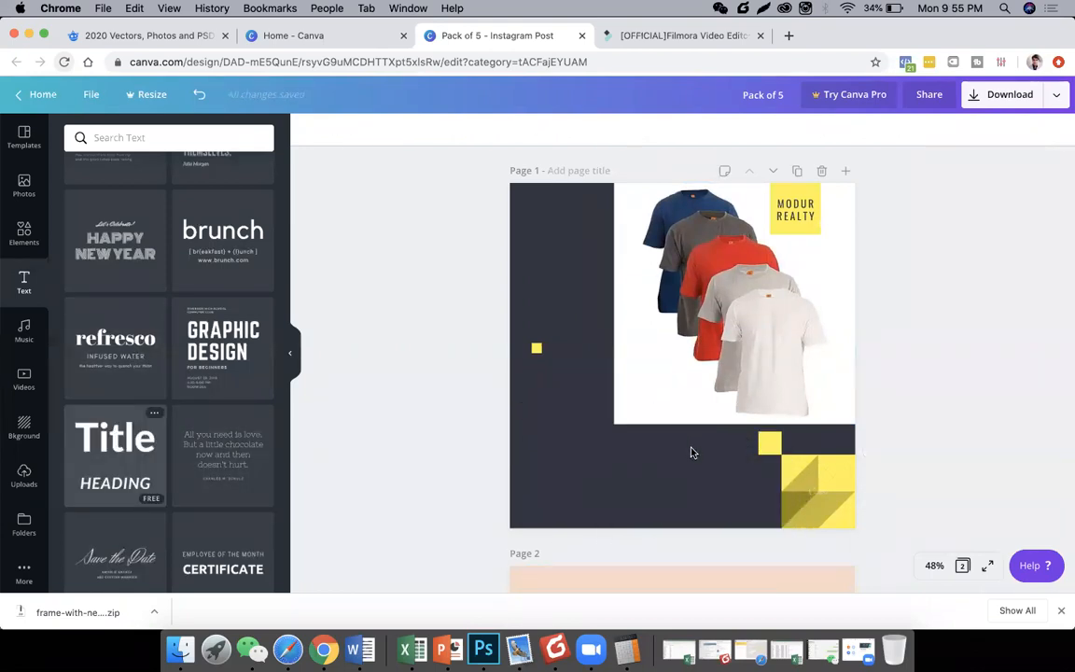
{"action": "left_click", "coordinate": [119, 449]}
{"action": "key", "text": "BackSpace"}
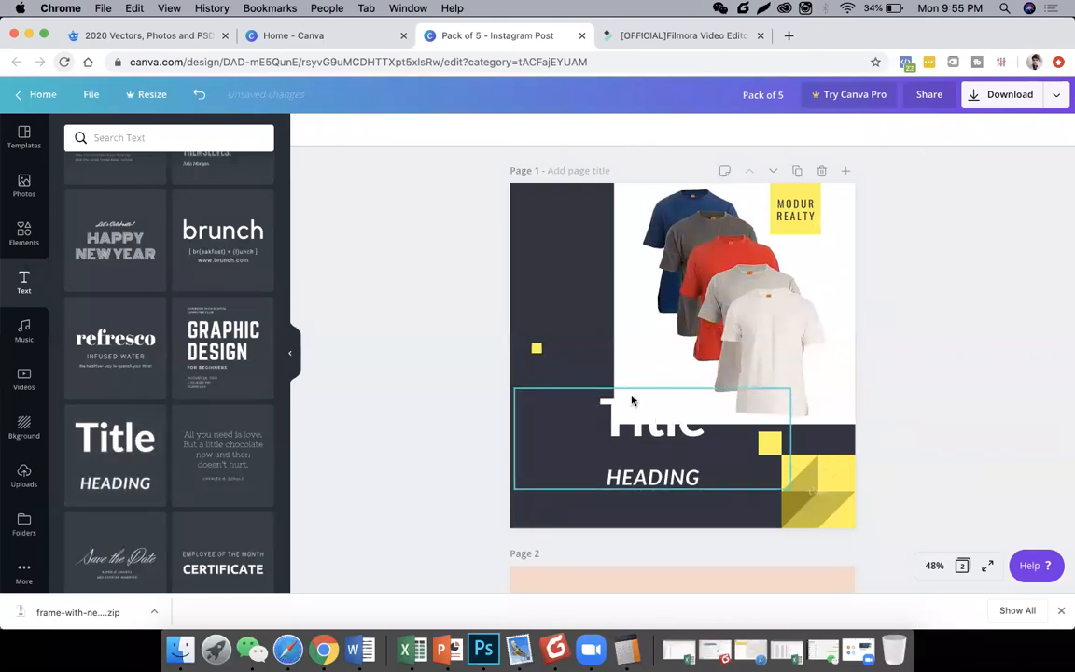
{"action": "left_click", "coordinate": [658, 480]}
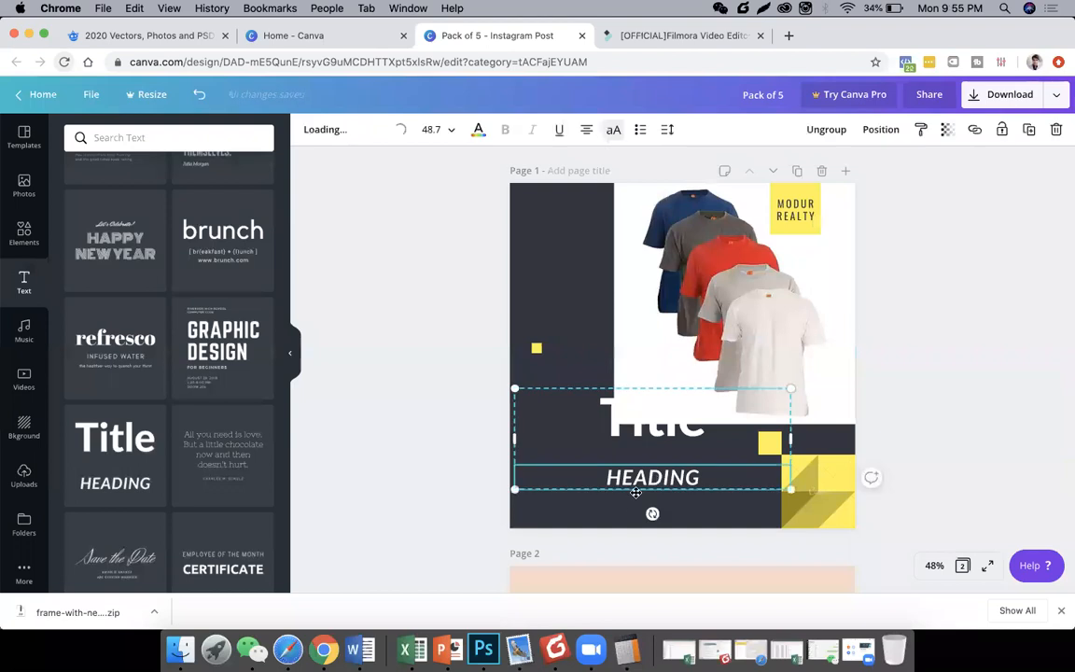
{"action": "left_click_drag", "start_coordinate": [658, 480], "coordinate": [623, 519]}
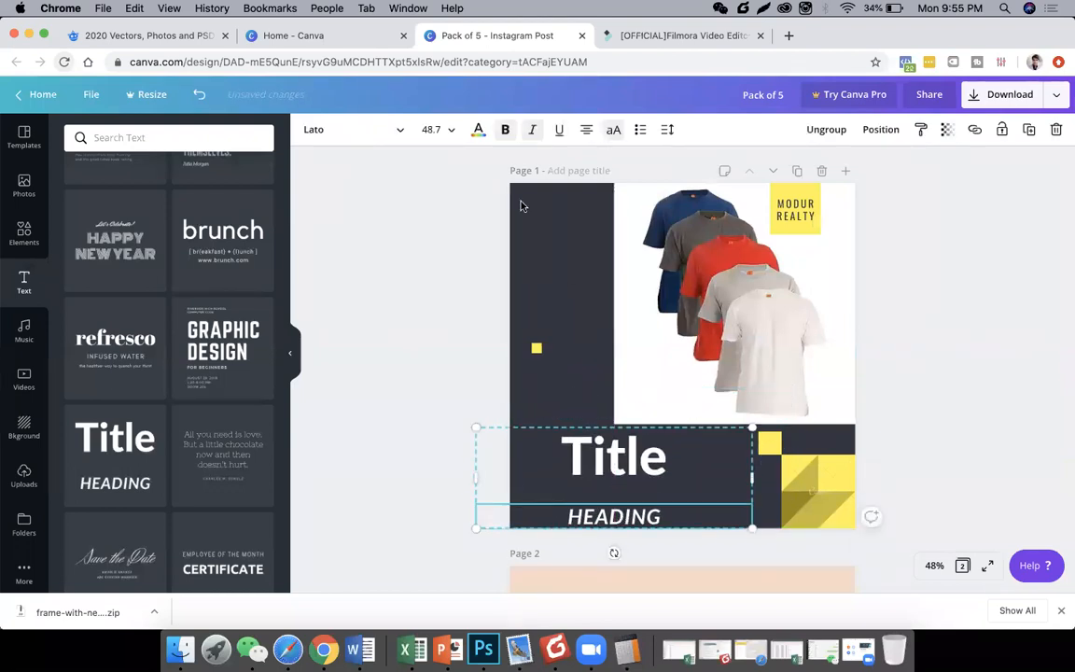
Set the font of the "HEADING" text to Alice and deselect it.
{"action": "left_click", "coordinate": [397, 136]}
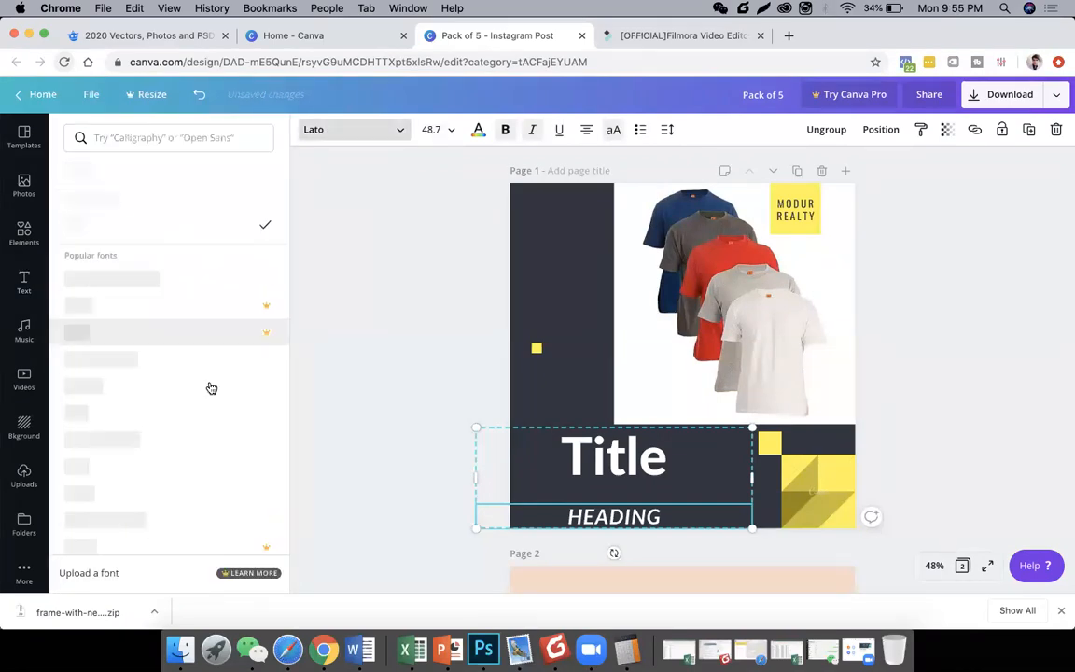
{"action": "left_click", "coordinate": [207, 410]}
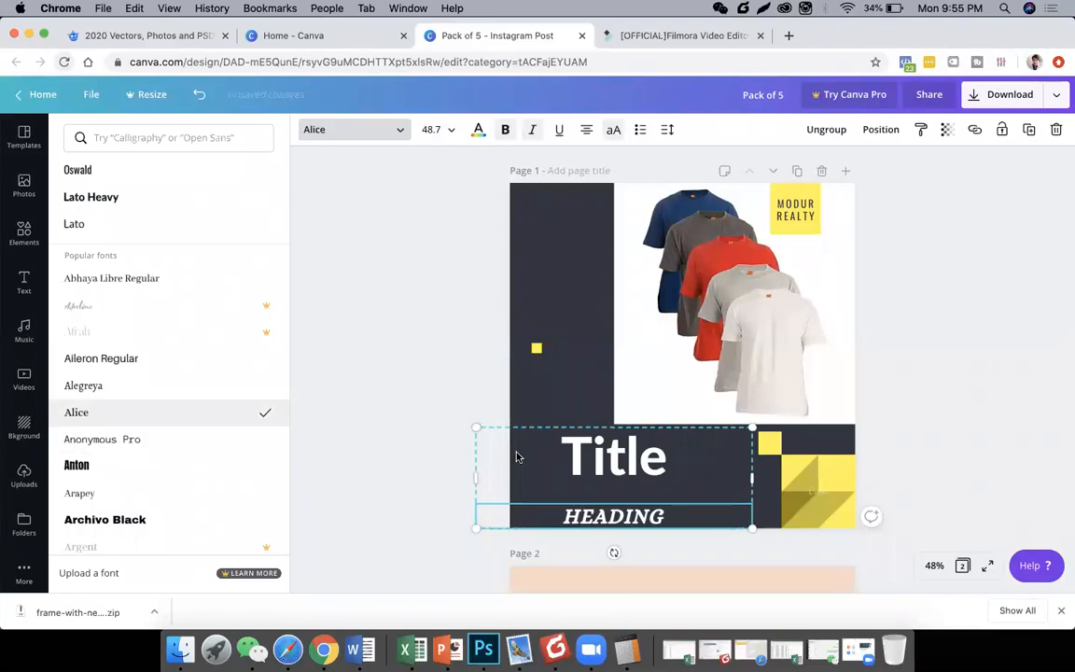
{"action": "key", "text": "Escape"}
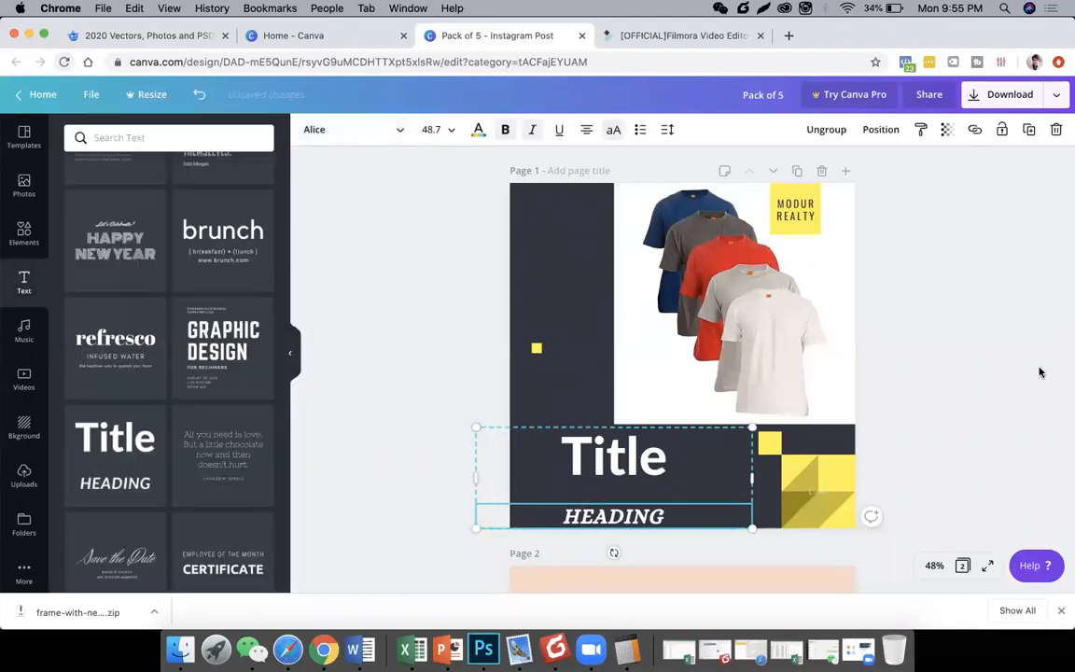
{"action": "left_click", "coordinate": [1066, 365]}
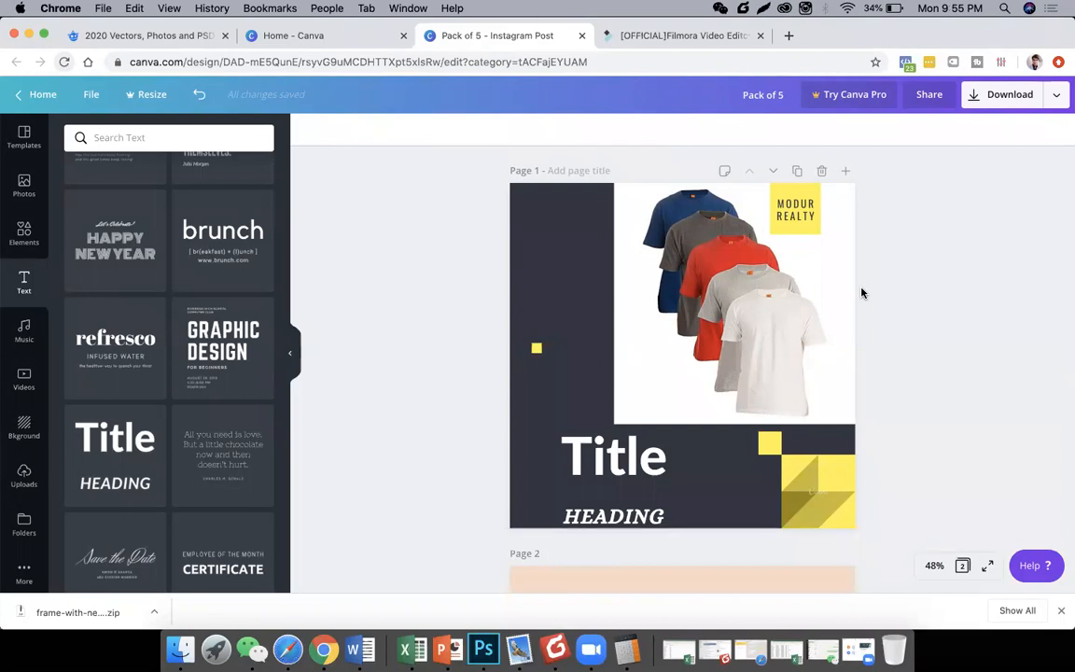
Browse the stock photo library for available images.
{"action": "left_click", "coordinate": [686, 361]}
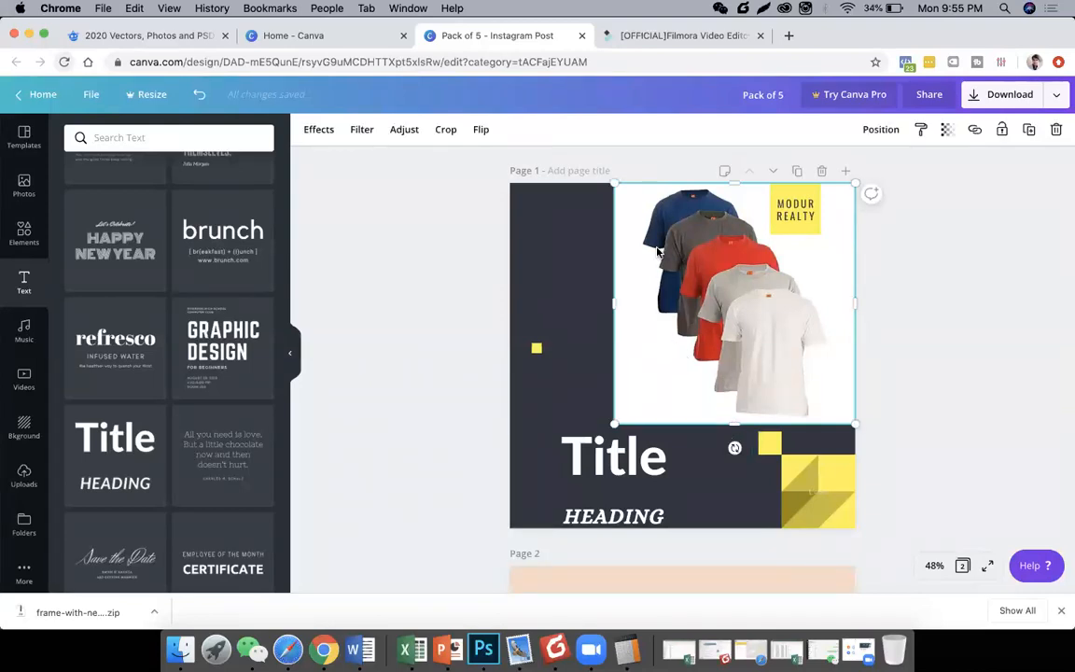
{"action": "left_click", "coordinate": [28, 170]}
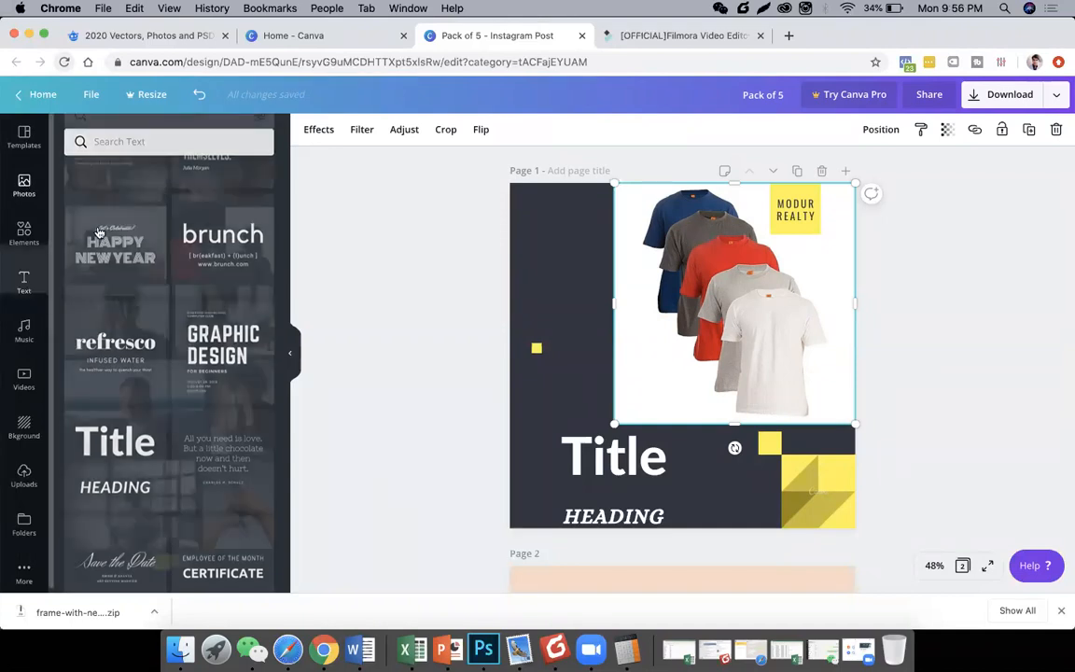
{"action": "scroll", "coordinate": [168, 329], "scroll_direction": "down", "scroll_amount": 10}
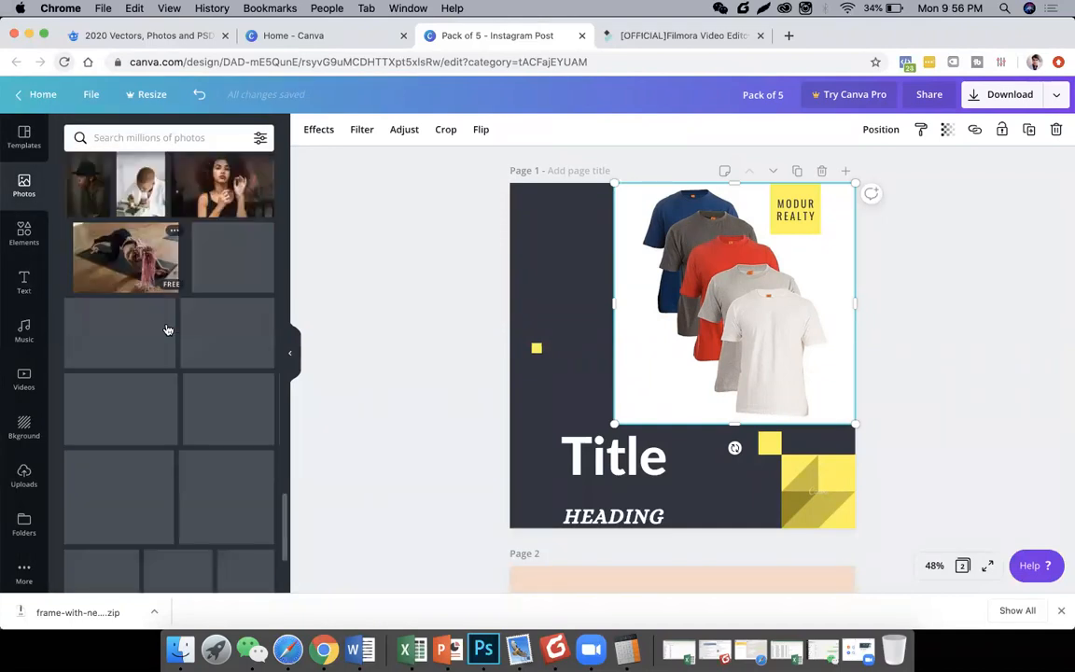
{"action": "scroll", "coordinate": [173, 336], "scroll_direction": "down", "scroll_amount": 5}
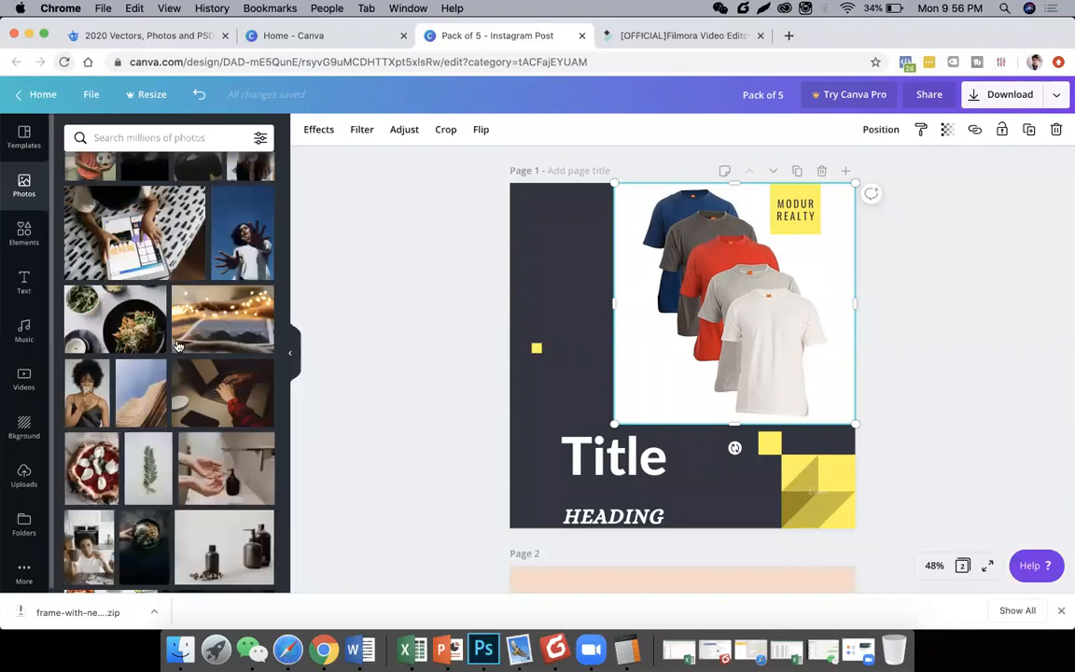
{"action": "scroll", "coordinate": [65, 245], "scroll_direction": "down", "scroll_amount": 10}
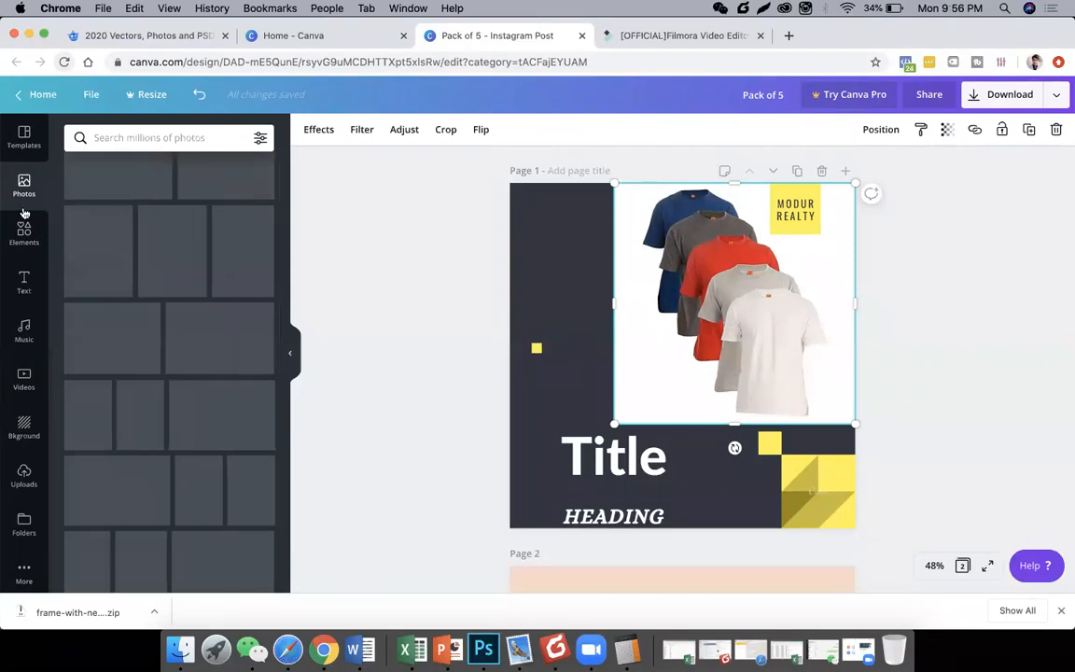
Apply the "Father's Day Exclusive Promo" template to page 1.
{"action": "left_click", "coordinate": [24, 141]}
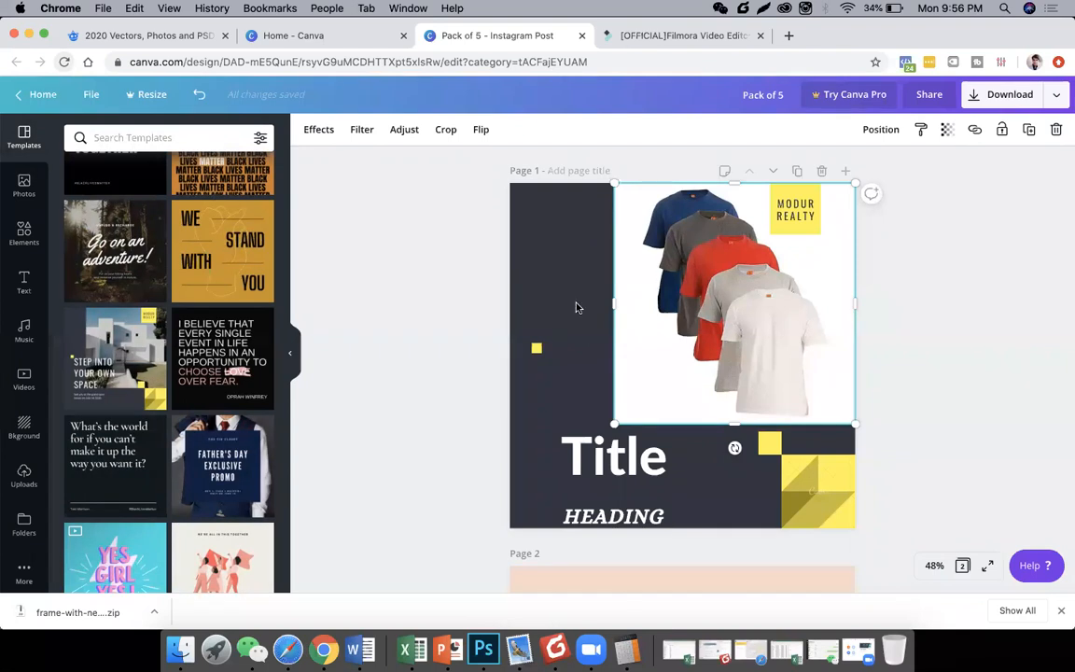
{"action": "left_click", "coordinate": [210, 460]}
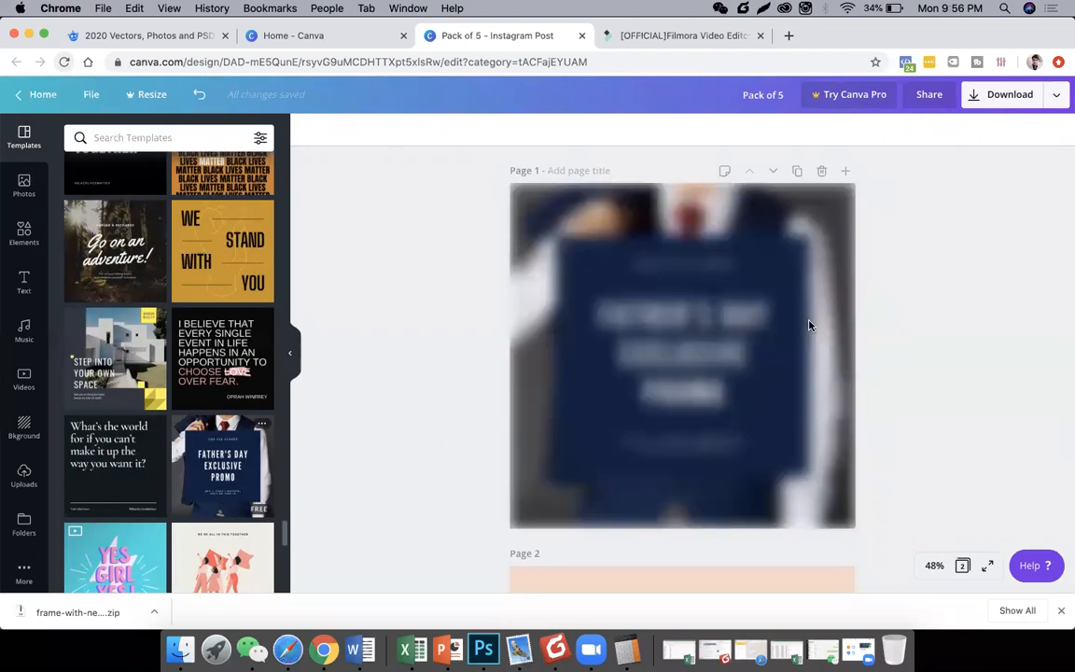
{"action": "left_click", "coordinate": [809, 325]}
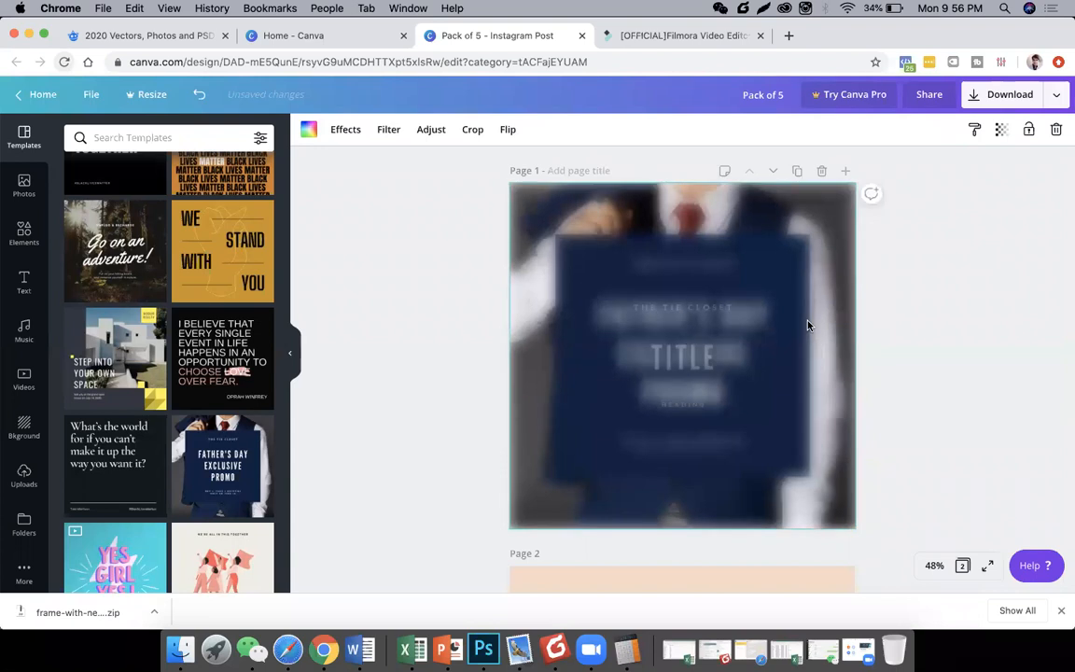
Delete the "THE TIE CLOSET", "TITLE" and "HEADING" texts from the navy square.
{"action": "left_click", "coordinate": [682, 310]}
{"action": "key", "text": "Delete"}
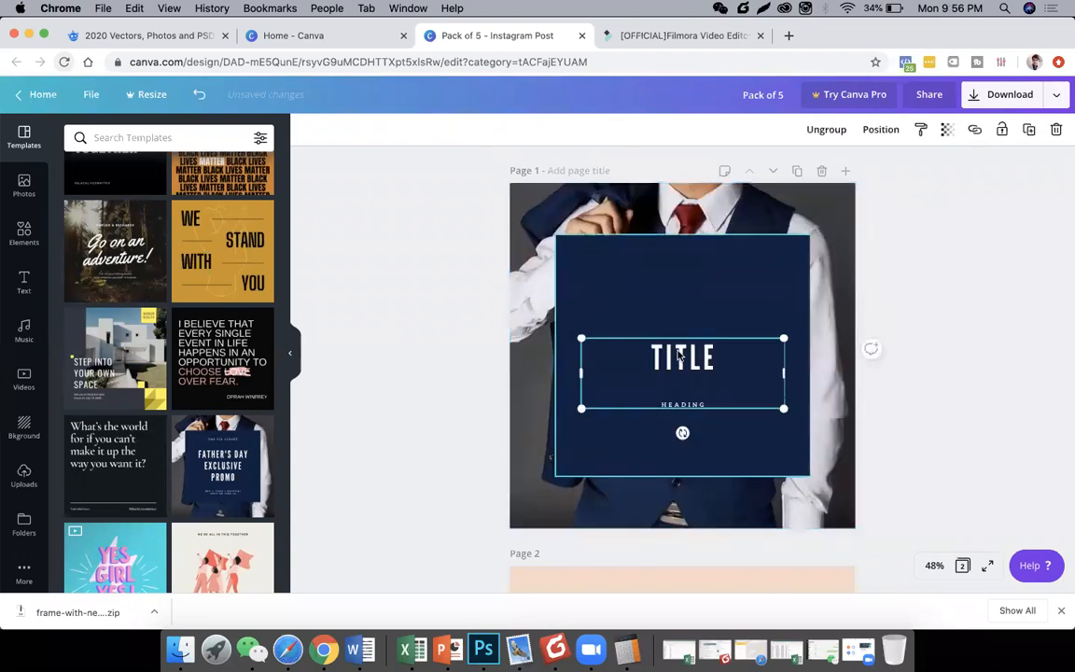
{"action": "left_click", "coordinate": [681, 356]}
{"action": "key", "text": "Delete"}
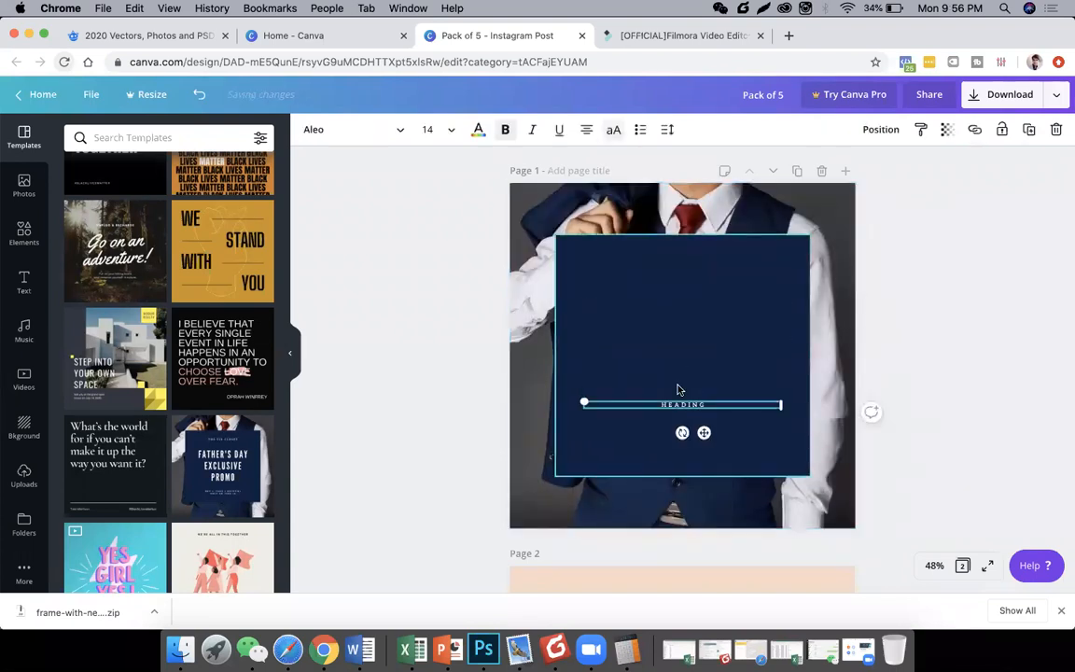
{"action": "key", "text": "Delete"}
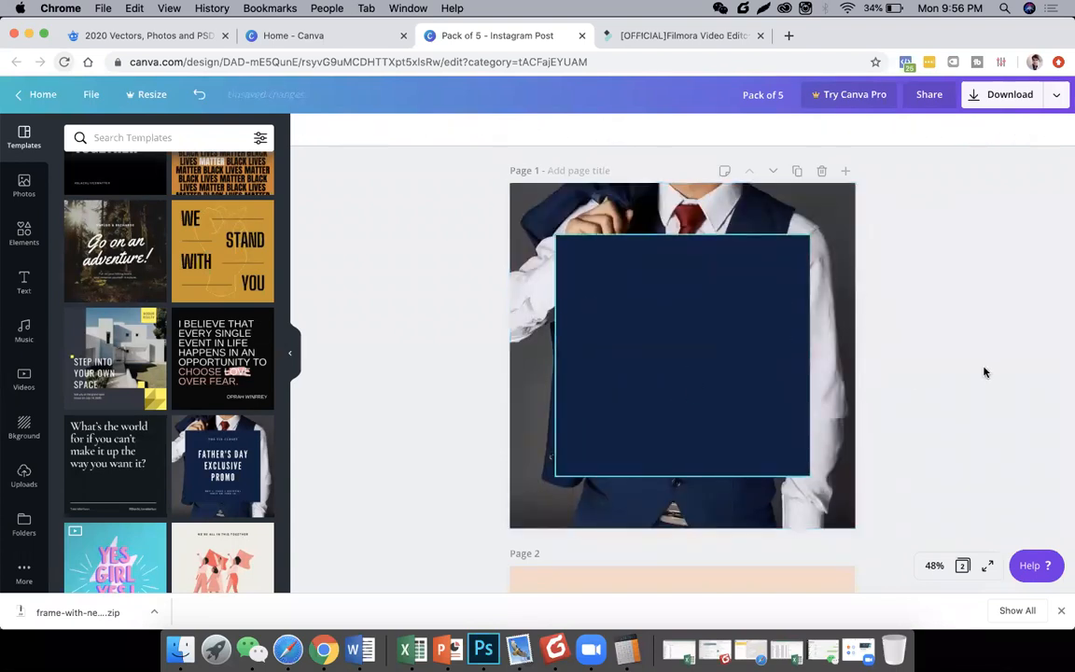
Enlarge the navy square from its upper-right and lower-left corners to about 951 wide by 930 high.
{"action": "left_click", "coordinate": [811, 230]}
{"action": "left_click_drag", "start_coordinate": [811, 231], "coordinate": [830, 213]}
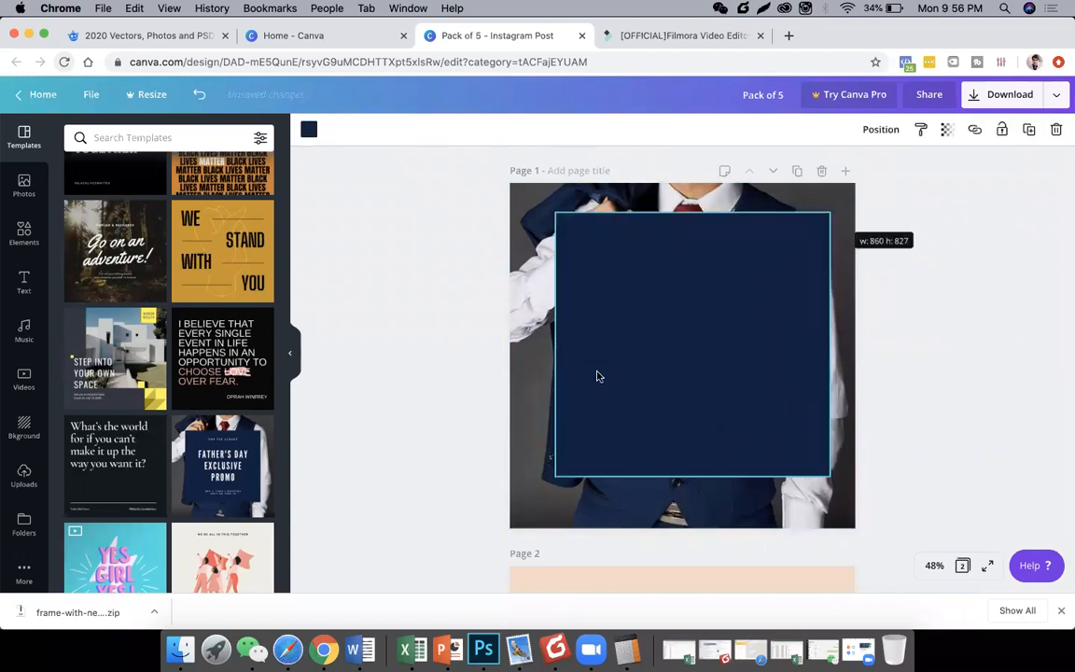
{"action": "left_click_drag", "start_coordinate": [544, 507], "coordinate": [528, 512]}
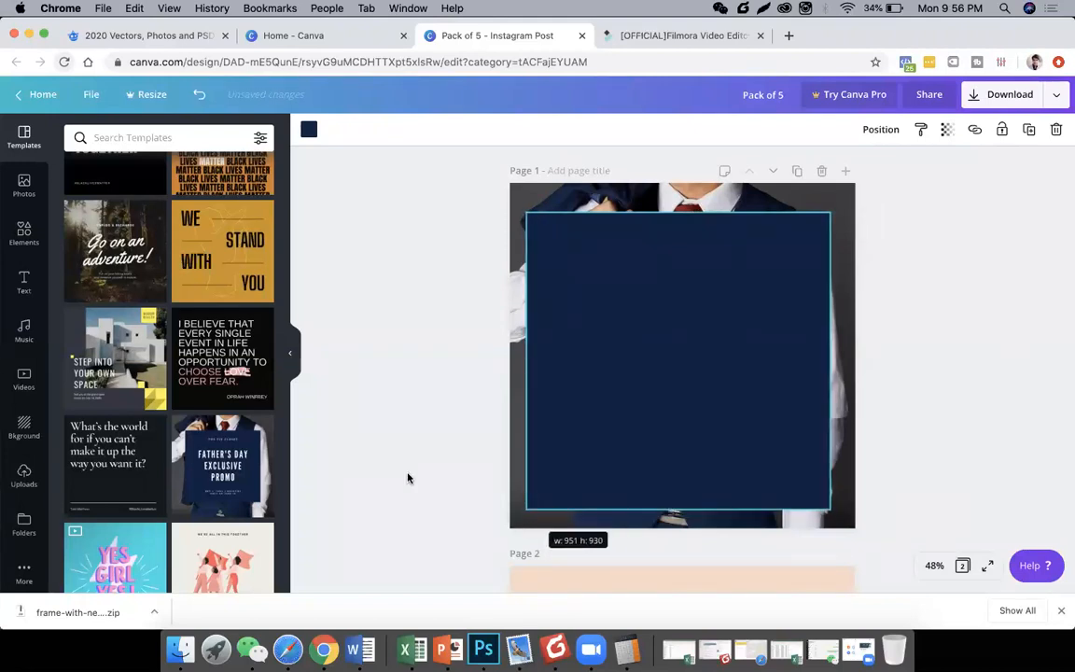
{"action": "left_click", "coordinate": [408, 475]}
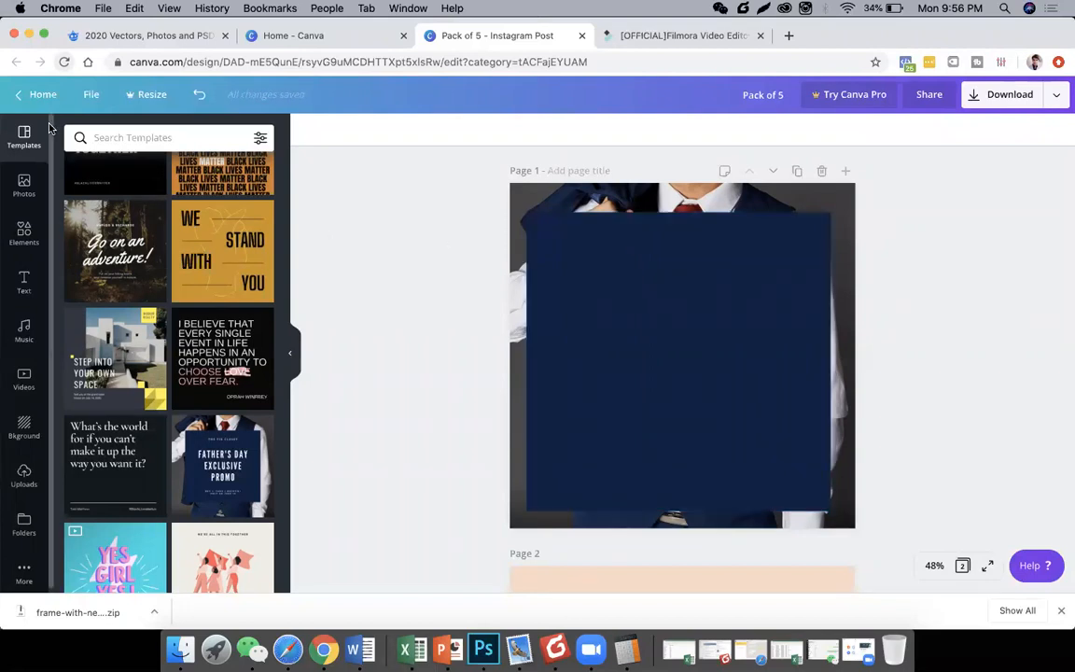
Create a new video design and try the sneaker sale, "DIY Noodle Bowl Nights" and "show us your best shots" templates on it.
{"action": "left_click", "coordinate": [35, 96]}
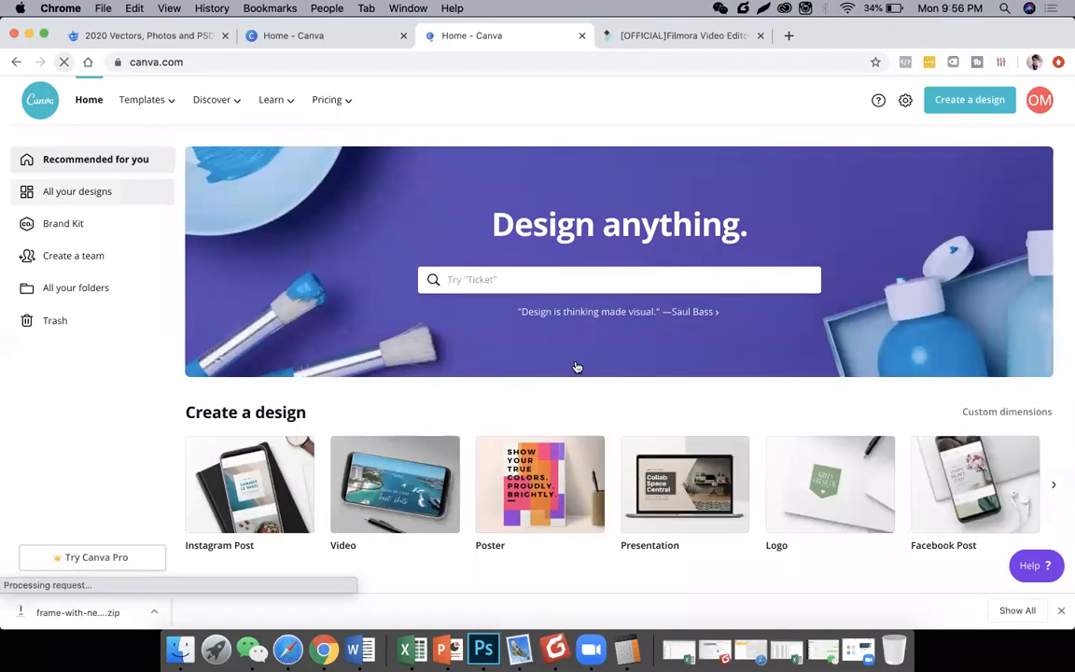
{"action": "scroll", "coordinate": [336, 403], "scroll_direction": "down", "scroll_amount": 2}
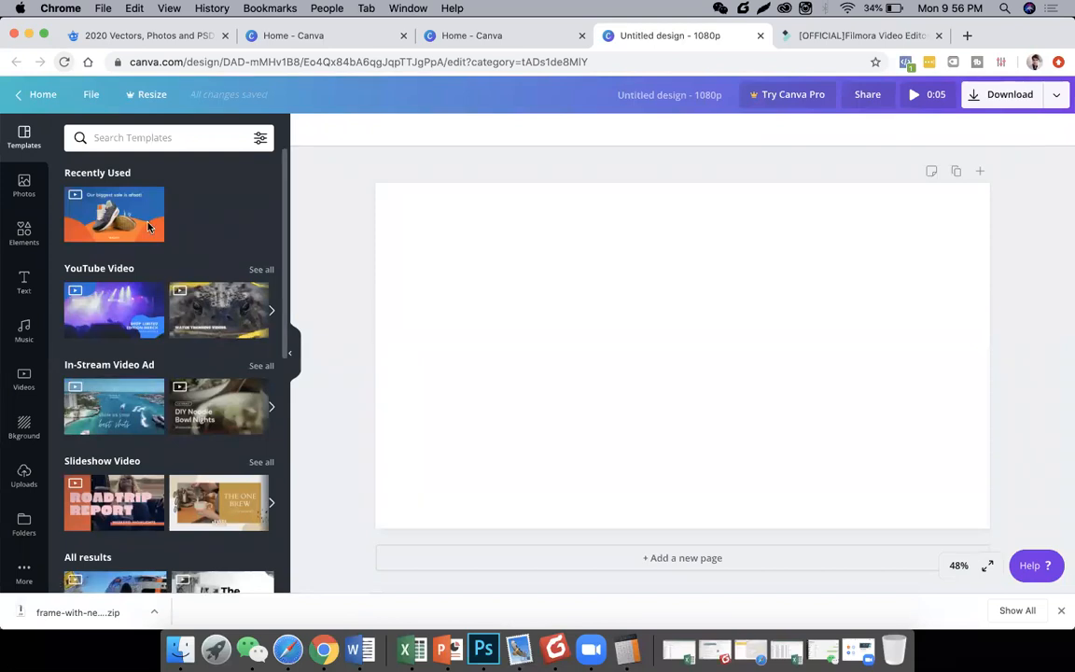
{"action": "left_click", "coordinate": [148, 226]}
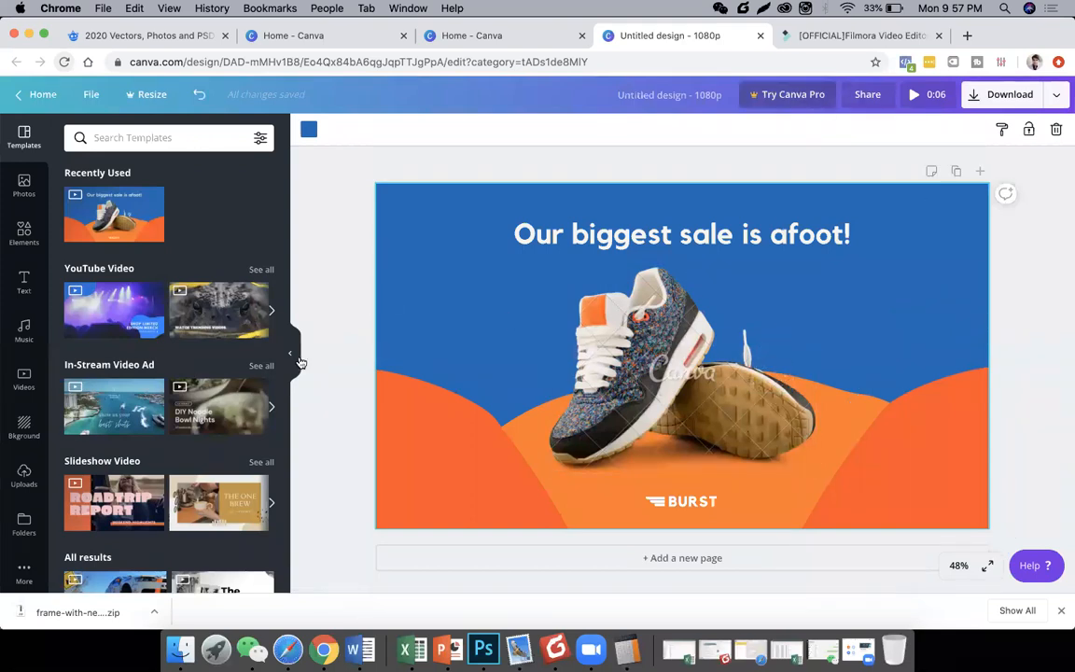
{"action": "left_click", "coordinate": [224, 423]}
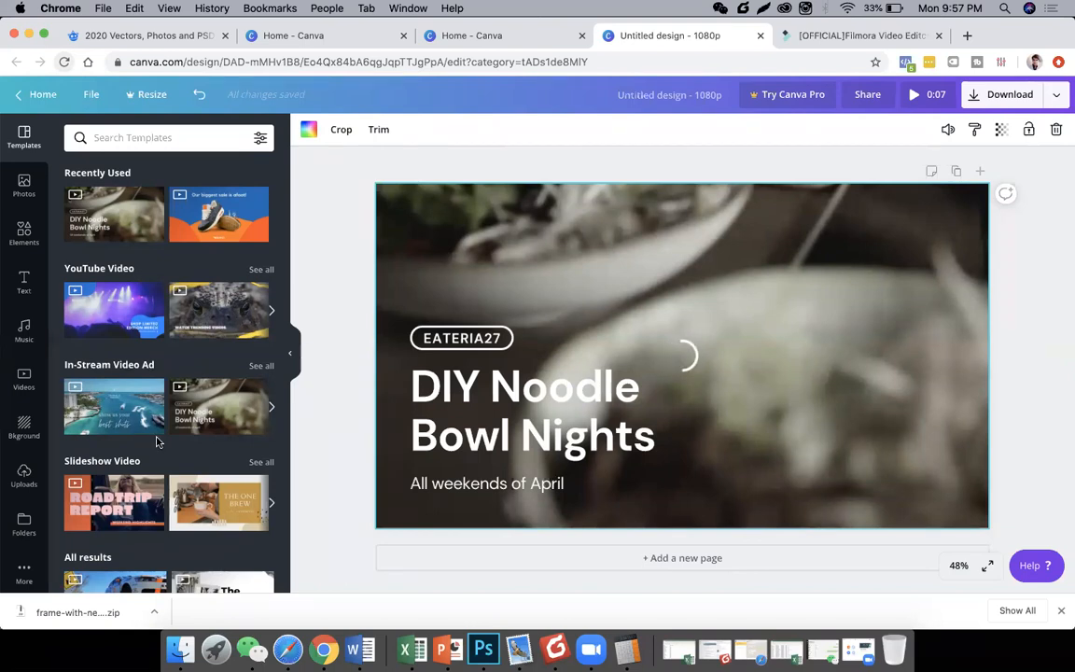
{"action": "left_click", "coordinate": [135, 396]}
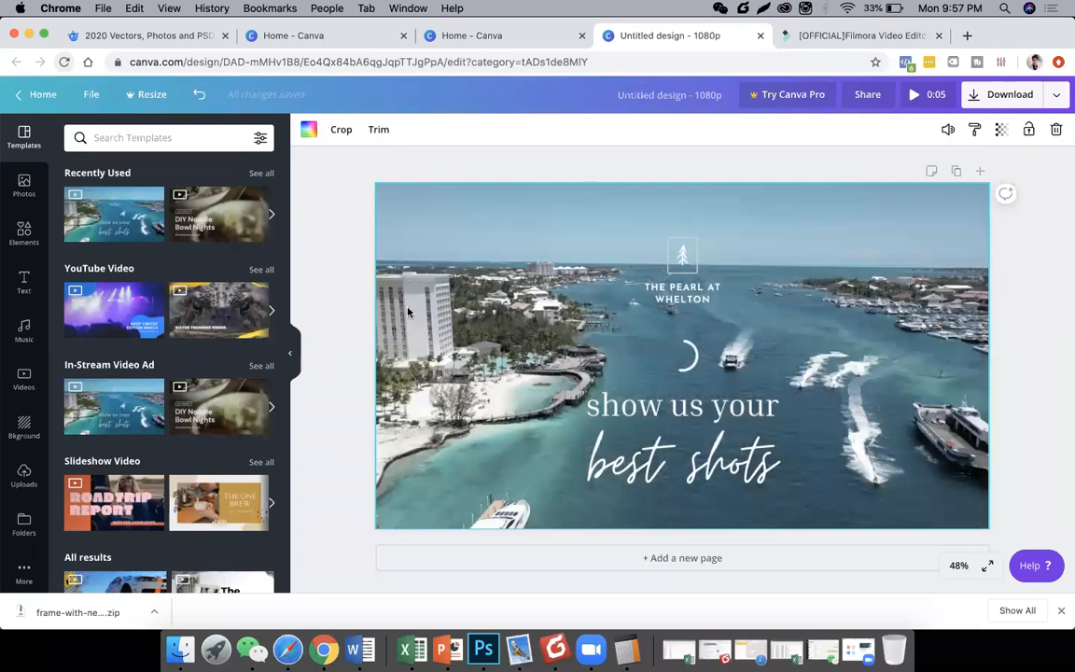
Return to the Canva home page and create a new blank logo design.
{"action": "left_click", "coordinate": [39, 94]}
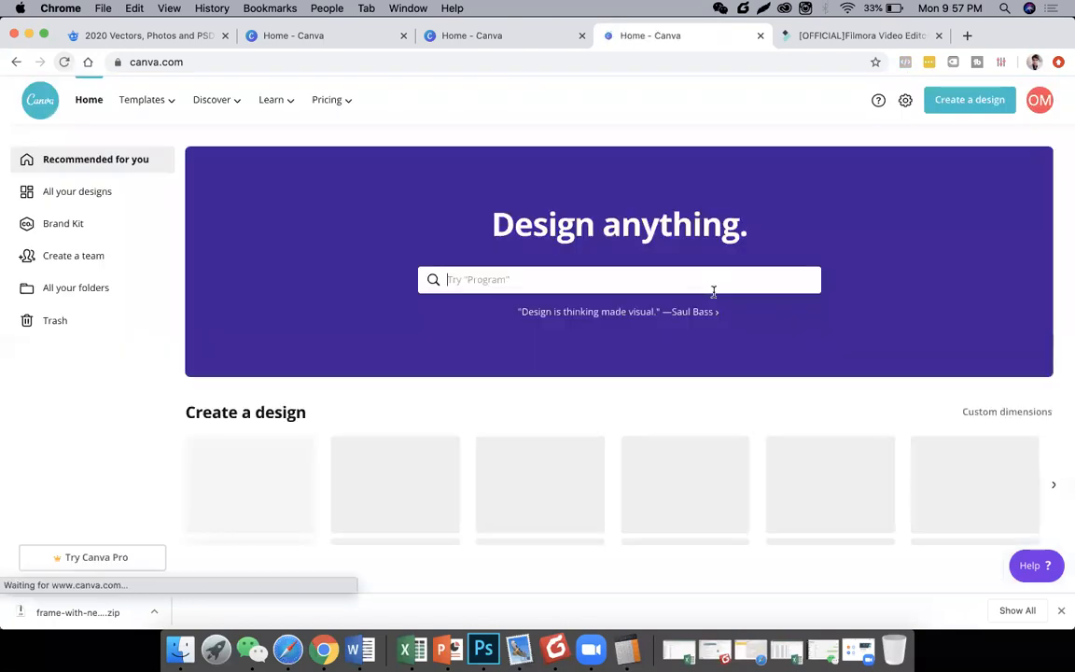
{"action": "scroll", "coordinate": [646, 411], "scroll_direction": "down", "scroll_amount": 3}
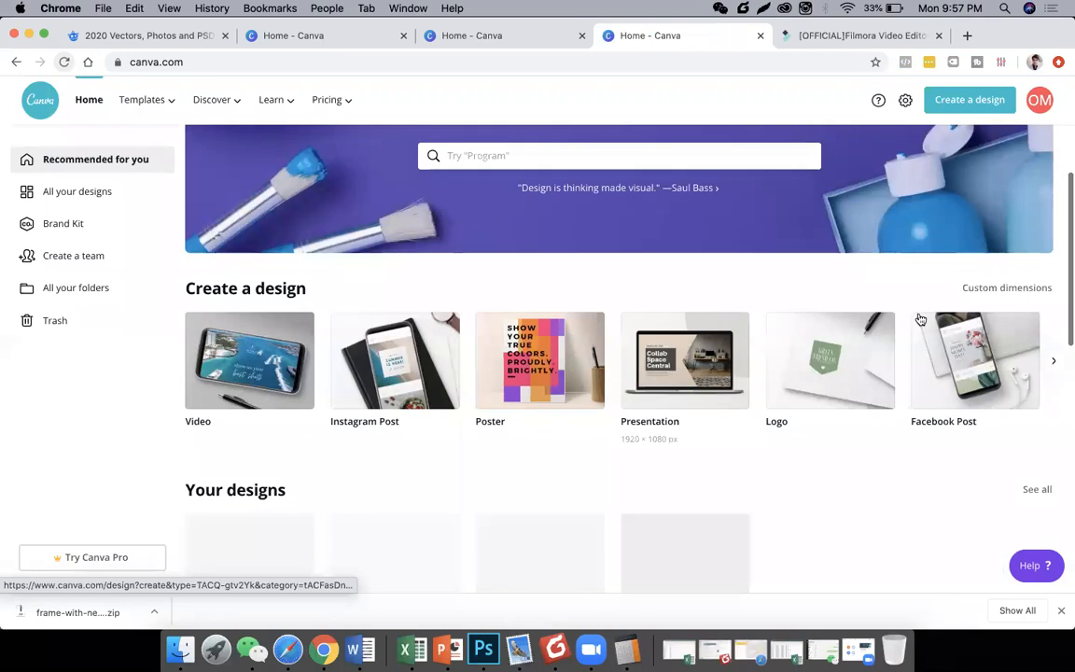
{"action": "left_click", "coordinate": [861, 356]}
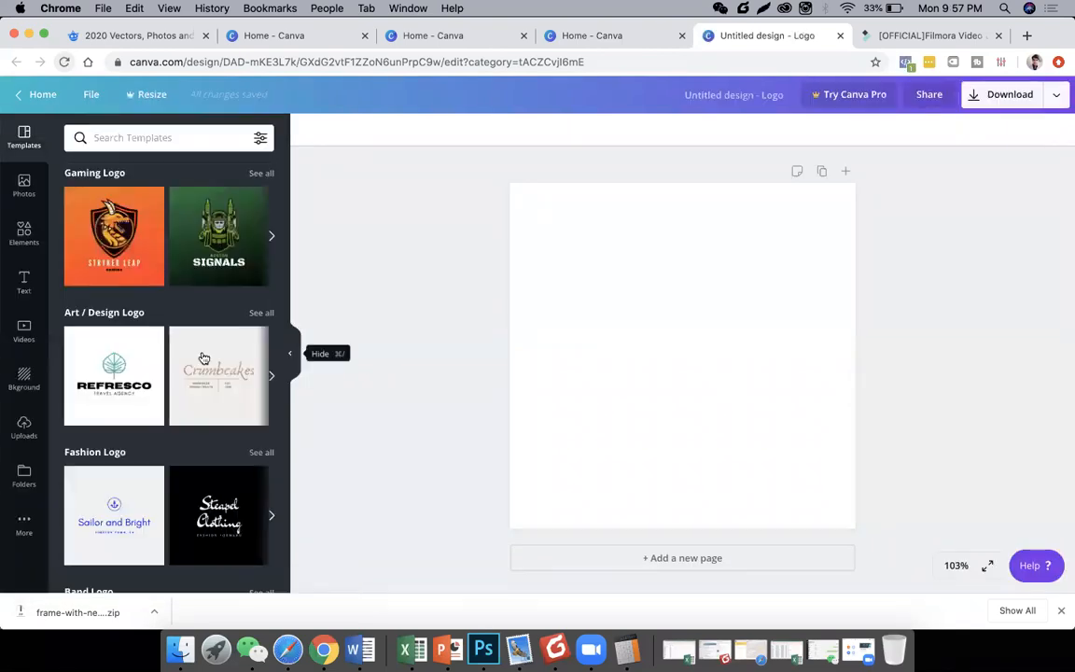
Browse the logo templates and apply the "Danshin Realty Group" template to the page.
{"action": "scroll", "coordinate": [201, 383], "scroll_direction": "down", "scroll_amount": 4}
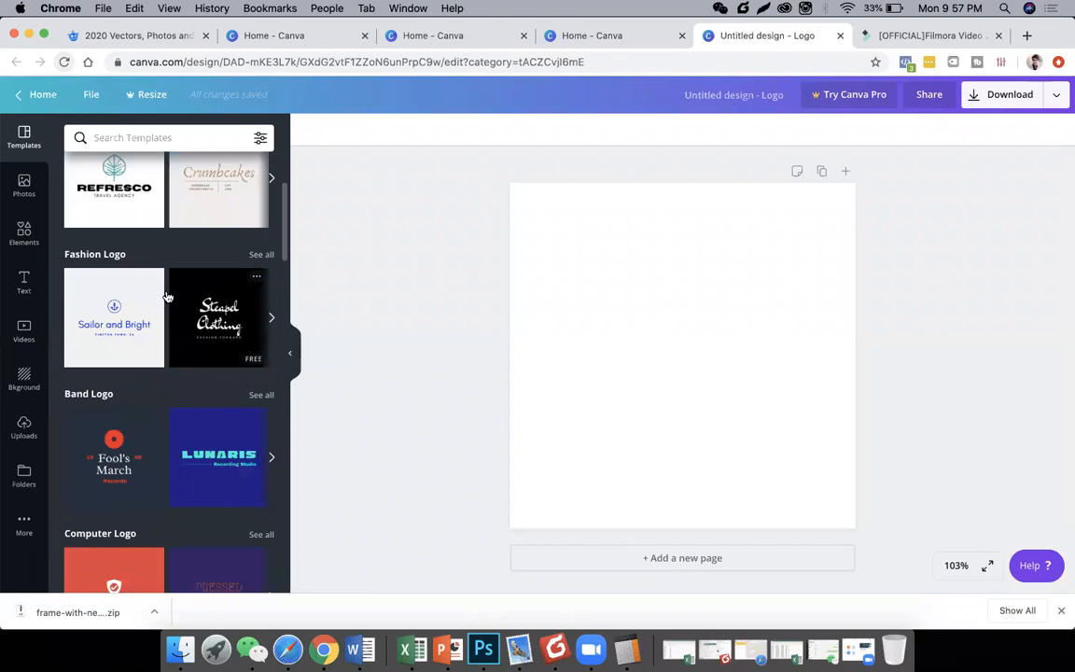
{"action": "left_click", "coordinate": [124, 312]}
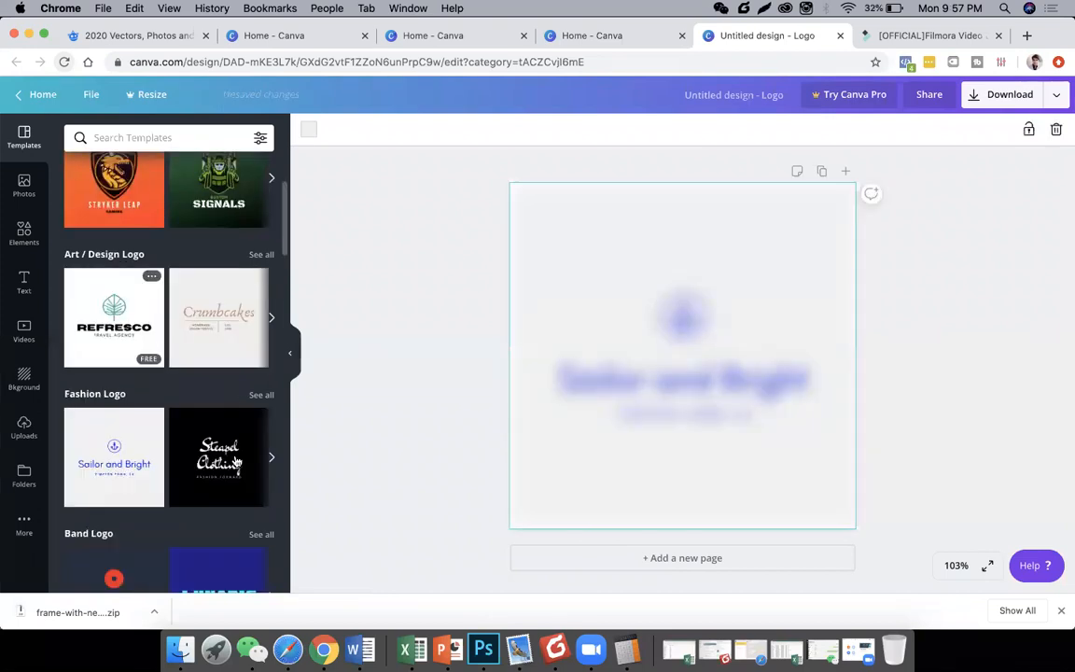
{"action": "scroll", "coordinate": [224, 439], "scroll_direction": "down", "scroll_amount": 5}
{"action": "scroll", "coordinate": [235, 459], "scroll_direction": "down", "scroll_amount": 10}
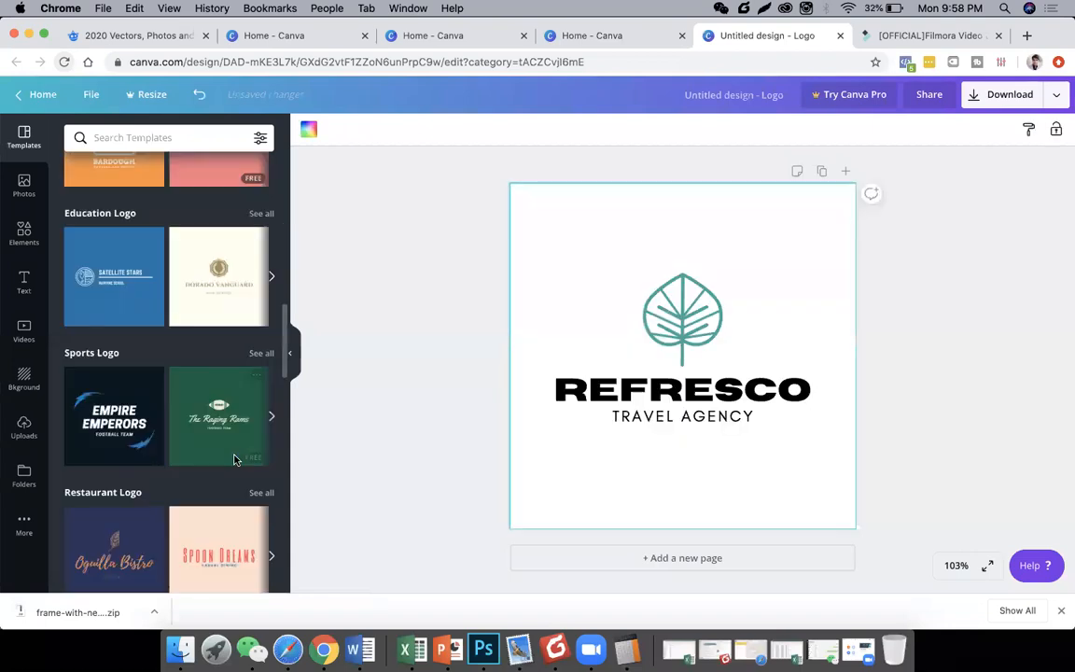
{"action": "scroll", "coordinate": [235, 459], "scroll_direction": "down", "scroll_amount": 5}
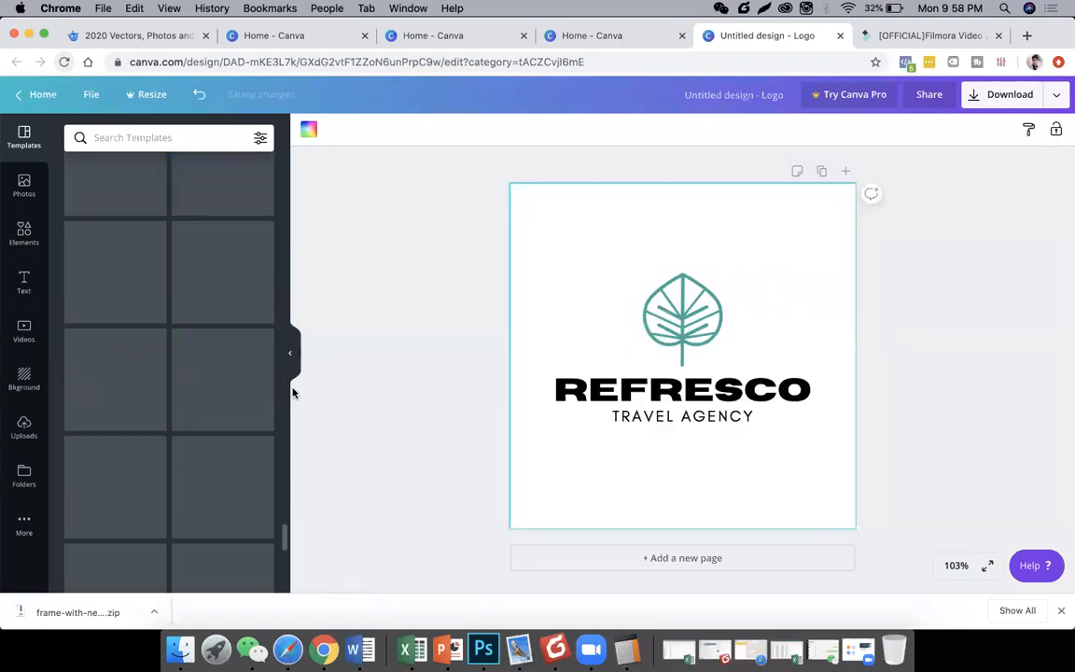
{"action": "scroll", "coordinate": [227, 381], "scroll_direction": "down", "scroll_amount": 4}
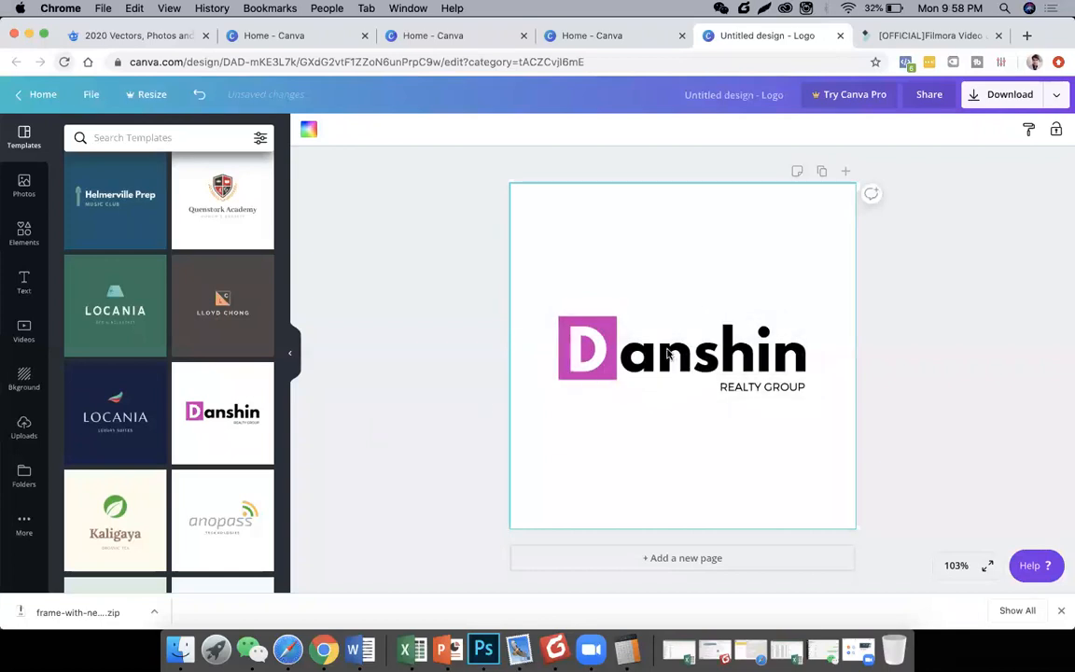
Replace the black "anshin" lettering in the logo with lowercase "hop".
{"action": "left_click", "coordinate": [646, 351]}
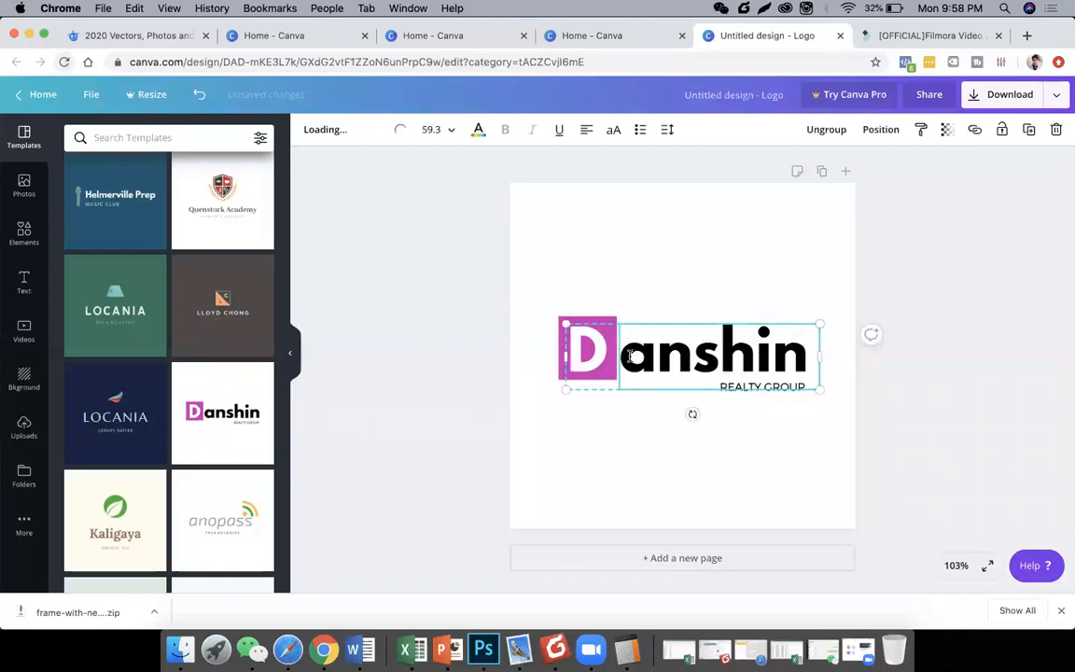
{"action": "left_click_drag", "start_coordinate": [630, 356], "coordinate": [695, 363]}
{"action": "key", "text": "super+a"}
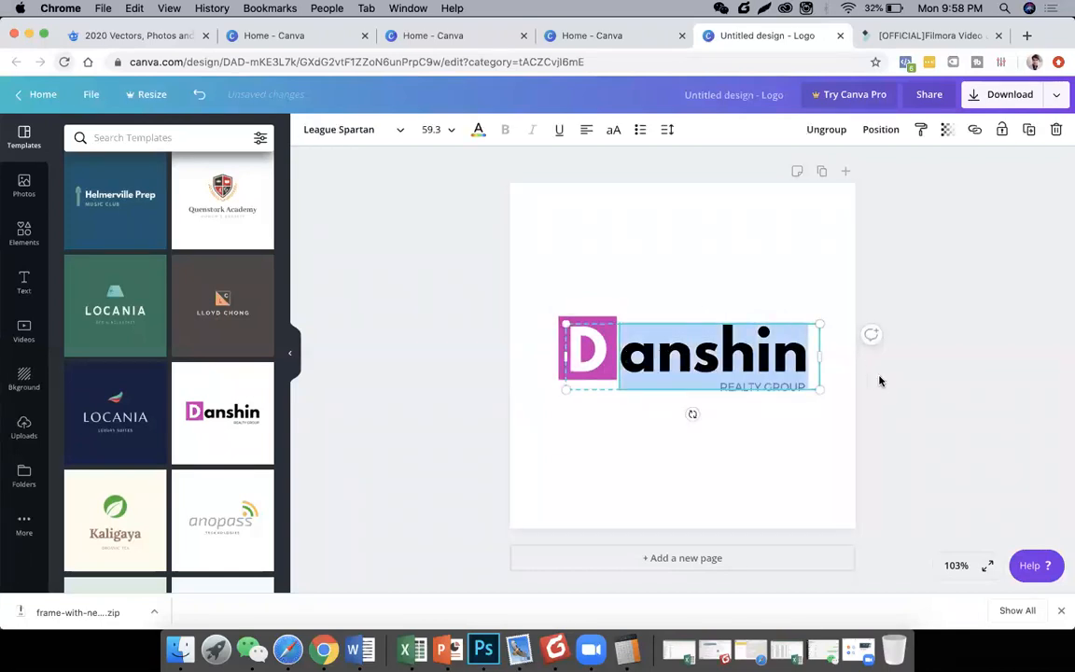
{"action": "type", "text": "Hop"}
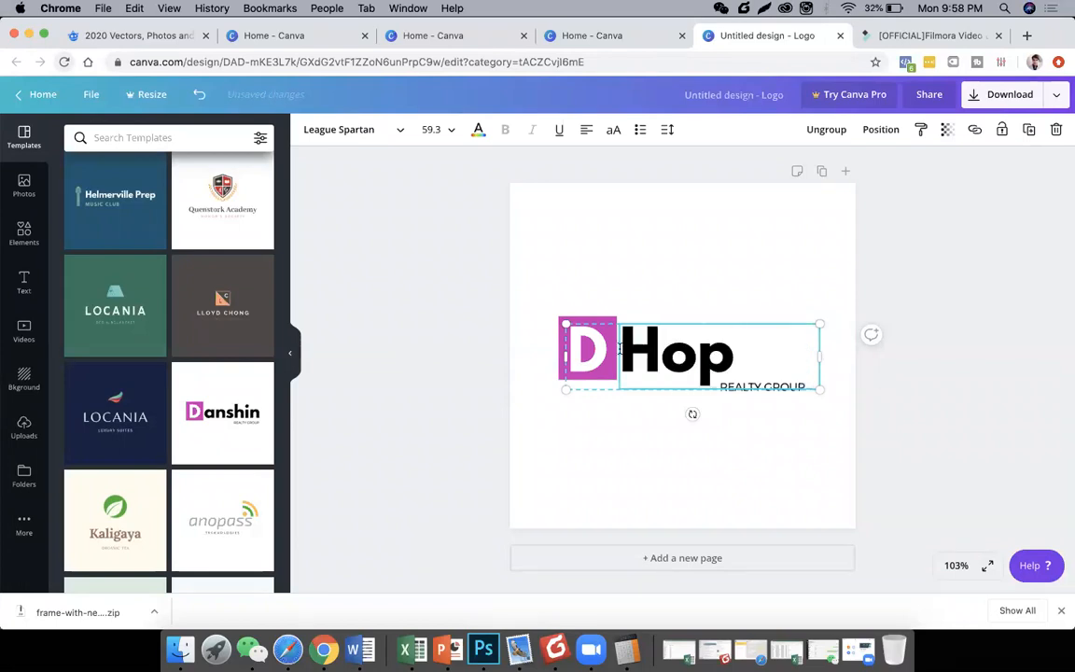
{"action": "left_click", "coordinate": [659, 351]}
{"action": "key", "text": "BackSpace"}
{"action": "type", "text": "h"}
Change the white letter in the logo's pink square to "S".
{"action": "left_click", "coordinate": [601, 347]}
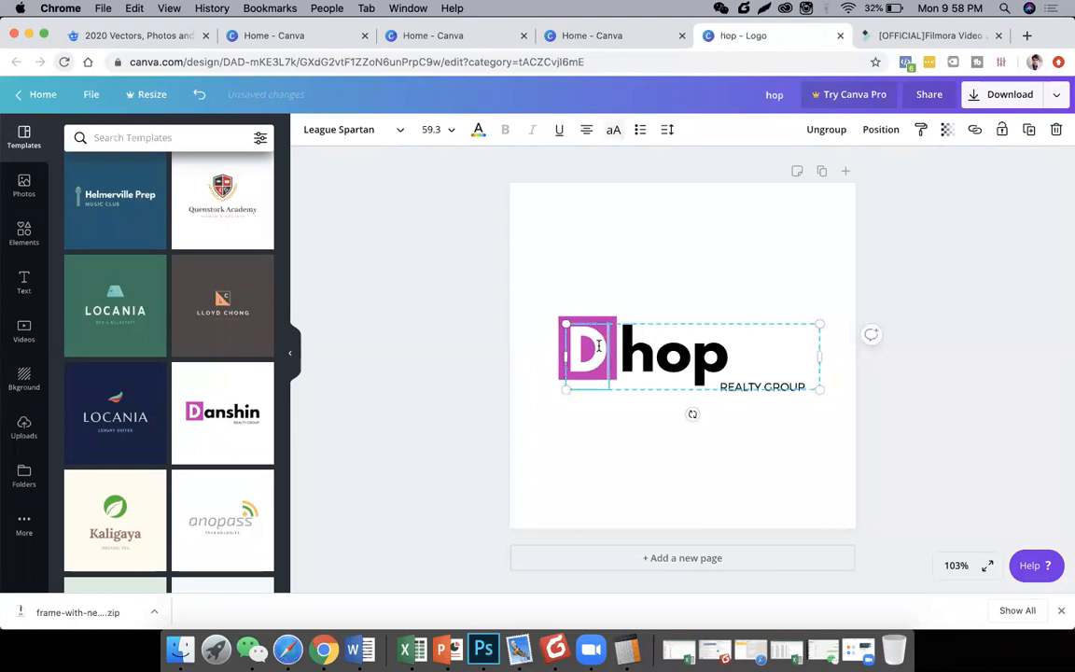
{"action": "key", "text": "BackSpace"}
{"action": "type", "text": "S"}
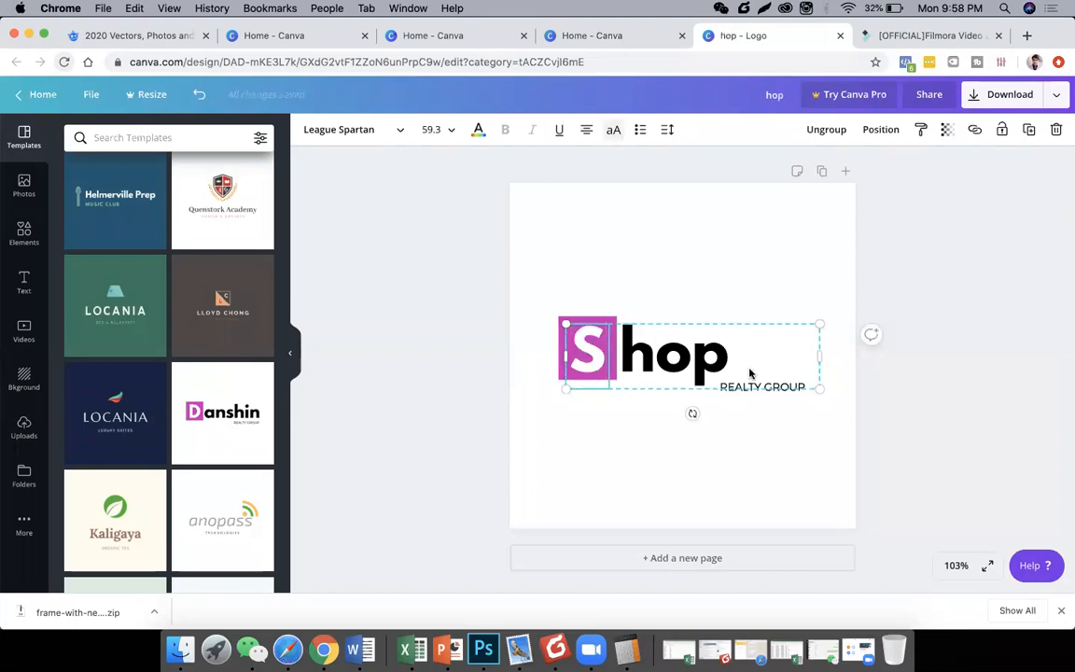
Replace the "REALTY GROUP" tagline with "ONLINE" and set its font size to 32.
{"action": "double_click", "coordinate": [744, 388]}
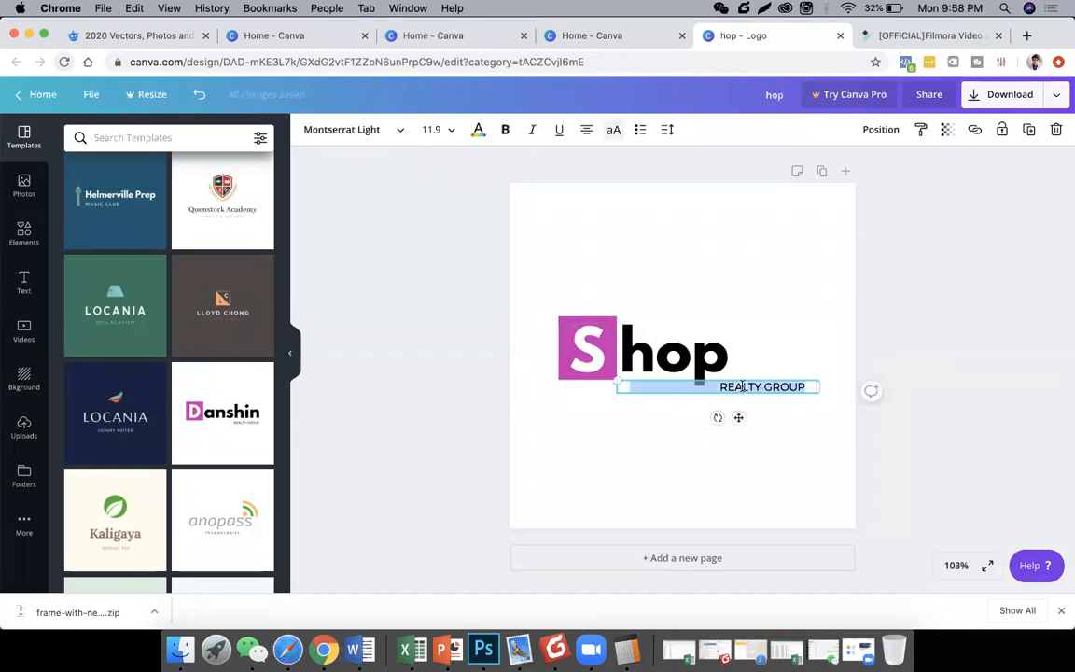
{"action": "type", "text": "ONLINE"}
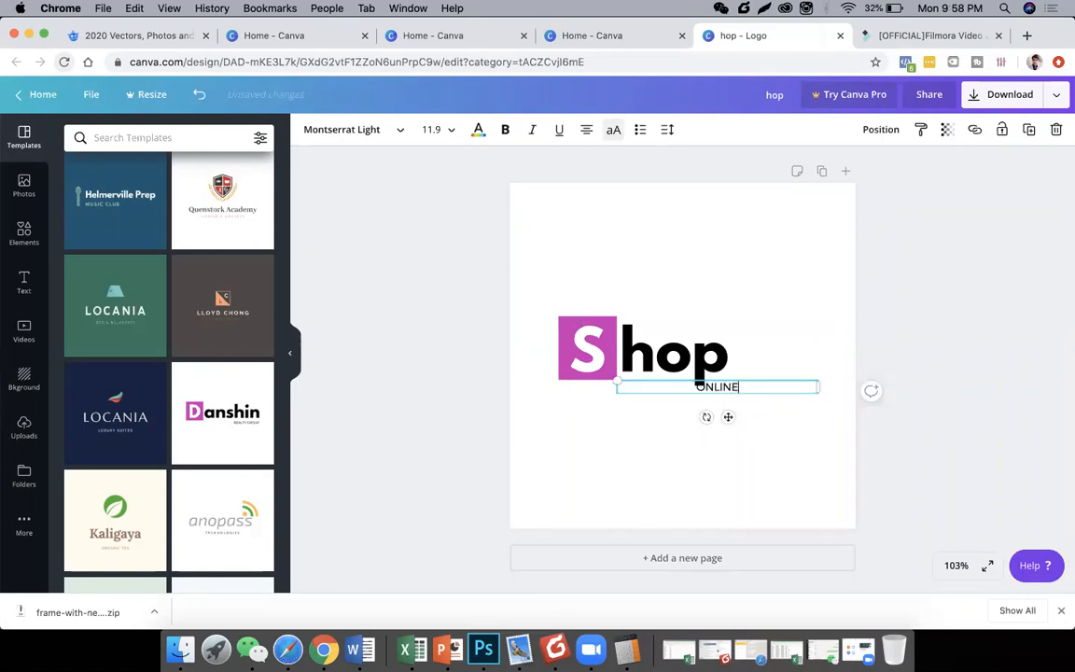
{"action": "left_click_drag", "start_coordinate": [619, 384], "coordinate": [682, 381]}
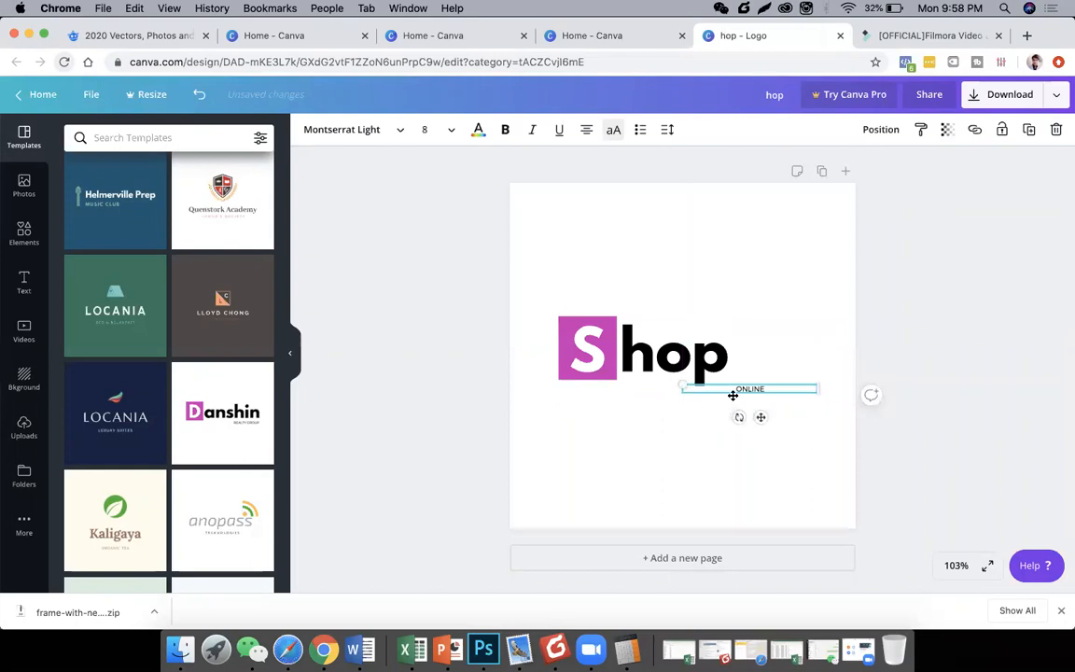
{"action": "left_click", "coordinate": [451, 138]}
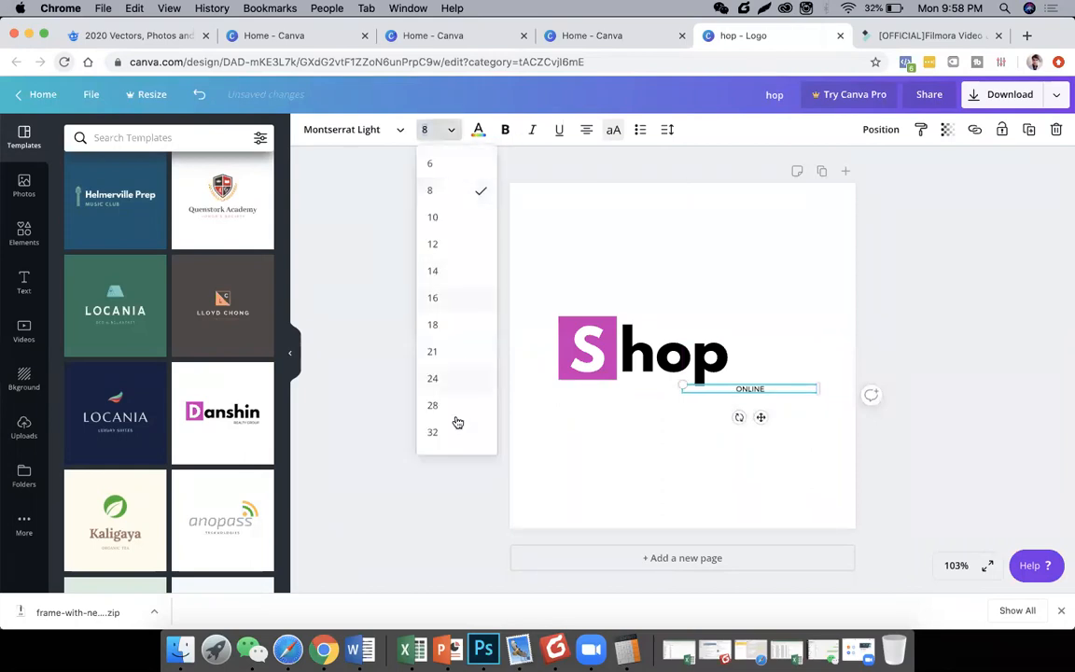
{"action": "left_click", "coordinate": [456, 432]}
{"action": "left_click", "coordinate": [597, 425]}
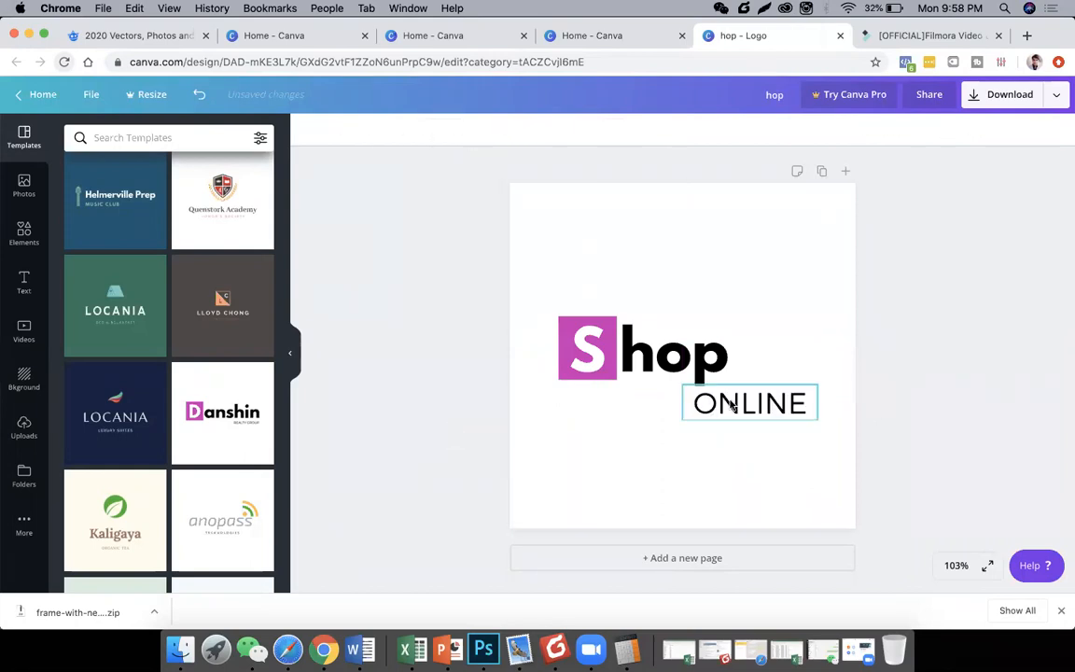
Move the "ONLINE" tagline slightly right and up, so it sits just below the end of "Shop".
{"action": "left_click", "coordinate": [724, 401]}
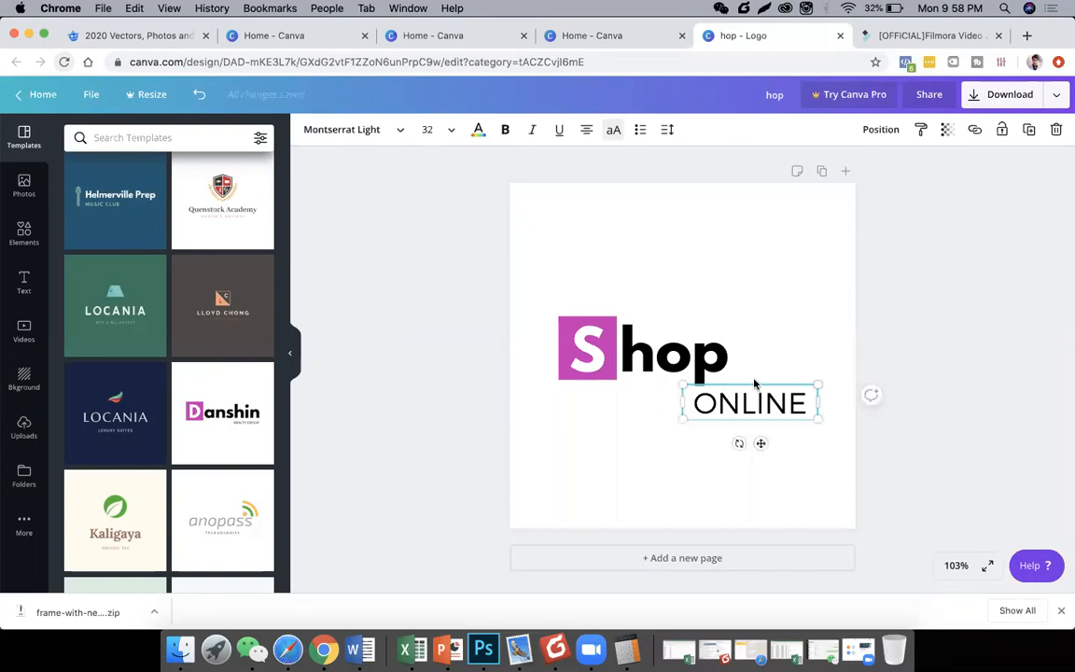
{"action": "left_click_drag", "start_coordinate": [755, 383], "coordinate": [783, 384]}
{"action": "left_click", "coordinate": [871, 370]}
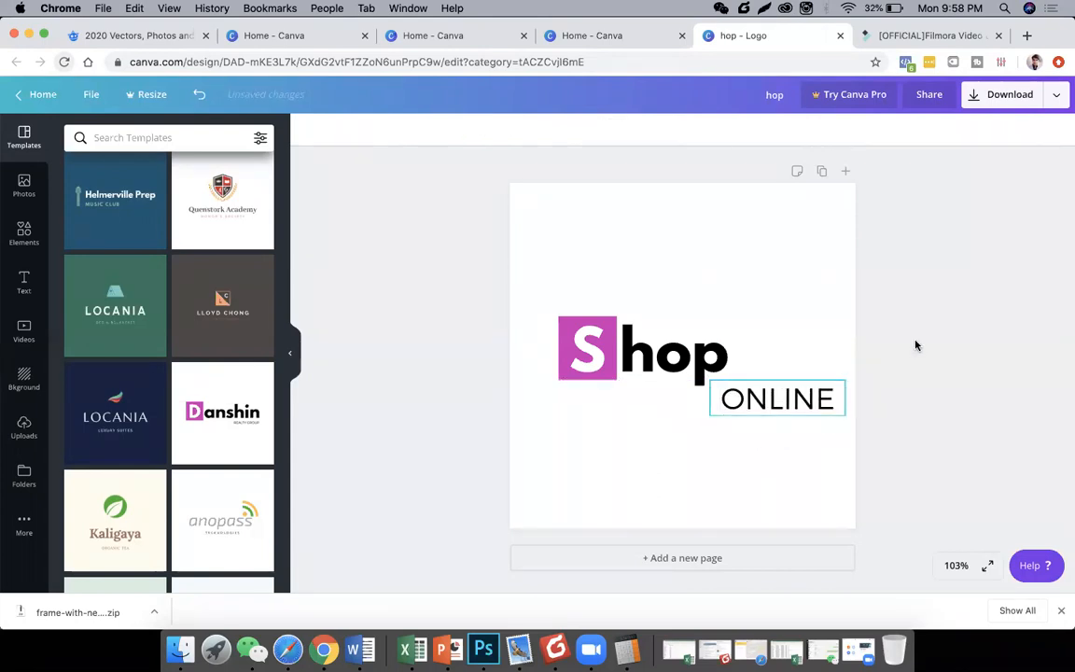
{"action": "left_click", "coordinate": [796, 271]}
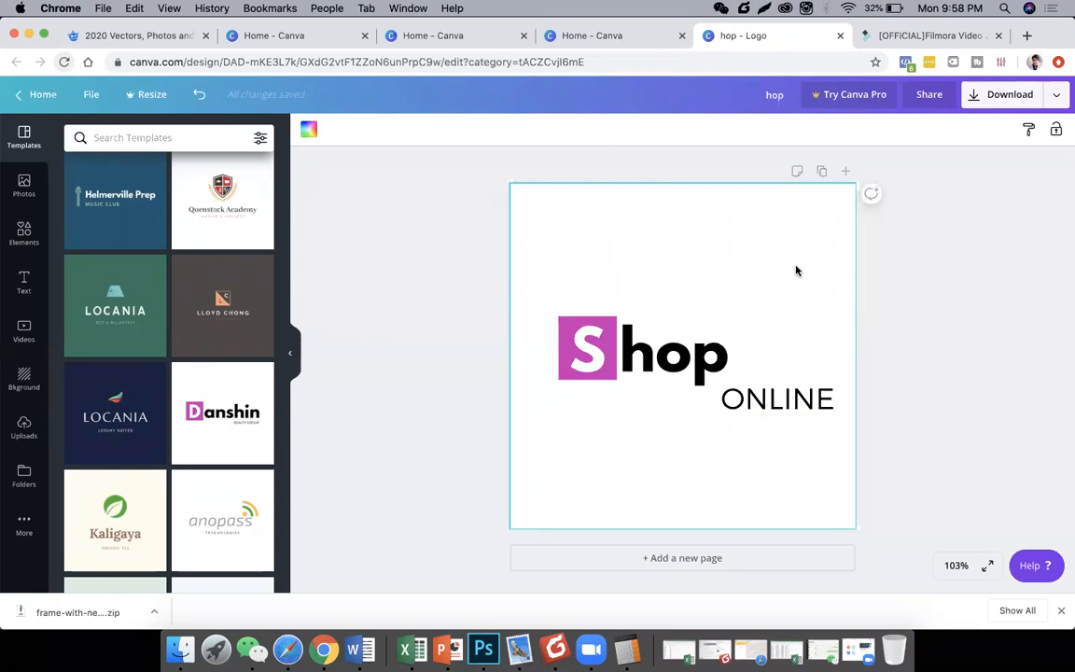
Apply the "anopass" logo template to the page.
{"action": "left_click", "coordinate": [222, 520]}
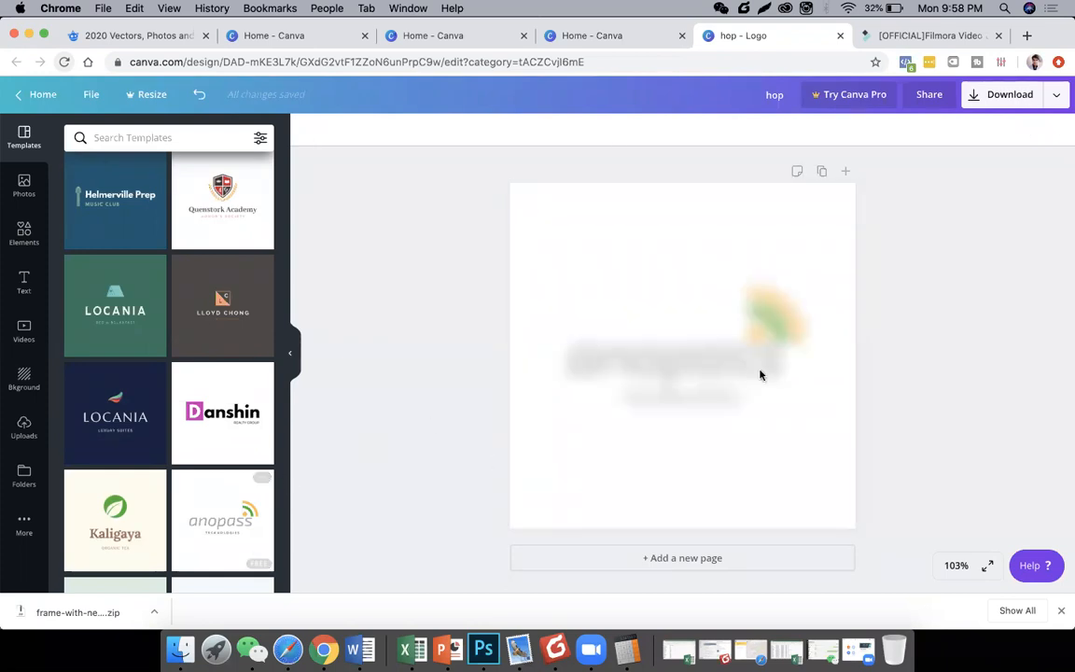
{"action": "scroll", "coordinate": [785, 334], "scroll_direction": "up", "scroll_amount": 3}
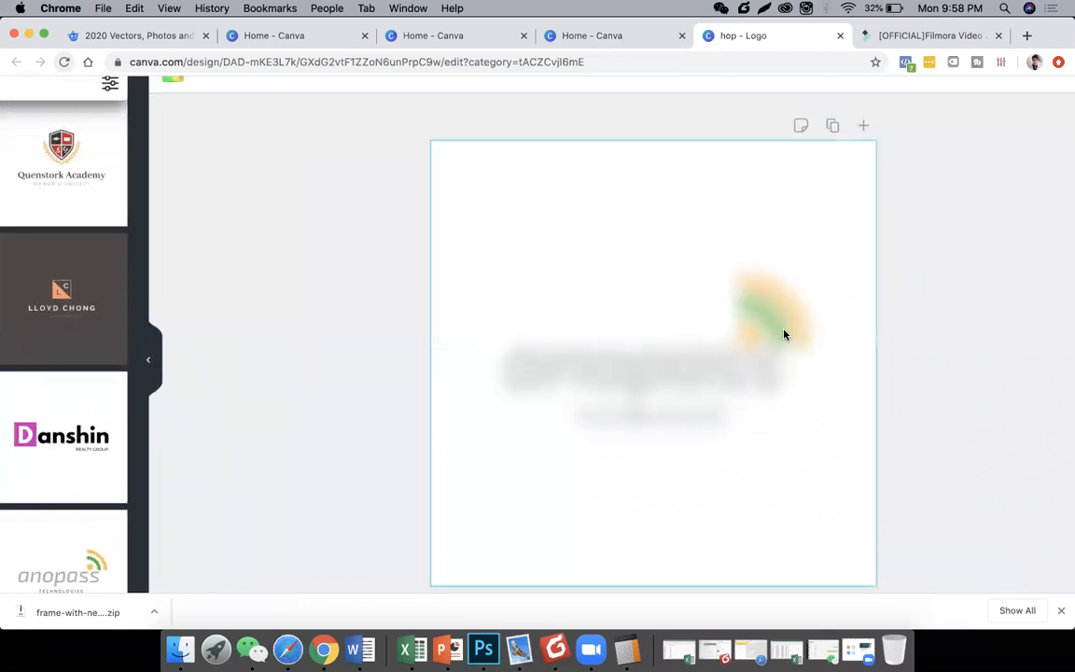
{"action": "scroll", "coordinate": [785, 334], "scroll_direction": "up", "scroll_amount": 3}
{"action": "scroll", "coordinate": [780, 329], "scroll_direction": "up", "scroll_amount": 2}
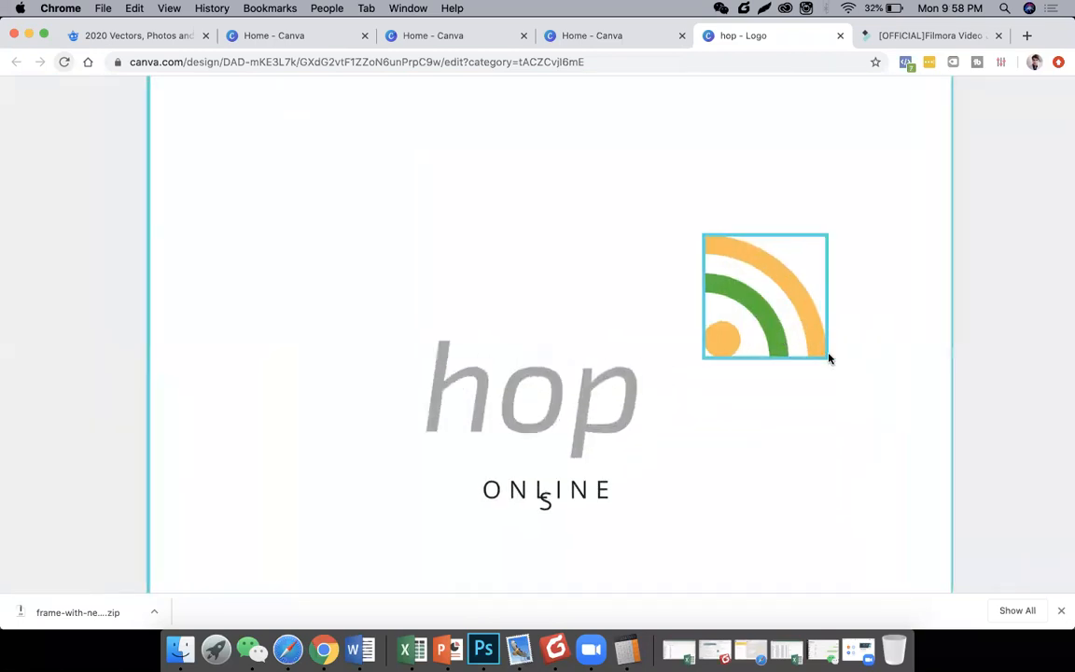
Delete the "hop", "S" and "ONLINE" texts, leaving only the orange and green arc icon.
{"action": "left_click", "coordinate": [624, 384]}
{"action": "key", "text": "Delete"}
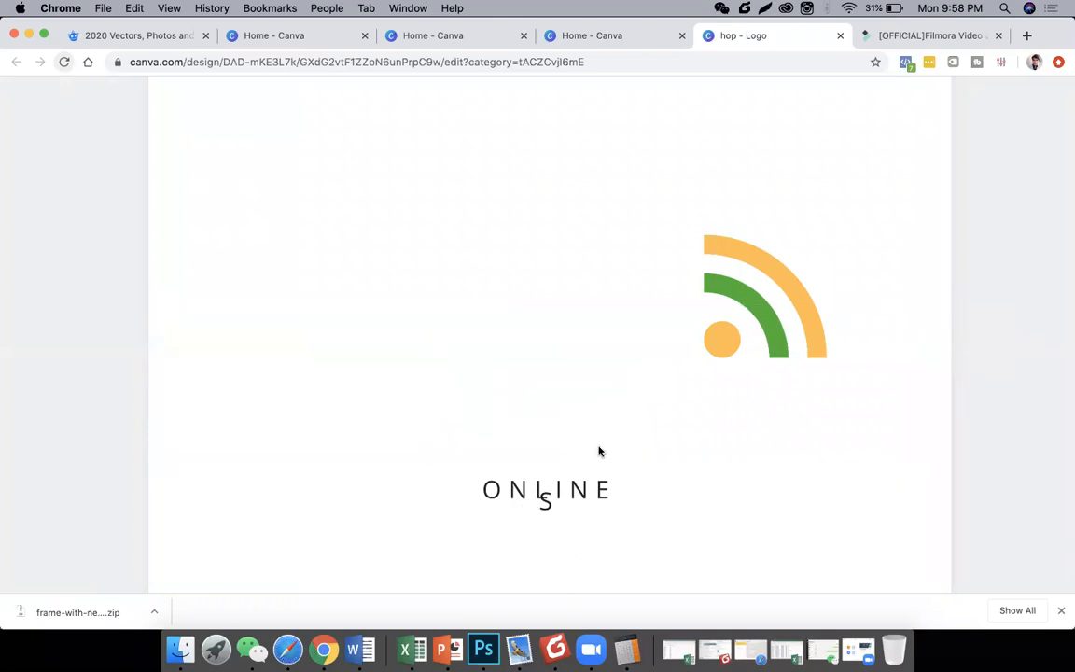
{"action": "left_click", "coordinate": [580, 505]}
{"action": "key", "text": "Delete"}
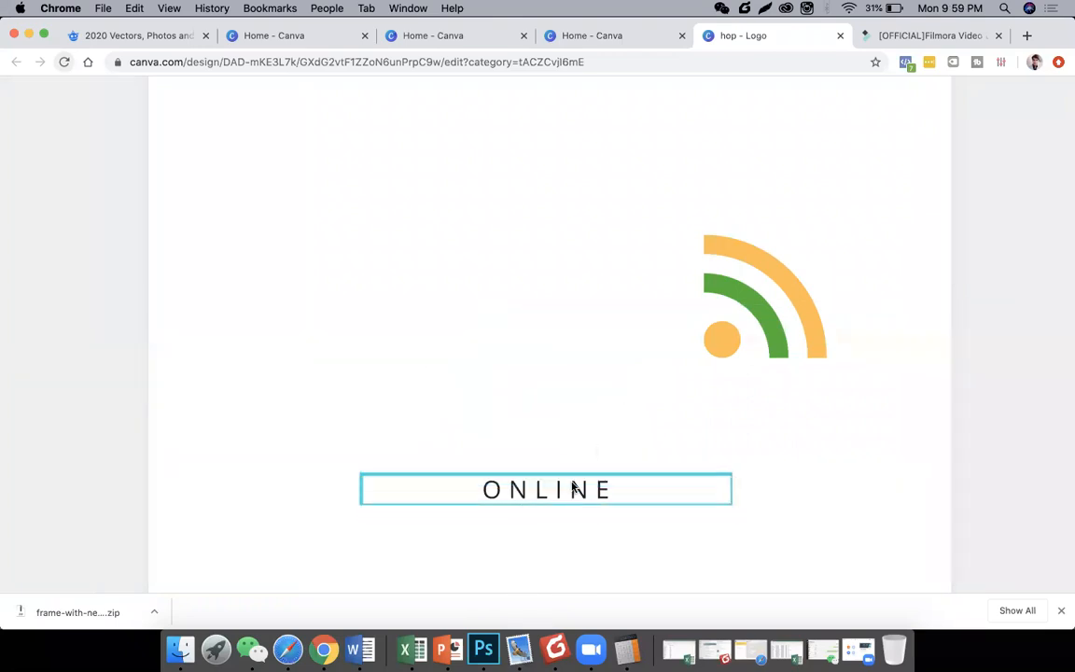
{"action": "left_click", "coordinate": [573, 499]}
{"action": "key", "text": "Delete"}
Move the orange and green arc icon toward the middle of the page and enlarge it.
{"action": "left_click_drag", "start_coordinate": [724, 341], "coordinate": [310, 577]}
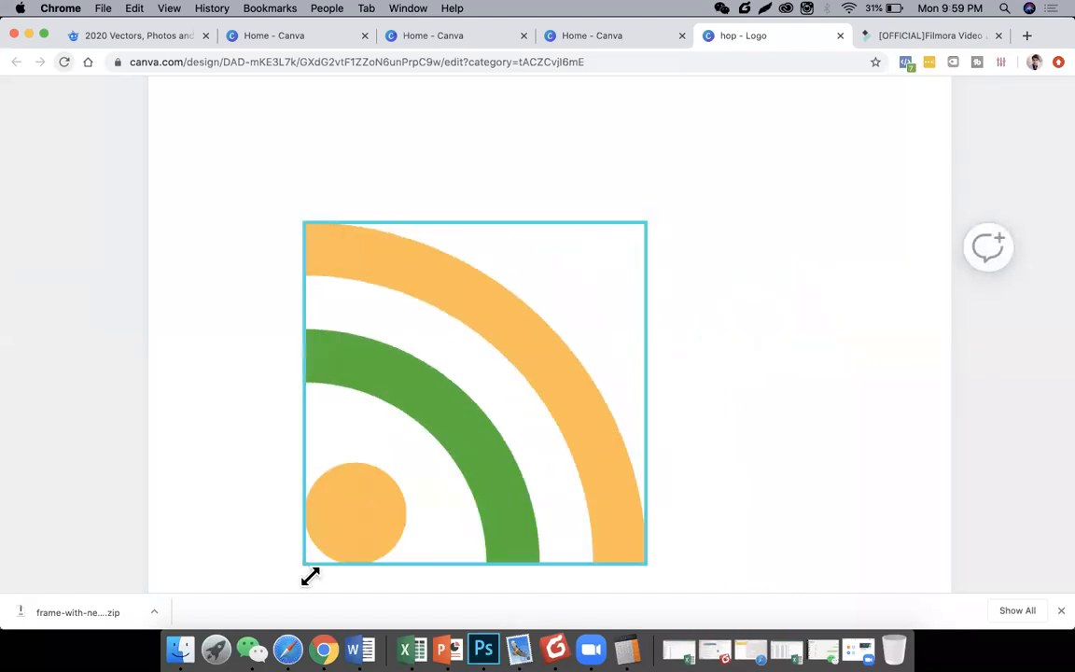
{"action": "left_click", "coordinate": [677, 390]}
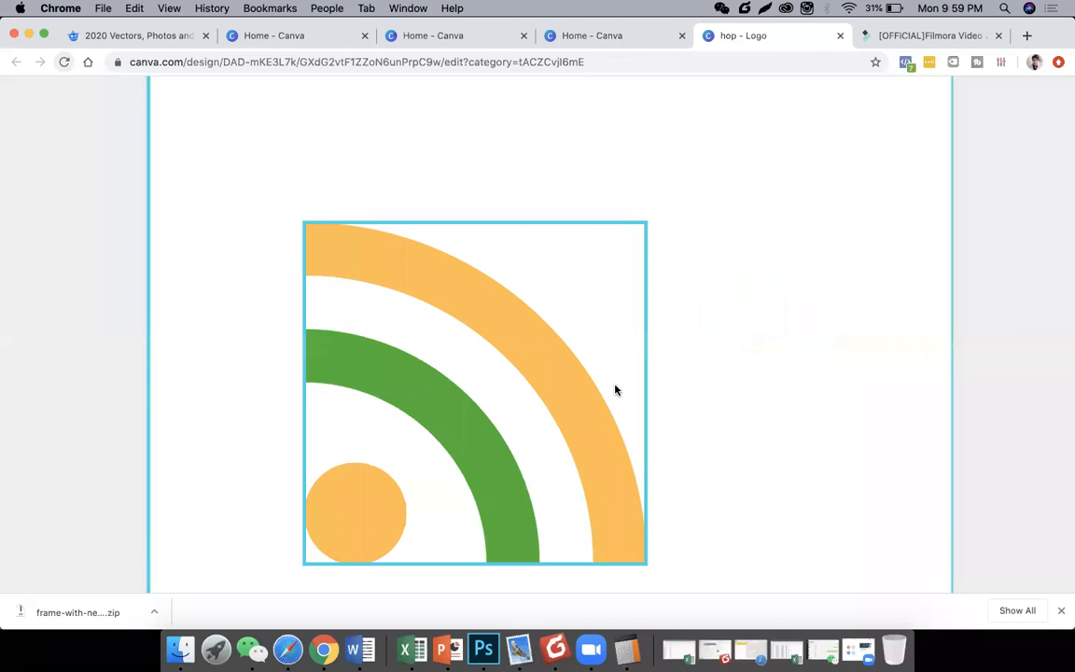
{"action": "scroll", "coordinate": [469, 486], "scroll_direction": "down", "scroll_amount": 5}
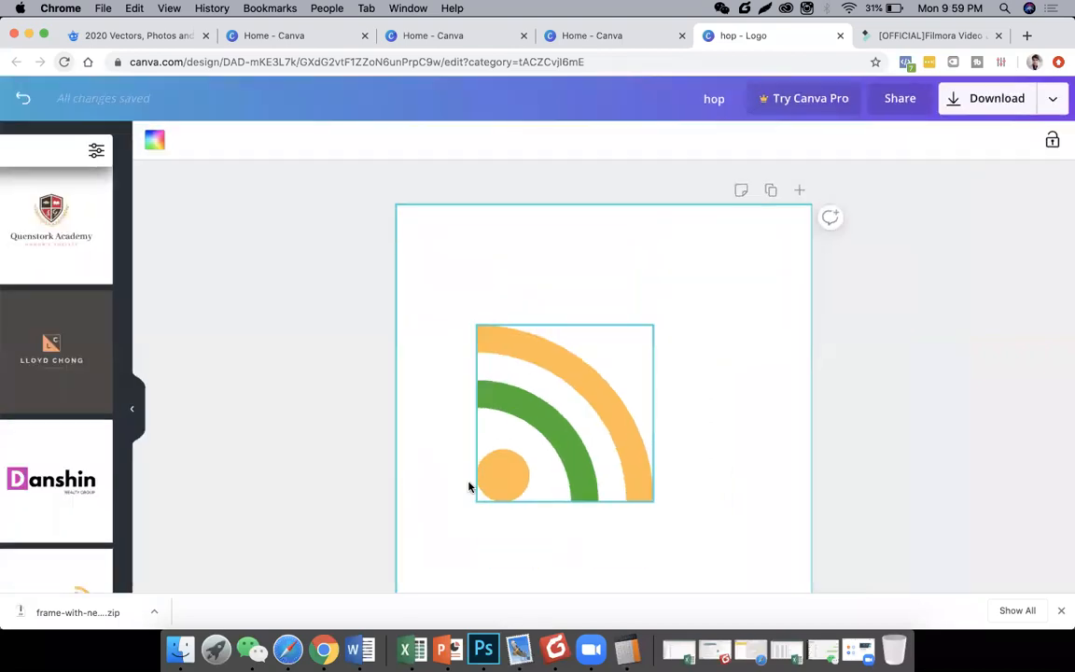
Browse further down the list of logo templates.
{"action": "scroll", "coordinate": [194, 499], "scroll_direction": "down", "scroll_amount": 3}
{"action": "scroll", "coordinate": [234, 508], "scroll_direction": "down", "scroll_amount": 5}
{"action": "scroll", "coordinate": [216, 483], "scroll_direction": "down", "scroll_amount": 15}
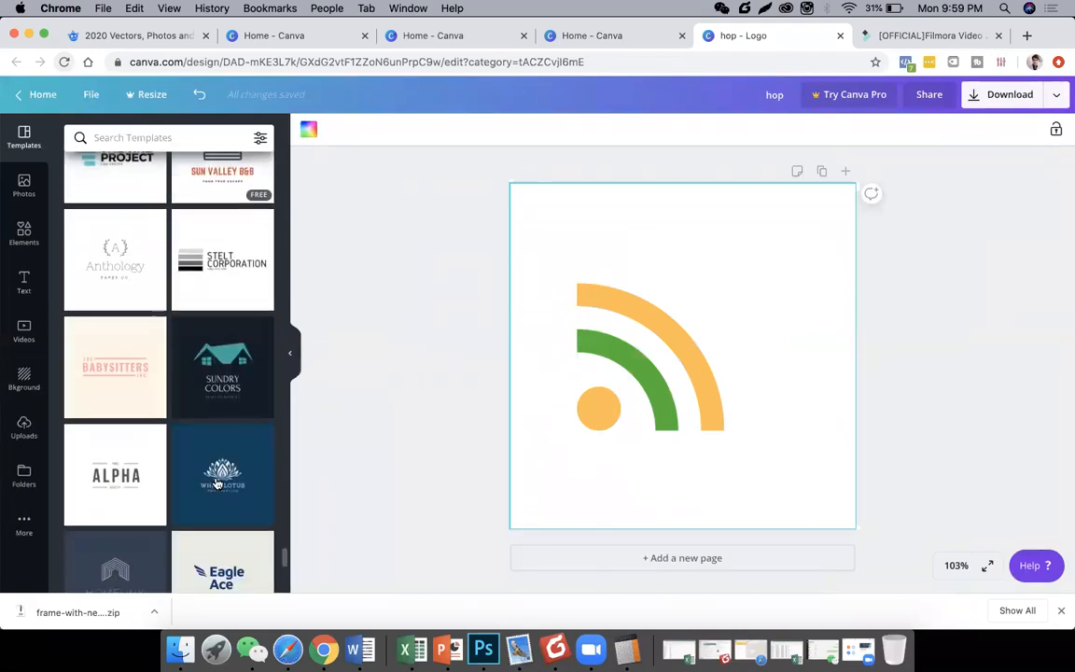
{"action": "scroll", "coordinate": [216, 484], "scroll_direction": "down", "scroll_amount": 15}
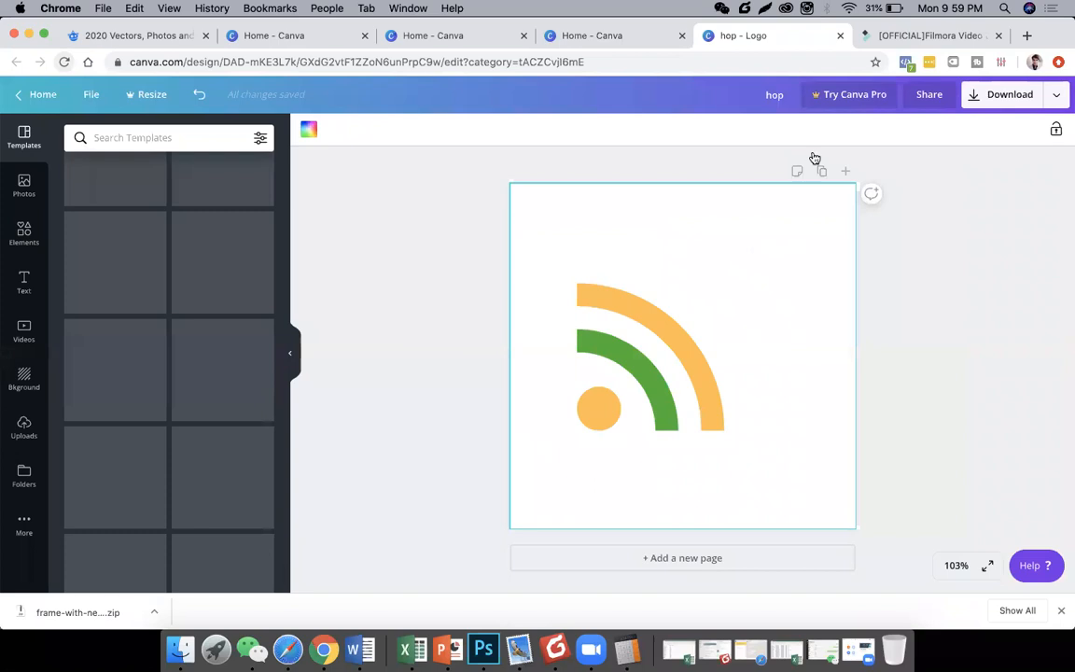
Switch to the Filmora9 video editor page and look through its overview of functions.
{"action": "left_click", "coordinate": [905, 38]}
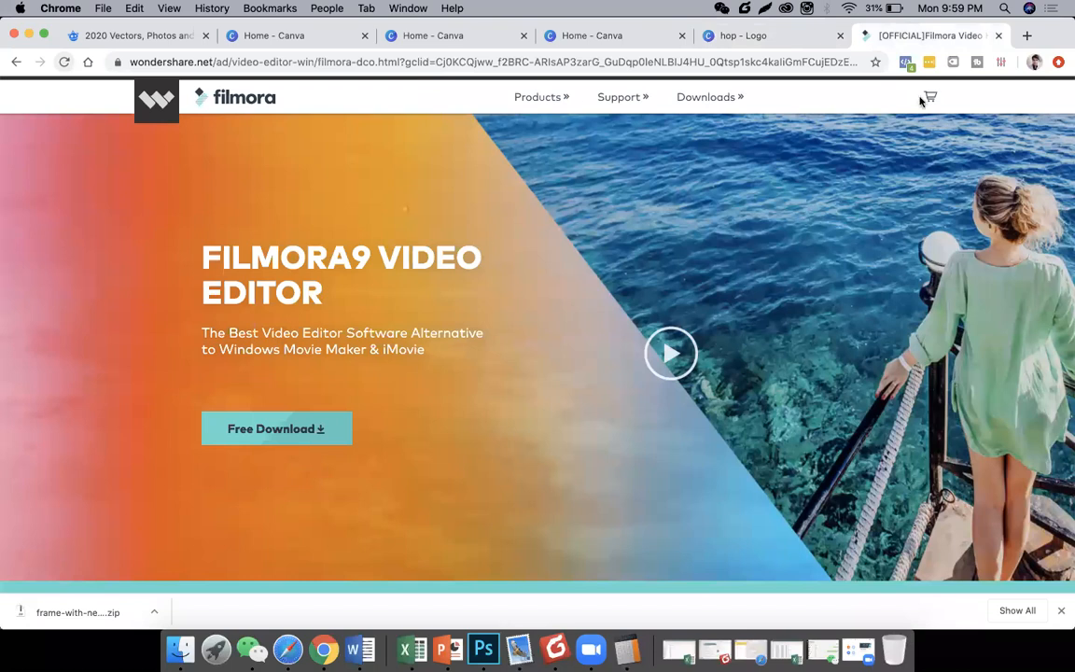
{"action": "triple_click", "coordinate": [958, 135]}
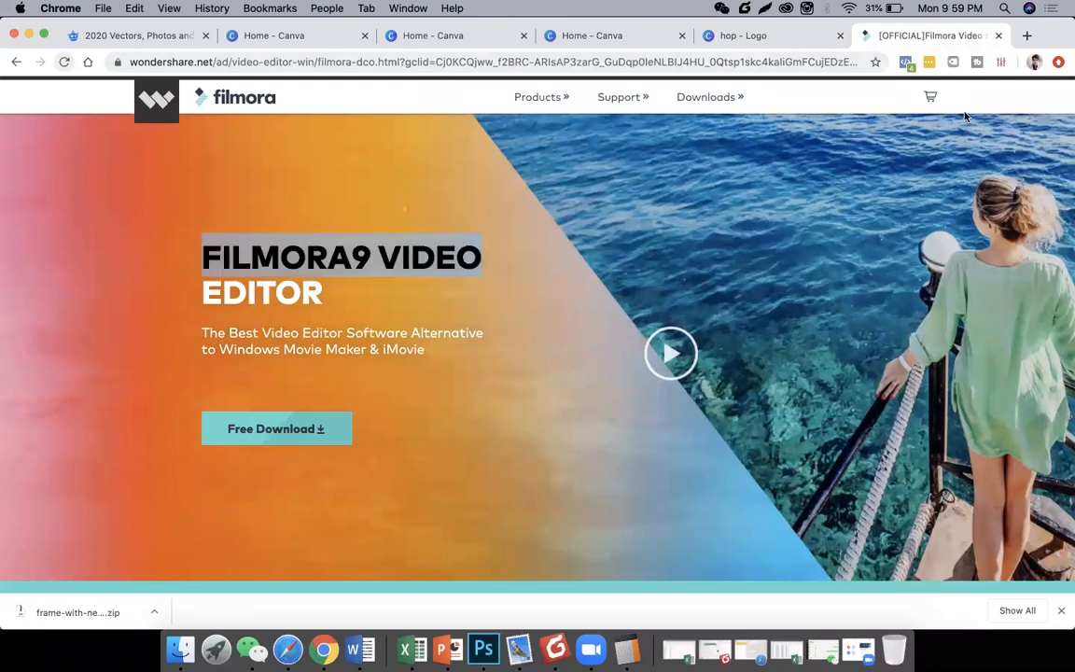
{"action": "scroll", "coordinate": [730, 321], "scroll_direction": "down", "scroll_amount": 6}
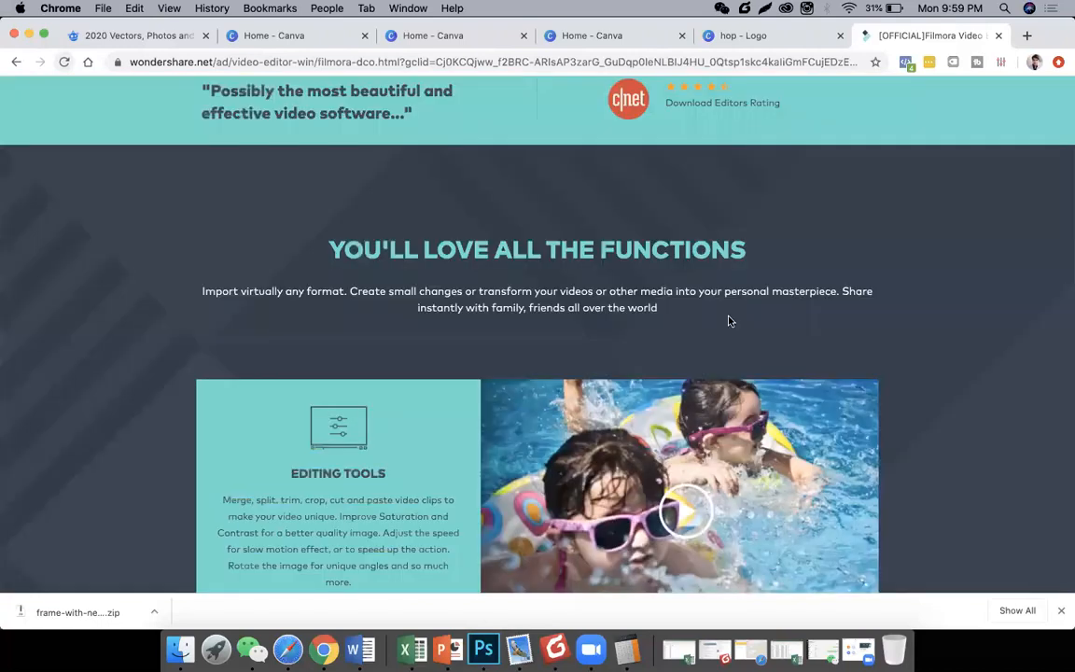
{"action": "scroll", "coordinate": [729, 321], "scroll_direction": "down", "scroll_amount": 8}
{"action": "scroll", "coordinate": [684, 355], "scroll_direction": "up", "scroll_amount": 15}
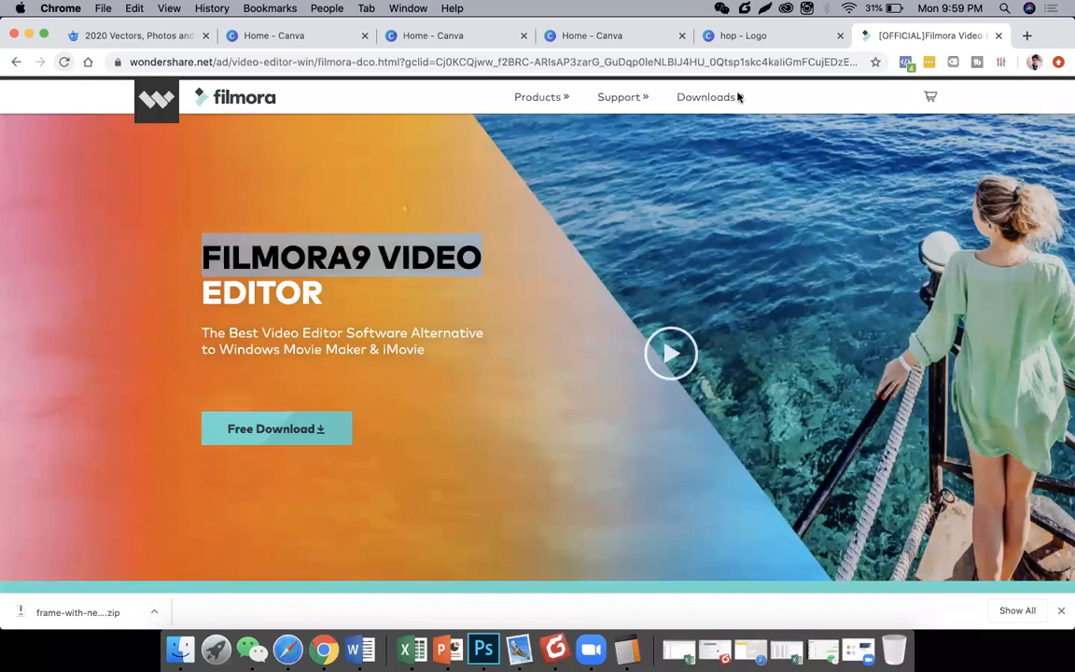
Go to the Filmora home page and sign in with the Google account.
{"action": "left_click", "coordinate": [221, 107]}
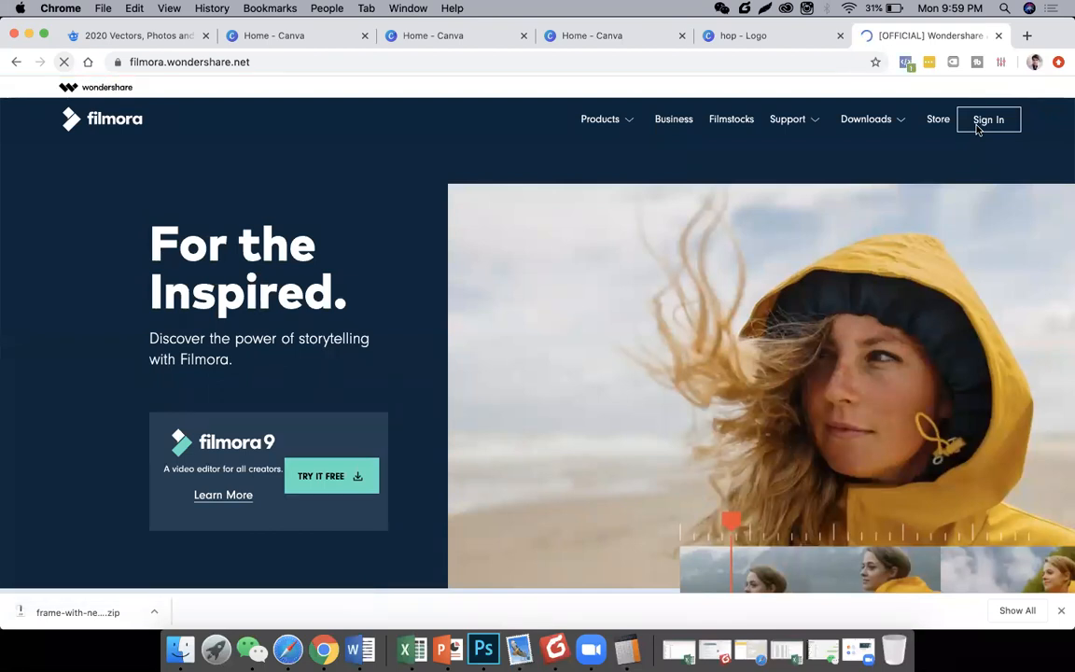
{"action": "left_click", "coordinate": [977, 129]}
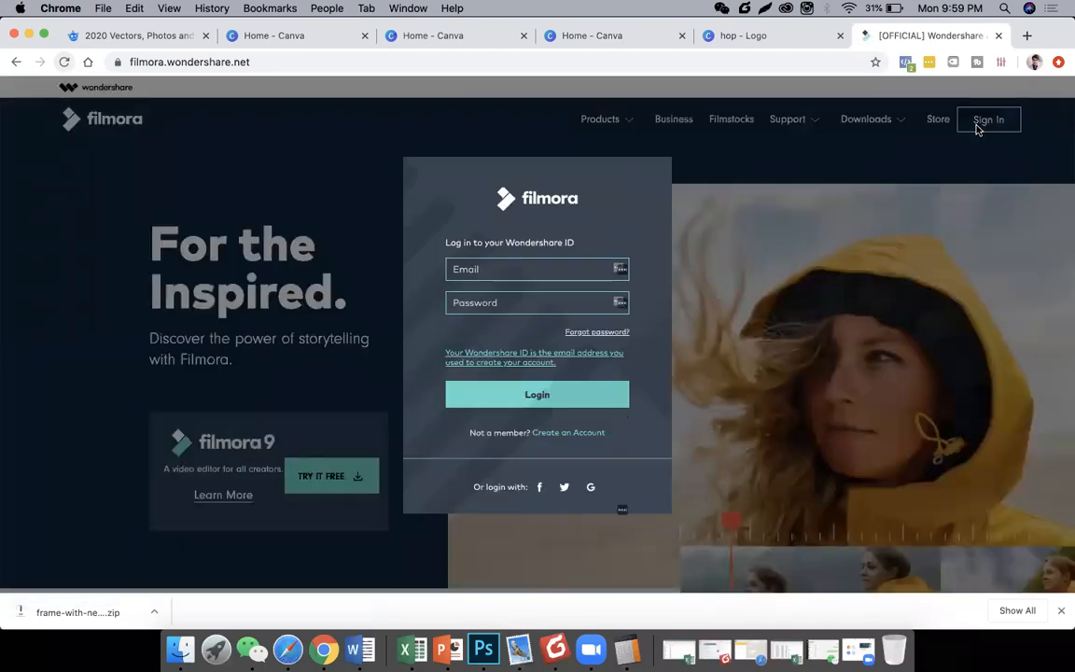
{"action": "left_click", "coordinate": [724, 189]}
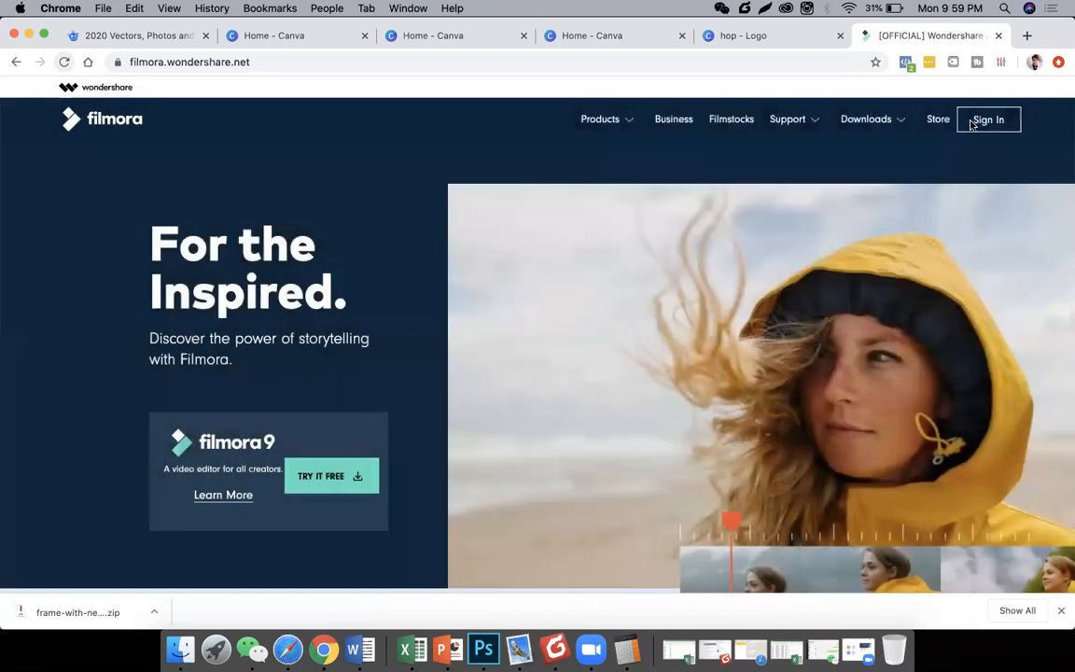
{"action": "left_click", "coordinate": [972, 124]}
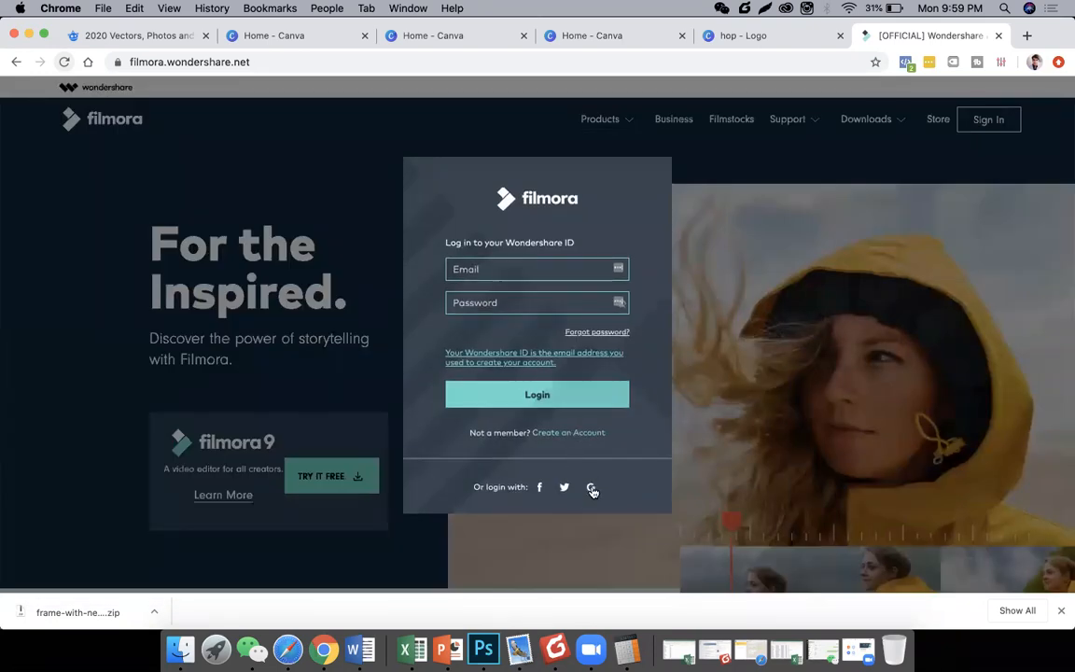
{"action": "left_click", "coordinate": [590, 489]}
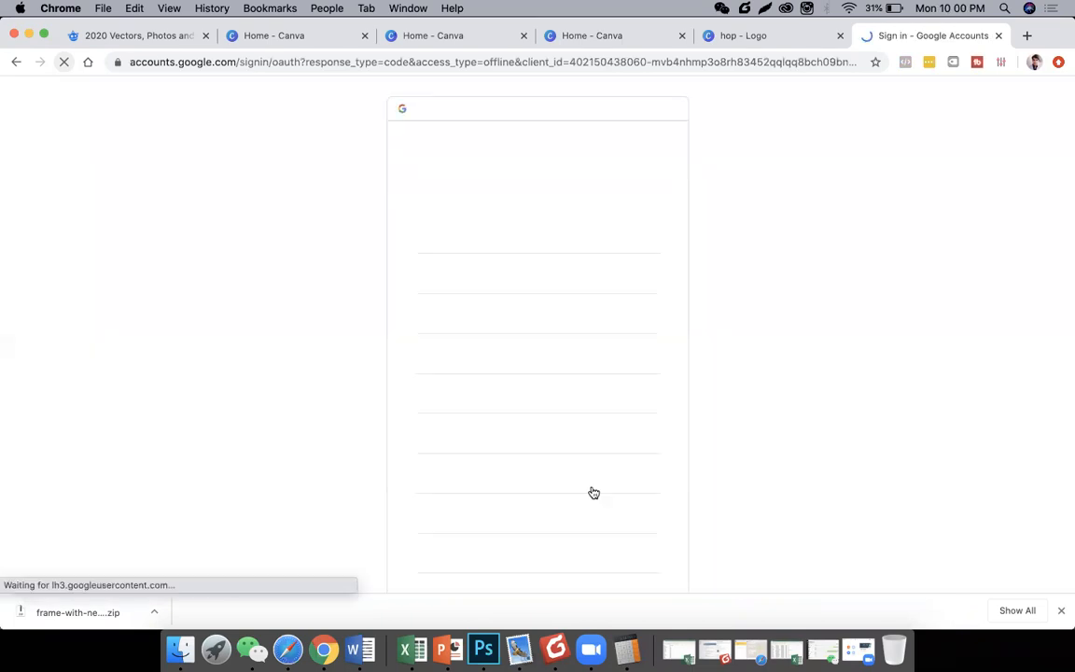
{"action": "left_click", "coordinate": [537, 237]}
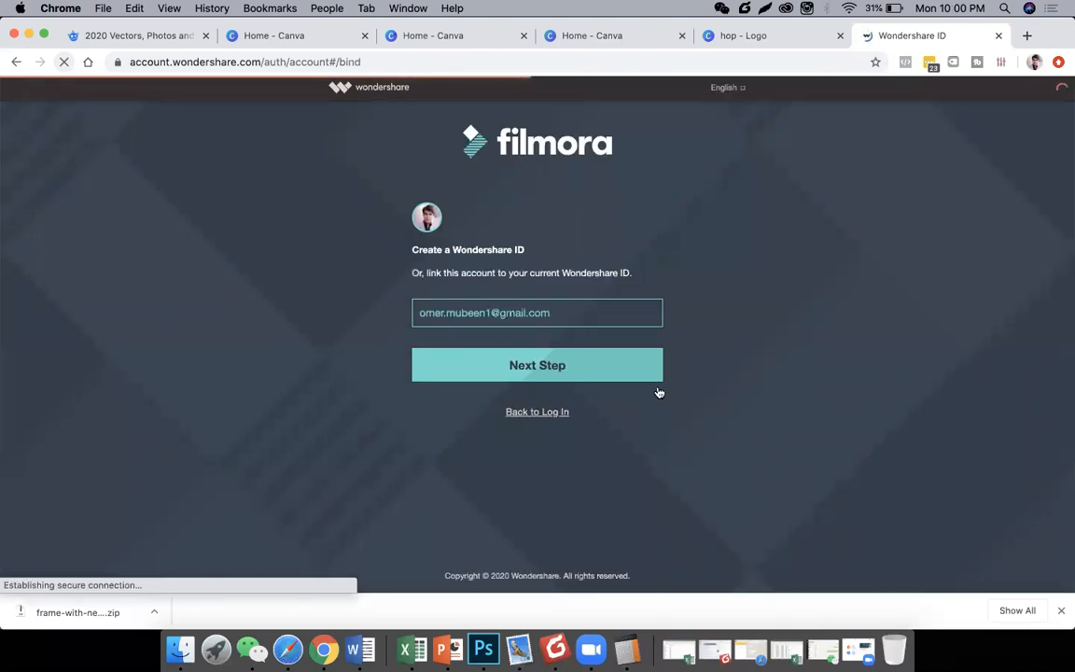
Continue with the linked Wondershare ID, enter the account password to connect and log in, and add the login to LastPass.
{"action": "left_click", "coordinate": [629, 373]}
{"action": "type", "text": "**********"}
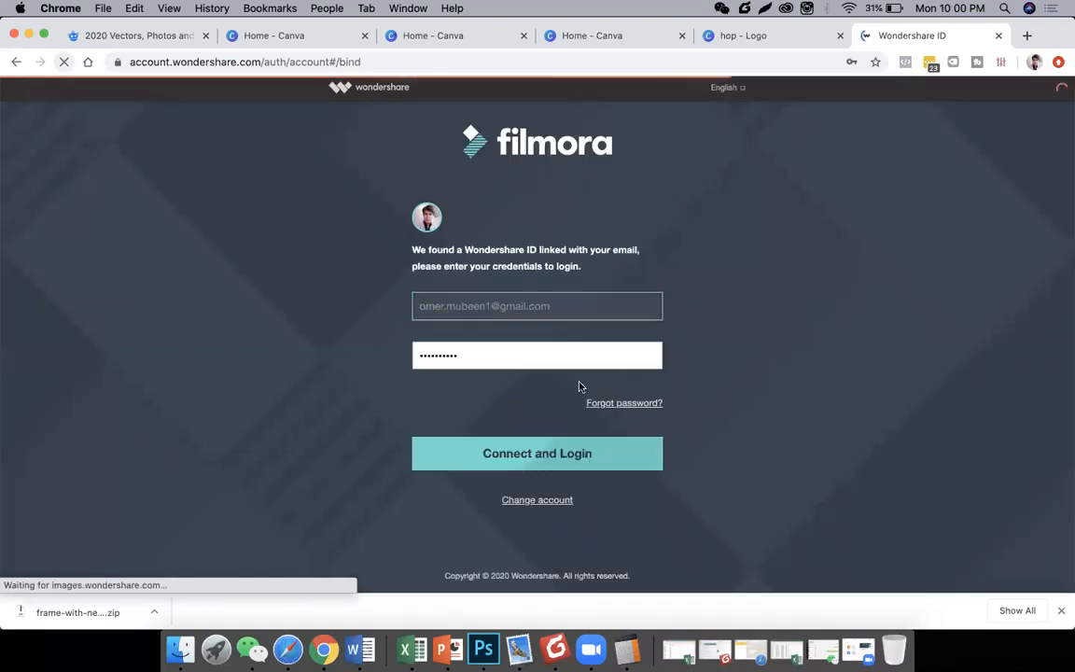
{"action": "left_click", "coordinate": [553, 455]}
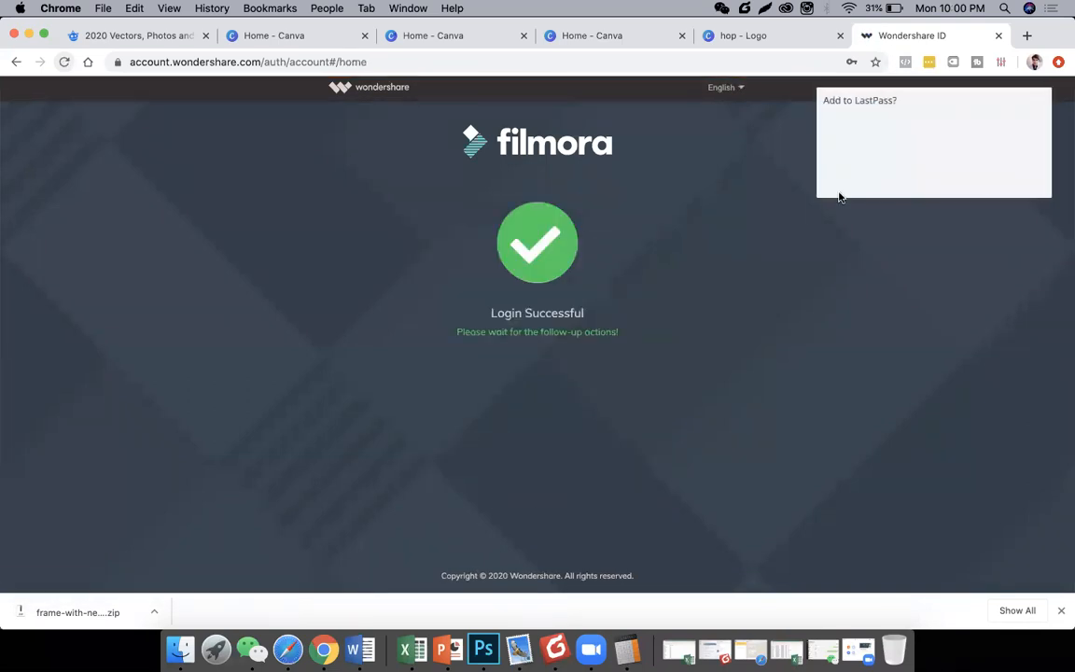
{"action": "left_click", "coordinate": [1012, 183]}
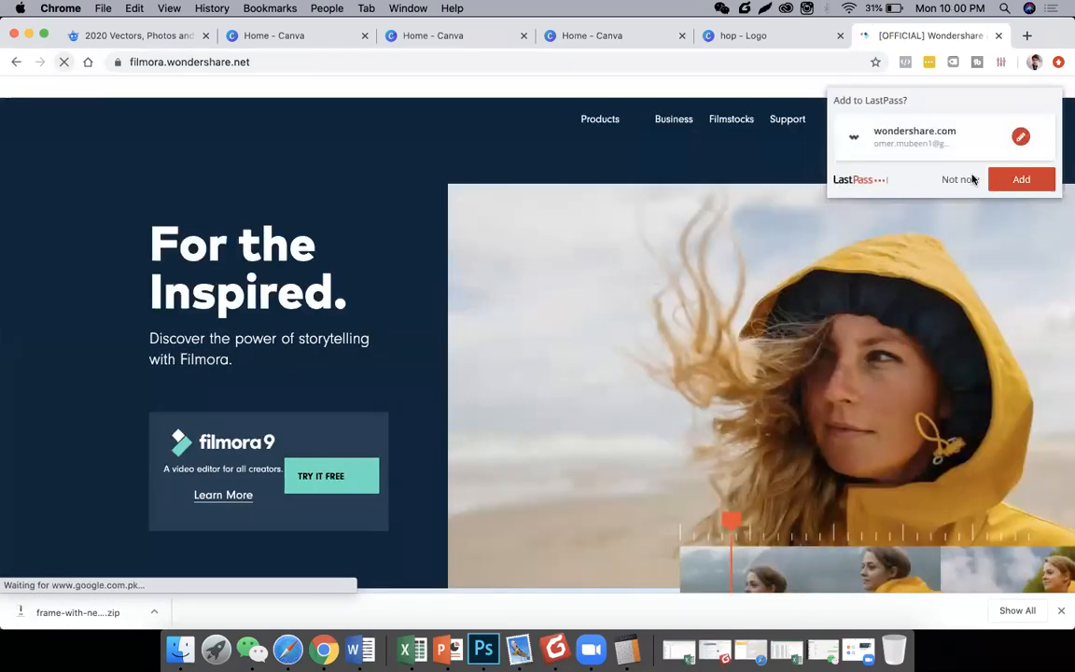
{"action": "left_click", "coordinate": [1004, 179]}
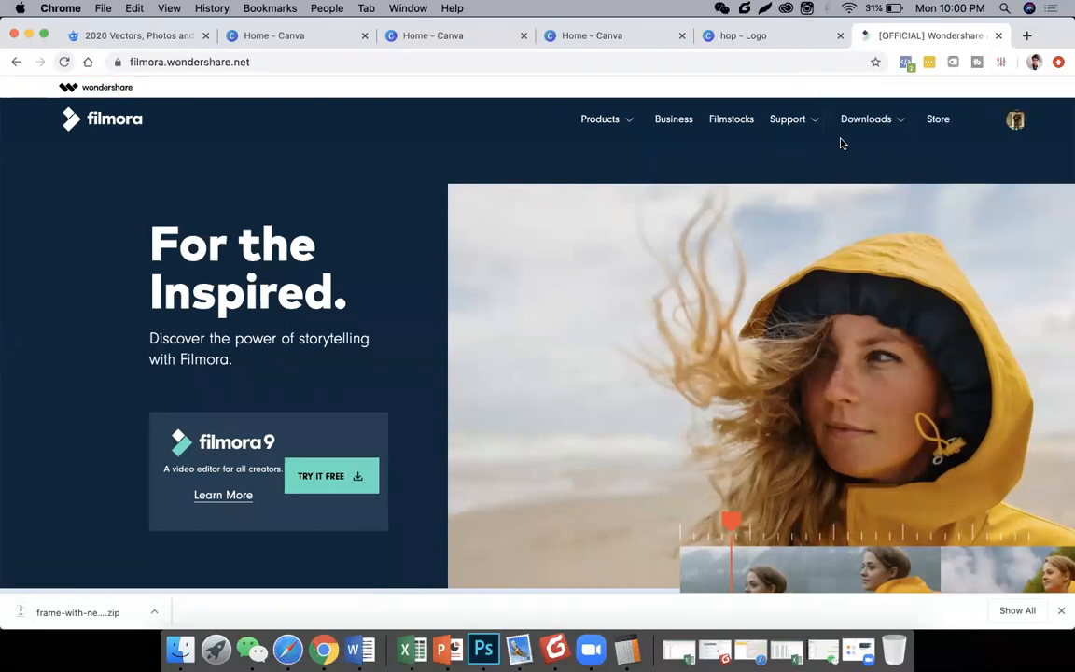
Download the free Filmora9 trial from the Filmora home page.
{"action": "mouse_move", "coordinate": [899, 145]}
{"action": "scroll", "coordinate": [339, 232], "scroll_direction": "down", "scroll_amount": 1}
{"action": "scroll", "coordinate": [341, 281], "scroll_direction": "down", "scroll_amount": 4}
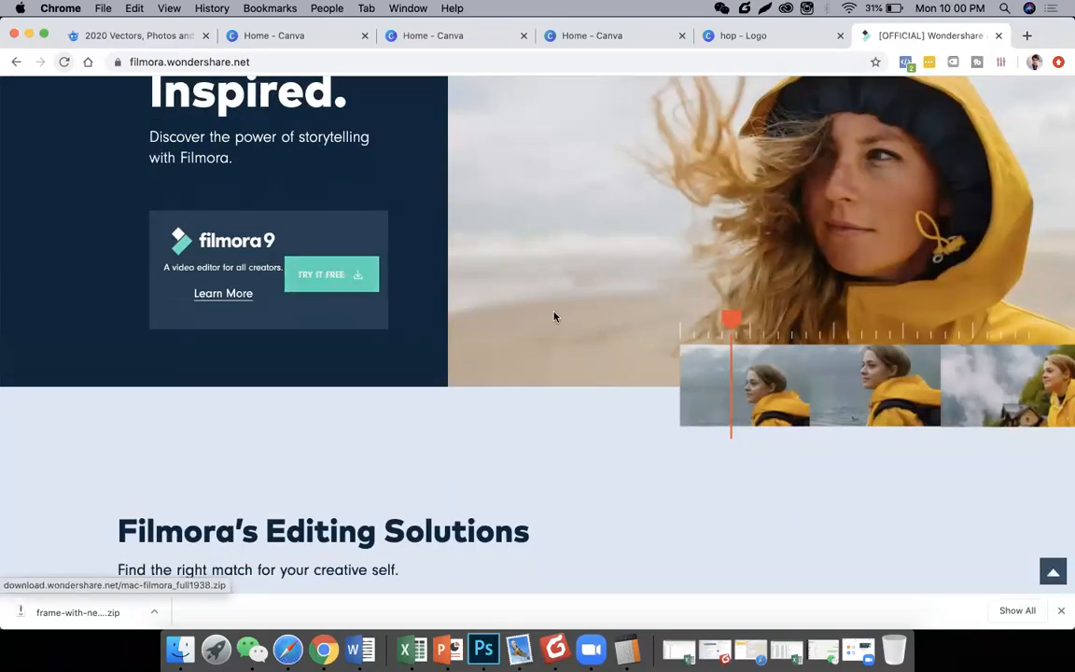
{"action": "scroll", "coordinate": [554, 316], "scroll_direction": "down", "scroll_amount": 4}
{"action": "scroll", "coordinate": [555, 316], "scroll_direction": "down", "scroll_amount": 6}
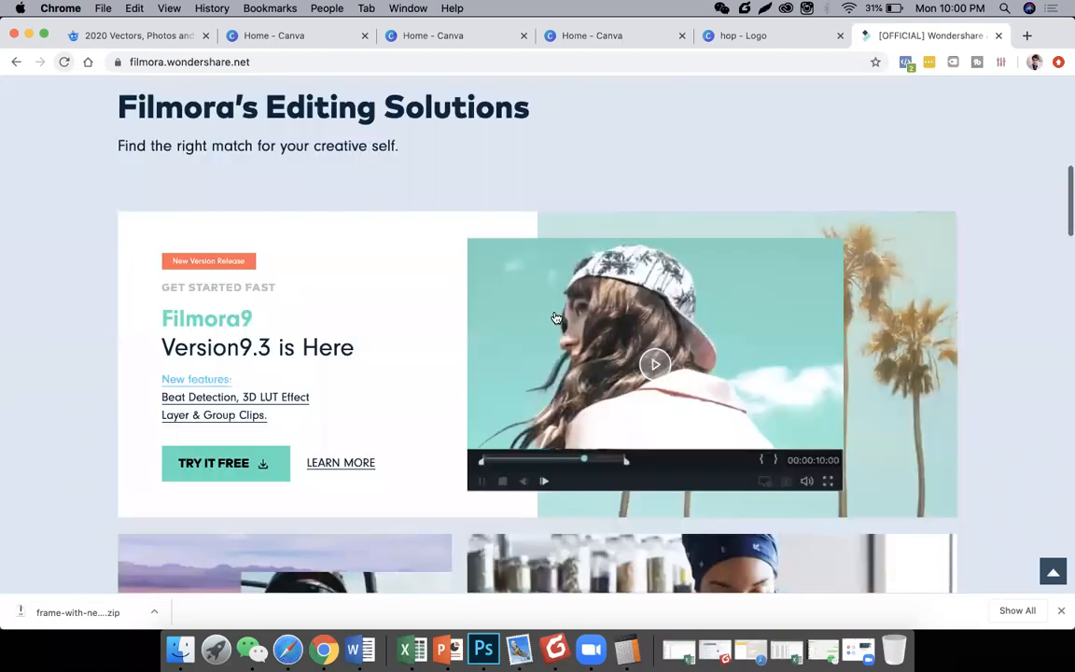
{"action": "scroll", "coordinate": [554, 316], "scroll_direction": "down", "scroll_amount": 5}
{"action": "scroll", "coordinate": [554, 315], "scroll_direction": "up", "scroll_amount": 15}
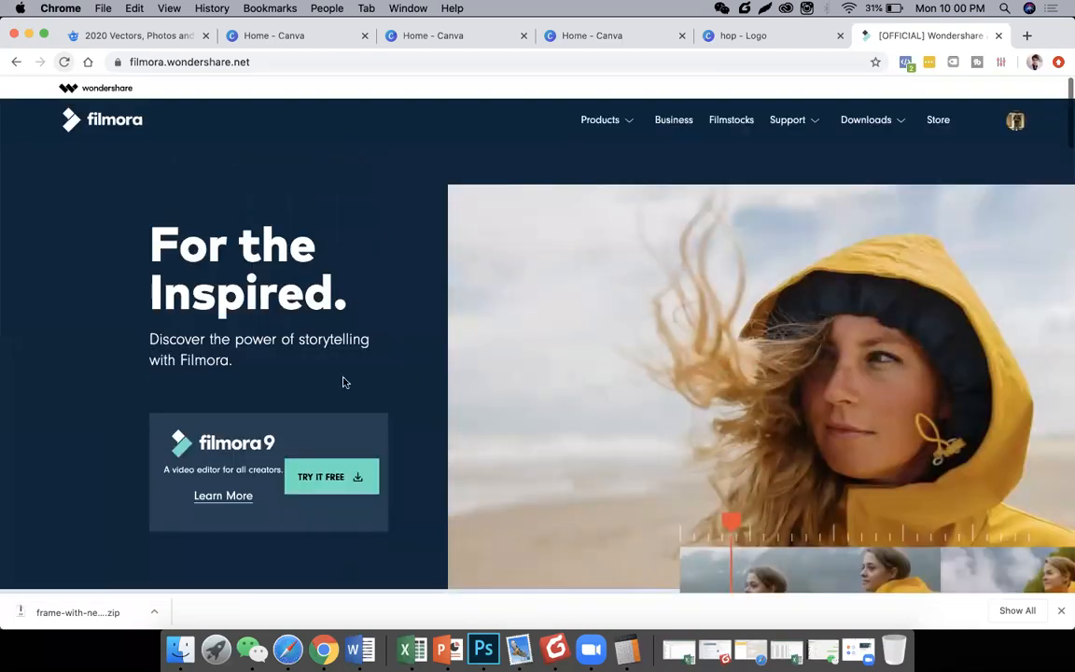
{"action": "scroll", "coordinate": [329, 331], "scroll_direction": "down", "scroll_amount": 3}
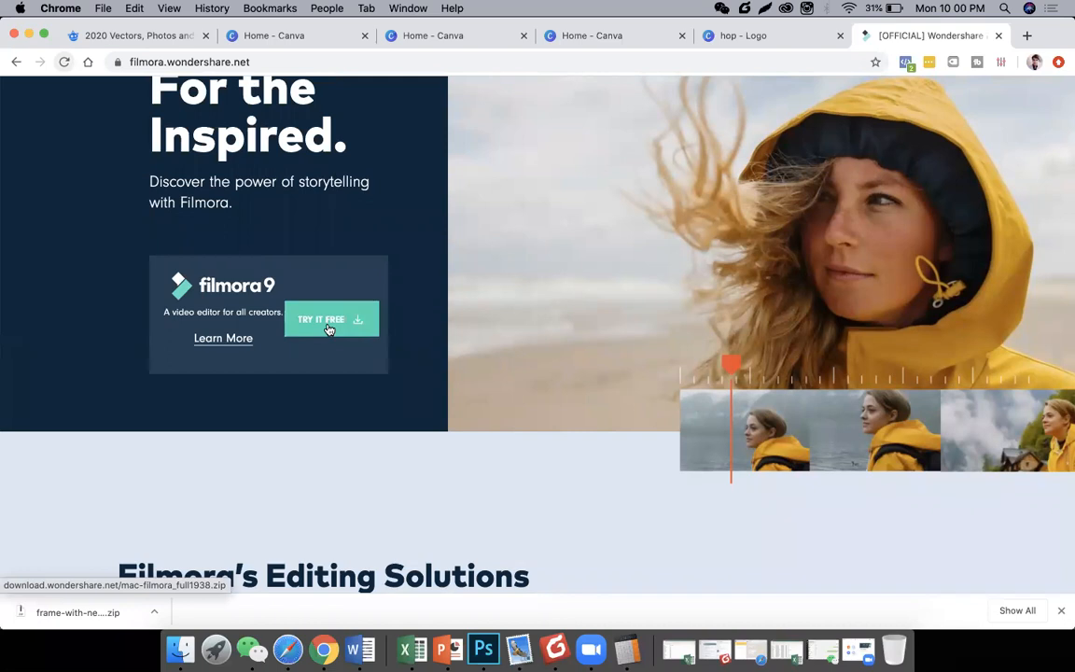
{"action": "left_click", "coordinate": [328, 330]}
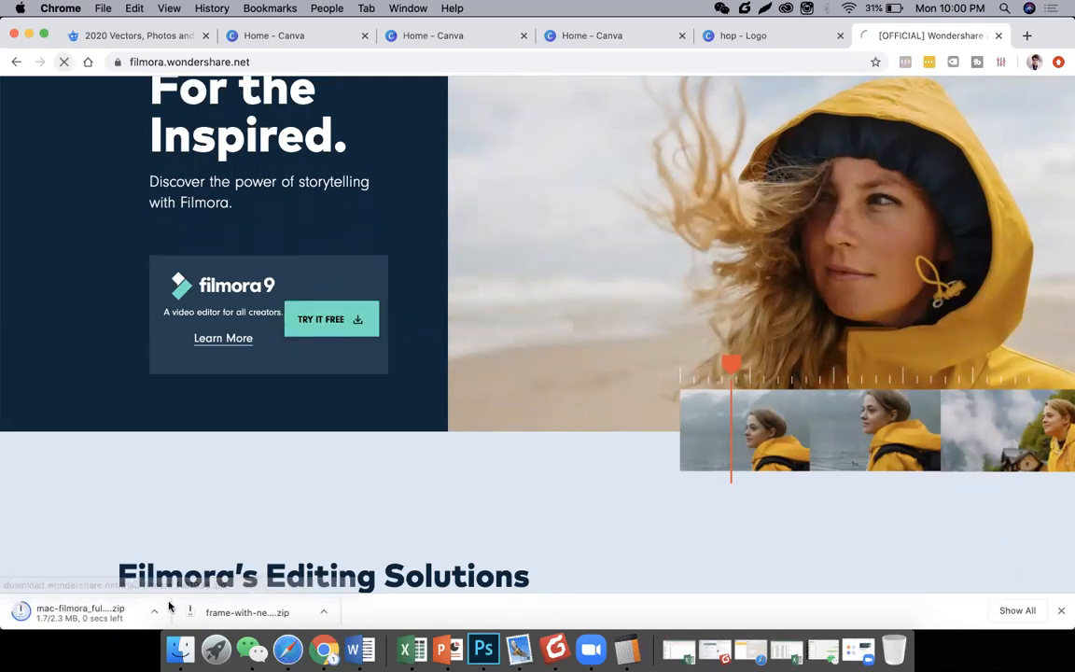
Look through the editing solutions and help sections of the Filmora home page.
{"action": "scroll", "coordinate": [389, 318], "scroll_direction": "down", "scroll_amount": 5}
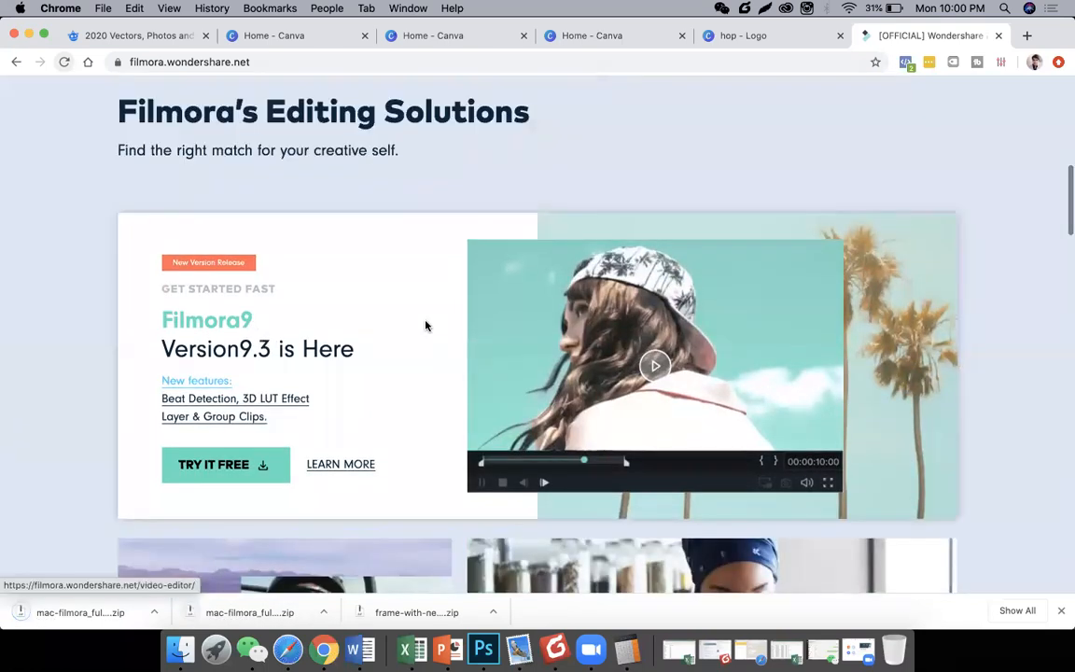
{"action": "scroll", "coordinate": [426, 325], "scroll_direction": "down", "scroll_amount": 3}
{"action": "scroll", "coordinate": [425, 325], "scroll_direction": "down", "scroll_amount": 5}
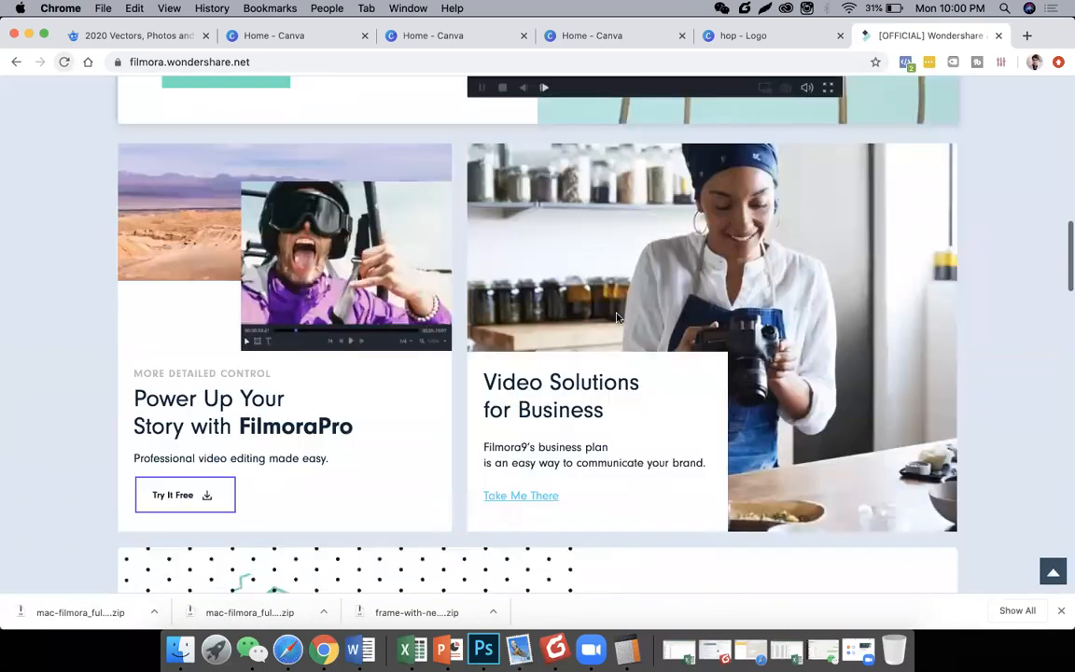
{"action": "scroll", "coordinate": [623, 340], "scroll_direction": "down", "scroll_amount": 6}
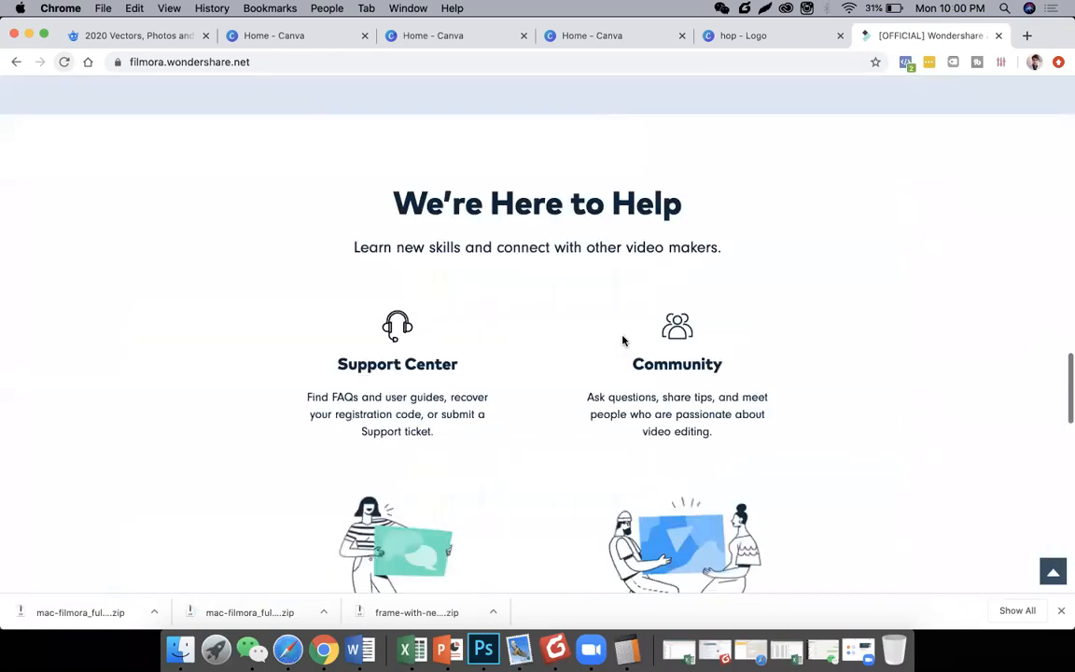
{"action": "scroll", "coordinate": [623, 341], "scroll_direction": "up", "scroll_amount": 7}
{"action": "scroll", "coordinate": [625, 342], "scroll_direction": "up", "scroll_amount": 10}
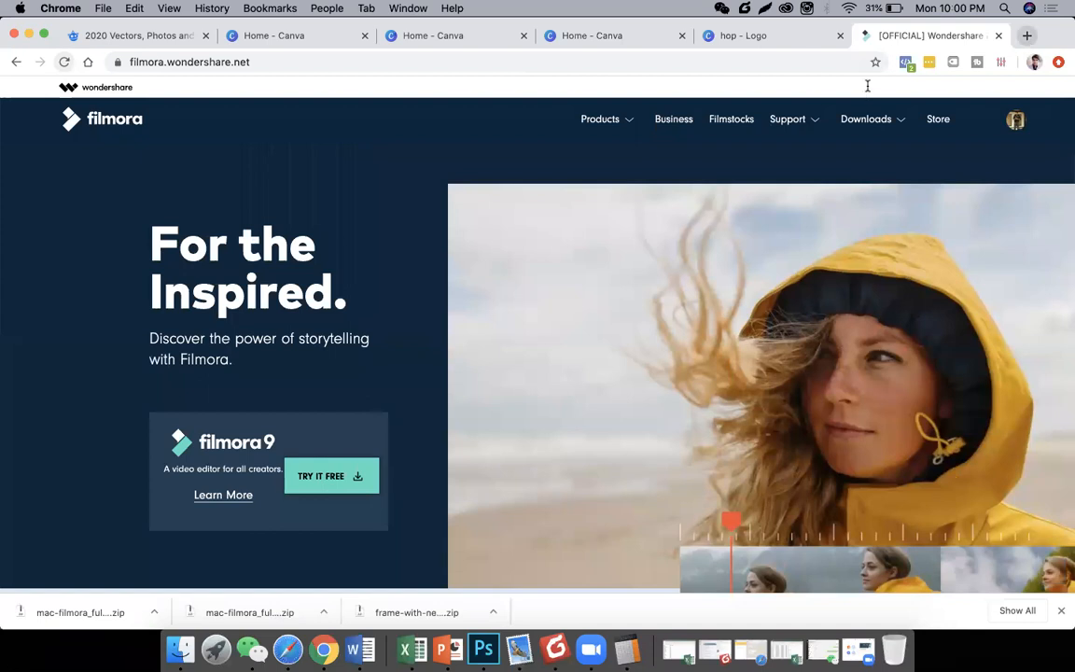
Search Google for "online movie maker" in a new tab and look through the listed sites.
{"action": "key", "text": "super+t"}
{"action": "type", "text": "onlin"}
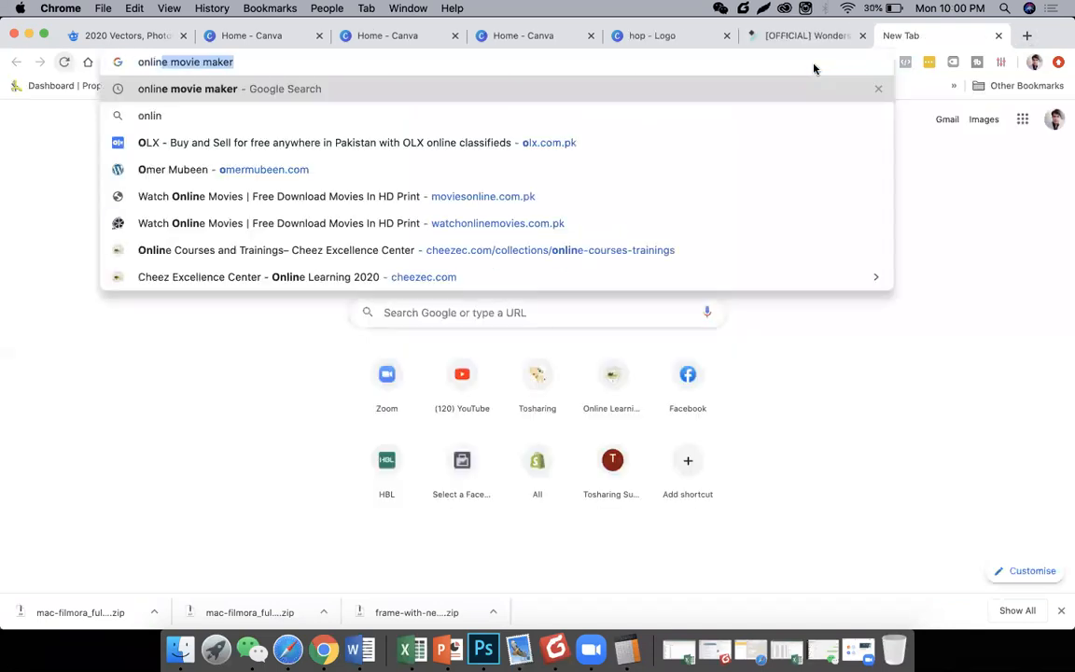
{"action": "type", "text": "e"}
{"action": "key", "text": "Right"}
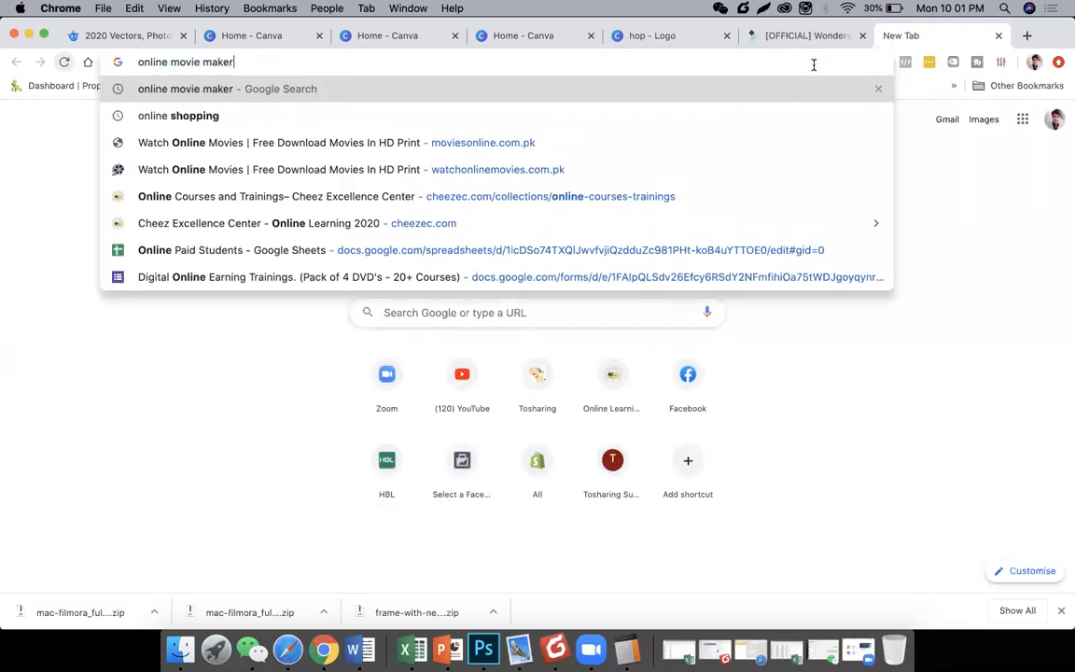
{"action": "key", "text": "Return"}
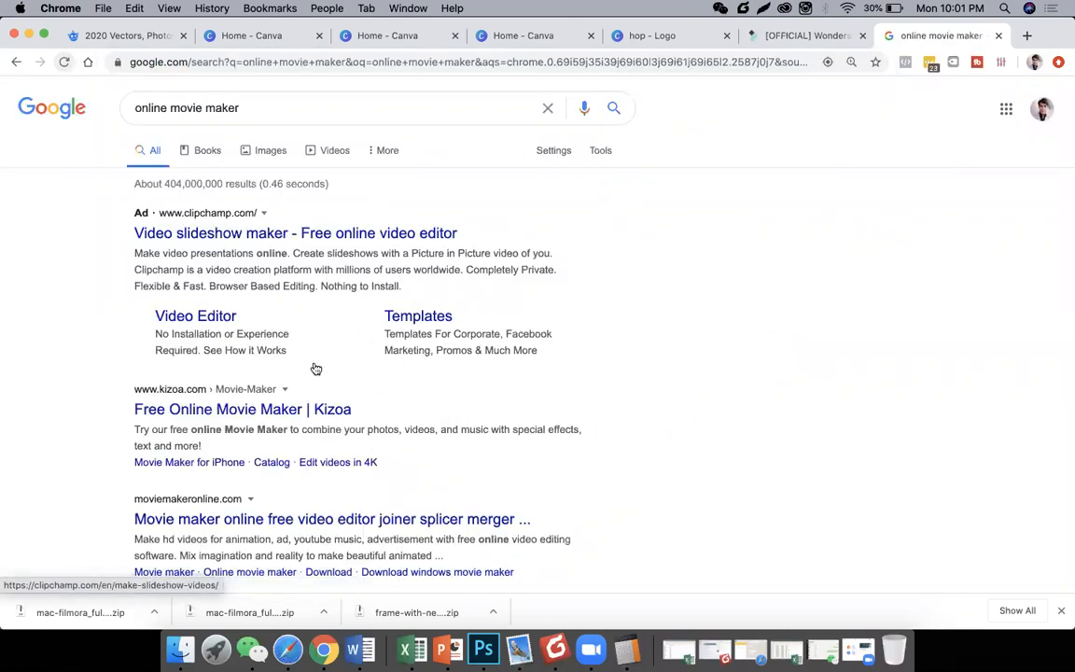
{"action": "scroll", "coordinate": [202, 397], "scroll_direction": "down", "scroll_amount": 5}
{"action": "scroll", "coordinate": [147, 356], "scroll_direction": "down", "scroll_amount": 15}
{"action": "scroll", "coordinate": [290, 336], "scroll_direction": "up", "scroll_amount": 7}
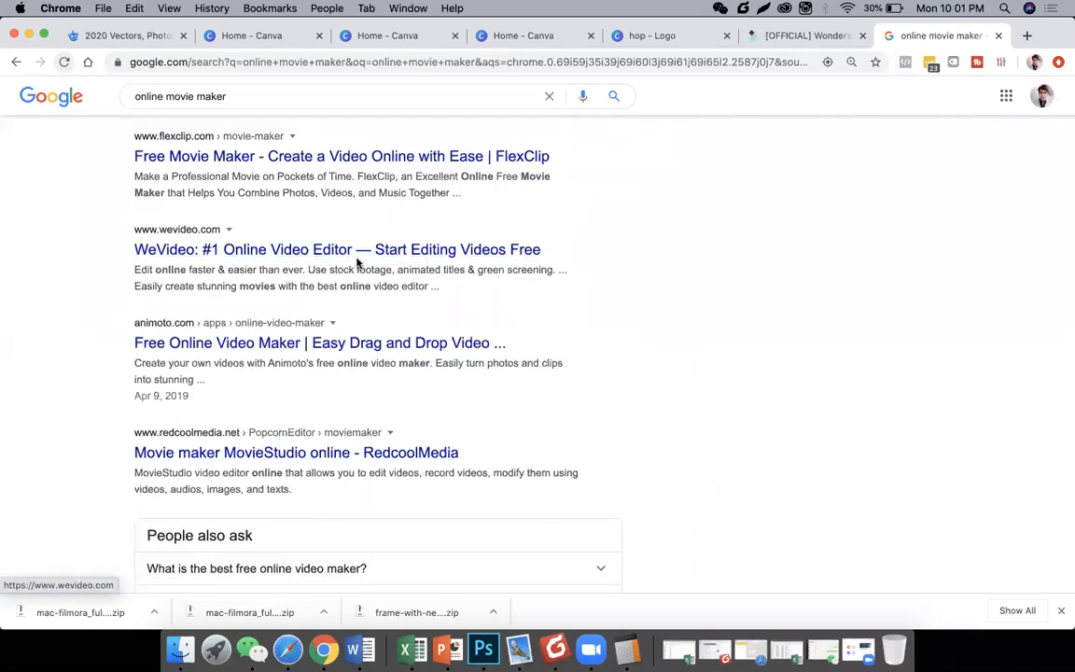
{"action": "scroll", "coordinate": [308, 250], "scroll_direction": "up", "scroll_amount": 2}
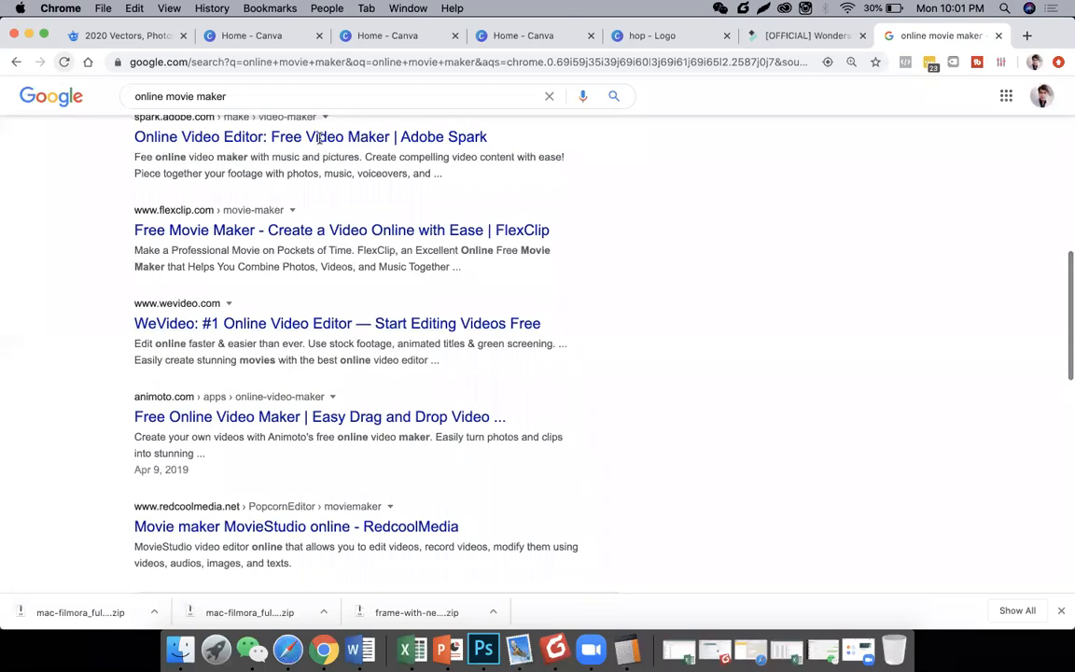
{"action": "scroll", "coordinate": [319, 138], "scroll_direction": "up", "scroll_amount": 10}
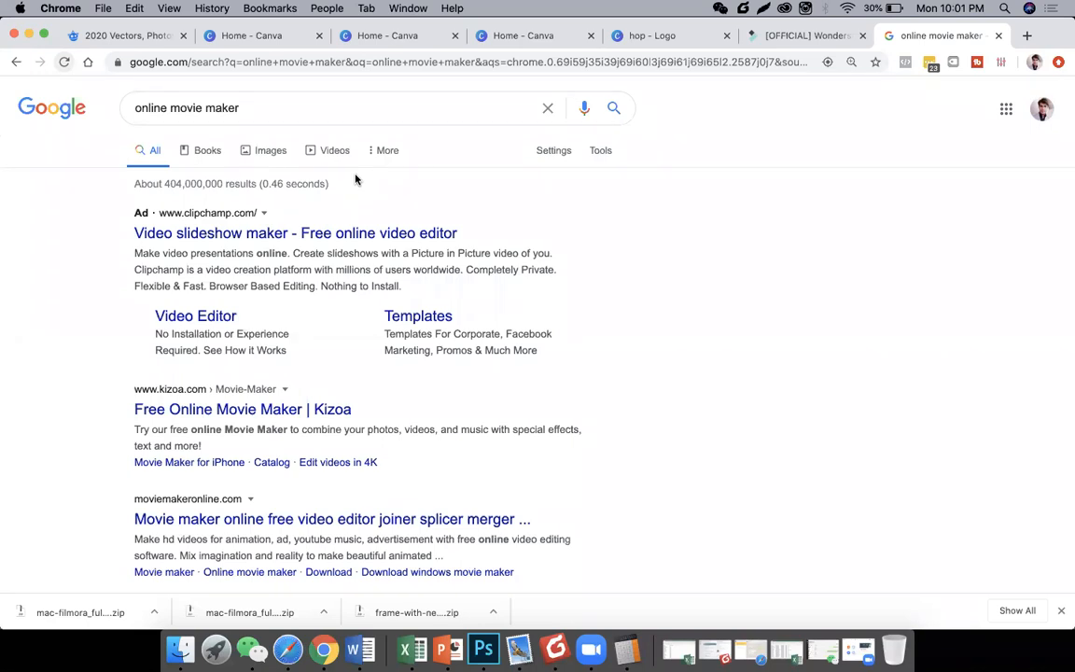
Switch to Photoshop and delete the Frame and Shadow Frame layers, clearing the picture frame and its shadow from the 2020 mockup.
{"action": "left_click", "coordinate": [482, 643]}
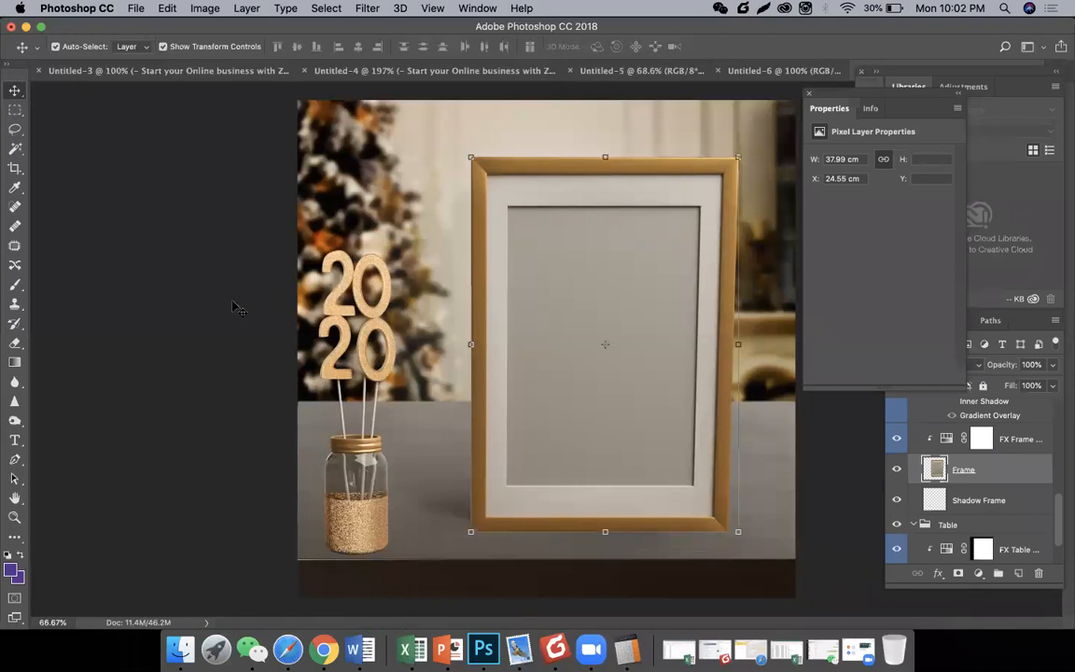
{"action": "key", "text": "Delete"}
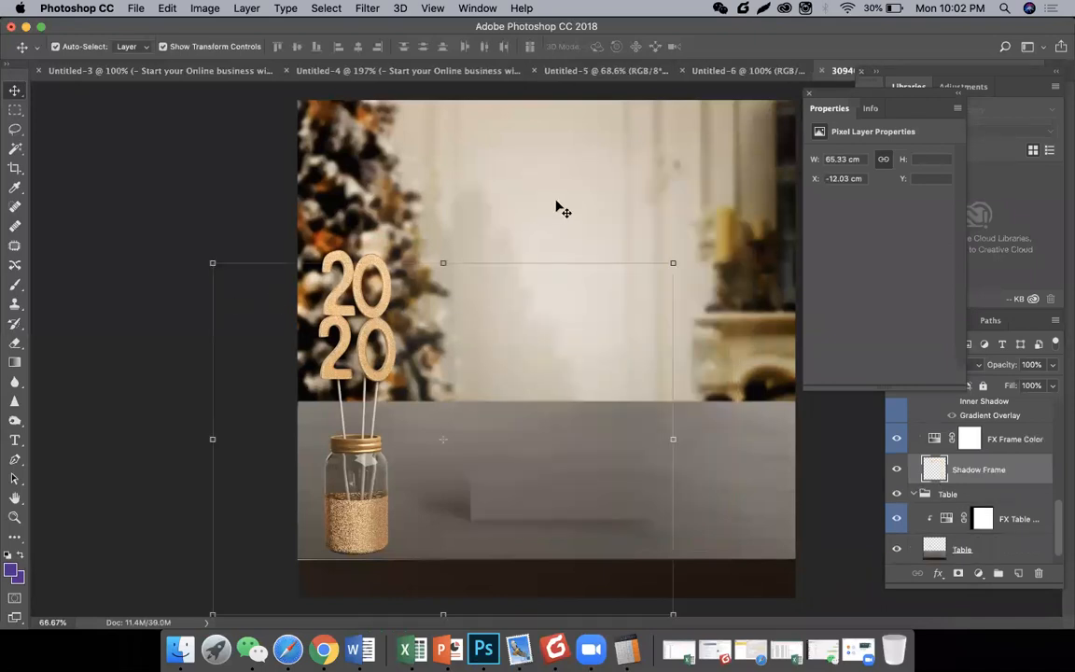
{"action": "key", "text": "Delete"}
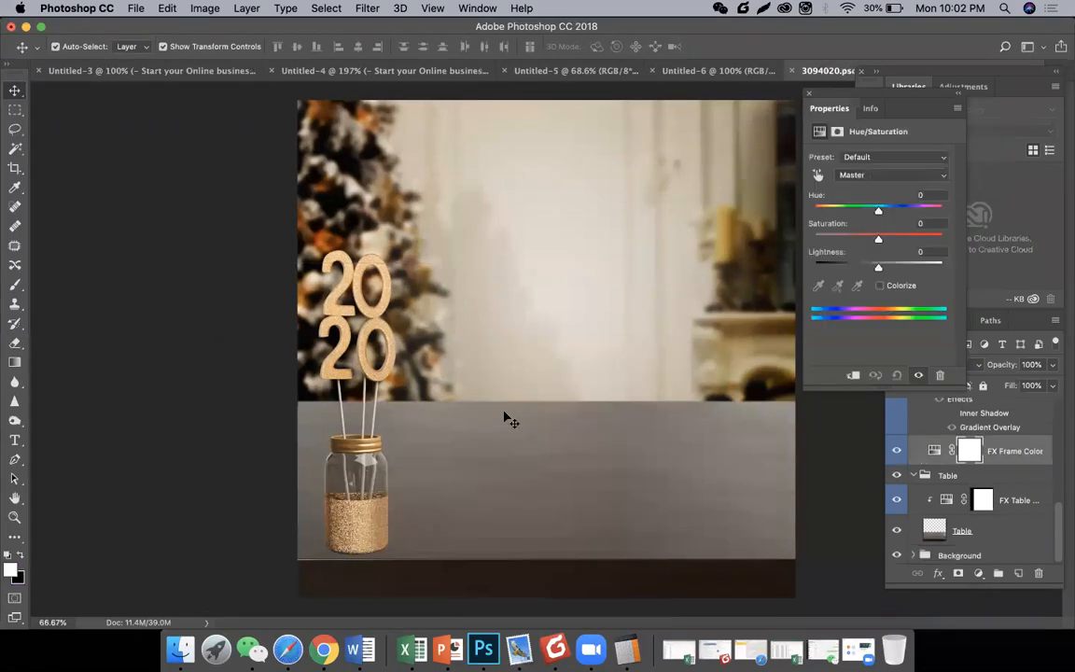
{"action": "key", "text": "Delete"}
{"action": "key", "text": "Delete"}
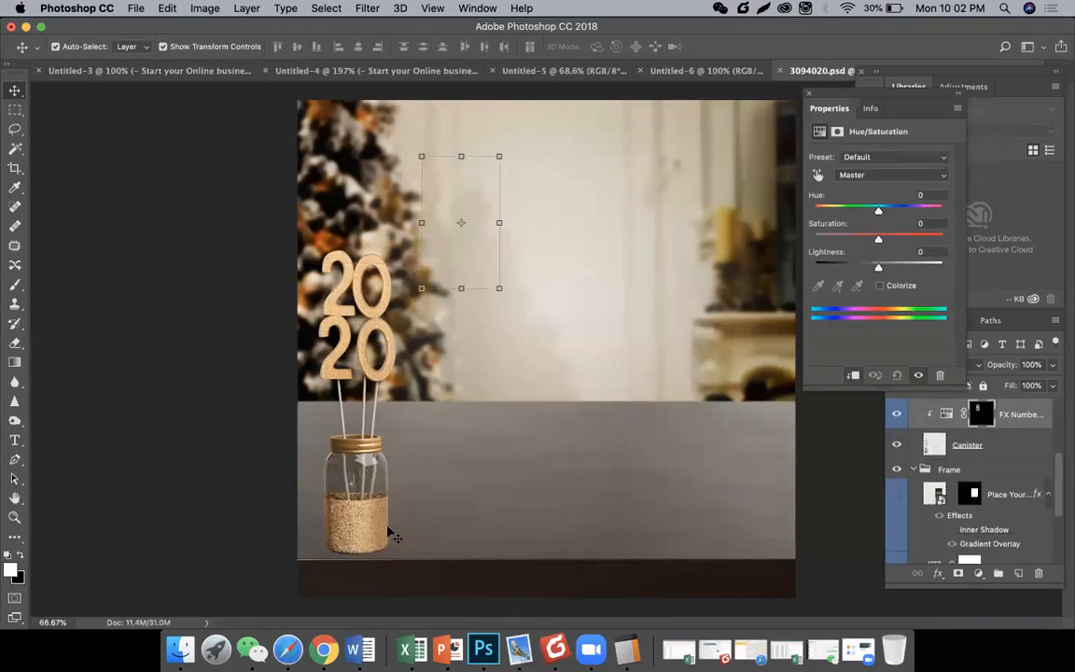
Delete the 2020 number layers and the glitter jar from the Christmas mockup, clearing the table.
{"action": "key", "text": "Delete"}
{"action": "key", "text": "Delete"}
{"action": "key", "text": "Delete"}
{"action": "key", "text": "Delete"}
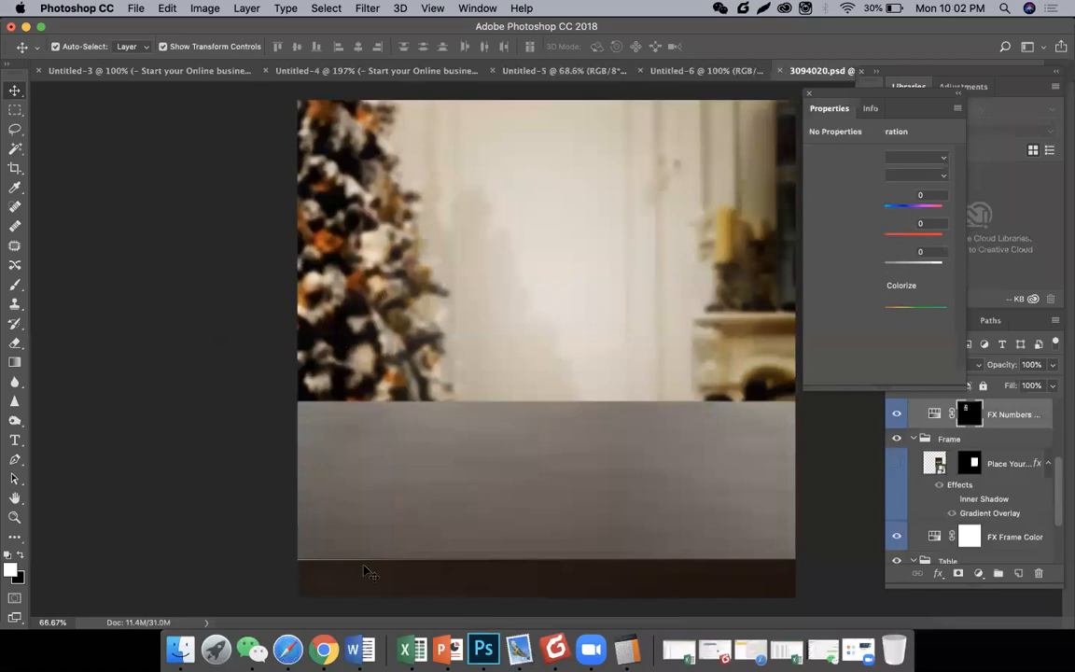
{"action": "left_click", "coordinate": [365, 568]}
{"action": "left_click", "coordinate": [170, 431]}
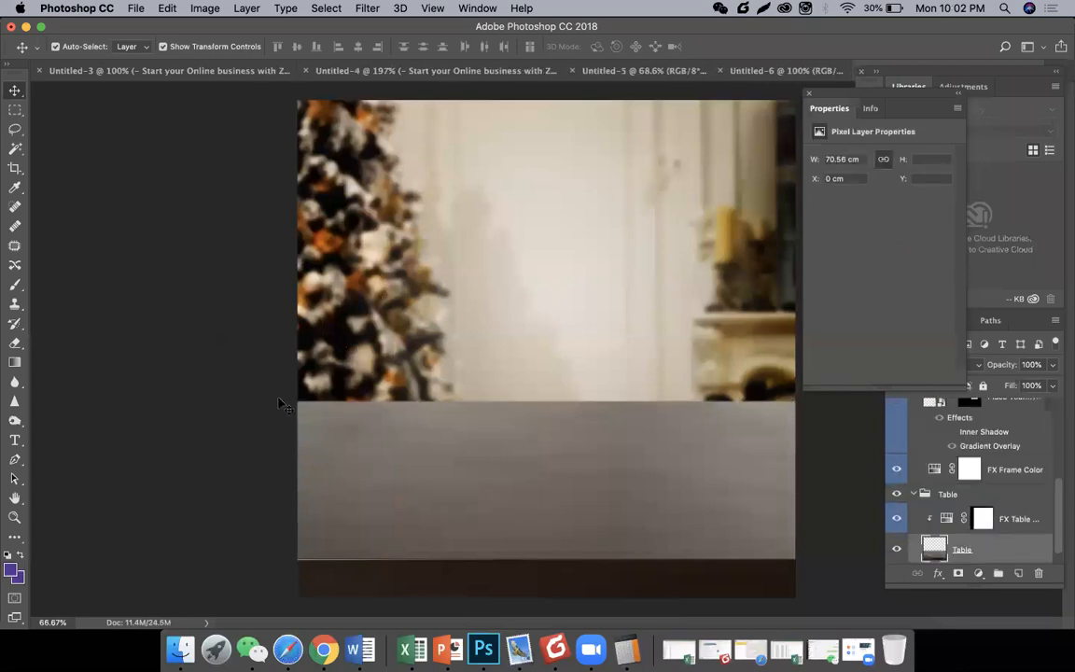
Delete the Place Your Design layer together with its effects, keeping only the FX background layer.
{"action": "key", "text": "super+minus"}
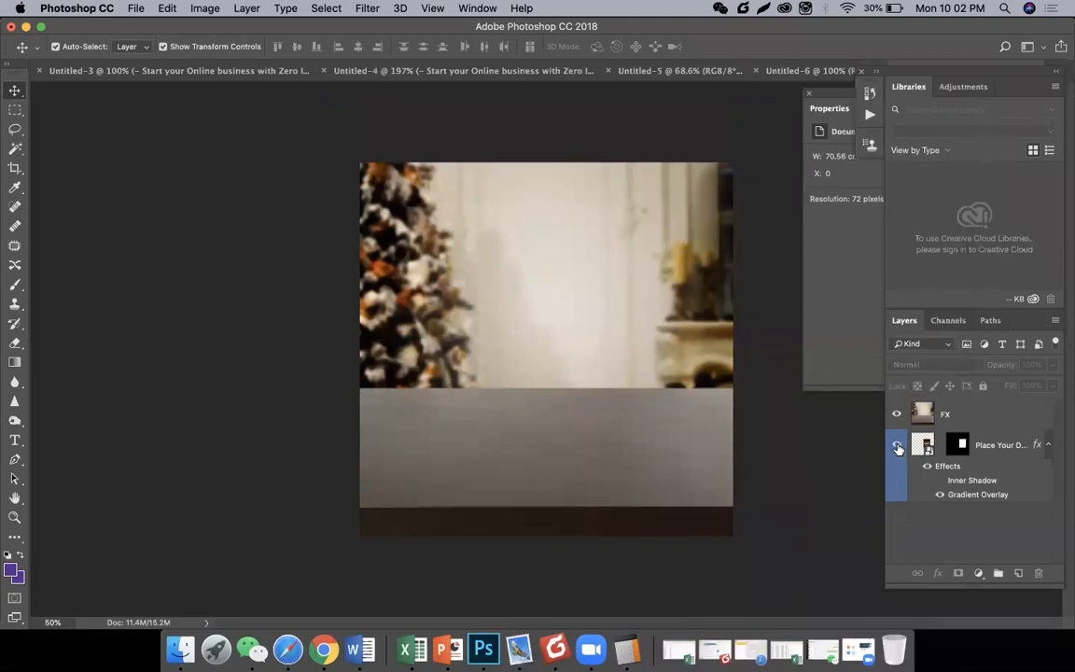
{"action": "left_click_drag", "start_coordinate": [903, 472], "coordinate": [1039, 574]}
{"action": "left_click", "coordinate": [867, 522]}
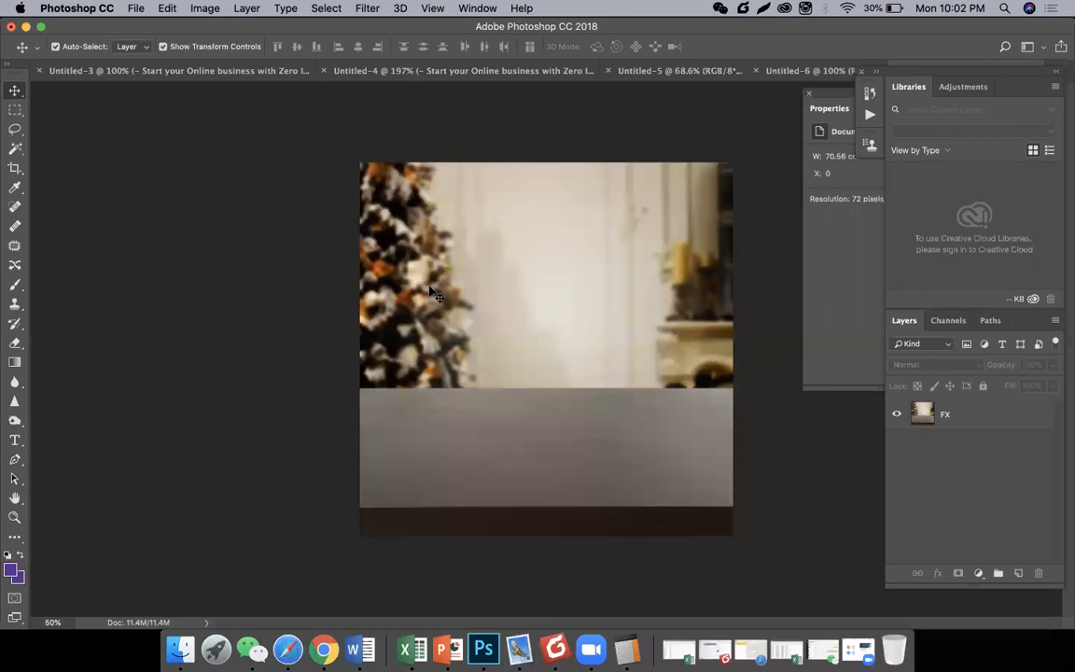
Switch to Chrome and open the tosharing.com store in the current tab.
{"action": "left_click", "coordinate": [323, 646]}
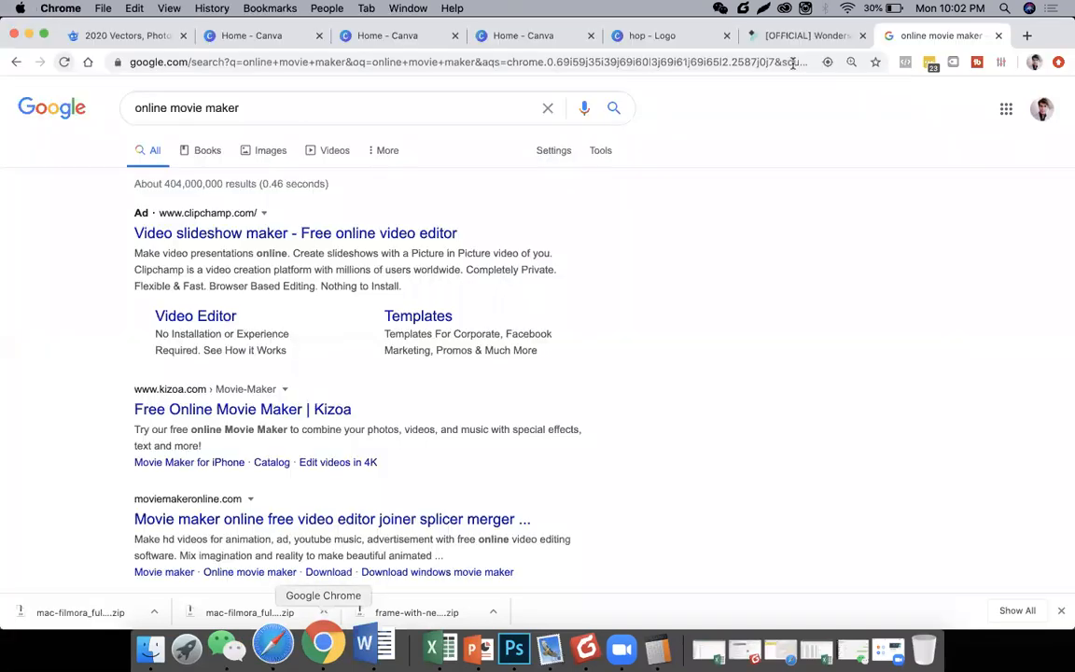
{"action": "left_click", "coordinate": [792, 63]}
{"action": "type", "text": "t"}
{"action": "key", "text": "Return"}
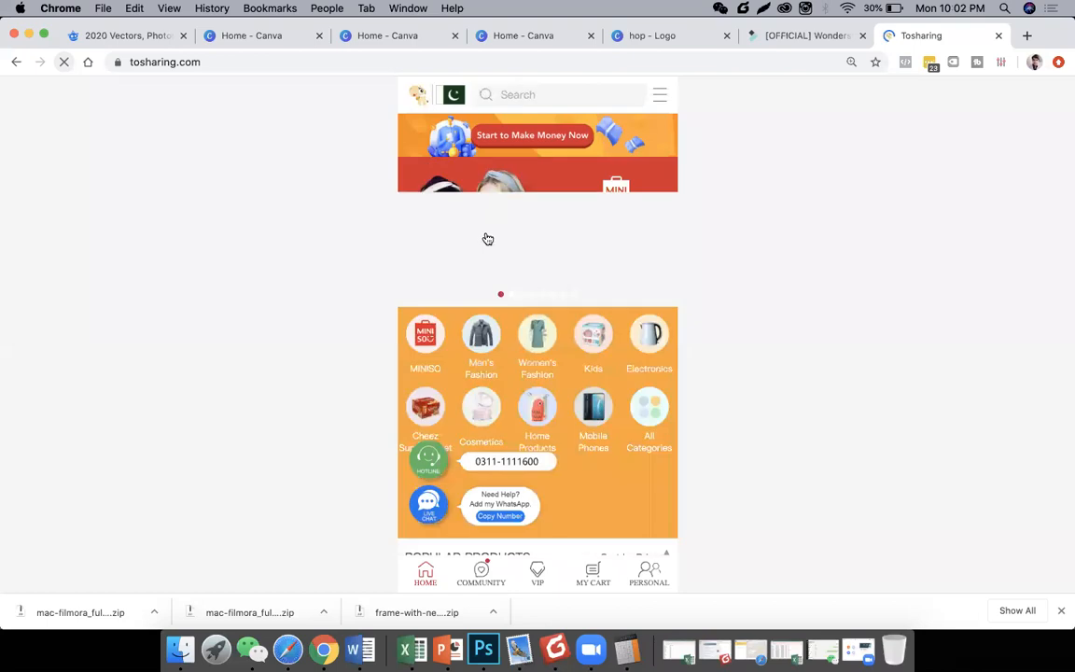
Browse the Men's Fashion shoes category and open the product page for "Autumn new Korean comfortable shoes casual".
{"action": "left_click", "coordinate": [480, 336]}
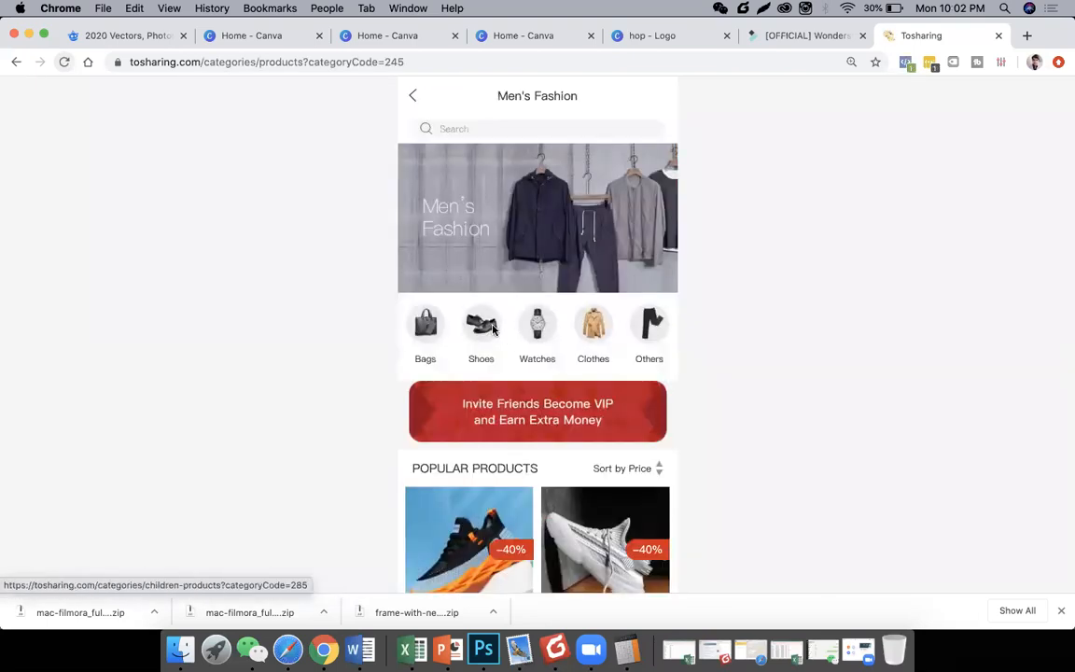
{"action": "left_click", "coordinate": [492, 326]}
{"action": "scroll", "coordinate": [632, 327], "scroll_direction": "down", "scroll_amount": 1}
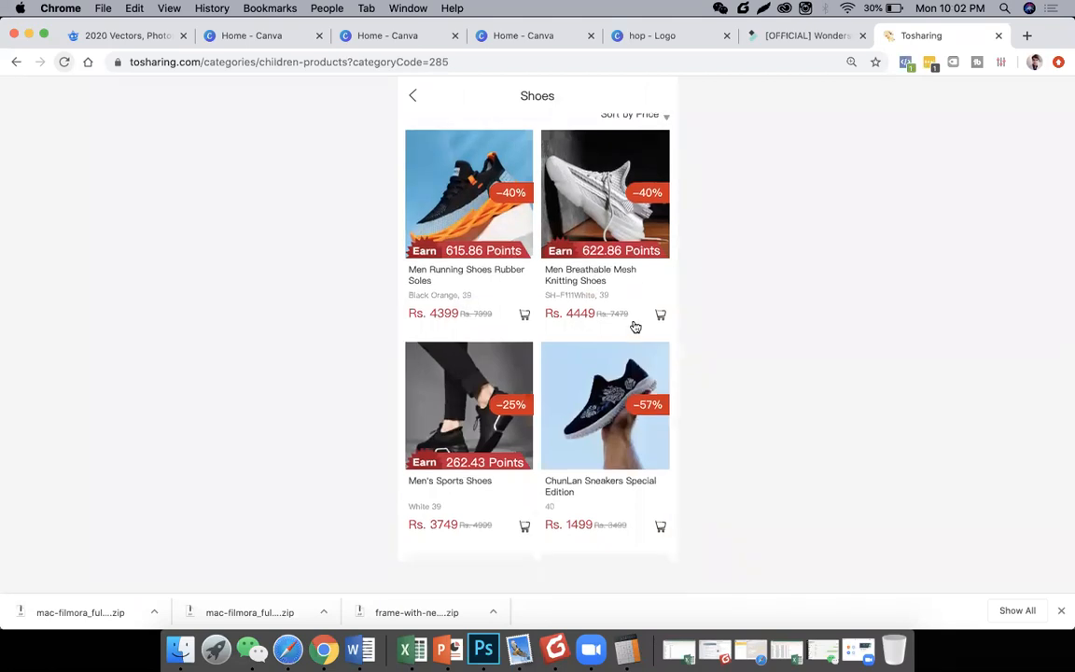
{"action": "scroll", "coordinate": [634, 327], "scroll_direction": "down", "scroll_amount": 10}
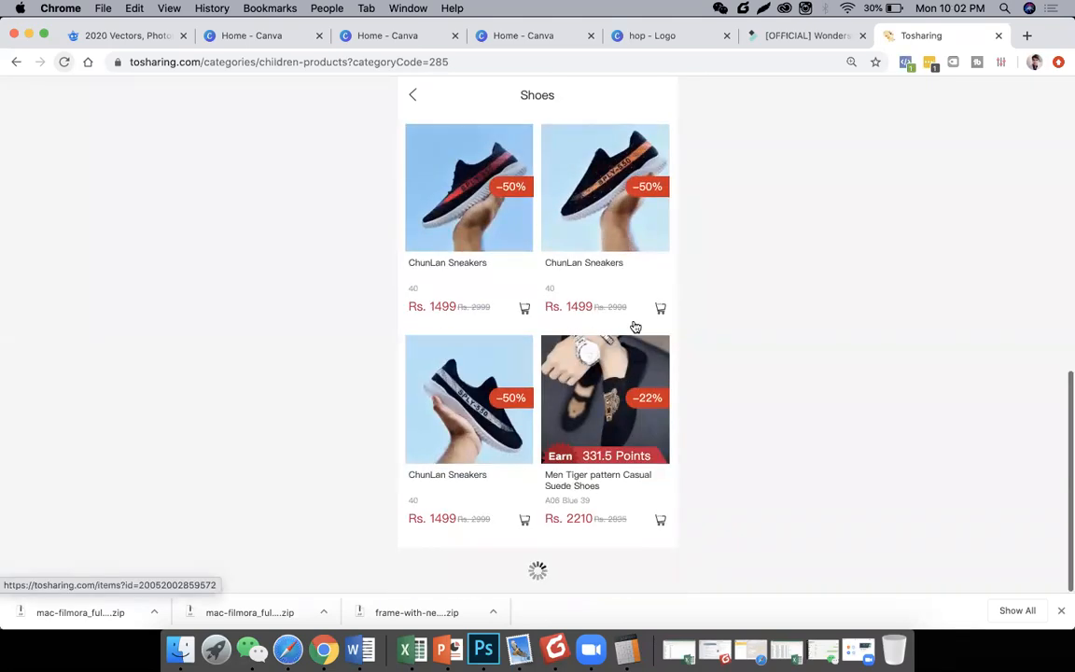
{"action": "scroll", "coordinate": [634, 326], "scroll_direction": "down", "scroll_amount": 10}
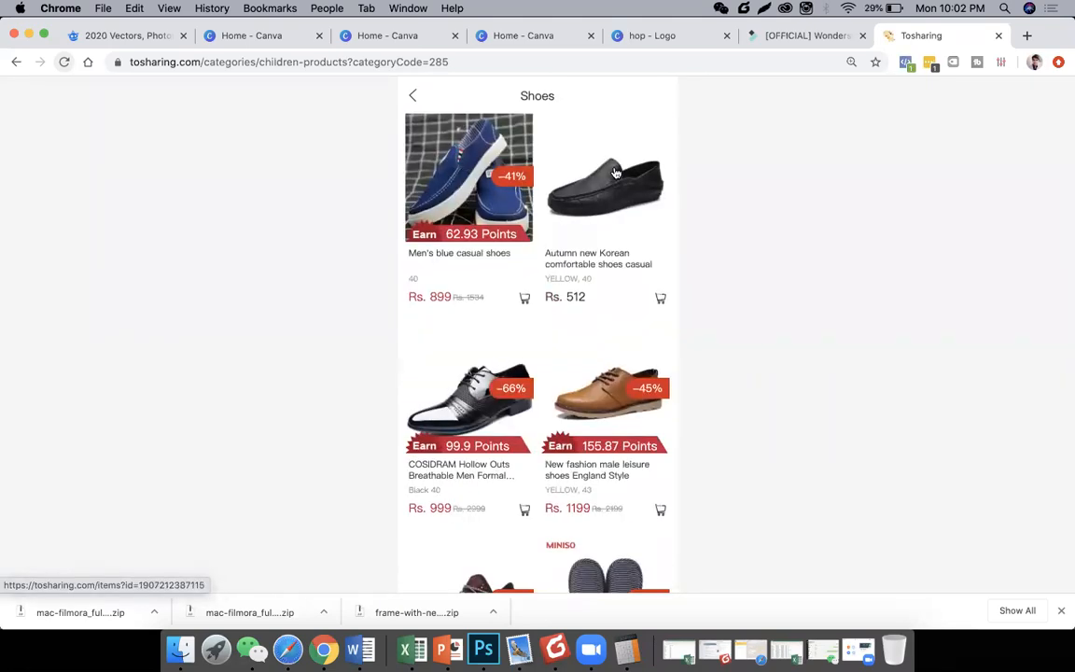
{"action": "left_click", "coordinate": [554, 154]}
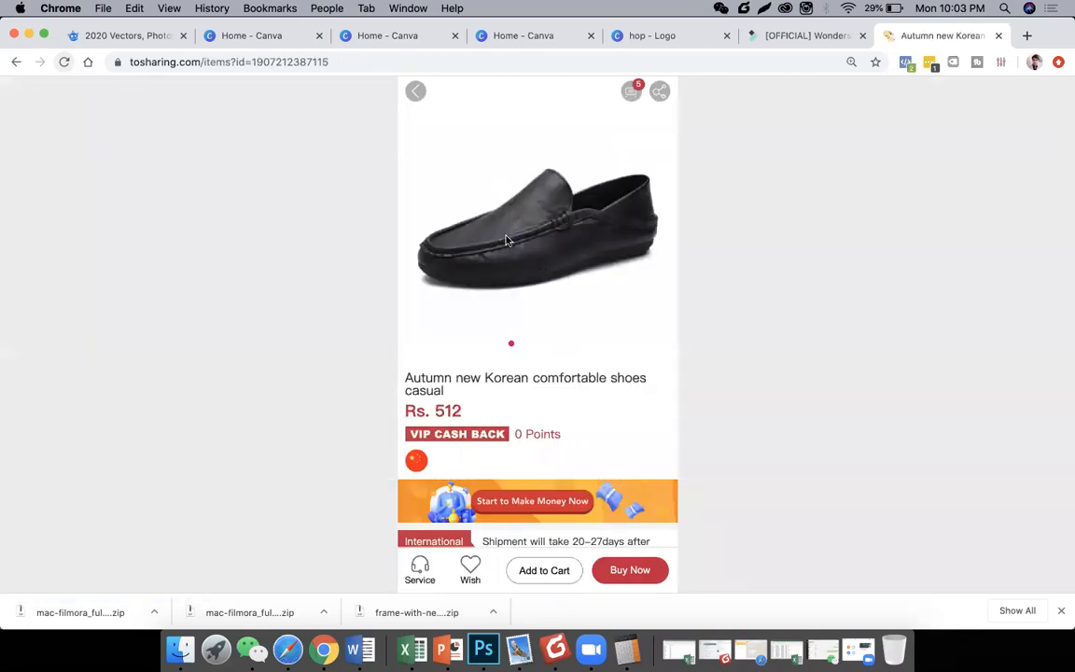
Copy the black loafer product image and paste it into the Christmas background document in Photoshop as a new layer.
{"action": "right_click", "coordinate": [505, 239]}
{"action": "left_click", "coordinate": [616, 267]}
{"action": "key", "text": "super+Tab"}
{"action": "key", "text": "super+v"}
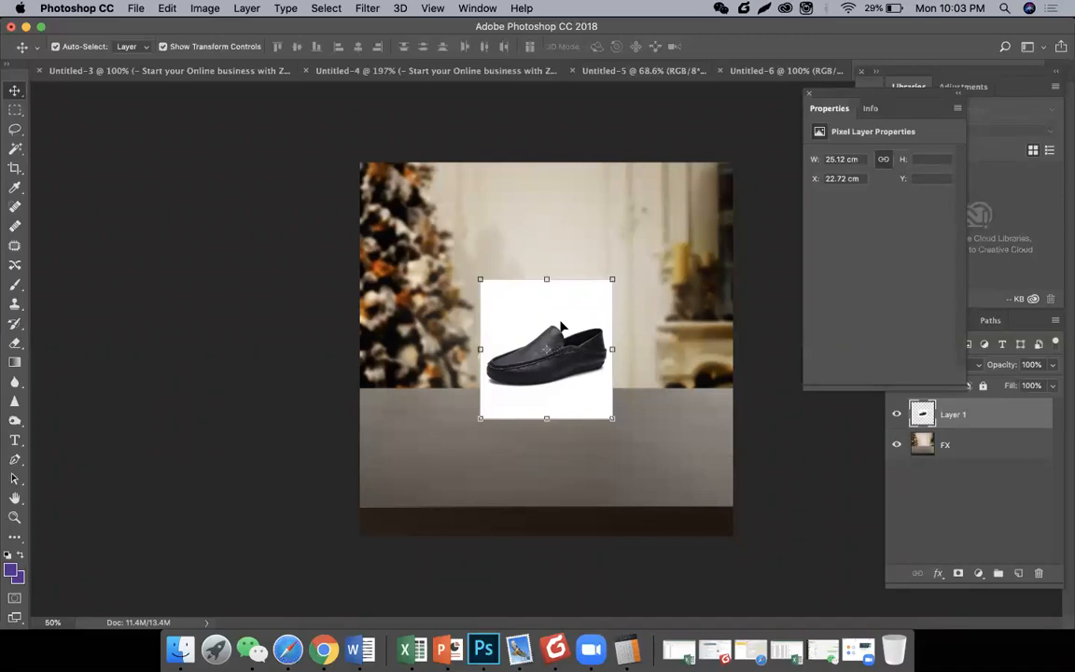
{"action": "key", "text": "super+equal"}
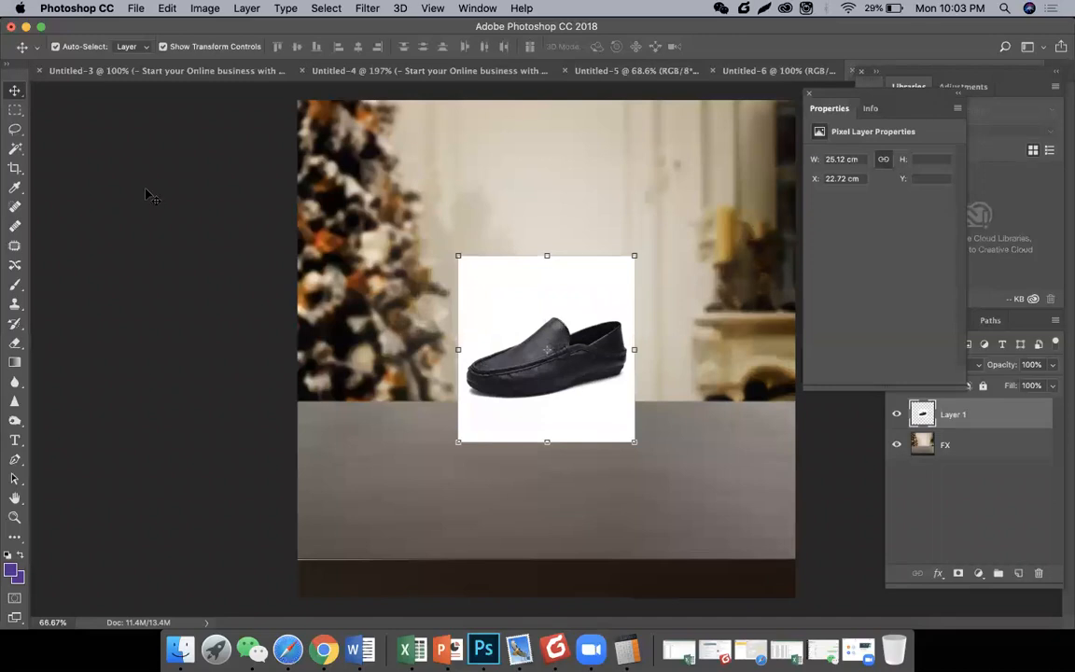
Remove the white background around the loafer using the Magic Wand at tolerance 10, and clear the selection.
{"action": "left_click", "coordinate": [17, 150]}
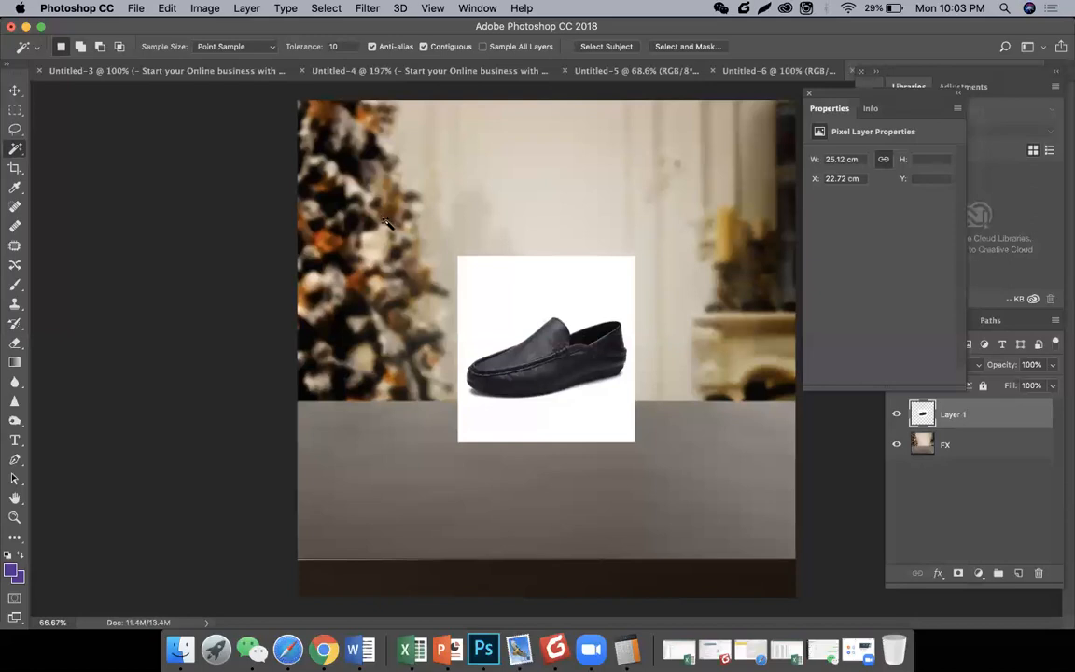
{"action": "left_click", "coordinate": [487, 285]}
{"action": "key", "text": "Delete"}
{"action": "key", "text": "d"}
{"action": "key", "text": "super+d"}
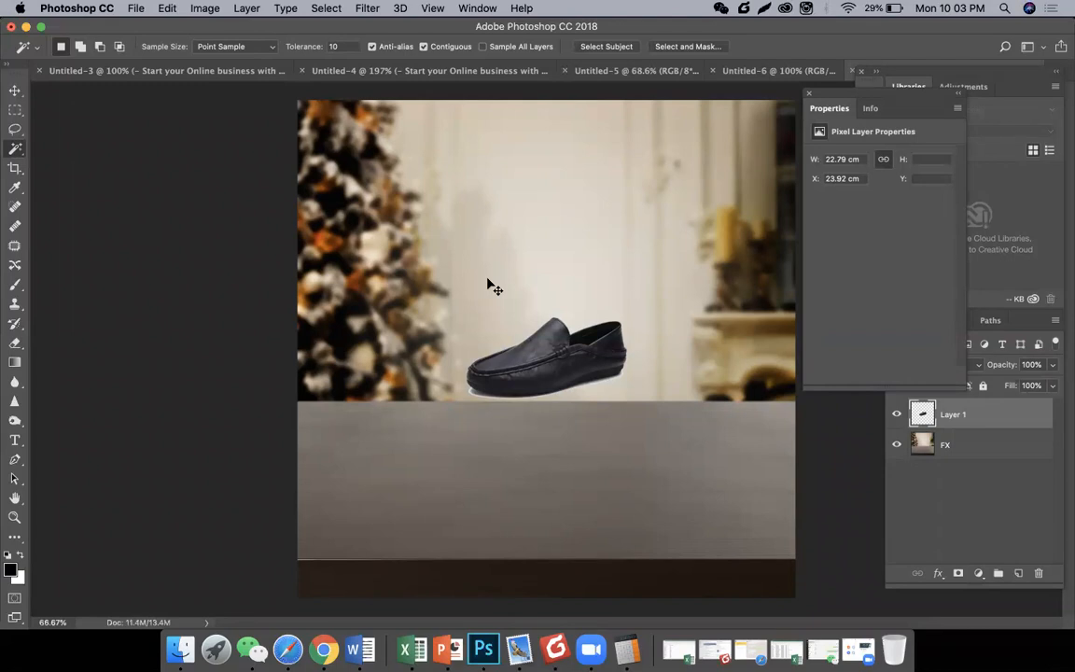
Examine the loafer's cut-out edge at 300% to 500% magnification, especially the area beneath the sole.
{"action": "key", "text": "super+equal"}
{"action": "key", "text": "super+equal"}
{"action": "key", "text": "super+equal"}
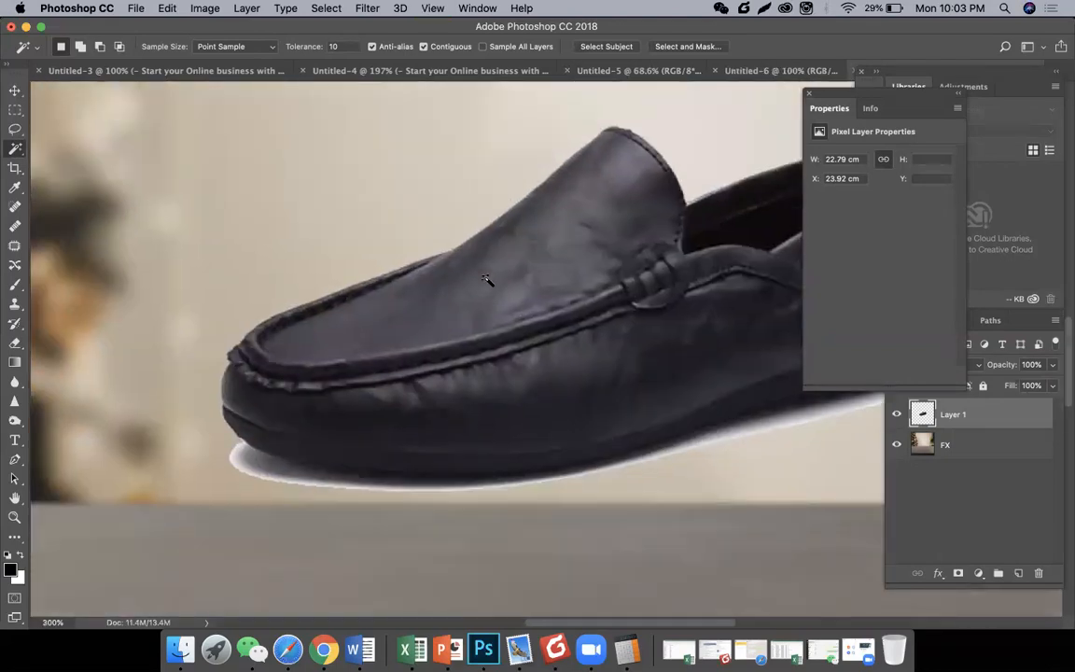
{"action": "scroll", "coordinate": [457, 387], "scroll_direction": "left", "scroll_amount": 5}
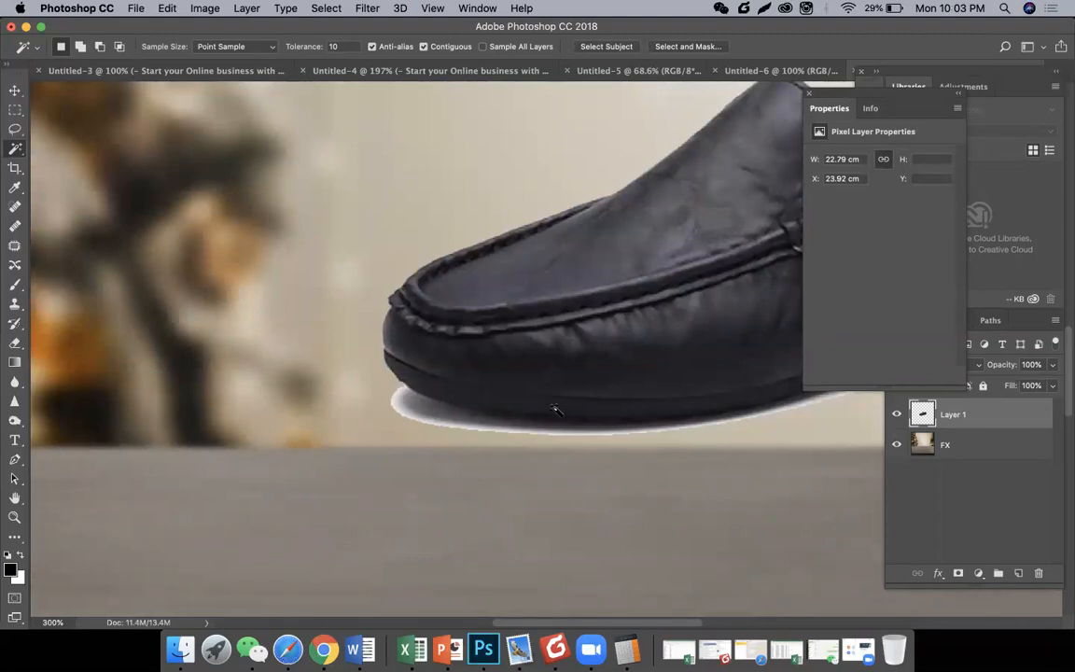
{"action": "scroll", "coordinate": [552, 409], "scroll_direction": "right", "scroll_amount": 5}
{"action": "scroll", "coordinate": [547, 409], "scroll_direction": "left", "scroll_amount": 6}
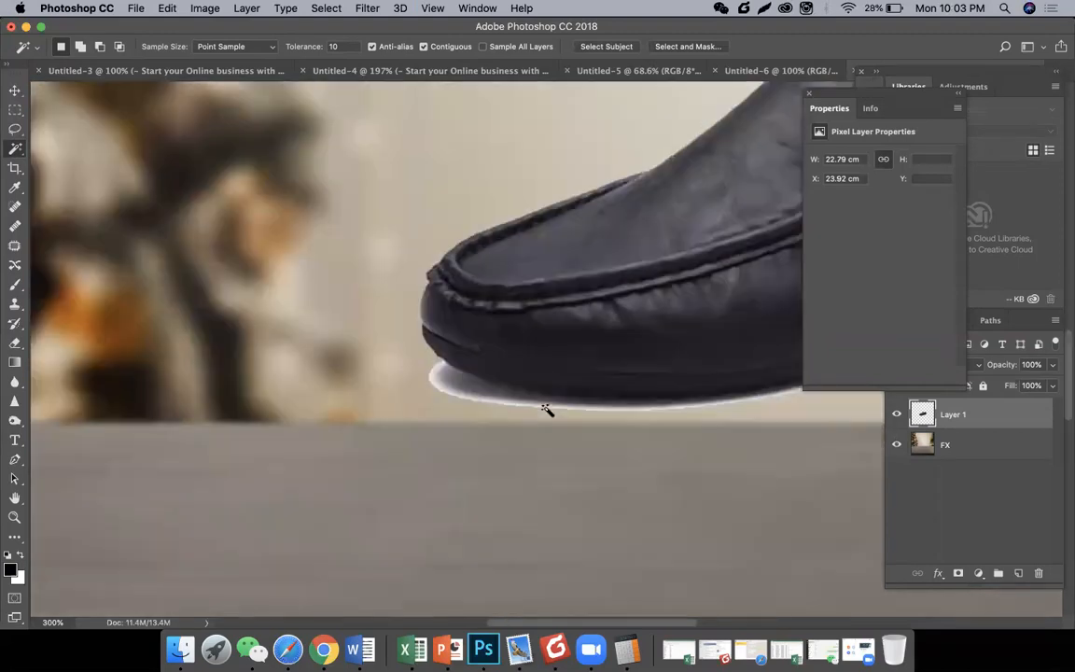
{"action": "scroll", "coordinate": [547, 409], "scroll_direction": "up", "scroll_amount": 2}
{"action": "key", "text": "super+equal"}
{"action": "key", "text": "super+equal"}
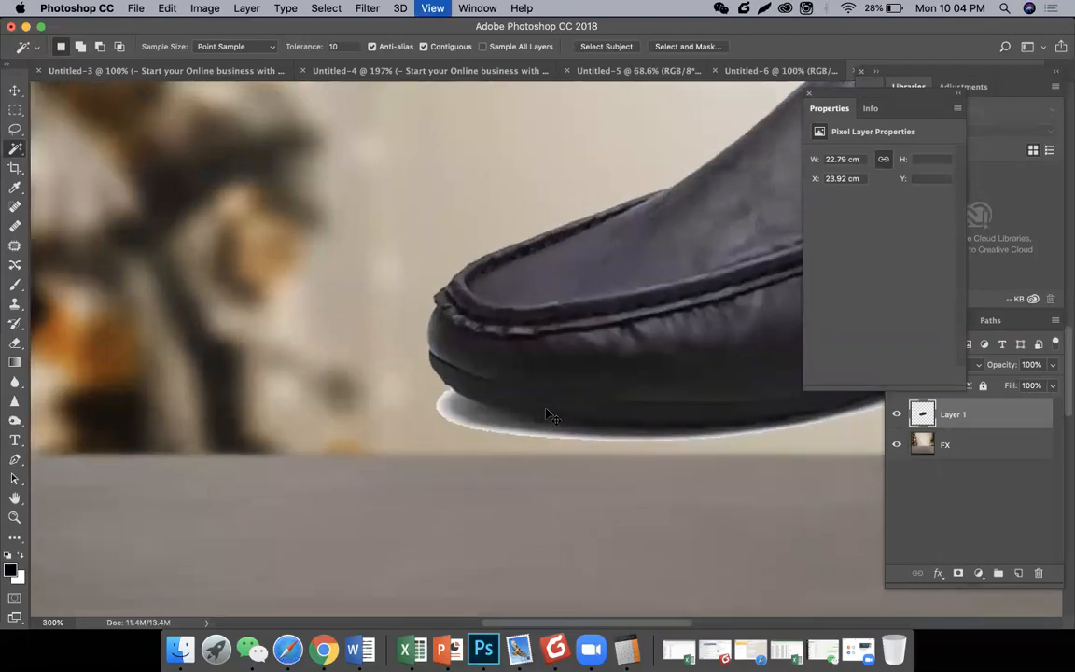
{"action": "key", "text": "Tab"}
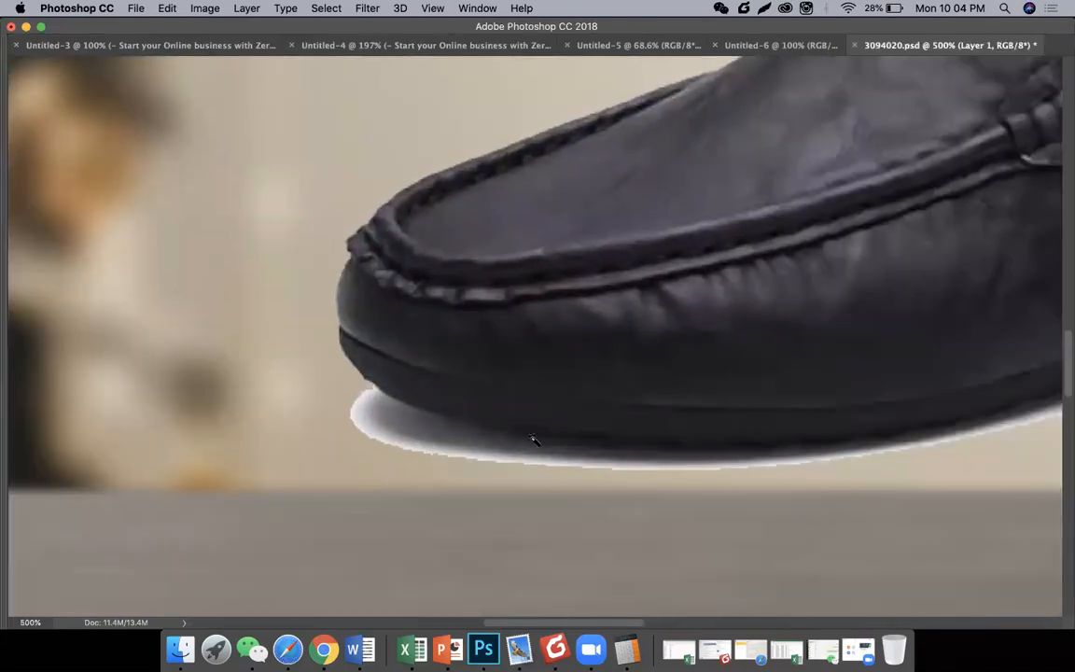
{"action": "key", "text": "Tab"}
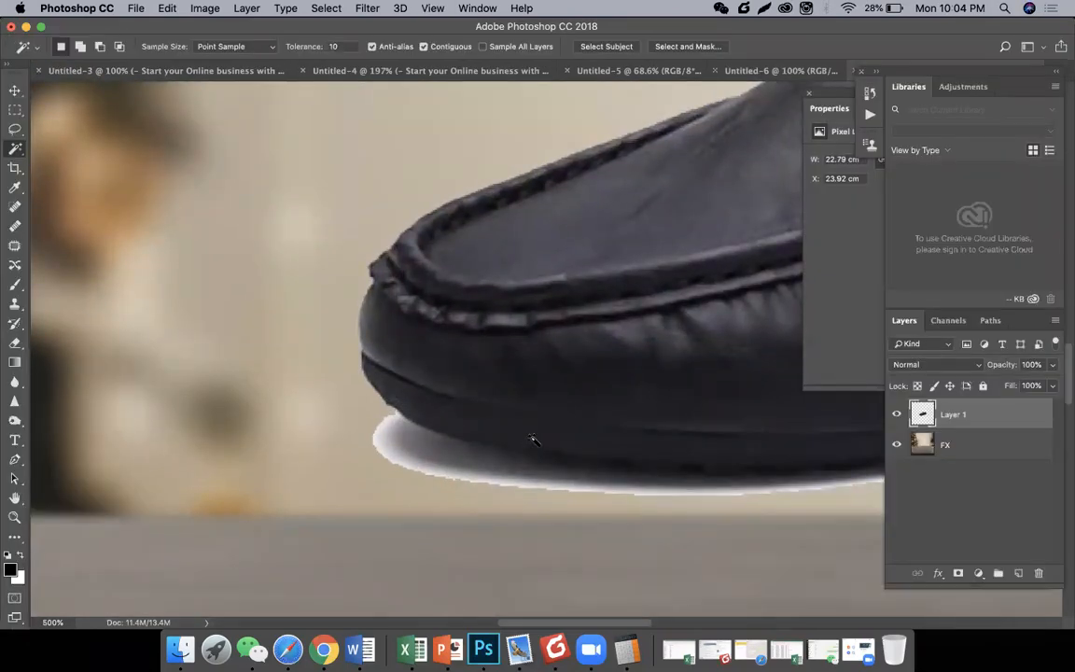
{"action": "key", "text": "Tab"}
{"action": "left_click", "coordinate": [534, 444]}
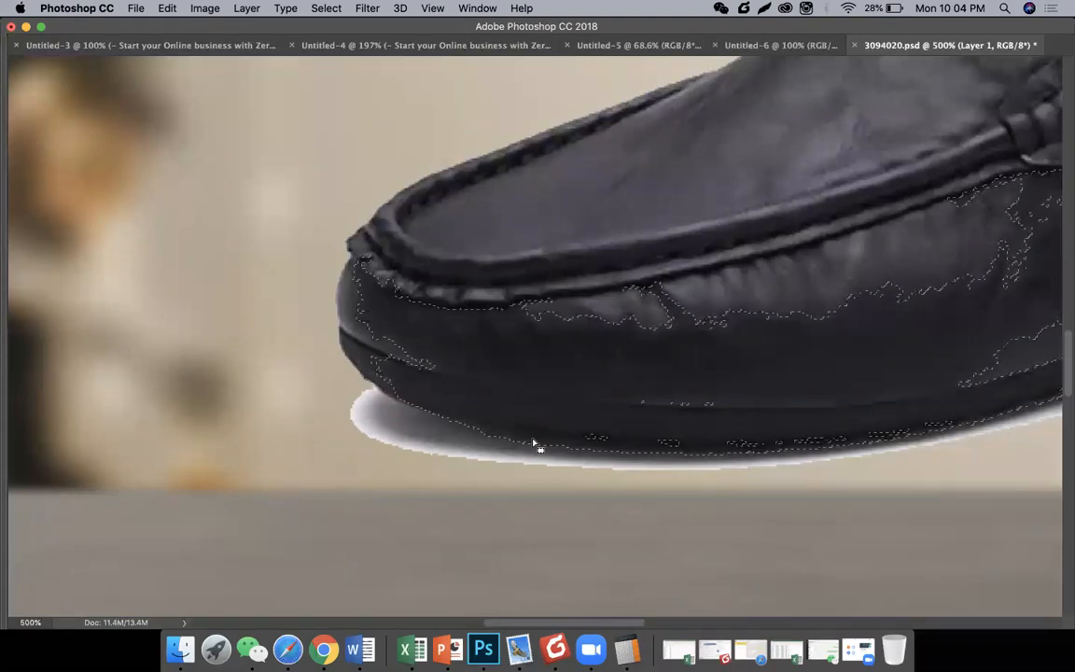
{"action": "key", "text": "Tab"}
{"action": "key", "text": "super+d"}
{"action": "key", "text": "Tab"}
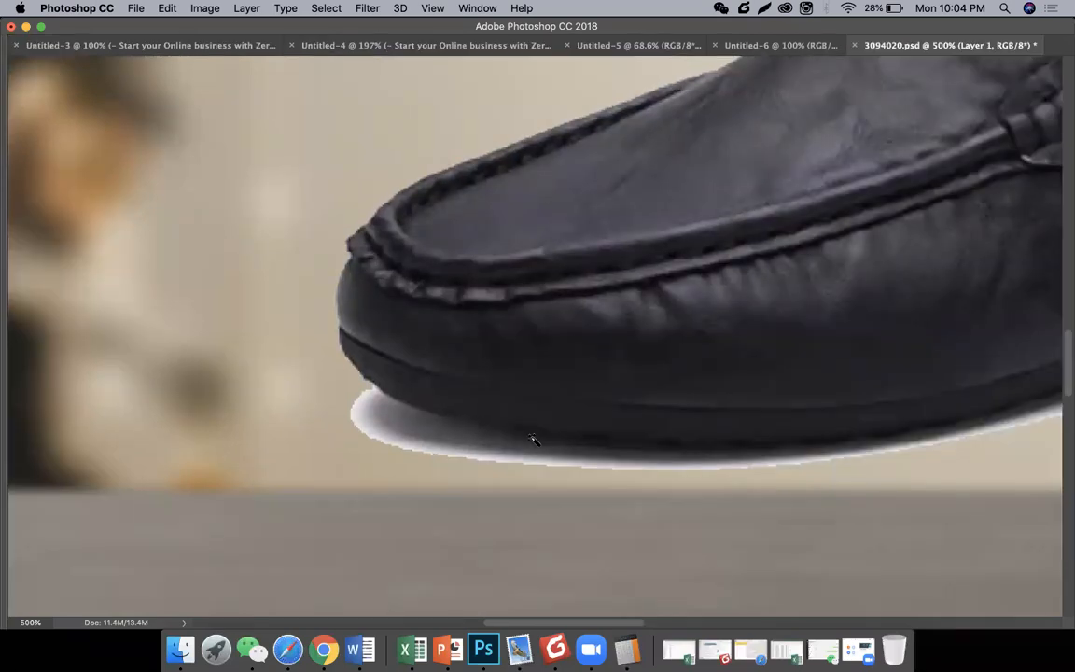
{"action": "key", "text": "Tab"}
{"action": "key", "text": "Tab"}
{"action": "scroll", "coordinate": [532, 438], "scroll_direction": "up", "scroll_amount": 5}
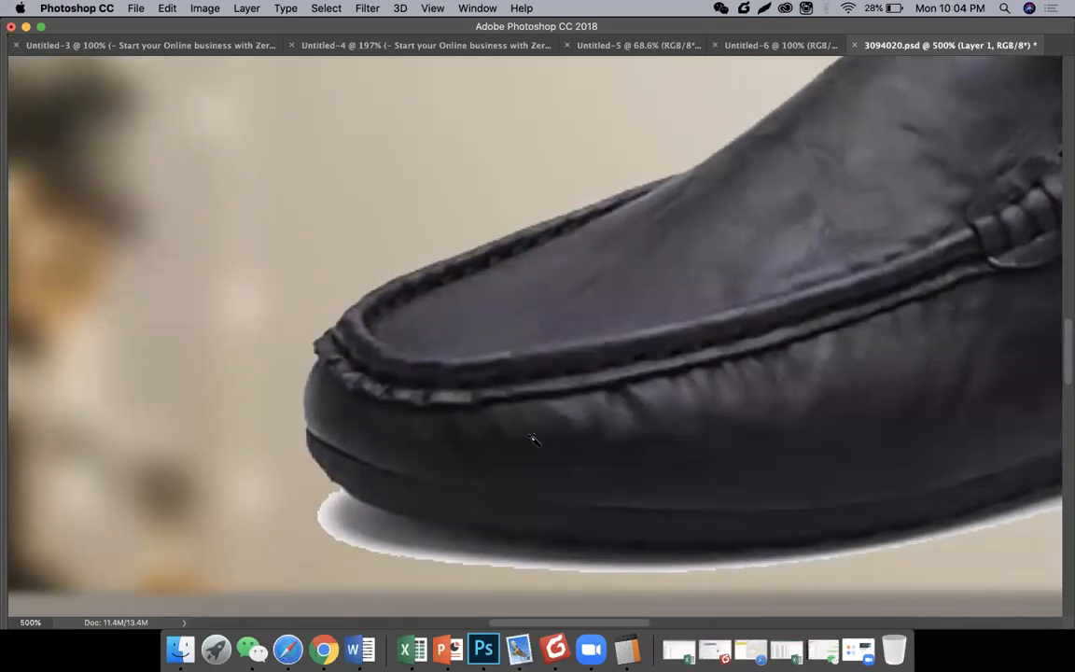
Start a Pen tool path at the loafer's toe and curve it along the bottom edge of the sole to mid-shoe.
{"action": "key", "text": "Tab"}
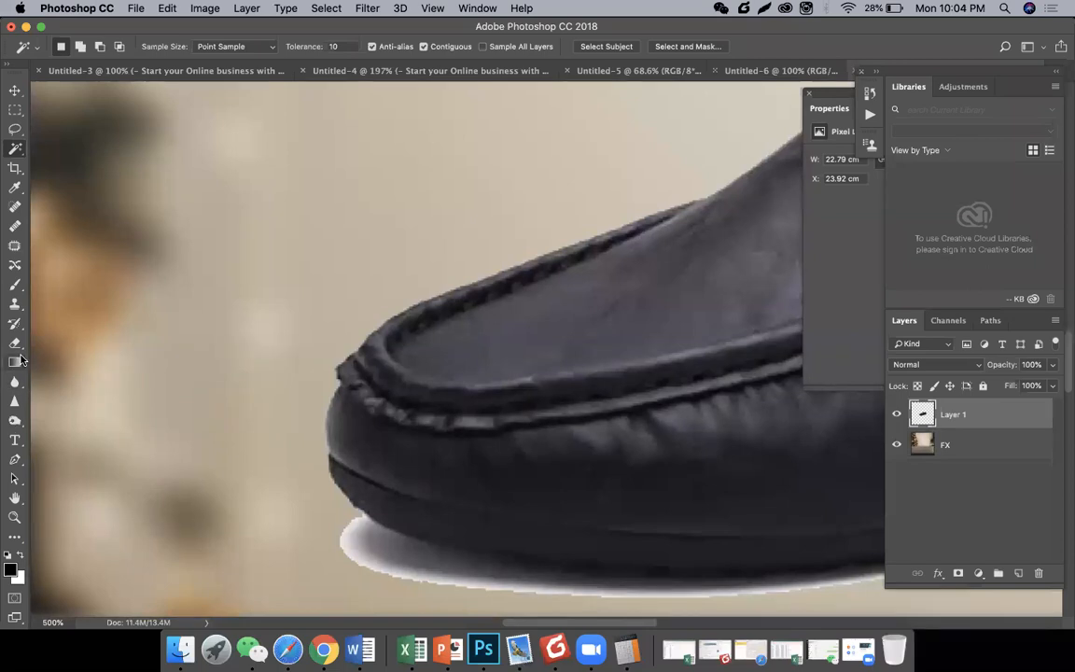
{"action": "key", "text": "p"}
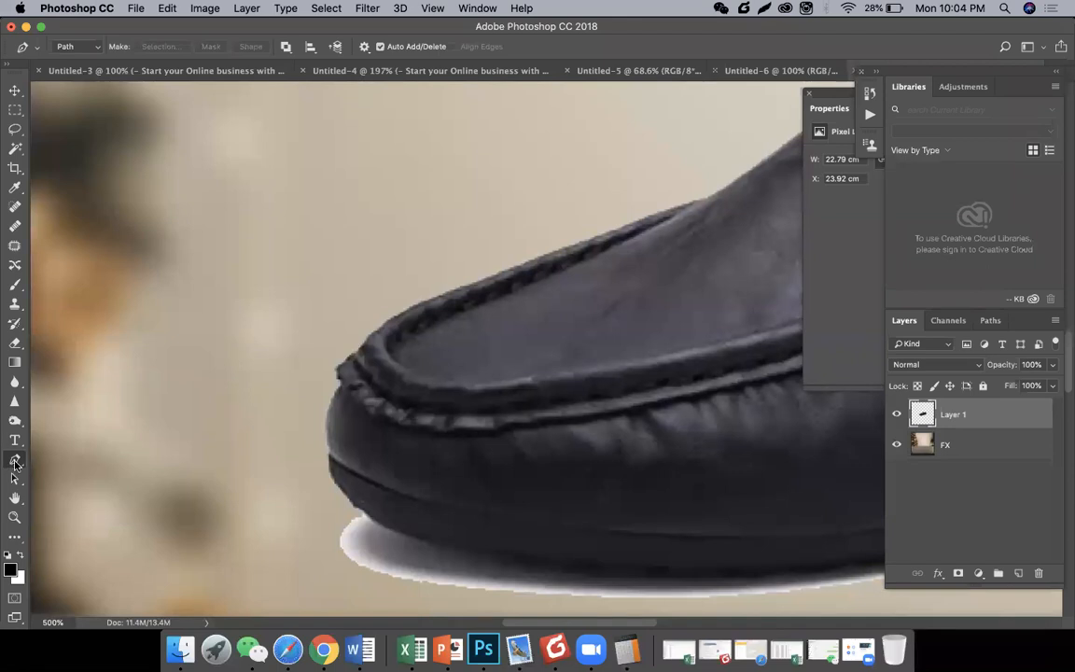
{"action": "key", "text": "Tab"}
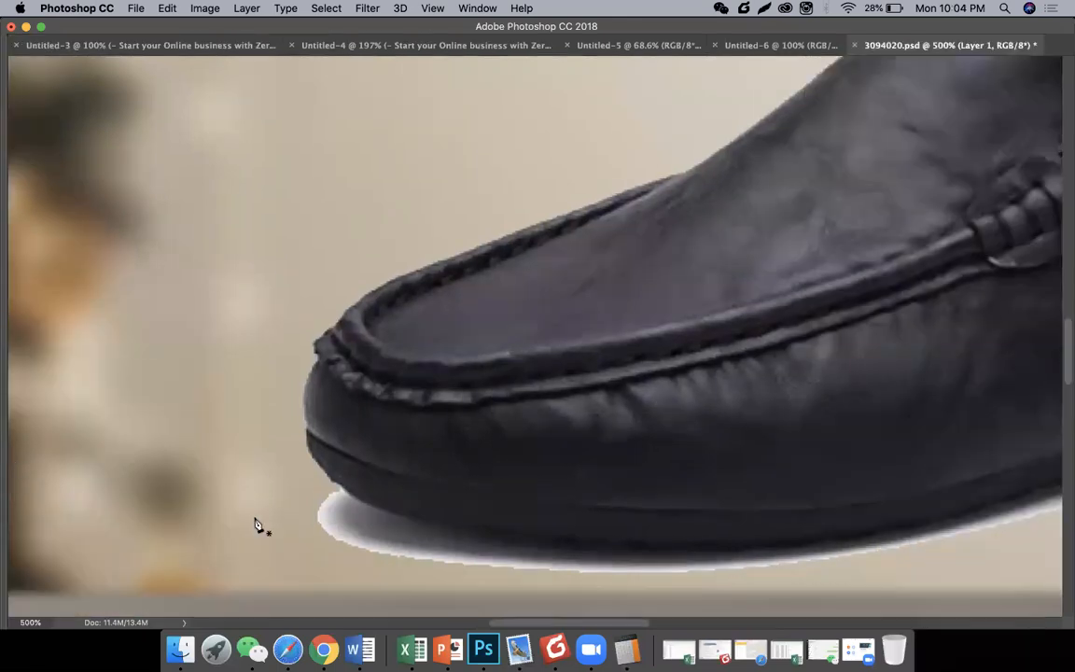
{"action": "scroll", "coordinate": [271, 483], "scroll_direction": "right", "scroll_amount": 3}
{"action": "left_click", "coordinate": [272, 479]}
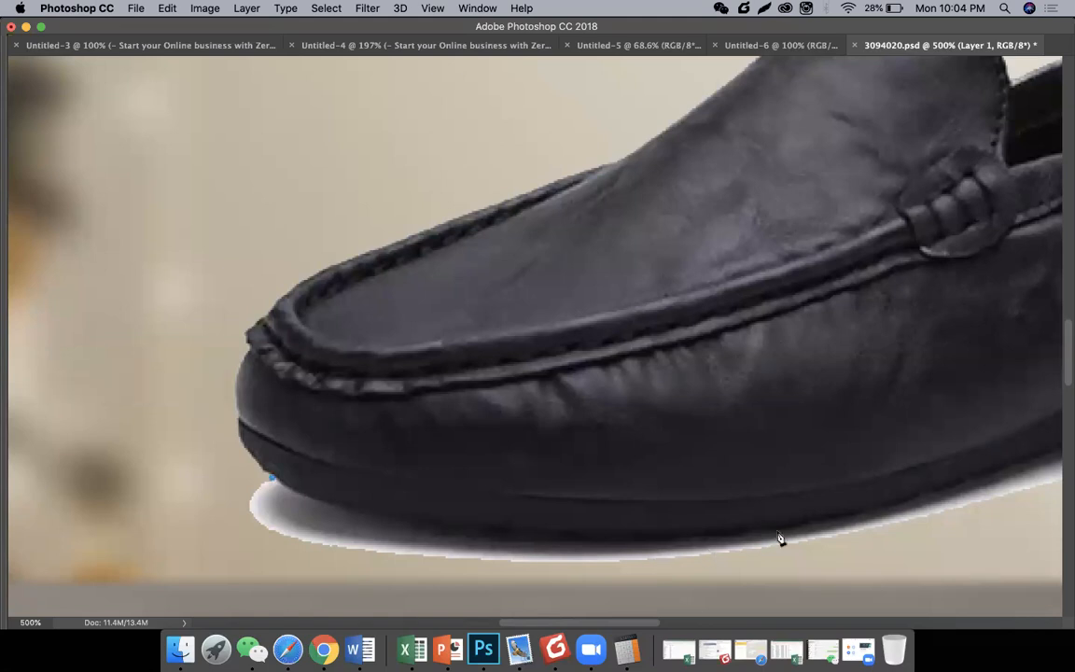
{"action": "left_click_drag", "start_coordinate": [792, 530], "coordinate": [1048, 490]}
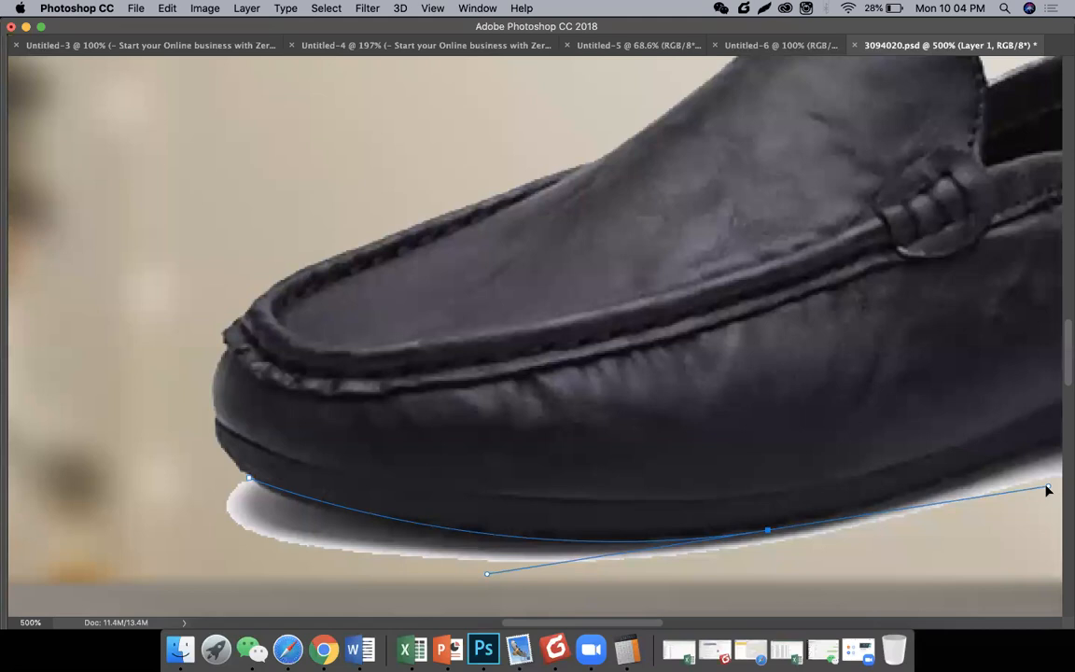
{"action": "left_click_drag", "start_coordinate": [1048, 490], "coordinate": [1036, 486]}
Extend the Pen path along the sole's bottom edge from mid-shoe toward the heel, removing the forward direction handles.
{"action": "scroll", "coordinate": [781, 511], "scroll_direction": "right", "scroll_amount": 10}
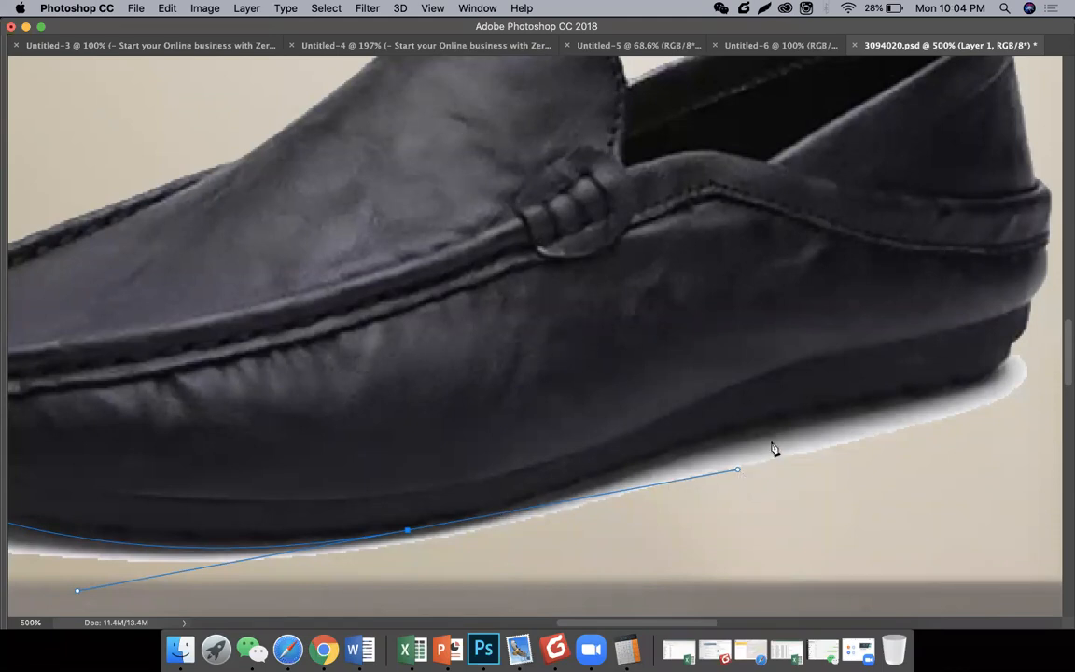
{"action": "left_click", "coordinate": [782, 419]}
{"action": "key", "text": "super+z"}
{"action": "left_click", "coordinate": [408, 534]}
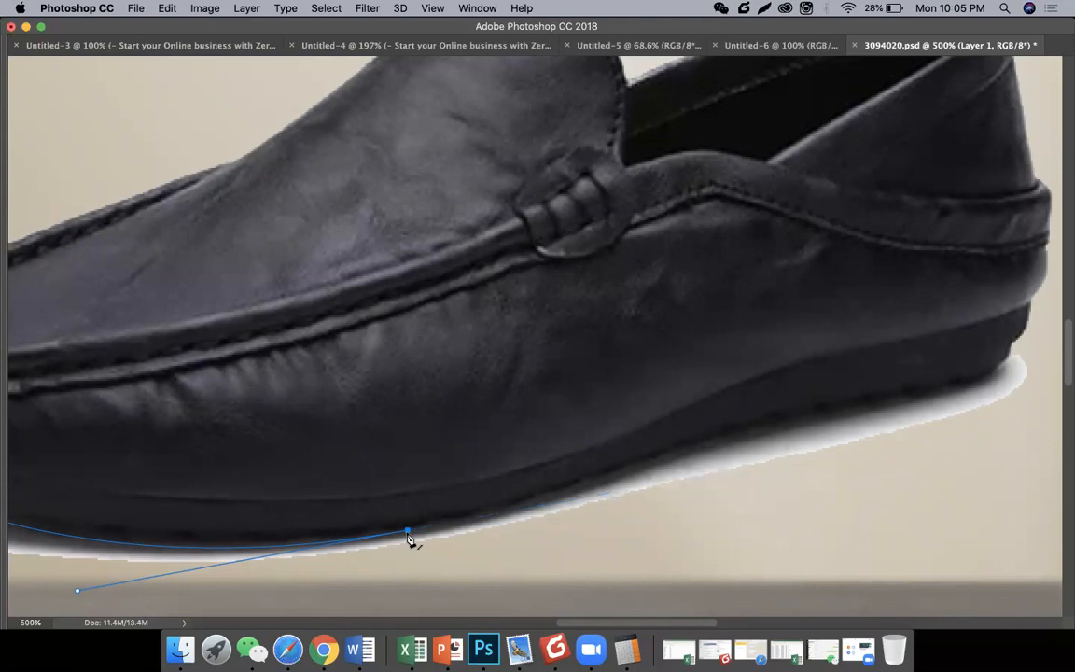
{"action": "left_click", "coordinate": [777, 420]}
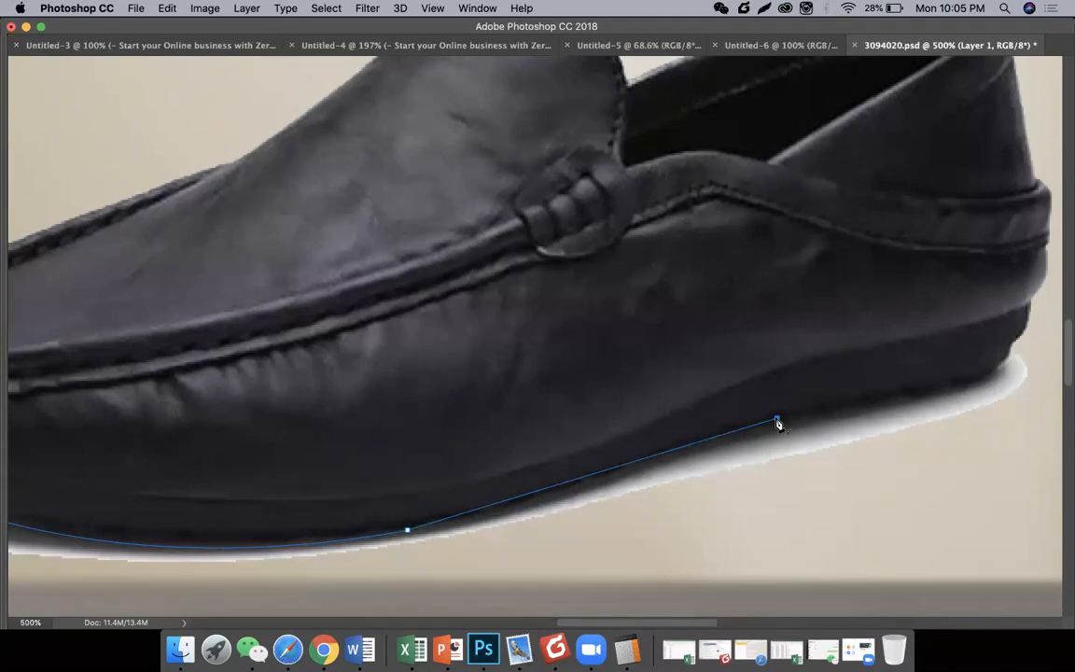
{"action": "key", "text": "super+z"}
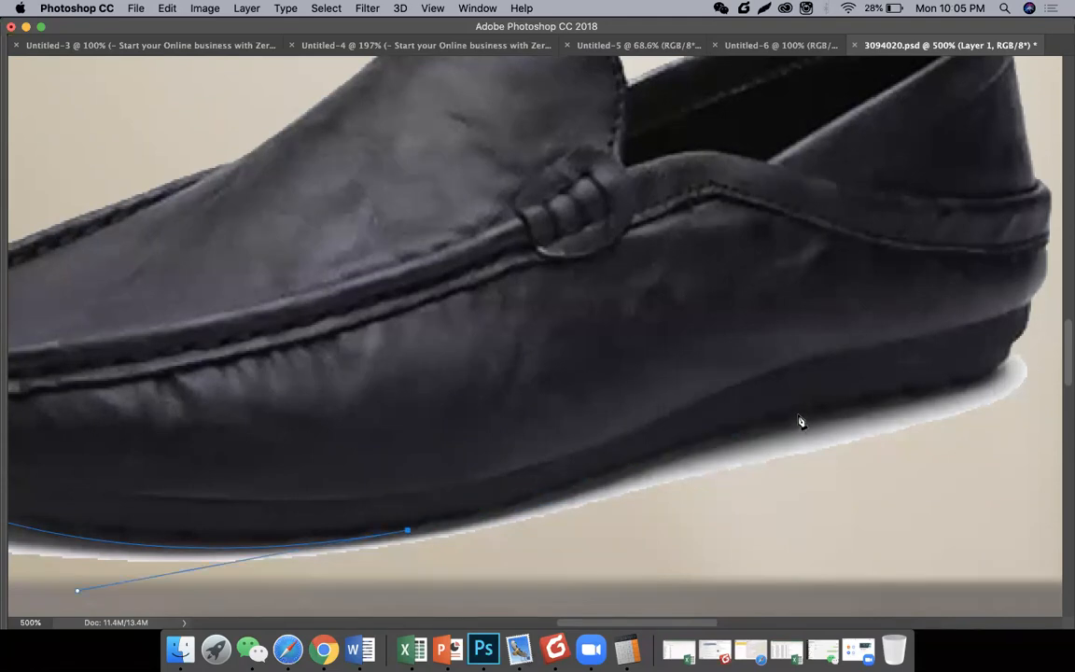
{"action": "left_click_drag", "start_coordinate": [797, 414], "coordinate": [860, 413]}
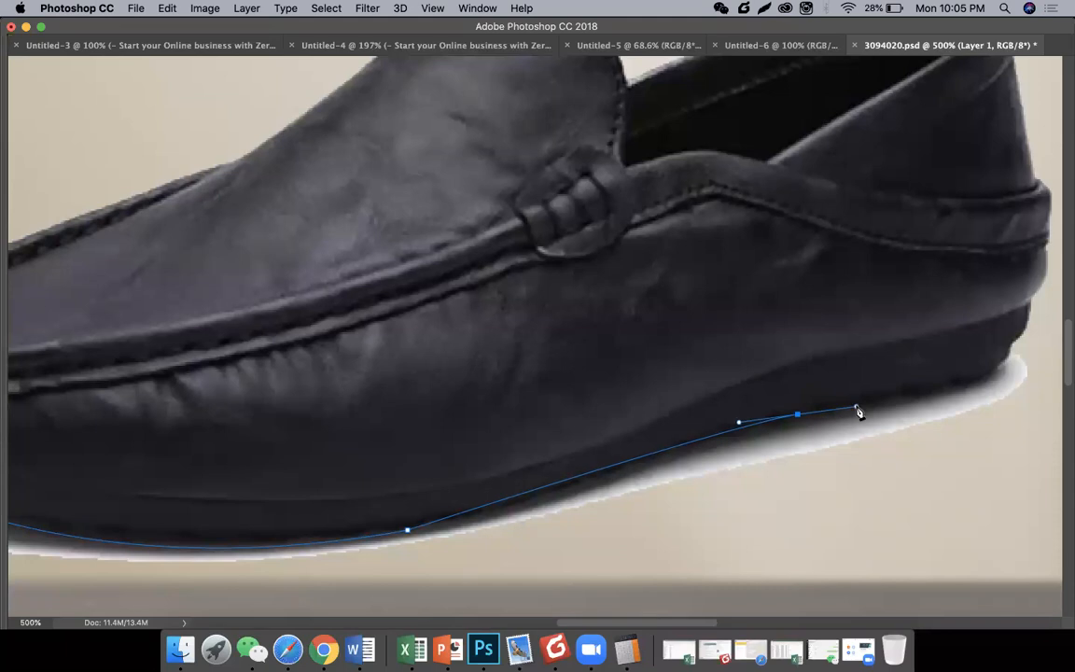
{"action": "left_click", "coordinate": [799, 417]}
{"action": "scroll", "coordinate": [800, 424], "scroll_direction": "right", "scroll_amount": 5}
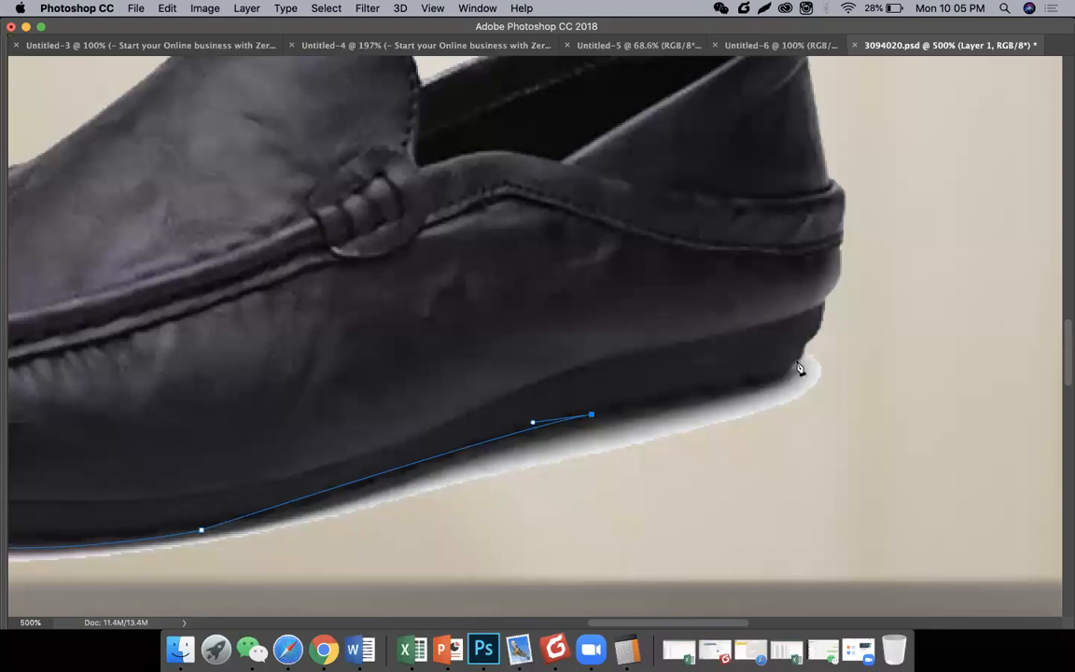
Continue the path to the heel's lower corner and turn it outward around the white halo.
{"action": "left_click_drag", "start_coordinate": [798, 361], "coordinate": [825, 349]}
{"action": "left_click", "coordinate": [798, 363]}
{"action": "left_click", "coordinate": [834, 363]}
{"action": "left_click", "coordinate": [817, 435]}
{"action": "left_click_drag", "start_coordinate": [716, 480], "coordinate": [696, 486]}
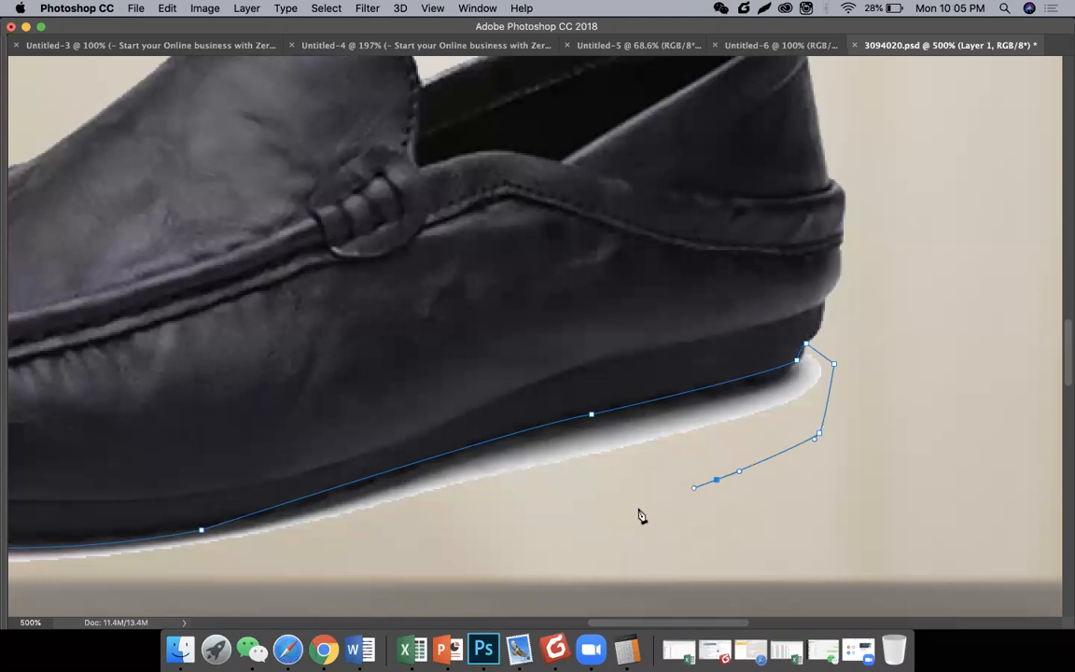
Run the path back below the white halo to the toe and close it at the starting anchor.
{"action": "scroll", "coordinate": [588, 518], "scroll_direction": "left", "scroll_amount": 10}
{"action": "scroll", "coordinate": [588, 518], "scroll_direction": "down", "scroll_amount": 3}
{"action": "left_click_drag", "start_coordinate": [519, 521], "coordinate": [499, 524]}
{"action": "scroll", "coordinate": [370, 497], "scroll_direction": "left", "scroll_amount": 20}
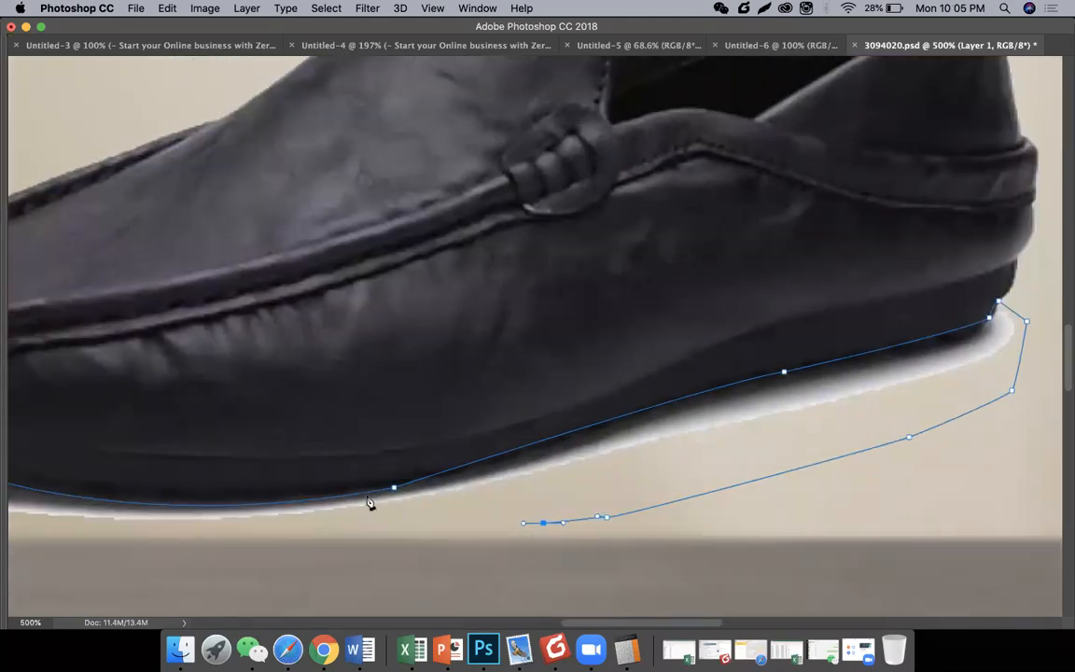
{"action": "scroll", "coordinate": [369, 497], "scroll_direction": "down", "scroll_amount": 5}
{"action": "left_click", "coordinate": [444, 511]}
{"action": "left_click_drag", "start_coordinate": [388, 504], "coordinate": [367, 495]}
{"action": "scroll", "coordinate": [463, 418], "scroll_direction": "left", "scroll_amount": 10}
{"action": "scroll", "coordinate": [463, 418], "scroll_direction": "up", "scroll_amount": 4}
{"action": "left_click", "coordinate": [431, 460]}
{"action": "left_click_drag", "start_coordinate": [476, 394], "coordinate": [504, 408]}
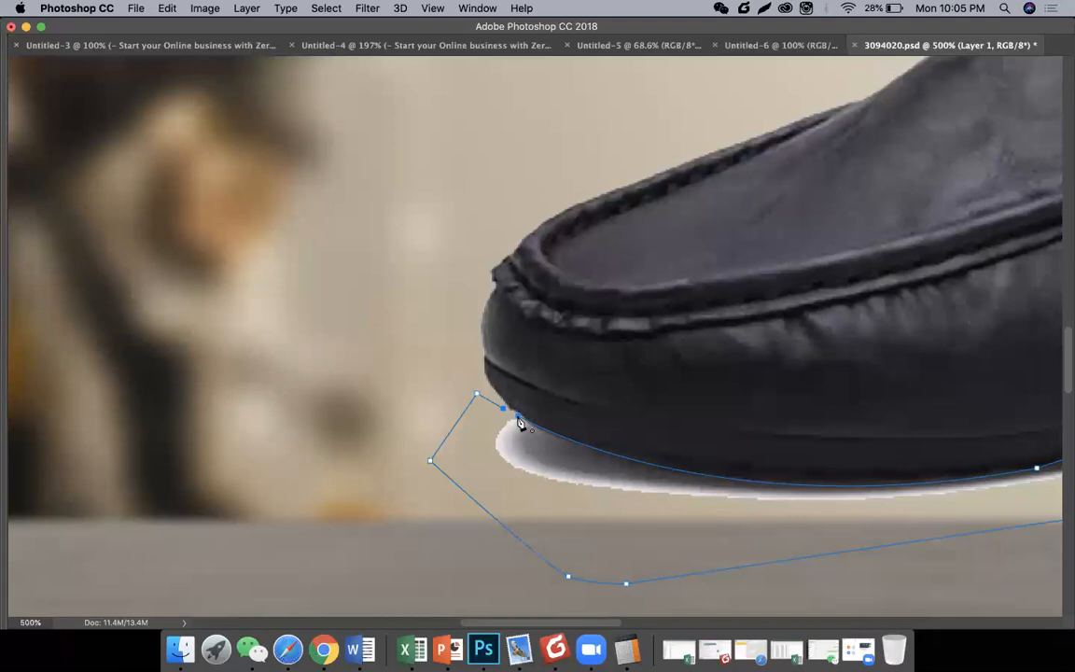
{"action": "left_click", "coordinate": [519, 420]}
Make a selection from the closed path with a 3-pixel feather and delete the white halo beneath the sole.
{"action": "right_click", "coordinate": [520, 421]}
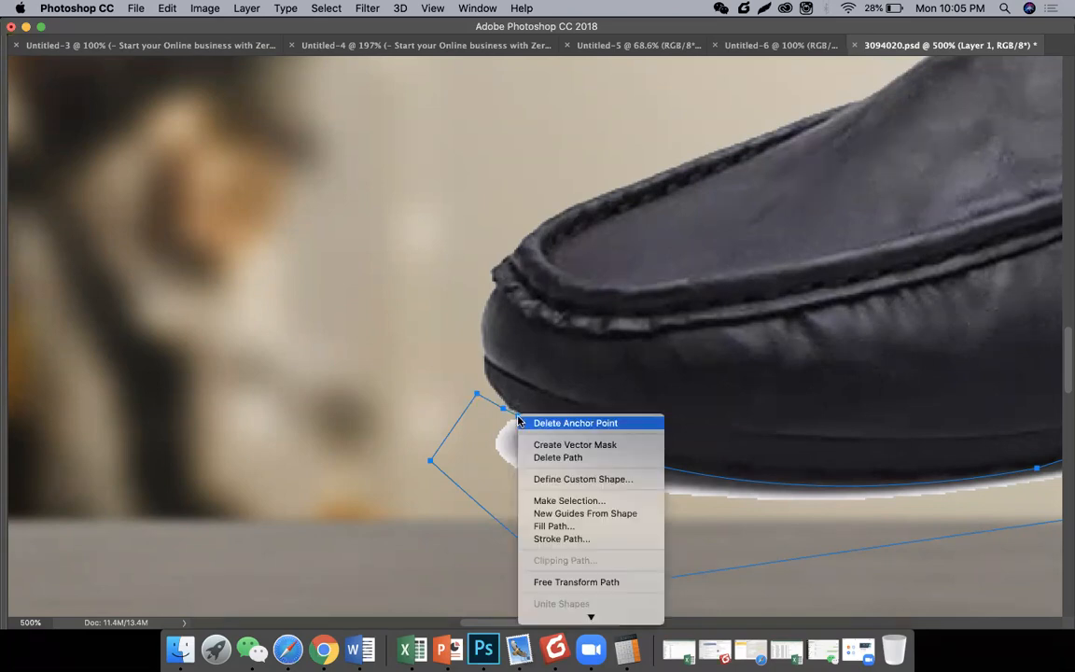
{"action": "left_click", "coordinate": [563, 502]}
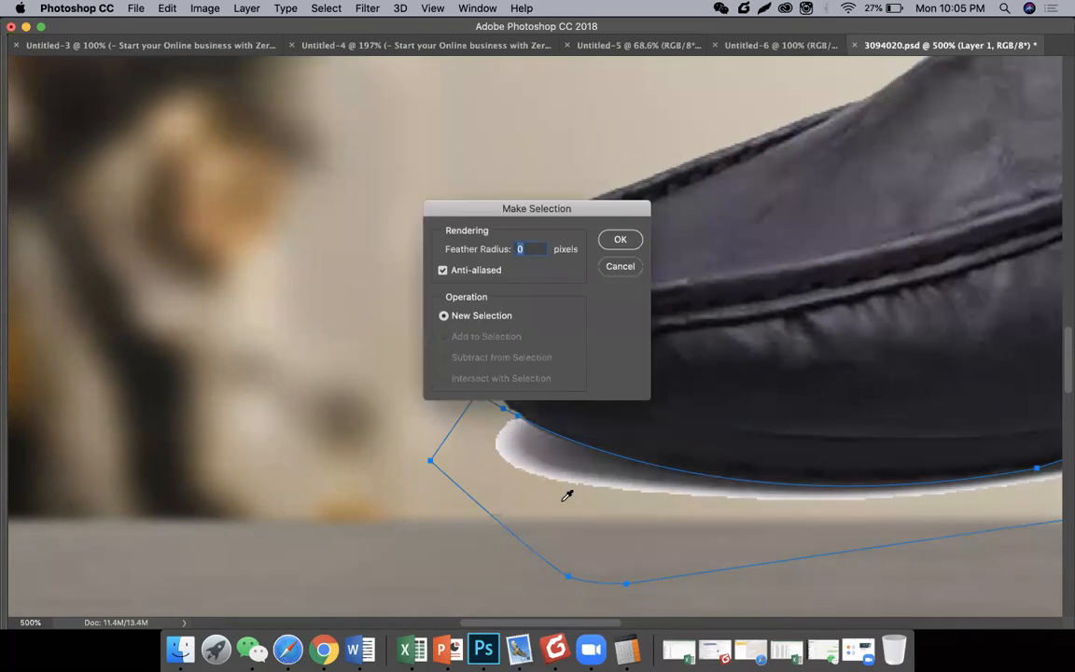
{"action": "left_click_drag", "start_coordinate": [530, 216], "coordinate": [492, 230]}
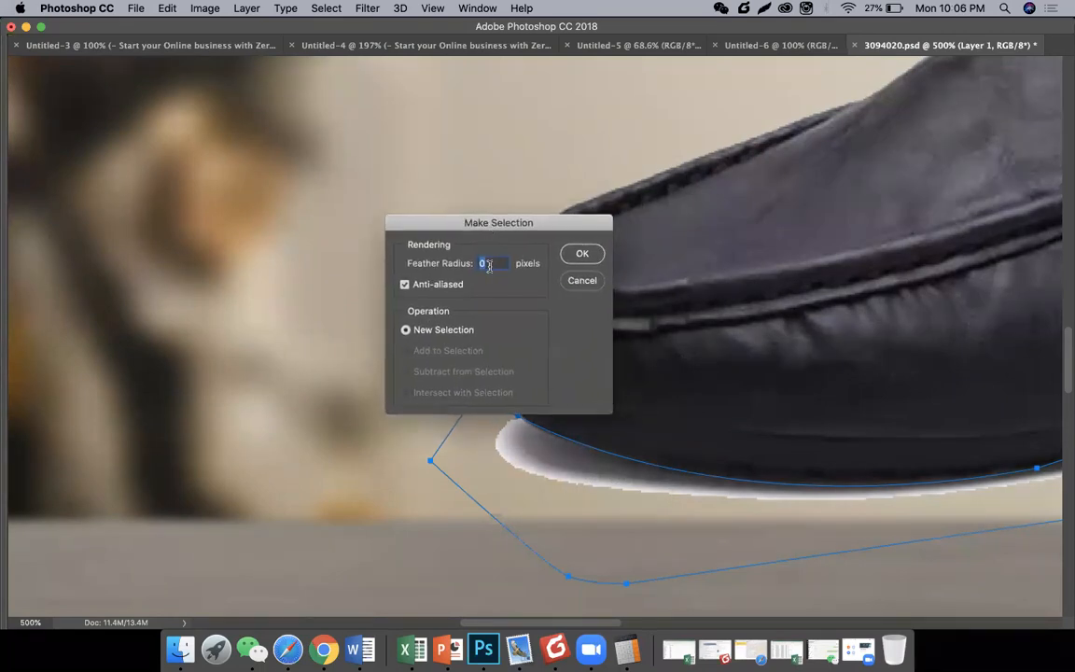
{"action": "type", "text": "3"}
{"action": "left_click", "coordinate": [586, 255]}
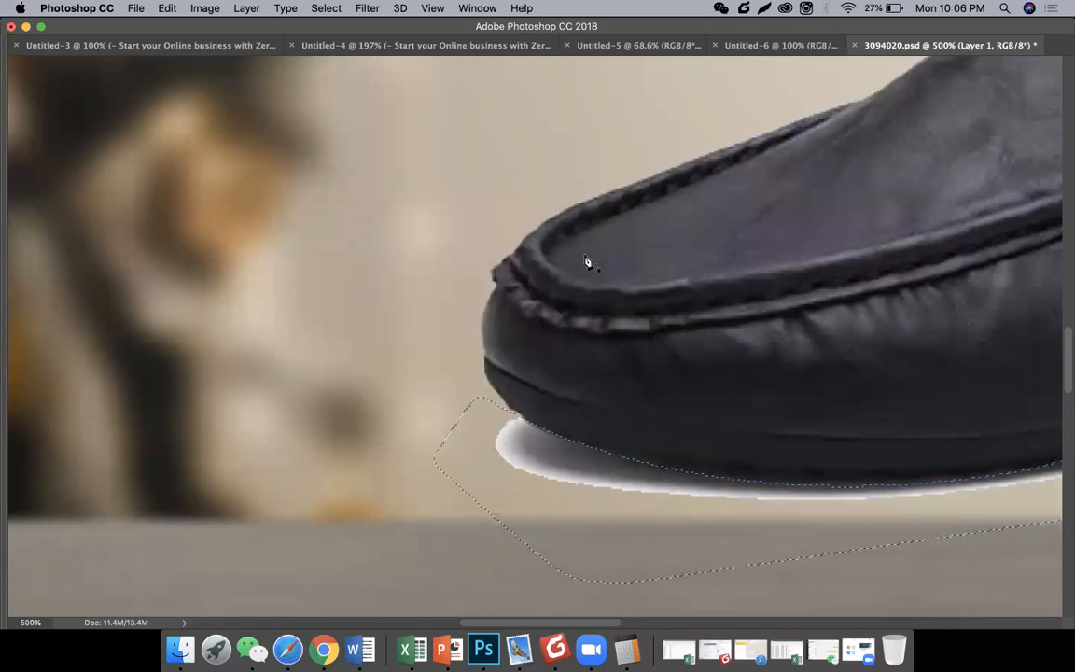
{"action": "key", "text": "Delete"}
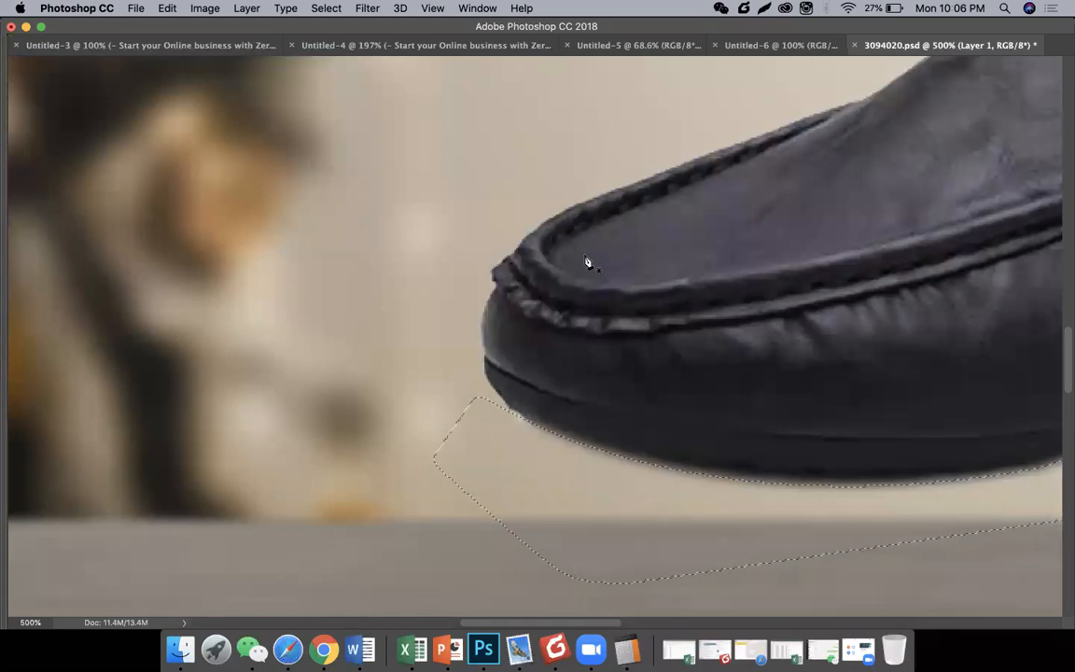
Inspect the trimmed toe edge at up to 3200% magnification and clear the selection.
{"action": "key", "text": "super+equal"}
{"action": "key", "text": "super+equal"}
{"action": "key", "text": "super+equal"}
{"action": "key", "text": "super+equal"}
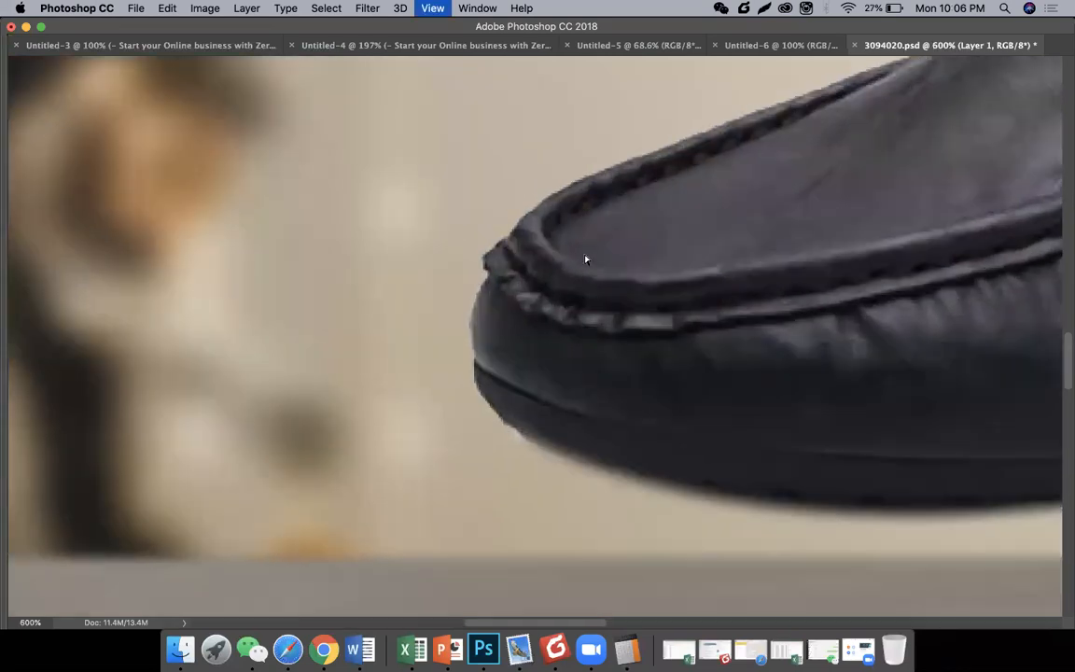
{"action": "key", "text": "super+equal"}
{"action": "key", "text": "super+equal"}
{"action": "key", "text": "super+equal"}
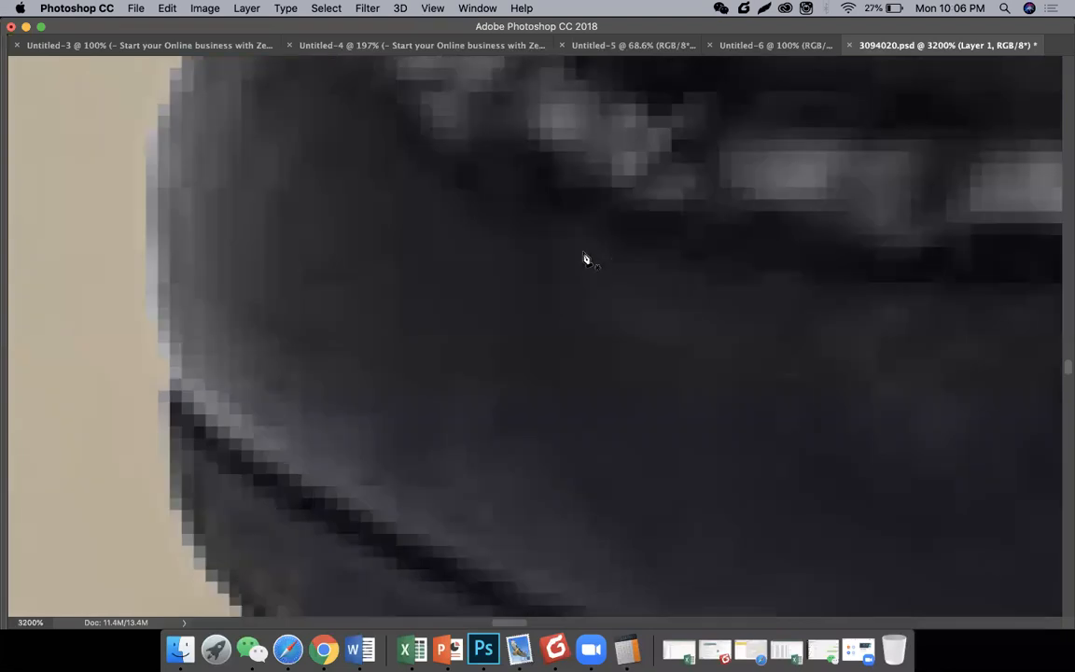
{"action": "key", "text": "super+minus"}
{"action": "key", "text": "super+minus"}
{"action": "key", "text": "super+minus"}
{"action": "key", "text": "super+minus"}
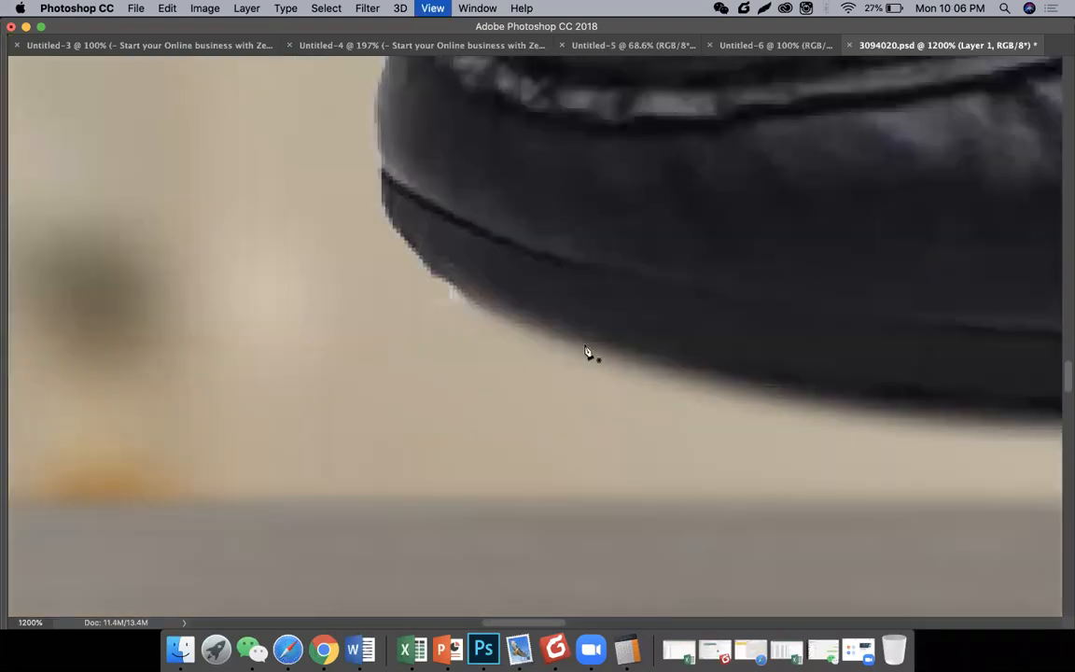
{"action": "key", "text": "super+minus"}
{"action": "key", "text": "super+minus"}
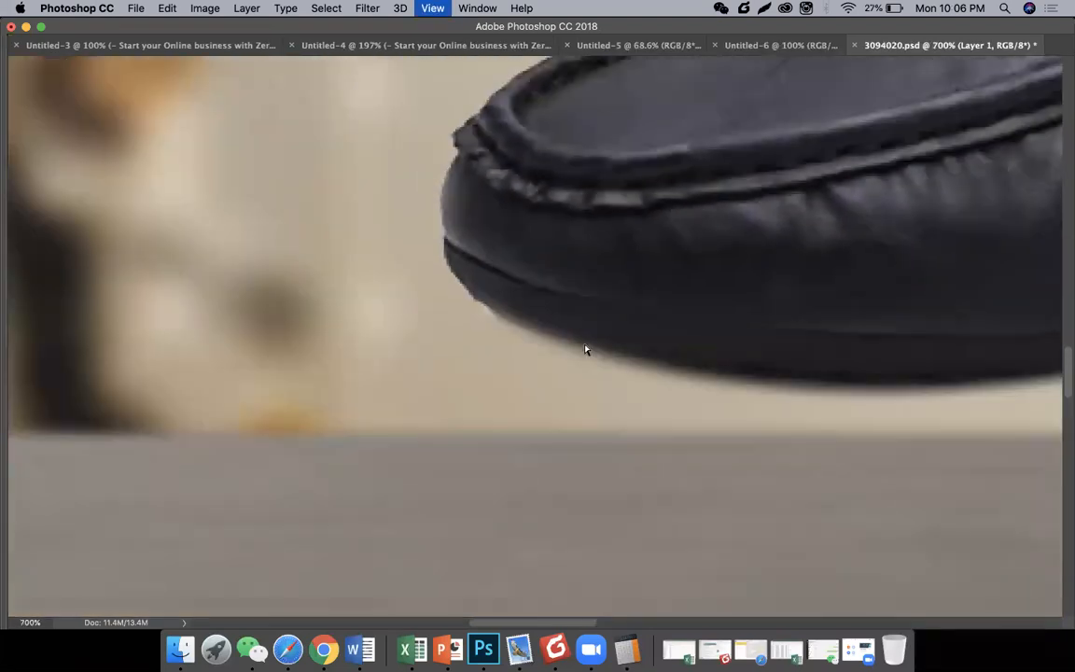
{"action": "key", "text": "super+minus"}
{"action": "key", "text": "super+d"}
Erase the leftover white speck on the loafer's lower toe edge with the Eraser at 1600% magnification.
{"action": "scroll", "coordinate": [586, 351], "scroll_direction": "right", "scroll_amount": 10}
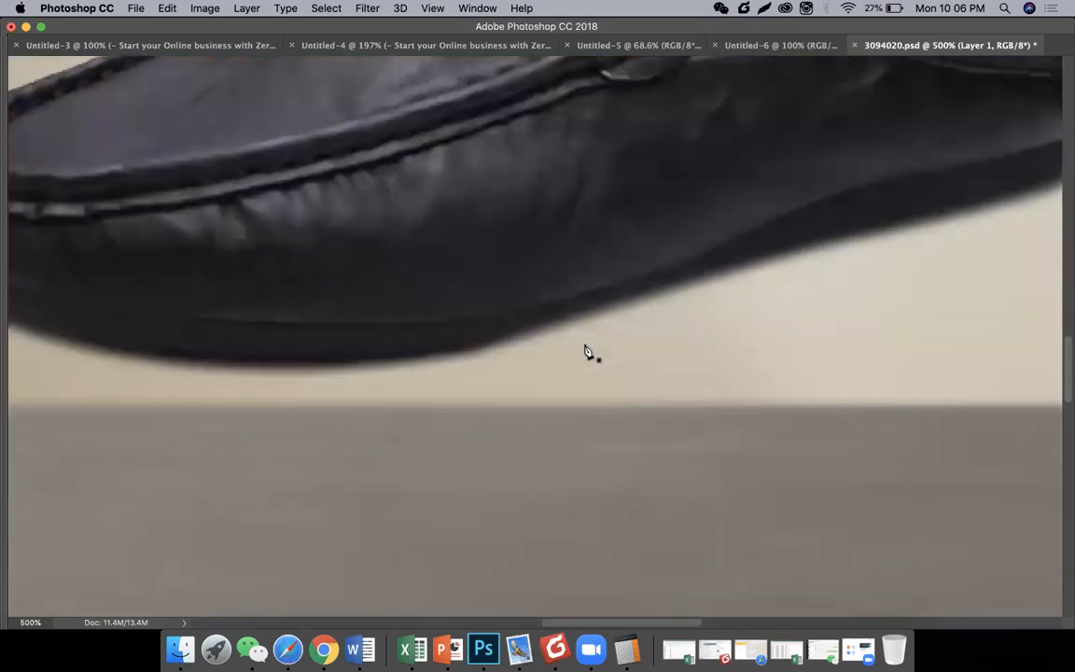
{"action": "scroll", "coordinate": [587, 350], "scroll_direction": "left", "scroll_amount": 10}
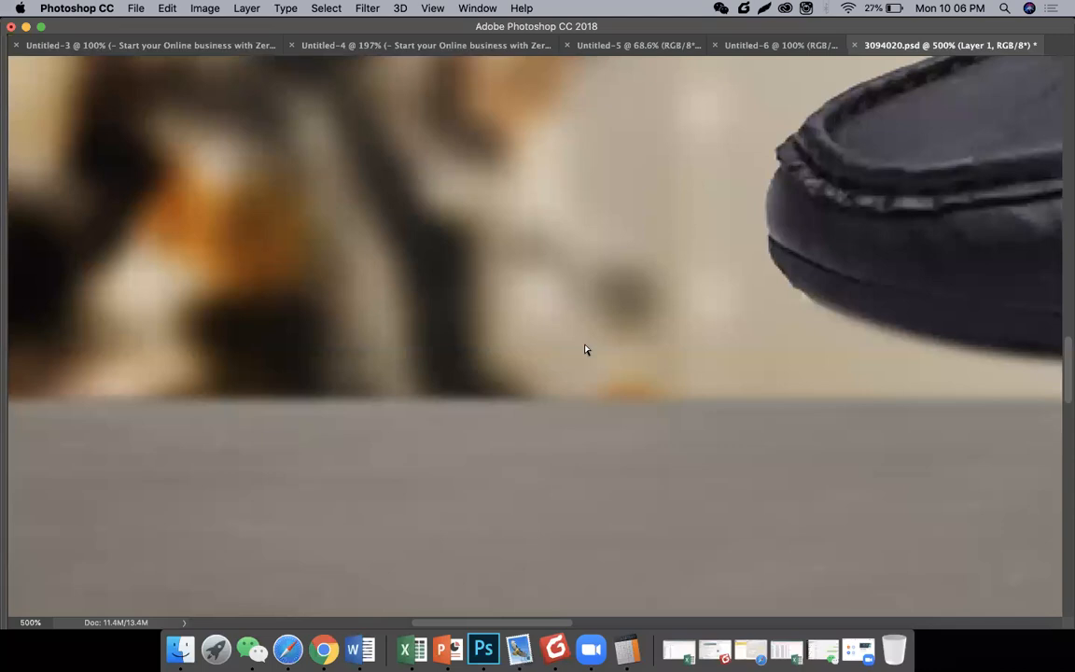
{"action": "key", "text": "super+plus"}
{"action": "key", "text": "super+plus"}
{"action": "key", "text": "super+plus"}
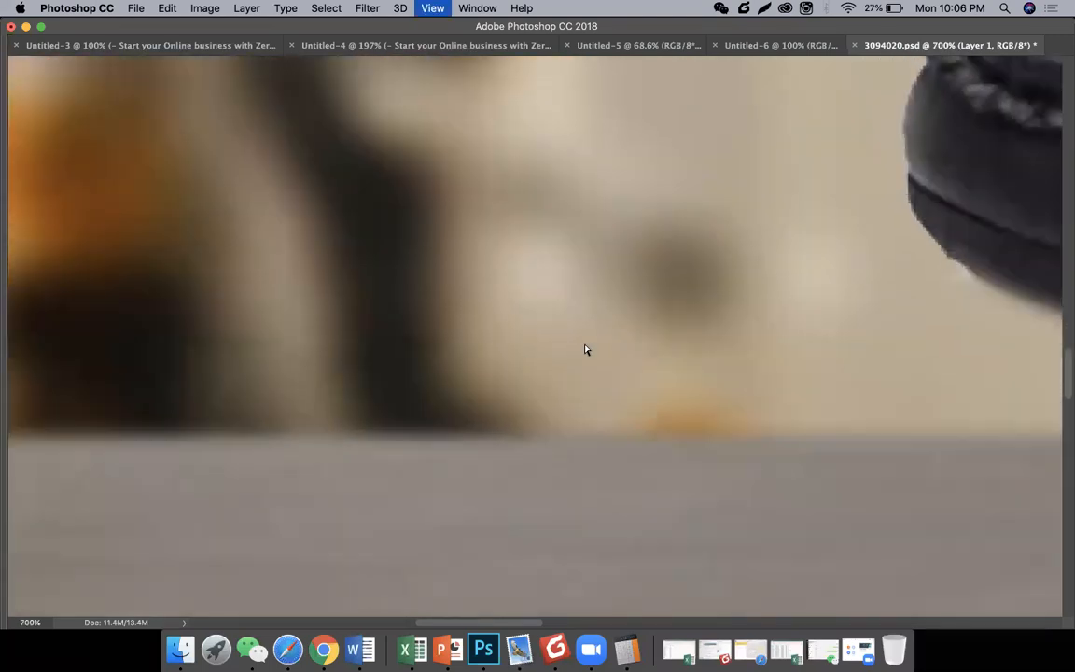
{"action": "key", "text": "super+plus"}
{"action": "key", "text": "super+plus"}
{"action": "key", "text": "super+plus"}
{"action": "scroll", "coordinate": [652, 385], "scroll_direction": "right", "scroll_amount": 10}
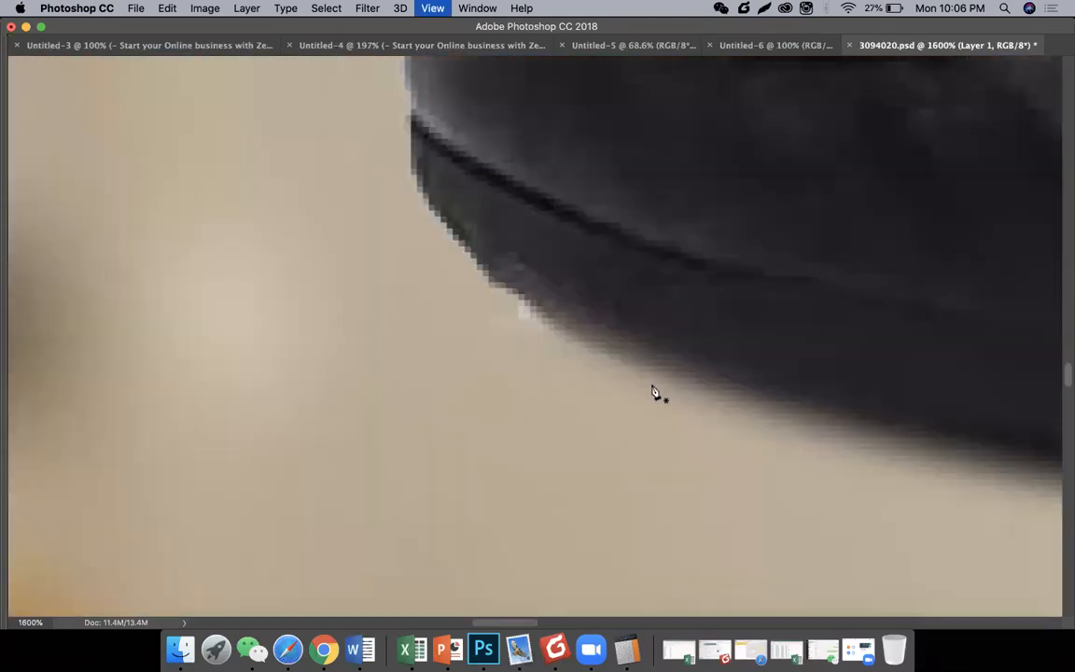
{"action": "scroll", "coordinate": [653, 386], "scroll_direction": "right", "scroll_amount": 8}
{"action": "scroll", "coordinate": [615, 414], "scroll_direction": "left", "scroll_amount": 10}
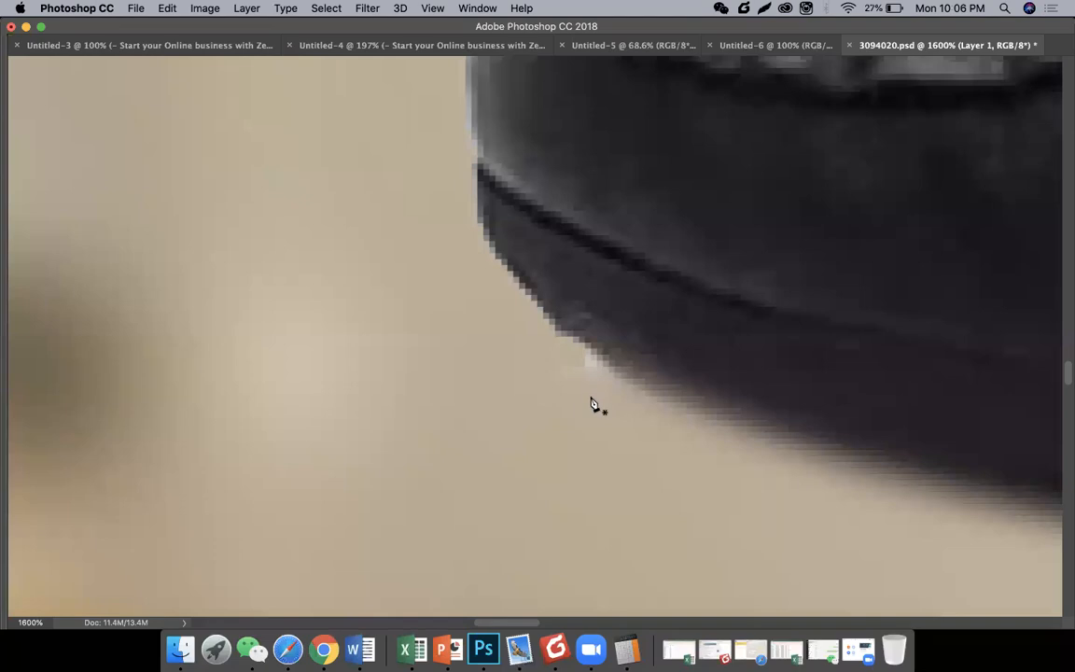
{"action": "left_click", "coordinate": [477, 402]}
{"action": "key", "text": "e"}
{"action": "left_click", "coordinate": [573, 376]}
{"action": "key", "text": "v"}
{"action": "key", "text": "b"}
Enlarge the loafer with Free Transform to more than twice its width and position it over the table's edge.
{"action": "key", "text": "super+0"}
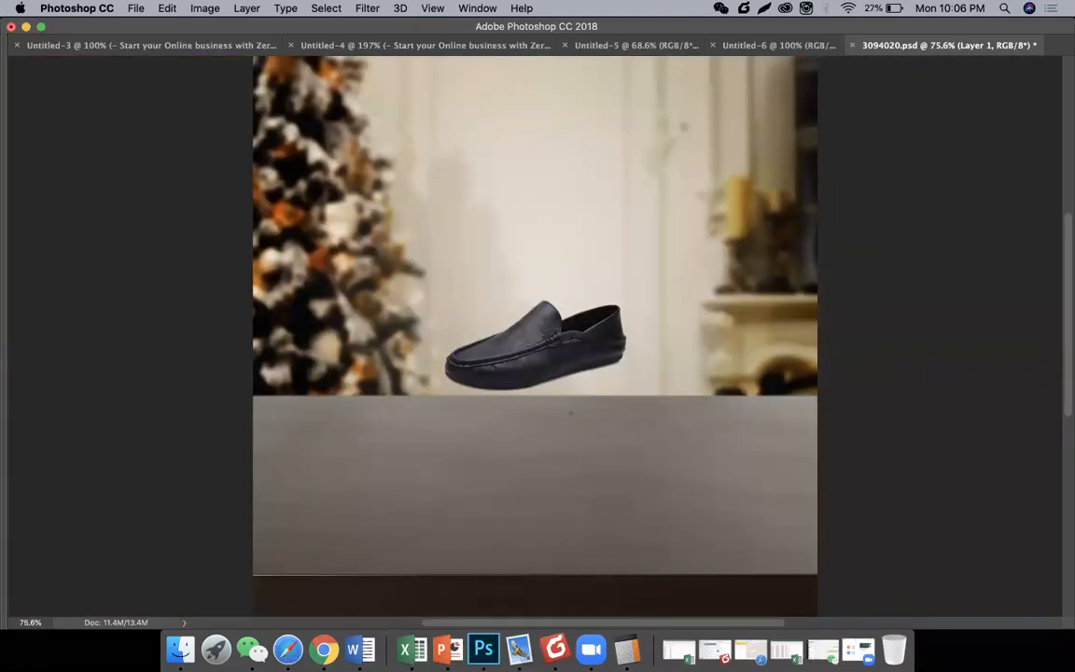
{"action": "key", "text": "super+t"}
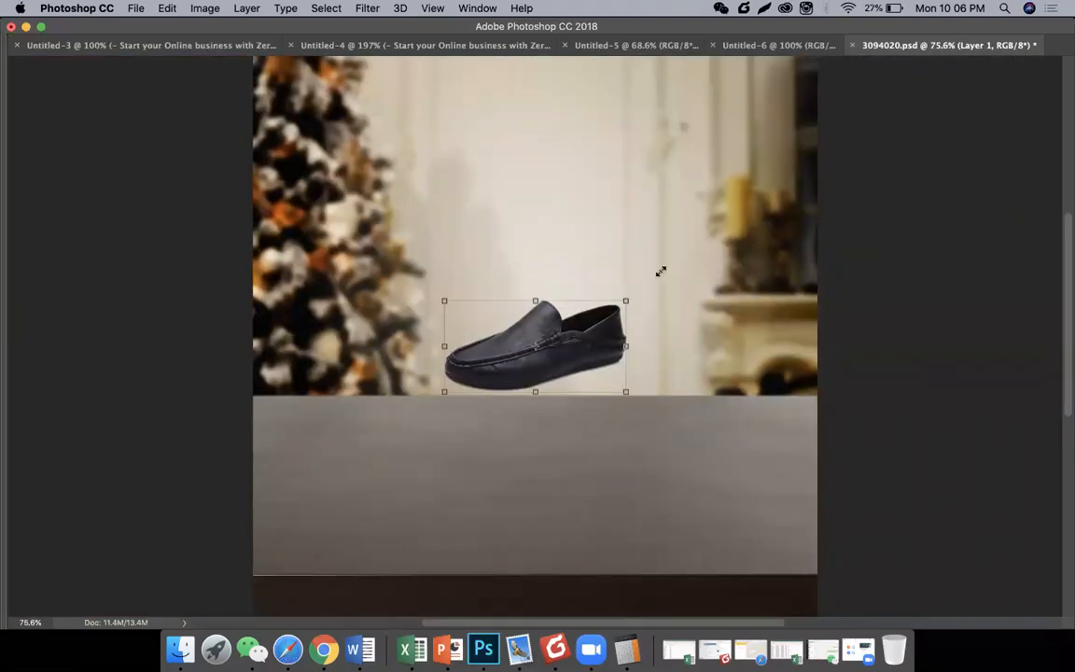
{"action": "left_click_drag", "start_coordinate": [626, 301], "coordinate": [752, 236]}
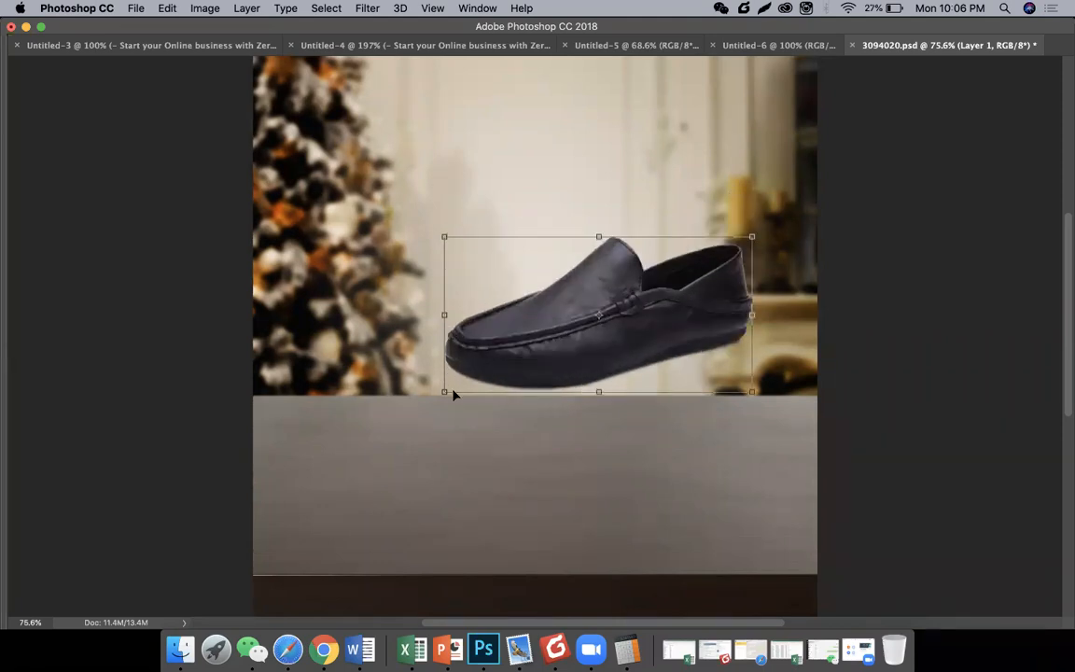
{"action": "left_click_drag", "start_coordinate": [446, 390], "coordinate": [353, 480]}
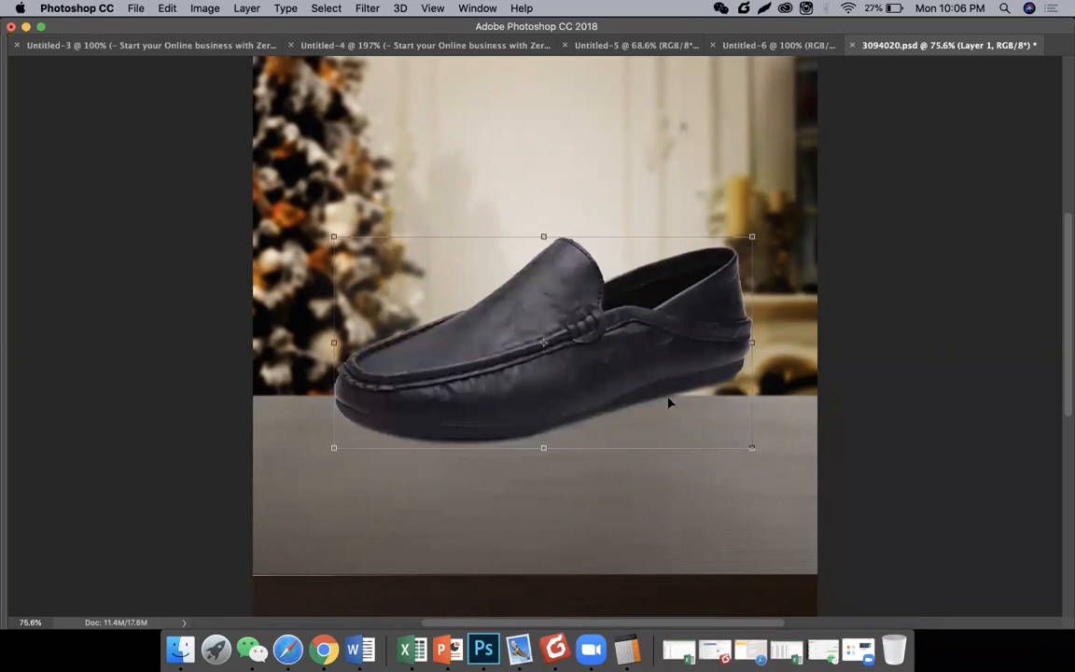
{"action": "left_click_drag", "start_coordinate": [506, 354], "coordinate": [526, 371]}
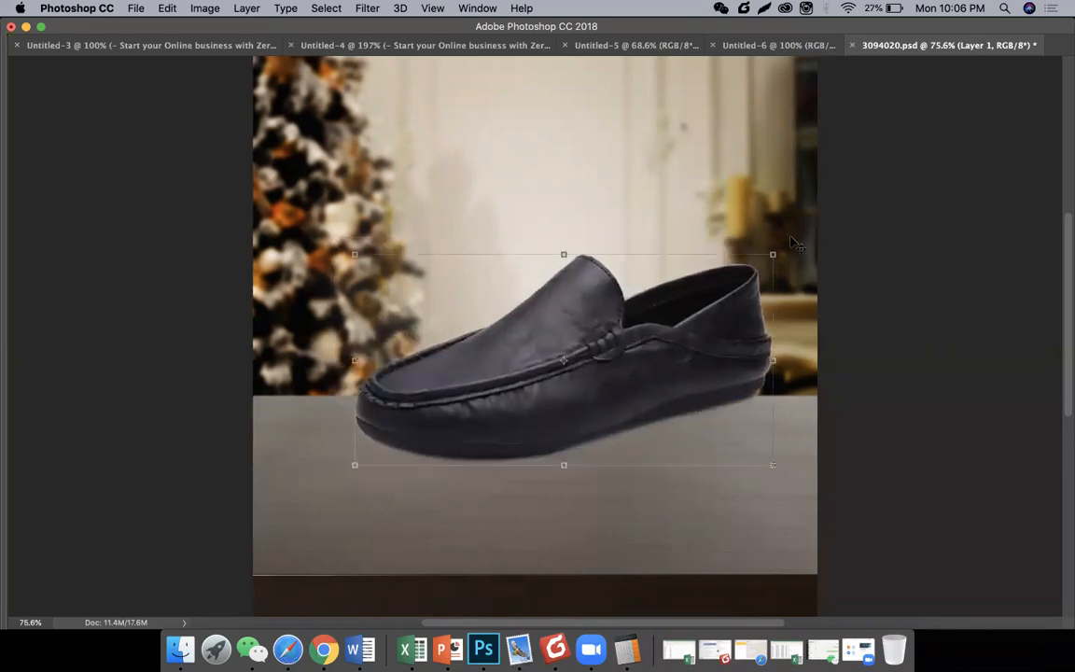
Rotate the loafer counterclockwise so its heel points upward, apply the transform, and shift it toward the fireplace side.
{"action": "left_click_drag", "start_coordinate": [786, 239], "coordinate": [734, 183]}
{"action": "left_click_drag", "start_coordinate": [606, 379], "coordinate": [573, 318]}
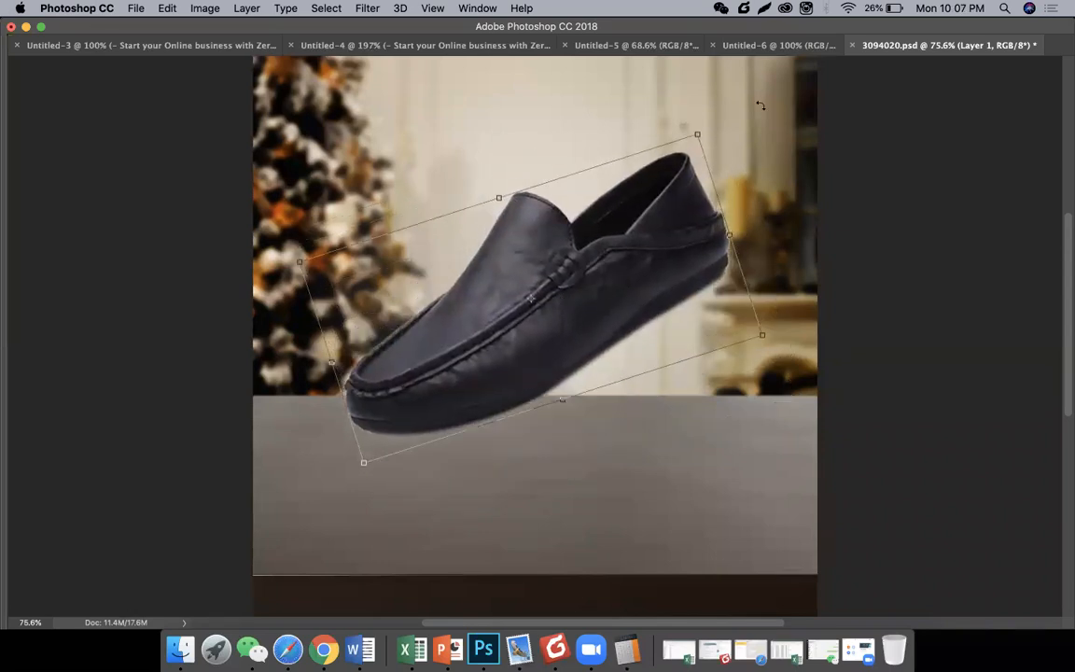
{"action": "mouse_move", "coordinate": [728, 108]}
{"action": "left_mouse_down"}
{"action": "mouse_move", "coordinate": [710, 89]}
{"action": "mouse_move", "coordinate": [713, 101]}
{"action": "left_mouse_up"}
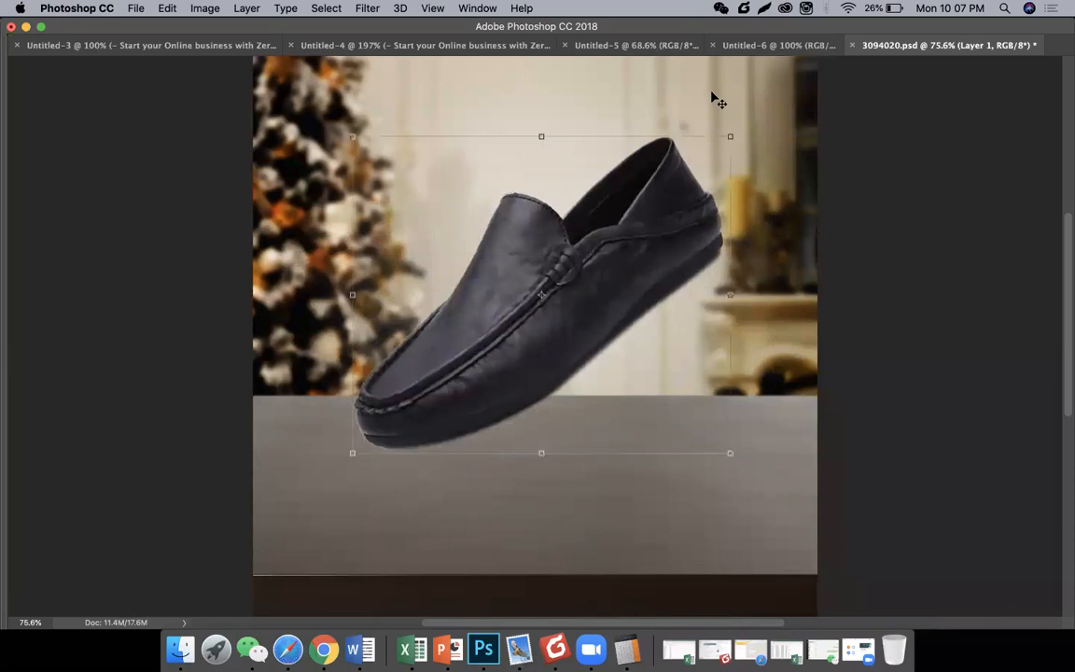
{"action": "key", "text": "super+minus"}
{"action": "key", "text": "Return"}
{"action": "left_click_drag", "start_coordinate": [628, 269], "coordinate": [682, 291]}
{"action": "key", "text": "super+t"}
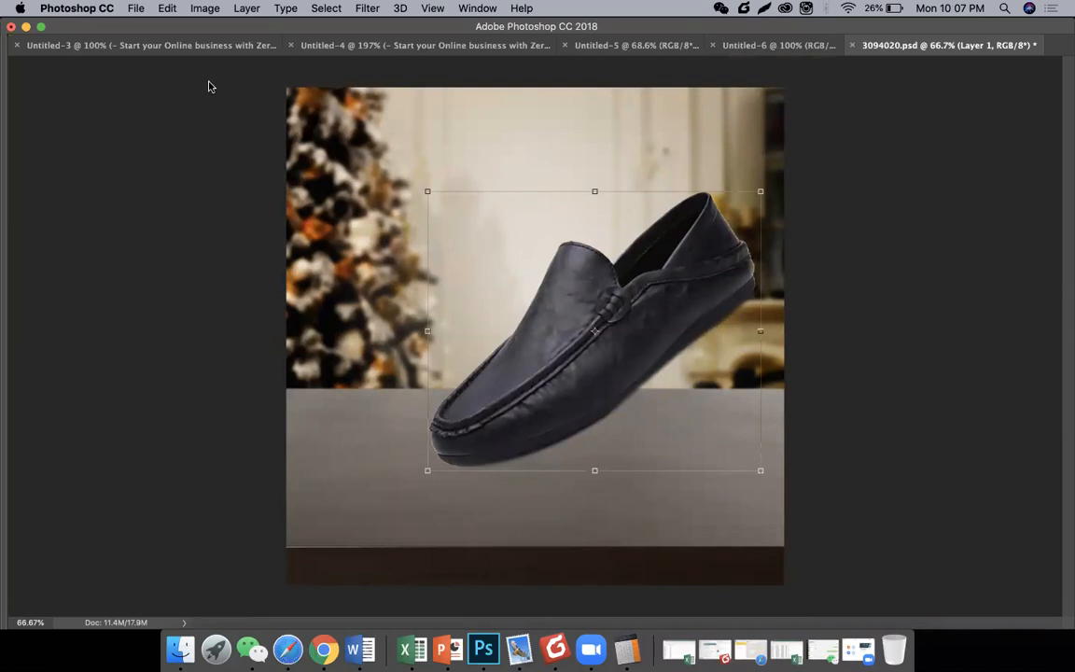
{"action": "left_click", "coordinate": [877, 224]}
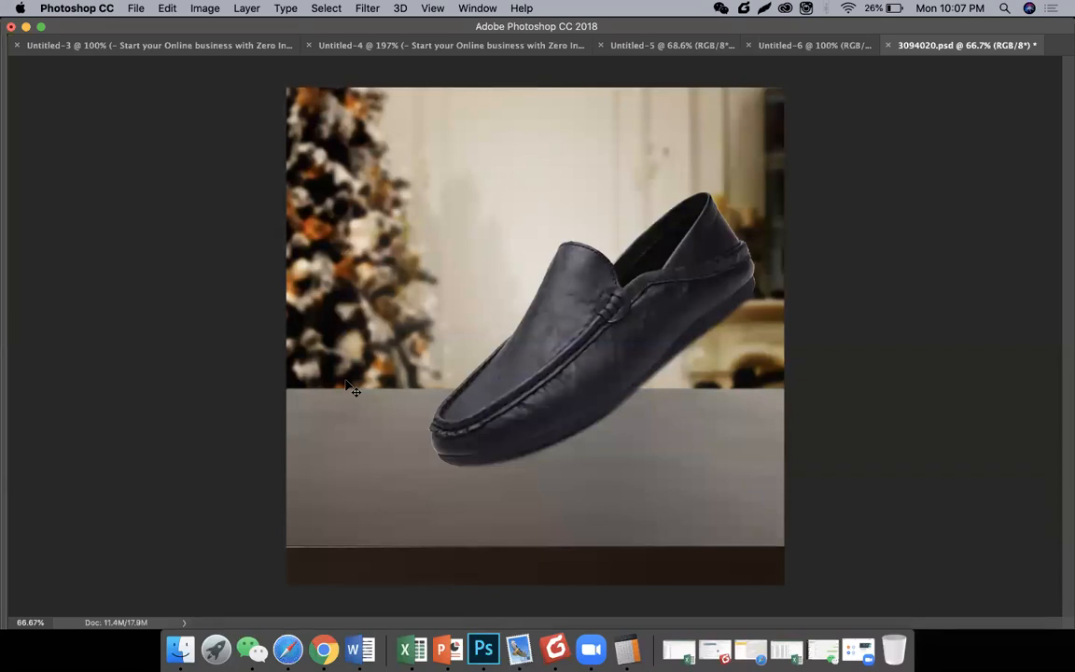
Draw a black ellipse about 278 px wide over the loafer's toe with the Ellipse tool.
{"action": "key", "text": "Tab"}
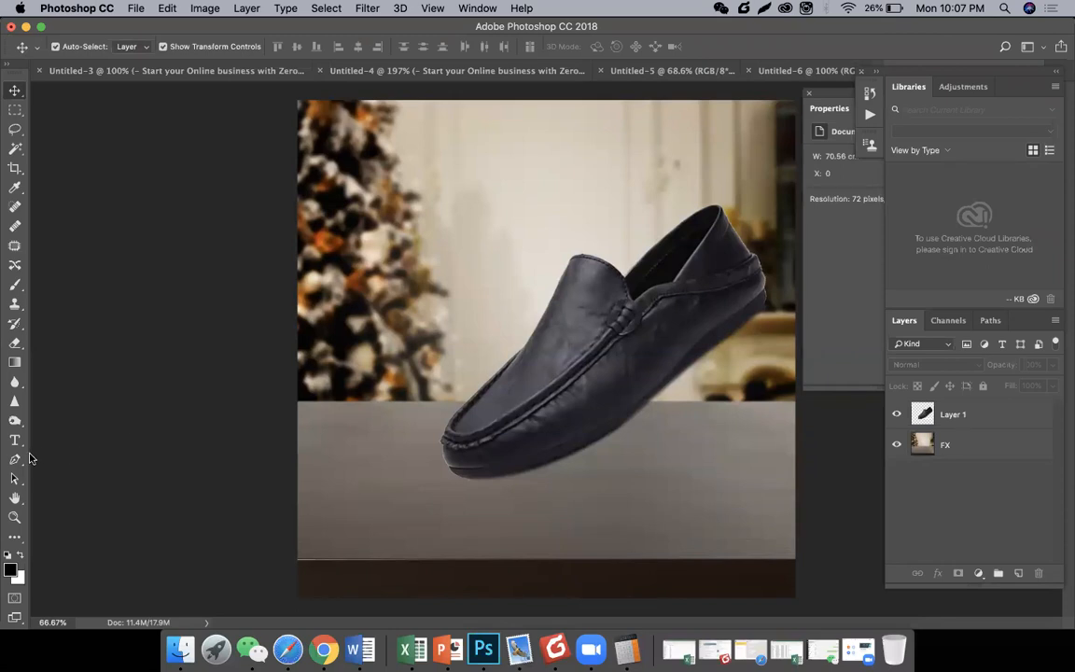
{"action": "left_click", "coordinate": [16, 420]}
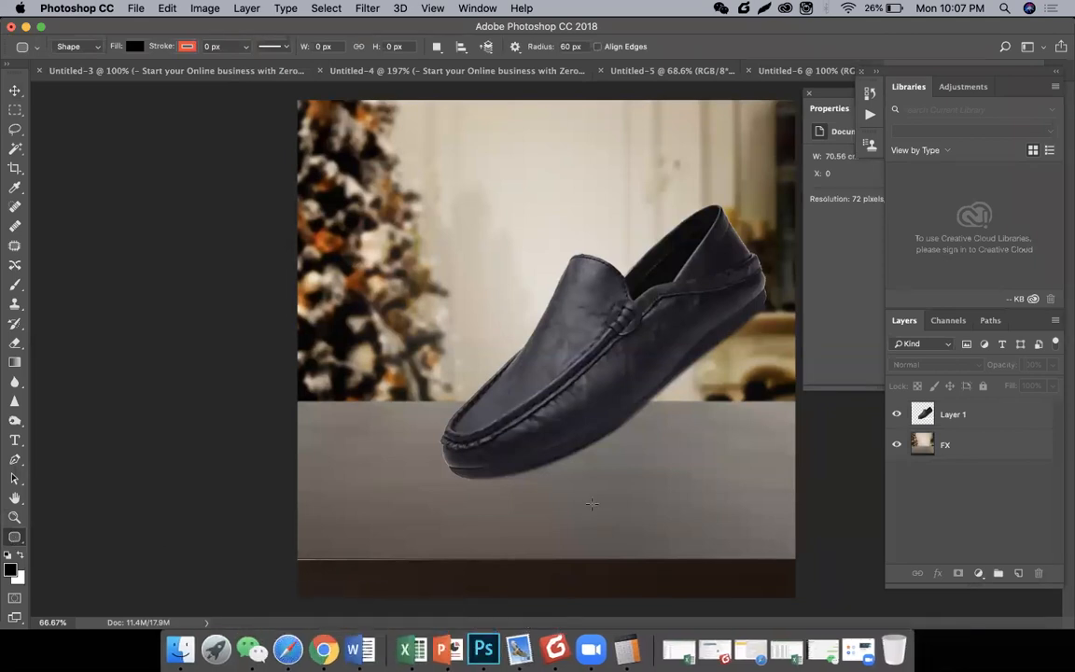
{"action": "right_click", "coordinate": [16, 538]}
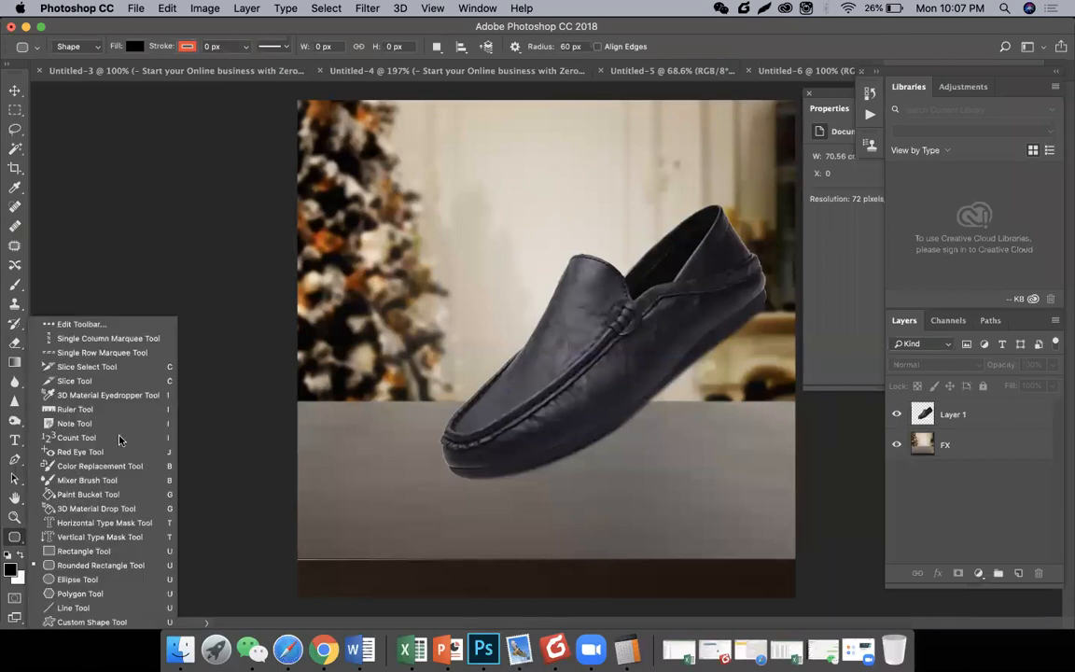
{"action": "left_click", "coordinate": [78, 580]}
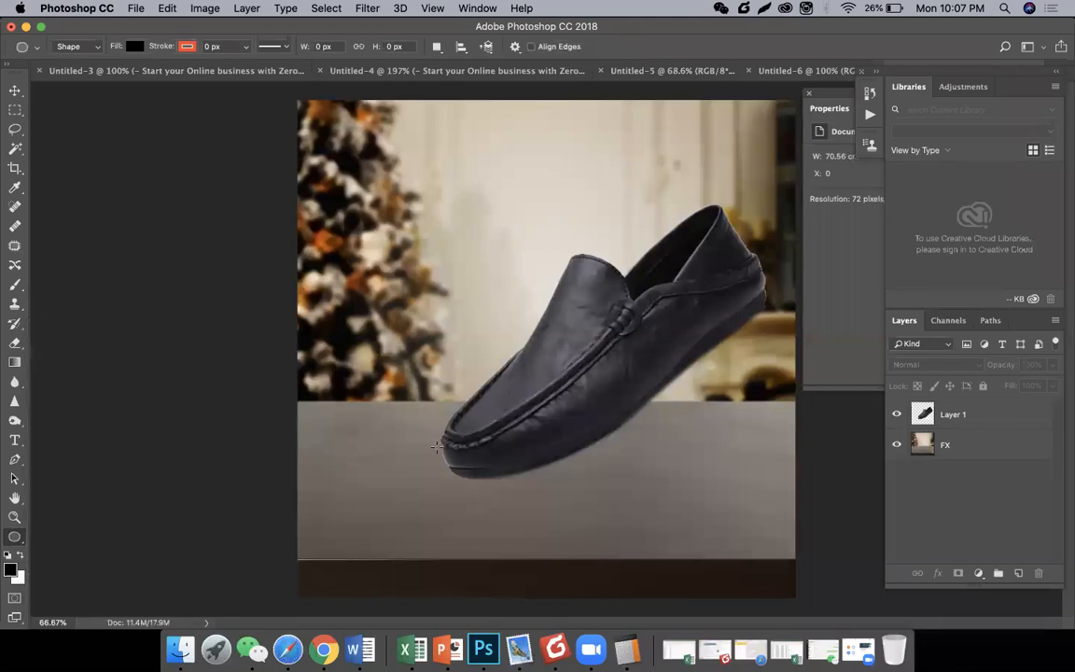
{"action": "left_click_drag", "start_coordinate": [433, 449], "coordinate": [470, 491]}
{"action": "key", "text": "v"}
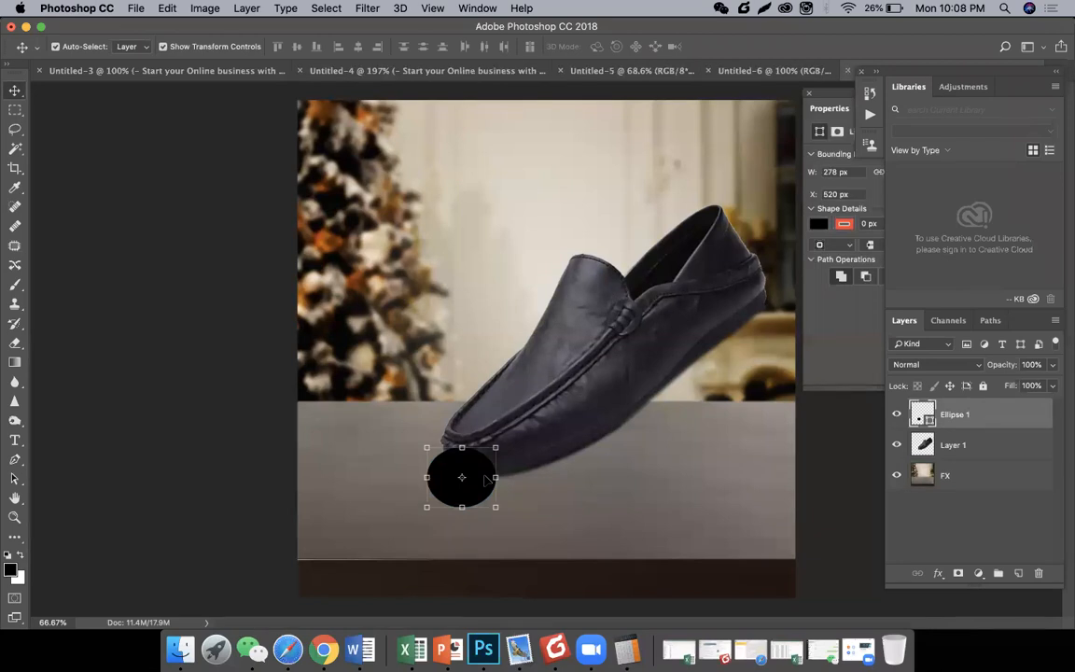
Lower the toe ellipse's opacity to 43% and select the background layer.
{"action": "left_click", "coordinate": [1053, 366]}
{"action": "left_click", "coordinate": [1016, 386]}
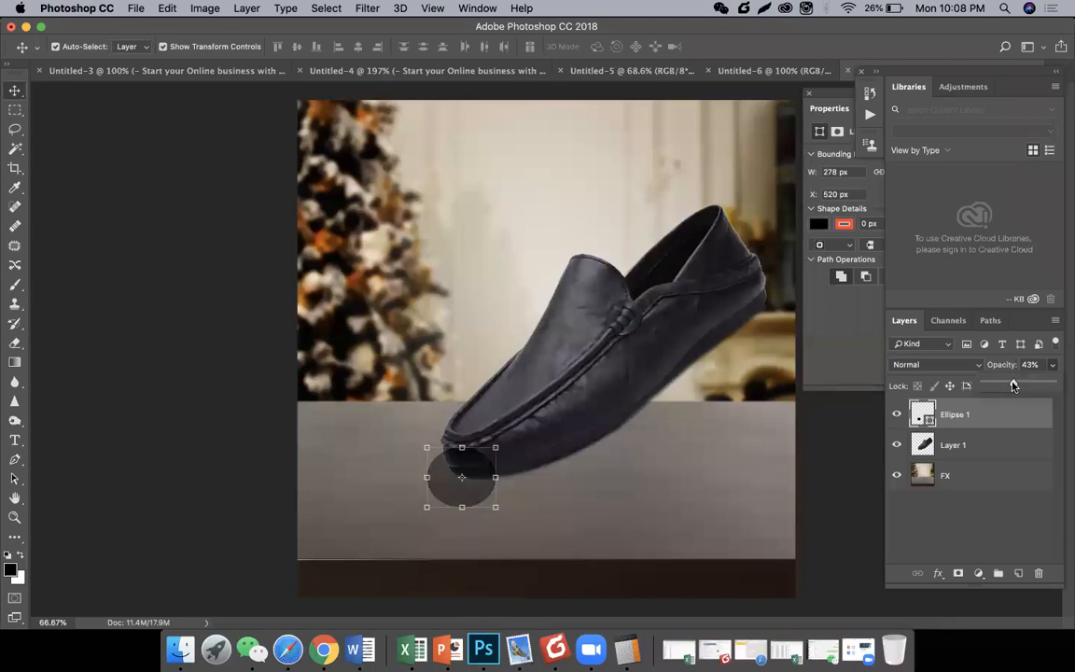
{"action": "left_click", "coordinate": [1030, 385]}
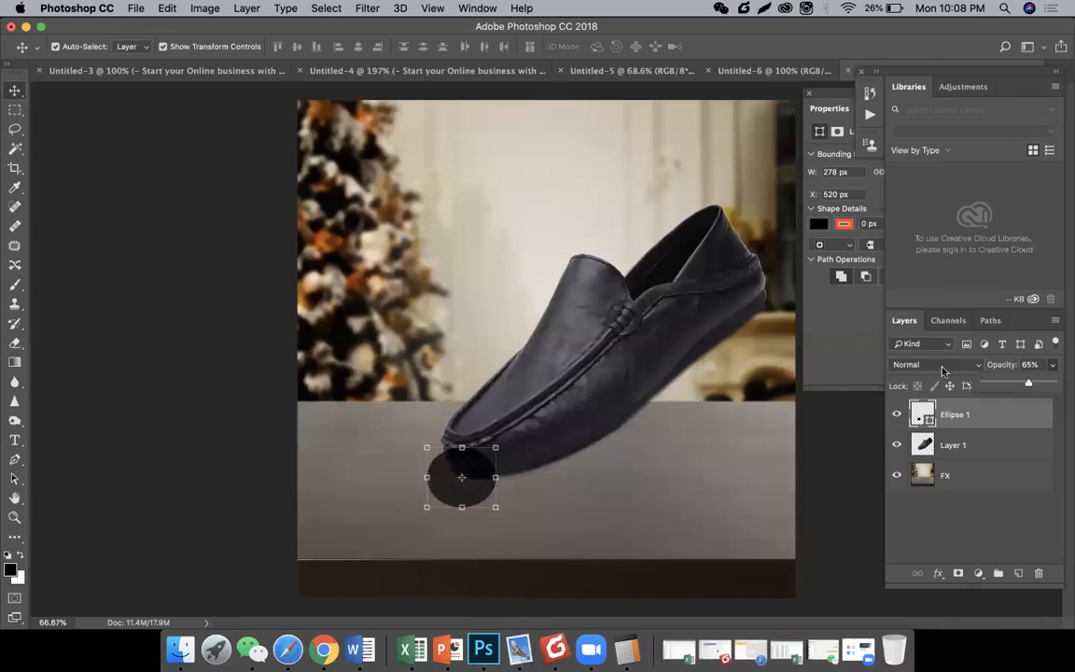
{"action": "left_click", "coordinate": [1012, 386]}
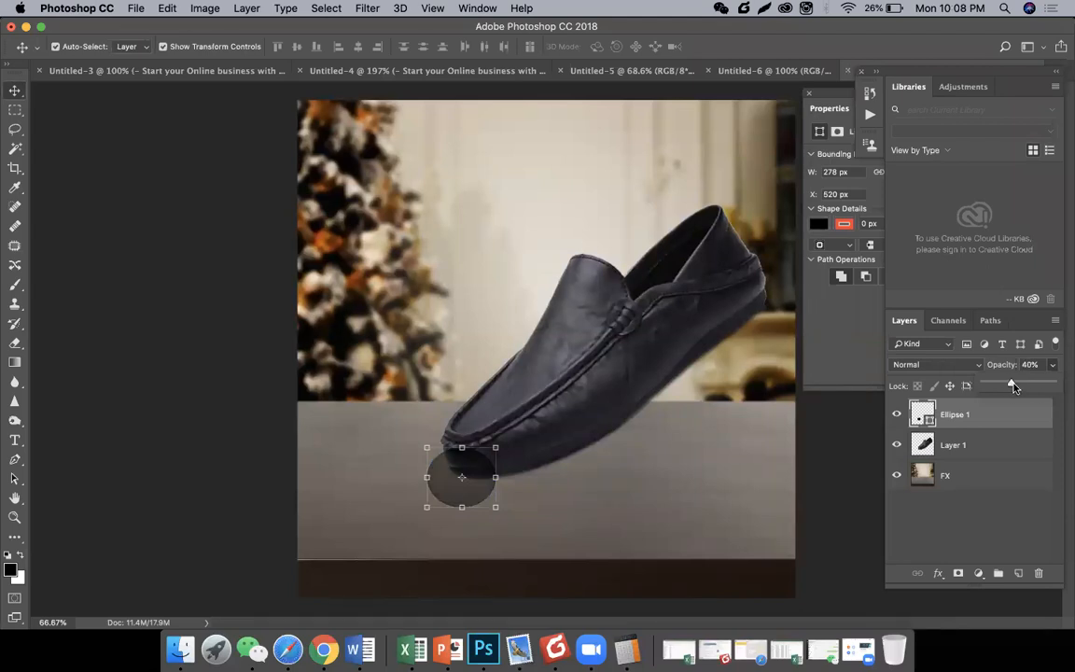
{"action": "left_click", "coordinate": [1015, 385]}
{"action": "left_click", "coordinate": [546, 494]}
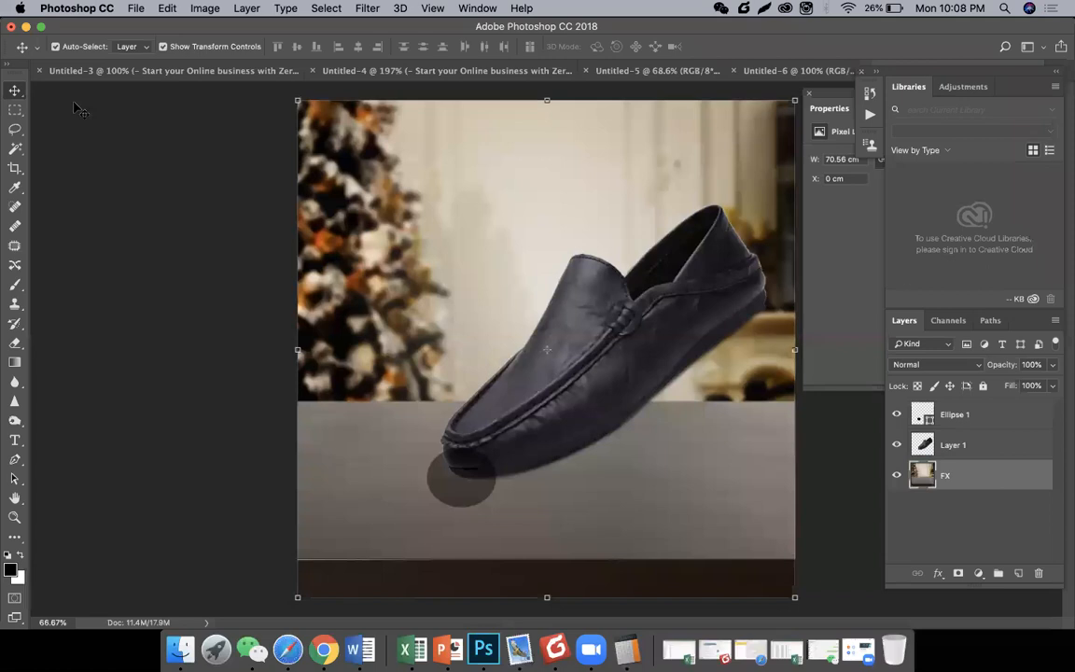
Switch to the Elliptical Marquee tool and set its feather to 20 px.
{"action": "left_click", "coordinate": [15, 109]}
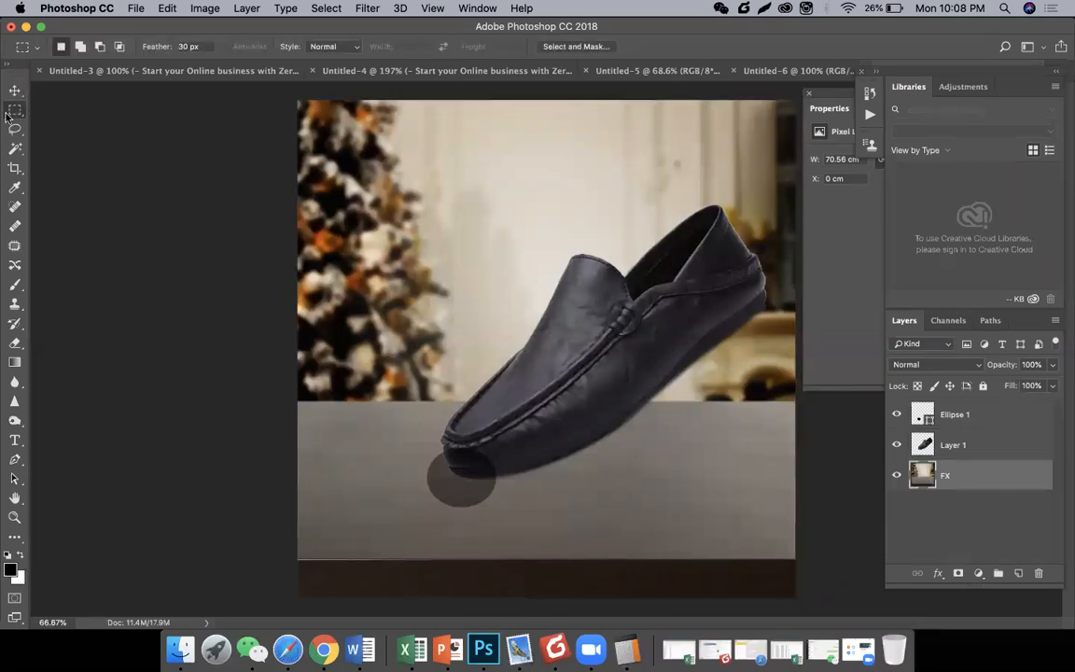
{"action": "left_click_drag", "start_coordinate": [12, 117], "coordinate": [40, 112]}
{"action": "left_click", "coordinate": [187, 47]}
{"action": "key", "text": "BackSpace"}
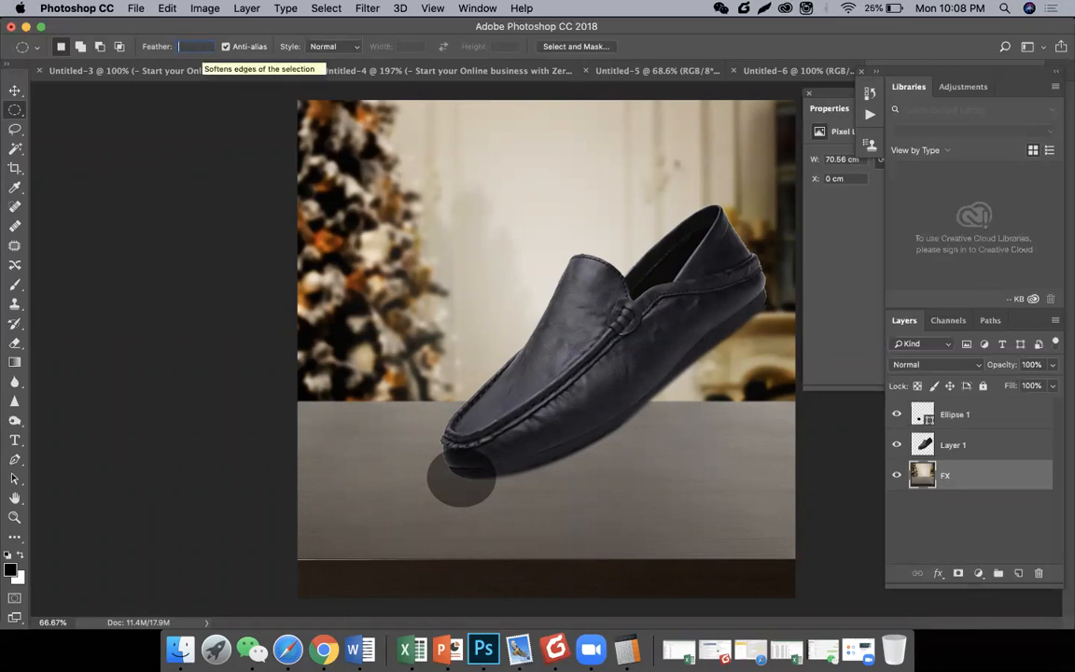
{"action": "type", "text": "20"}
{"action": "key", "text": "Return"}
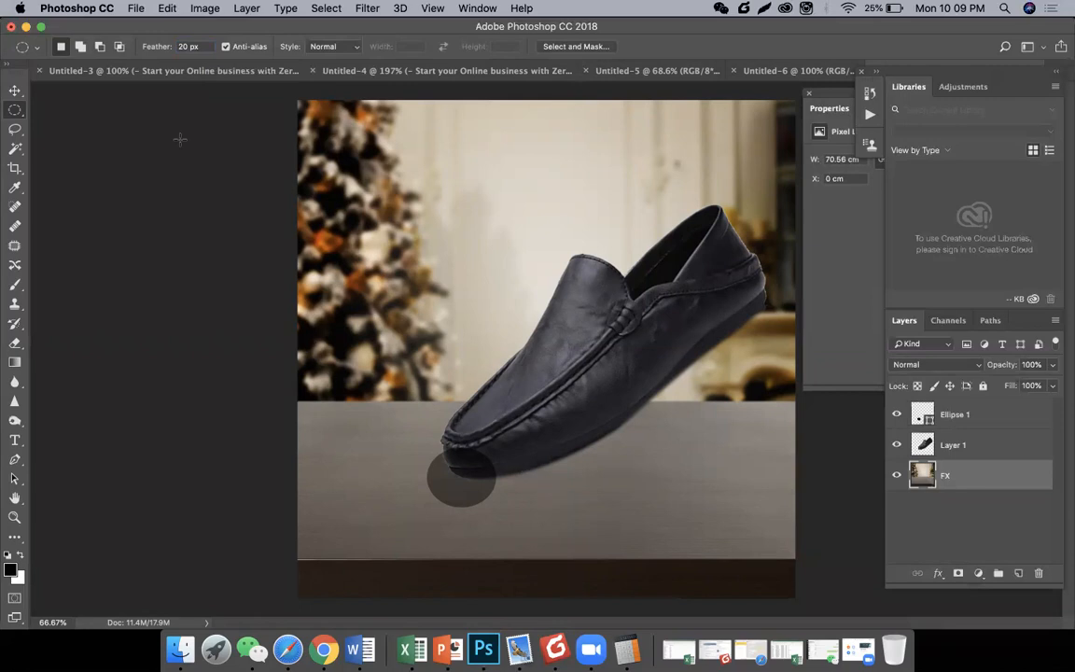
Enlarge the translucent ellipse to about 1038 px wide so it covers the front half of the loafer, and apply the transform.
{"action": "left_click", "coordinate": [16, 90]}
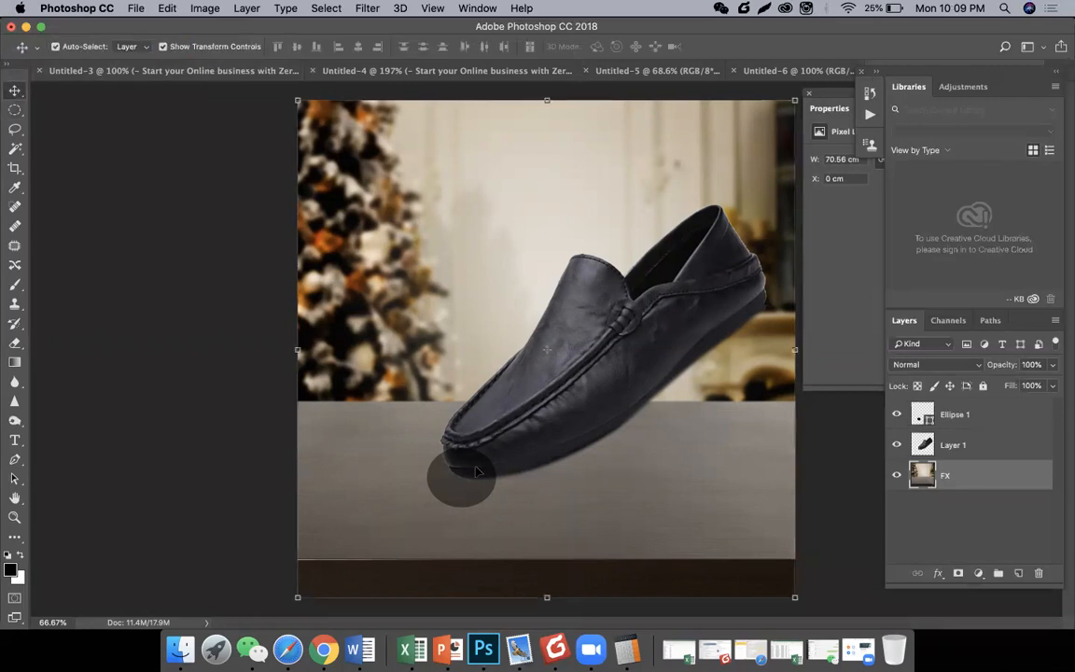
{"action": "left_click", "coordinate": [496, 452]}
{"action": "left_click_drag", "start_coordinate": [495, 448], "coordinate": [685, 283]}
{"action": "left_click_drag", "start_coordinate": [454, 313], "coordinate": [585, 430]}
{"action": "key", "text": "Return"}
Try to delete the part of the ellipse outside a feathered elliptical selection by inverting the selection, and clear the selection.
{"action": "left_click", "coordinate": [16, 110]}
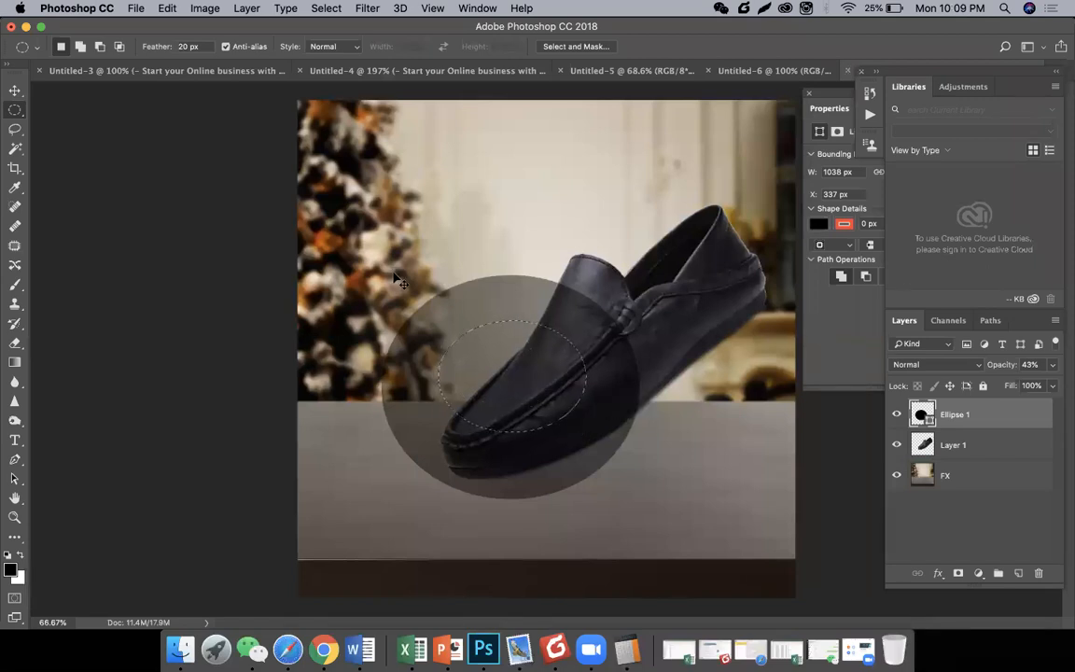
{"action": "key", "text": "super+shift+i"}
{"action": "key", "text": "BackSpace"}
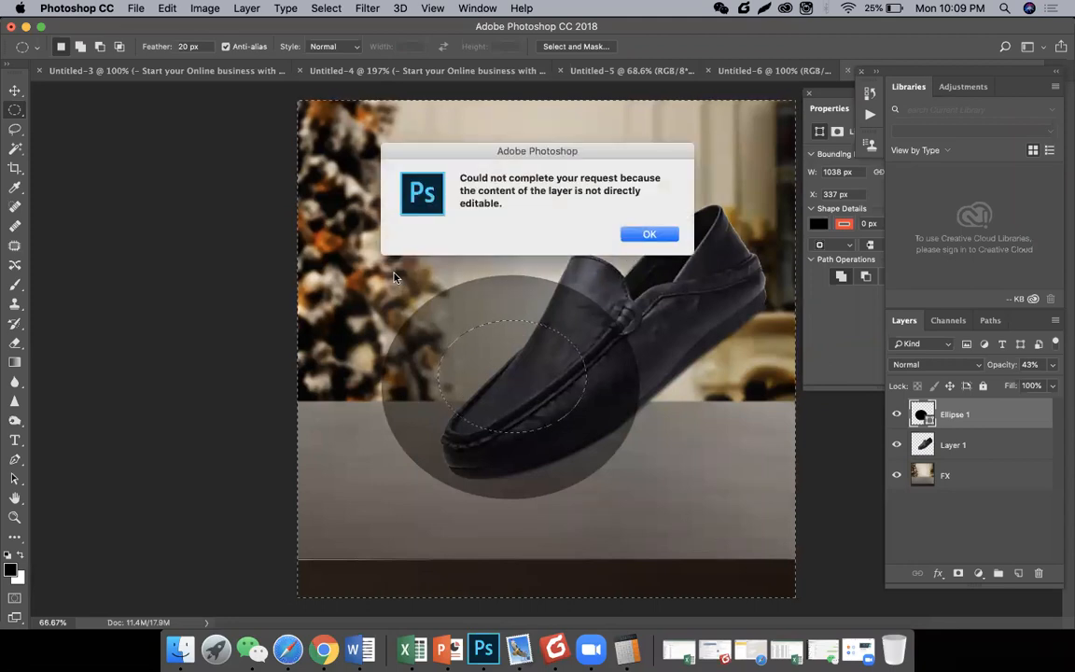
{"action": "key", "text": "Return"}
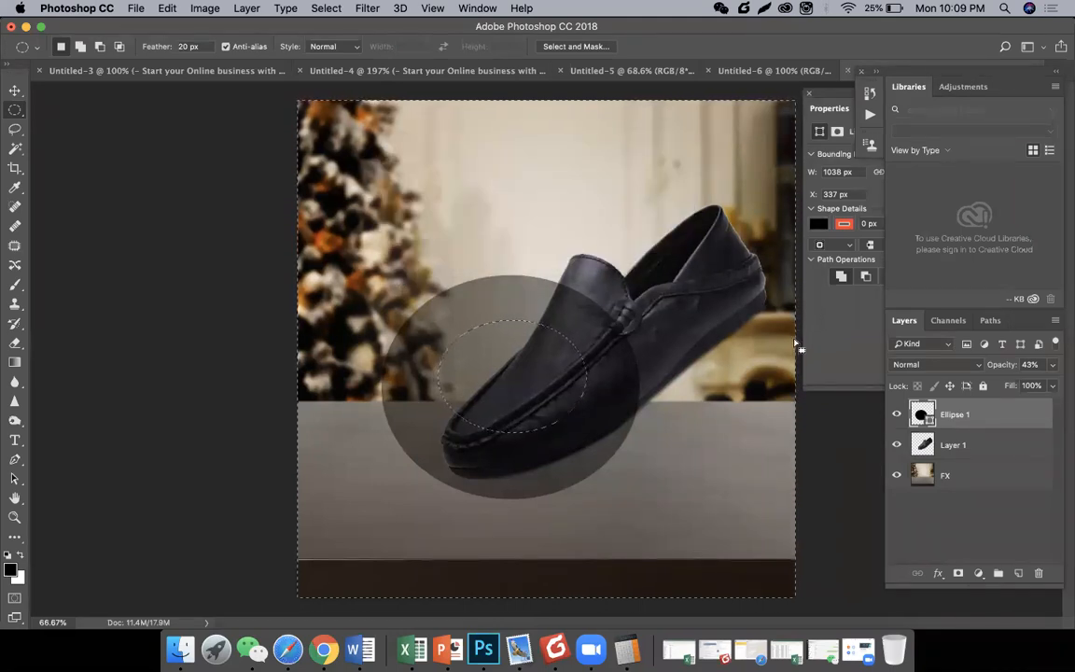
{"action": "key", "text": "super+shift+i"}
{"action": "key", "text": "shift"}
{"action": "key", "text": "shift"}
{"action": "key", "text": "super+d"}
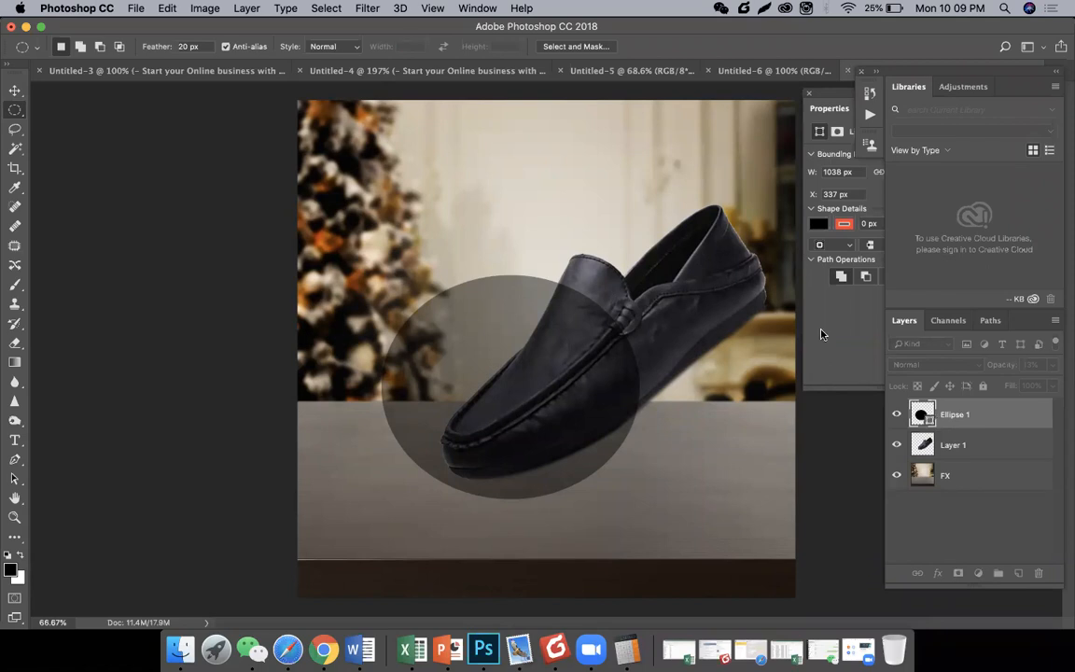
Rasterize the ellipse's shape layer.
{"action": "double_click", "coordinate": [923, 414]}
{"action": "key", "text": "Escape"}
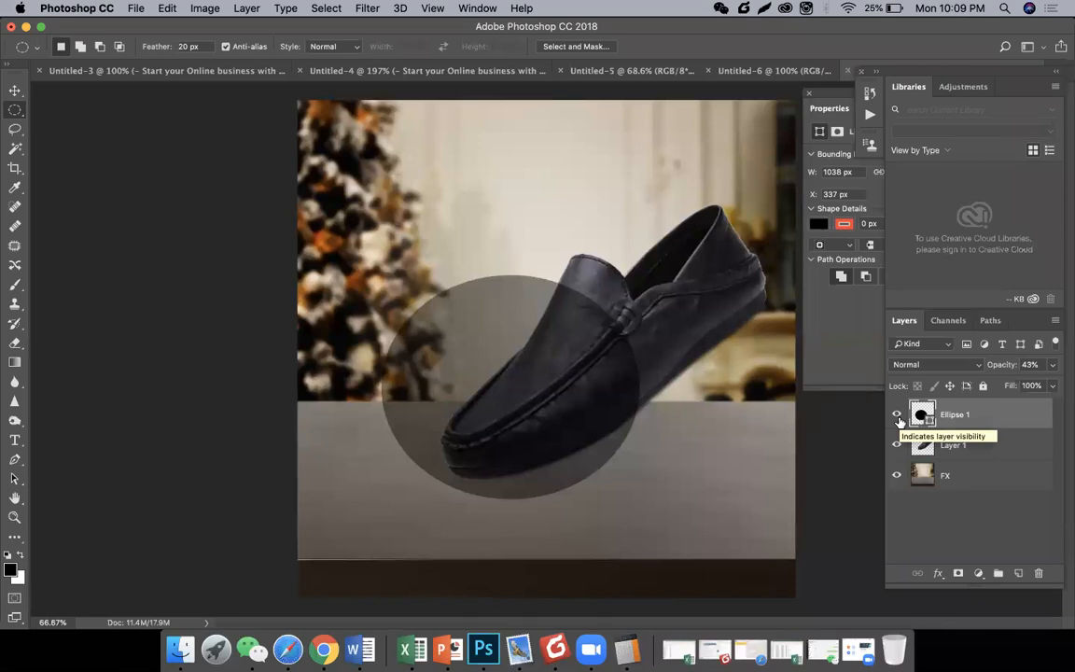
{"action": "right_click", "coordinate": [963, 425]}
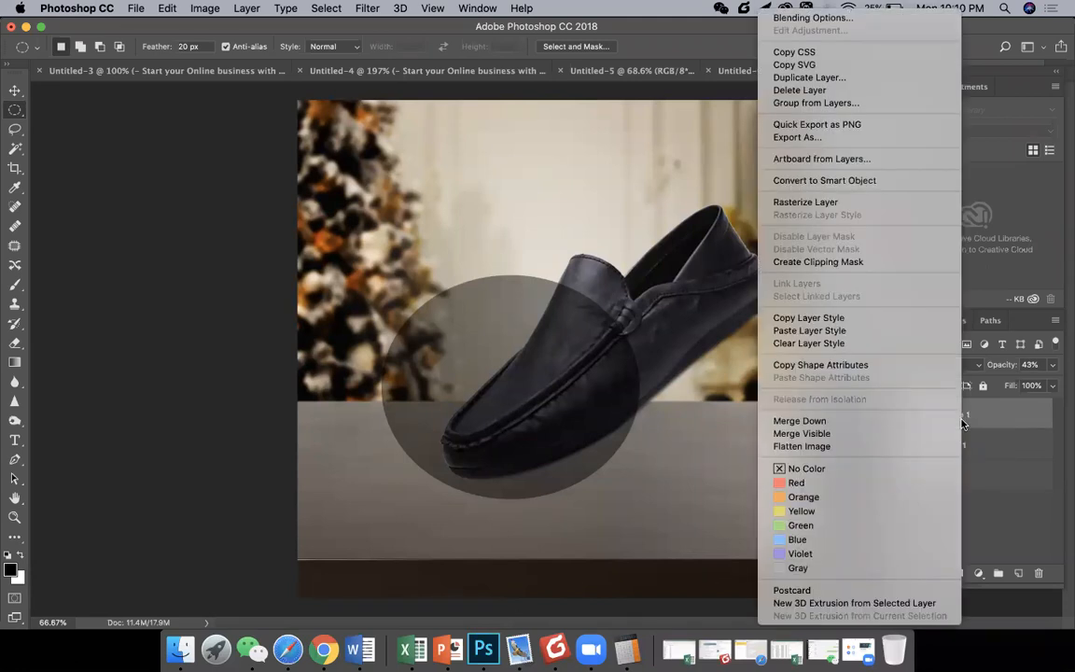
{"action": "left_click", "coordinate": [863, 203]}
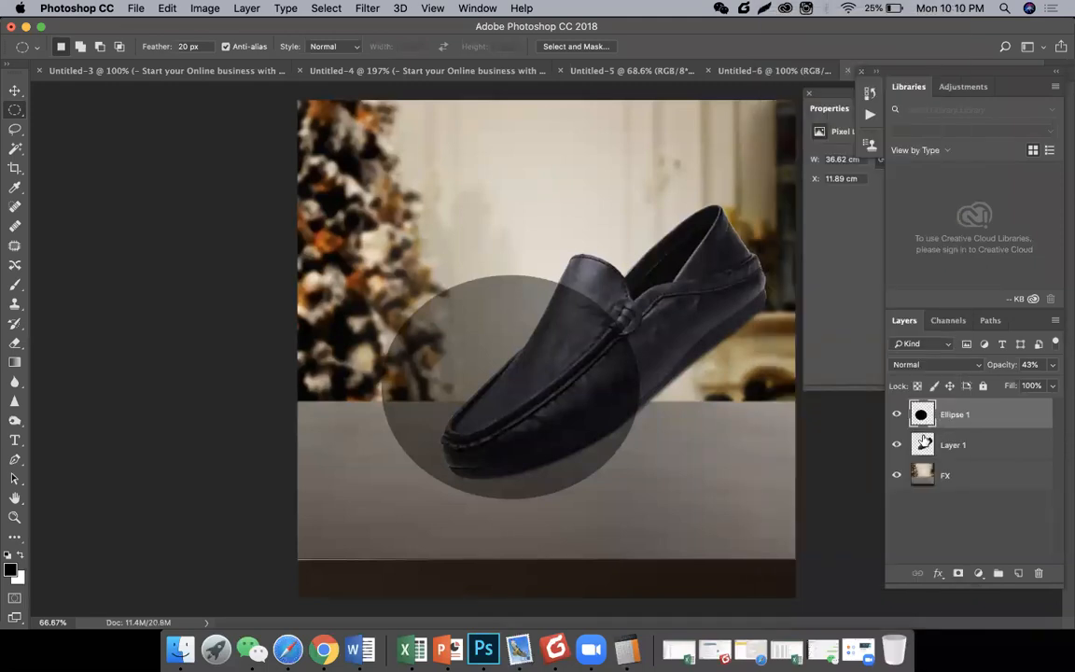
Move the semi-transparent ellipse up and slightly right, to an X position of about 14.4 cm.
{"action": "key", "text": "v"}
{"action": "left_click_drag", "start_coordinate": [539, 333], "coordinate": [557, 285]}
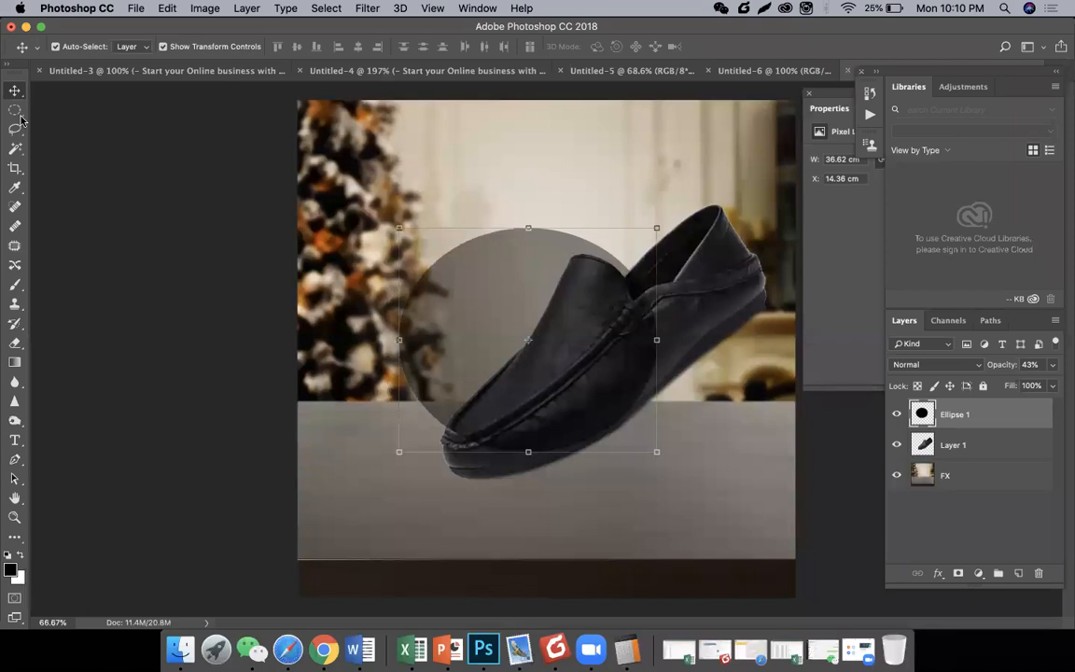
{"action": "key", "text": "e"}
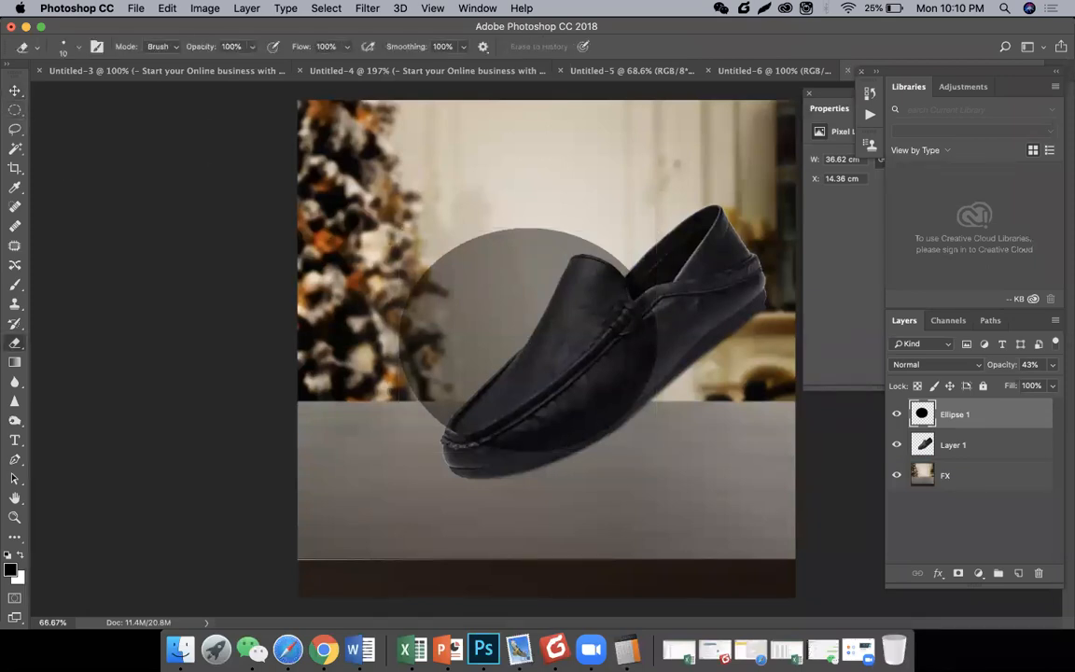
{"action": "key", "text": "bracketright"}
{"action": "key", "text": "bracketright"}
{"action": "key", "text": "bracketright"}
{"action": "key", "text": "bracketright"}
{"action": "key", "text": "bracketright"}
{"action": "key", "text": "bracketright"}
{"action": "mouse_move", "coordinate": [453, 253]}
{"action": "left_mouse_down"}
{"action": "mouse_move", "coordinate": [492, 327]}
{"action": "mouse_move", "coordinate": [507, 322]}
{"action": "left_mouse_up"}
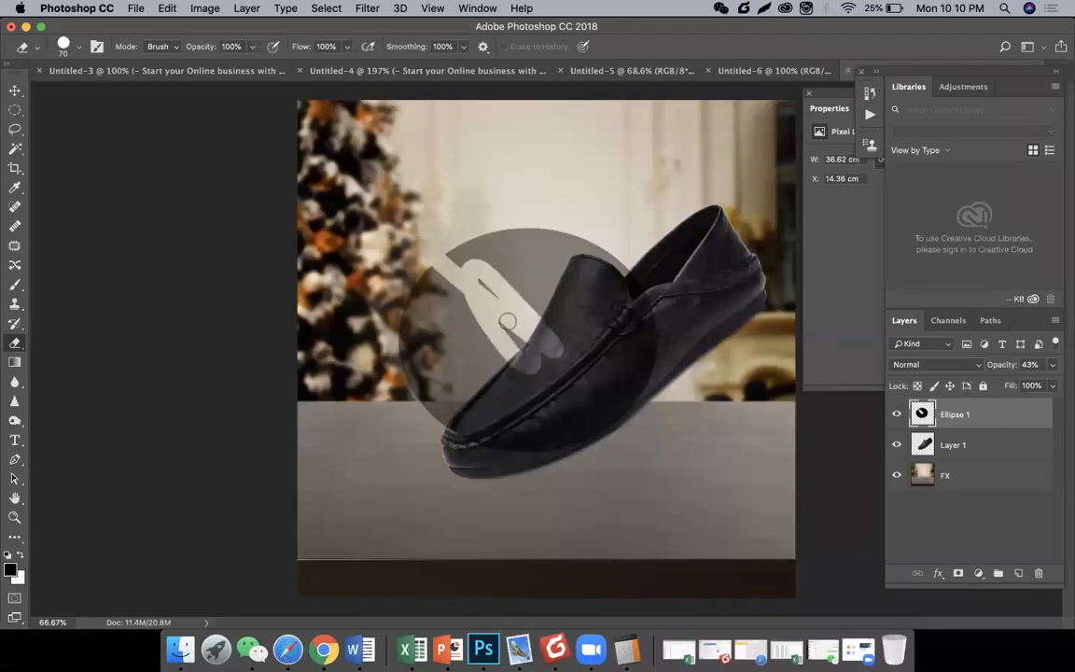
{"action": "key", "text": "super+z"}
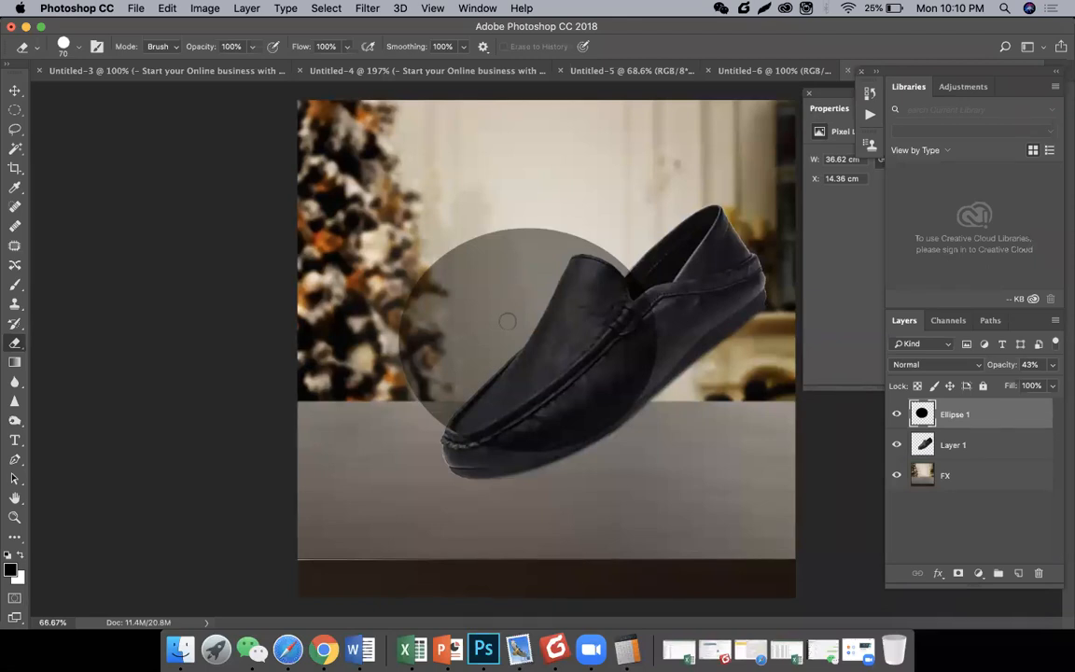
Trim the ellipse to a soft-edged oval about 22 cm wide by deleting everything outside a feathered elliptical selection.
{"action": "key", "text": "m"}
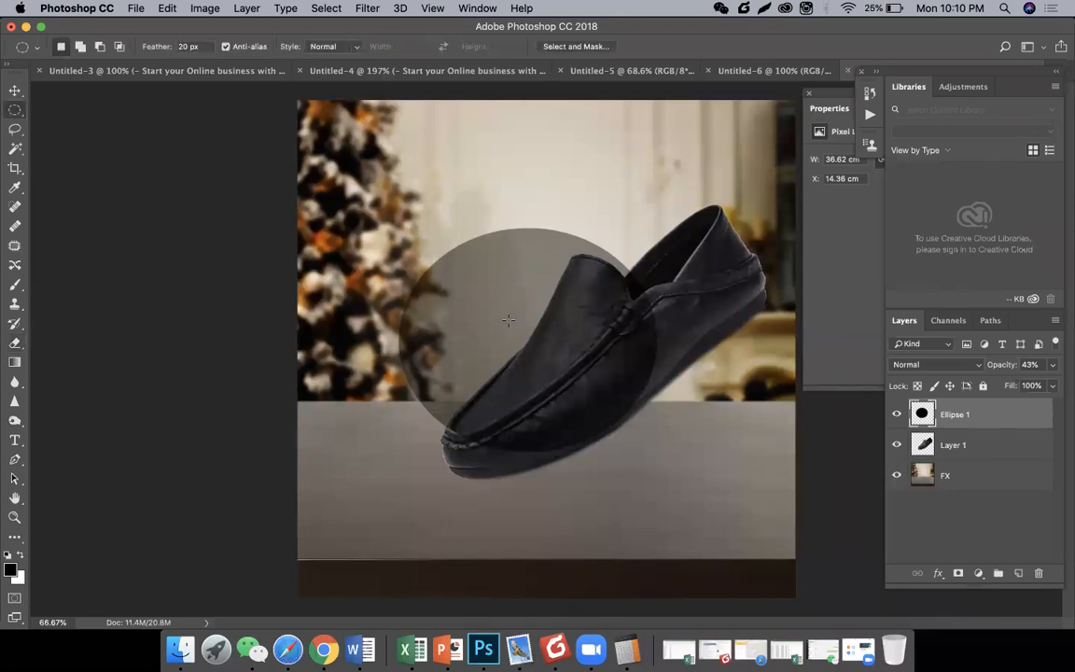
{"action": "left_click_drag", "start_coordinate": [450, 281], "coordinate": [606, 389]}
{"action": "key", "text": "super+shift+i"}
{"action": "key", "text": "Delete"}
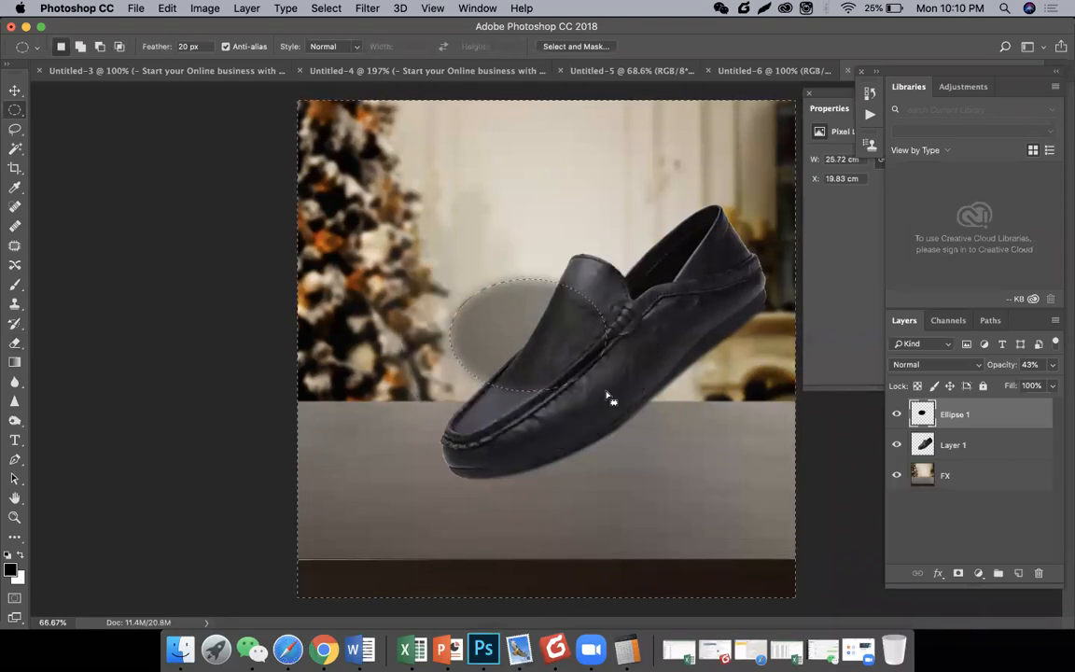
{"action": "key", "text": "super+d"}
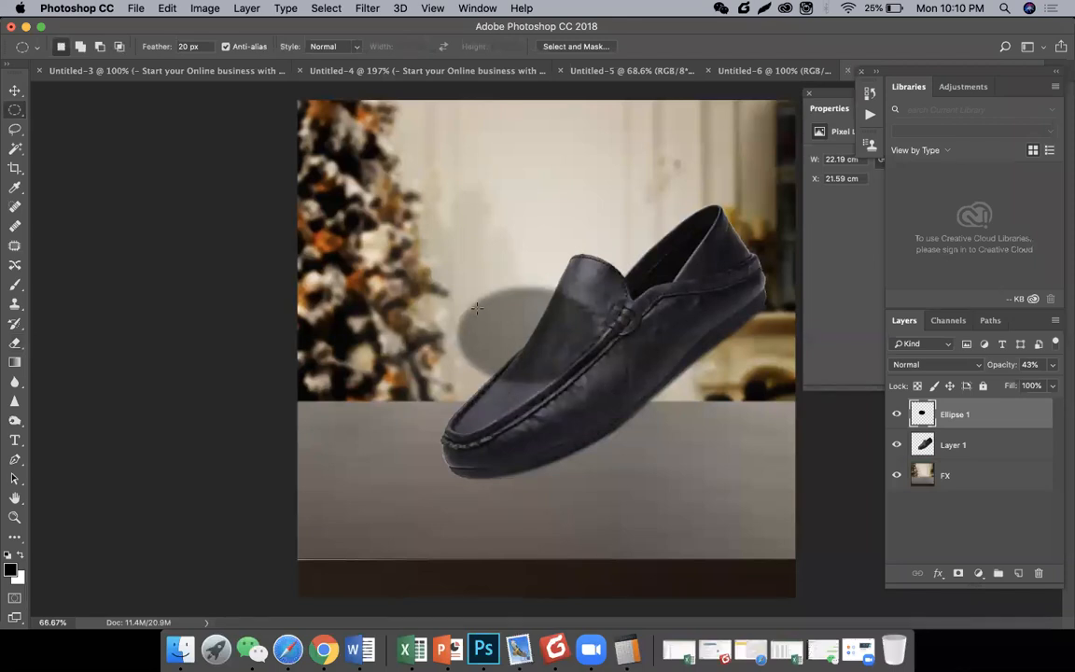
Set the selection feather to 40 px and delete twice outside a smaller elliptical selection, leaving a shadow about 17 cm wide.
{"action": "left_click", "coordinate": [186, 46]}
{"action": "type", "text": "40"}
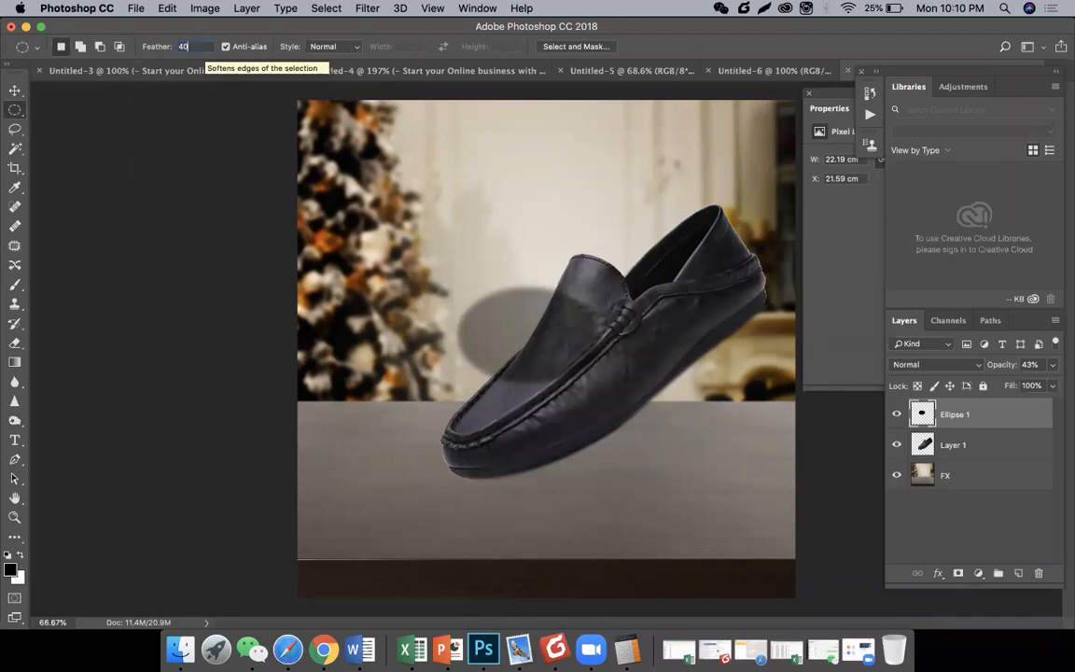
{"action": "left_click_drag", "start_coordinate": [513, 330], "coordinate": [586, 373]}
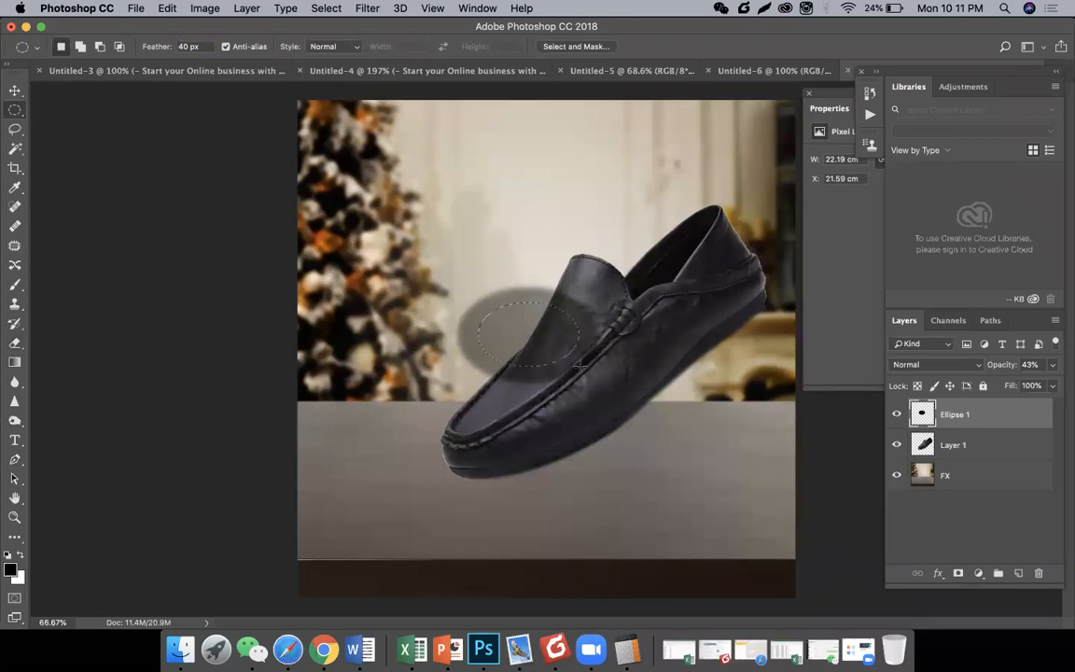
{"action": "key", "text": "super+shift+i"}
{"action": "key", "text": "Delete"}
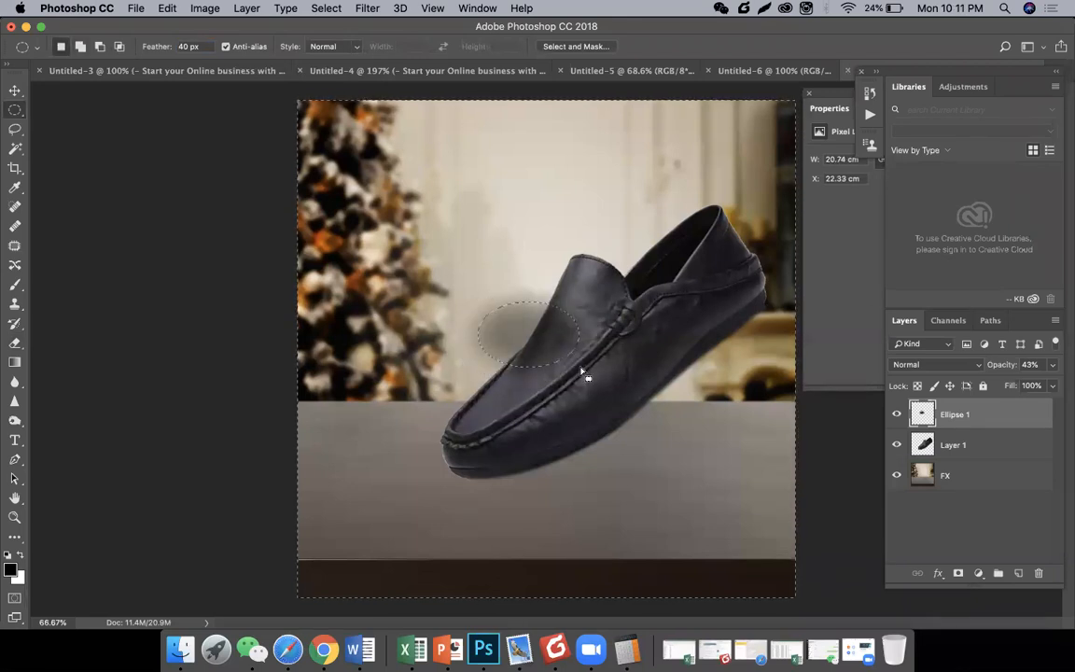
{"action": "key", "text": "Delete"}
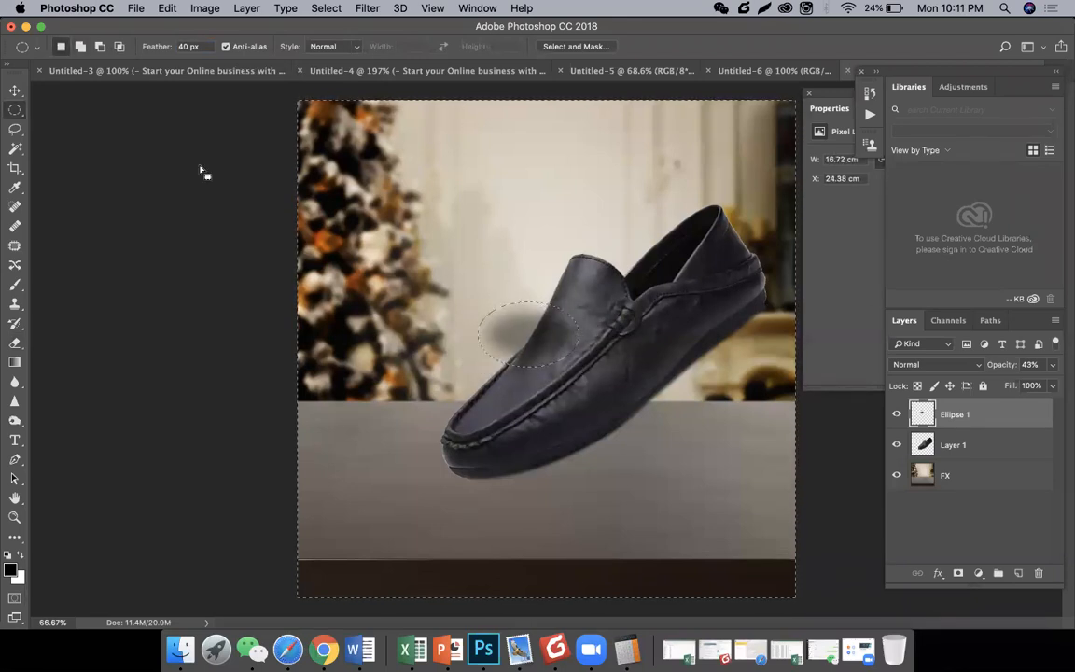
{"action": "key", "text": "super+d"}
Place the blurred shadow beneath the shoe's toe and send the Ellipse 1 layer behind Layer 1.
{"action": "key", "text": "v"}
{"action": "left_click_drag", "start_coordinate": [515, 359], "coordinate": [459, 480]}
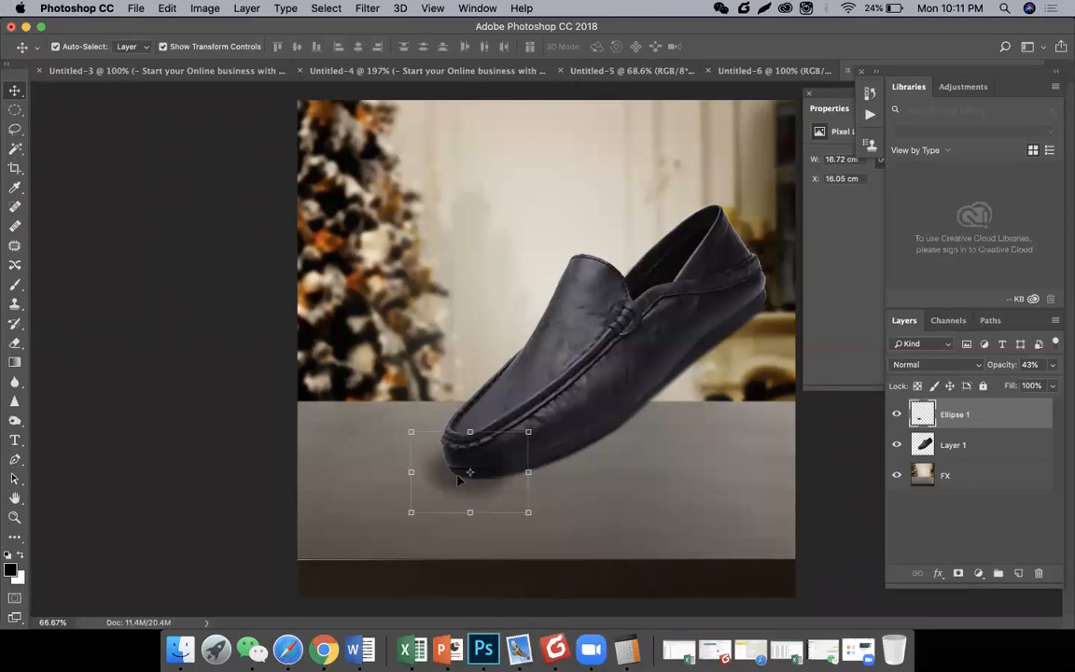
{"action": "key", "text": "super+bracketleft"}
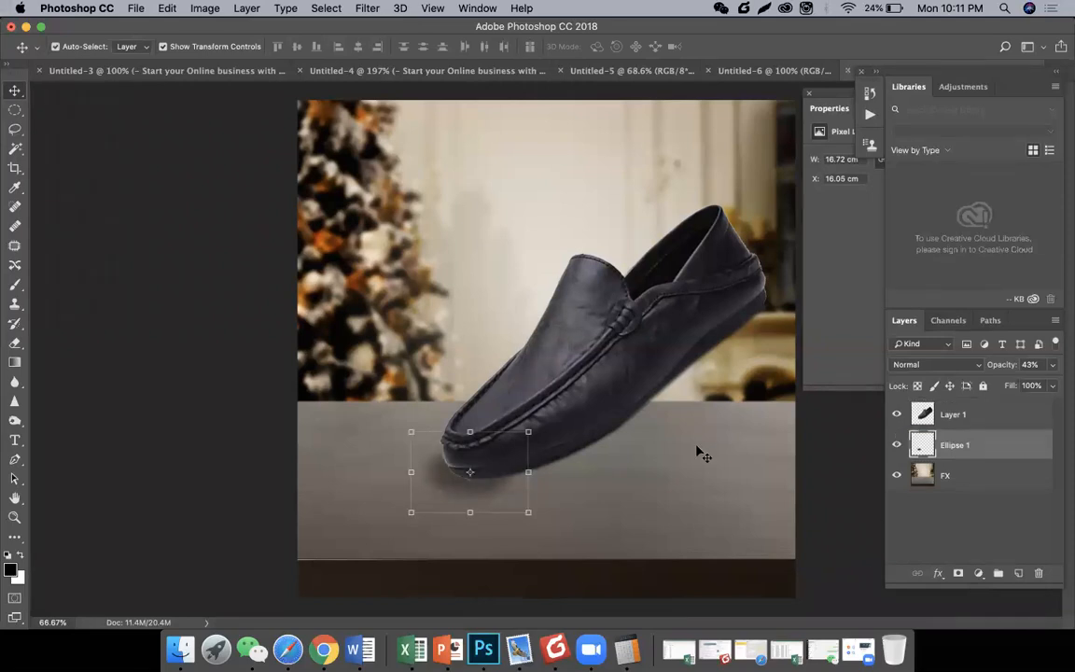
{"action": "left_click", "coordinate": [754, 507]}
{"action": "left_click_drag", "start_coordinate": [481, 501], "coordinate": [488, 487]}
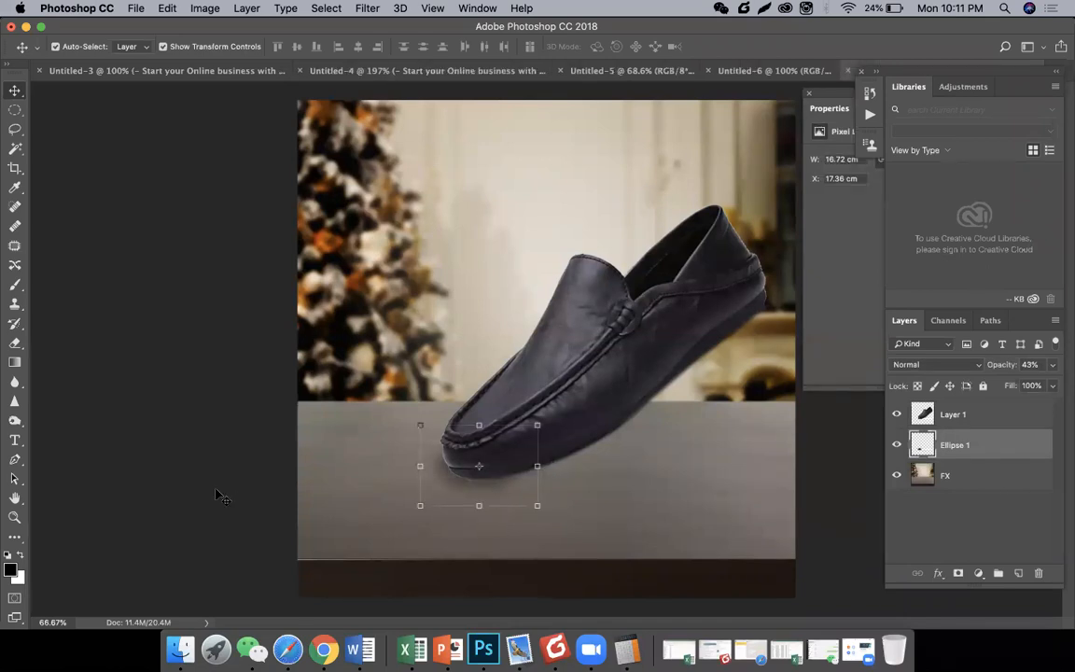
{"action": "left_click", "coordinate": [216, 495]}
Compare the image with and without the Ellipse 1 shadow and nudge the shadow slightly left under the toe.
{"action": "key", "text": "super+0"}
{"action": "key", "text": "super+minus"}
{"action": "left_click", "coordinate": [898, 445]}
{"action": "left_click", "coordinate": [899, 447]}
{"action": "left_click", "coordinate": [899, 447]}
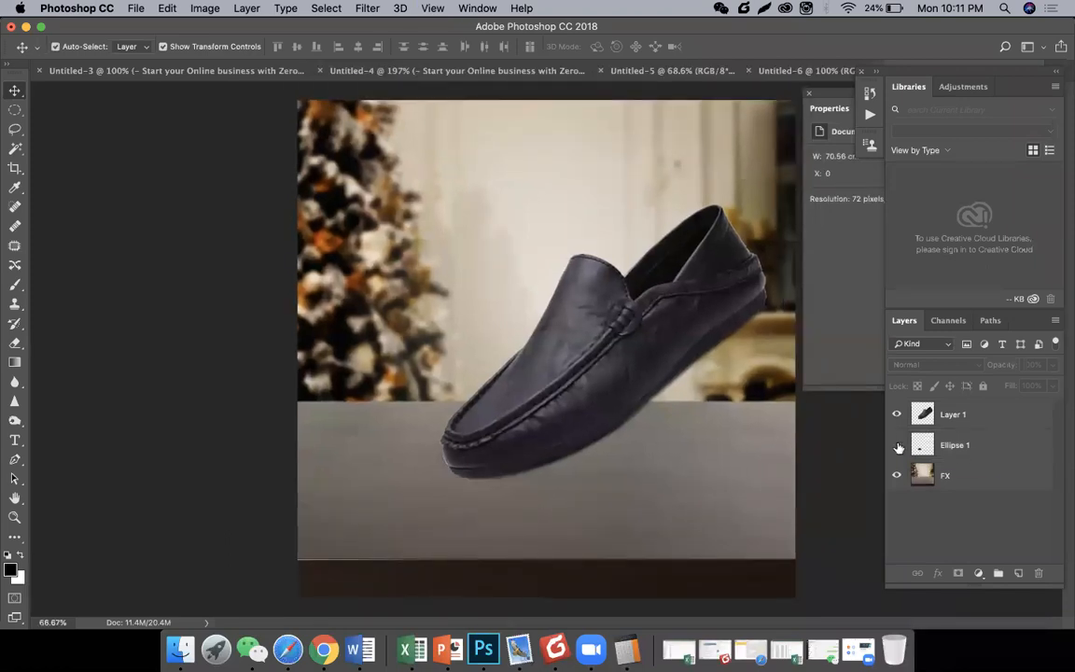
{"action": "left_click", "coordinate": [899, 447]}
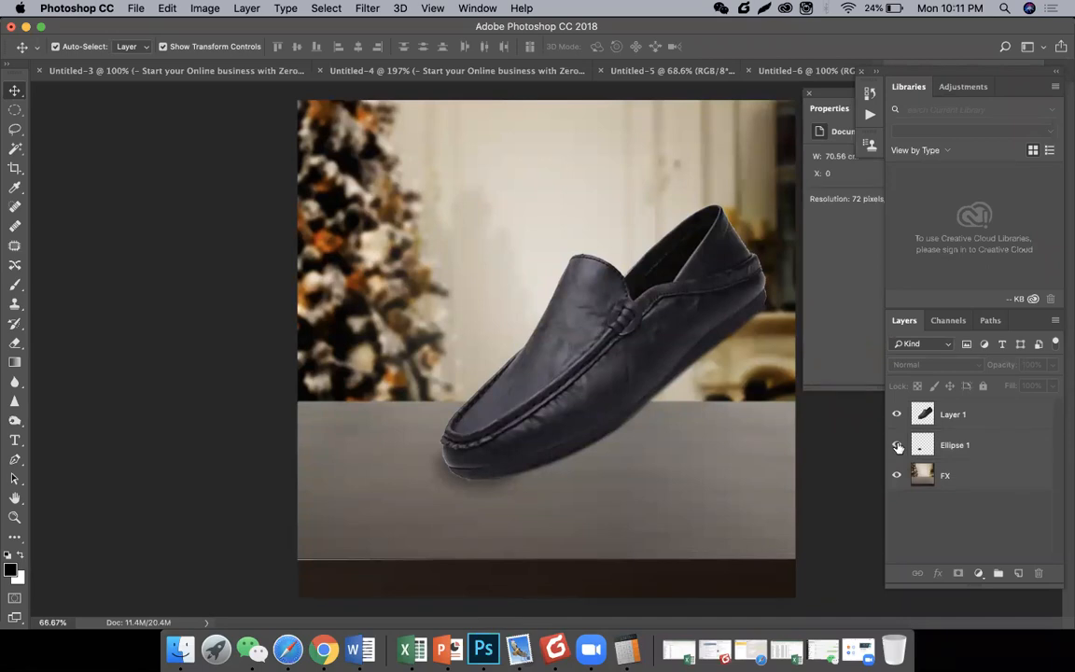
{"action": "left_click_drag", "start_coordinate": [461, 491], "coordinate": [456, 487]}
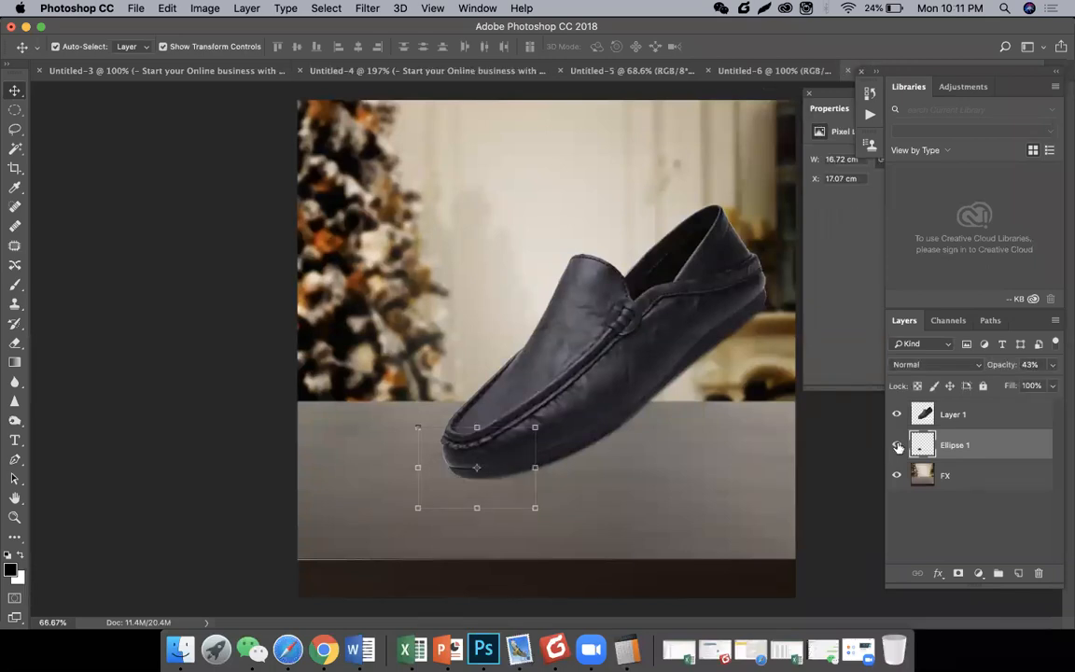
{"action": "left_click", "coordinate": [260, 482]}
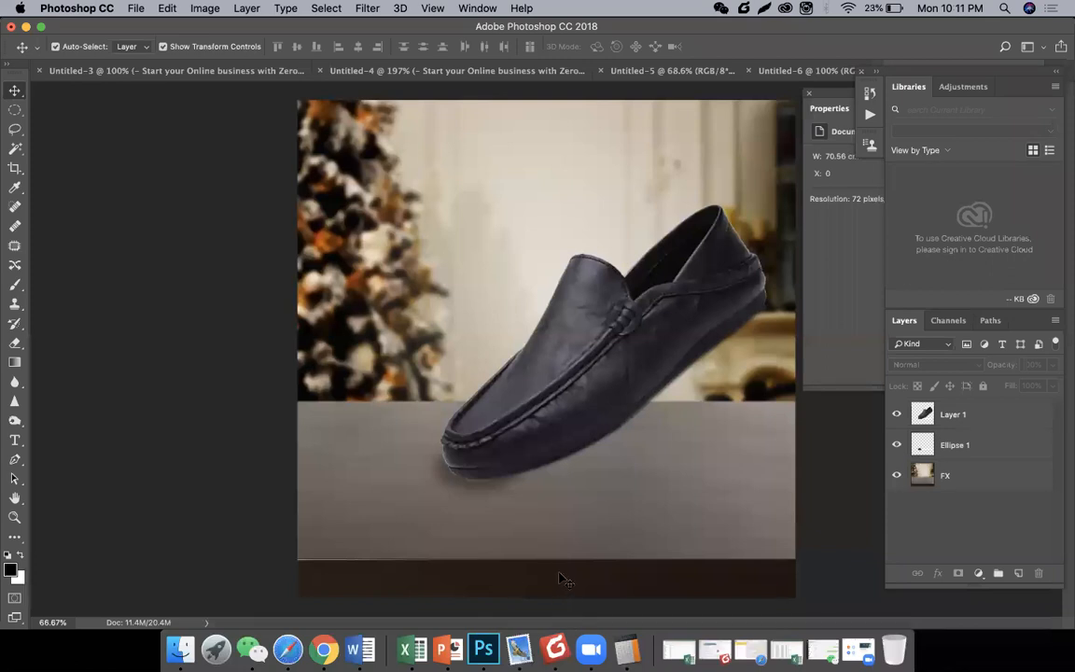
Switch to Chrome and search Google in a new tab for "show now button on instagram".
{"action": "left_click", "coordinate": [322, 650]}
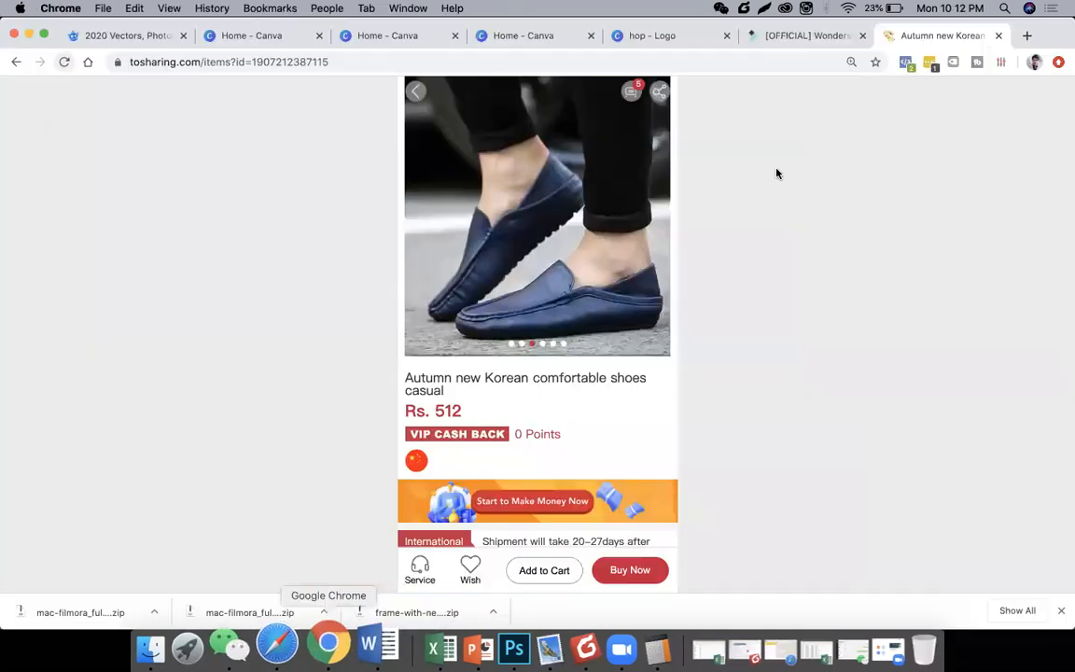
{"action": "left_click", "coordinate": [1026, 37]}
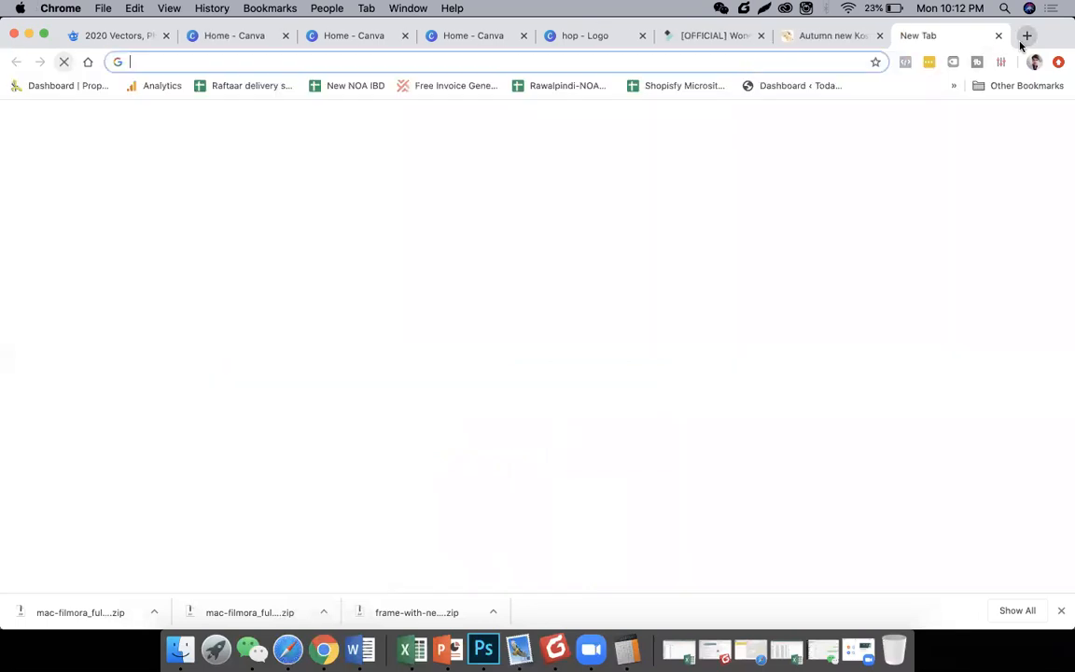
{"action": "type", "text": "shopify.com"}
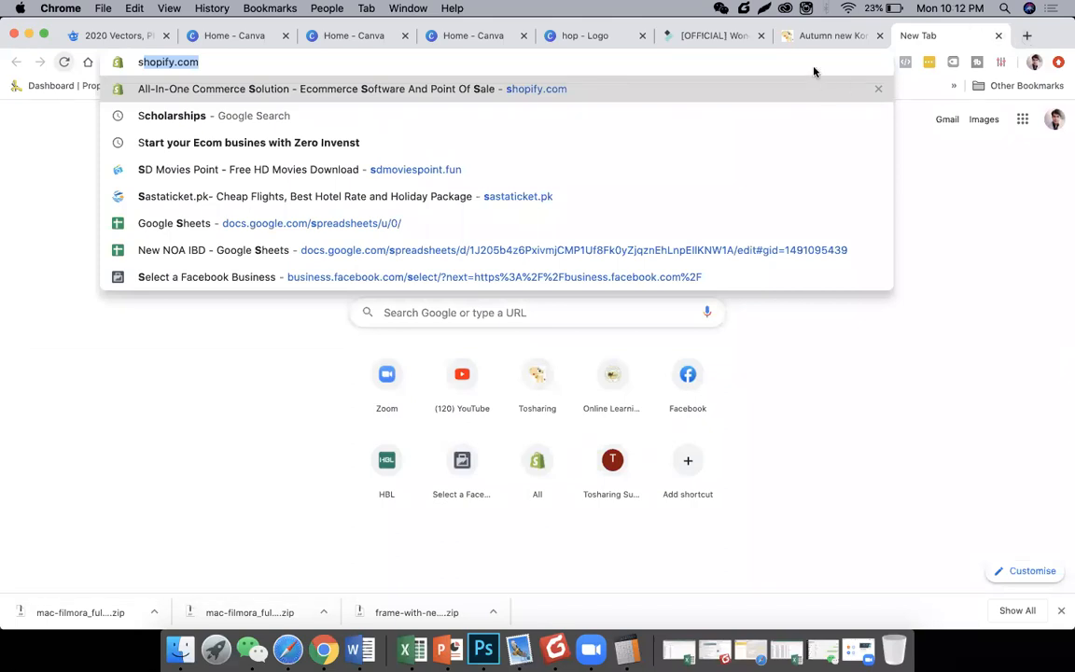
{"action": "key", "text": "Right"}
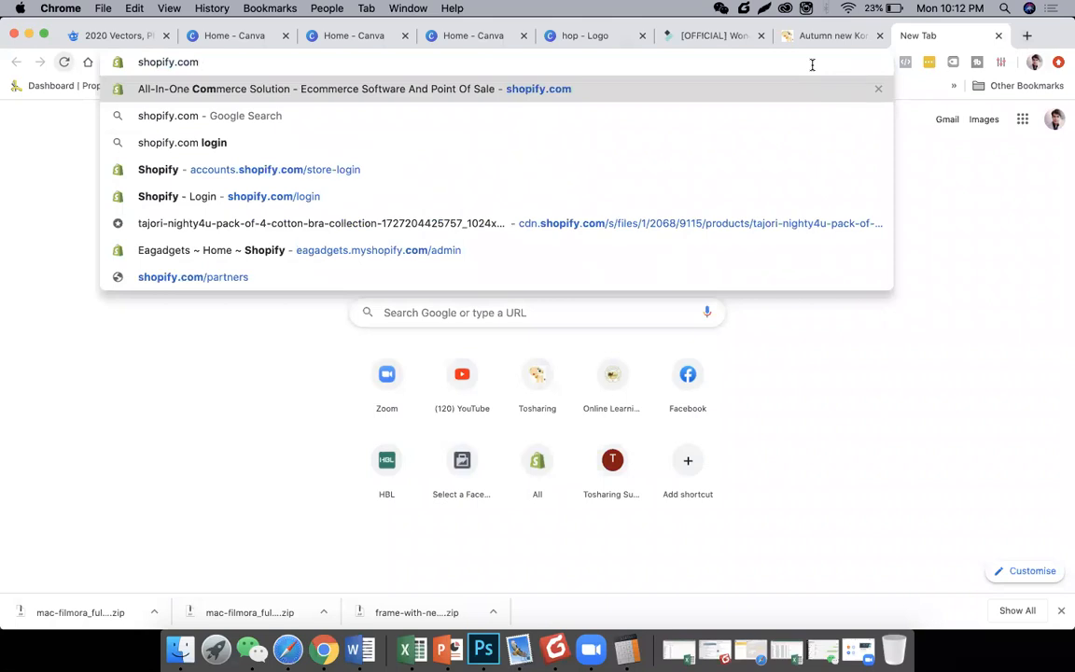
{"action": "key", "text": "super+a"}
{"action": "type", "text": "show"}
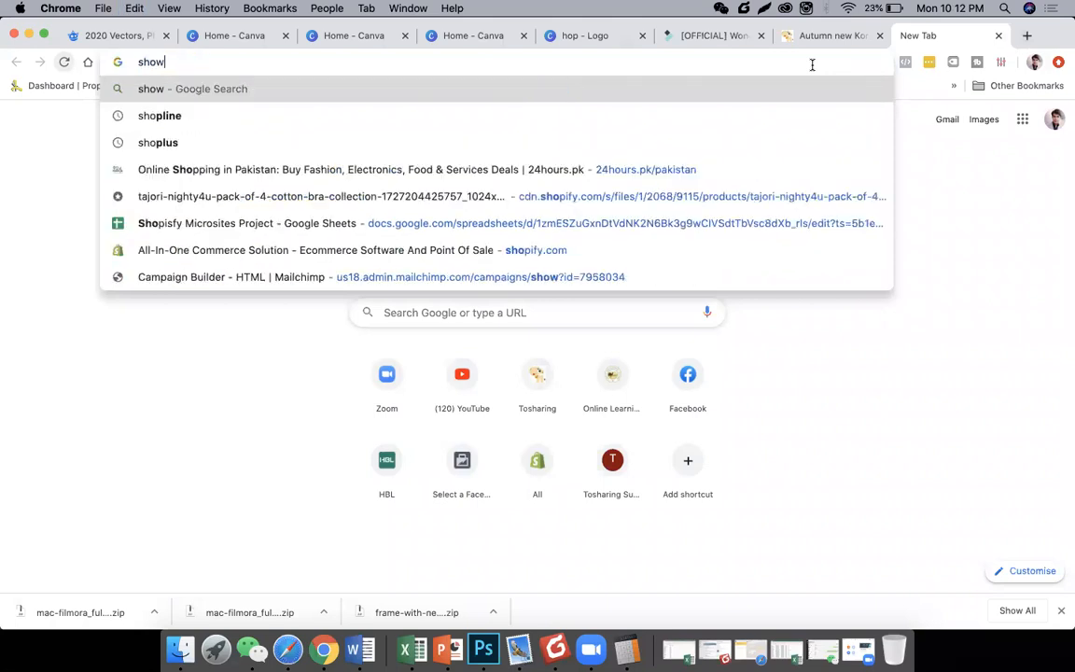
{"action": "type", "text": " now "}
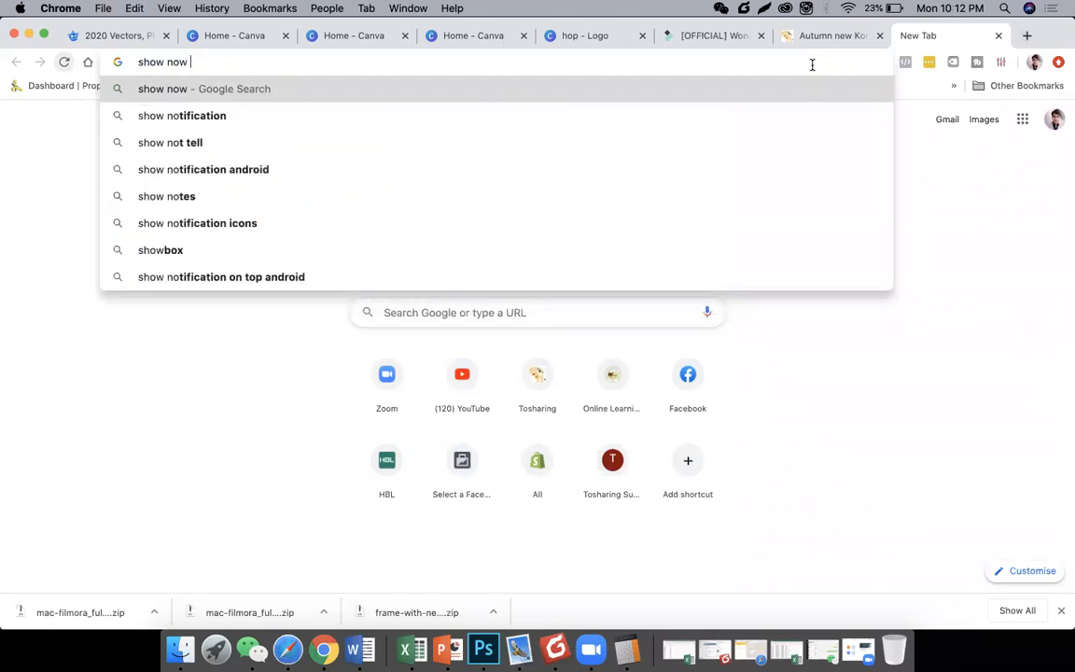
{"action": "type", "text": "button"}
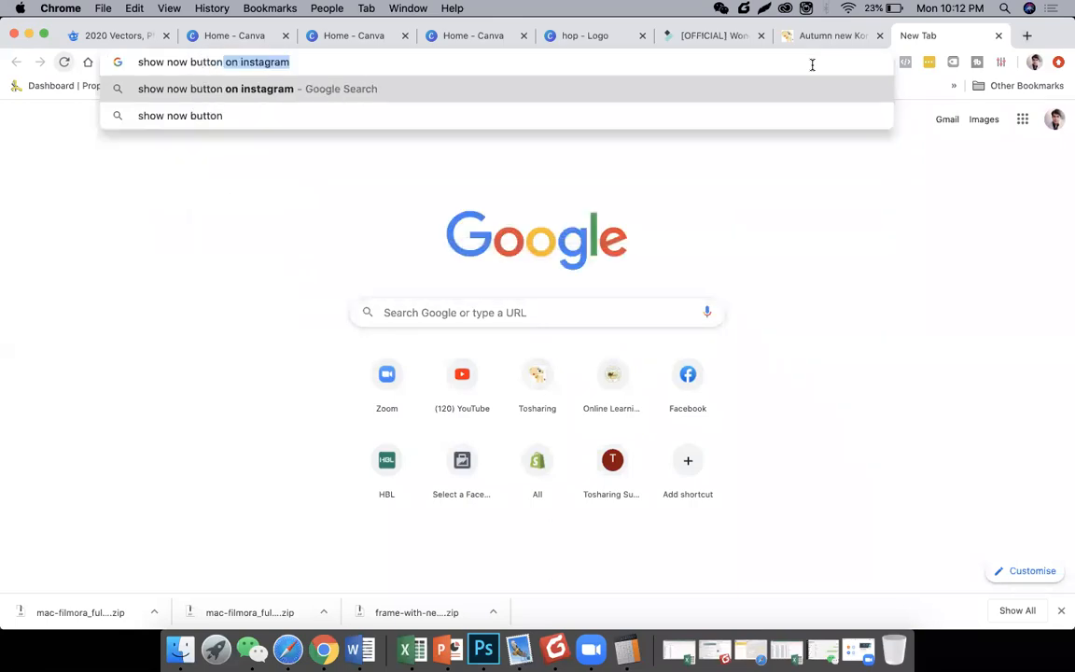
{"action": "key", "text": "Return"}
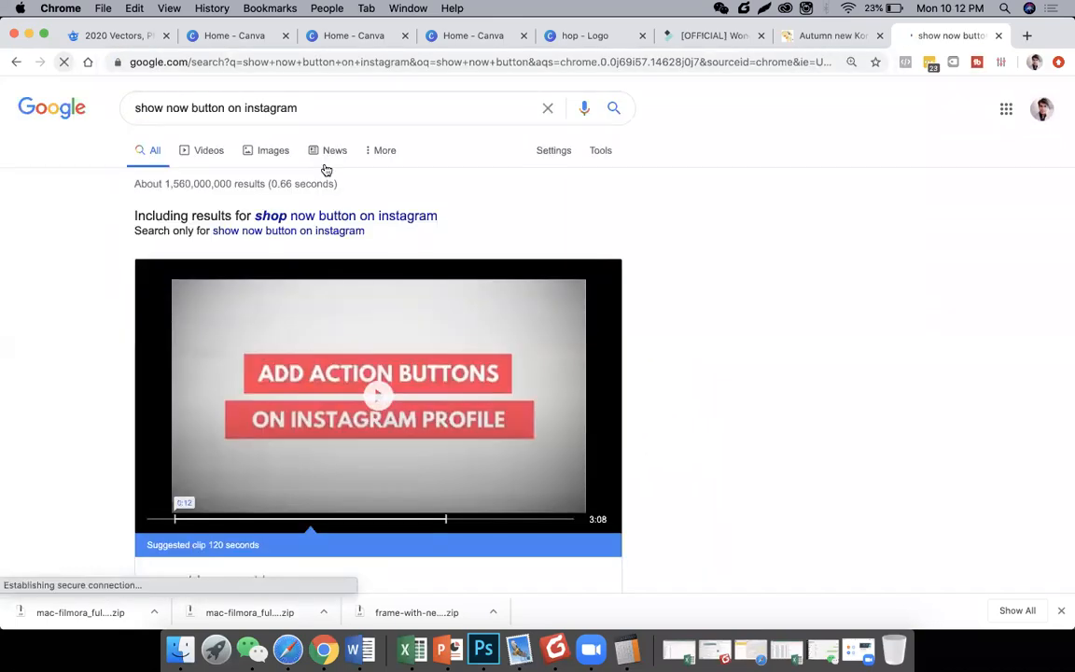
Show the image results and shorten the search query to "show now button".
{"action": "left_click", "coordinate": [264, 154]}
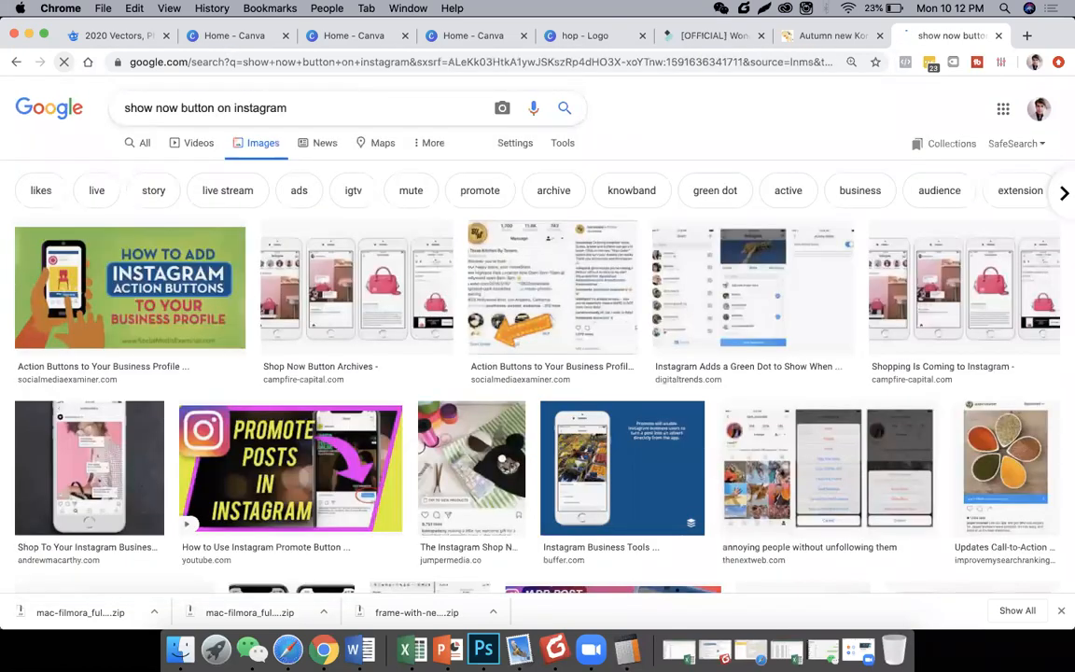
{"action": "left_click_drag", "start_coordinate": [219, 108], "coordinate": [290, 108]}
{"action": "key", "text": "BackSpace"}
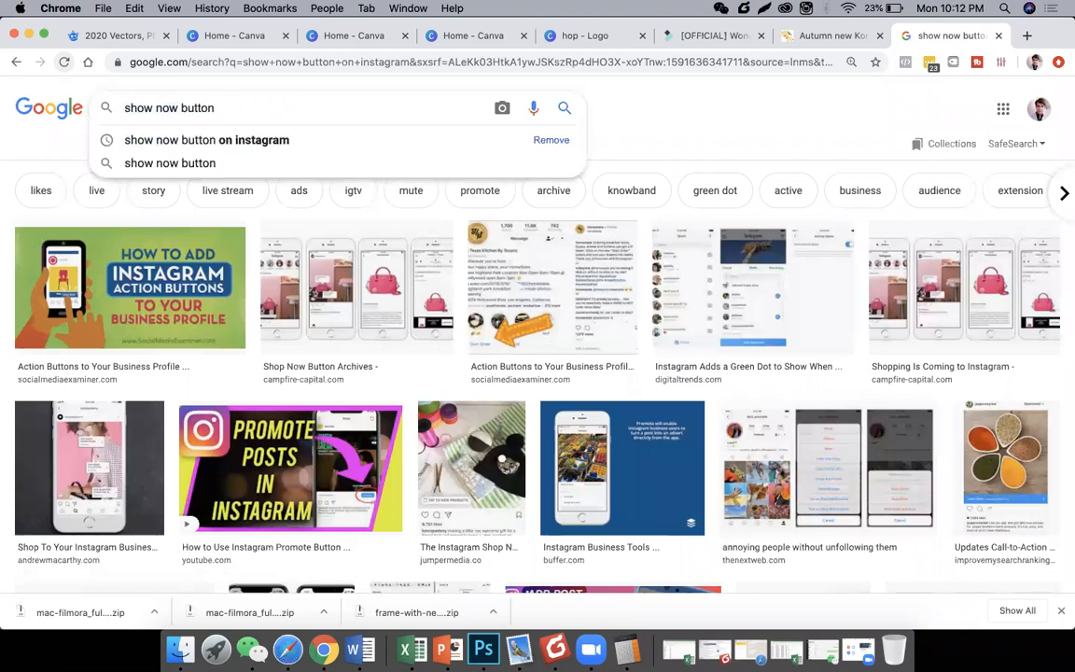
{"action": "key", "text": "Return"}
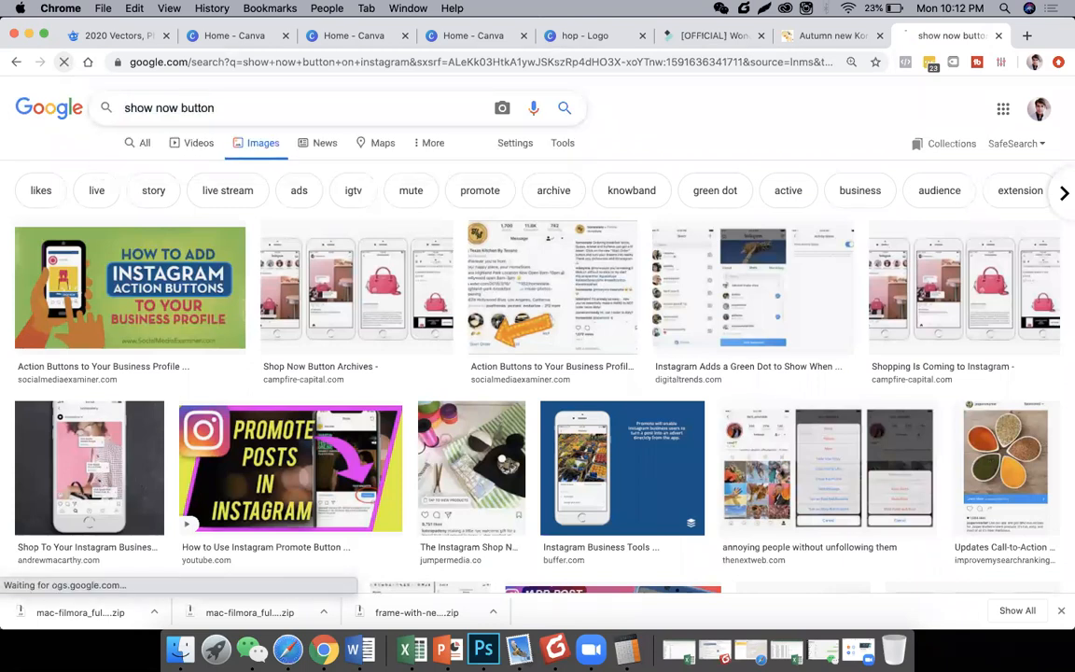
Browse the Google image results for a suitable shop-now button graphic.
{"action": "scroll", "coordinate": [401, 346], "scroll_direction": "down", "scroll_amount": 1}
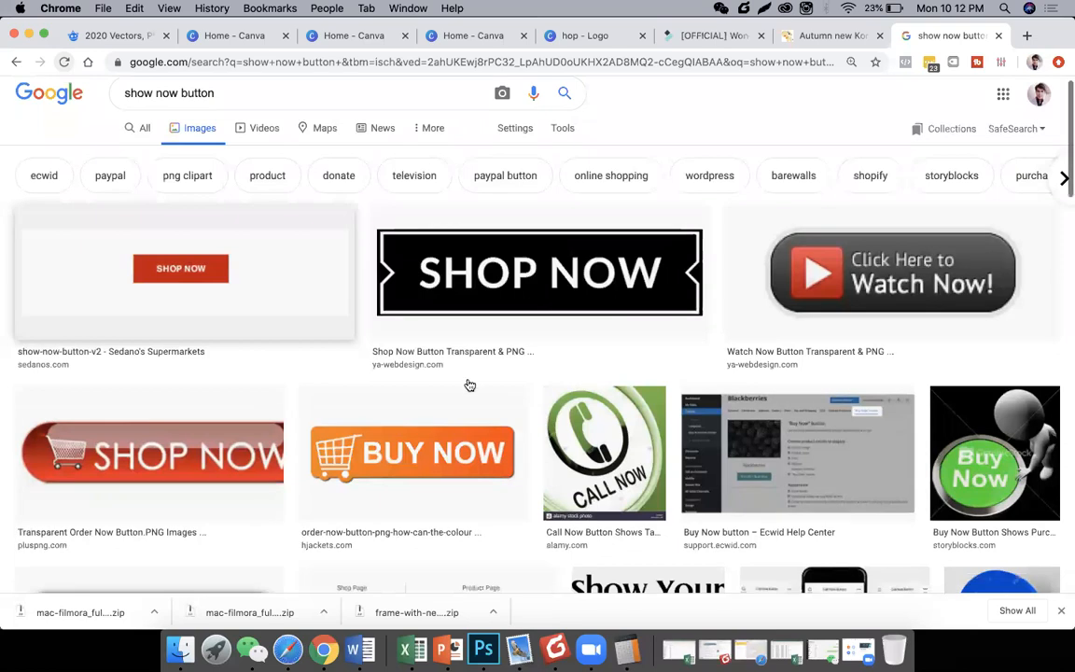
{"action": "scroll", "coordinate": [463, 370], "scroll_direction": "down", "scroll_amount": 3}
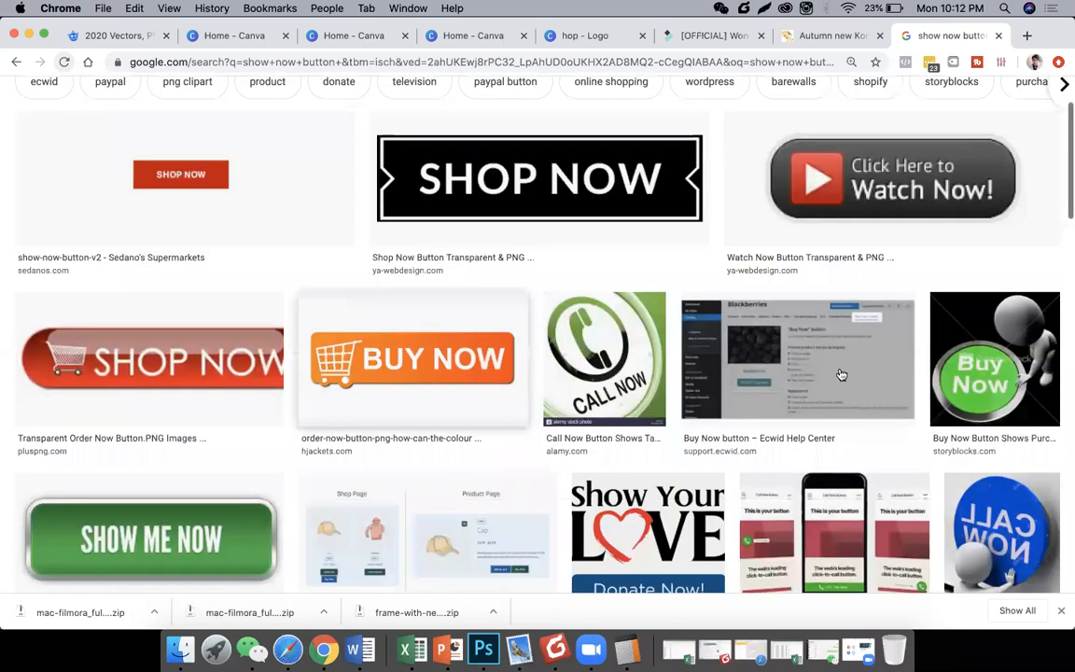
{"action": "scroll", "coordinate": [560, 392], "scroll_direction": "down", "scroll_amount": 2}
{"action": "scroll", "coordinate": [542, 392], "scroll_direction": "down", "scroll_amount": 3}
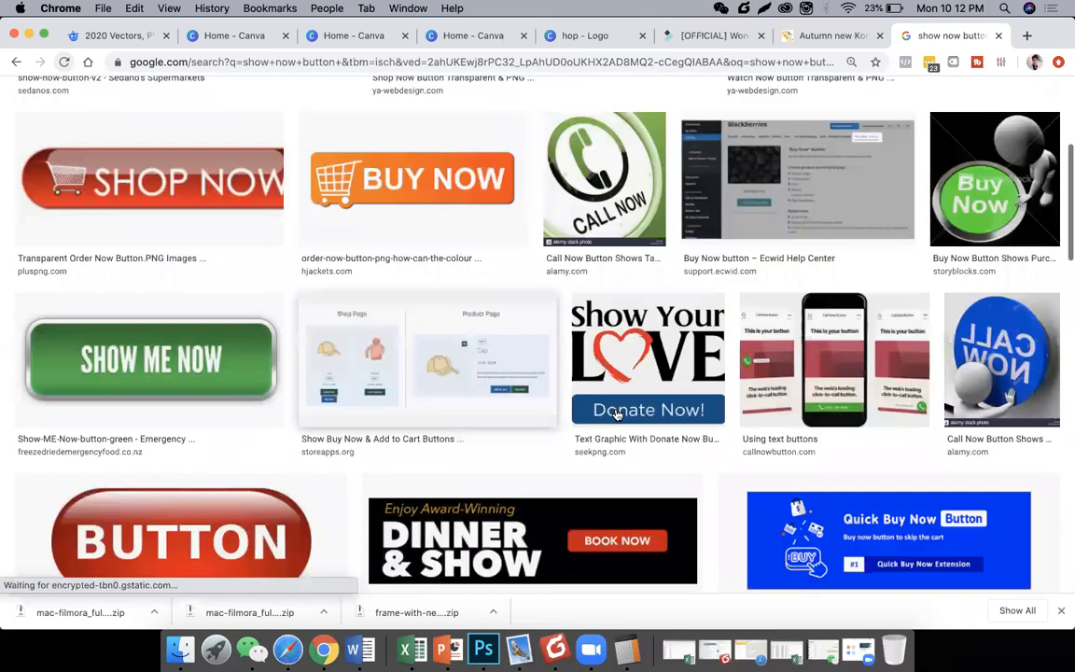
{"action": "scroll", "coordinate": [616, 414], "scroll_direction": "down", "scroll_amount": 3}
{"action": "scroll", "coordinate": [570, 405], "scroll_direction": "down", "scroll_amount": 2}
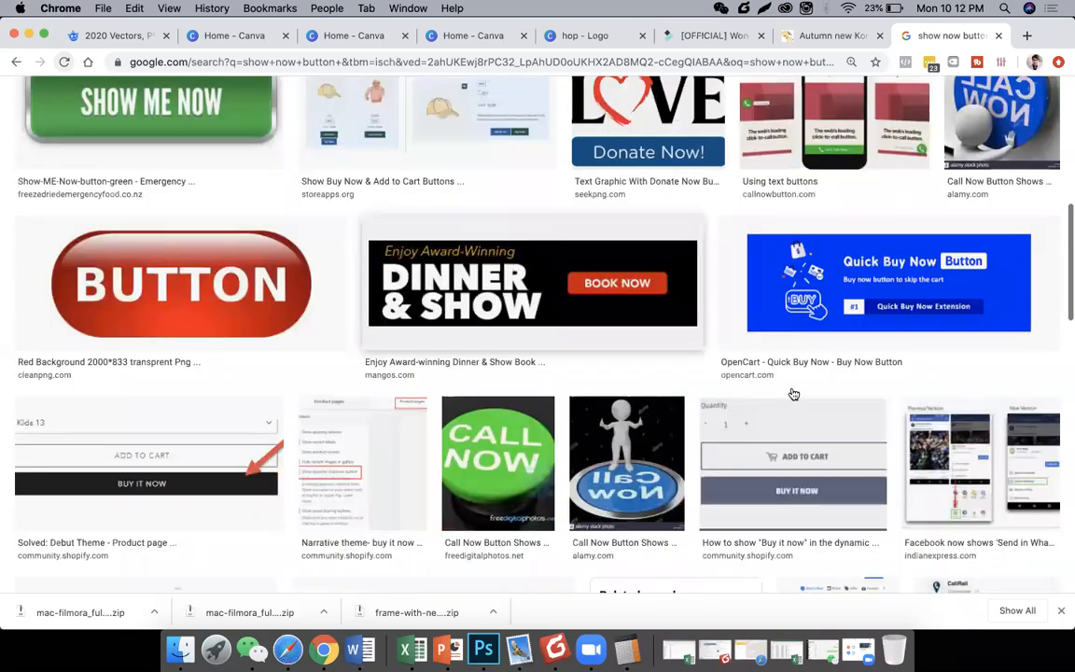
{"action": "scroll", "coordinate": [794, 393], "scroll_direction": "down", "scroll_amount": 5}
{"action": "scroll", "coordinate": [691, 392], "scroll_direction": "down", "scroll_amount": 4}
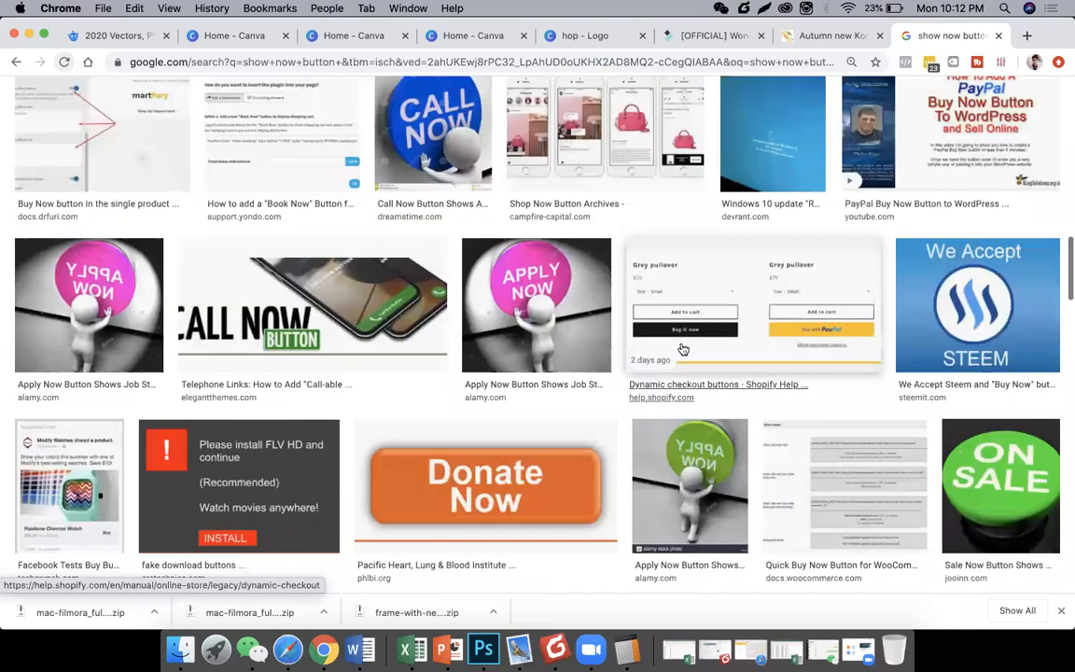
{"action": "scroll", "coordinate": [429, 257], "scroll_direction": "down", "scroll_amount": 3}
{"action": "scroll", "coordinate": [136, 333], "scroll_direction": "down", "scroll_amount": 1}
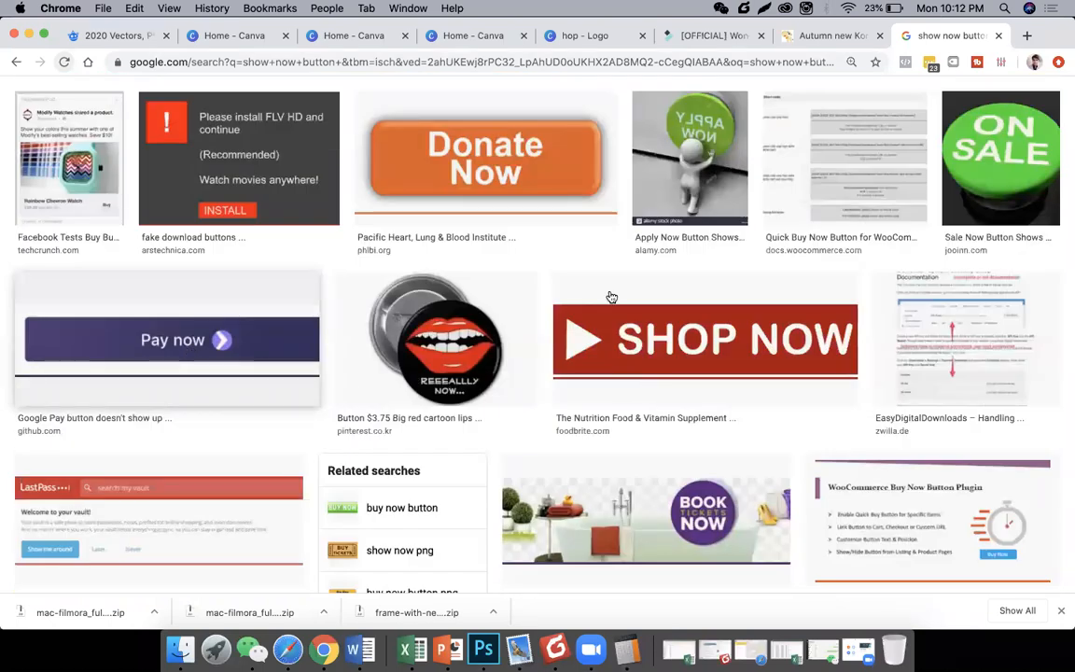
{"action": "scroll", "coordinate": [551, 269], "scroll_direction": "down", "scroll_amount": 3}
{"action": "scroll", "coordinate": [336, 541], "scroll_direction": "down", "scroll_amount": 3}
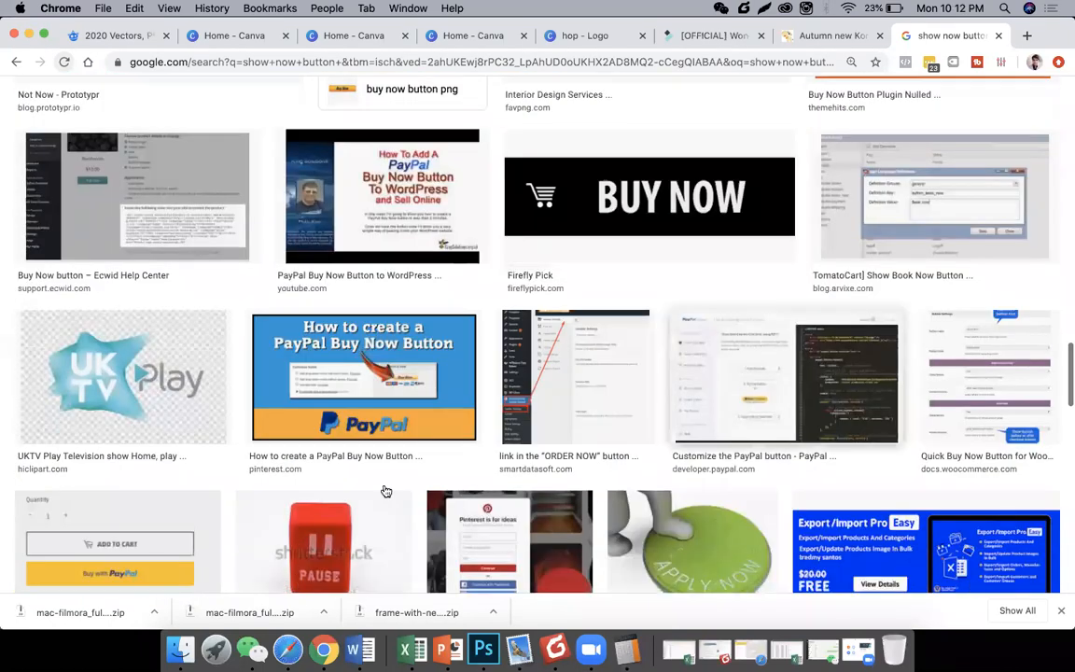
{"action": "scroll", "coordinate": [280, 187], "scroll_direction": "up", "scroll_amount": 4}
{"action": "scroll", "coordinate": [249, 115], "scroll_direction": "up", "scroll_amount": 5}
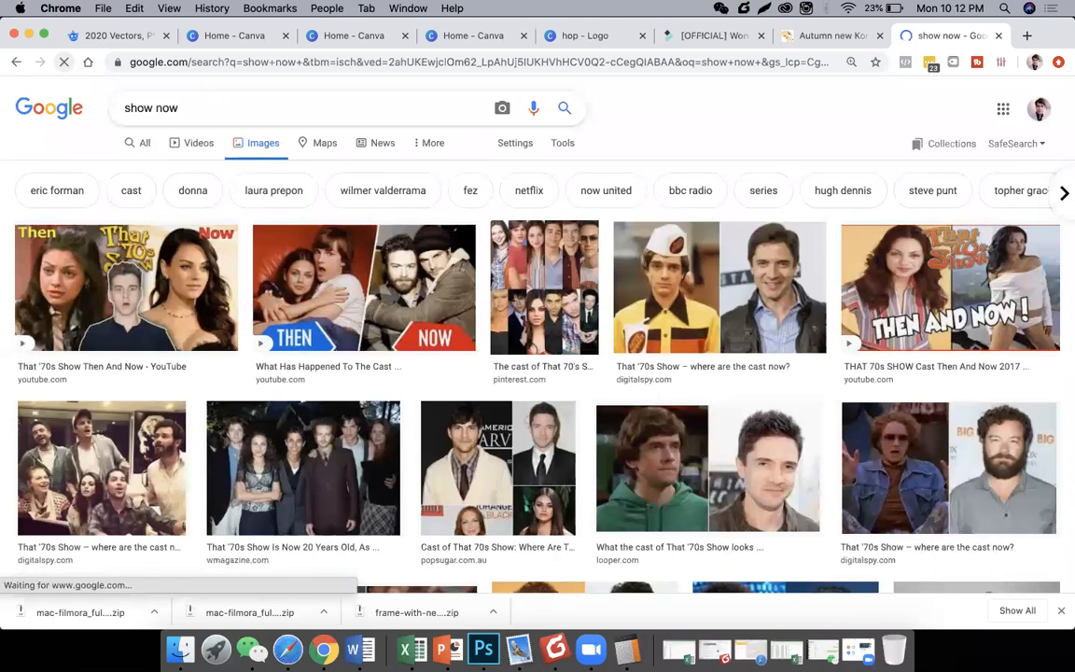
Search images again for "show now button" and open the preview of the orange BUY NOW button with a cart.
{"action": "type", "text": "butt"}
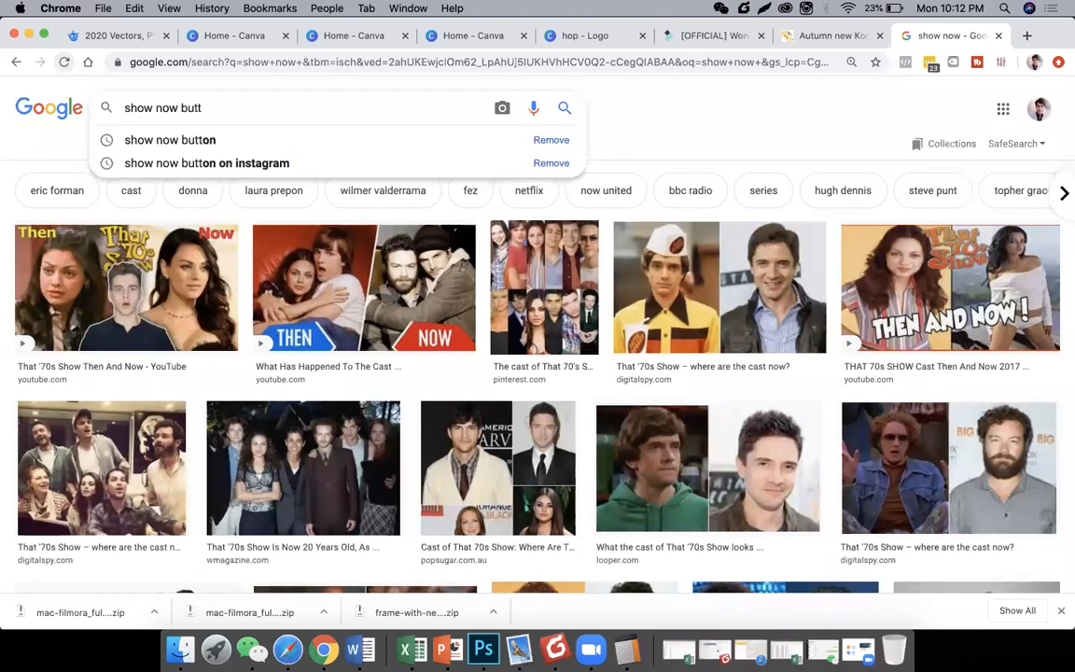
{"action": "type", "text": "on"}
{"action": "key", "text": "Return"}
{"action": "scroll", "coordinate": [363, 381], "scroll_direction": "down", "scroll_amount": 2}
{"action": "left_click", "coordinate": [363, 380]}
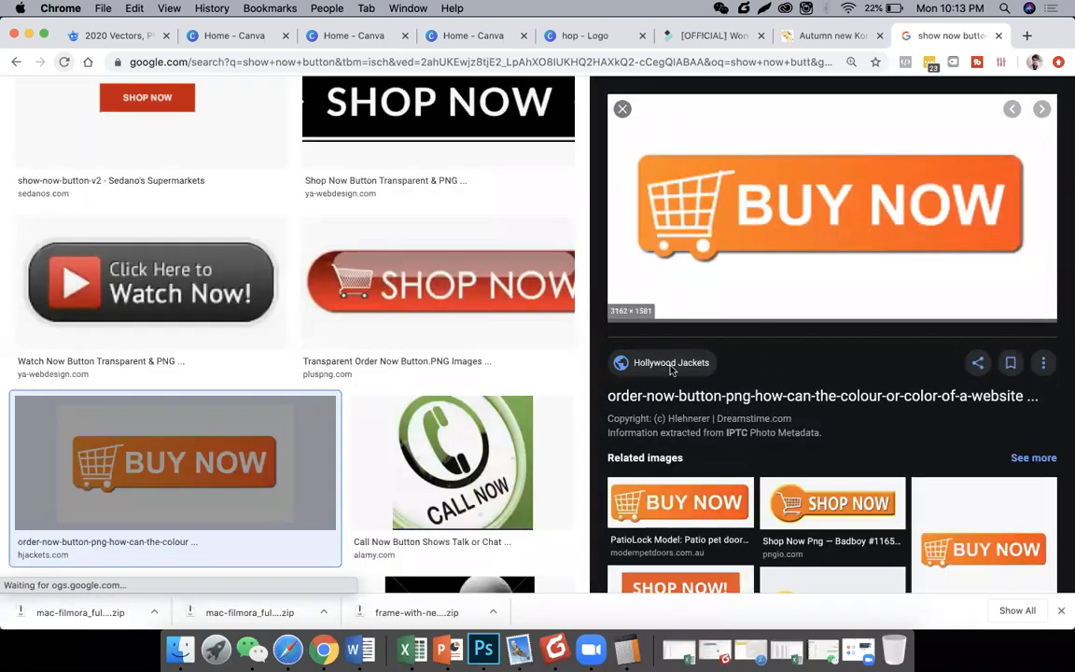
Copy the orange BUY NOW image and paste it into the shoe advertisement in Photoshop.
{"action": "right_click", "coordinate": [731, 229]}
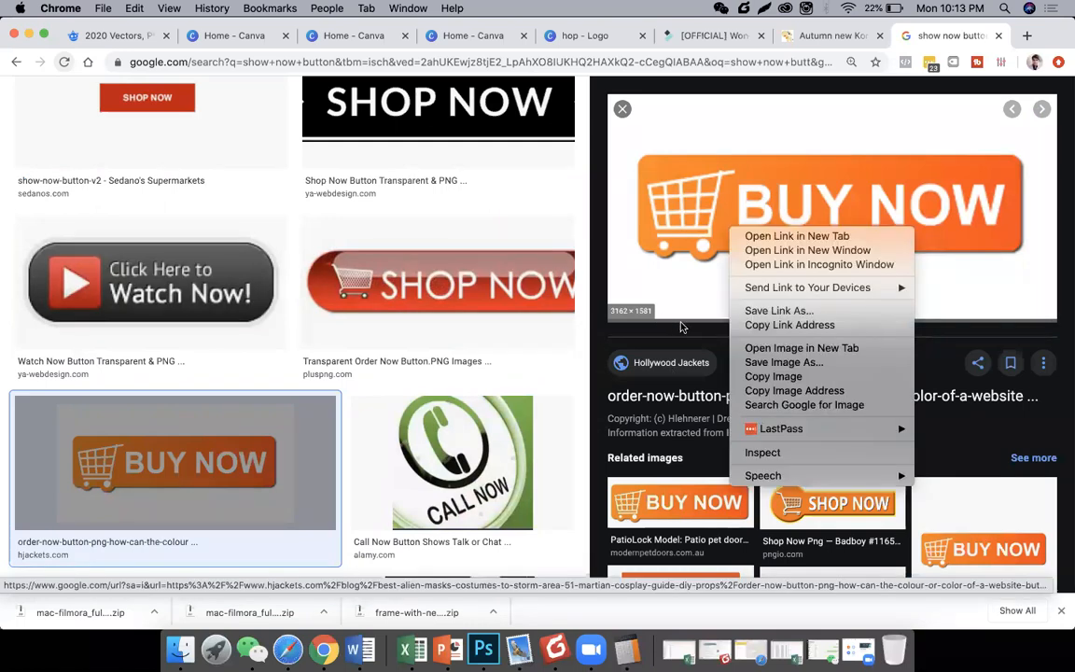
{"action": "right_click", "coordinate": [719, 218]}
{"action": "right_click", "coordinate": [719, 217]}
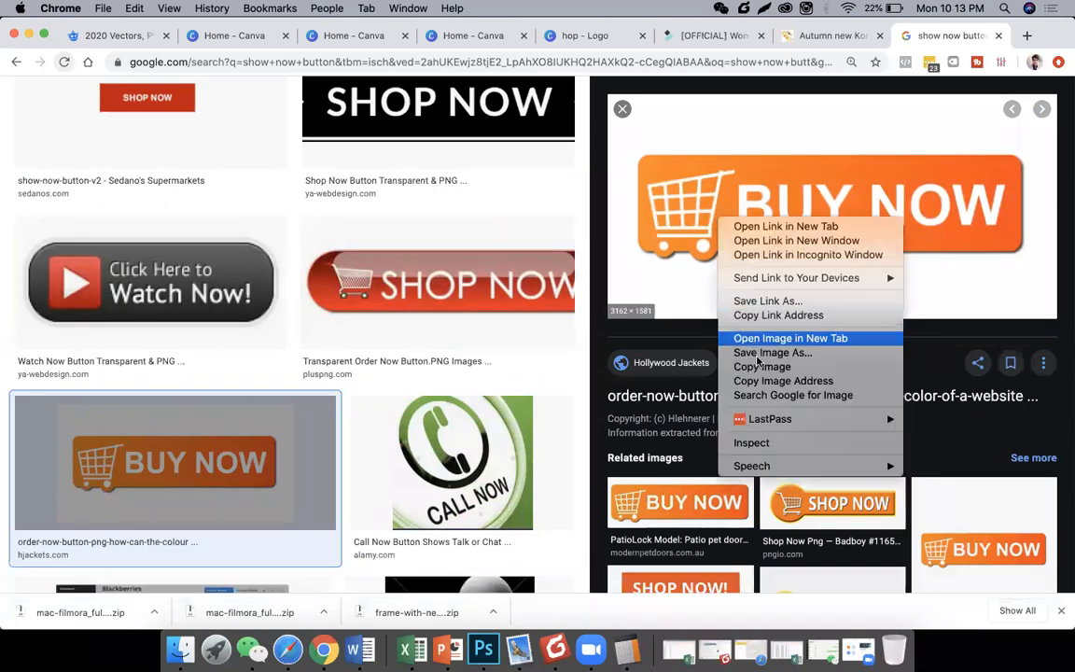
{"action": "left_click", "coordinate": [762, 367]}
{"action": "key", "text": "super+Tab"}
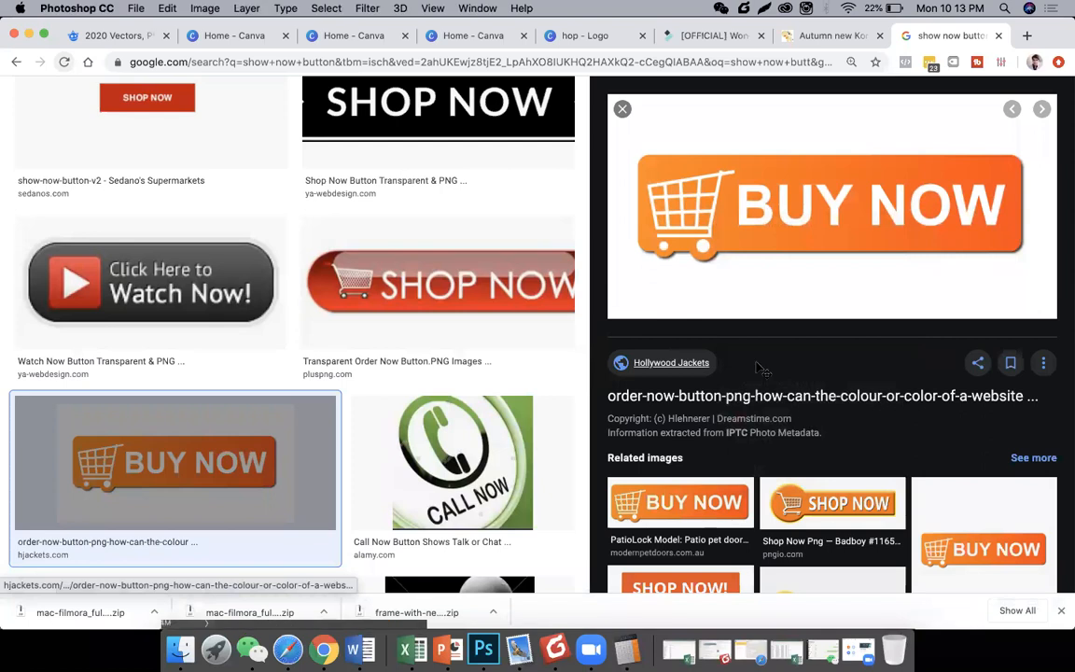
{"action": "key", "text": "super+v"}
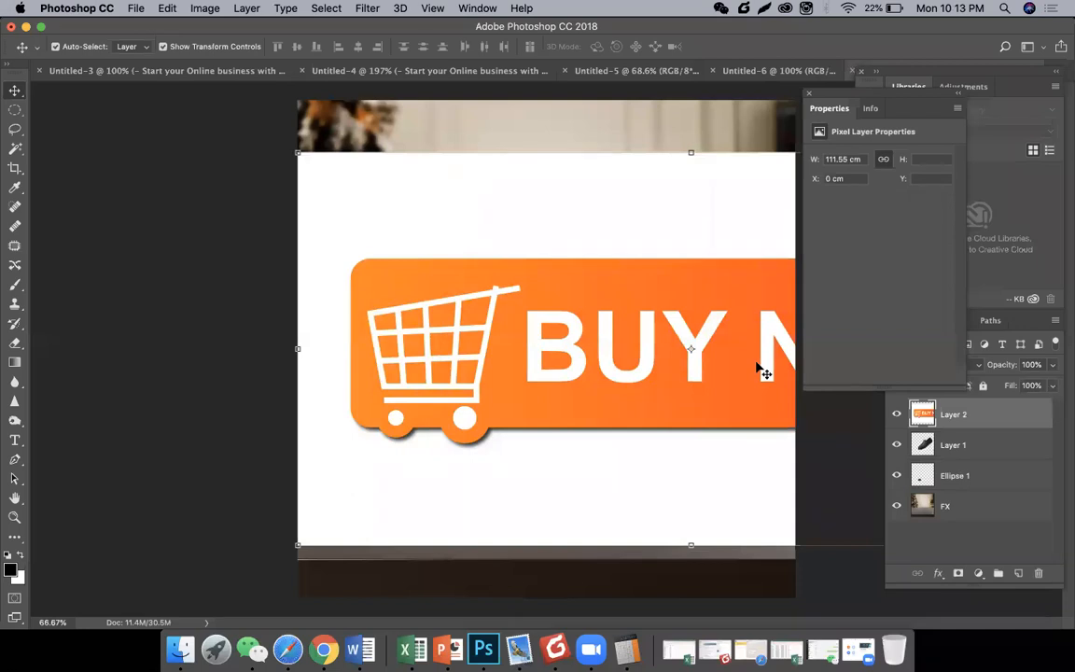
Scale the pasted BUY NOW image down to about 61% so that it fits within the canvas.
{"action": "key", "text": "super+minus"}
{"action": "key", "text": "super+minus"}
{"action": "key", "text": "super+minus"}
{"action": "left_click_drag", "start_coordinate": [747, 423], "coordinate": [632, 377]}
{"action": "key", "text": "super+0"}
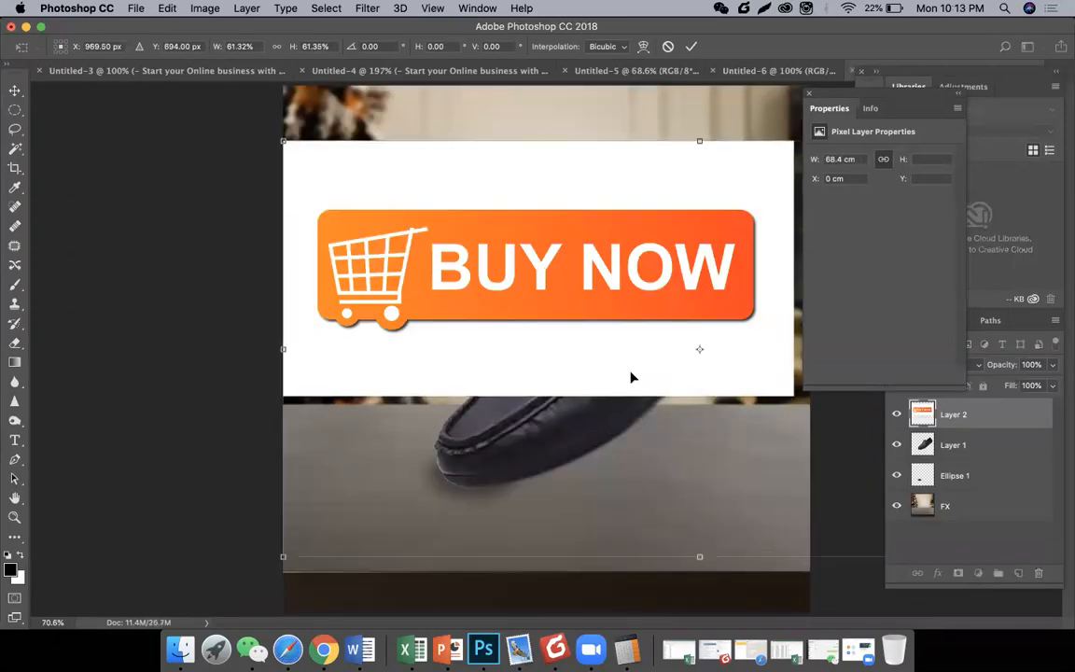
{"action": "key", "text": "Return"}
Select the white background around the BUY NOW button with the Magic Wand and delete it.
{"action": "key", "text": "w"}
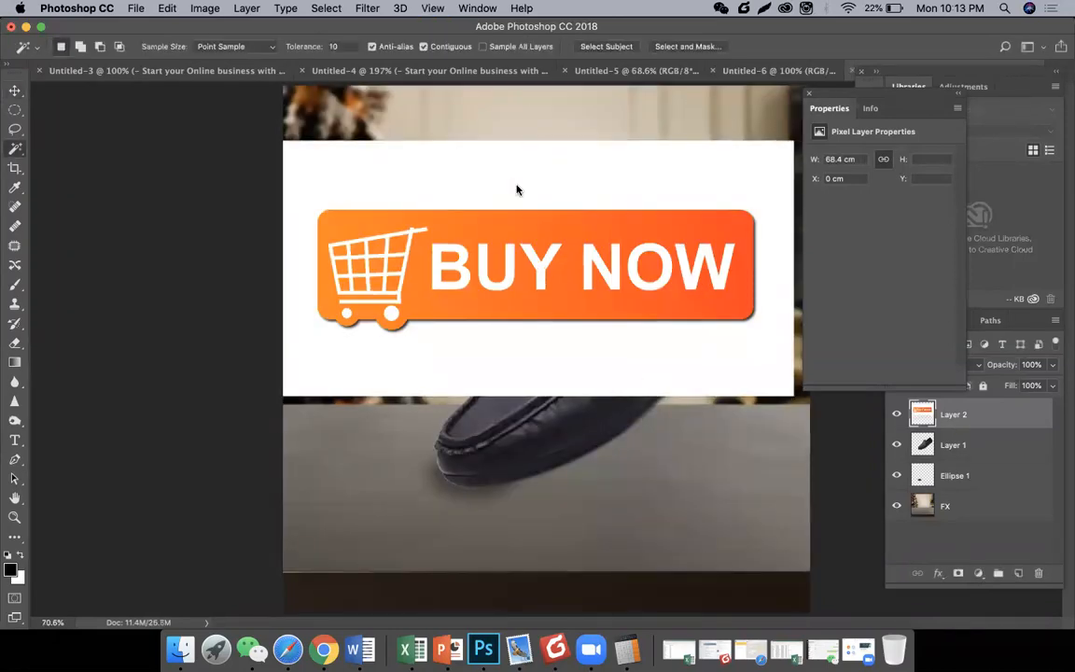
{"action": "left_click", "coordinate": [517, 190]}
{"action": "key", "text": "Delete"}
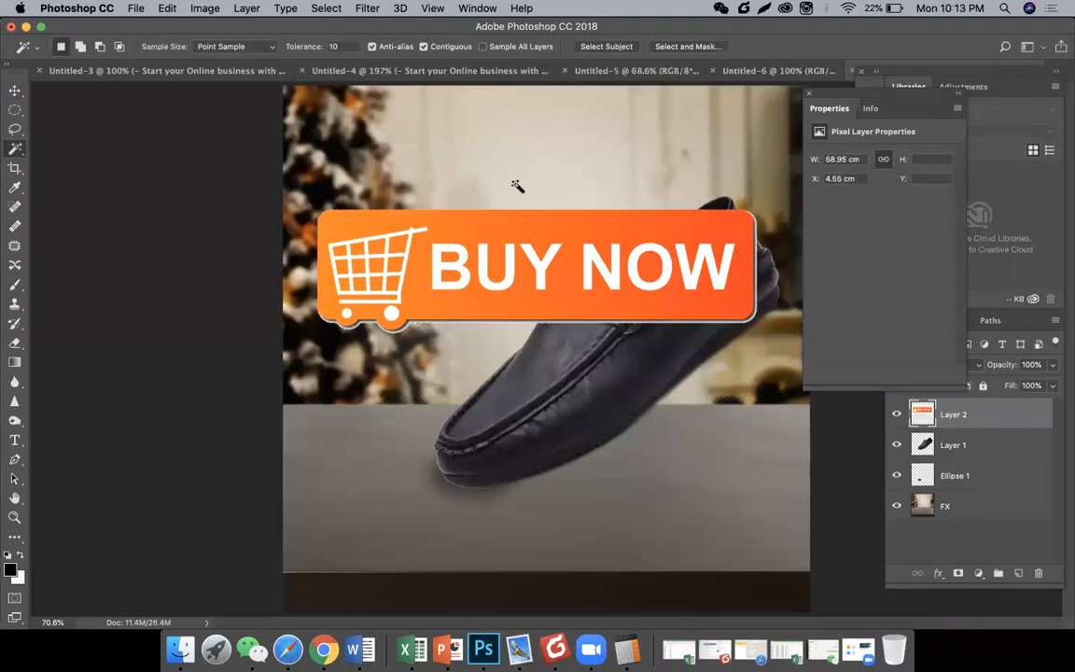
Shrink the BUY NOW button to about 29 cm wide and place it in the ad's lower-right corner.
{"action": "key", "text": "v"}
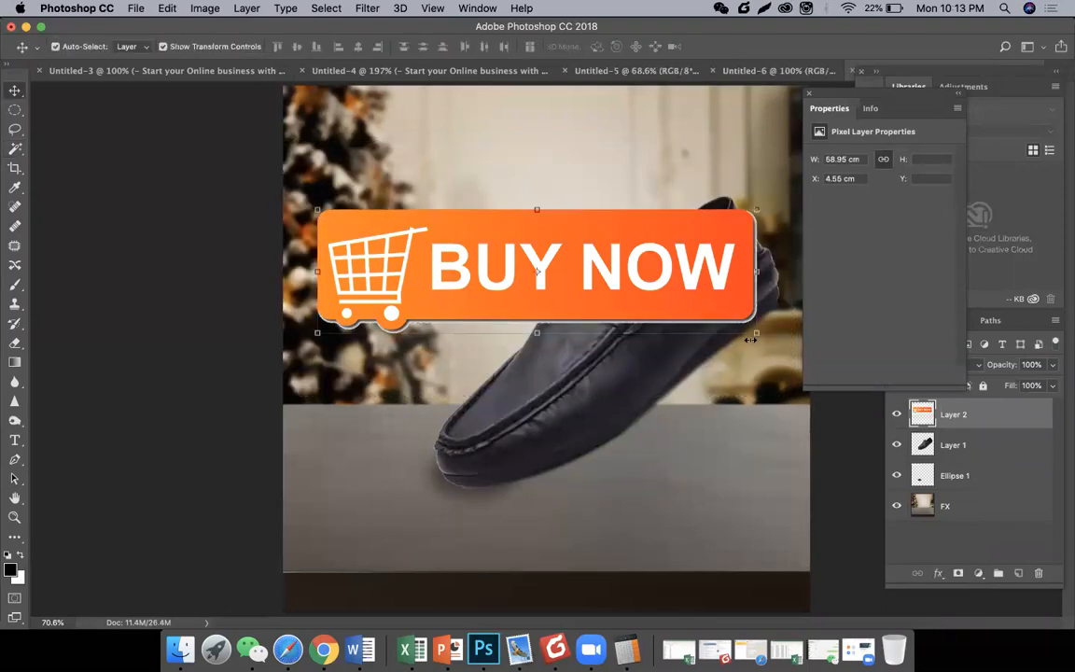
{"action": "left_click_drag", "start_coordinate": [755, 336], "coordinate": [540, 254]}
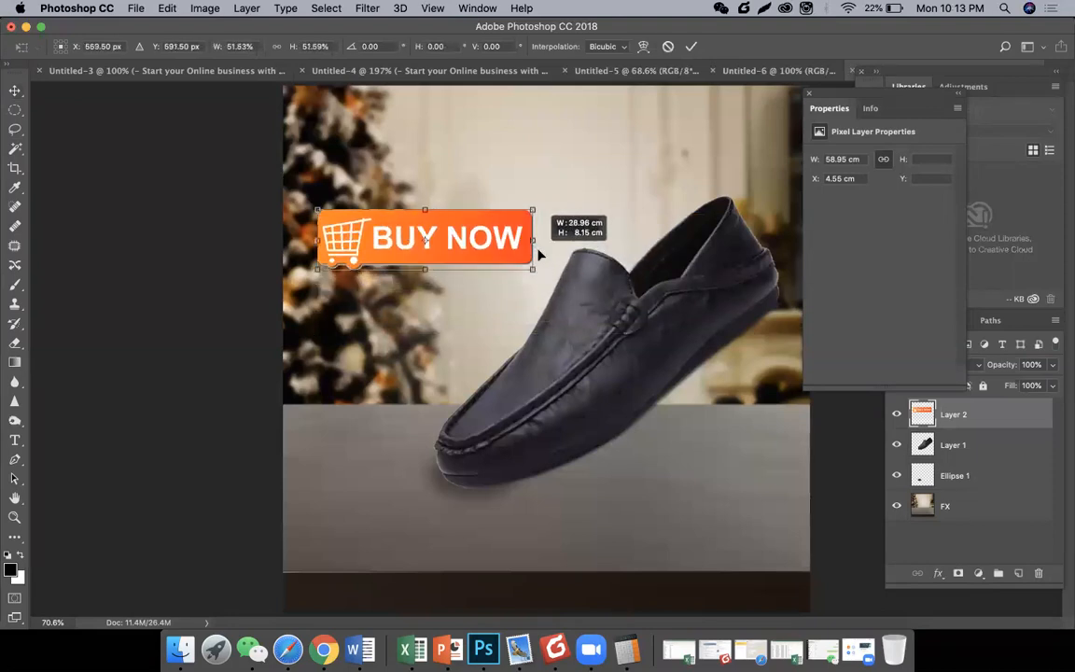
{"action": "key", "text": "Return"}
{"action": "left_click_drag", "start_coordinate": [473, 254], "coordinate": [749, 576]}
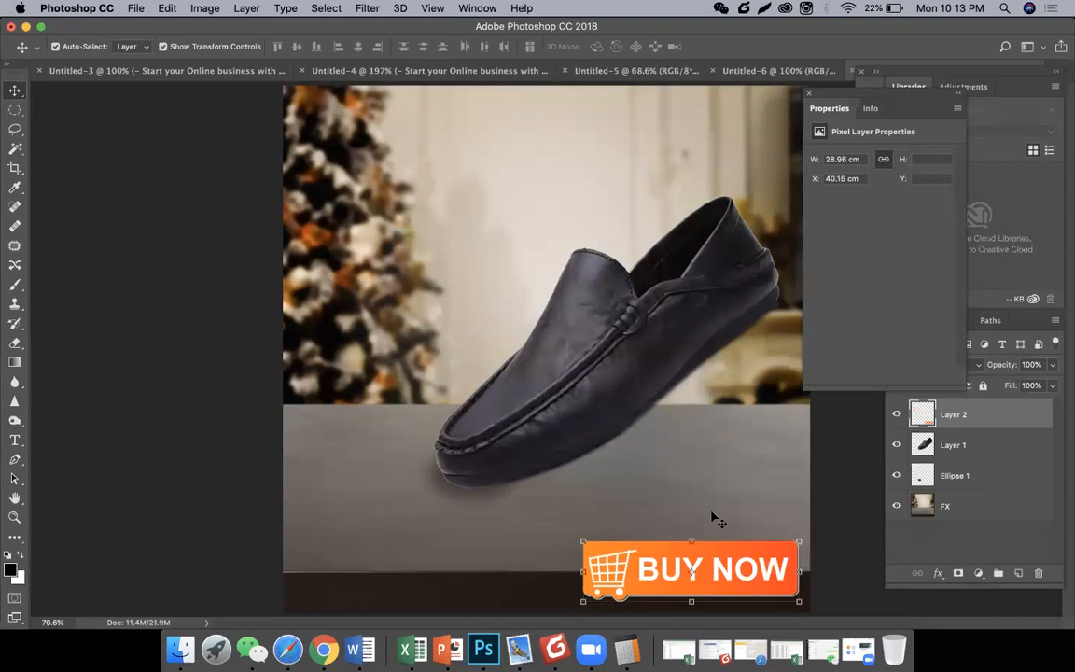
{"action": "left_click", "coordinate": [712, 516]}
{"action": "key", "text": "super+0"}
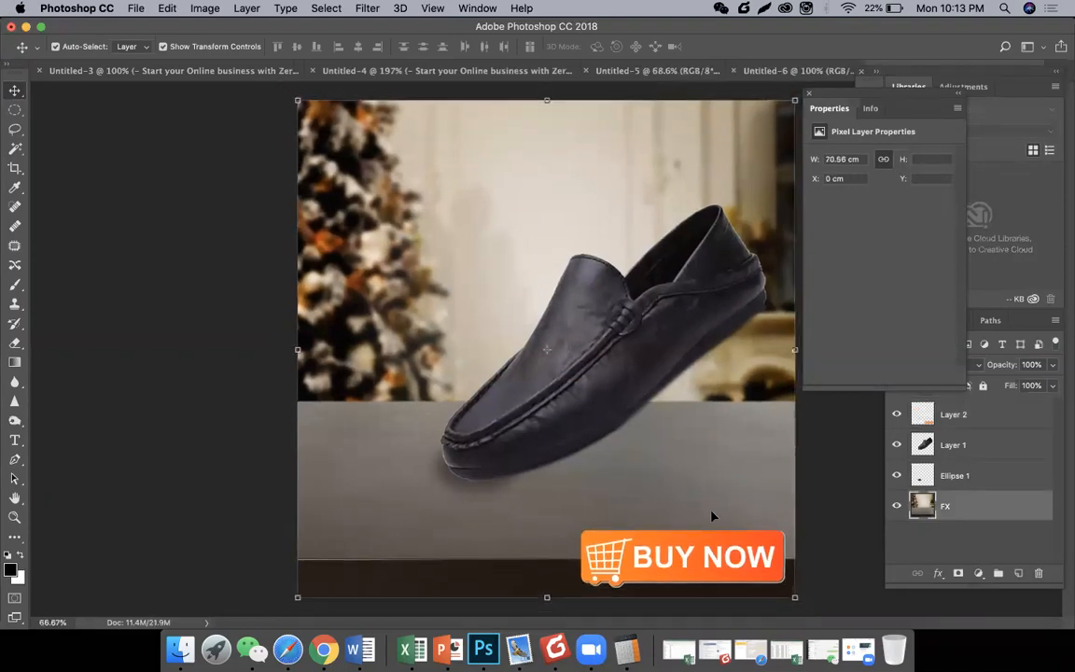
Apply the drop shadow settings to the 50% text and select the text again for transforming.
{"action": "key", "text": "t"}
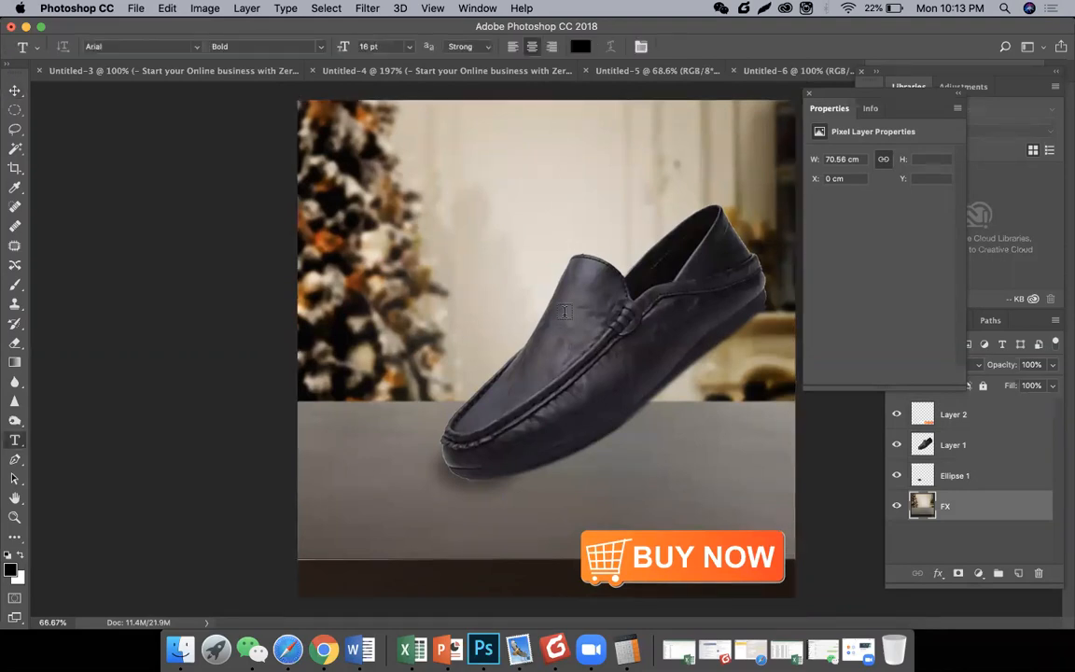
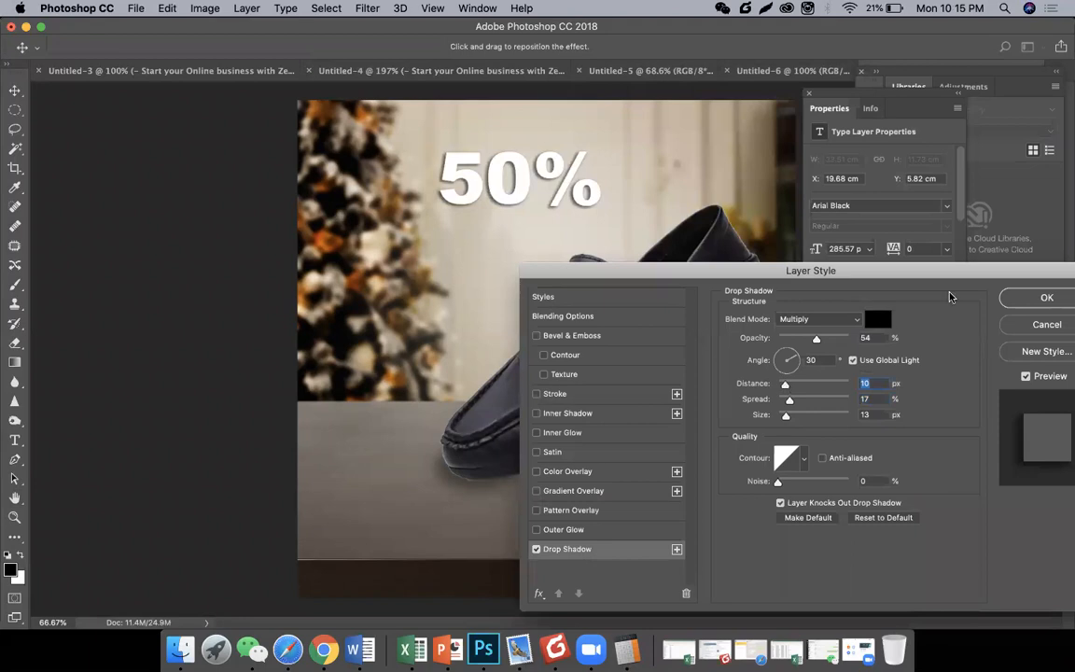
{"action": "left_click", "coordinate": [1045, 298]}
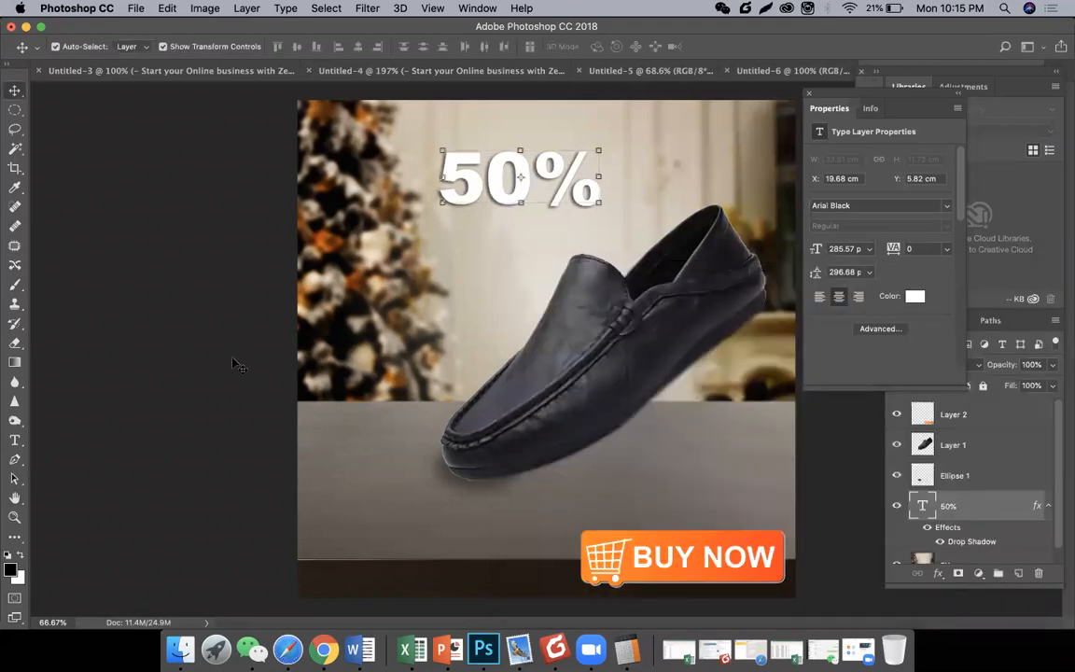
{"action": "left_click", "coordinate": [235, 364]}
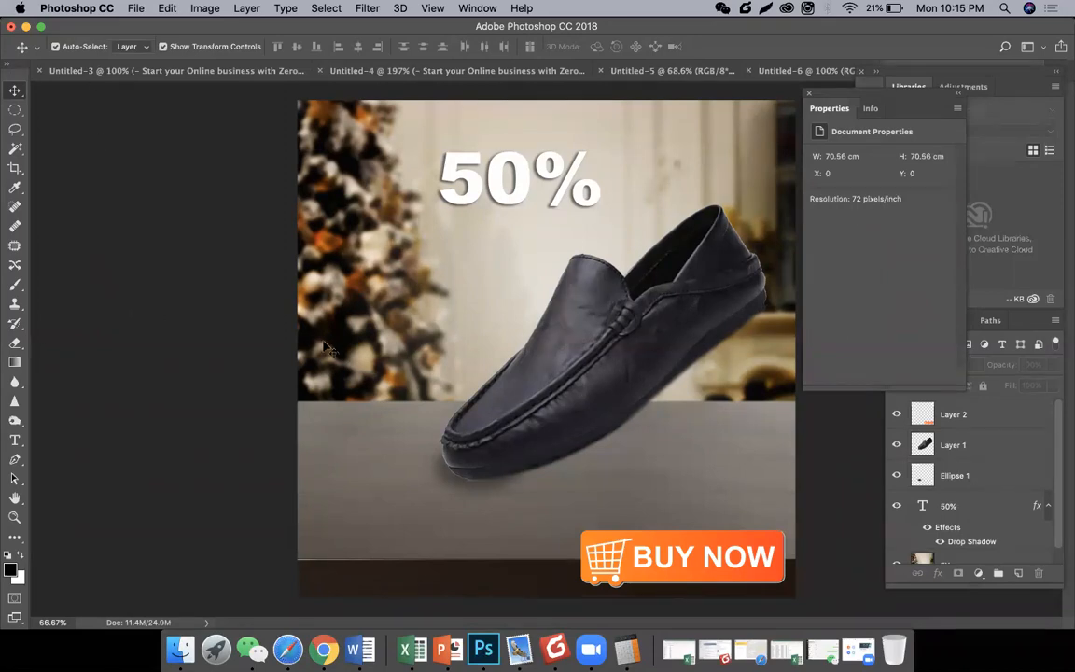
{"action": "key", "text": "super"}
{"action": "key", "text": "super+minus"}
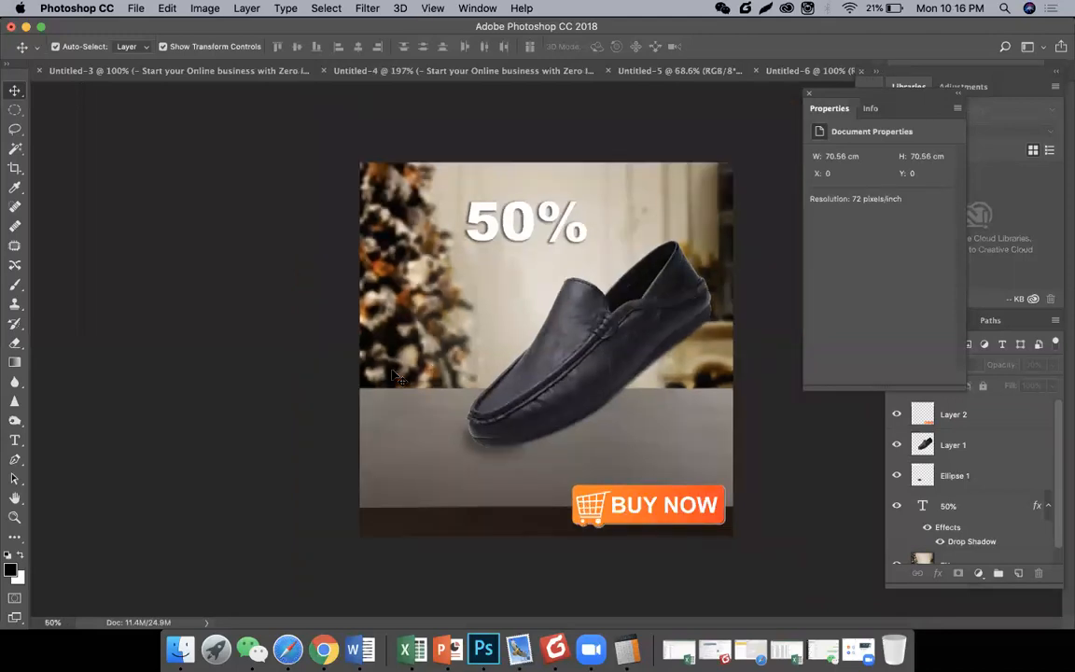
{"action": "left_click", "coordinate": [586, 236], "text": "super"}
{"action": "key", "text": "super+t"}
{"action": "left_click_drag", "start_coordinate": [586, 241], "coordinate": [611, 231]}
{"action": "key", "text": "Escape"}
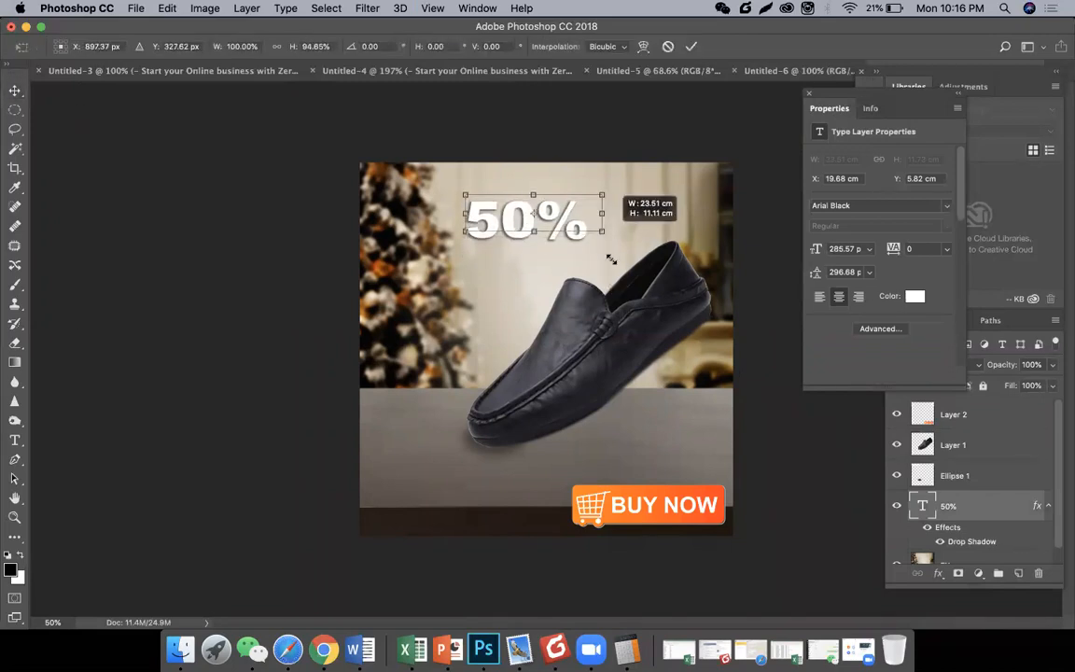
{"action": "key", "text": "Escape"}
Rotate the 50% text about -28° and move it beside the shoe, above the toe.
{"action": "key", "text": "super+t"}
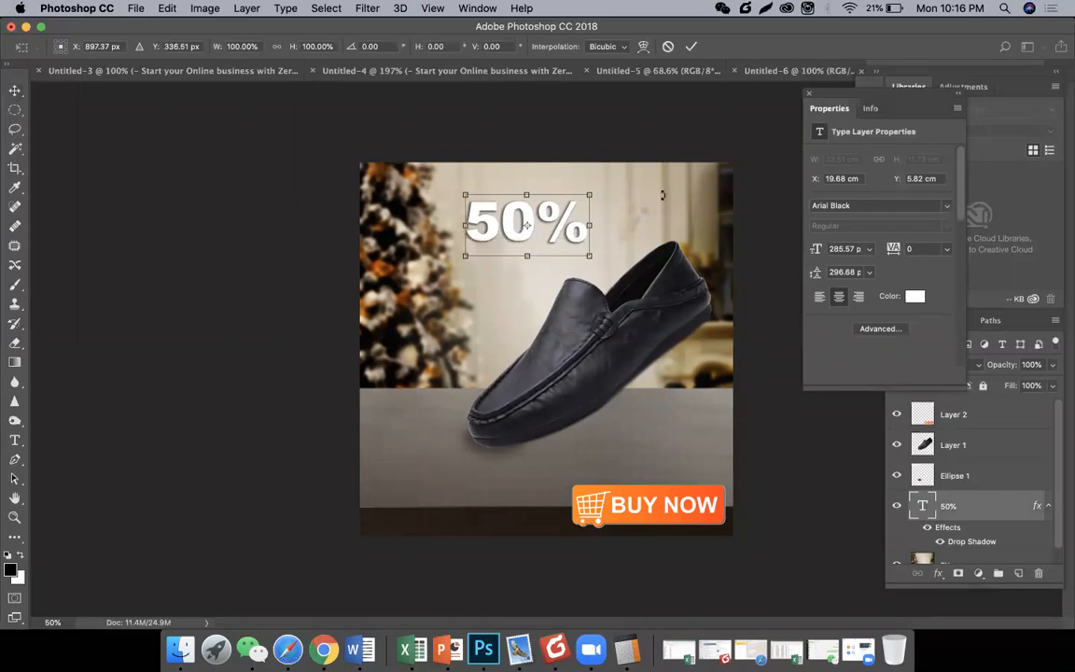
{"action": "left_click_drag", "start_coordinate": [608, 260], "coordinate": [651, 218]}
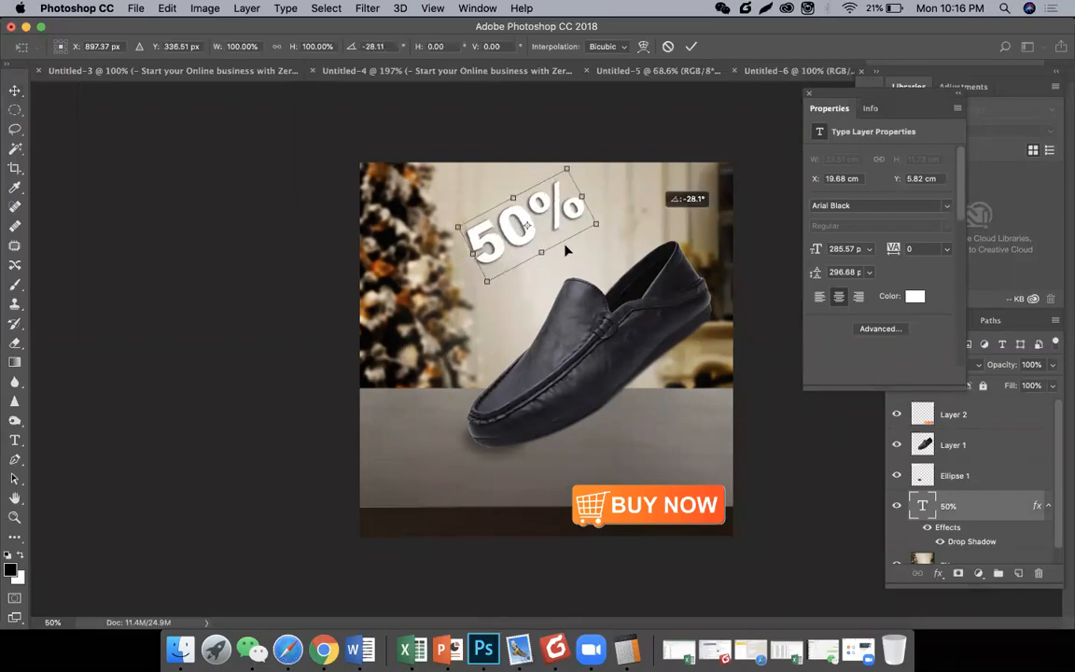
{"action": "key", "text": "Return"}
{"action": "left_click_drag", "start_coordinate": [474, 210], "coordinate": [479, 305]}
{"action": "left_click", "coordinate": [308, 403]}
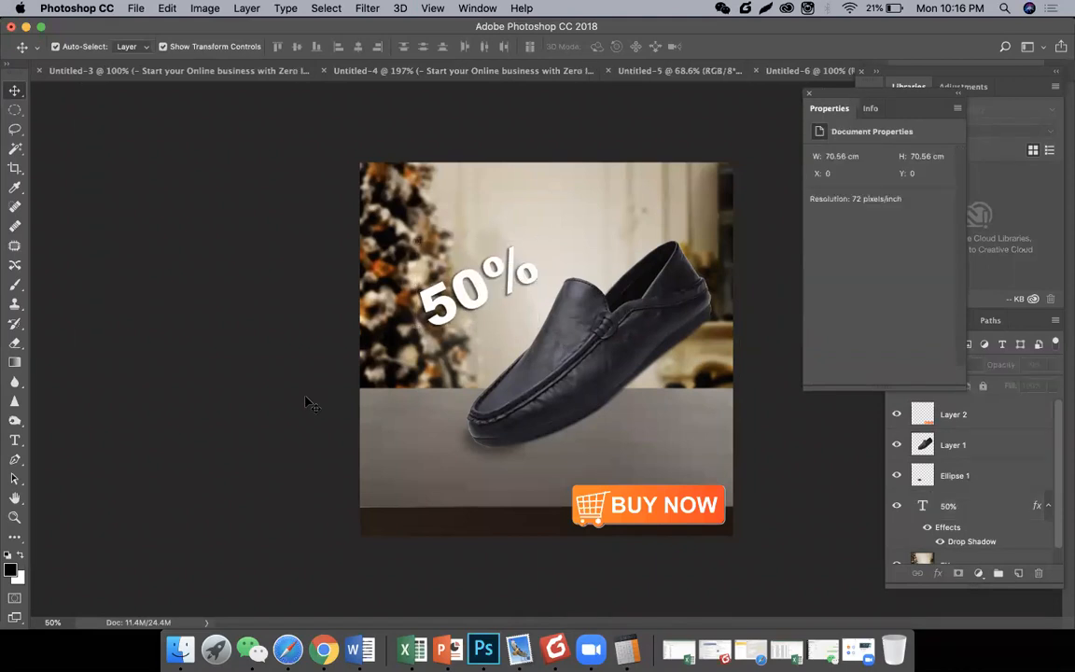
Add a Brightness/Contrast adjustment above Layer 1 with brightness 40 and contrast 22, and hide it to compare the image.
{"action": "left_click", "coordinate": [585, 381]}
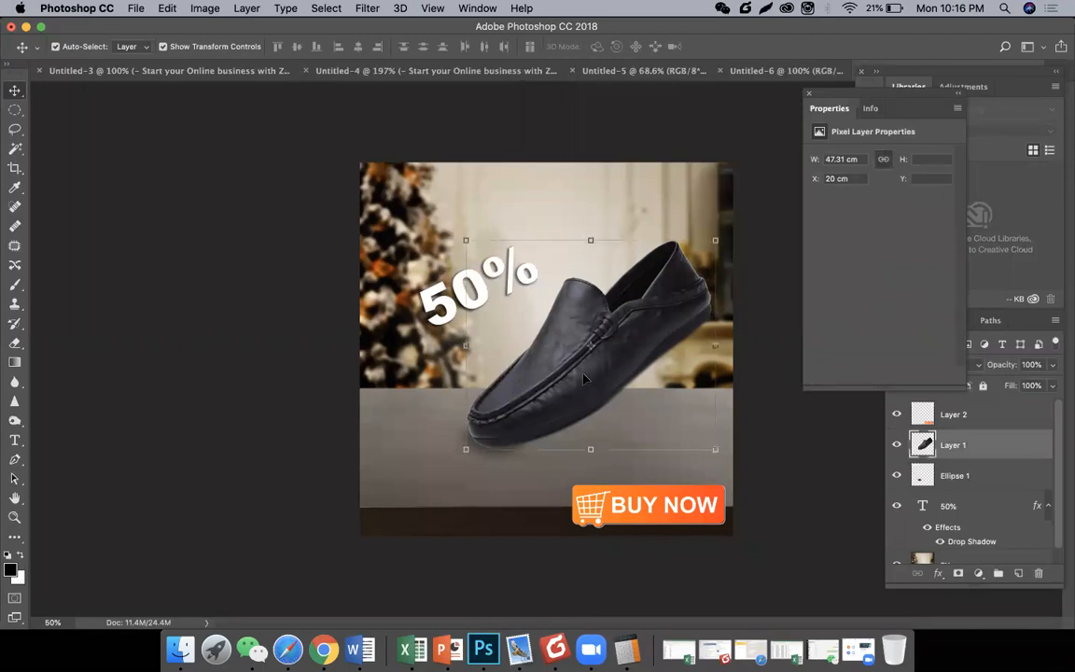
{"action": "left_click", "coordinate": [979, 574]}
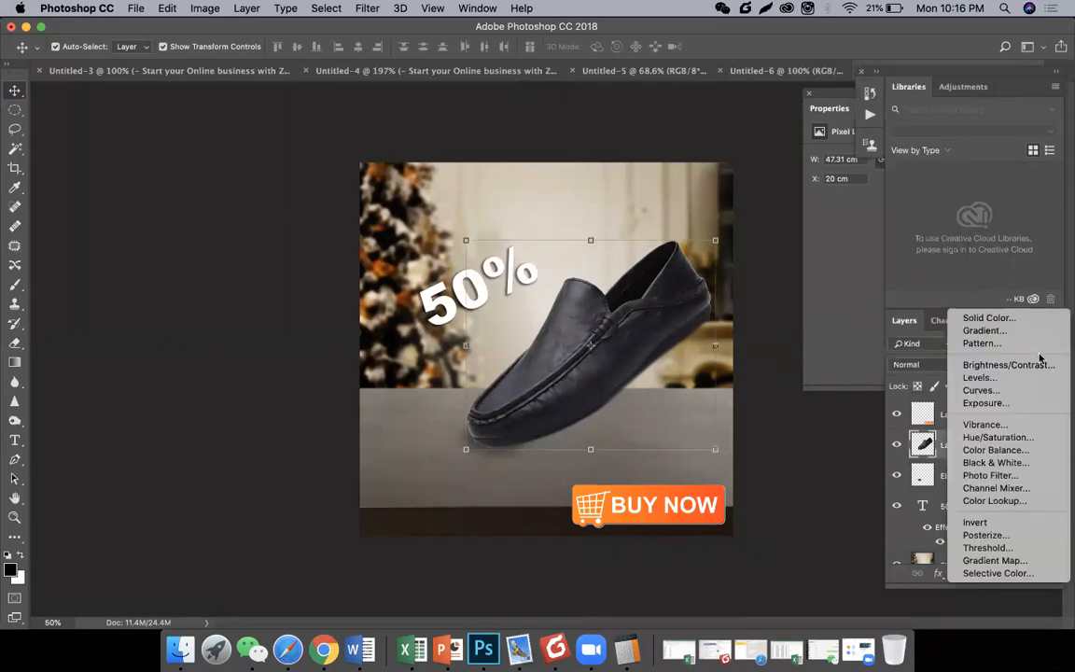
{"action": "left_click", "coordinate": [1040, 368]}
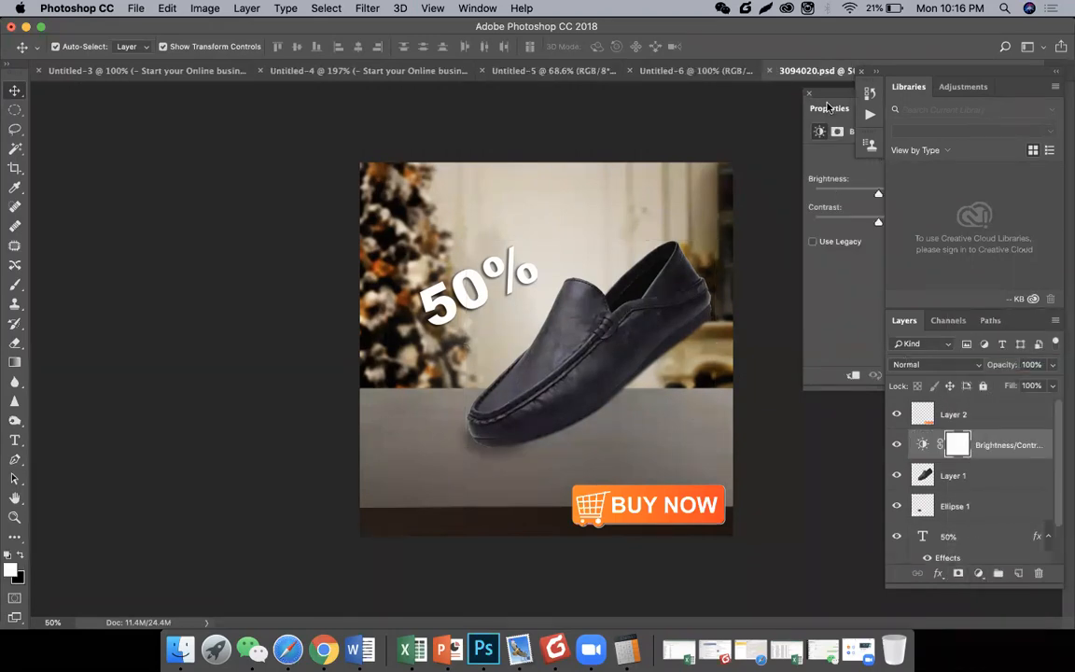
{"action": "left_click_drag", "start_coordinate": [841, 99], "coordinate": [121, 196]}
{"action": "left_click_drag", "start_coordinate": [164, 289], "coordinate": [179, 314]}
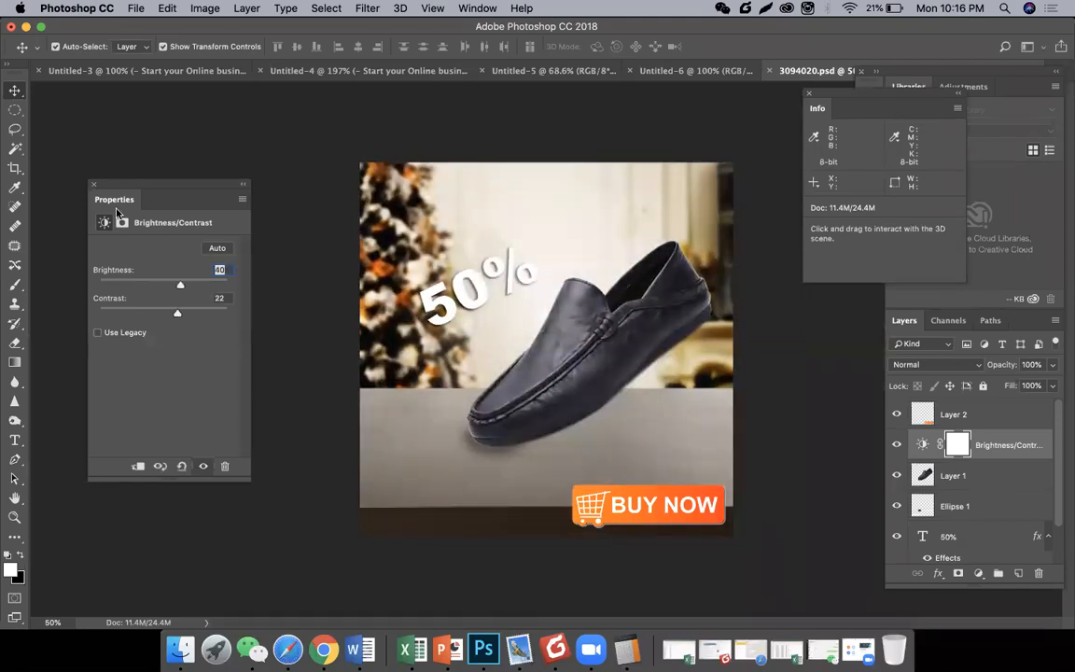
{"action": "left_click", "coordinate": [93, 184]}
{"action": "left_click", "coordinate": [899, 445]}
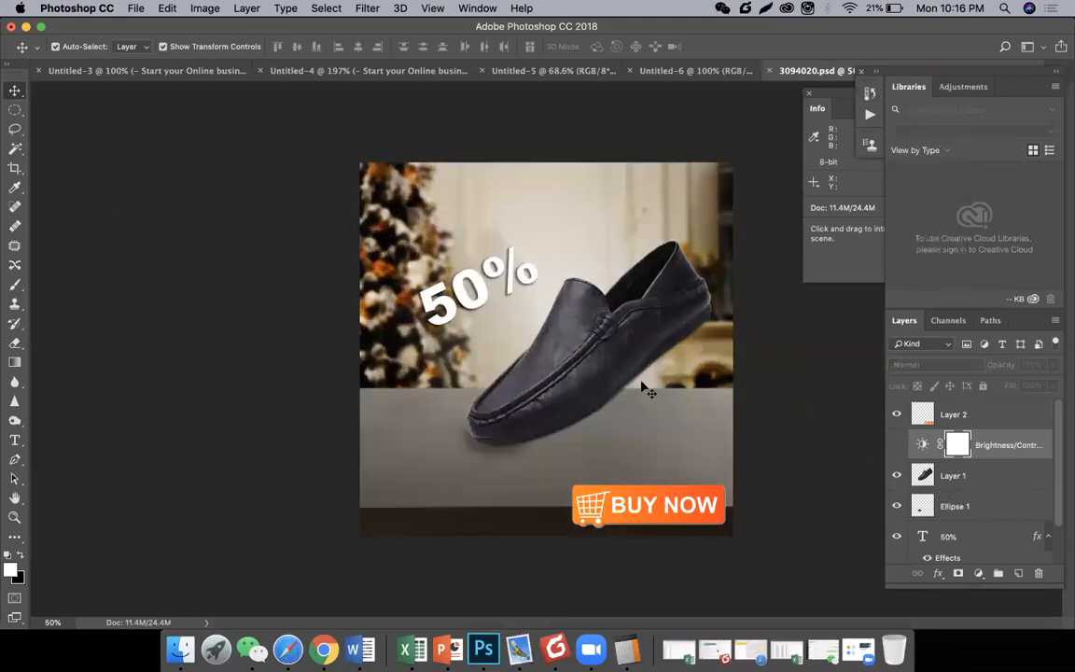
{"action": "left_click", "coordinate": [590, 364]}
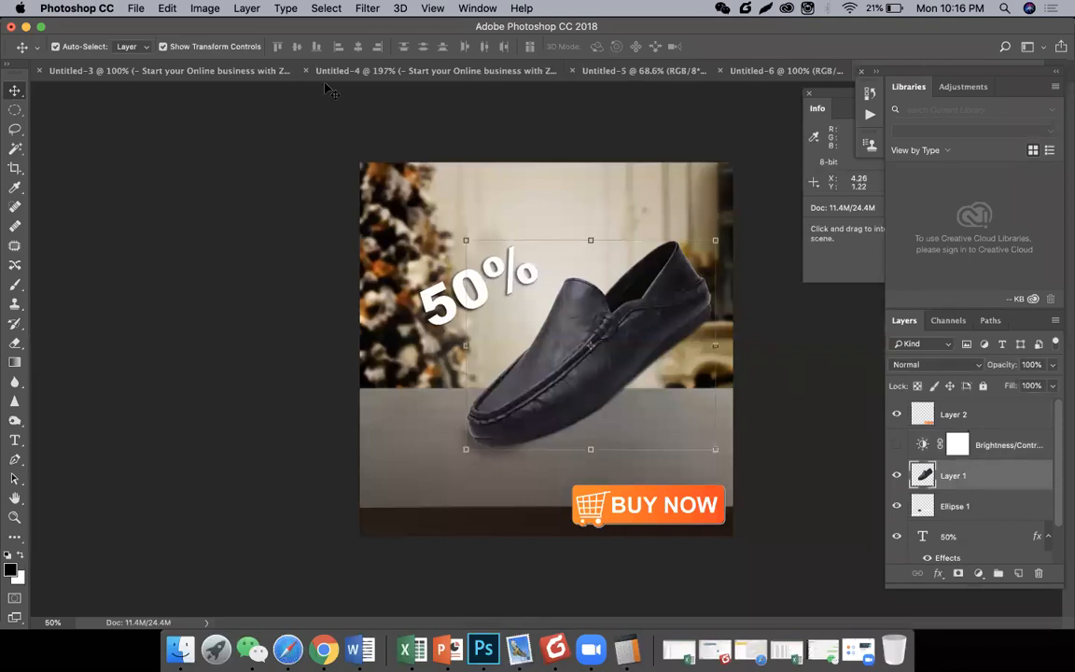
{"action": "left_click", "coordinate": [209, 10]}
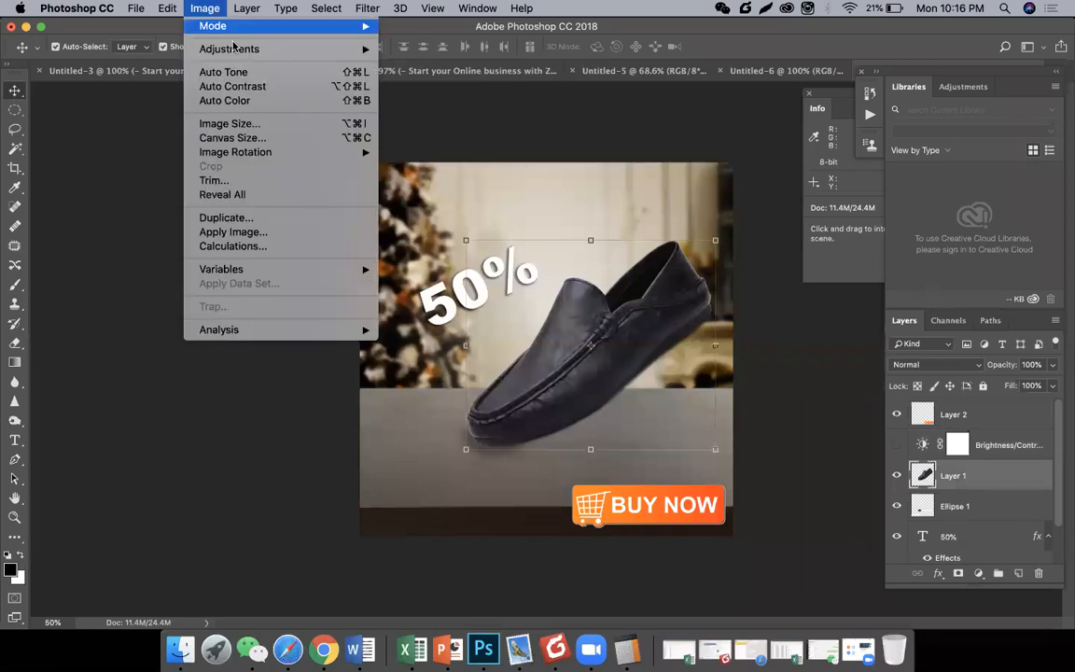
{"action": "mouse_move", "coordinate": [239, 51]}
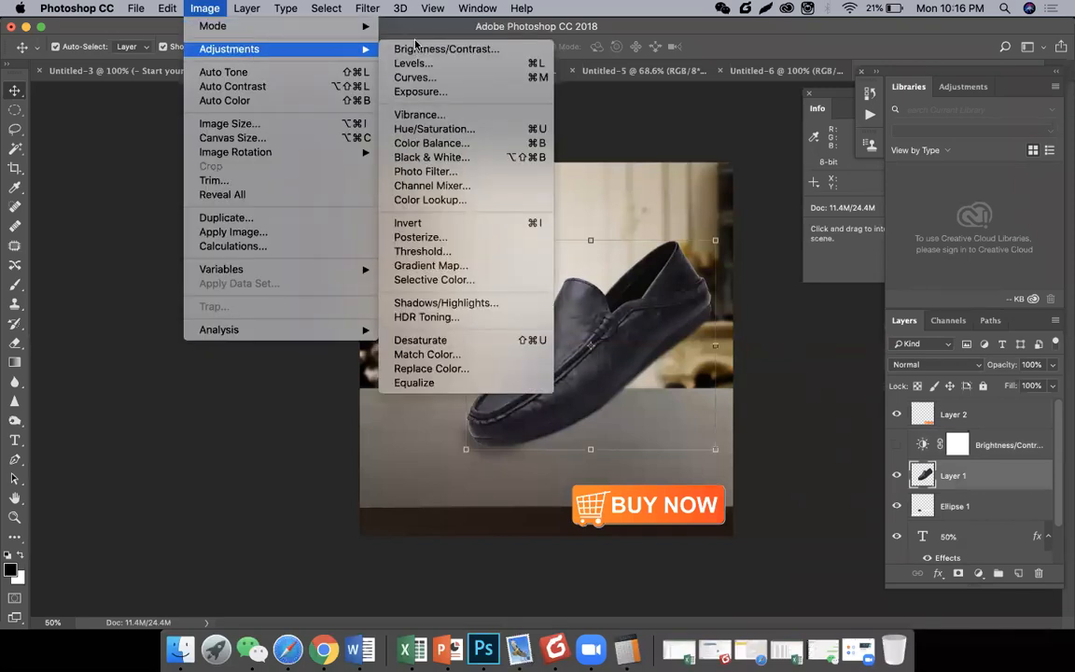
{"action": "left_click", "coordinate": [474, 64]}
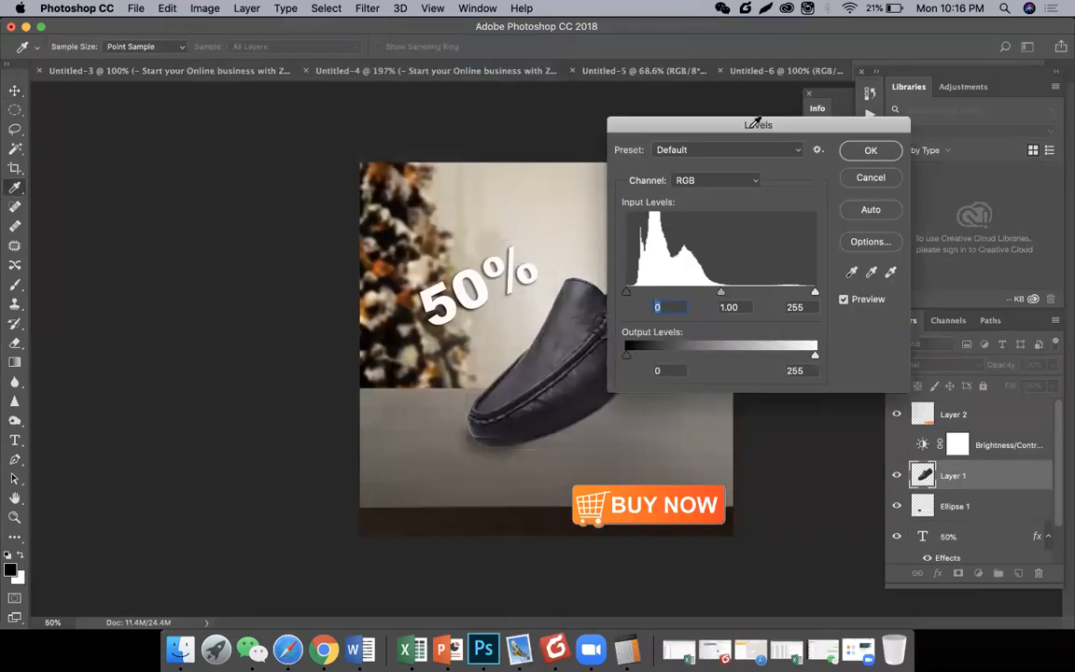
{"action": "left_click_drag", "start_coordinate": [720, 293], "coordinate": [691, 297]}
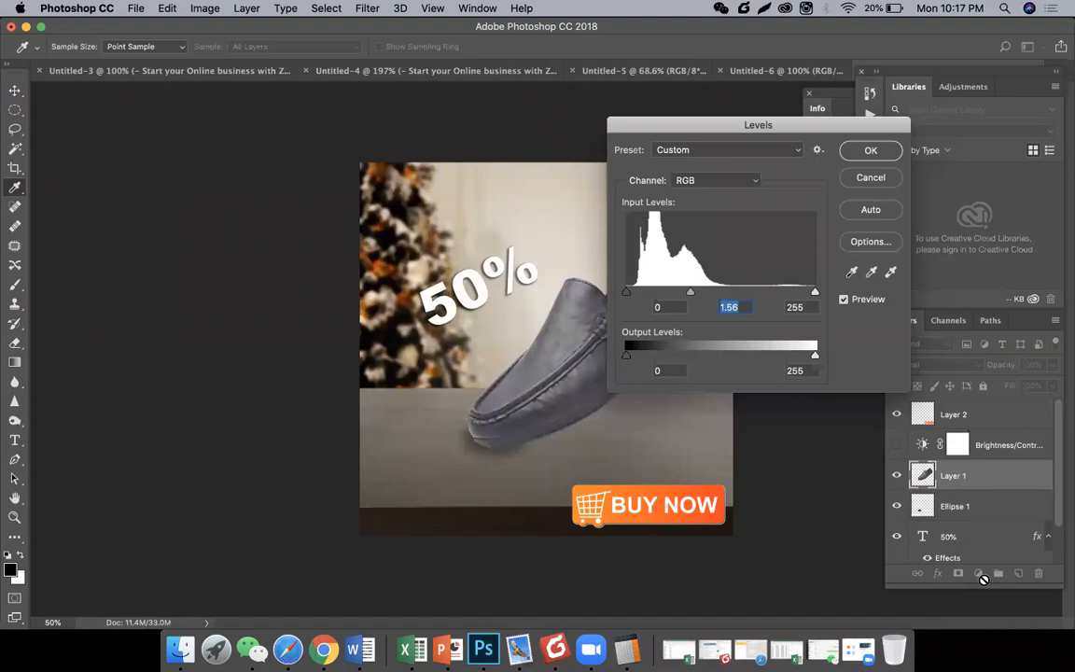
{"action": "left_click", "coordinate": [871, 178]}
{"action": "key", "text": "v"}
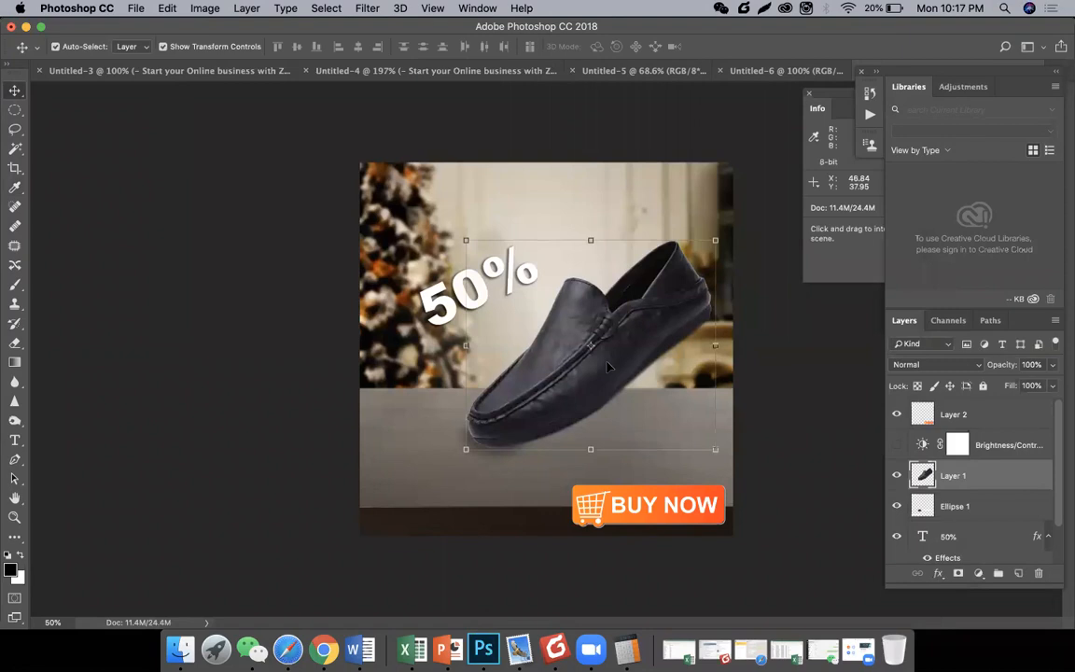
Apply a direct Brightness/Contrast adjustment to the shoe layer with brightness 42 and contrast 12.
{"action": "left_click", "coordinate": [204, 9]}
{"action": "mouse_move", "coordinate": [224, 31]}
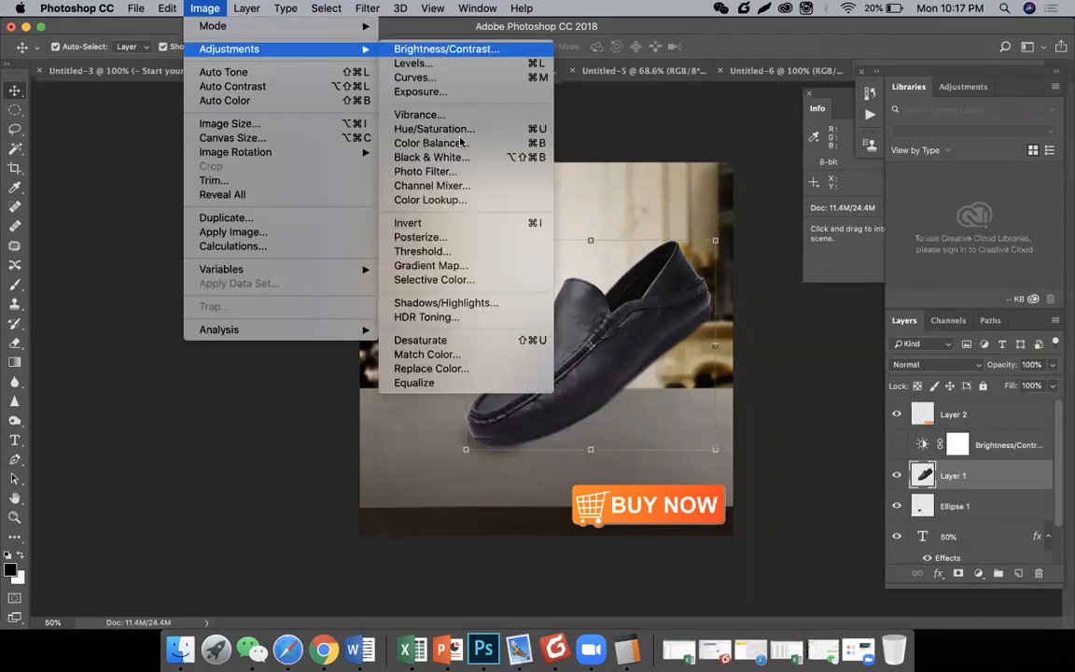
{"action": "left_click", "coordinate": [446, 50]}
{"action": "left_click_drag", "start_coordinate": [534, 171], "coordinate": [216, 151]}
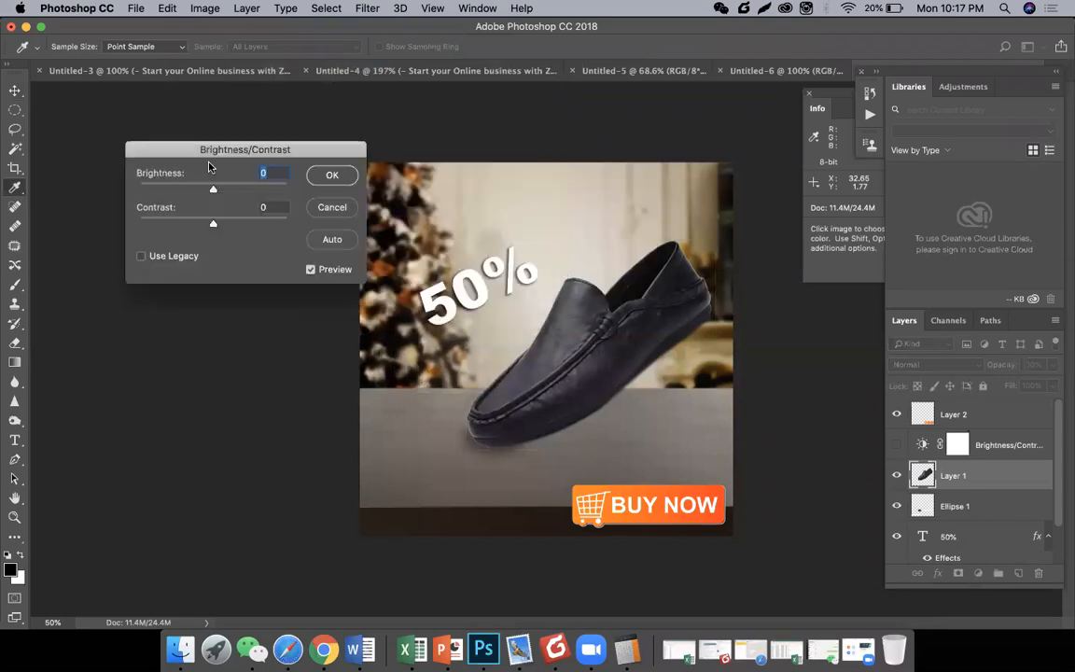
{"action": "left_click_drag", "start_coordinate": [189, 192], "coordinate": [198, 226]}
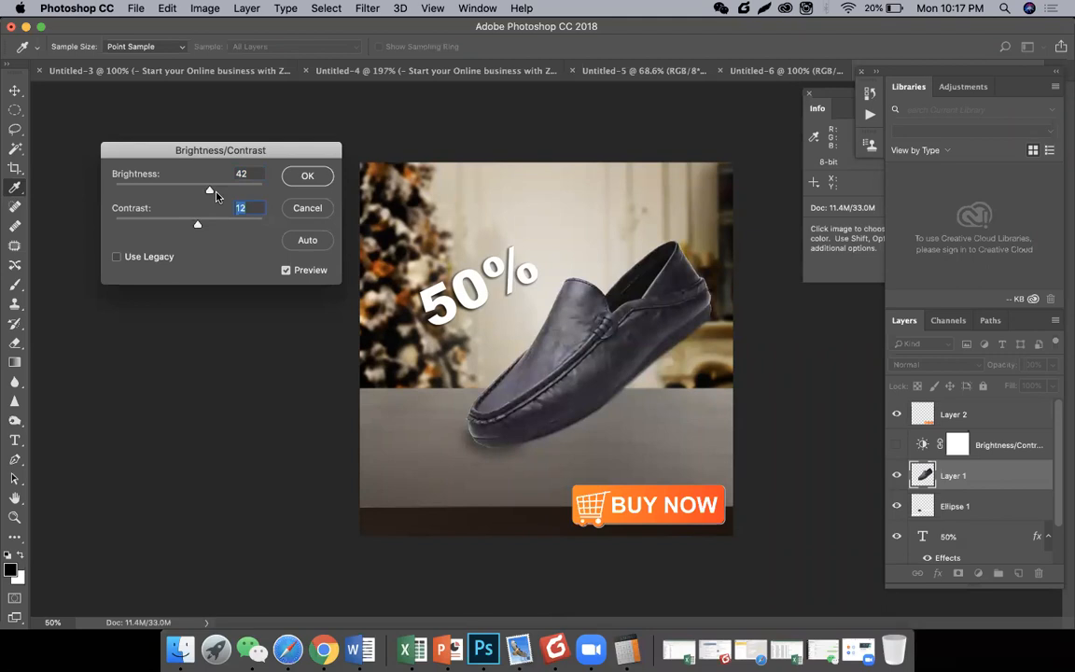
{"action": "left_click", "coordinate": [298, 177]}
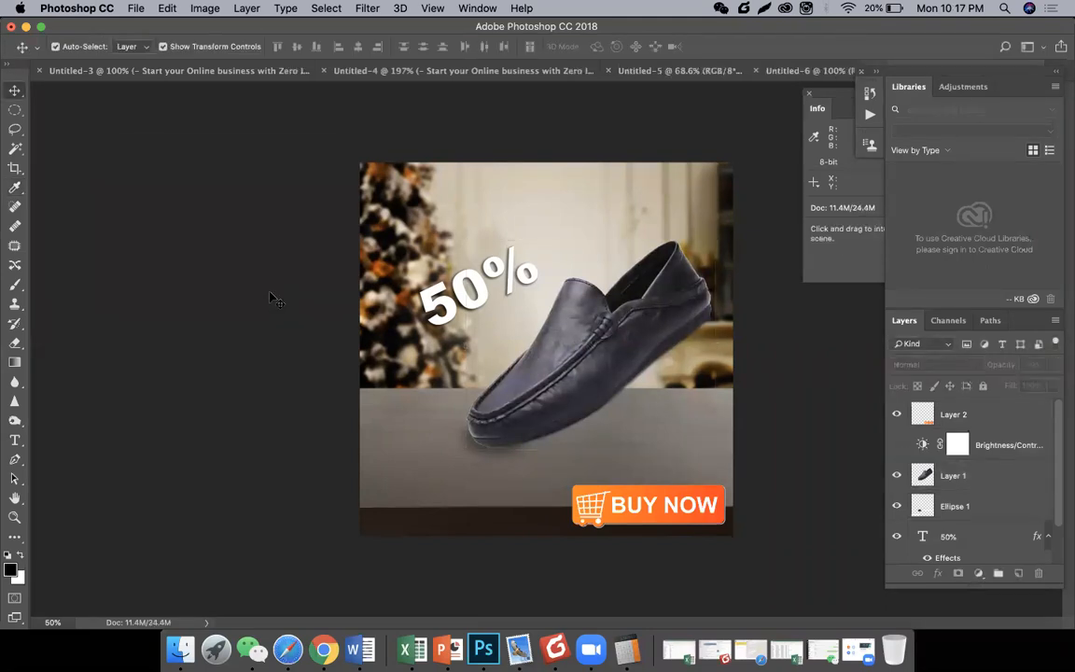
Delete the BUY NOW button from the ad.
{"action": "left_click_drag", "start_coordinate": [661, 507], "coordinate": [626, 435]}
{"action": "key", "text": "Delete"}
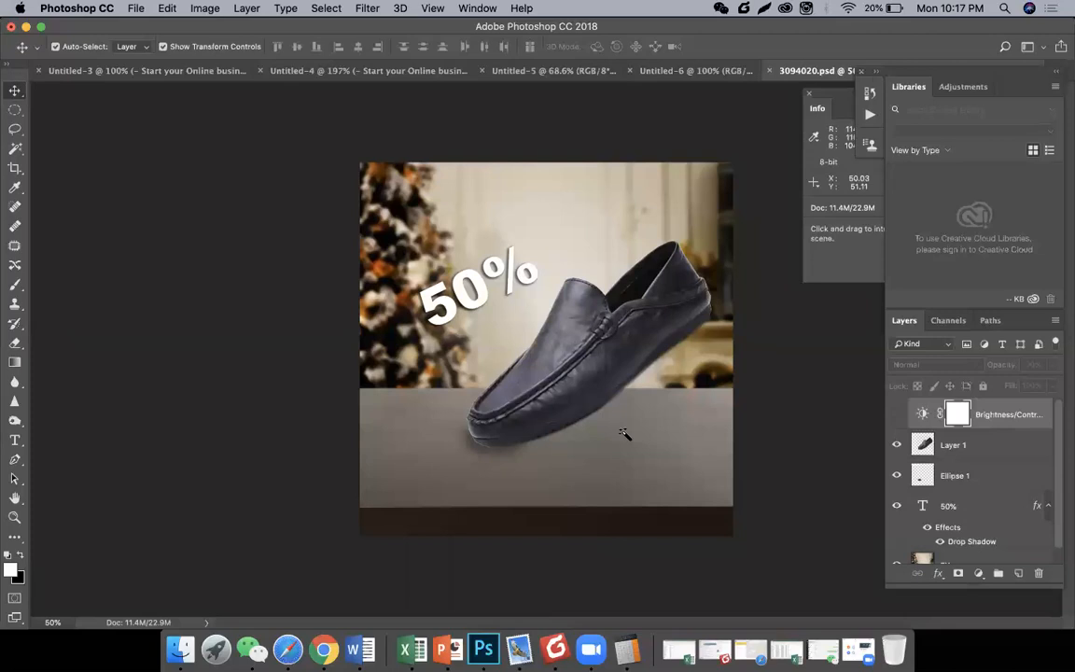
{"action": "key", "text": "w"}
{"action": "key", "text": "t"}
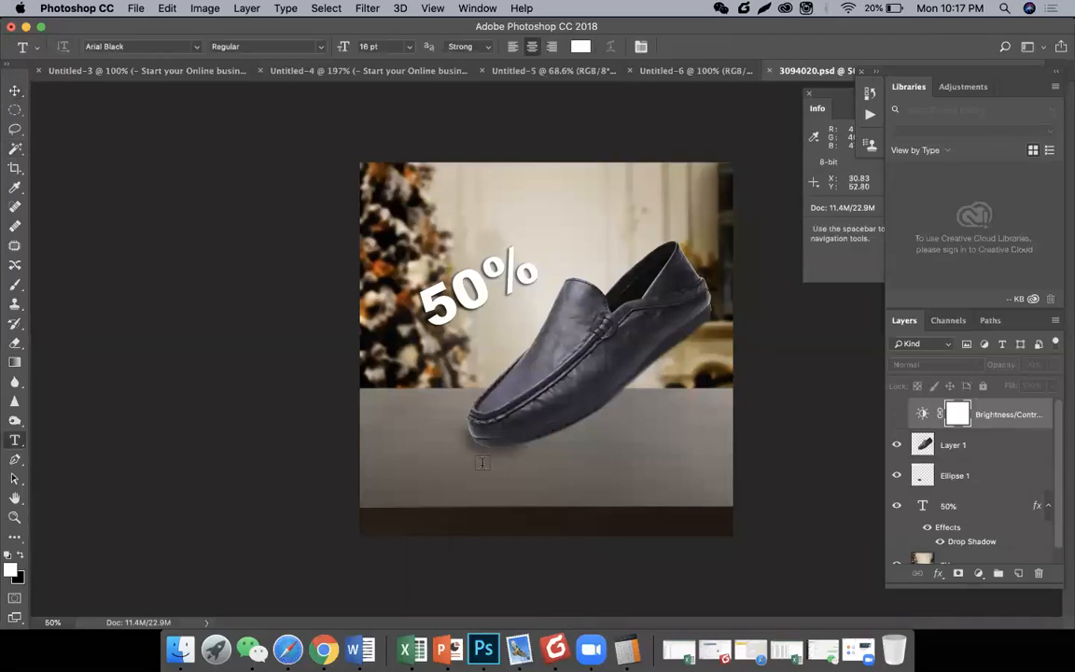
{"action": "left_click", "coordinate": [409, 495]}
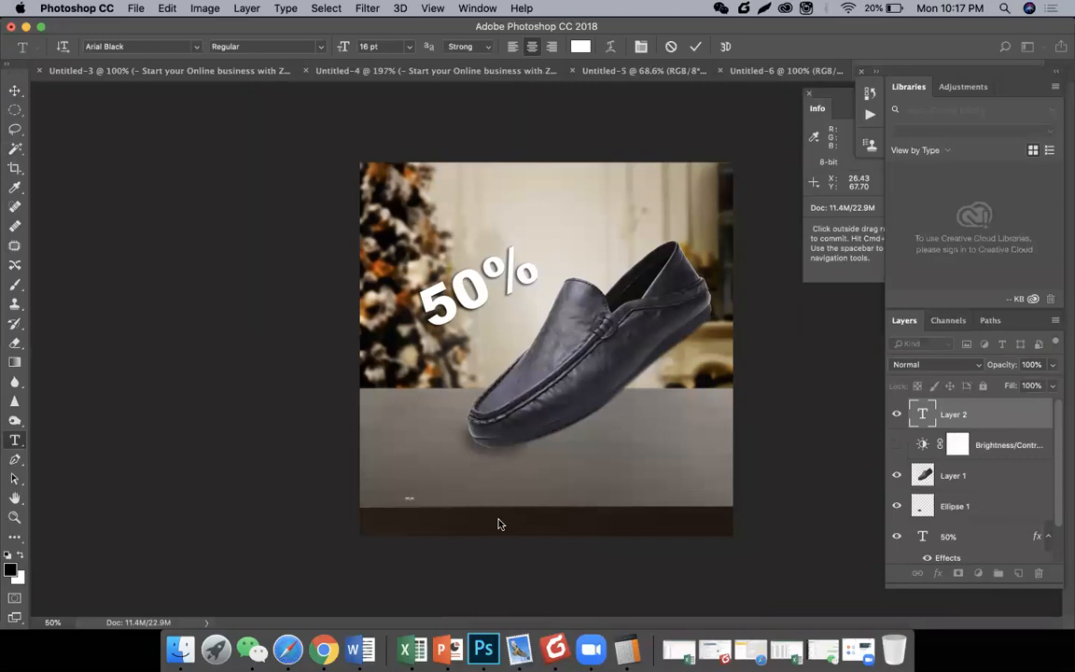
{"action": "type", "text": "e"}
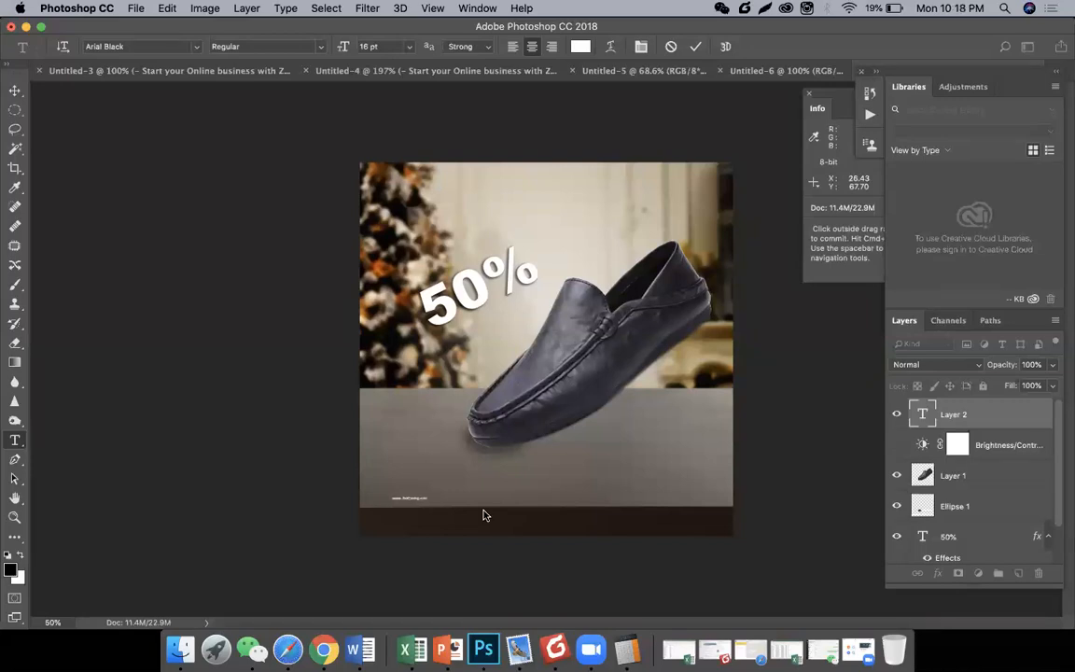
{"action": "left_click", "coordinate": [14, 92]}
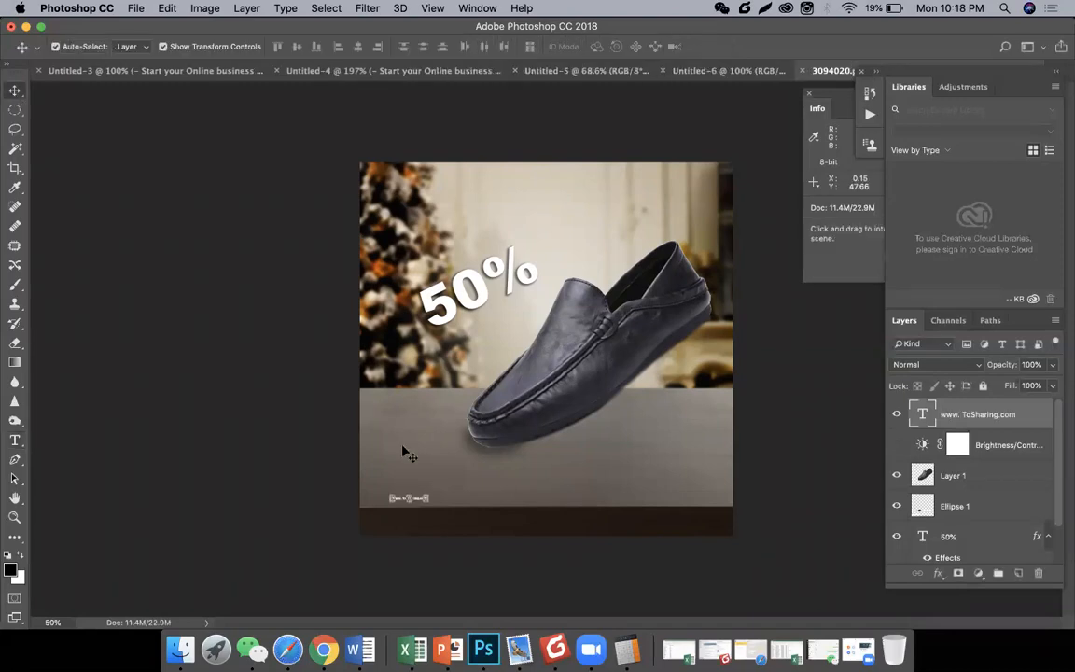
{"action": "mouse_move", "coordinate": [517, 468]}
{"action": "left_mouse_down"}
{"action": "mouse_move", "coordinate": [511, 455]}
{"action": "mouse_move", "coordinate": [597, 439]}
{"action": "mouse_move", "coordinate": [579, 441]}
{"action": "left_mouse_up"}
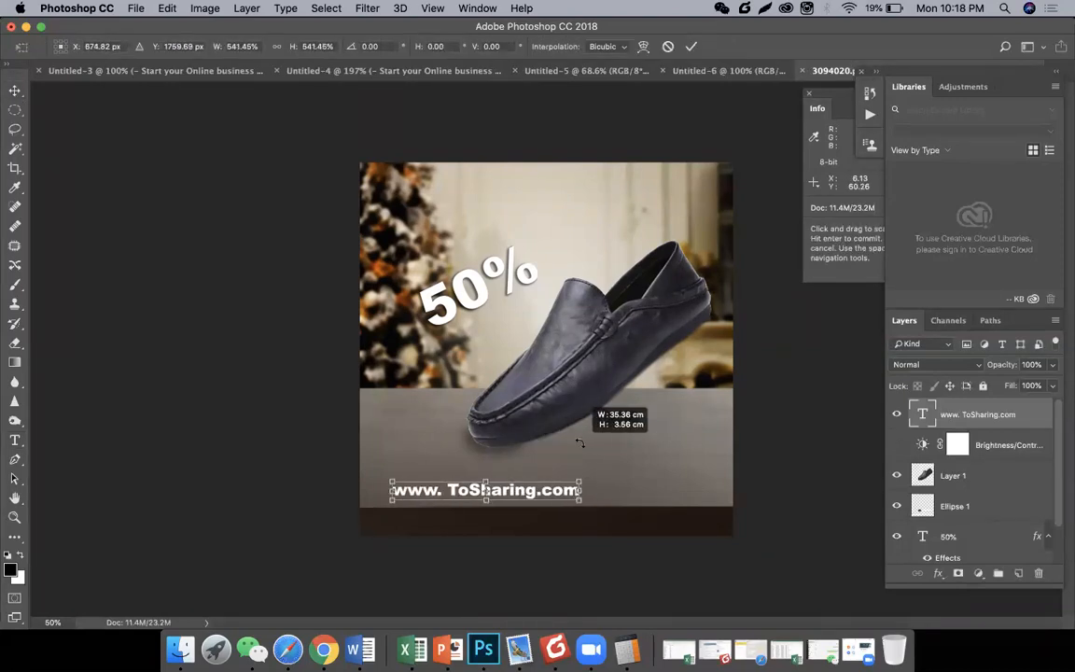
{"action": "key", "text": "Return"}
Format the whole website text as all caps in the Myriad Pro font.
{"action": "key", "text": "y"}
{"action": "key", "text": "t"}
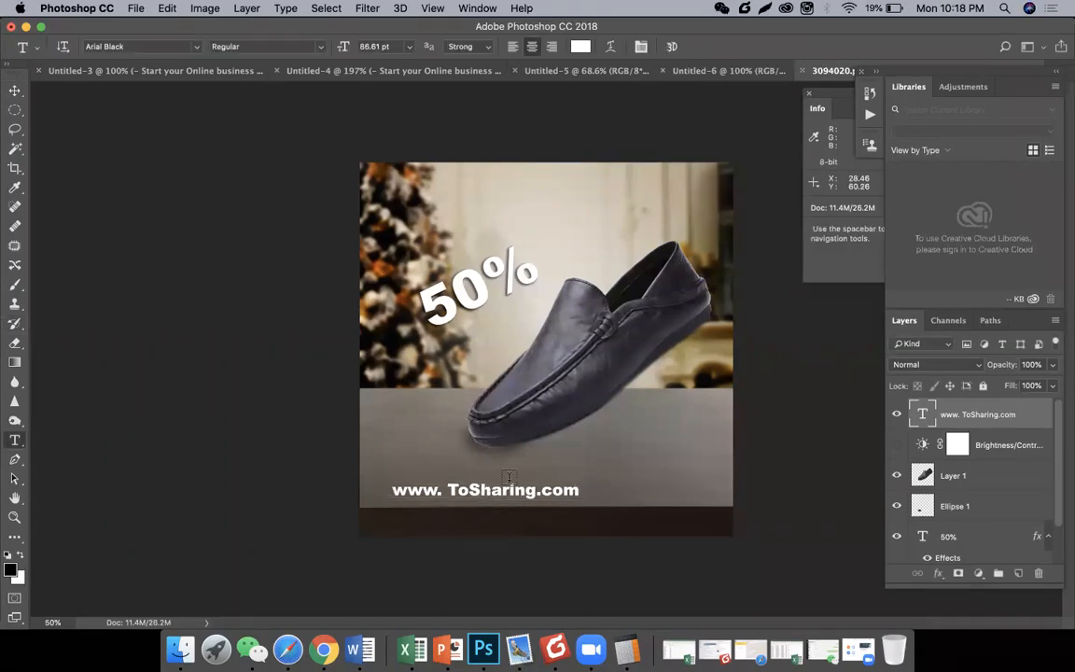
{"action": "triple_click", "coordinate": [506, 495]}
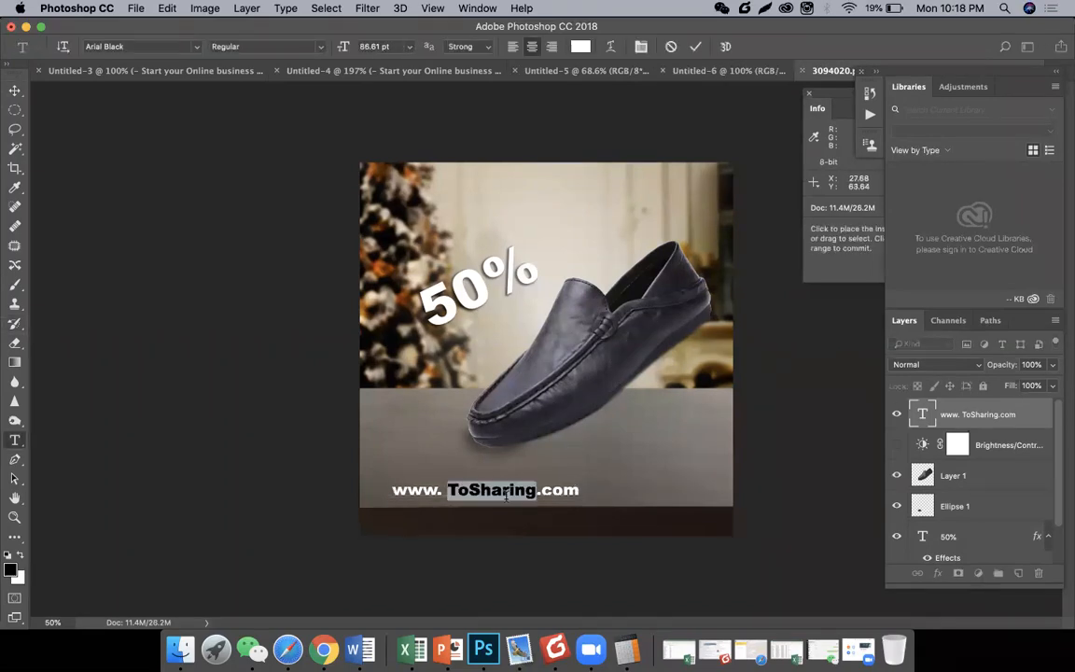
{"action": "left_click", "coordinate": [642, 46]}
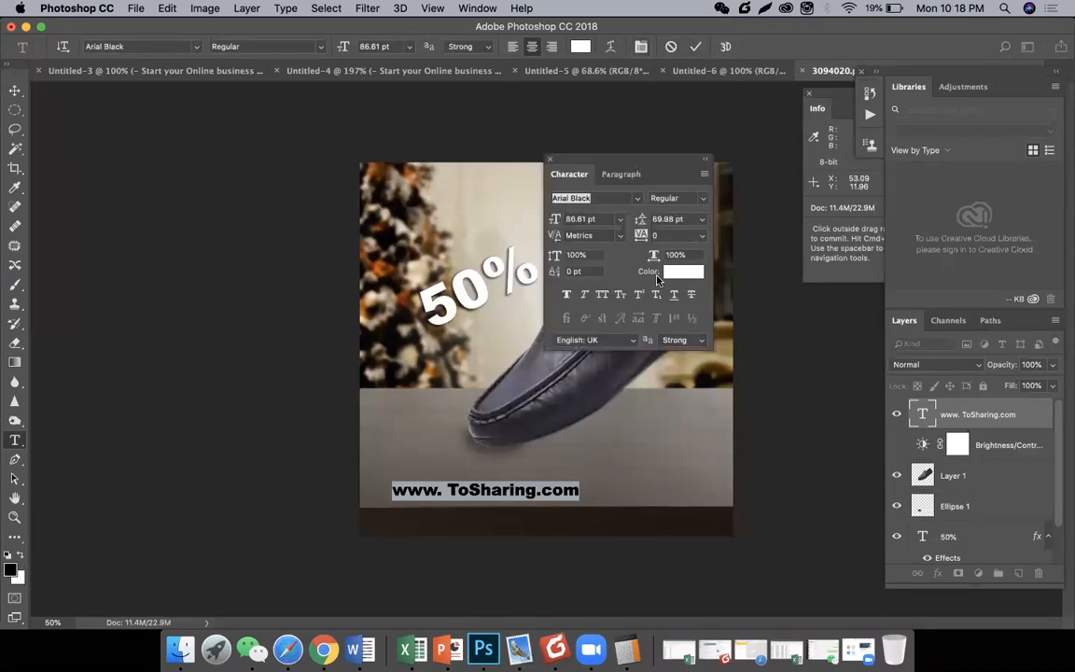
{"action": "left_click", "coordinate": [603, 295]}
{"action": "left_click", "coordinate": [194, 46]}
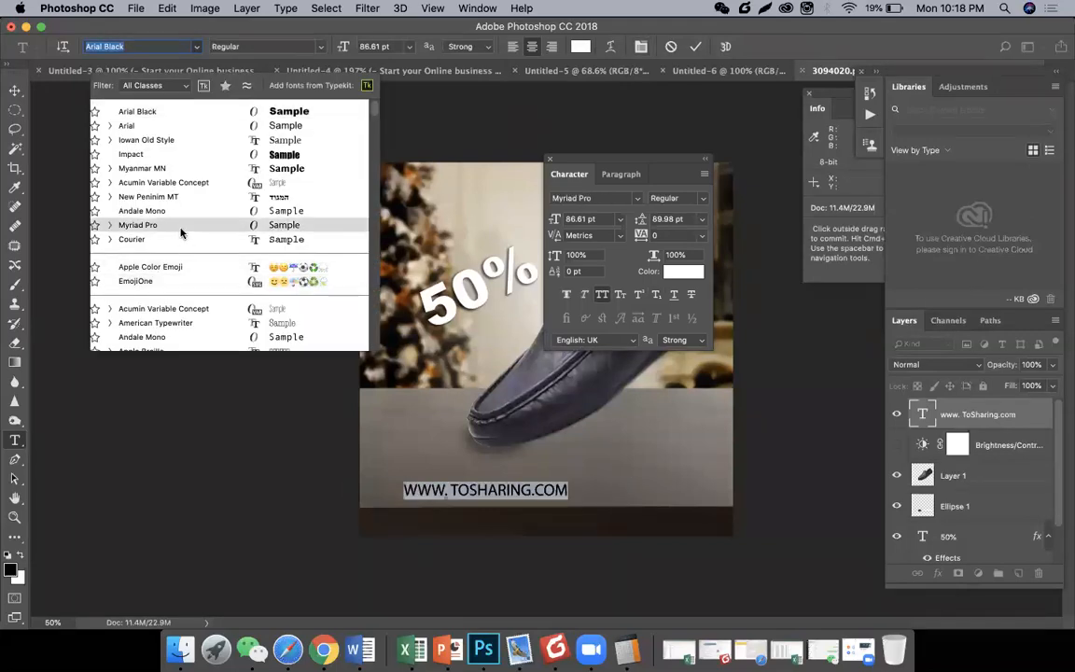
{"action": "left_click", "coordinate": [182, 232]}
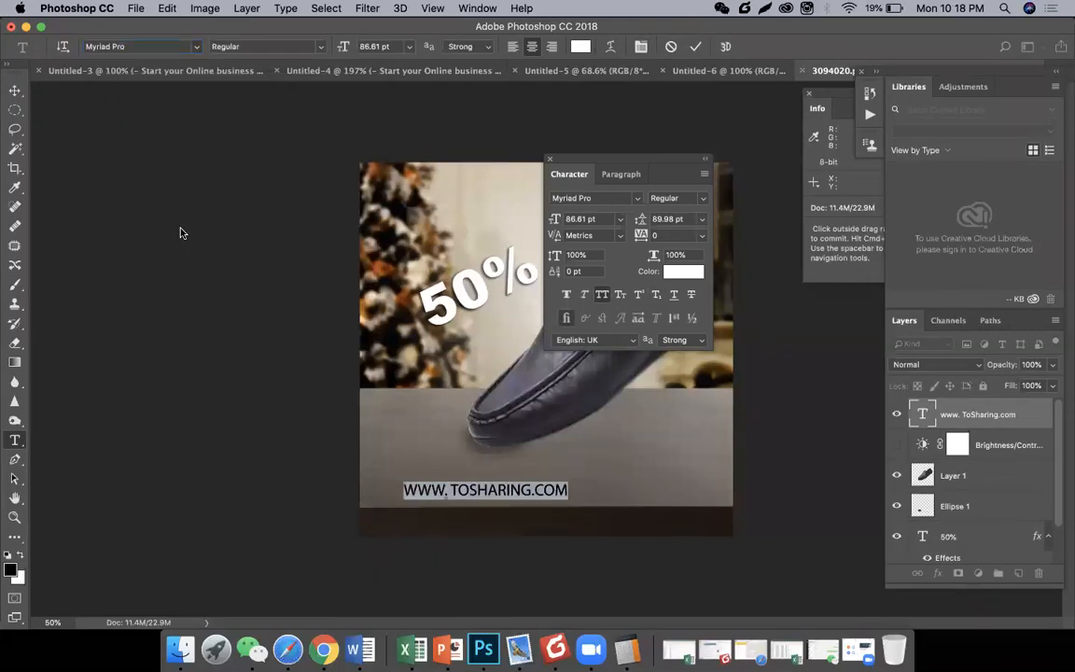
{"action": "left_click", "coordinate": [15, 90]}
Widen the letter spacing of the whole website text to a tracking of 680.
{"action": "key", "text": "t"}
{"action": "left_click", "coordinate": [460, 491]}
{"action": "key", "text": "super+a"}
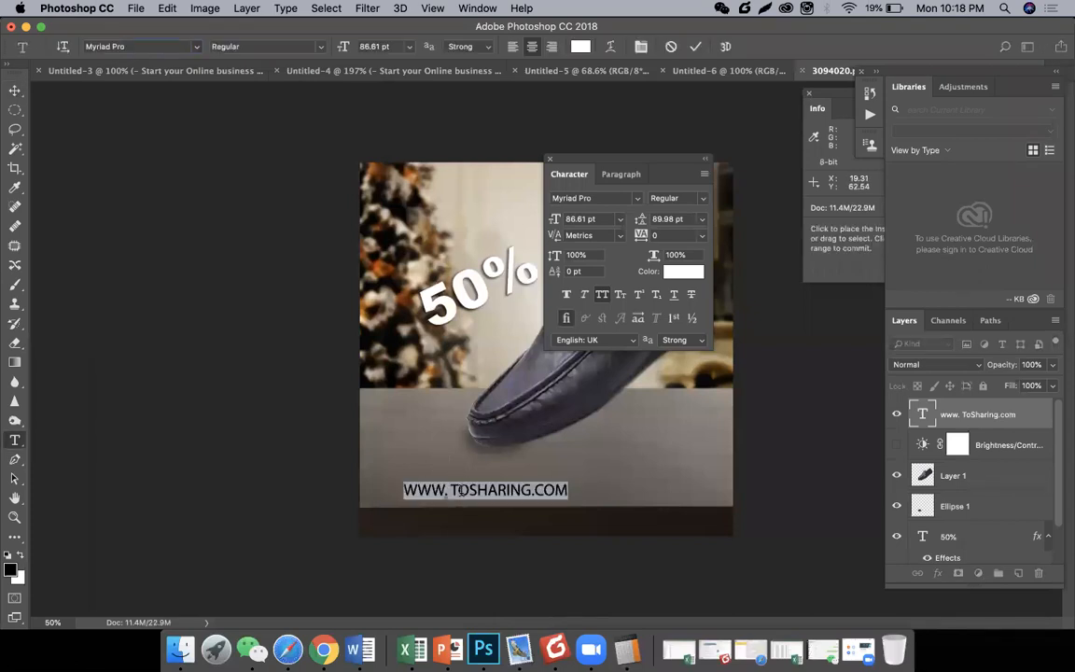
{"action": "key", "text": "alt+Right"}
{"action": "key", "text": "alt+Right"}
{"action": "key", "text": "alt+Right"}
{"action": "key", "text": "alt+Right"}
{"action": "key", "text": "alt+Right"}
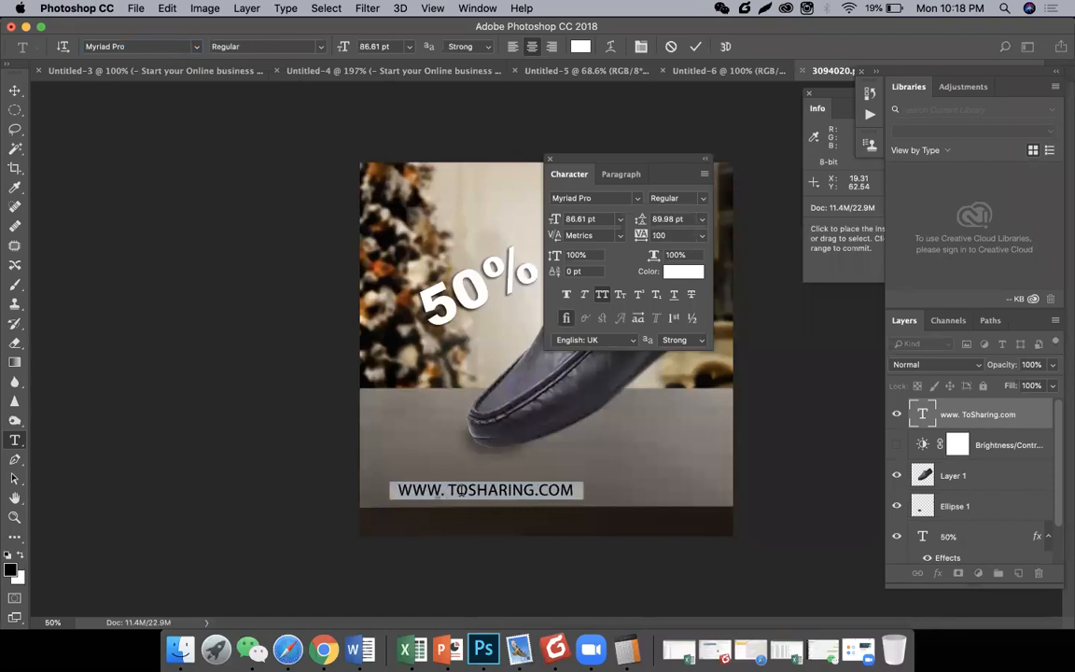
{"action": "key", "text": "alt+Right"}
{"action": "key", "text": "alt+Right"}
{"action": "key", "text": "alt+Right"}
{"action": "key", "text": "alt+Right"}
{"action": "key", "text": "alt+Right"}
{"action": "key", "text": "alt+Right"}
{"action": "key", "text": "alt+Right"}
{"action": "key", "text": "alt+Right"}
{"action": "key", "text": "alt+Right"}
{"action": "key", "text": "alt+Right"}
{"action": "key", "text": "alt+Right"}
{"action": "key", "text": "alt+Right"}
{"action": "key", "text": "alt+Right"}
{"action": "key", "text": "alt+Right"}
{"action": "key", "text": "alt+Right"}
{"action": "key", "text": "alt+Right"}
{"action": "key", "text": "alt+Right"}
{"action": "key", "text": "alt+Right"}
{"action": "key", "text": "alt+Right"}
{"action": "key", "text": "alt+Right"}
{"action": "key", "text": "alt+Right"}
{"action": "key", "text": "alt+Right"}
{"action": "key", "text": "alt+Right"}
{"action": "key", "text": "alt+Right"}
{"action": "key", "text": "alt+Right"}
{"action": "key", "text": "alt+Right"}
{"action": "key", "text": "alt+Right"}
{"action": "key", "text": "alt+Right"}
{"action": "key", "text": "alt+Right"}
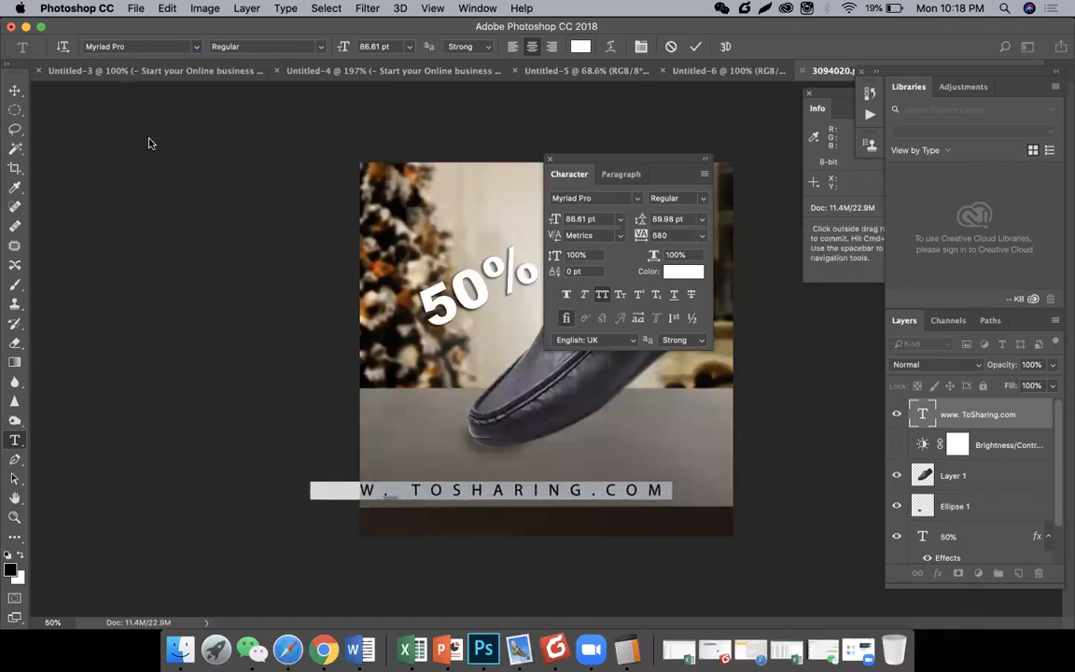
{"action": "left_click", "coordinate": [15, 91]}
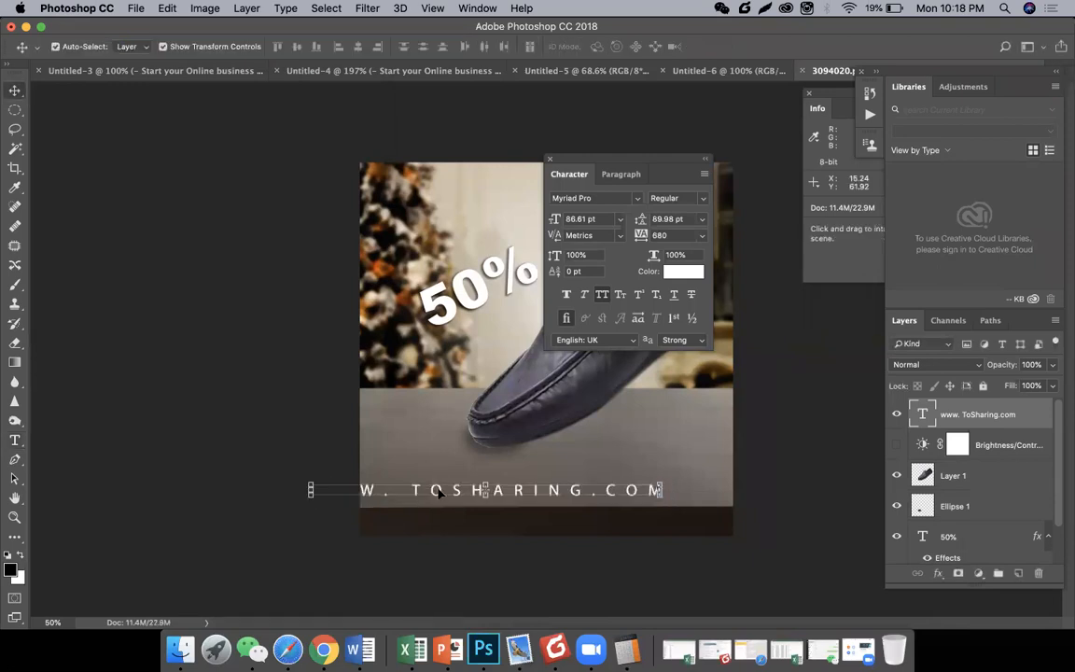
Move the website text onto the dark strip along the ad's lower edge and reduce its opacity to 11%.
{"action": "left_click_drag", "start_coordinate": [440, 492], "coordinate": [504, 523]}
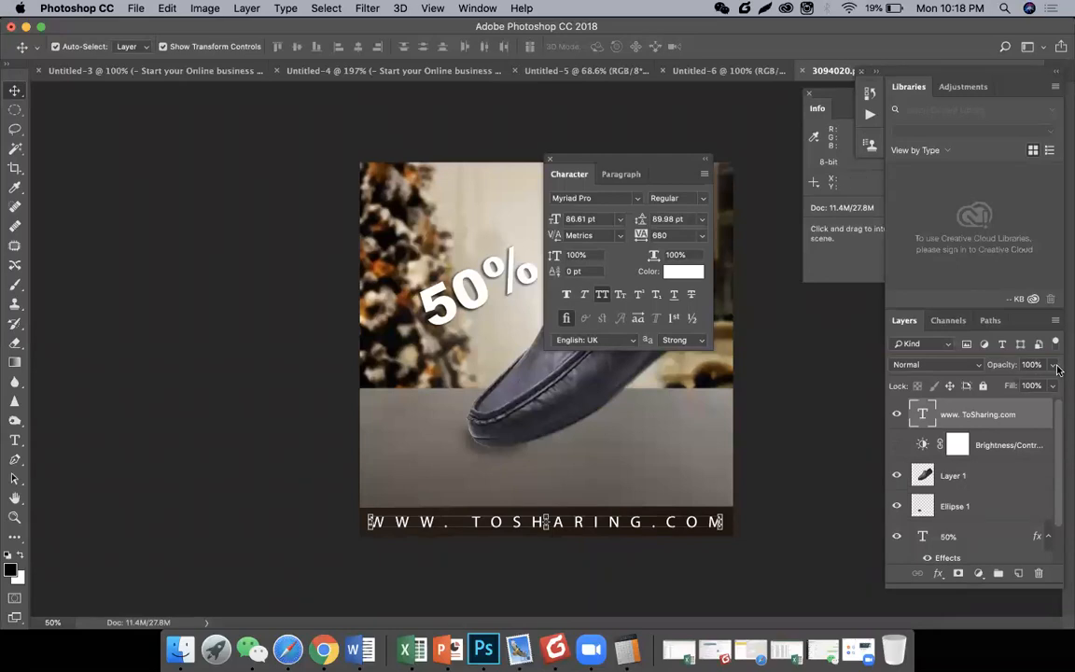
{"action": "left_click_drag", "start_coordinate": [1053, 365], "coordinate": [989, 387]}
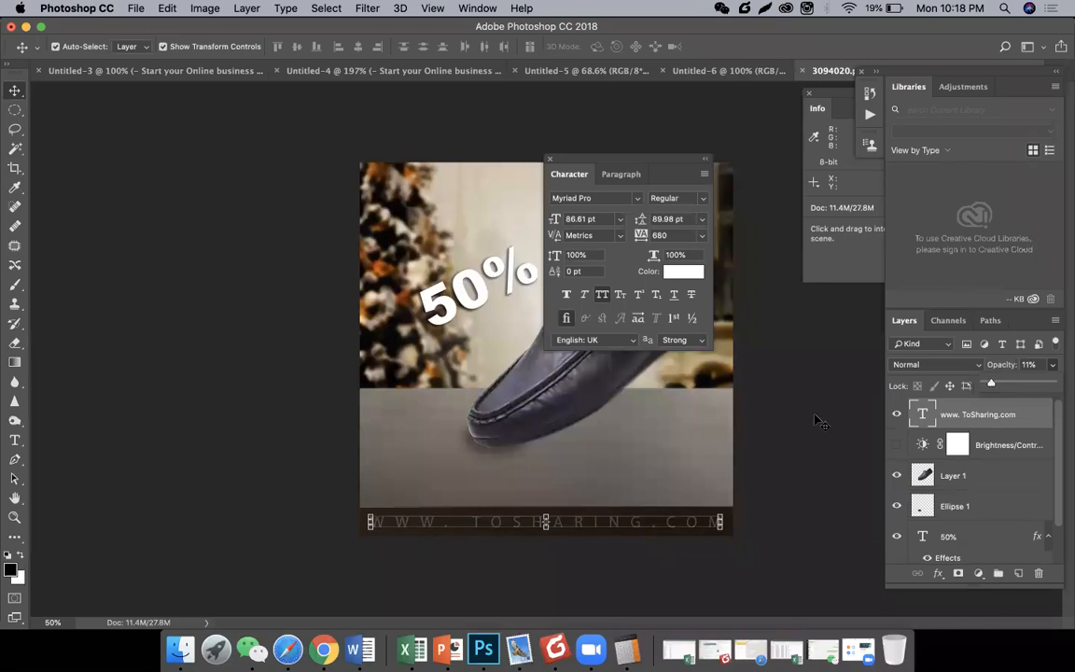
{"action": "key", "text": "super+w"}
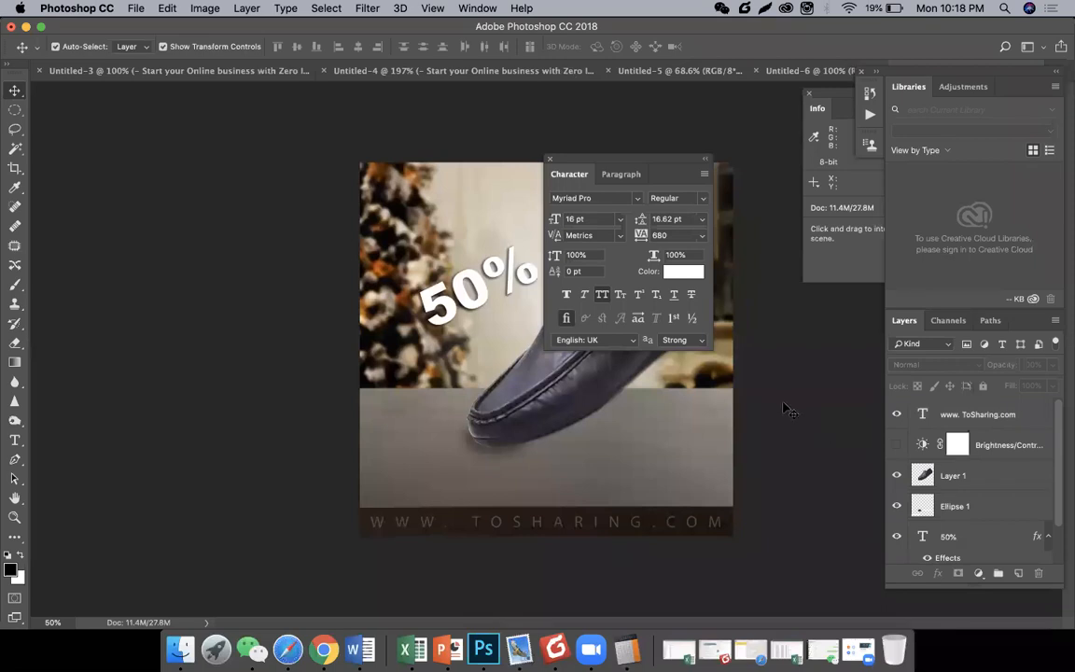
{"action": "key", "text": "Tab"}
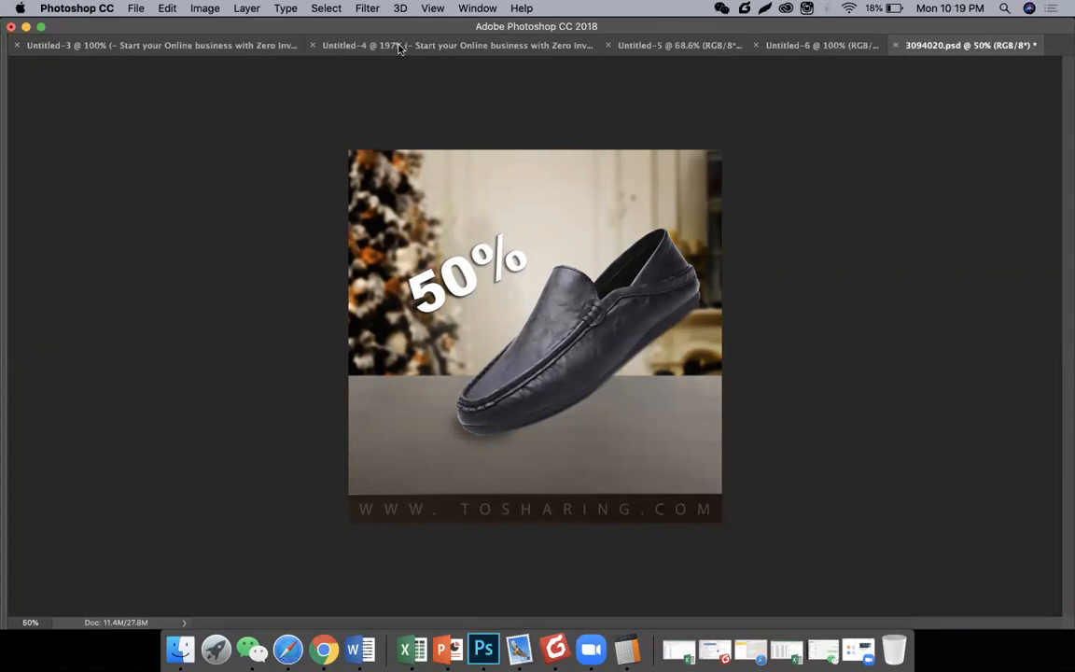
Switch to Chrome and go to the Freepik search page that is already open.
{"action": "key", "text": "super+Tab"}
{"action": "scroll", "coordinate": [345, 106], "scroll_direction": "up", "scroll_amount": 5}
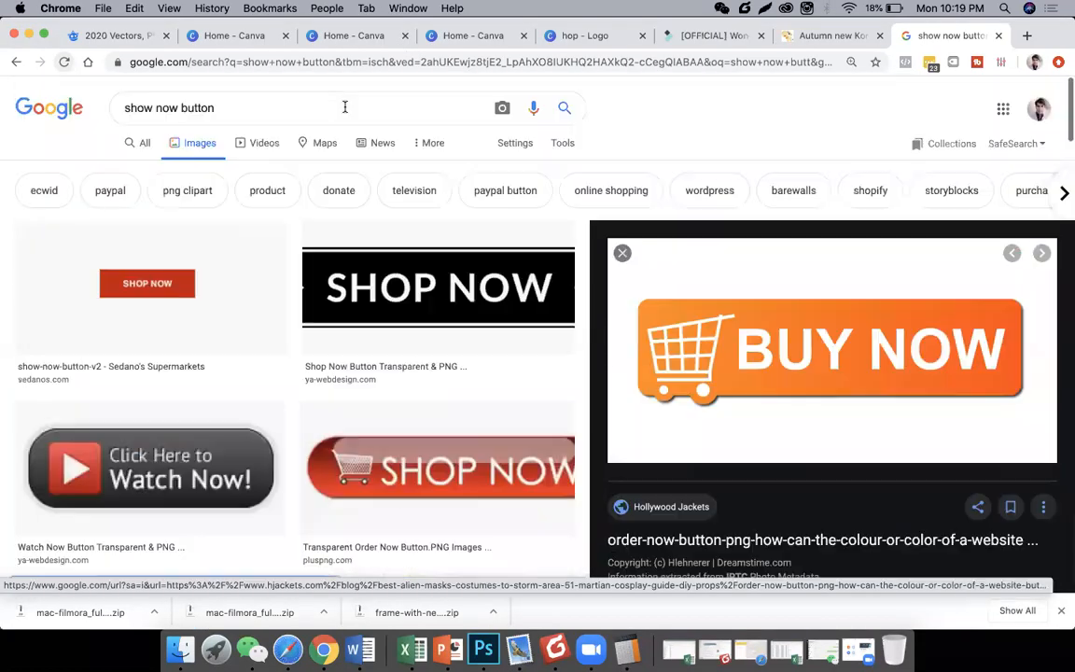
{"action": "left_click", "coordinate": [344, 108]}
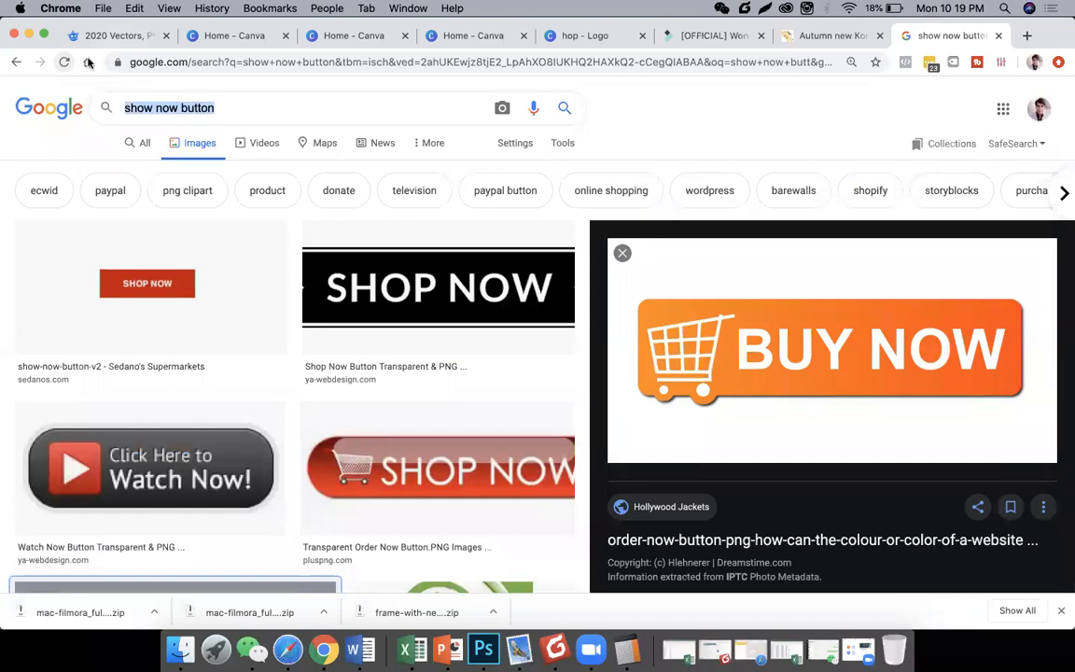
{"action": "left_click", "coordinate": [112, 41]}
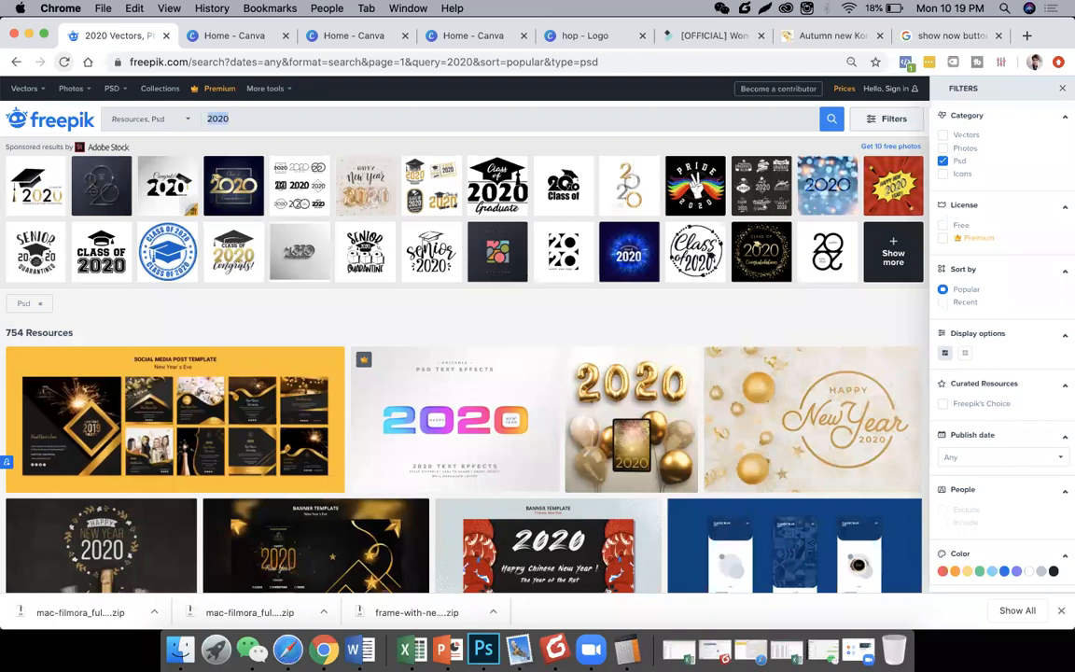
Search Freepik's PSD resources for "table" and browse the results for a suitable background.
{"action": "left_click", "coordinate": [229, 118]}
{"action": "key", "text": "BackSpace"}
{"action": "key", "text": "BackSpace"}
{"action": "key", "text": "BackSpace"}
{"action": "key", "text": "BackSpace"}
{"action": "type", "text": "table"}
{"action": "key", "text": "Return"}
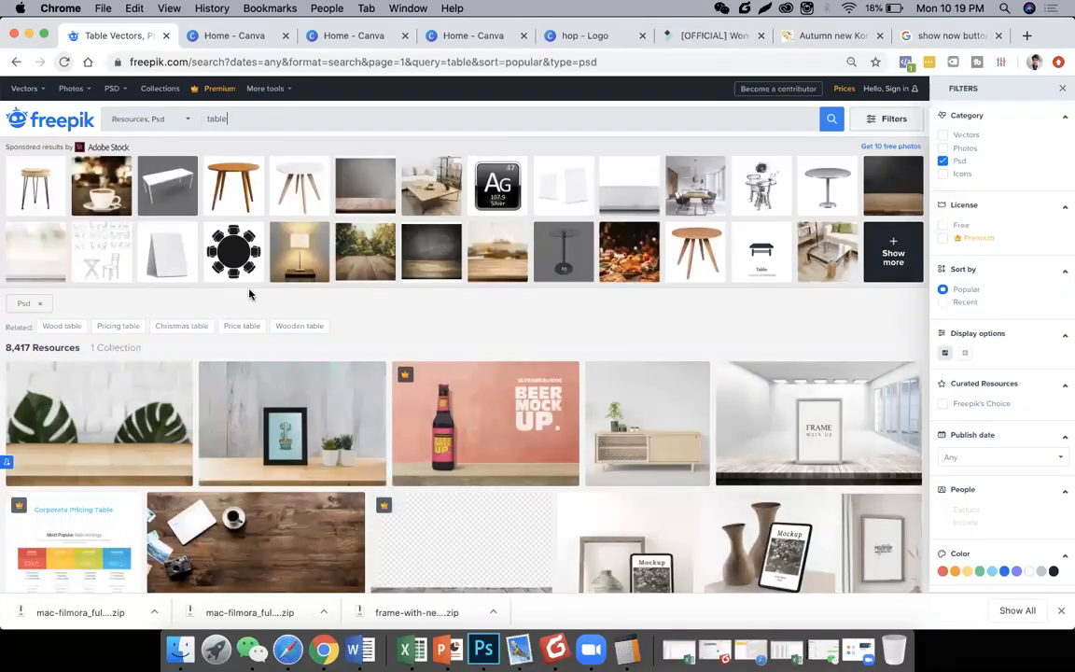
{"action": "scroll", "coordinate": [280, 318], "scroll_direction": "down", "scroll_amount": 3}
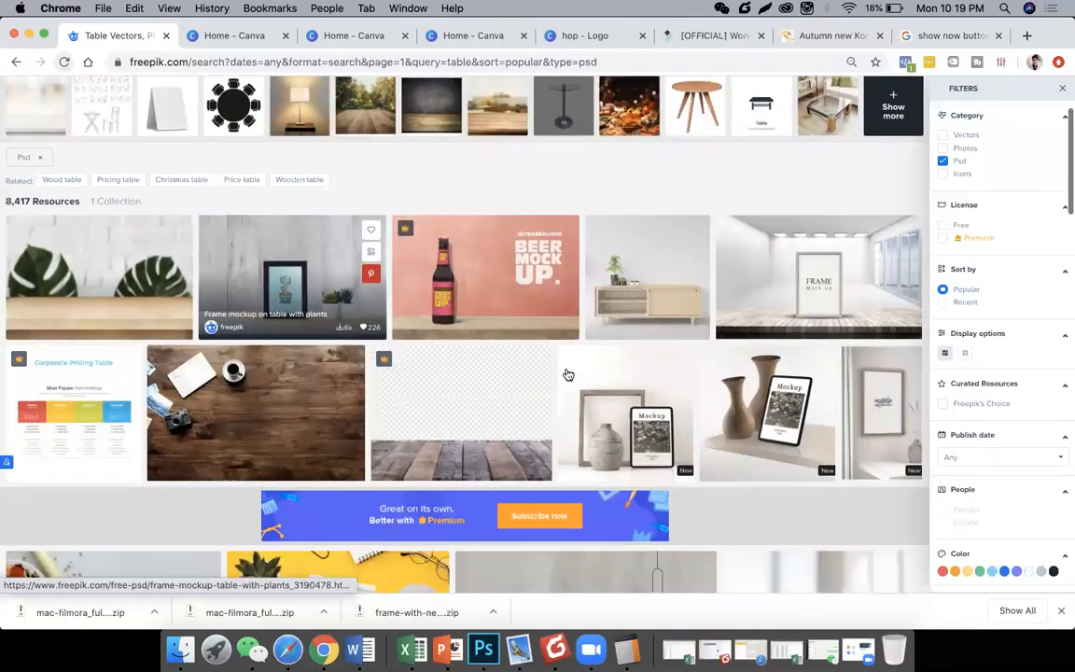
{"action": "scroll", "coordinate": [568, 374], "scroll_direction": "down", "scroll_amount": 2}
{"action": "scroll", "coordinate": [709, 532], "scroll_direction": "down", "scroll_amount": 2}
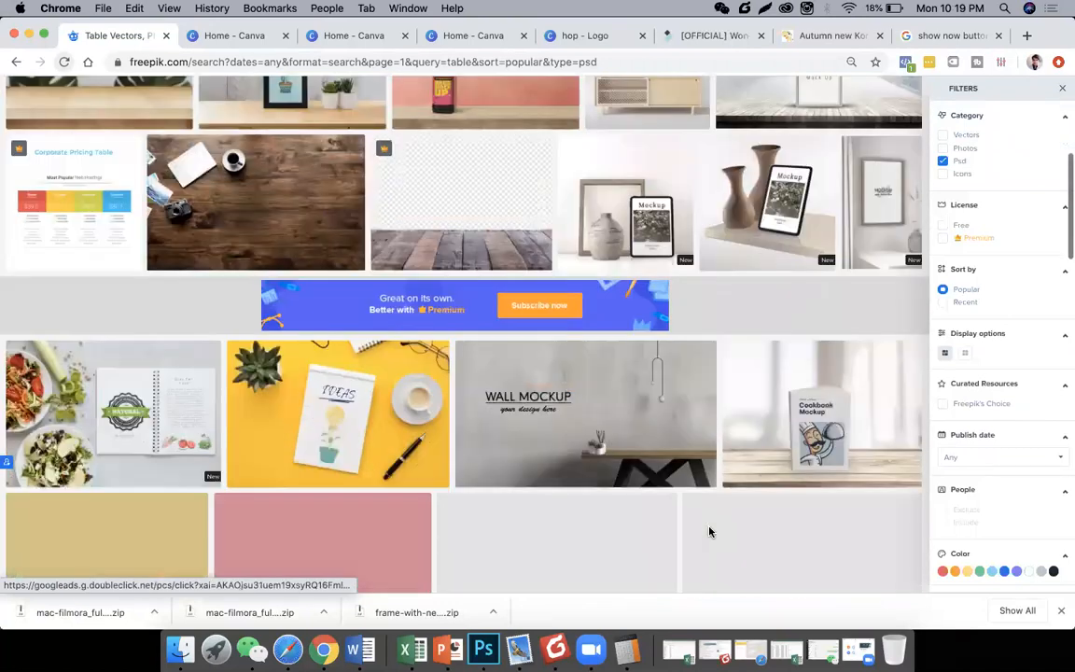
Preview the free mockup of smartphones on a wooden tabletop, compare it with the shoe ad in Photoshop, and close the preview.
{"action": "scroll", "coordinate": [709, 530], "scroll_direction": "down", "scroll_amount": 2}
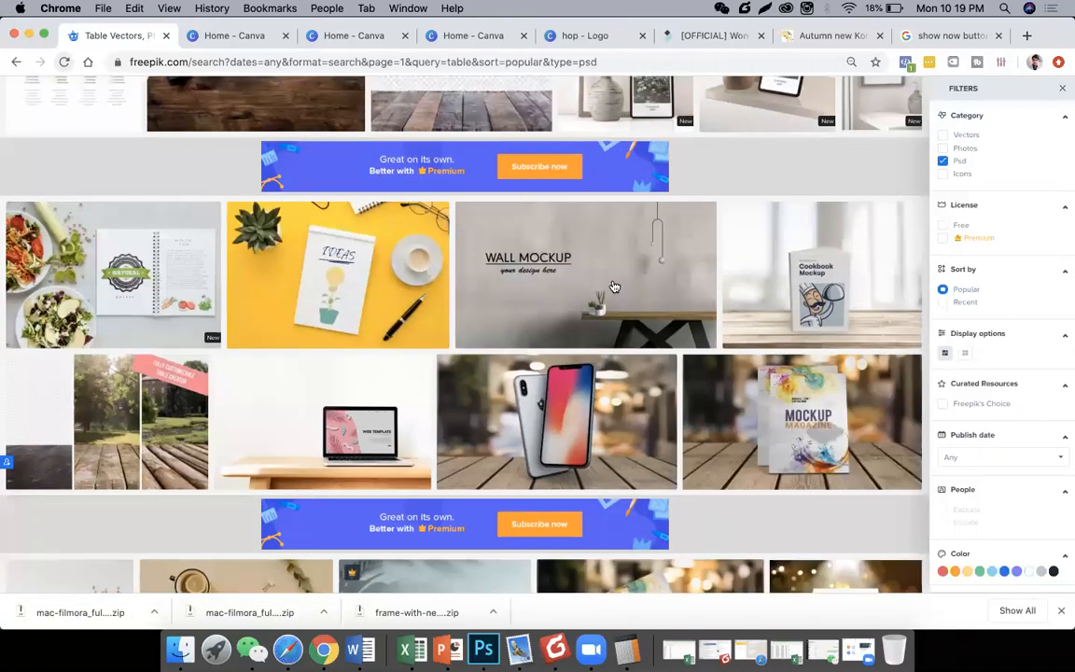
{"action": "scroll", "coordinate": [579, 270], "scroll_direction": "down", "scroll_amount": 3}
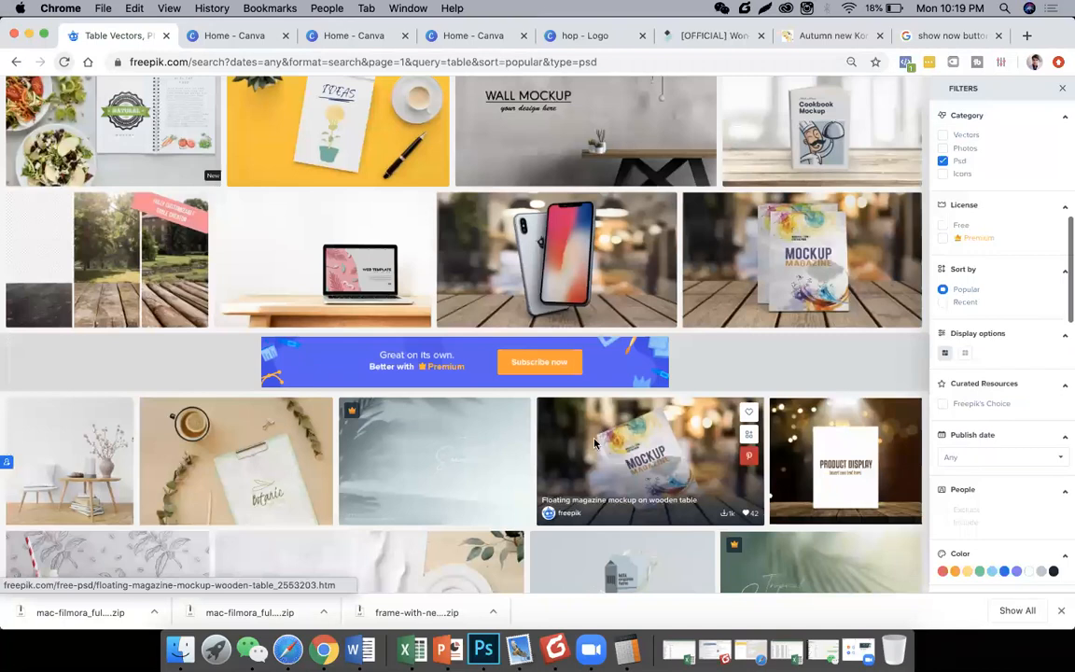
{"action": "left_click", "coordinate": [550, 271]}
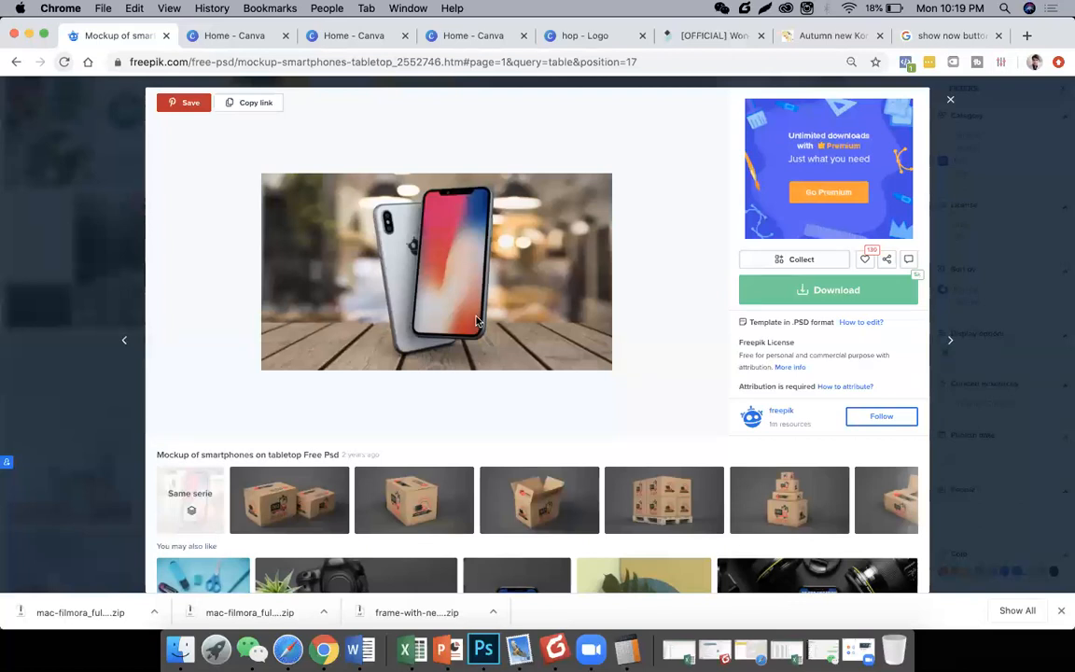
{"action": "key", "text": "super+Tab"}
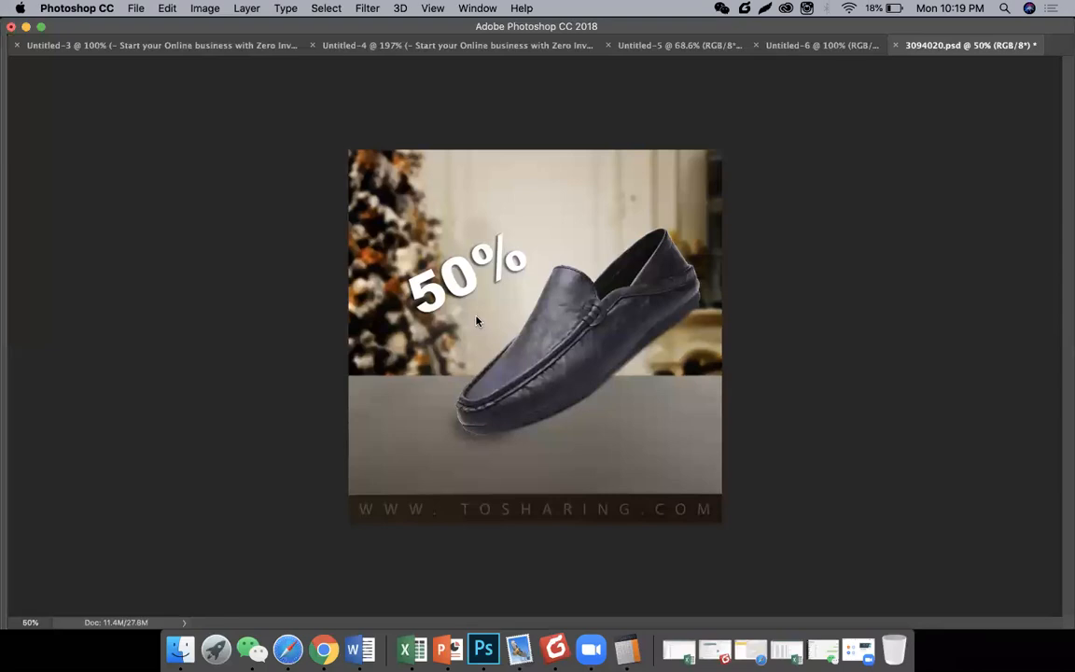
{"action": "key", "text": "super+Tab"}
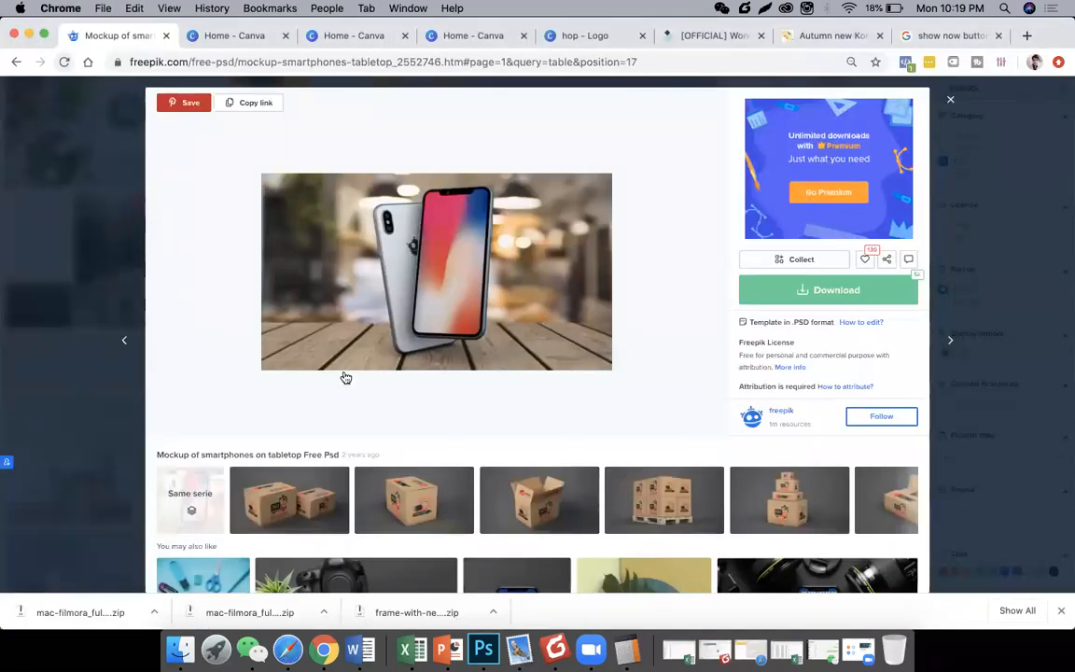
{"action": "key", "text": "Escape"}
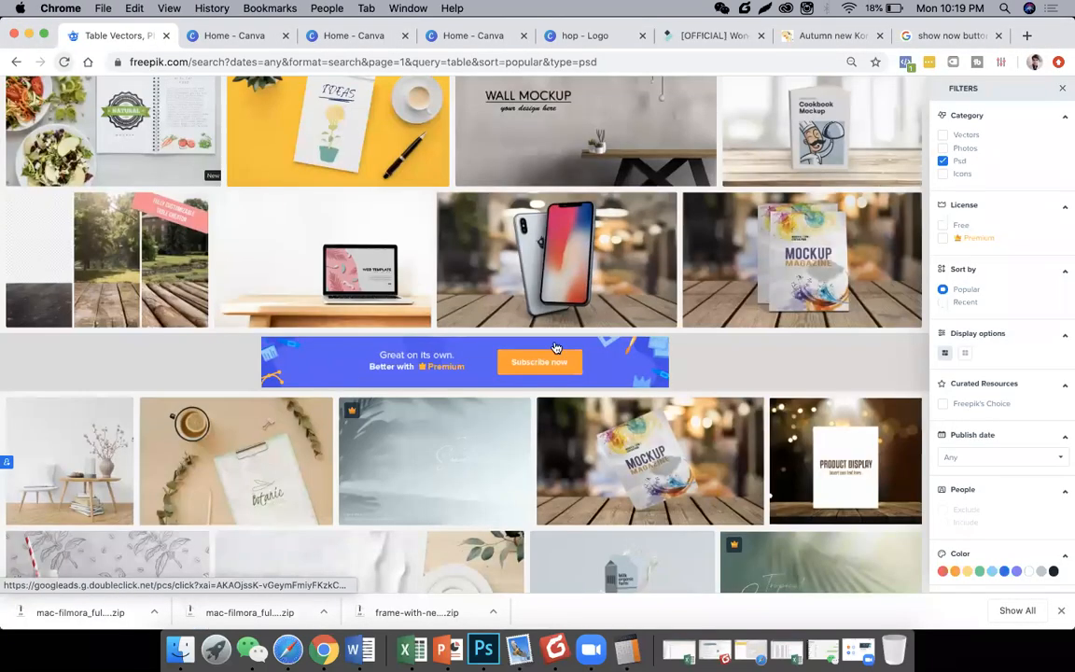
Look through the rest of the first page of table results and go on to page 2.
{"action": "scroll", "coordinate": [449, 419], "scroll_direction": "down", "scroll_amount": 5}
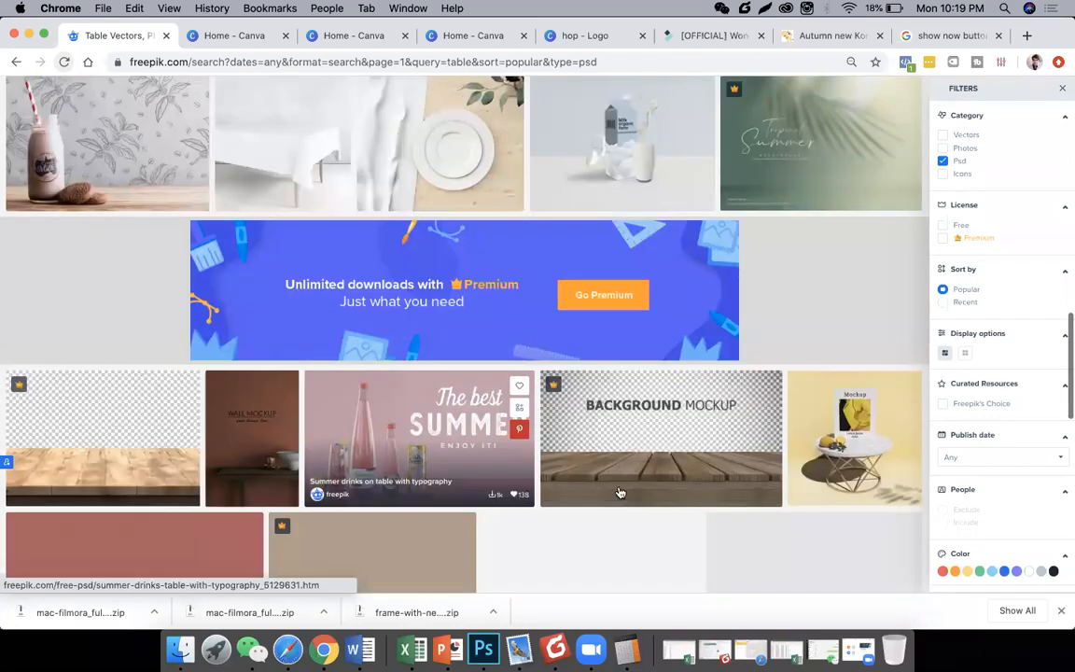
{"action": "scroll", "coordinate": [560, 443], "scroll_direction": "down", "scroll_amount": 3}
{"action": "scroll", "coordinate": [620, 492], "scroll_direction": "down", "scroll_amount": 3}
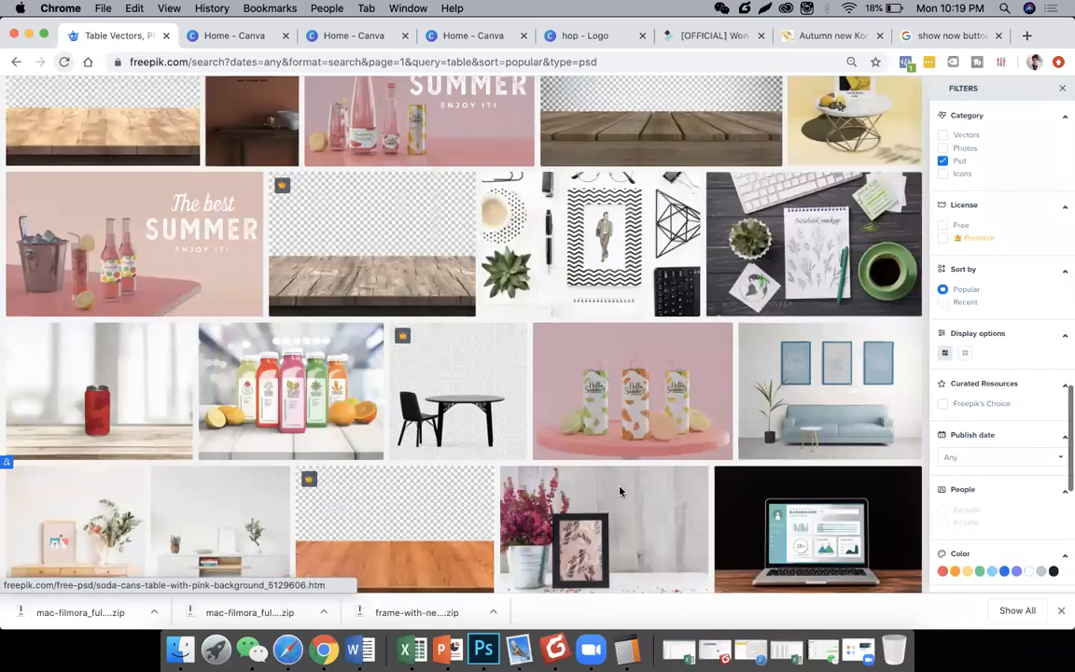
{"action": "scroll", "coordinate": [620, 492], "scroll_direction": "down", "scroll_amount": 5}
{"action": "scroll", "coordinate": [620, 492], "scroll_direction": "up", "scroll_amount": 1}
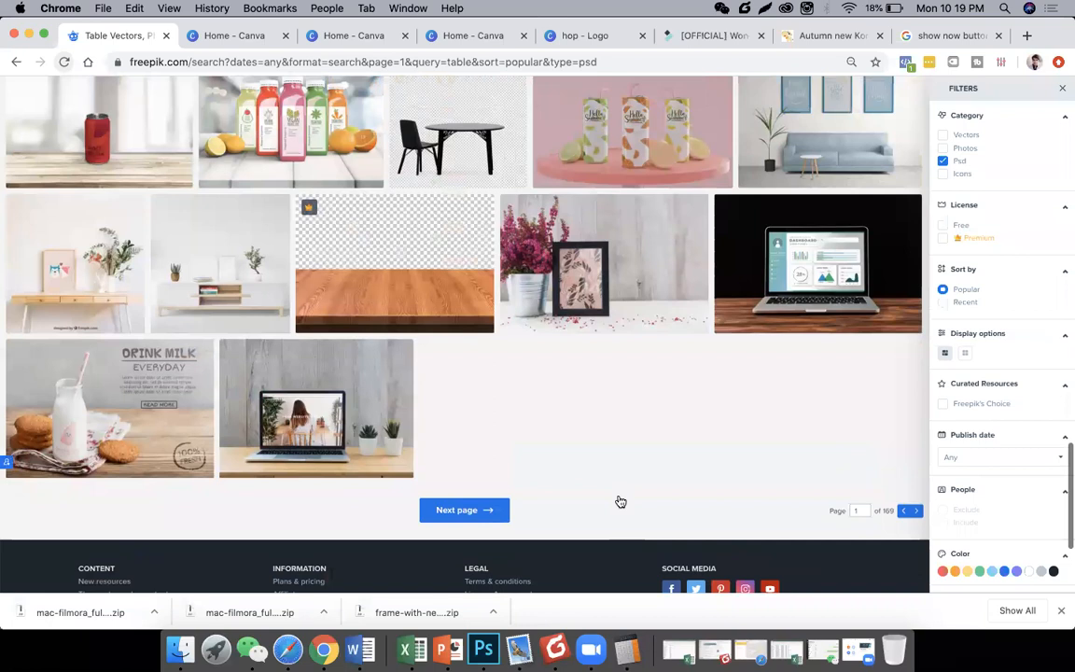
{"action": "scroll", "coordinate": [617, 501], "scroll_direction": "up", "scroll_amount": 8}
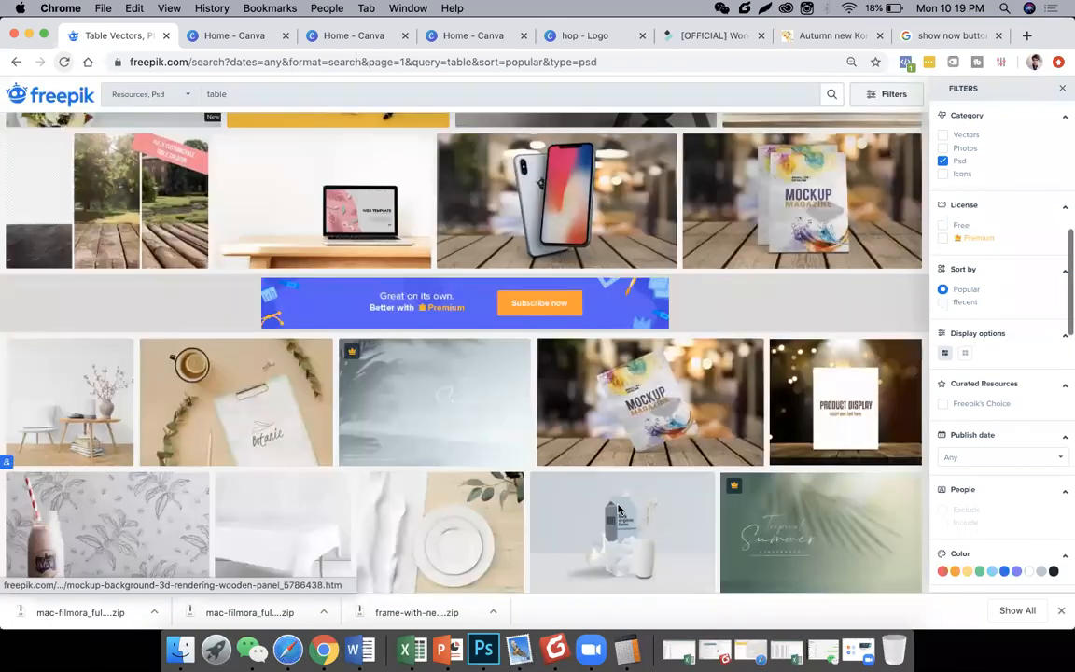
{"action": "scroll", "coordinate": [508, 506], "scroll_direction": "down", "scroll_amount": 5}
{"action": "left_click", "coordinate": [487, 515]}
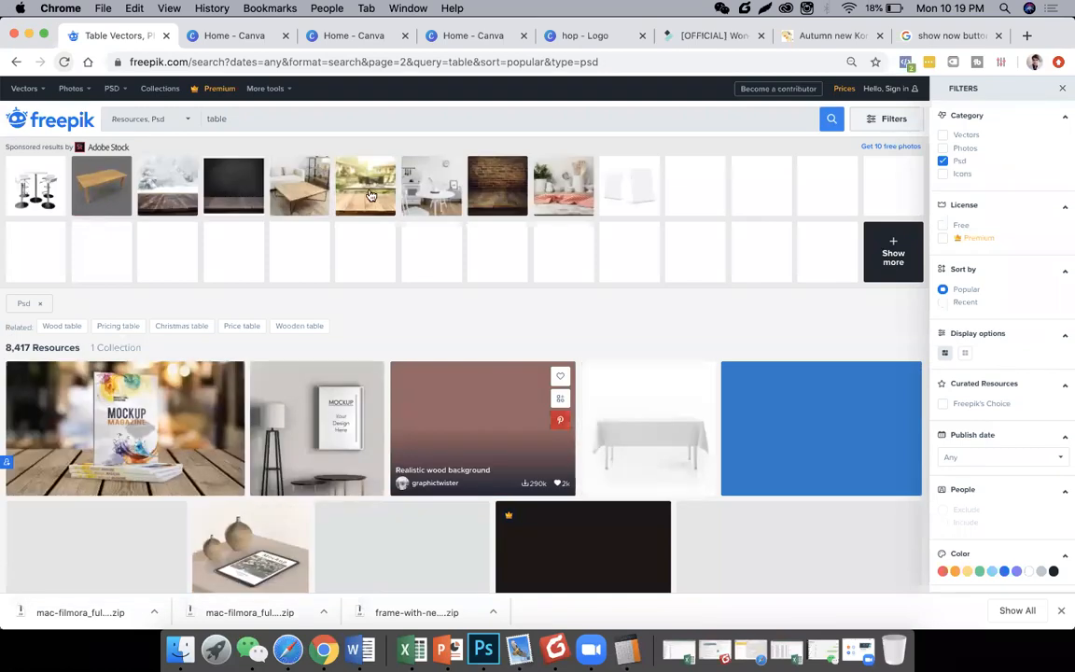
Open the sponsored Adobe Stock photo of a wooden desk with a blurred garden and copy its image.
{"action": "left_click", "coordinate": [368, 194]}
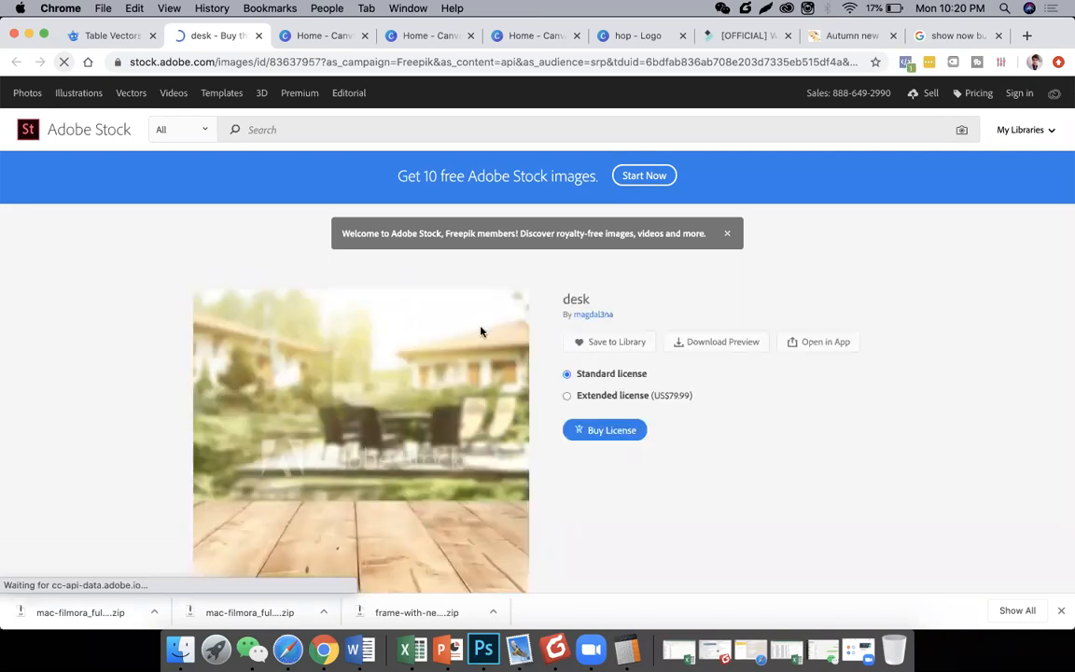
{"action": "scroll", "coordinate": [364, 300], "scroll_direction": "down", "scroll_amount": 3}
{"action": "right_click", "coordinate": [364, 300]}
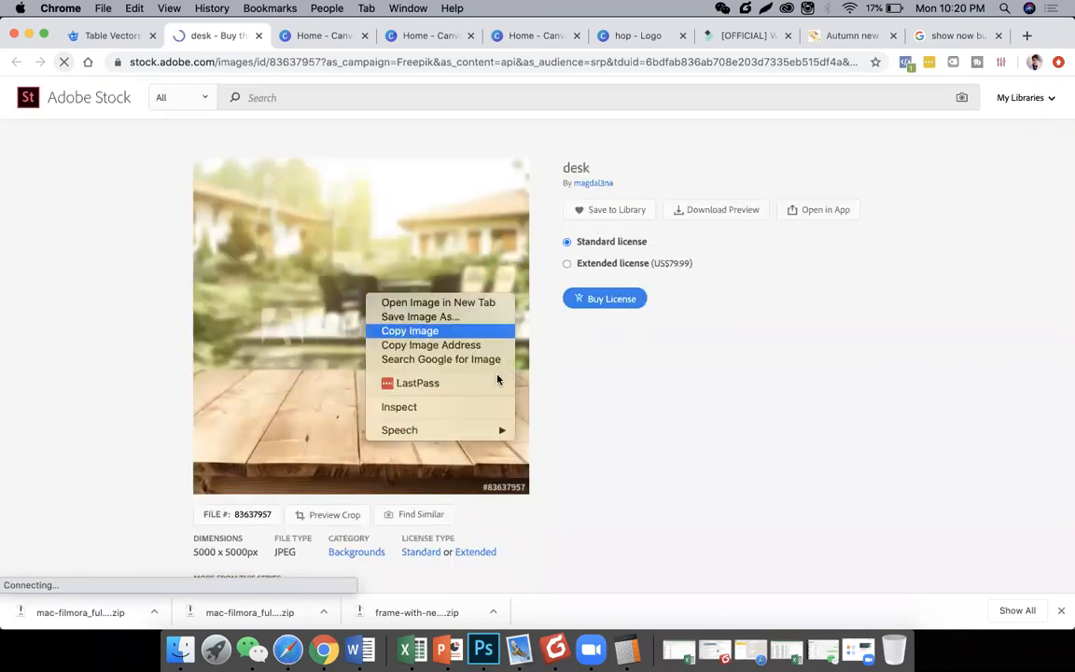
{"action": "left_click", "coordinate": [447, 336]}
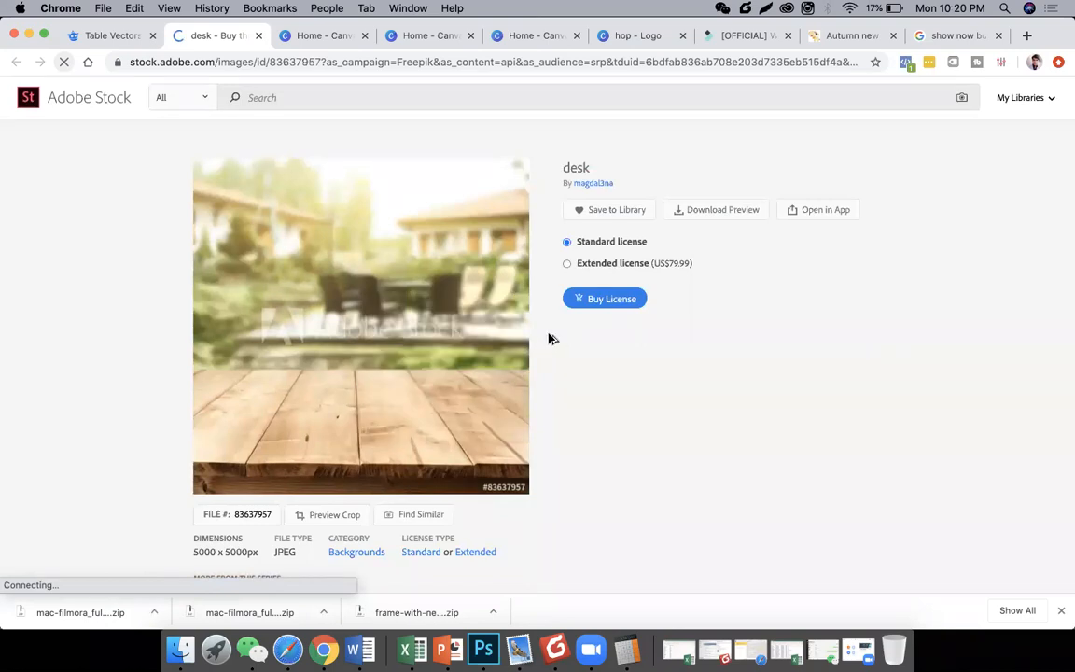
Switch to Photoshop, paste the wooden desk image into 3094020.psd and scale it up to cover the whole canvas.
{"action": "key", "text": "super+Tab"}
{"action": "key", "text": "super+v"}
{"action": "key", "text": "super+t"}
{"action": "left_click_drag", "start_coordinate": [583, 289], "coordinate": [751, 151]}
{"action": "key", "text": "Return"}
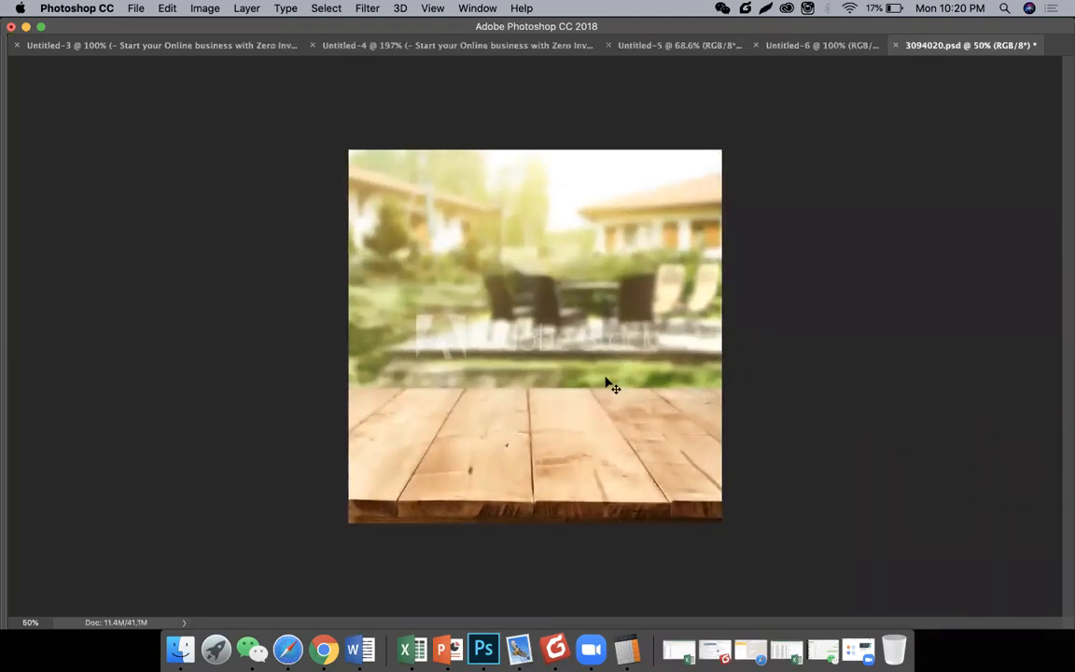
{"action": "scroll", "coordinate": [607, 382], "scroll_direction": "up", "scroll_amount": 3}
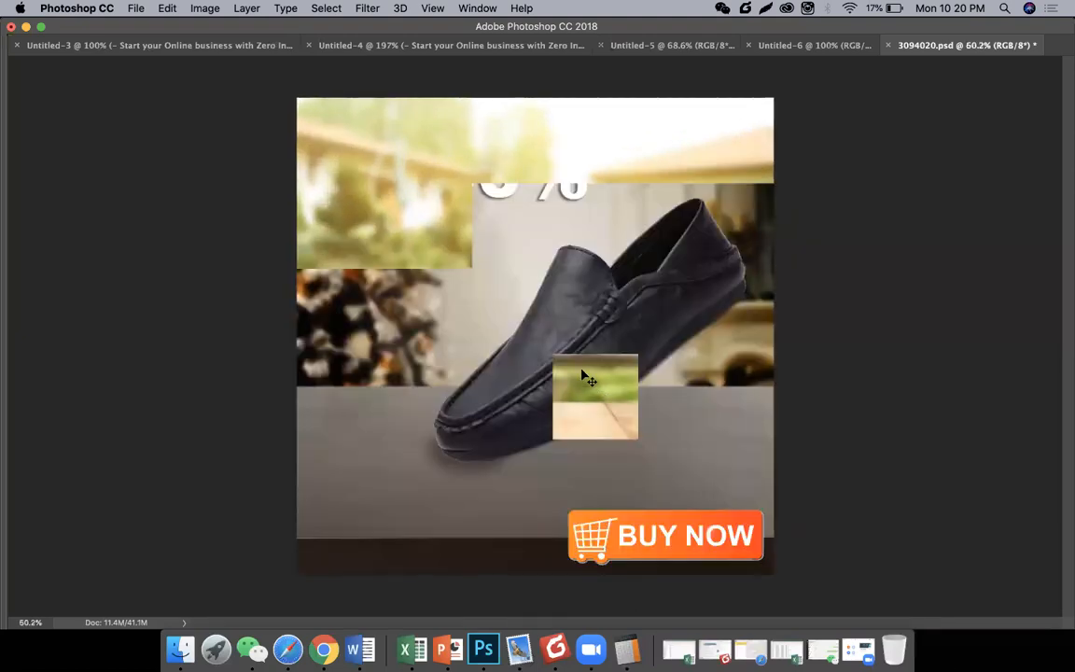
{"action": "scroll", "coordinate": [582, 375], "scroll_direction": "up", "scroll_amount": 1}
{"action": "scroll", "coordinate": [583, 375], "scroll_direction": "down", "scroll_amount": 5}
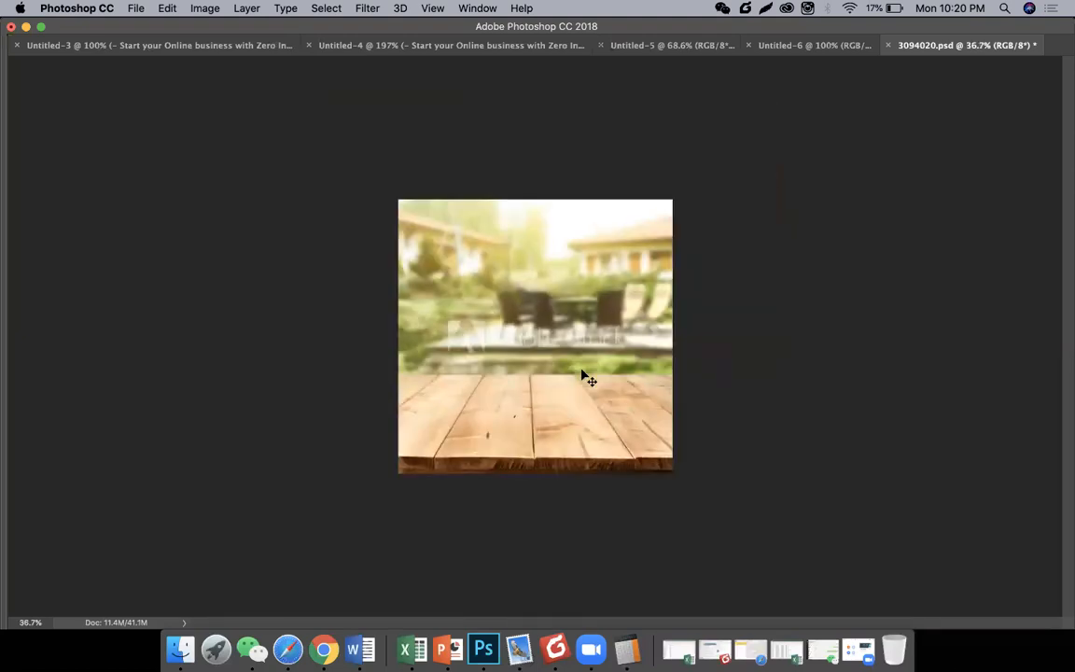
{"action": "scroll", "coordinate": [583, 373], "scroll_direction": "up", "scroll_amount": 1}
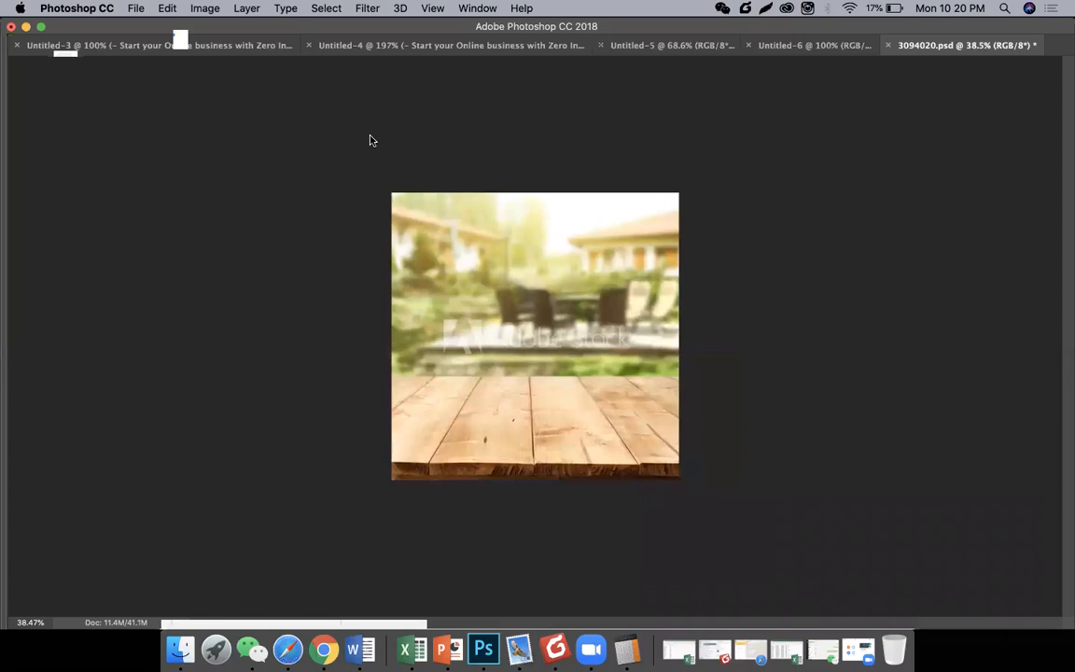
Return to the Freepik table results in Chrome and examine page 2 for another tabletop background.
{"action": "key", "text": "super+Tab"}
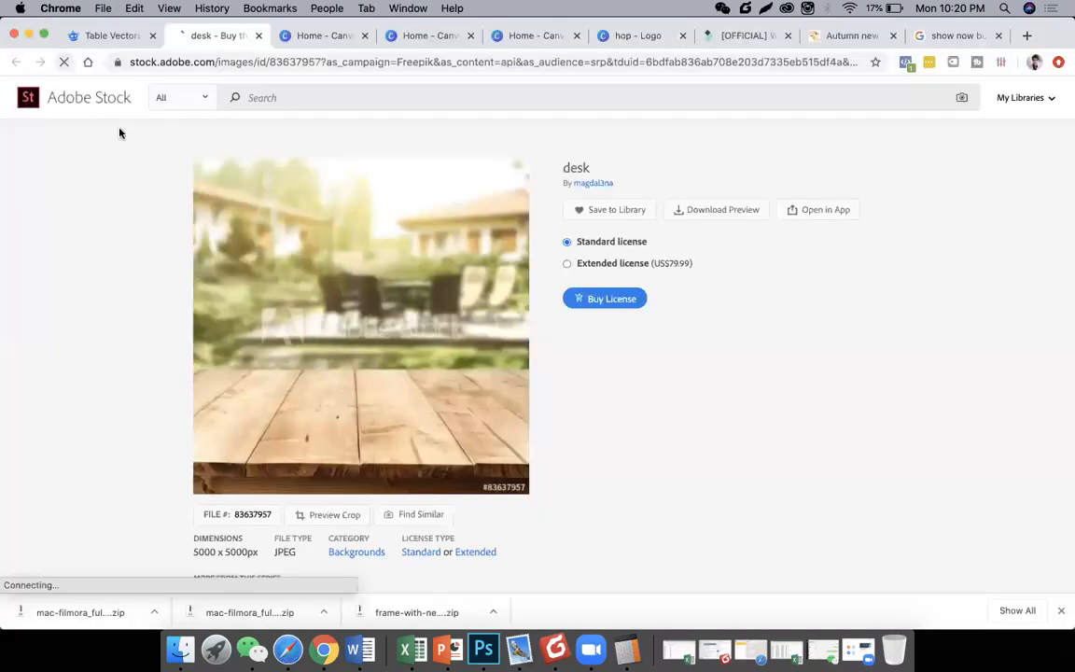
{"action": "left_click", "coordinate": [112, 37]}
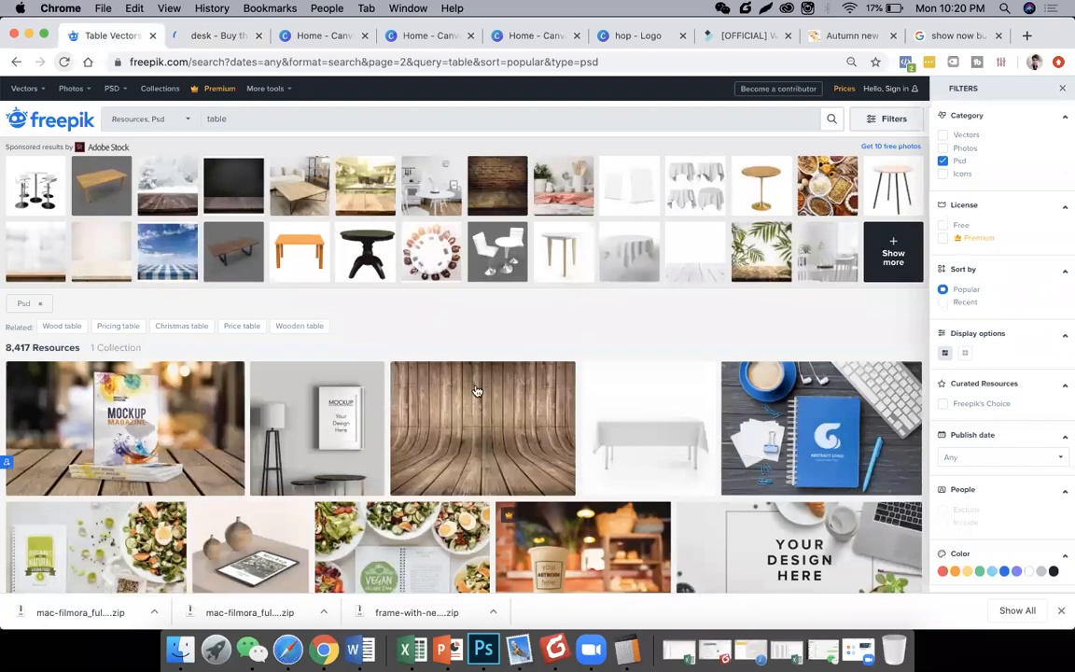
{"action": "scroll", "coordinate": [476, 390], "scroll_direction": "down", "scroll_amount": 3}
{"action": "scroll", "coordinate": [560, 385], "scroll_direction": "down", "scroll_amount": 5}
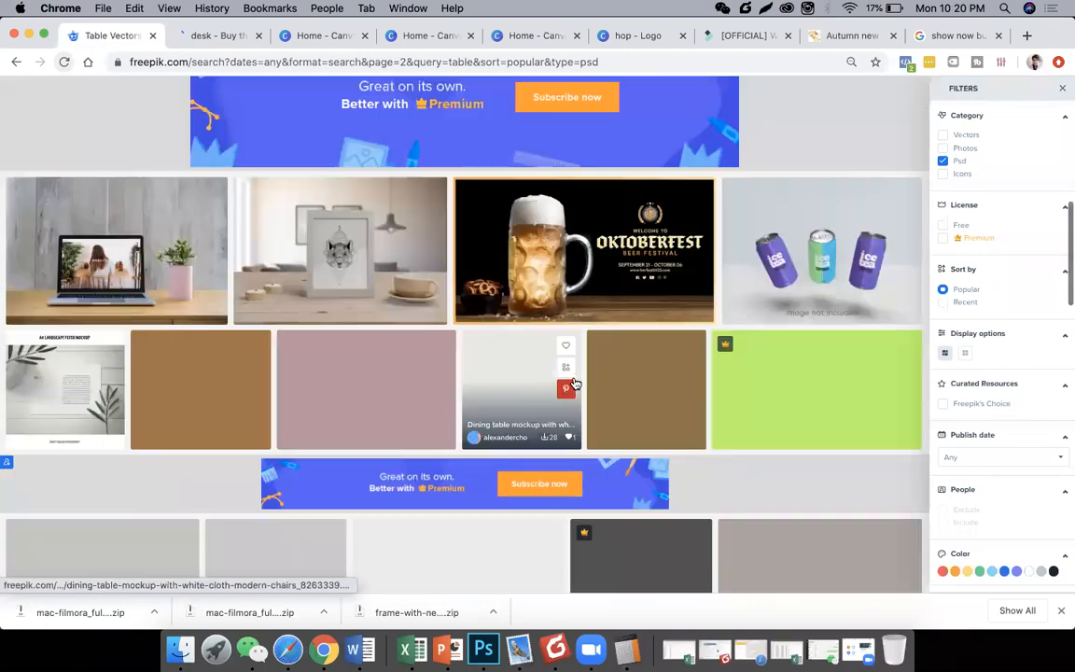
{"action": "scroll", "coordinate": [575, 384], "scroll_direction": "down", "scroll_amount": 5}
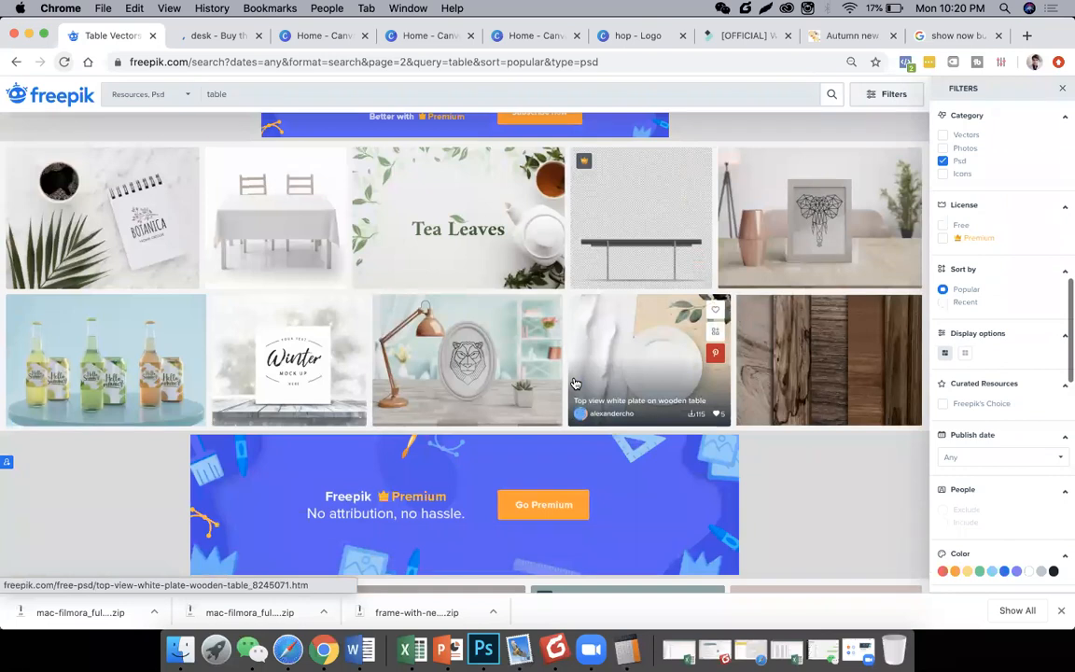
{"action": "scroll", "coordinate": [575, 383], "scroll_direction": "down", "scroll_amount": 5}
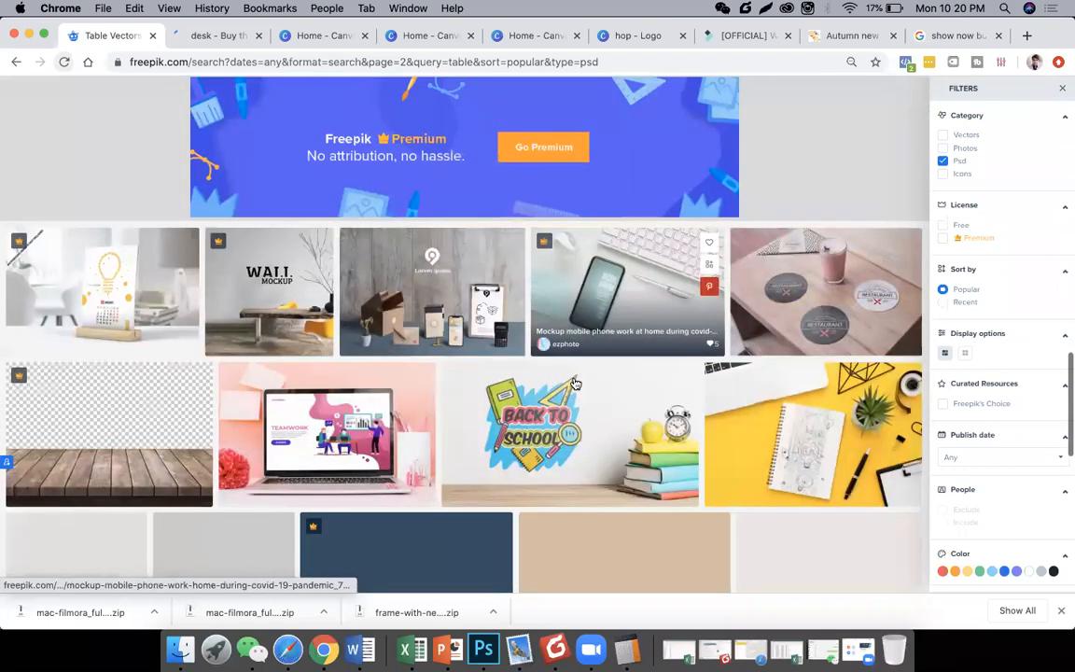
{"action": "scroll", "coordinate": [573, 382], "scroll_direction": "down", "scroll_amount": 3}
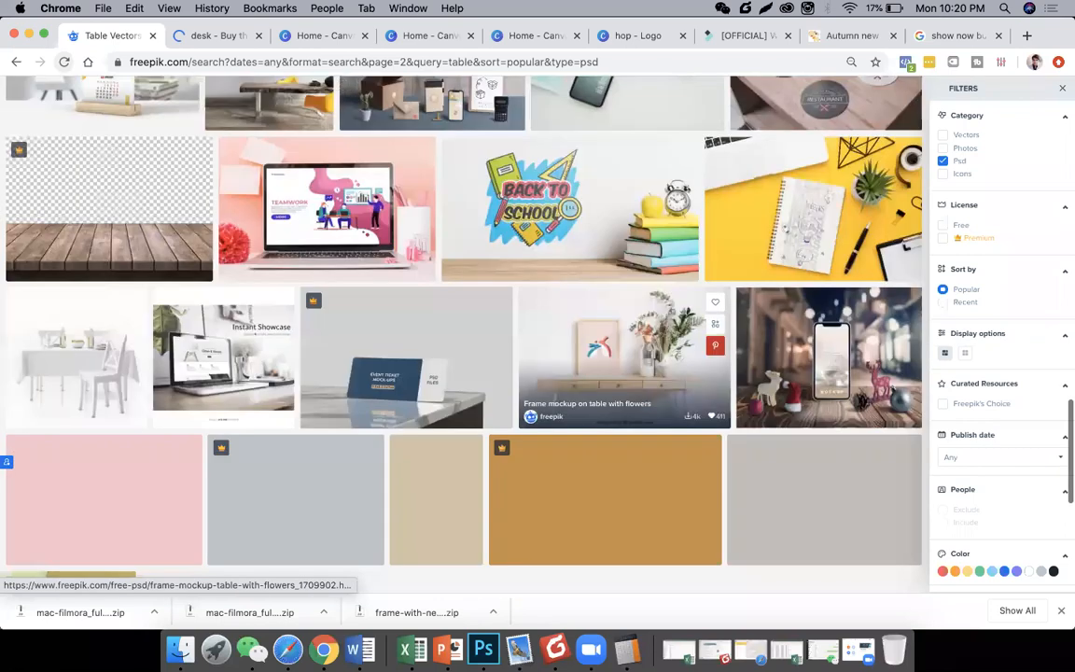
Search Freepik's PSD resources for "desk" and browse the first page of results for a suitable background.
{"action": "scroll", "coordinate": [573, 382], "scroll_direction": "up", "scroll_amount": 10}
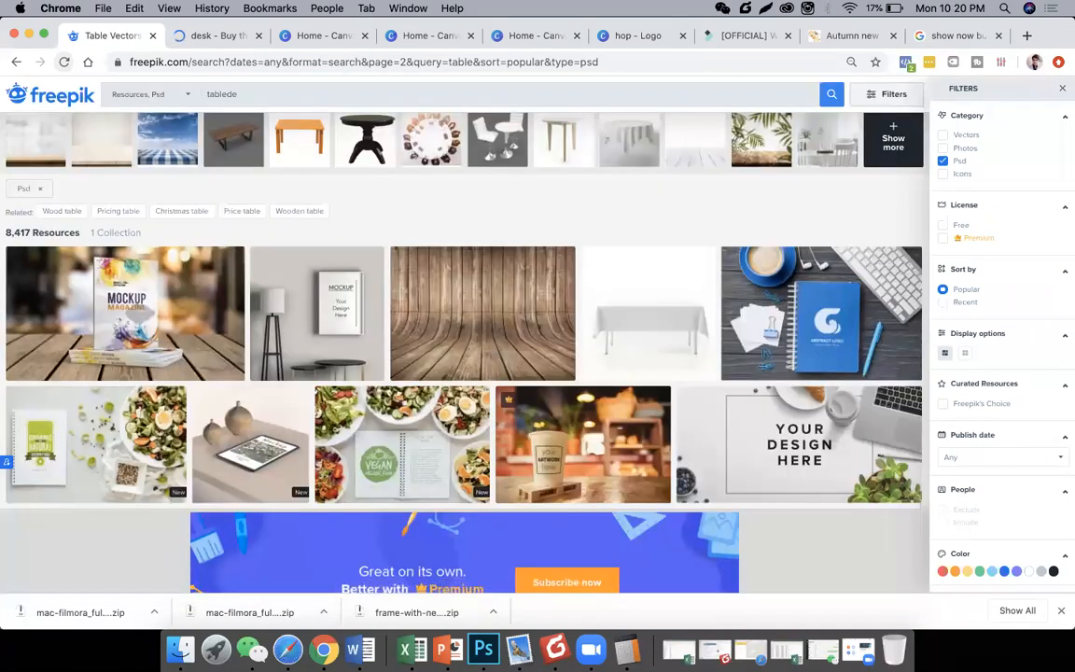
{"action": "type", "text": "sk"}
{"action": "key", "text": "Return"}
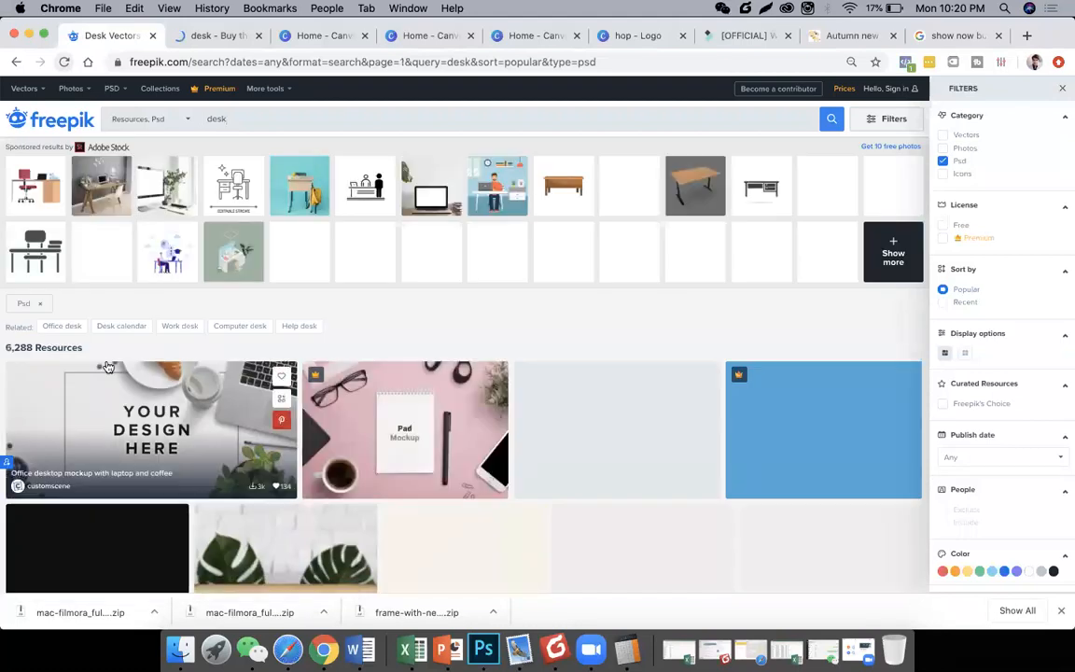
{"action": "scroll", "coordinate": [107, 367], "scroll_direction": "down", "scroll_amount": 2}
{"action": "scroll", "coordinate": [107, 367], "scroll_direction": "down", "scroll_amount": 3}
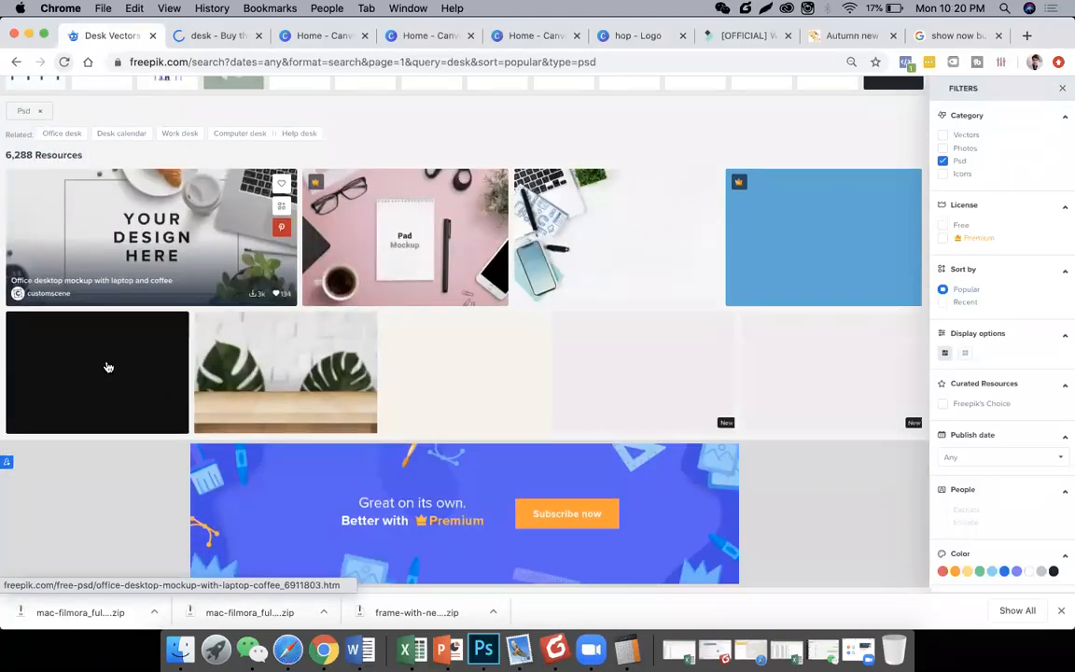
{"action": "scroll", "coordinate": [108, 367], "scroll_direction": "down", "scroll_amount": 5}
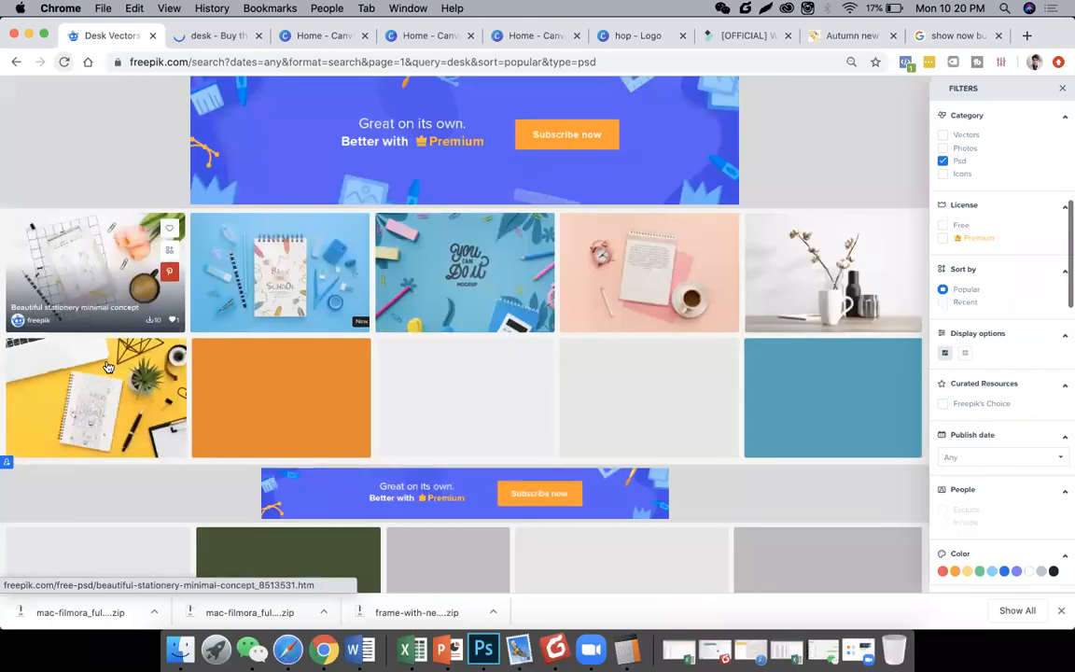
{"action": "scroll", "coordinate": [108, 367], "scroll_direction": "down", "scroll_amount": 5}
{"action": "scroll", "coordinate": [107, 366], "scroll_direction": "down", "scroll_amount": 3}
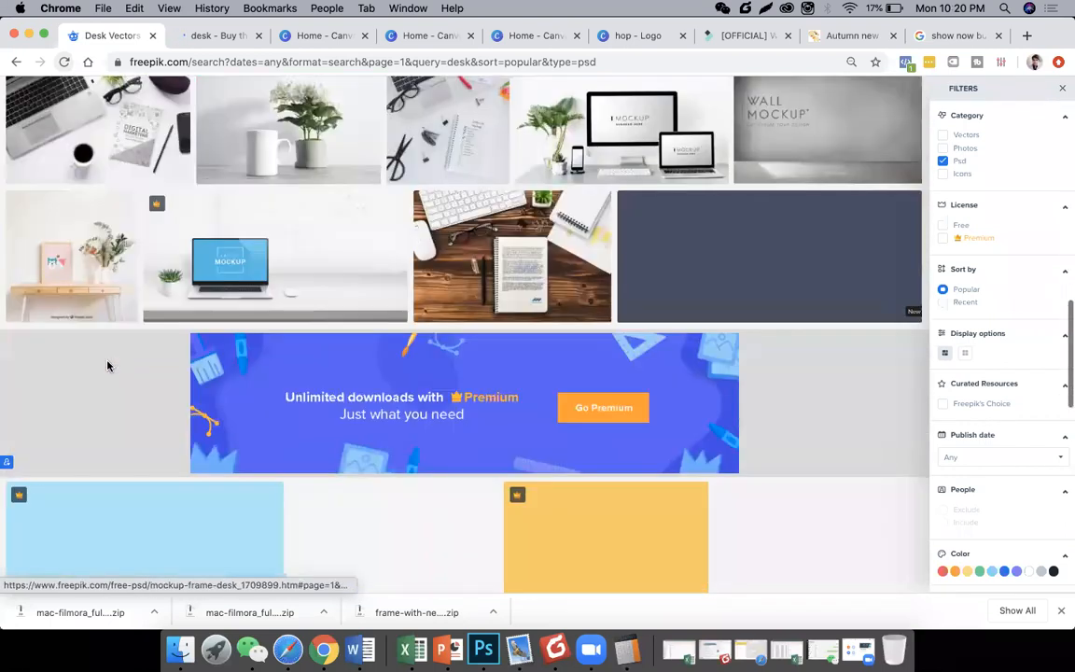
{"action": "scroll", "coordinate": [108, 366], "scroll_direction": "down", "scroll_amount": 7}
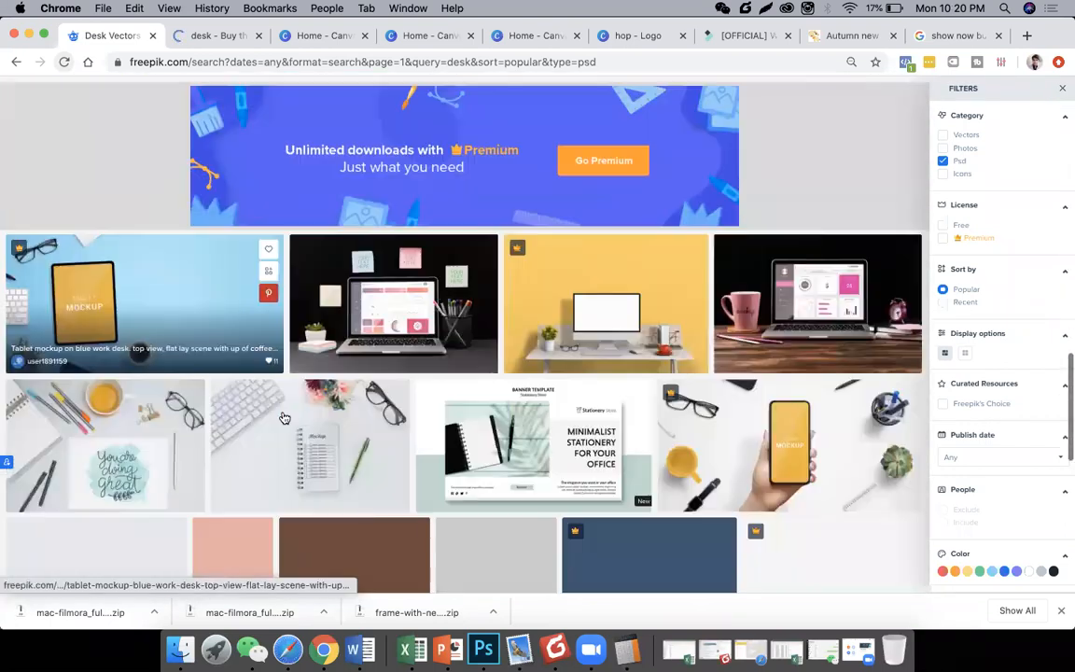
{"action": "scroll", "coordinate": [285, 416], "scroll_direction": "down", "scroll_amount": 5}
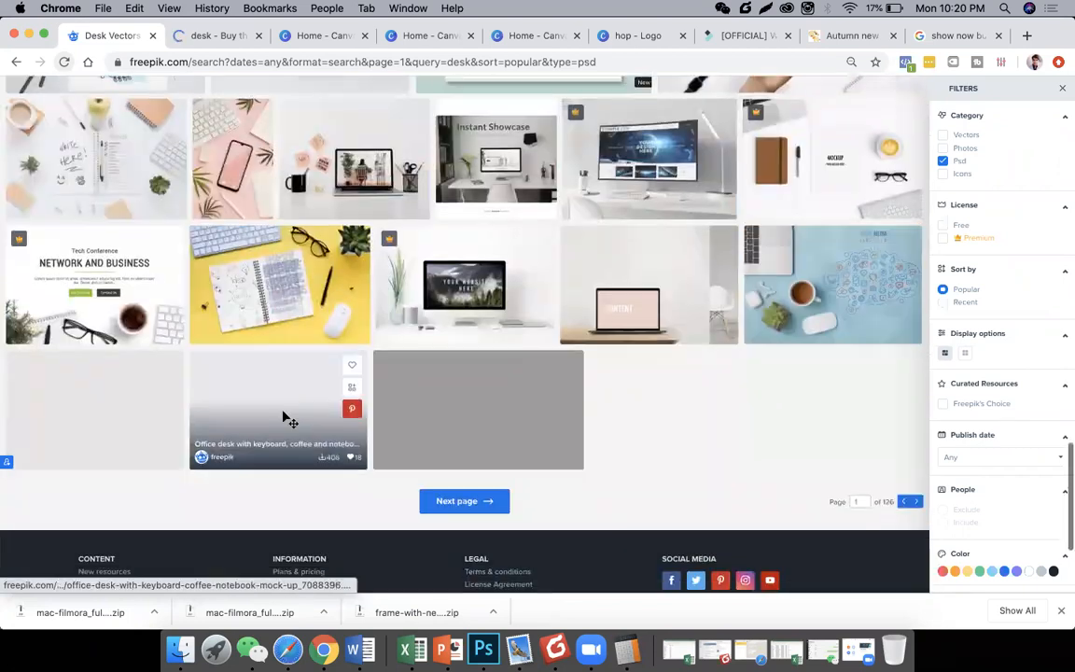
Check the pasted desk background in Photoshop, return to Chrome and search Google Images for "iphone" pictures.
{"action": "key", "text": "super+Tab"}
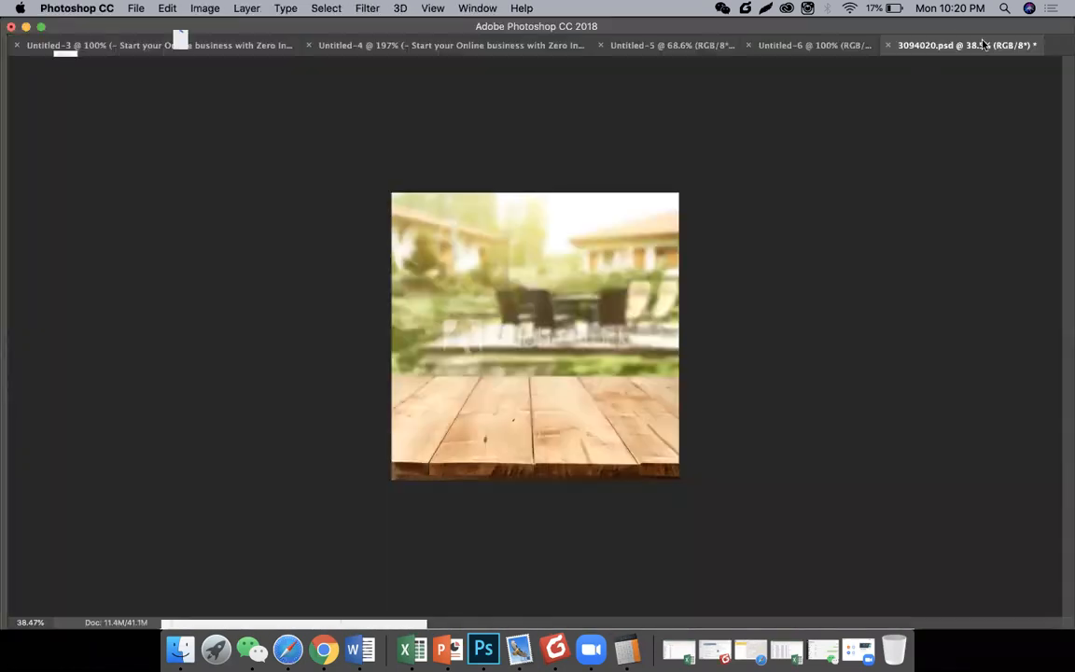
{"action": "key", "text": "super+Tab"}
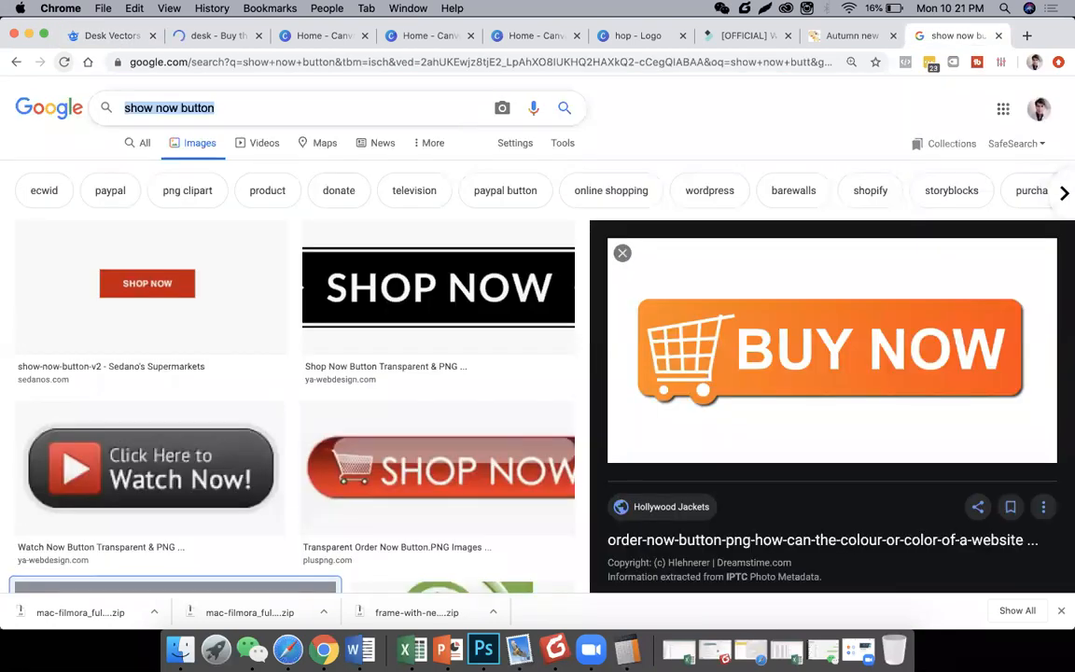
{"action": "type", "text": "iphone"}
{"action": "key", "text": "Return"}
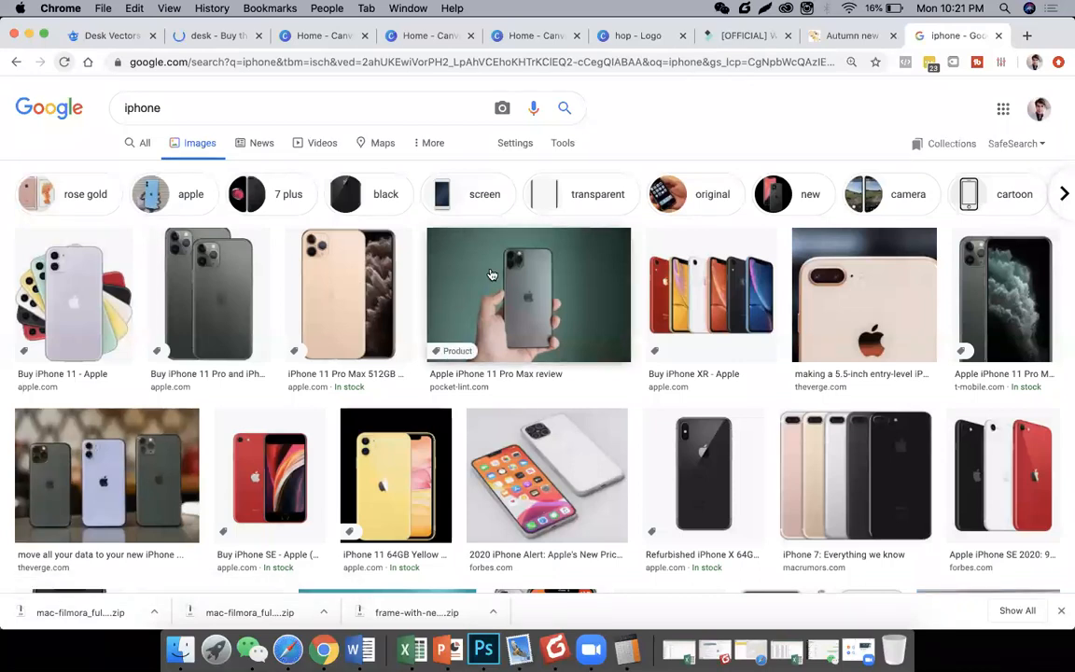
{"action": "scroll", "coordinate": [372, 313], "scroll_direction": "down", "scroll_amount": 3}
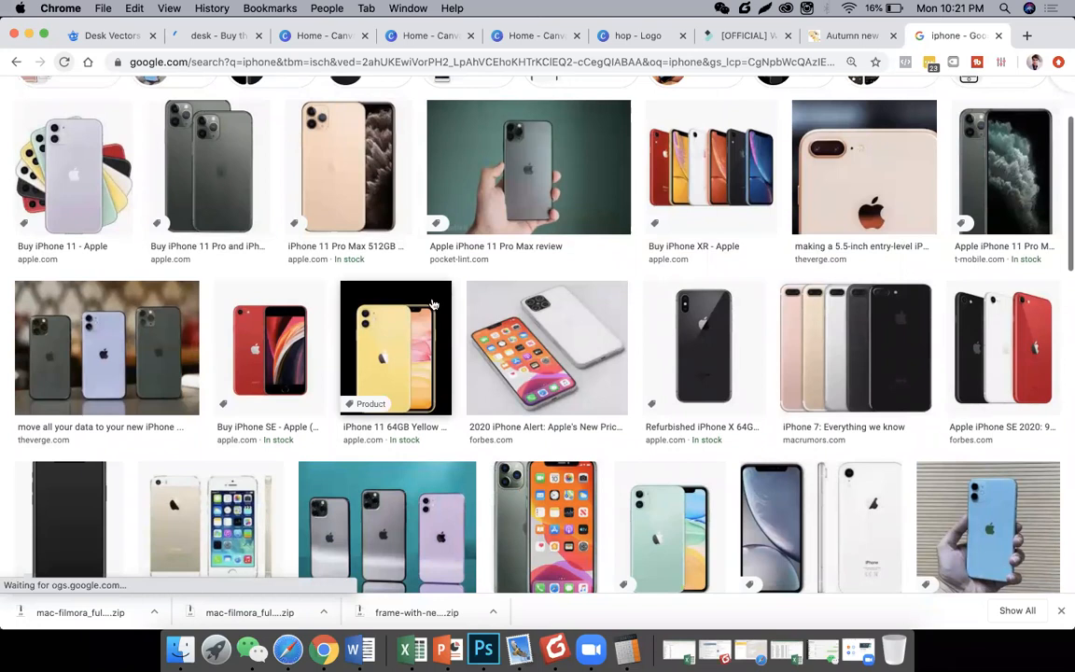
Browse the iPhone image results, open the 9to5Mac picture of the iPhone lineup and copy the image.
{"action": "scroll", "coordinate": [692, 361], "scroll_direction": "down", "scroll_amount": 4}
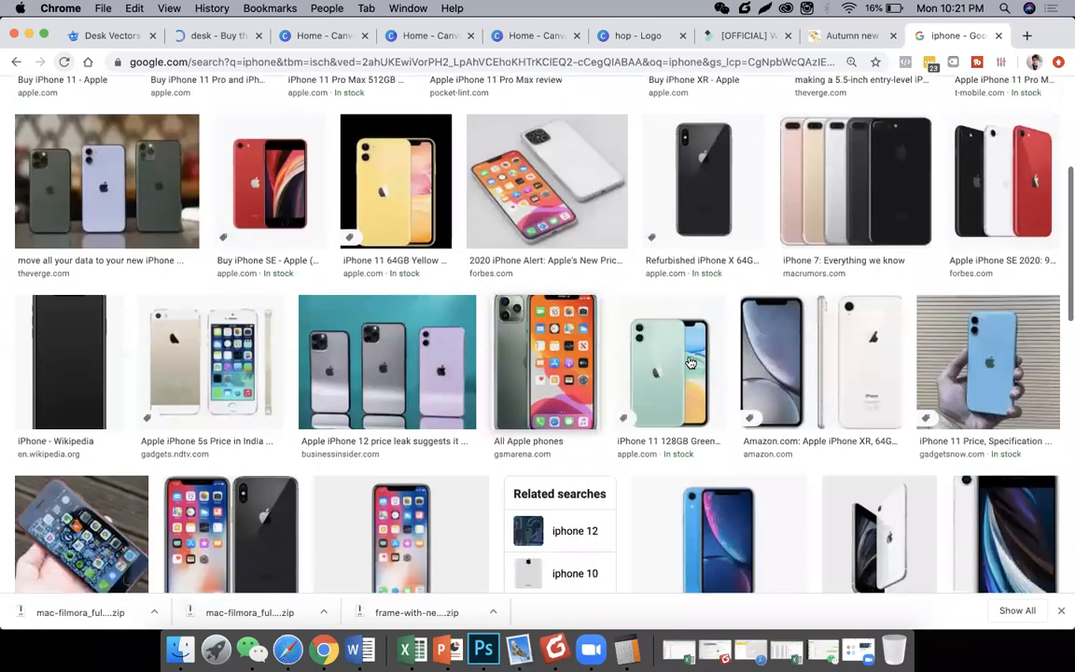
{"action": "scroll", "coordinate": [509, 374], "scroll_direction": "down", "scroll_amount": 4}
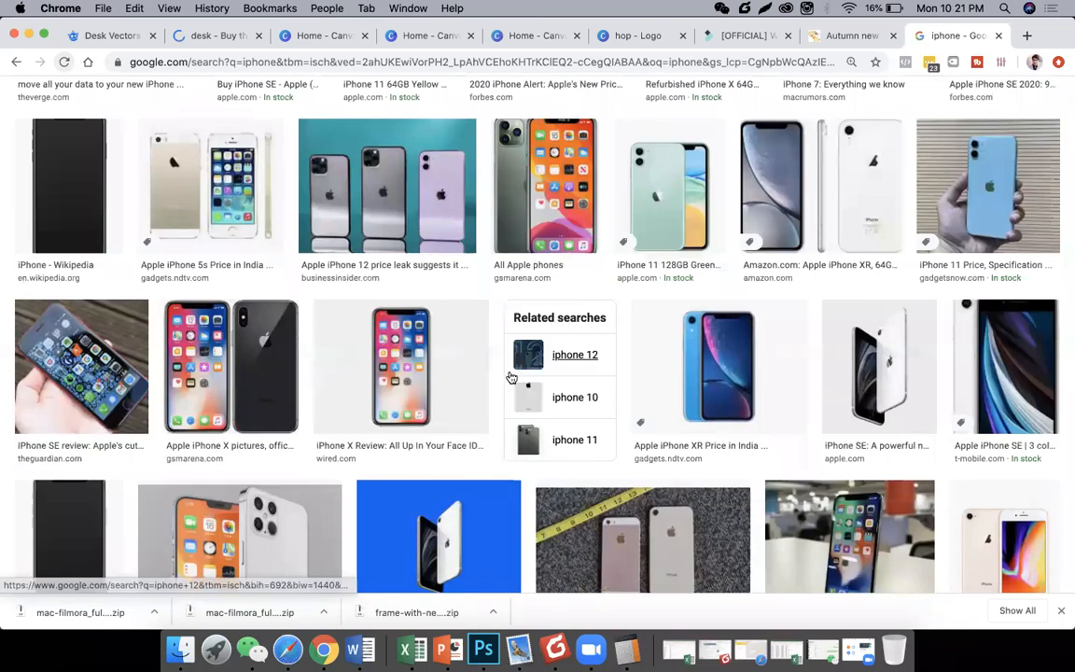
{"action": "scroll", "coordinate": [511, 377], "scroll_direction": "down", "scroll_amount": 4}
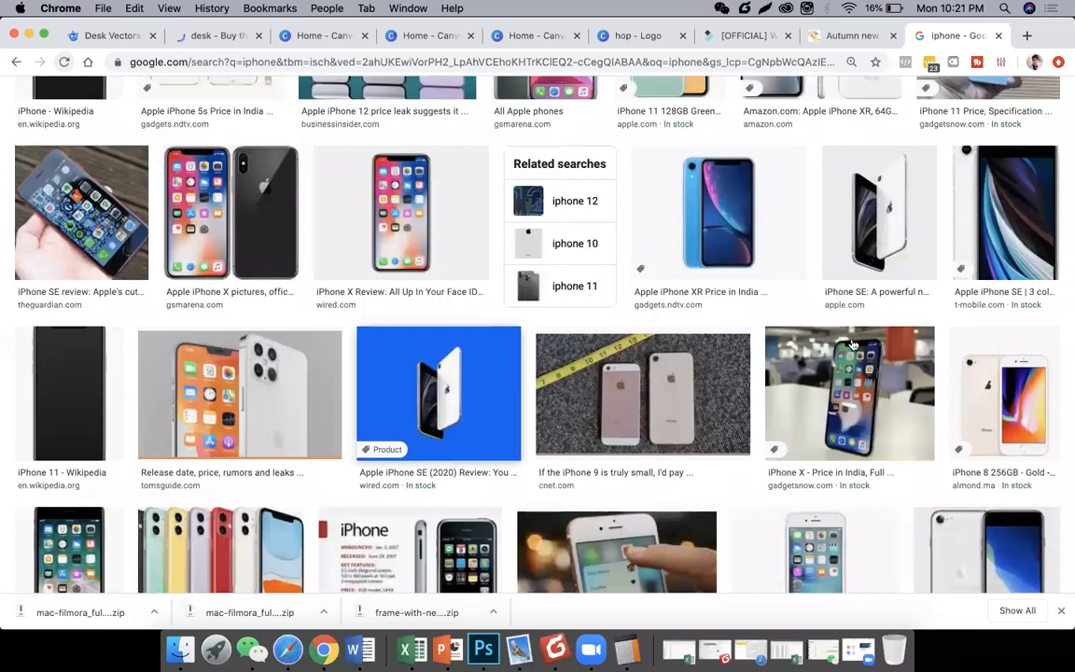
{"action": "scroll", "coordinate": [852, 345], "scroll_direction": "down", "scroll_amount": 3}
{"action": "scroll", "coordinate": [852, 346], "scroll_direction": "down", "scroll_amount": 3}
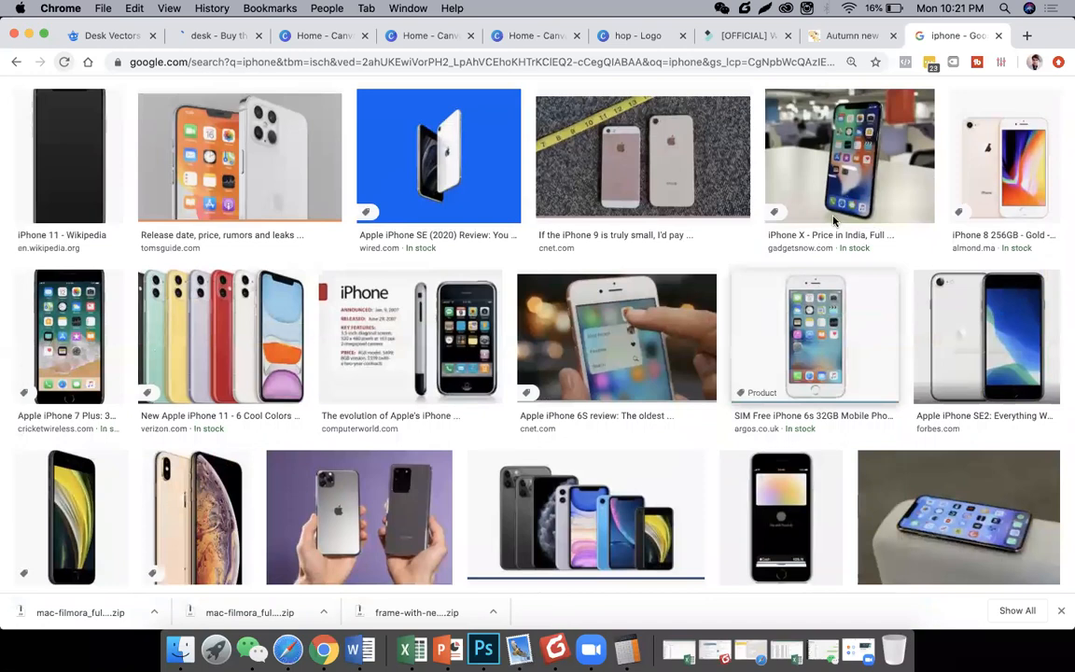
{"action": "scroll", "coordinate": [799, 189], "scroll_direction": "down", "scroll_amount": 3}
{"action": "left_click", "coordinate": [585, 401]}
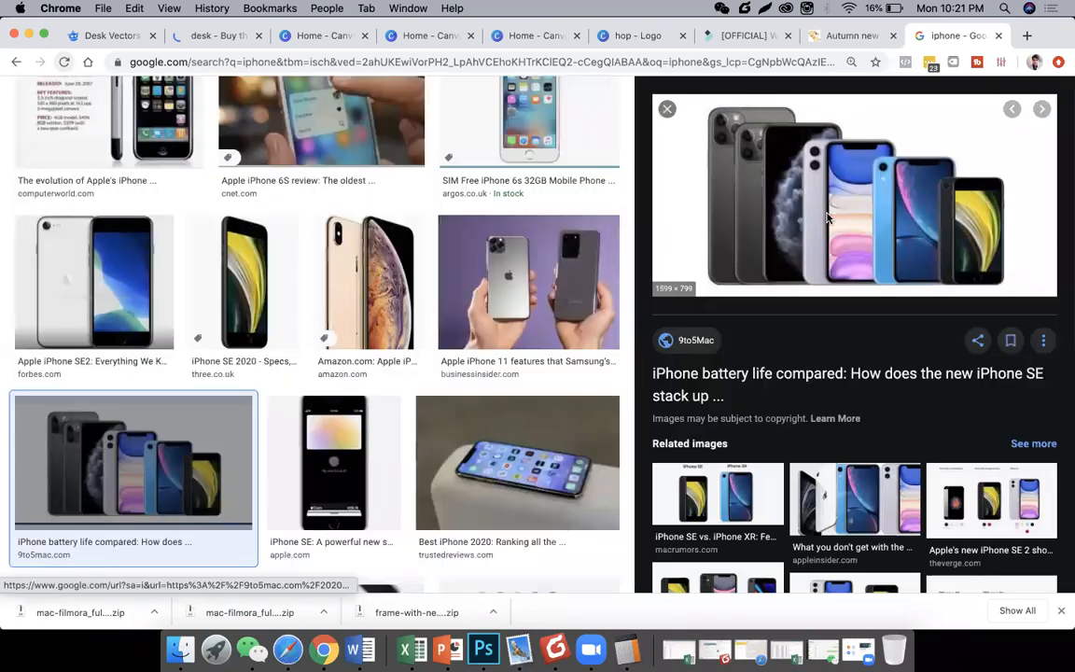
{"action": "right_click", "coordinate": [803, 183]}
{"action": "left_click", "coordinate": [845, 318]}
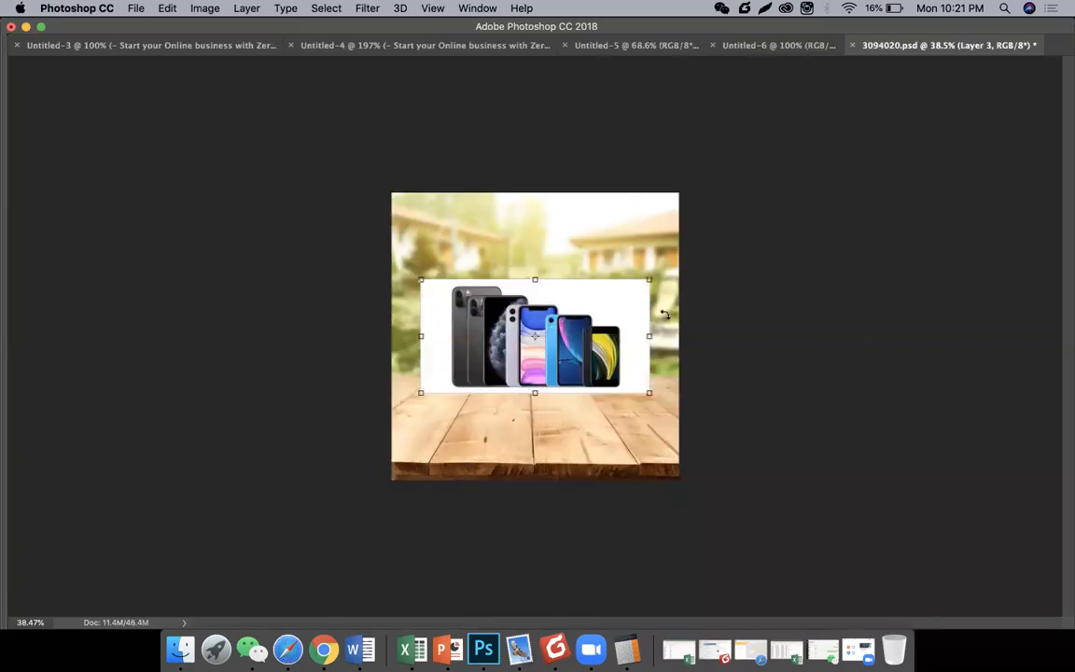
Paste the iPhone lineup into 3094020.psd in Photoshop, enlarge it slightly and delete its white background.
{"action": "left_click_drag", "start_coordinate": [650, 279], "coordinate": [665, 271]}
{"action": "key", "text": "Return"}
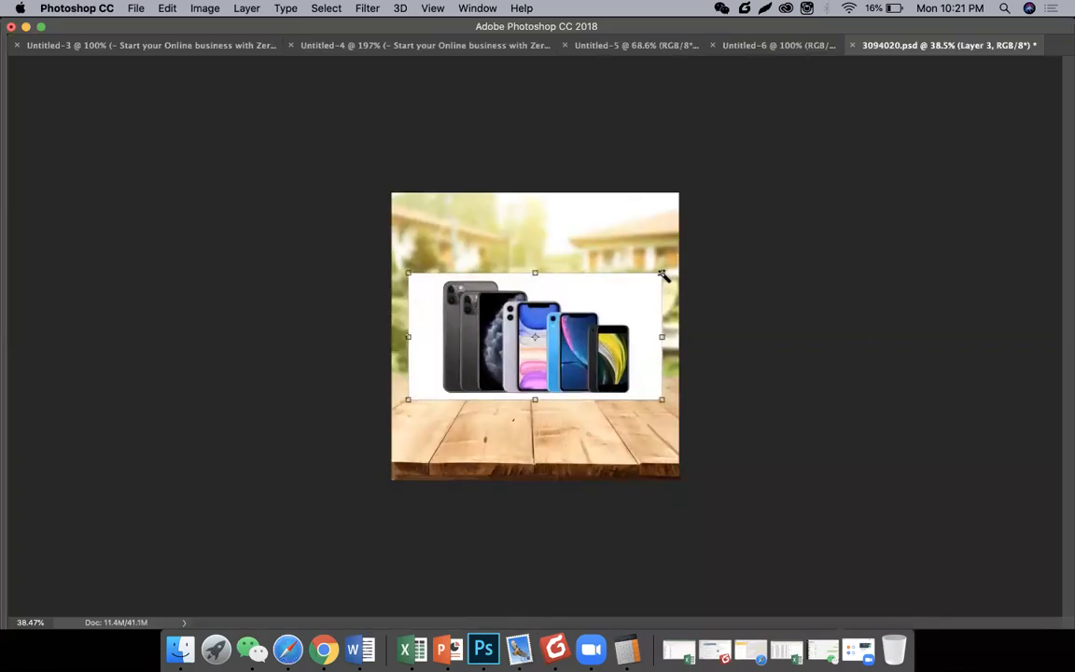
{"action": "left_click", "coordinate": [421, 356]}
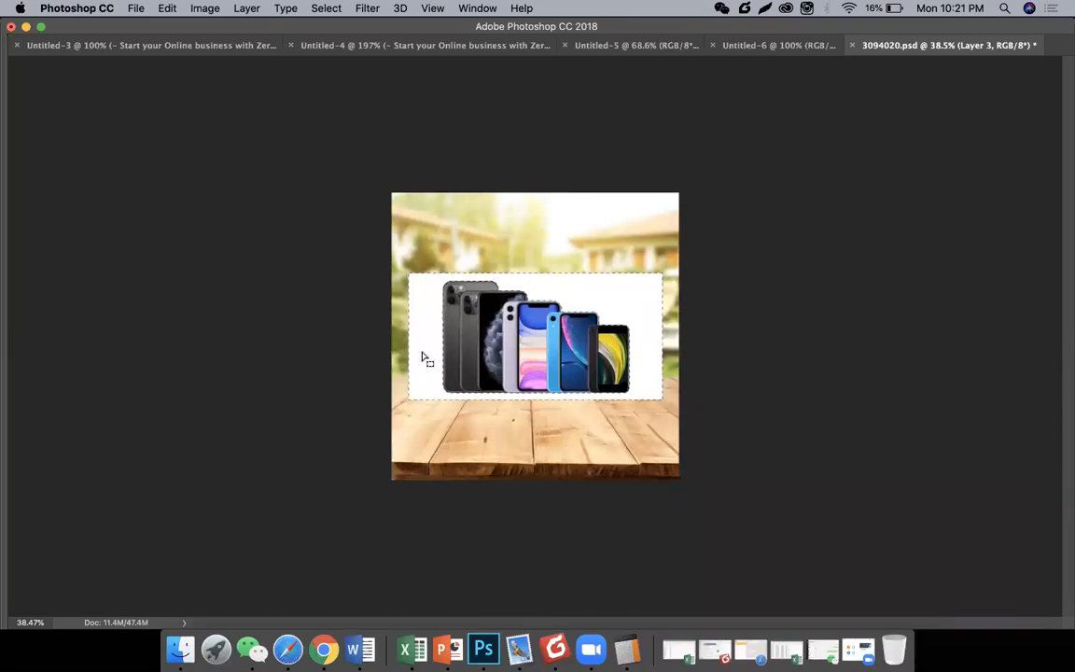
{"action": "key", "text": "Delete"}
{"action": "key", "text": "super+d"}
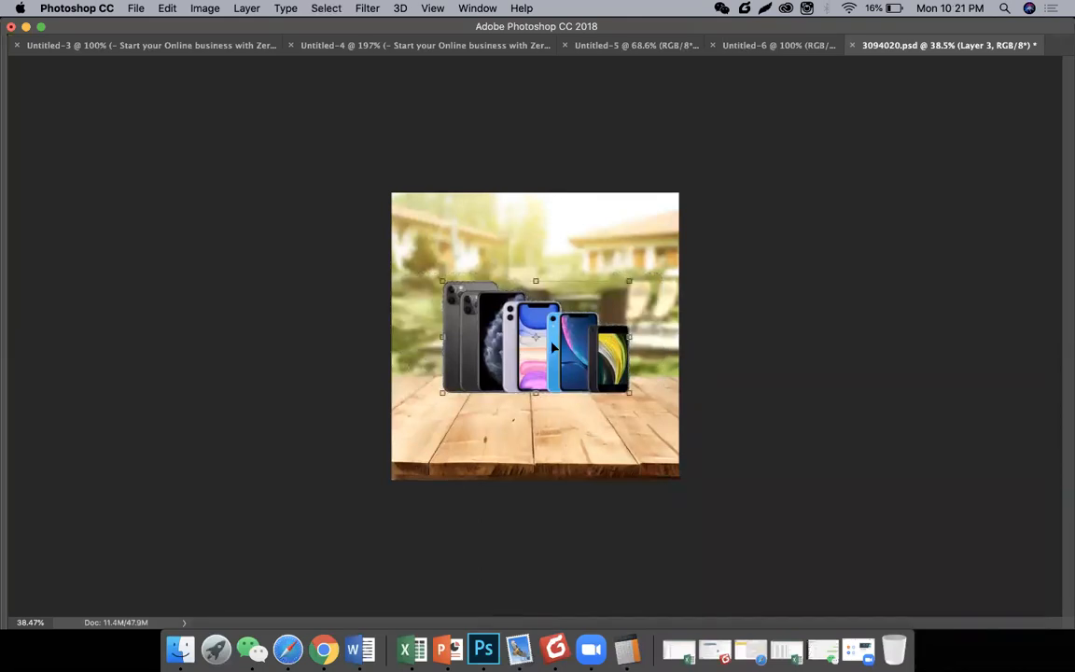
Enlarge the cut-out phones to span most of the canvas width and position them standing on the wooden desk.
{"action": "left_click_drag", "start_coordinate": [552, 327], "coordinate": [556, 340]}
{"action": "left_click_drag", "start_coordinate": [444, 295], "coordinate": [409, 246]}
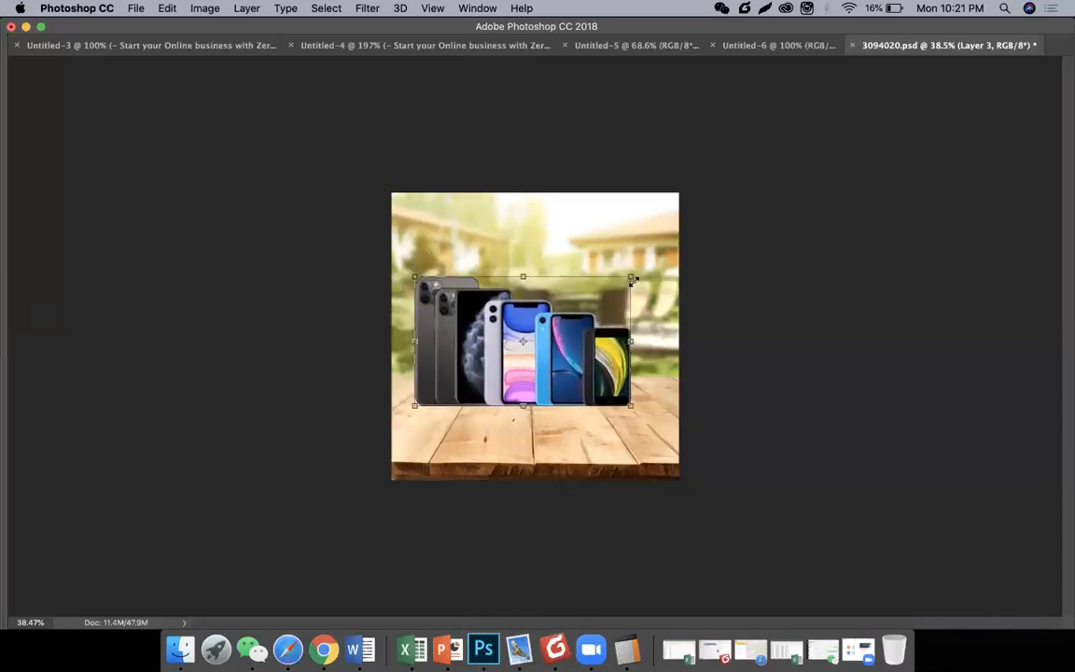
{"action": "left_click_drag", "start_coordinate": [636, 277], "coordinate": [652, 259]}
{"action": "key", "text": "Return"}
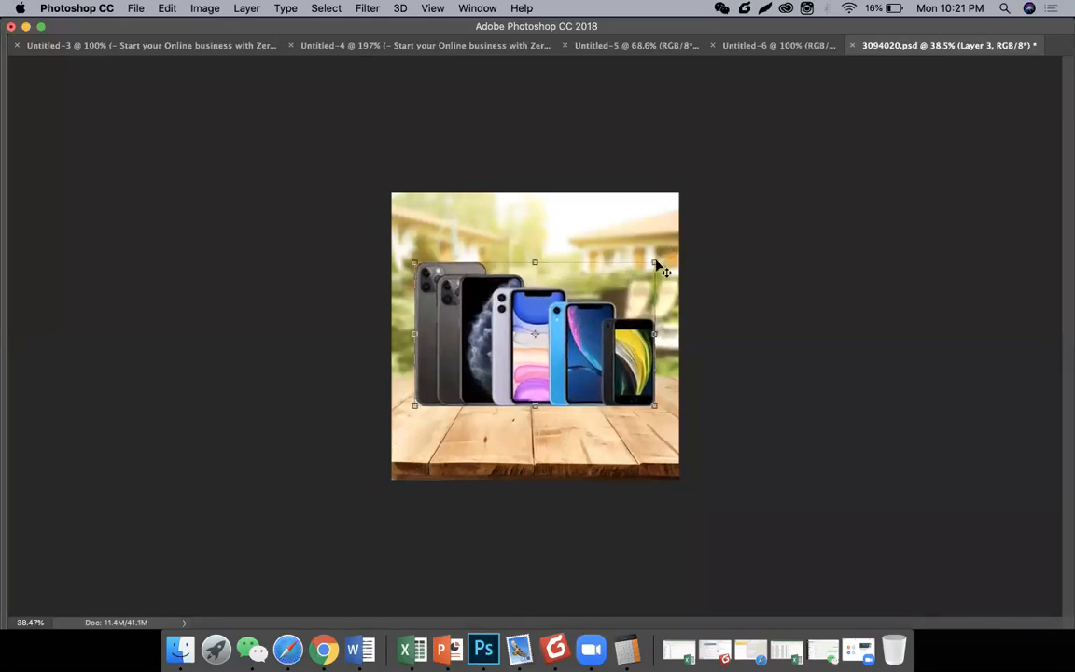
{"action": "mouse_move", "coordinate": [613, 356]}
{"action": "left_mouse_down"}
{"action": "mouse_move", "coordinate": [612, 338]}
{"action": "mouse_move", "coordinate": [616, 360]}
{"action": "left_mouse_up"}
Draw a black ellipse 1828 px wide across the base of the phones and stretch its height to 361 px.
{"action": "key", "text": "Tab"}
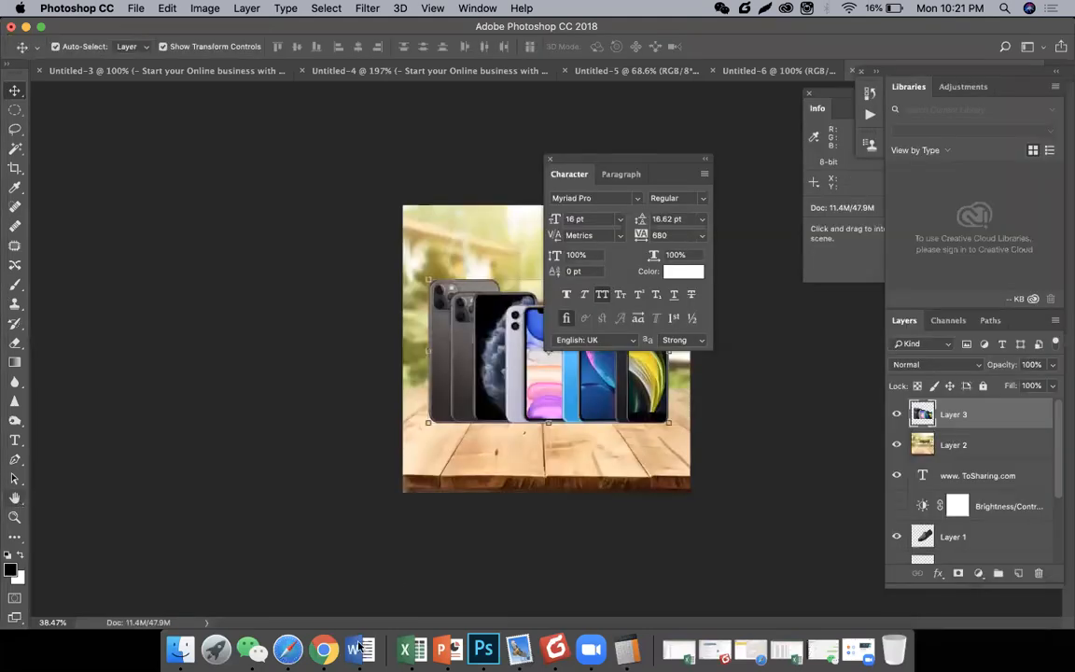
{"action": "key", "text": "u"}
{"action": "left_click_drag", "start_coordinate": [416, 420], "coordinate": [681, 436]}
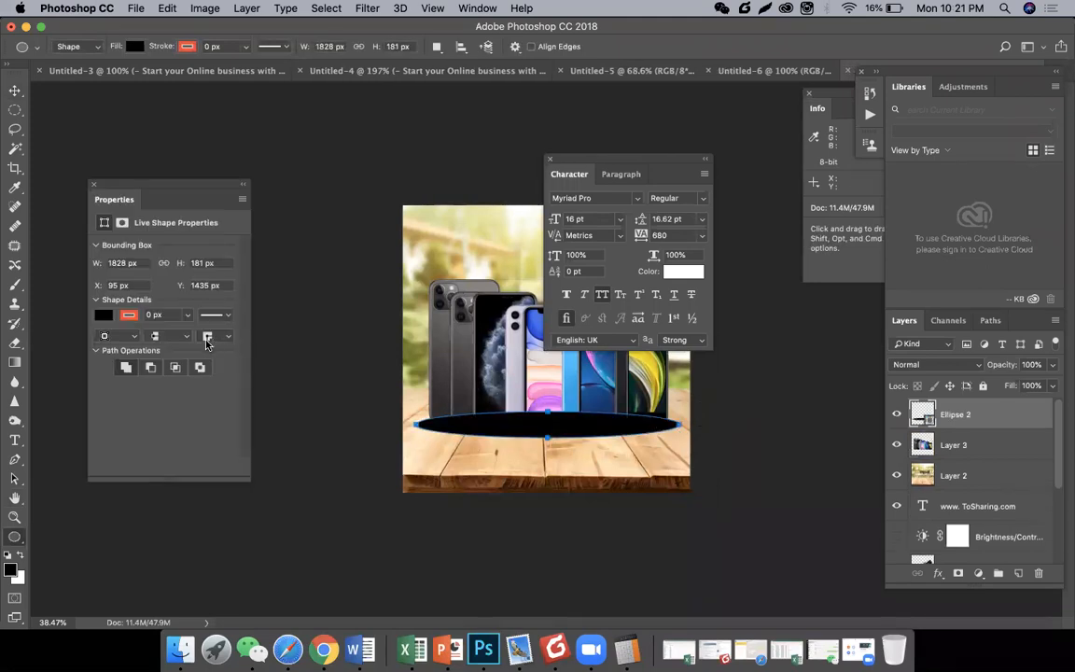
{"action": "key", "text": "v"}
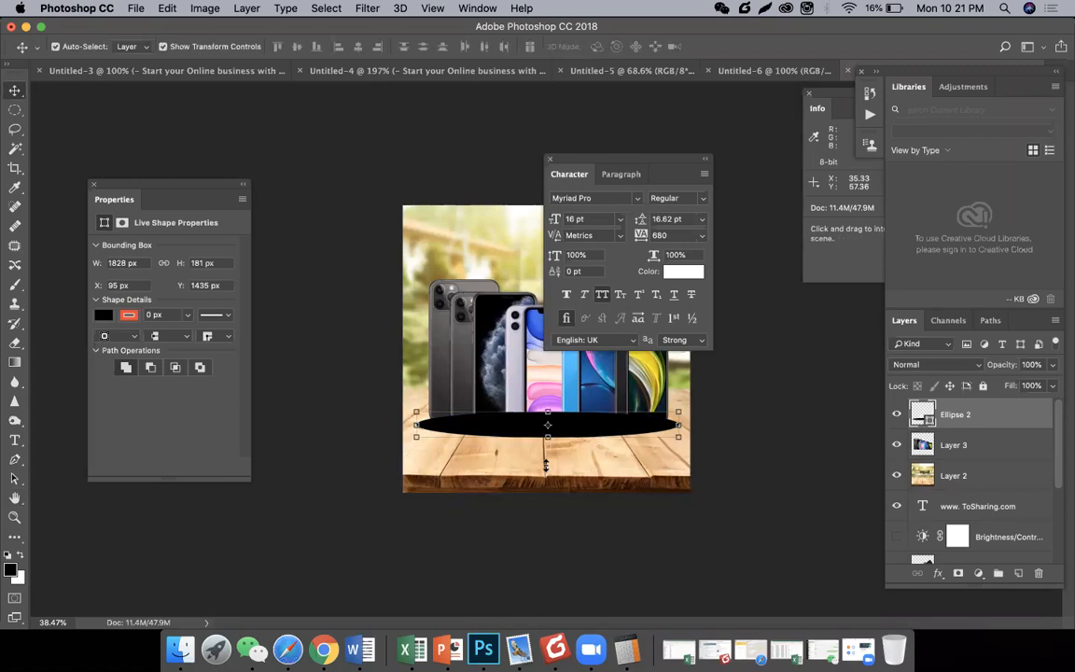
{"action": "left_click_drag", "start_coordinate": [547, 464], "coordinate": [547, 464]}
Rasterize the ellipse layer and clear everything outside a 40 px feathered elliptical selection to leave a soft shadow.
{"action": "key", "text": "m"}
{"action": "left_click_drag", "start_coordinate": [441, 429], "coordinate": [672, 452]}
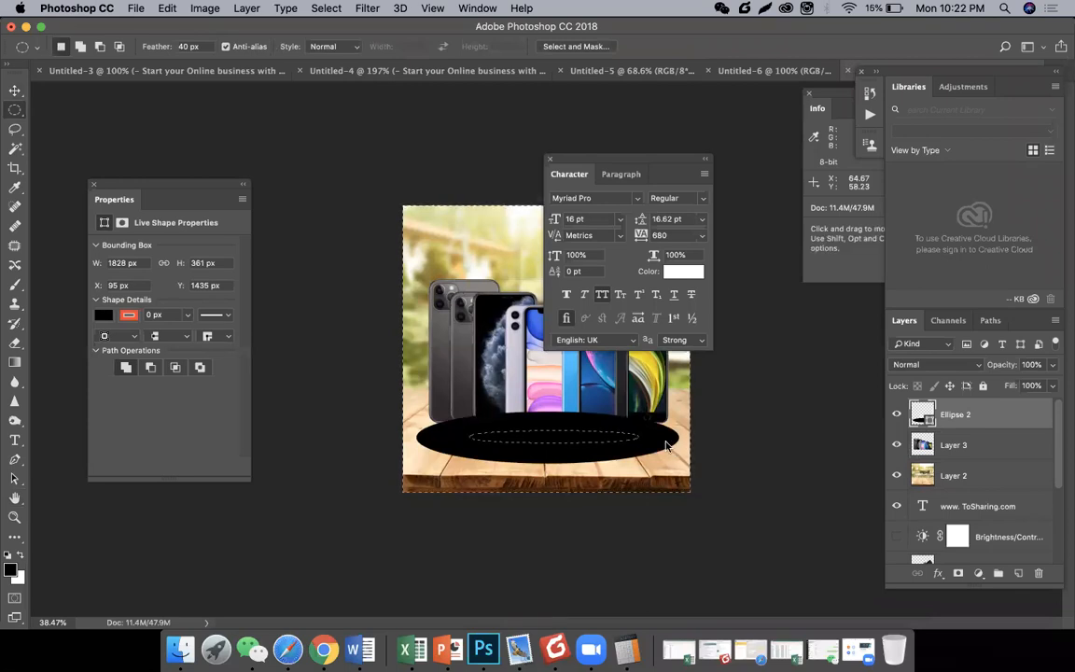
{"action": "right_click", "coordinate": [987, 412]}
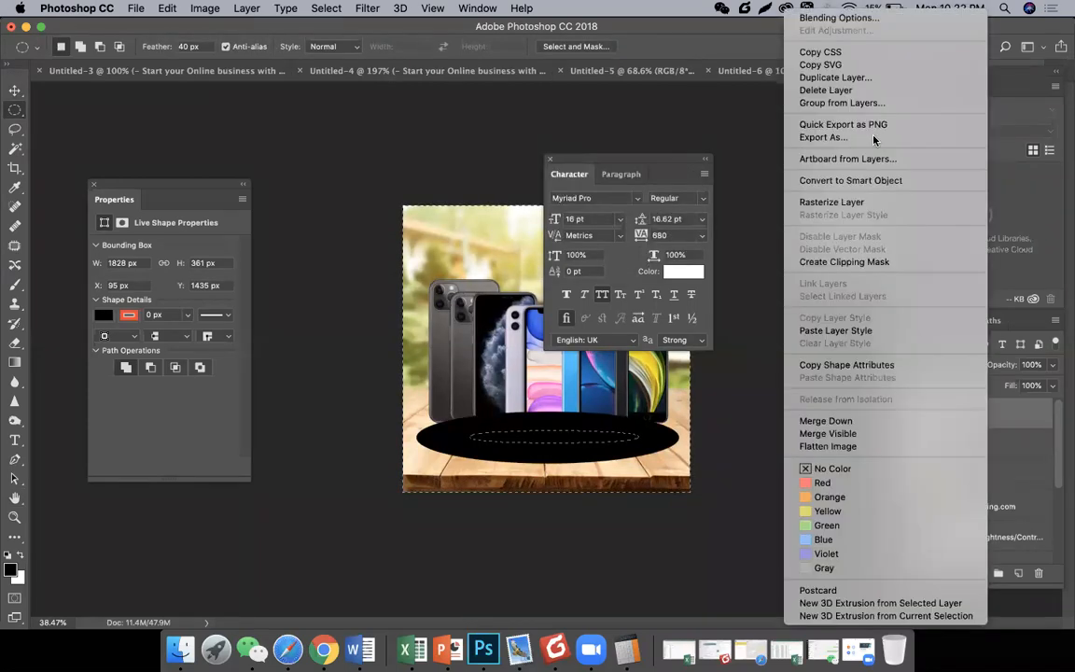
{"action": "left_click", "coordinate": [831, 201]}
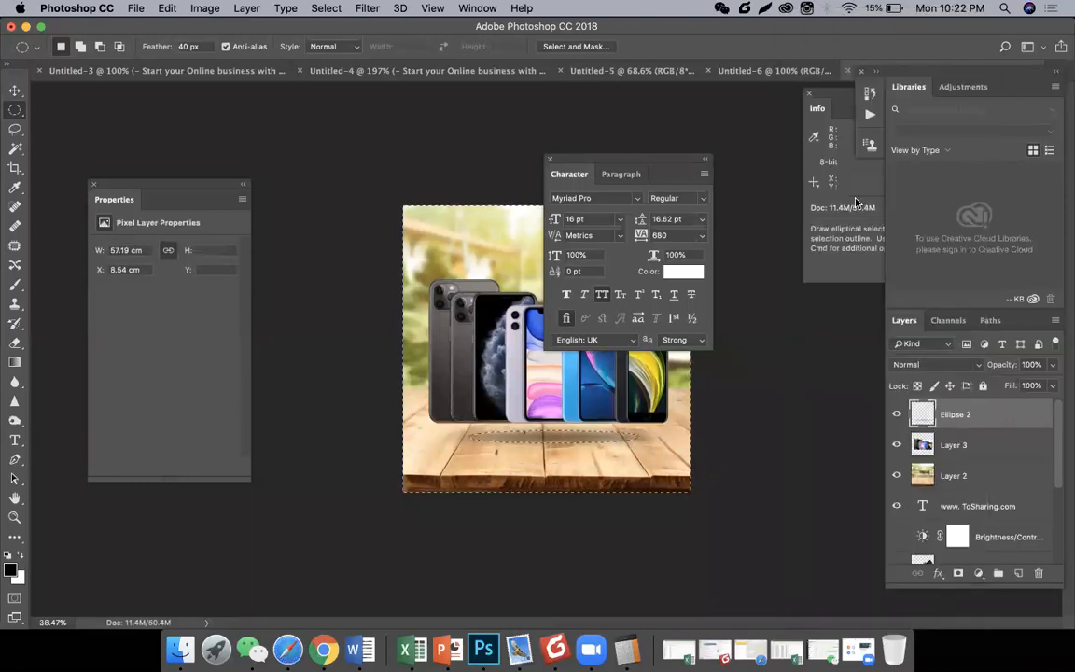
{"action": "key", "text": "v"}
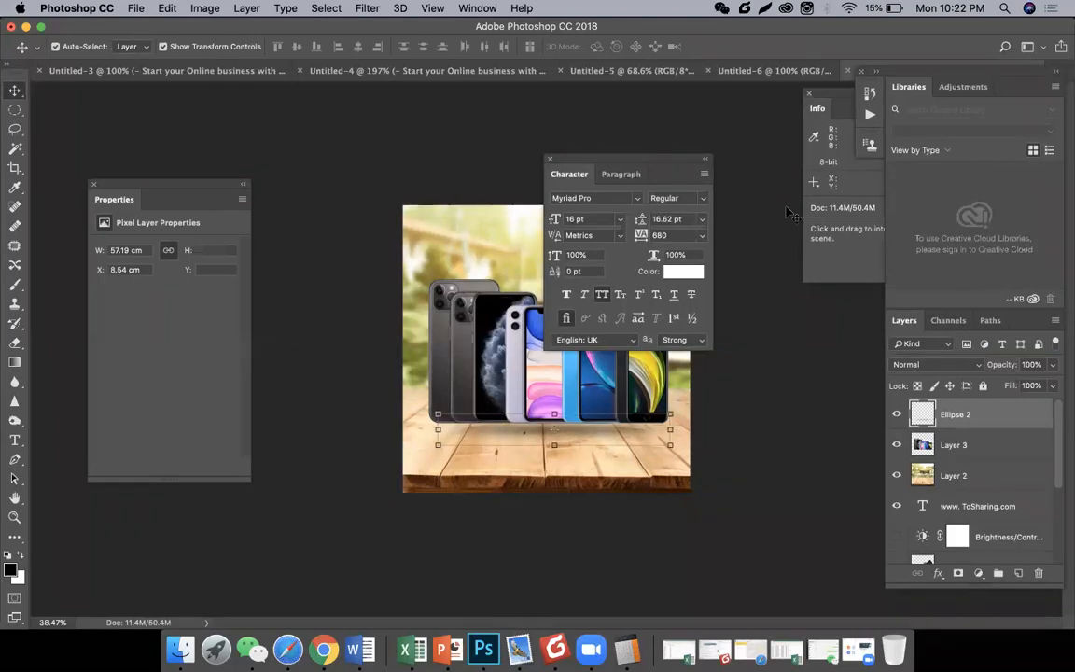
Reorder the Ellipse 2 shadow layer to sit directly beneath the phones' Layer 3 and above Layer 2.
{"action": "key", "text": "super+shift+bracketleft"}
{"action": "key", "text": "super+bracketright"}
{"action": "key", "text": "super+bracketright"}
{"action": "key", "text": "super+bracketright"}
{"action": "key", "text": "super+bracketright"}
{"action": "key", "text": "super+bracketright"}
{"action": "key", "text": "super+bracketright"}
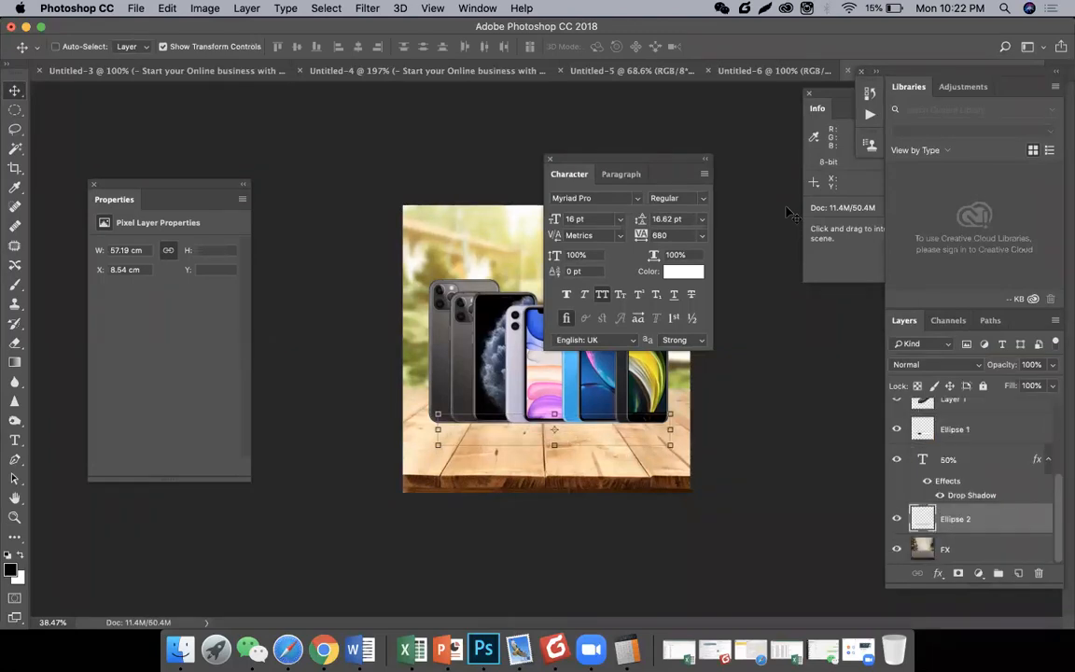
{"action": "key", "text": "super+bracketright"}
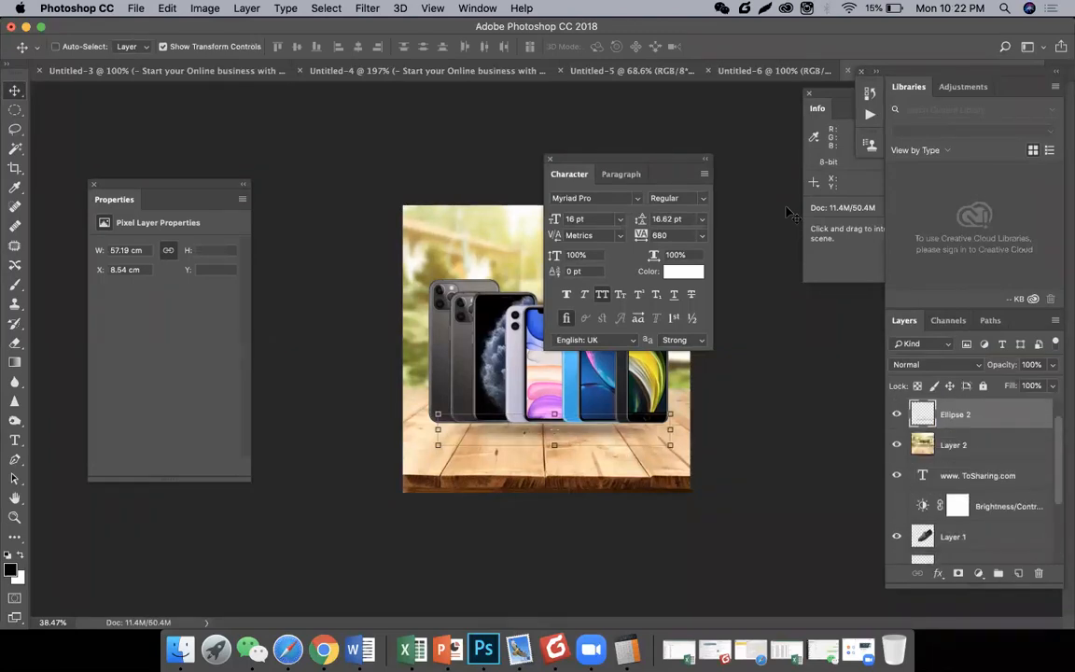
Nudge the shadow up against the base of the phones and stretch it wider on both sides.
{"action": "key", "text": "shift+Up"}
{"action": "key", "text": "shift+Up"}
{"action": "key", "text": "shift+Up"}
{"action": "key", "text": "shift+Up"}
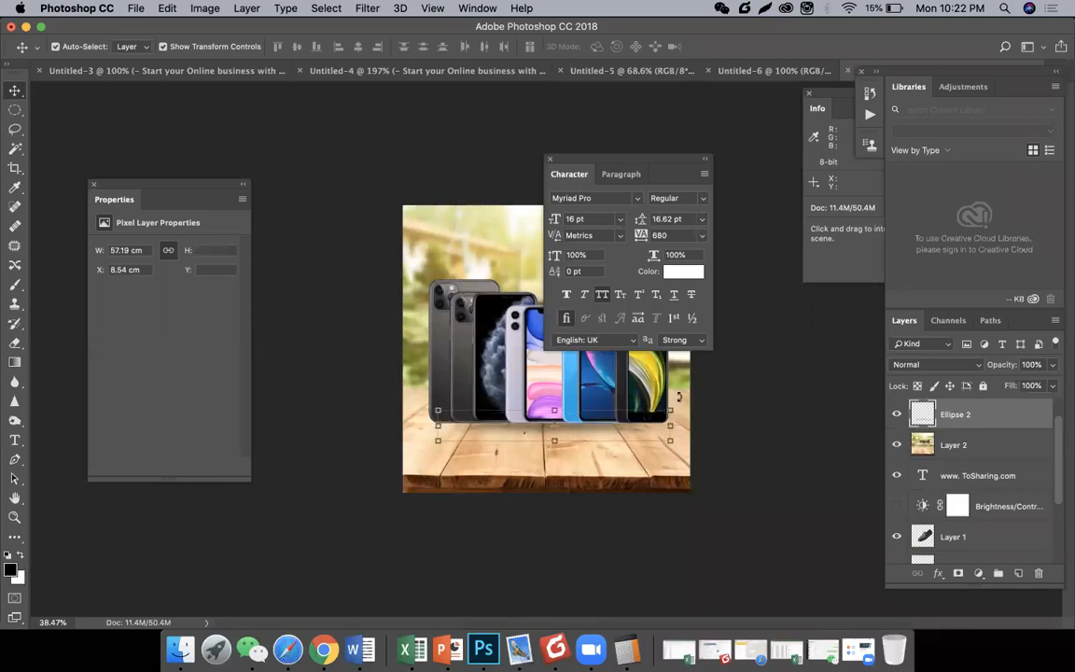
{"action": "left_click_drag", "start_coordinate": [670, 424], "coordinate": [700, 424]}
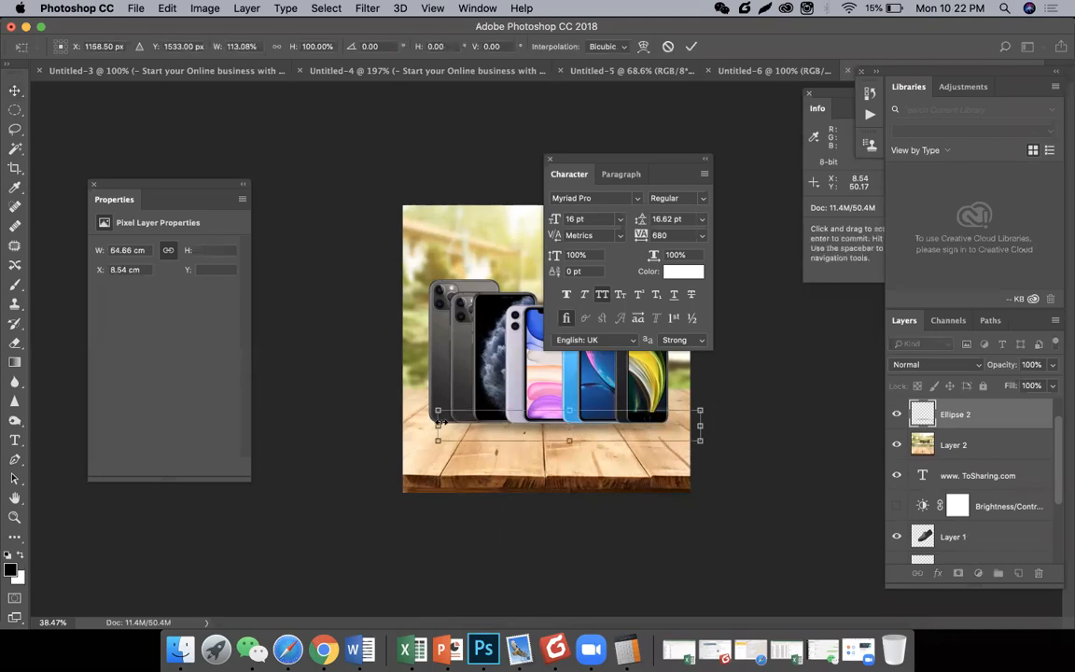
{"action": "left_click_drag", "start_coordinate": [397, 423], "coordinate": [366, 423]}
{"action": "key", "text": "Return"}
{"action": "left_click", "coordinate": [753, 509]}
{"action": "key", "text": "Tab"}
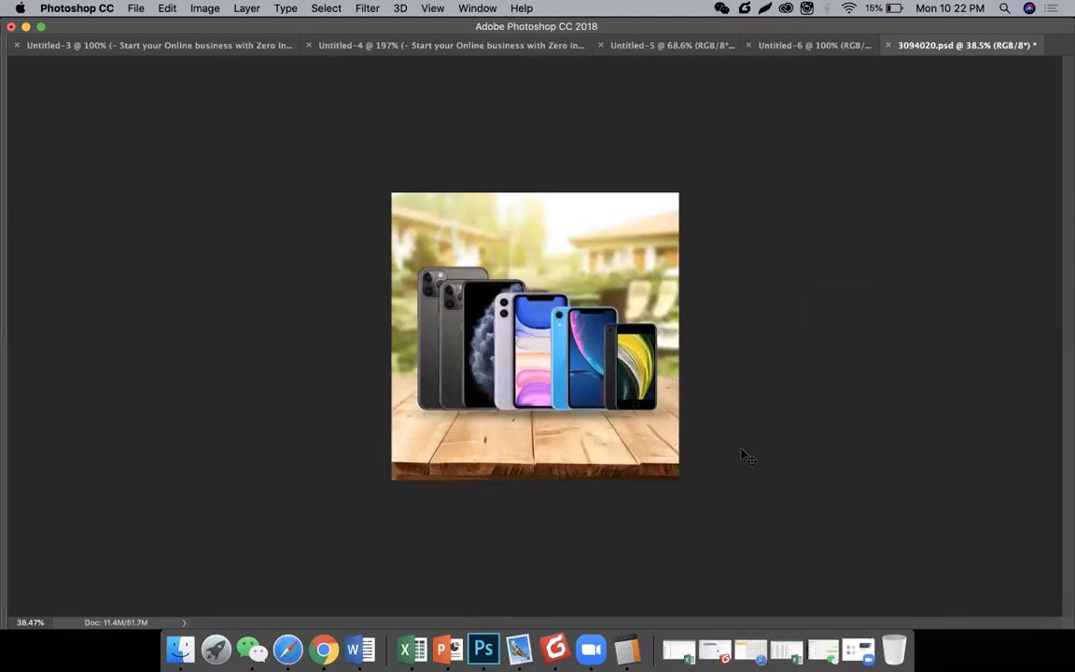
Switch to Chrome and replace the iPhone image search with a Google Images search for "logo".
{"action": "key", "text": "super+Tab"}
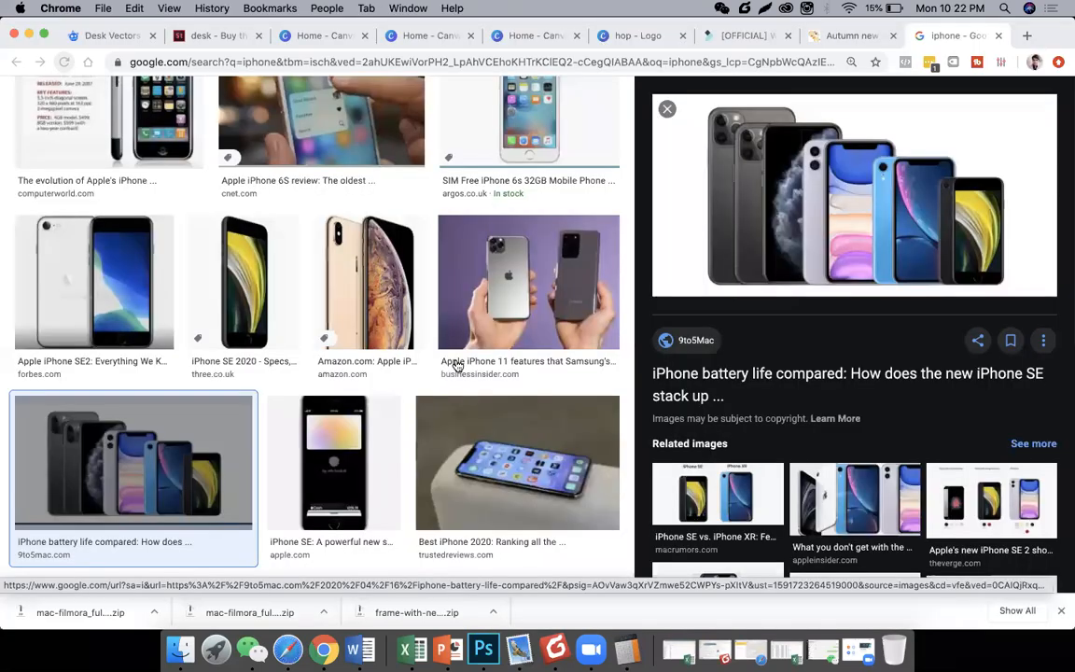
{"action": "scroll", "coordinate": [308, 135], "scroll_direction": "down", "scroll_amount": 5}
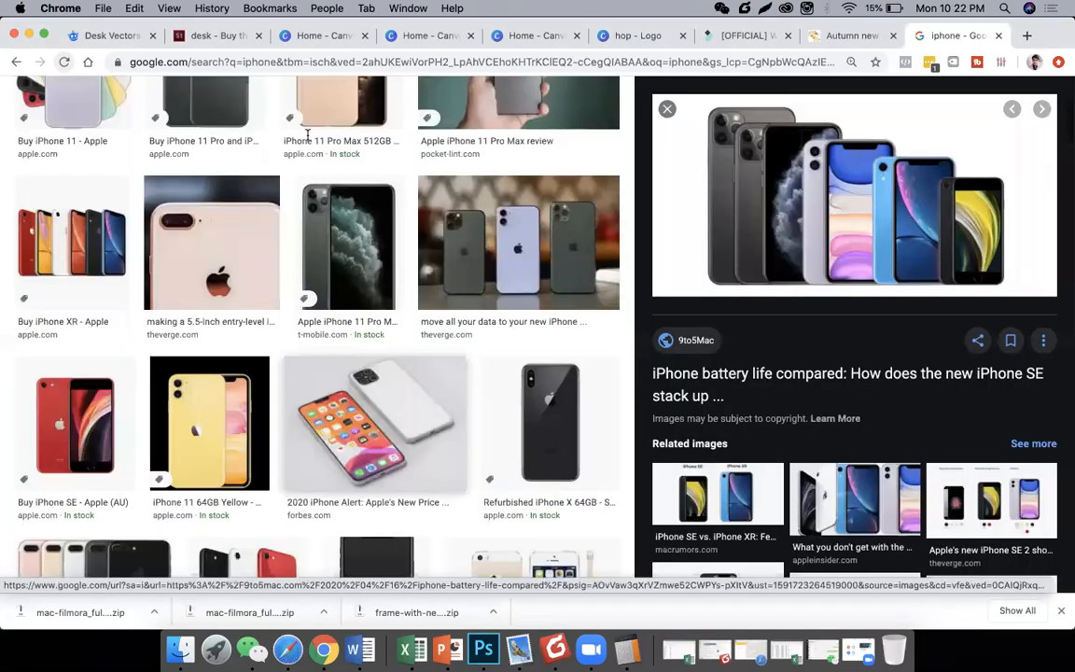
{"action": "scroll", "coordinate": [276, 101], "scroll_direction": "up", "scroll_amount": 3}
{"action": "key", "text": "super+Tab"}
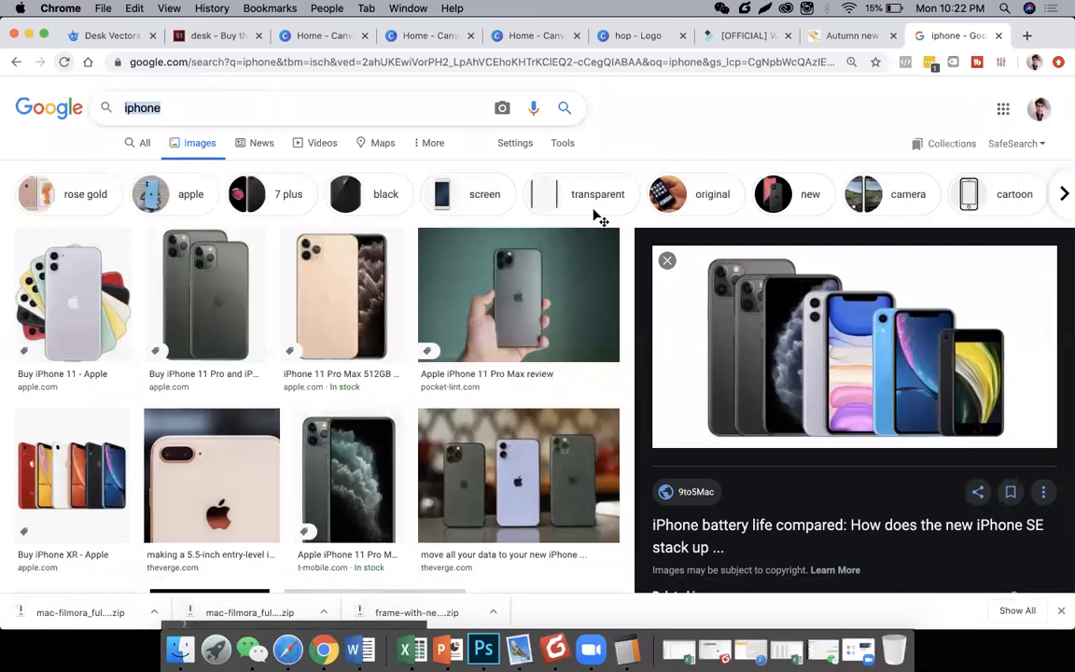
{"action": "key", "text": "super+Tab"}
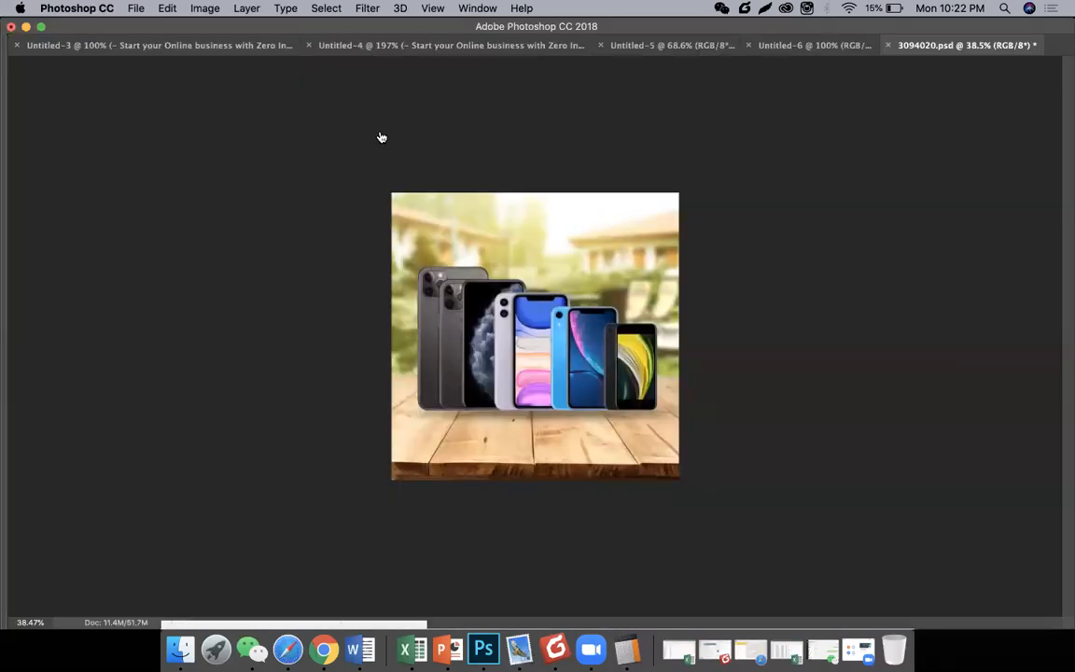
{"action": "key", "text": "super+Tab"}
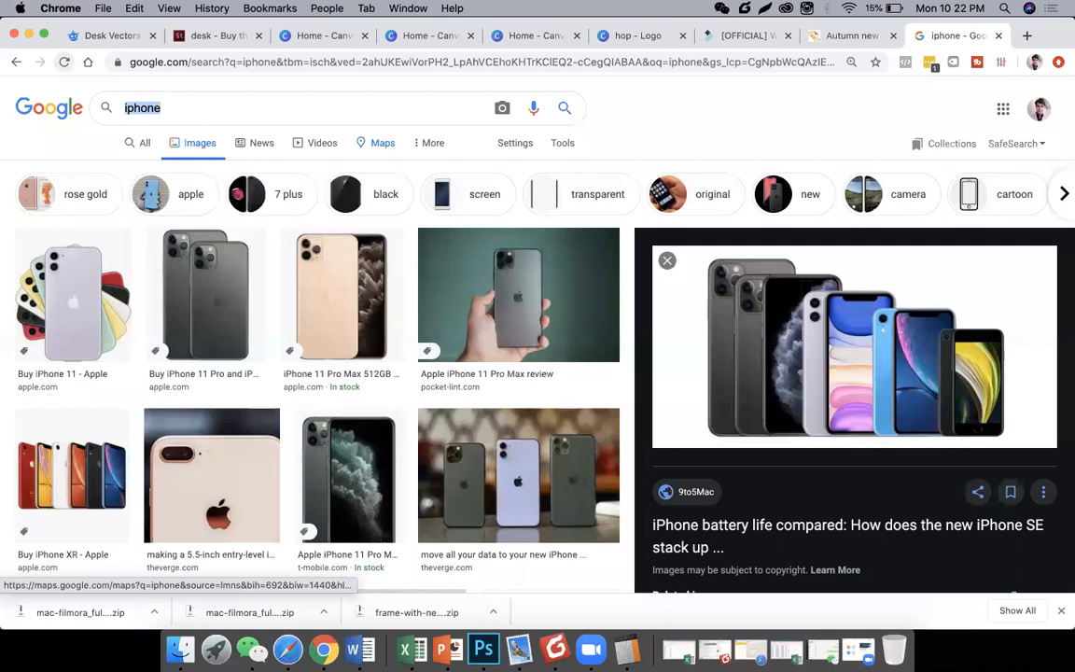
{"action": "type", "text": "logo"}
{"action": "key", "text": "Return"}
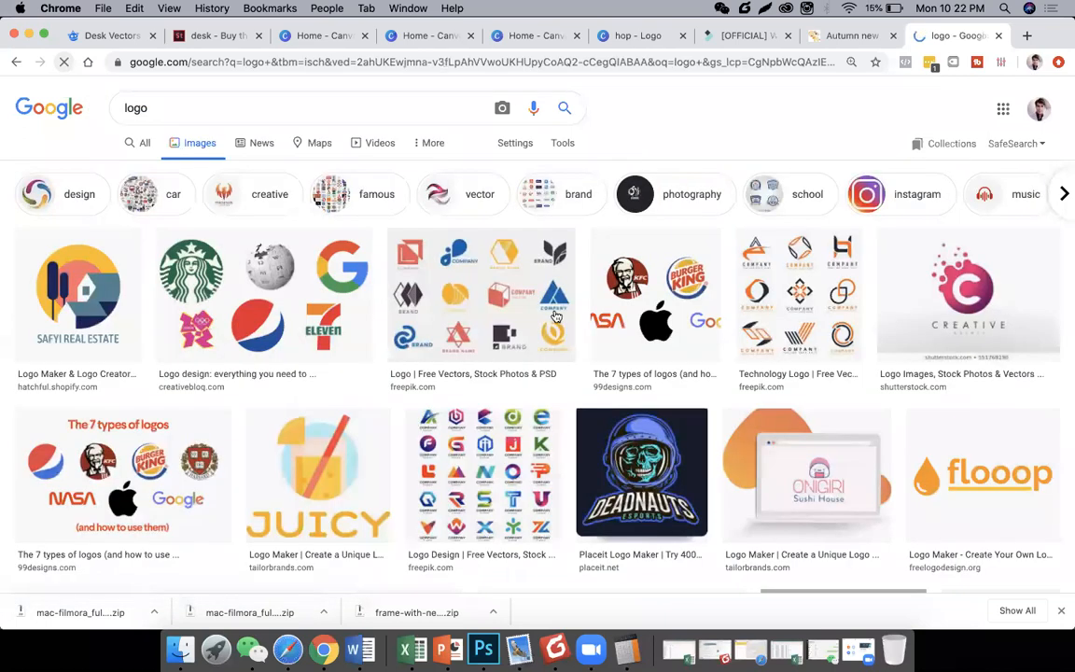
Find the round yellow Holly's logo among the image results and open its large preview.
{"action": "scroll", "coordinate": [556, 317], "scroll_direction": "down", "scroll_amount": 2}
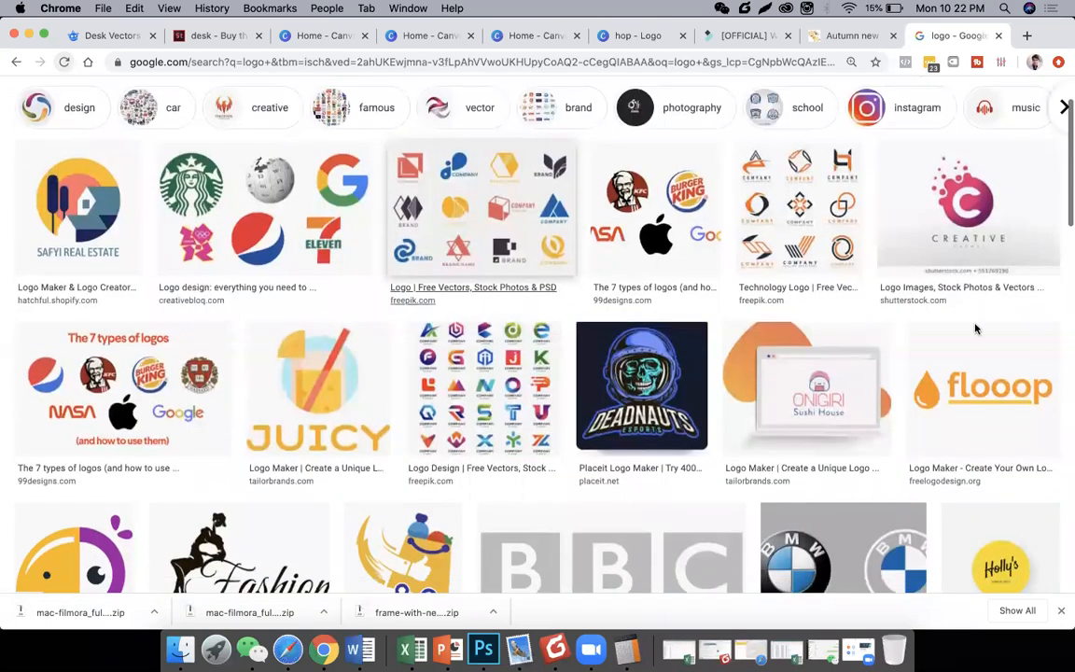
{"action": "scroll", "coordinate": [998, 326], "scroll_direction": "down", "scroll_amount": 2}
{"action": "scroll", "coordinate": [1022, 322], "scroll_direction": "down", "scroll_amount": 2}
{"action": "left_click", "coordinate": [1022, 322]}
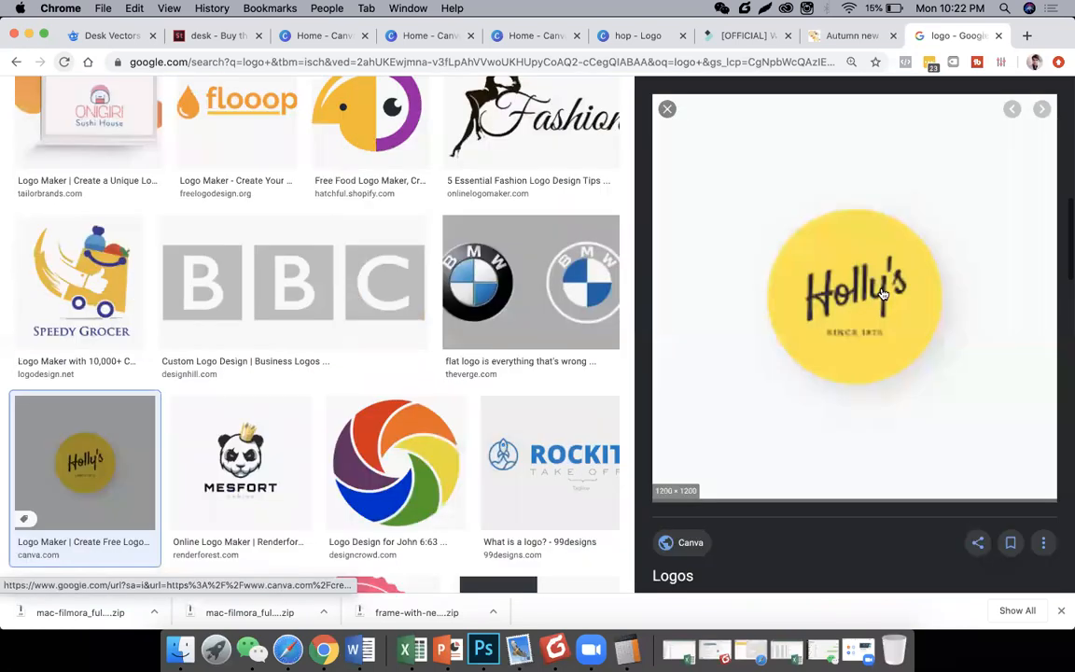
{"action": "right_click", "coordinate": [912, 403]}
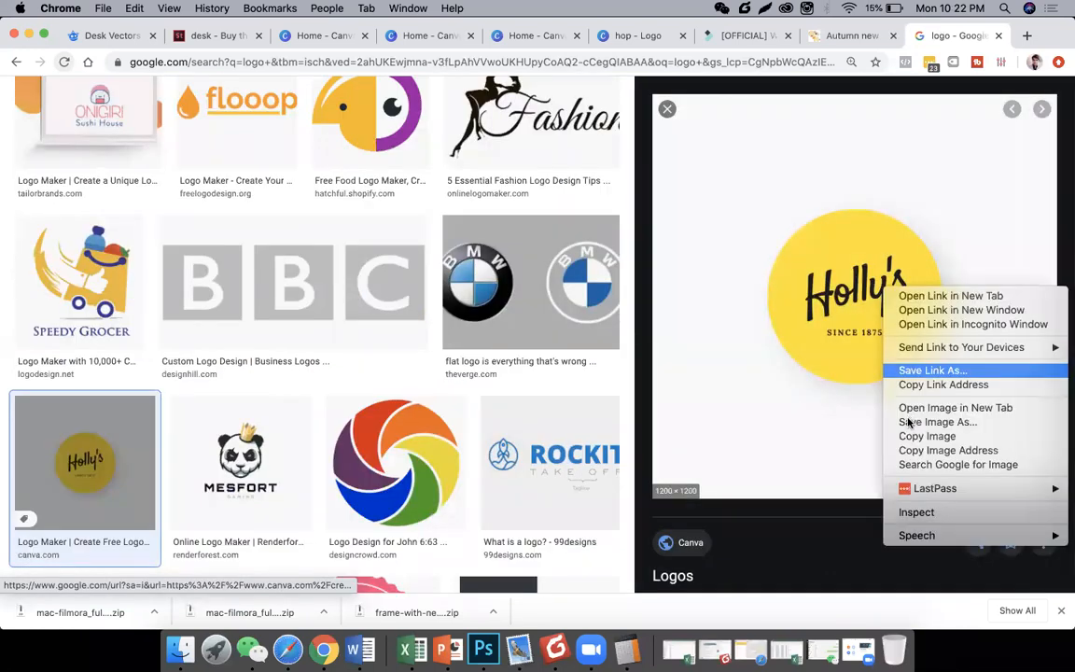
{"action": "left_click", "coordinate": [924, 421]}
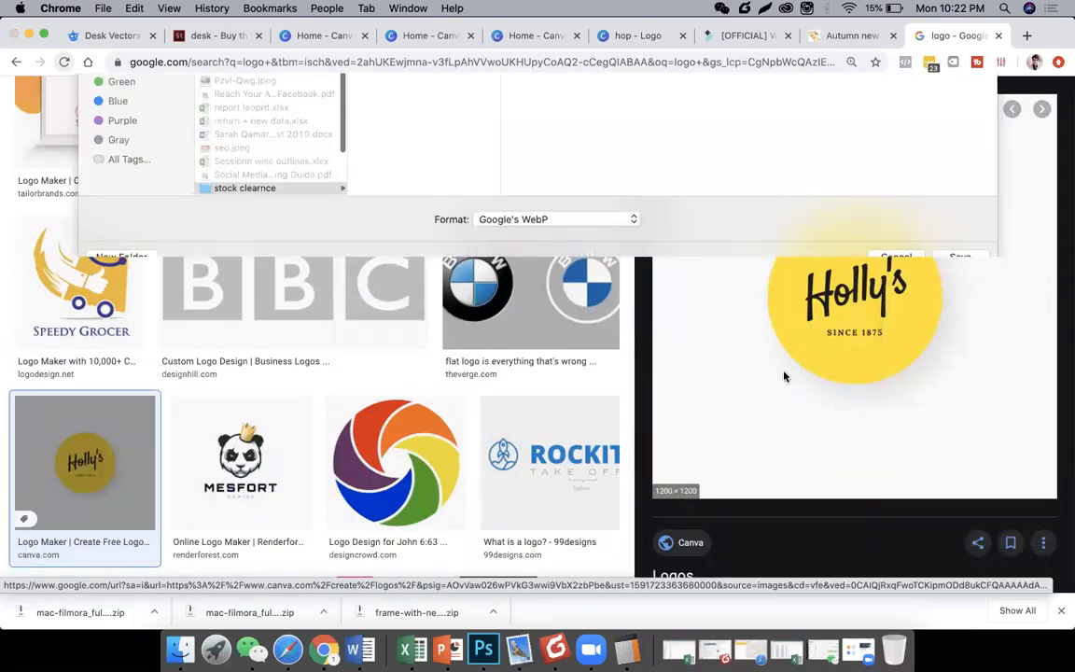
{"action": "key", "text": "Escape"}
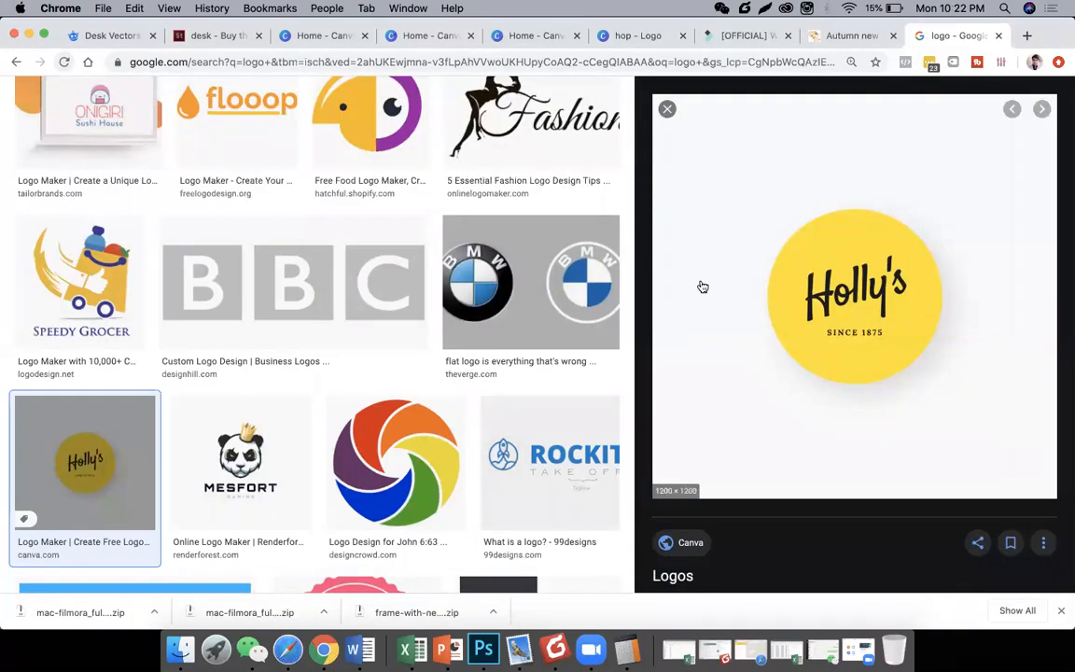
Copy the Holly's logo image, switch to Photoshop and paste it into a new document.
{"action": "right_click", "coordinate": [707, 280]}
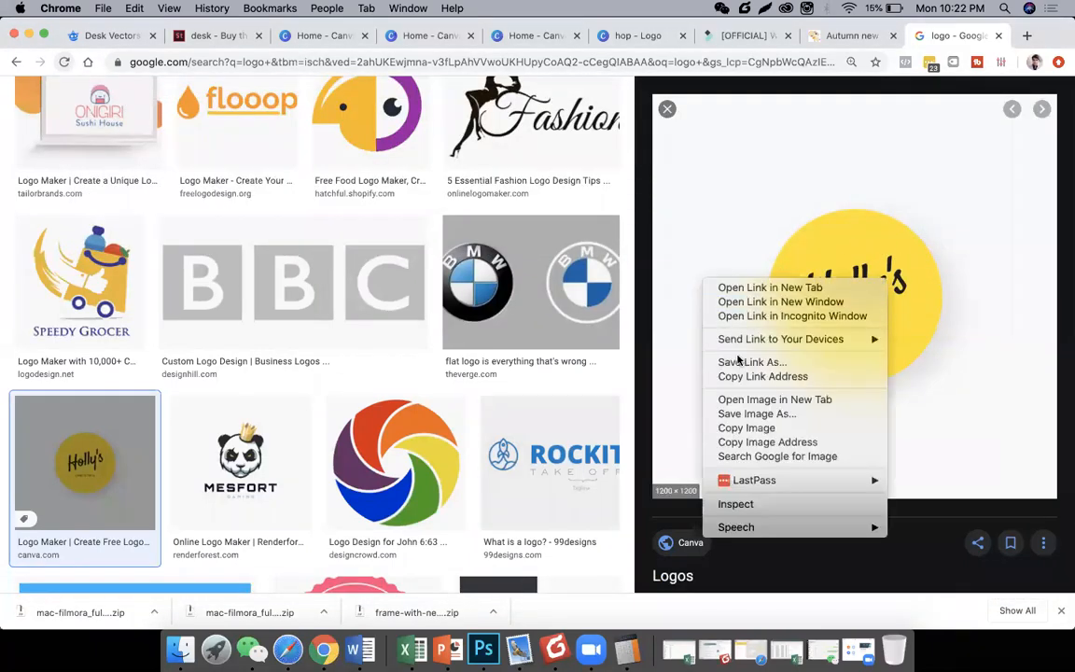
{"action": "left_click", "coordinate": [745, 429]}
{"action": "key", "text": "super+Tab"}
{"action": "key", "text": "super+n"}
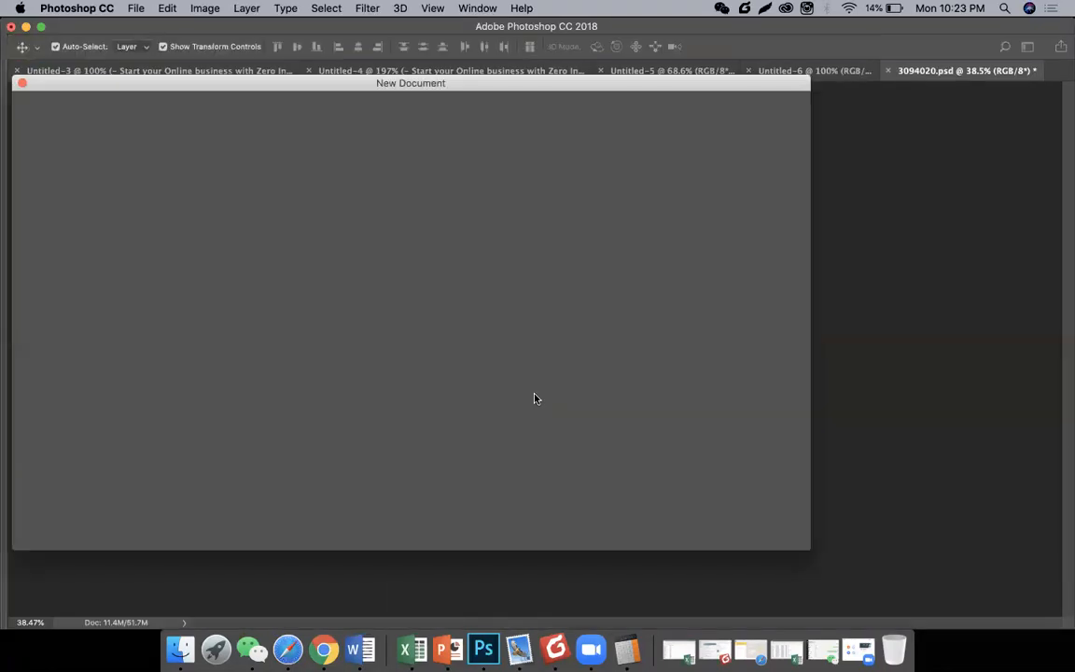
{"action": "key", "text": "Return"}
{"action": "key", "text": "super+v"}
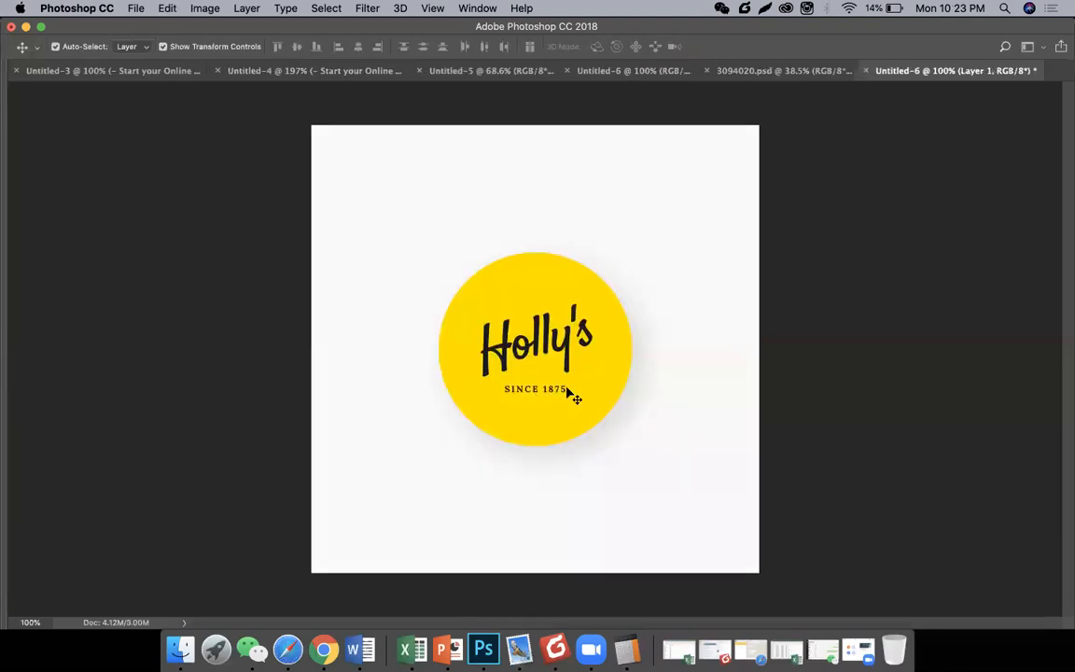
Try to clear everything outside the yellow circle with an inverted elliptical selection using a 40 px feather.
{"action": "key", "text": "m"}
{"action": "left_click_drag", "start_coordinate": [475, 296], "coordinate": [629, 451]}
{"action": "key", "text": "shift+super+i"}
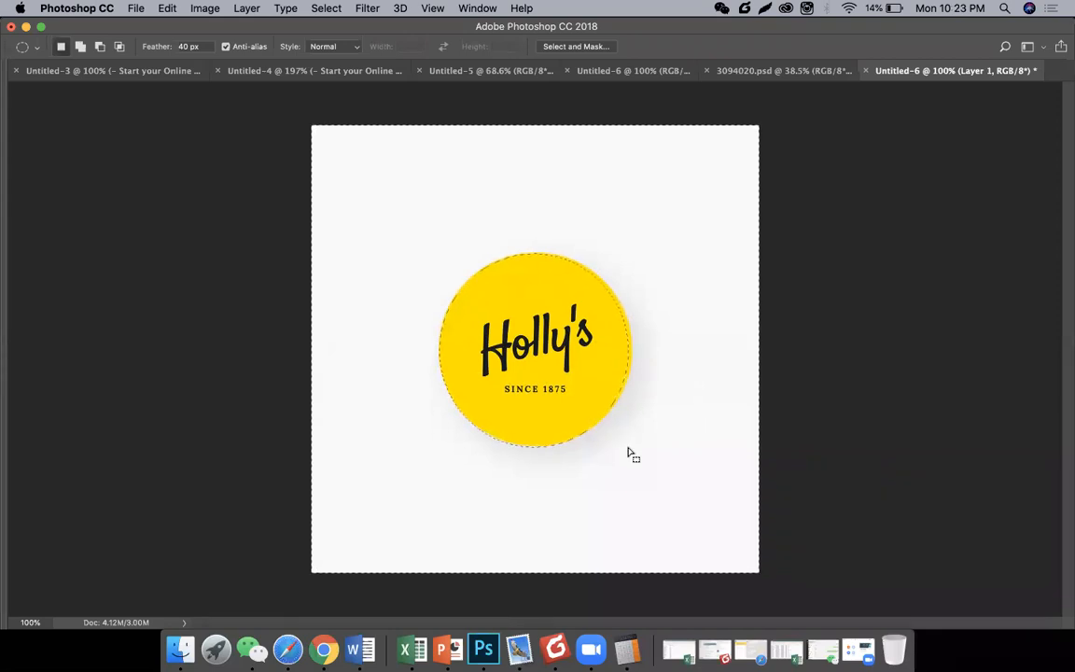
{"action": "key", "text": "Delete"}
{"action": "key", "text": "super+z"}
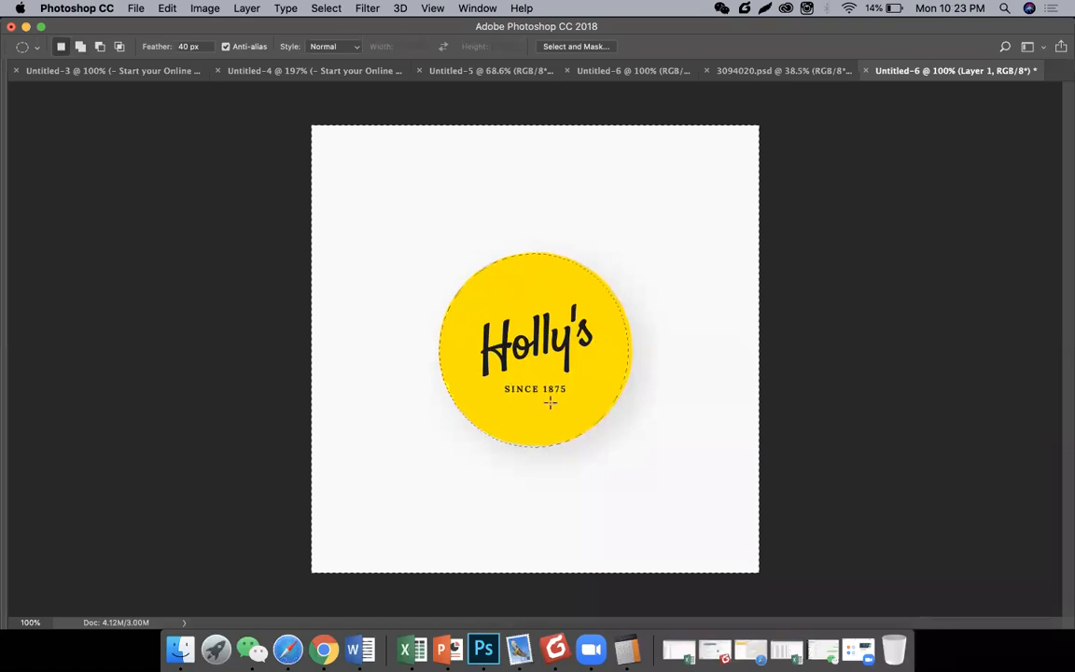
Set the marquee feather to 0 px and clear everything outside an elliptical selection around the yellow circle.
{"action": "left_click", "coordinate": [188, 46]}
{"action": "key", "text": "BackSpace"}
{"action": "key", "text": "Return"}
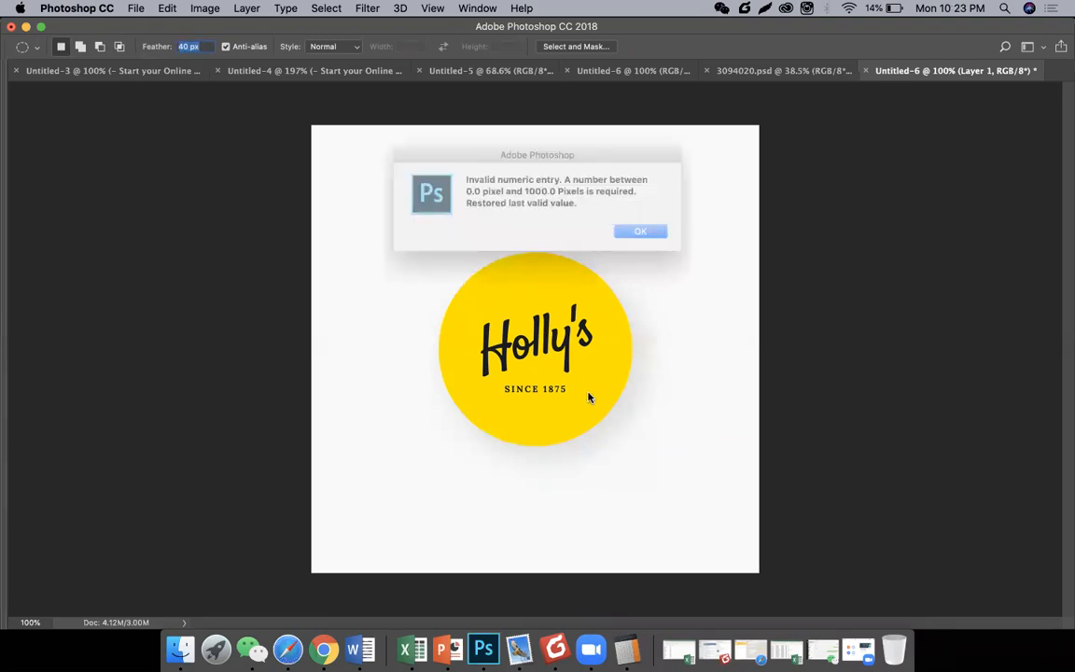
{"action": "key", "text": "Return"}
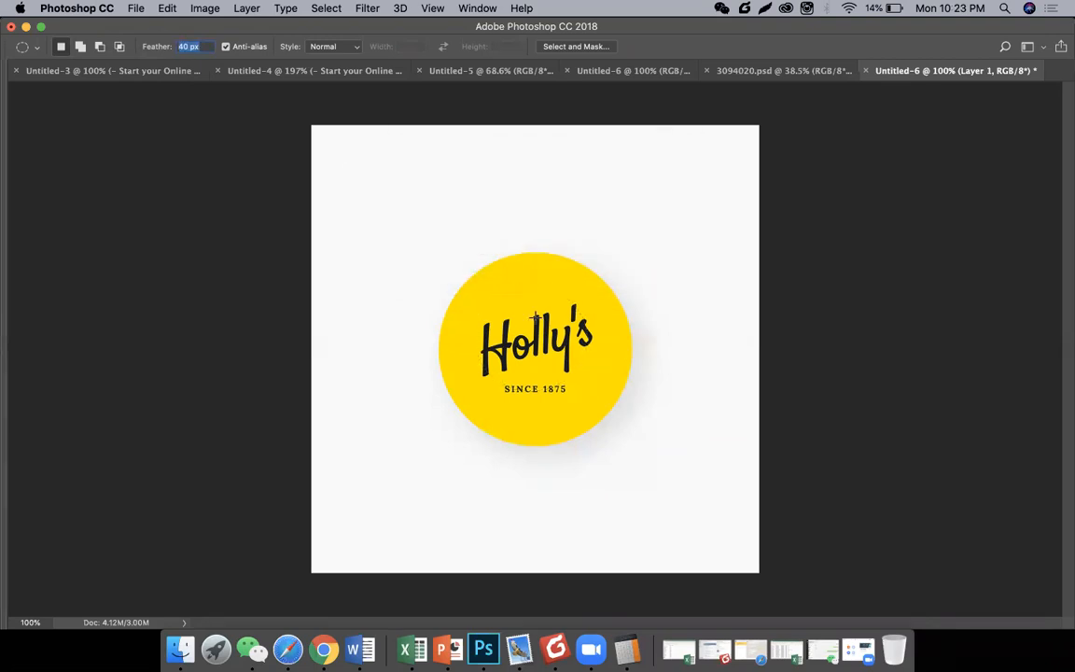
{"action": "type", "text": "0"}
{"action": "left_click_drag", "start_coordinate": [475, 294], "coordinate": [631, 445]}
{"action": "key", "text": "super+shift+i"}
{"action": "key", "text": "Delete"}
{"action": "key", "text": "super+d"}
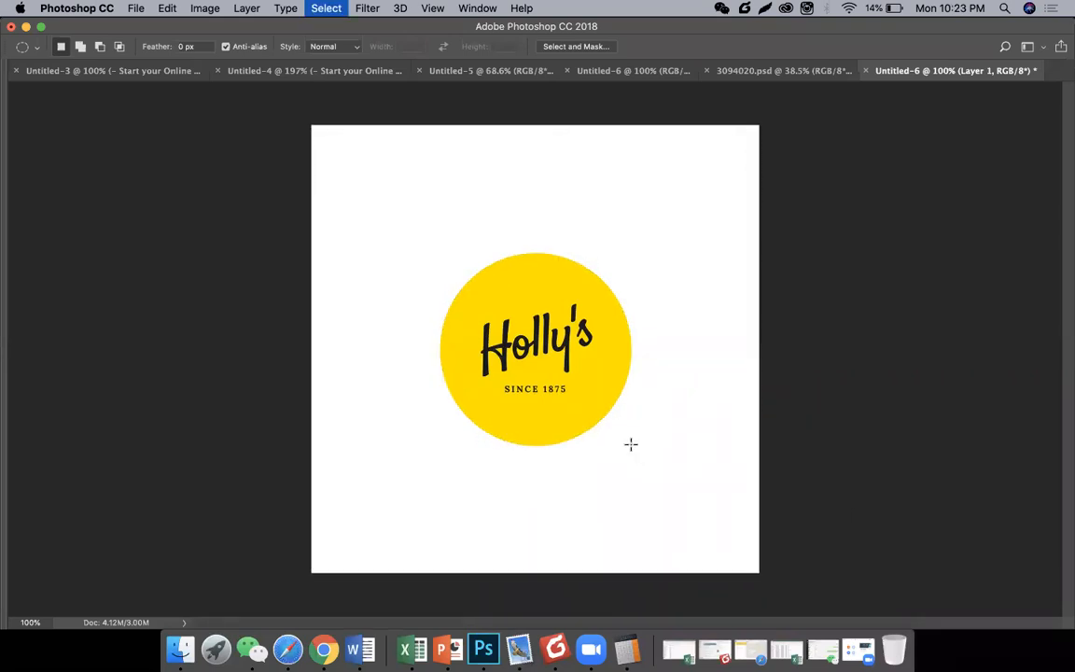
Hide the Background layer to check the cut-out edge of the logo.
{"action": "key", "text": "Tab"}
{"action": "left_click", "coordinate": [896, 449]}
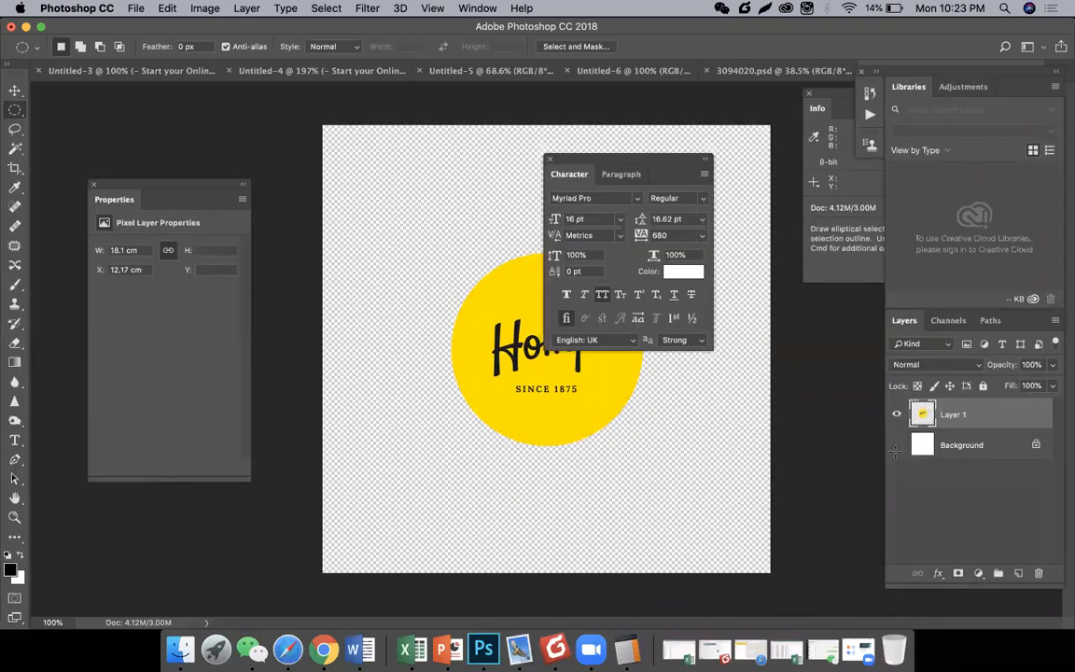
{"action": "key", "text": "Tab"}
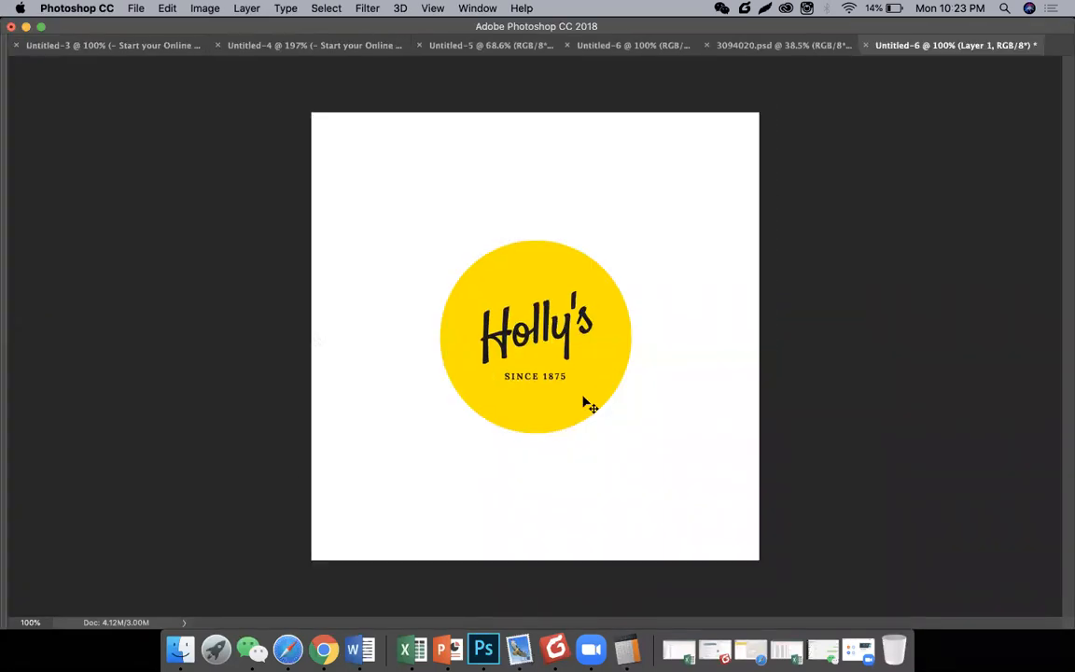
Add a Drop Shadow to Layer 1 with a distance of 0 px, spread of 7% and size of 21 px.
{"action": "key", "text": "Tab"}
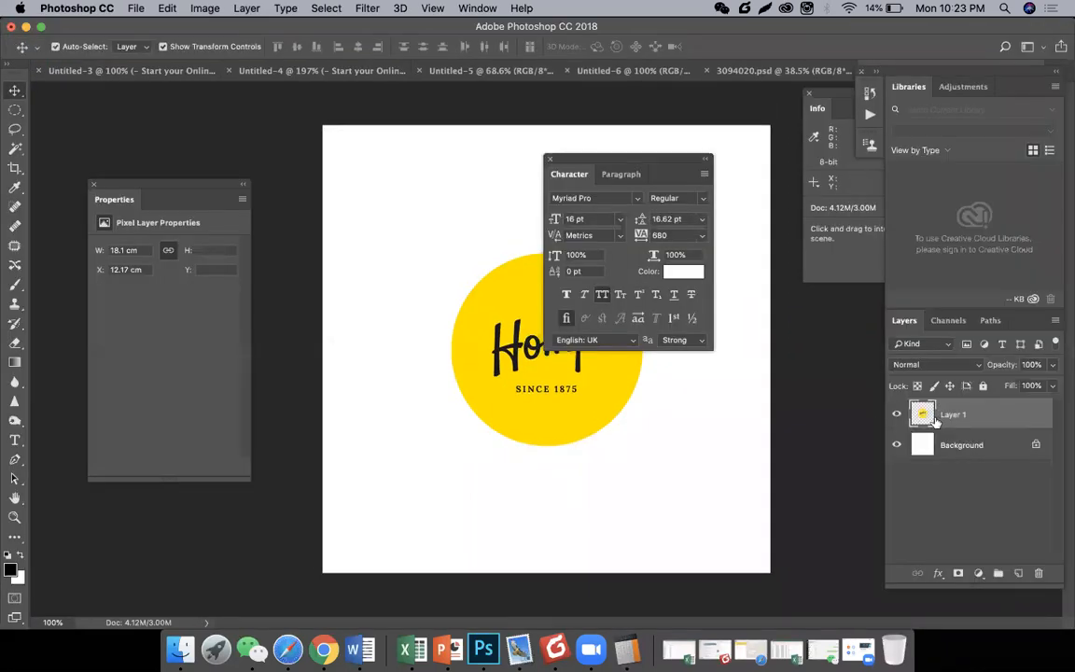
{"action": "right_click", "coordinate": [920, 419]}
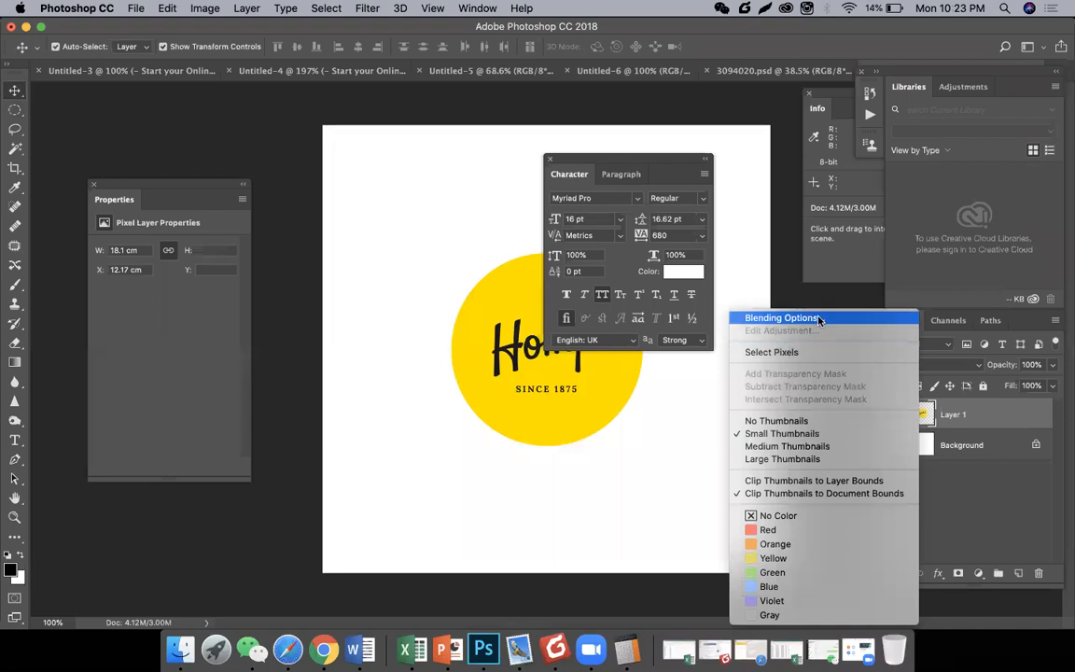
{"action": "left_click", "coordinate": [738, 287]}
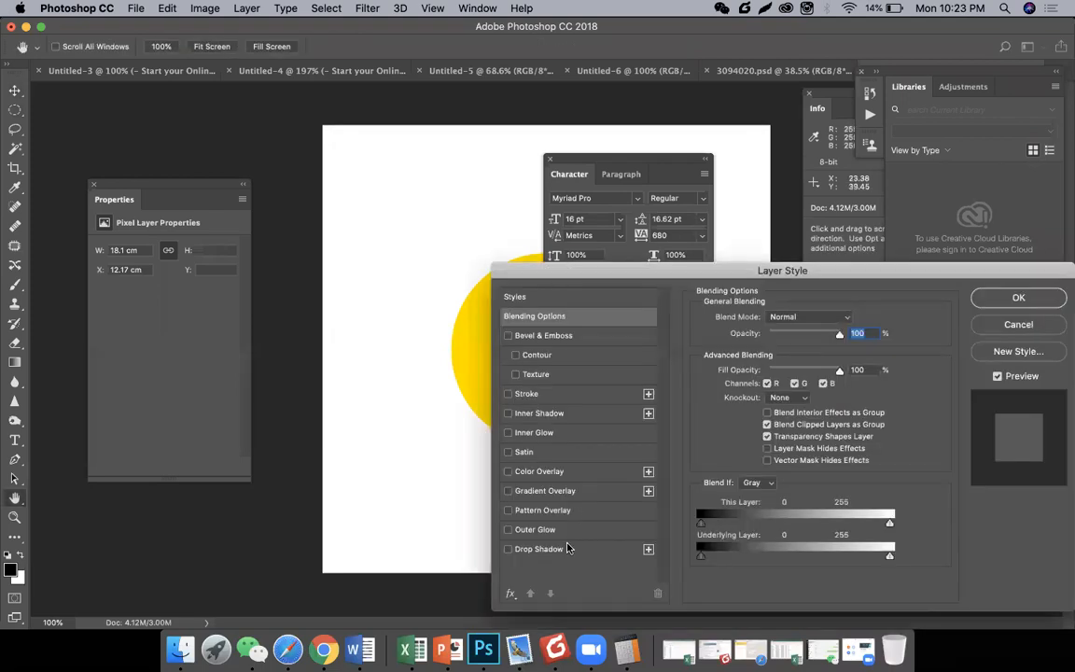
{"action": "left_click", "coordinate": [539, 548]}
{"action": "left_click_drag", "start_coordinate": [673, 271], "coordinate": [875, 227]}
{"action": "left_click_drag", "start_coordinate": [638, 162], "coordinate": [167, 187]}
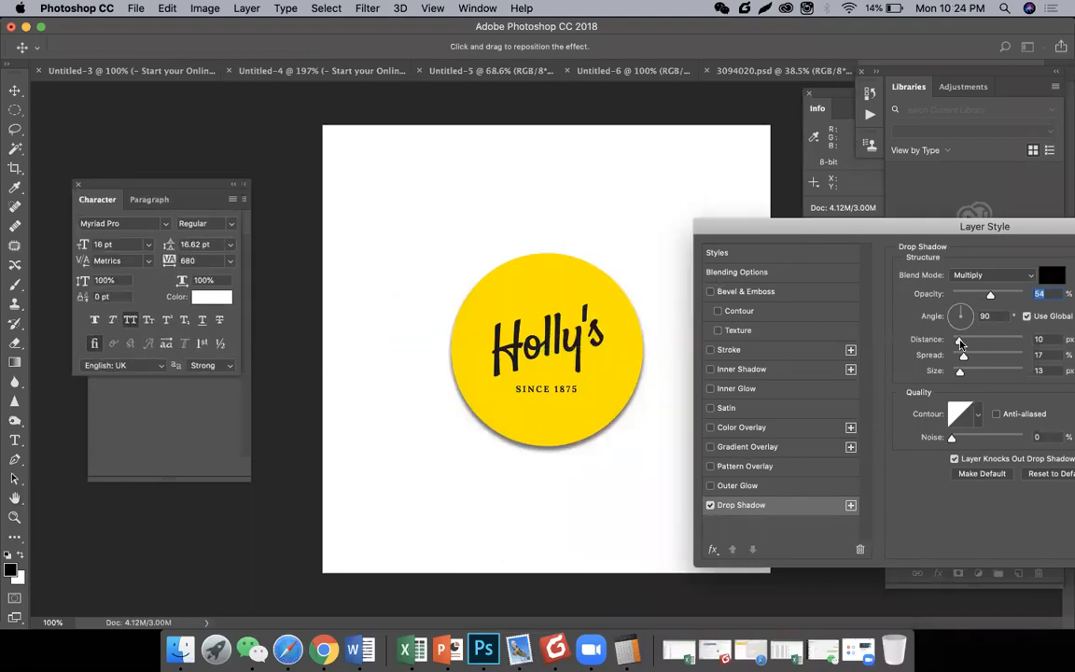
{"action": "left_click_drag", "start_coordinate": [927, 346], "coordinate": [927, 347]}
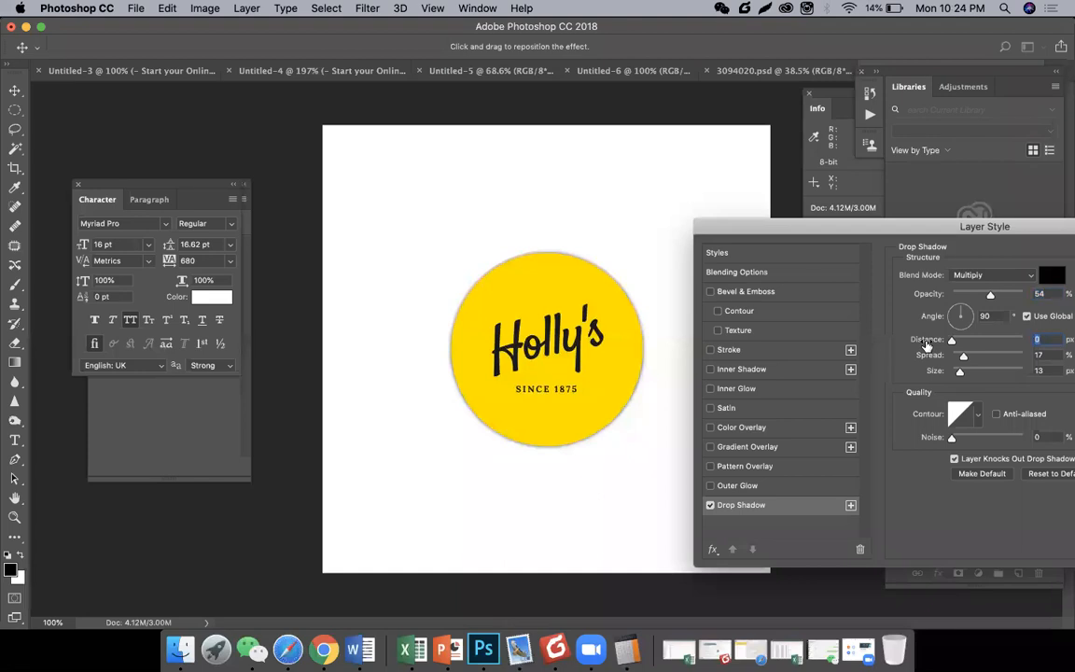
{"action": "mouse_move", "coordinate": [962, 360]}
{"action": "left_mouse_down"}
{"action": "mouse_move", "coordinate": [1006, 361]}
{"action": "mouse_move", "coordinate": [980, 374]}
{"action": "mouse_move", "coordinate": [987, 361]}
{"action": "mouse_move", "coordinate": [961, 362]}
{"action": "mouse_move", "coordinate": [973, 374]}
{"action": "mouse_move", "coordinate": [963, 374]}
{"action": "left_mouse_up"}
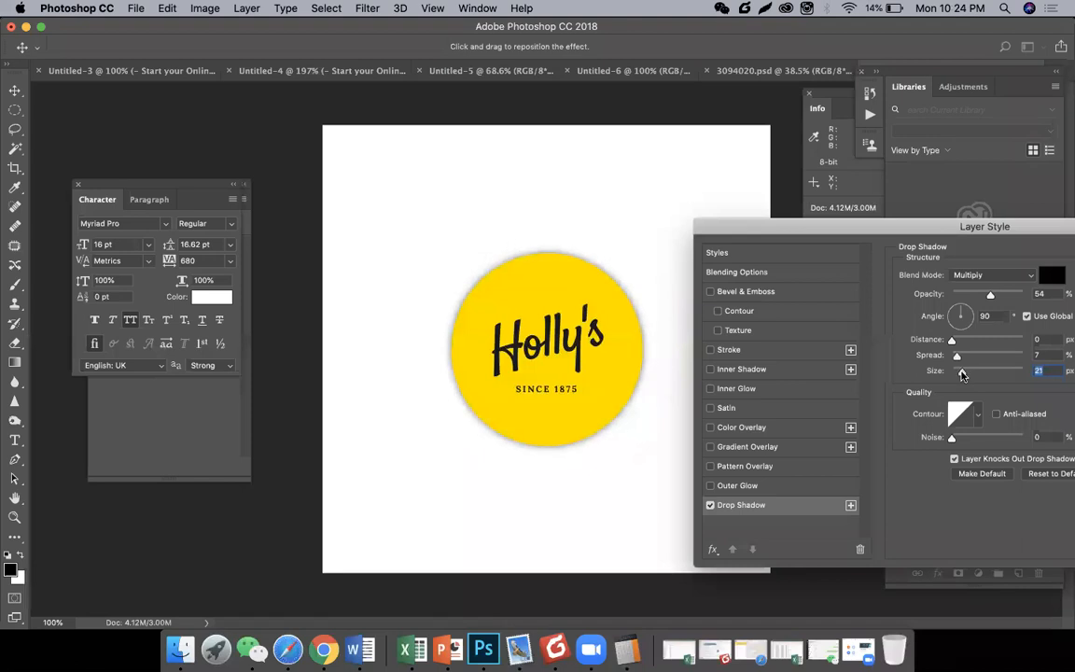
Compare the logo's shadow with the original image in Chrome and set the Drop Shadow opacity to 24%.
{"action": "key", "text": "super+Tab"}
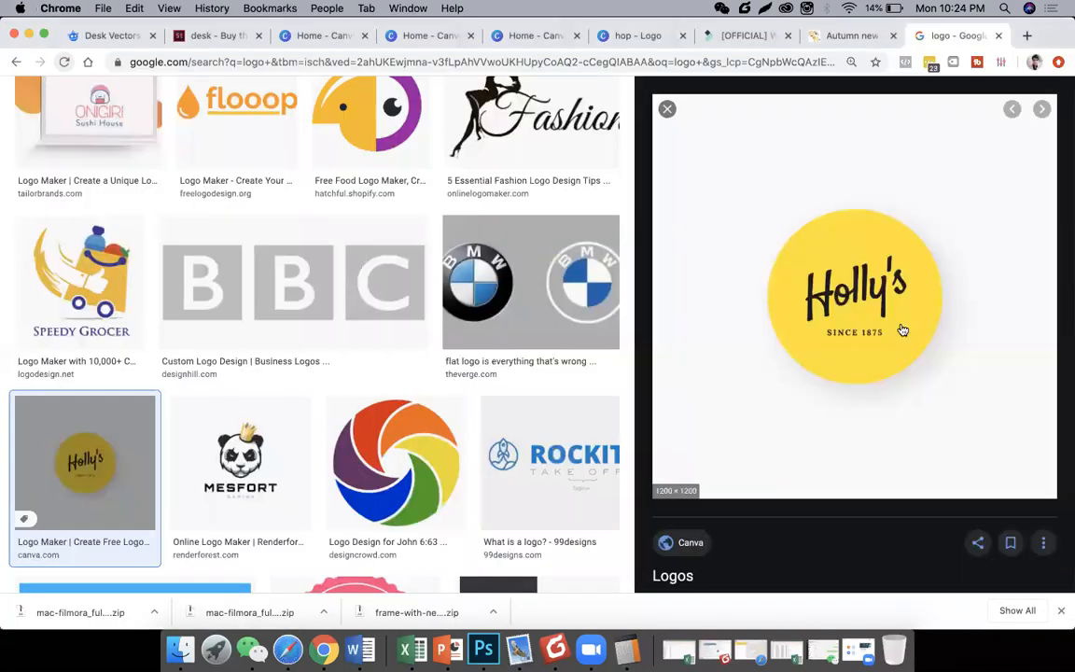
{"action": "key", "text": "super+Tab"}
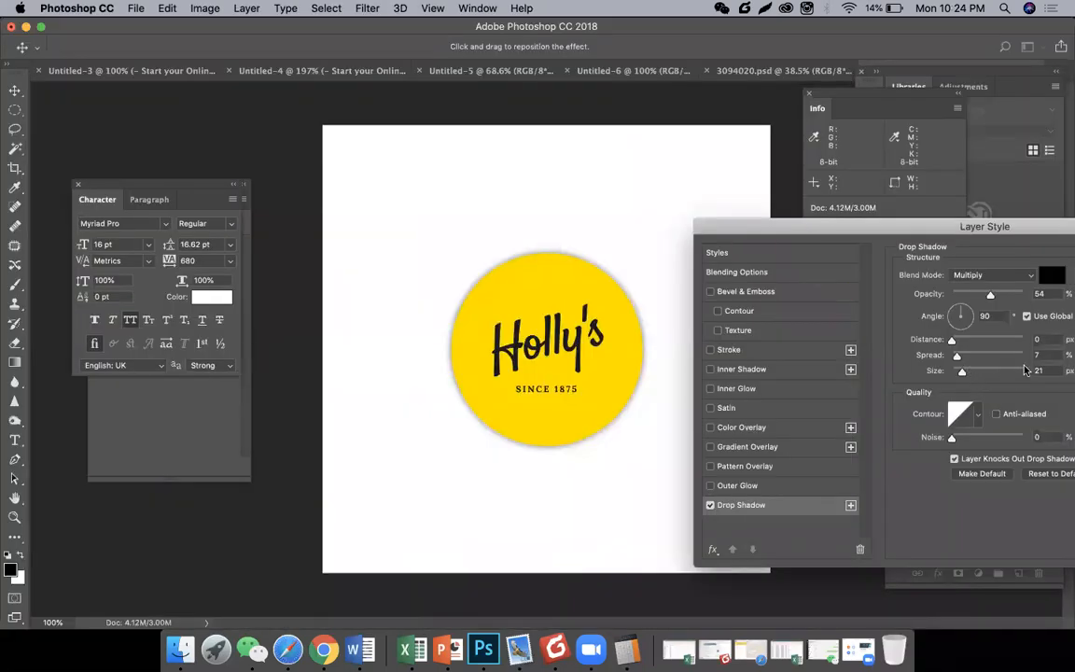
{"action": "left_click_drag", "start_coordinate": [975, 293], "coordinate": [972, 296]}
{"action": "key", "text": "super+Tab"}
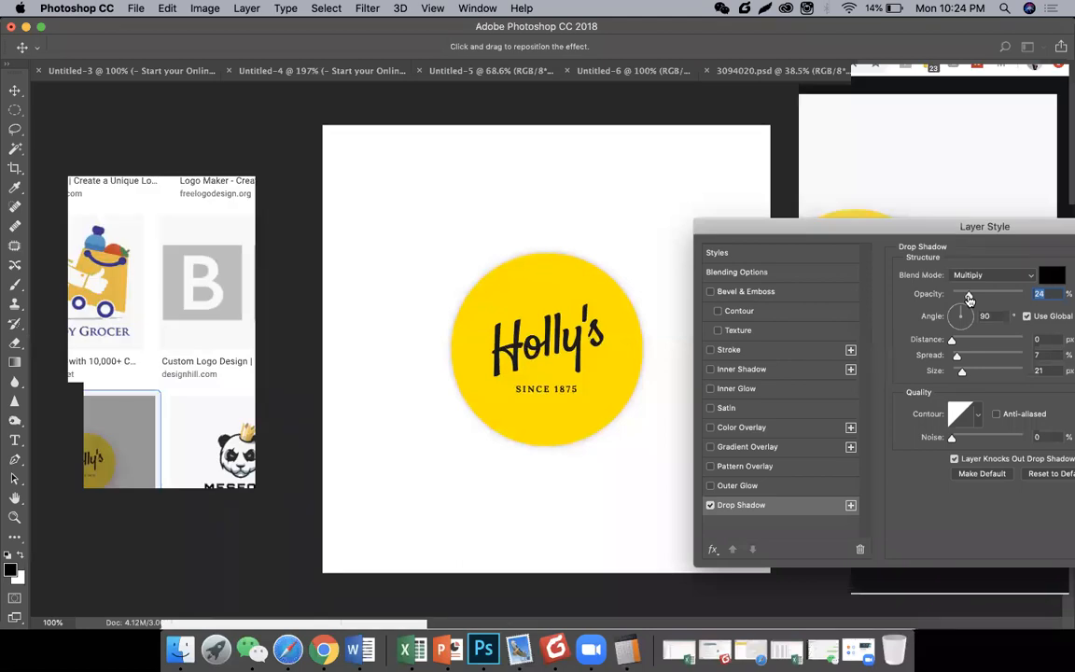
{"action": "key", "text": "super+Tab"}
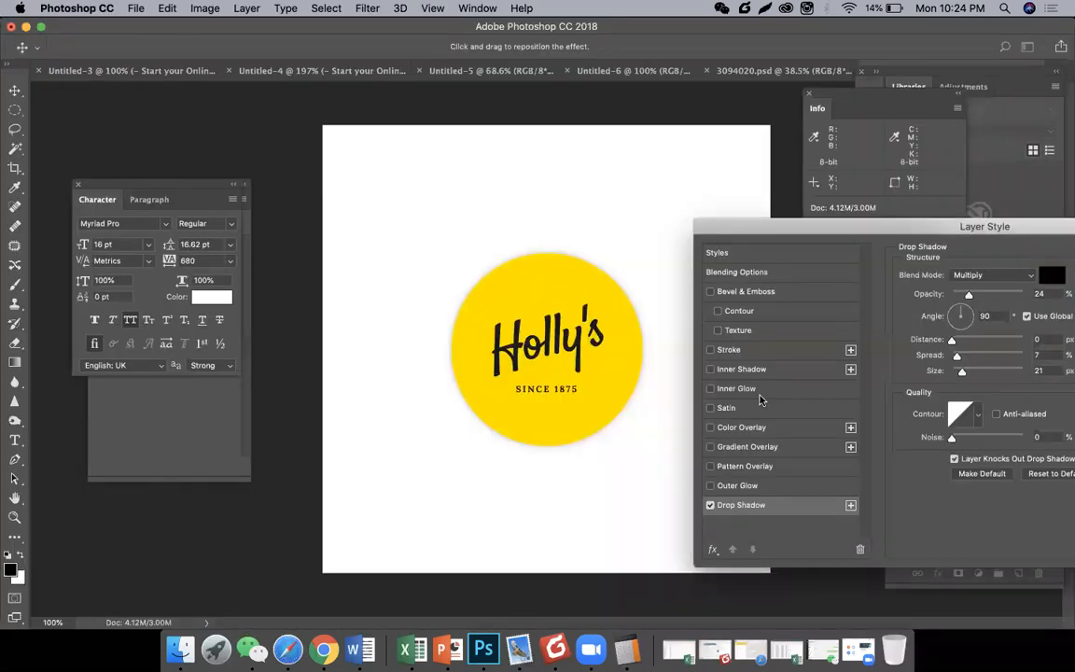
Turn off the Drop Shadow and try a red #bb0000 Color Overlay on the logo.
{"action": "left_click", "coordinate": [709, 505]}
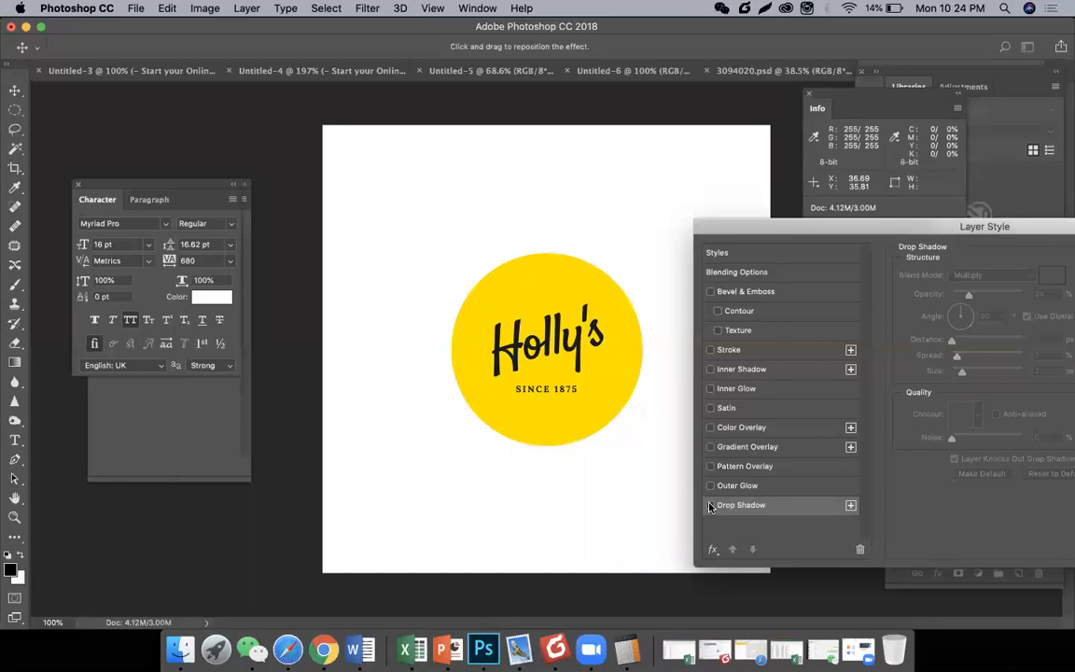
{"action": "left_click", "coordinate": [710, 429]}
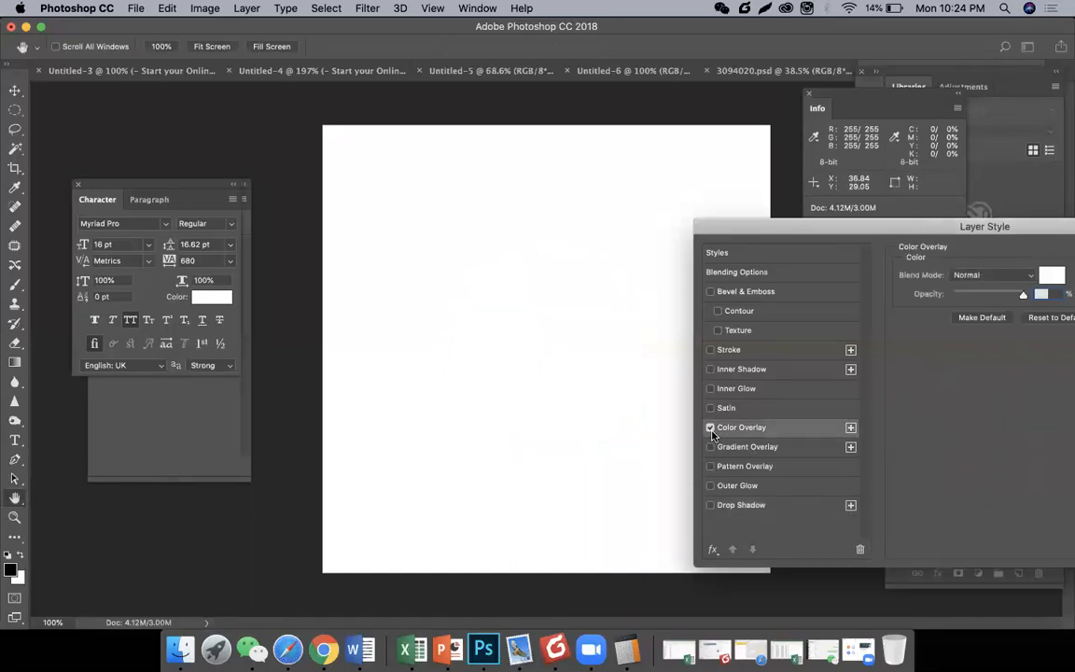
{"action": "left_click", "coordinate": [1052, 275]}
{"action": "left_click", "coordinate": [614, 182]}
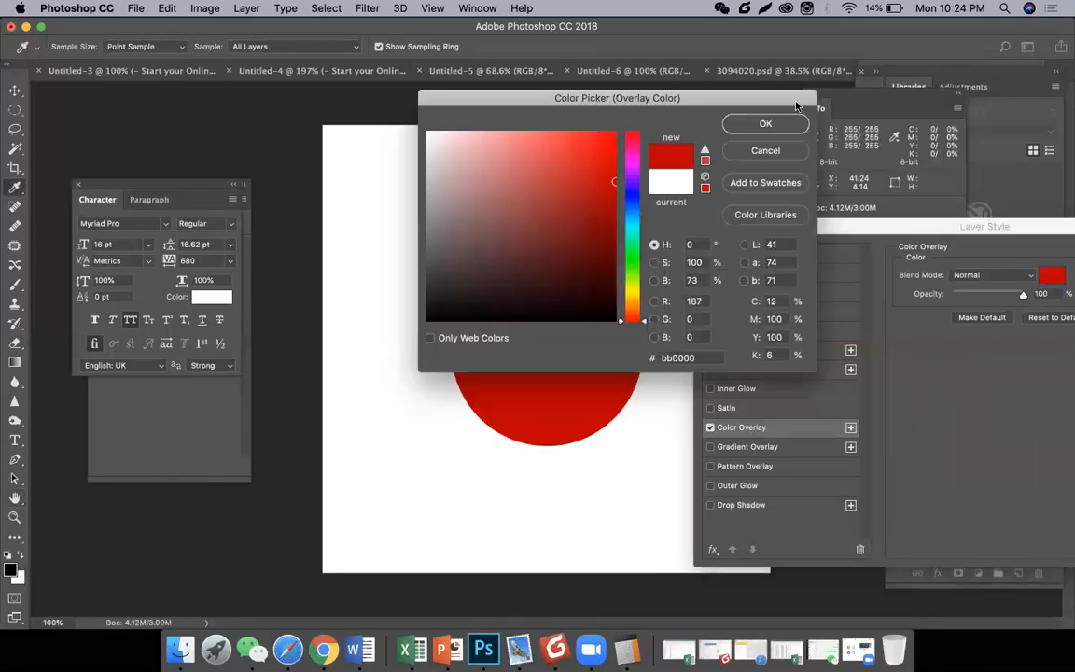
{"action": "left_click", "coordinate": [777, 126]}
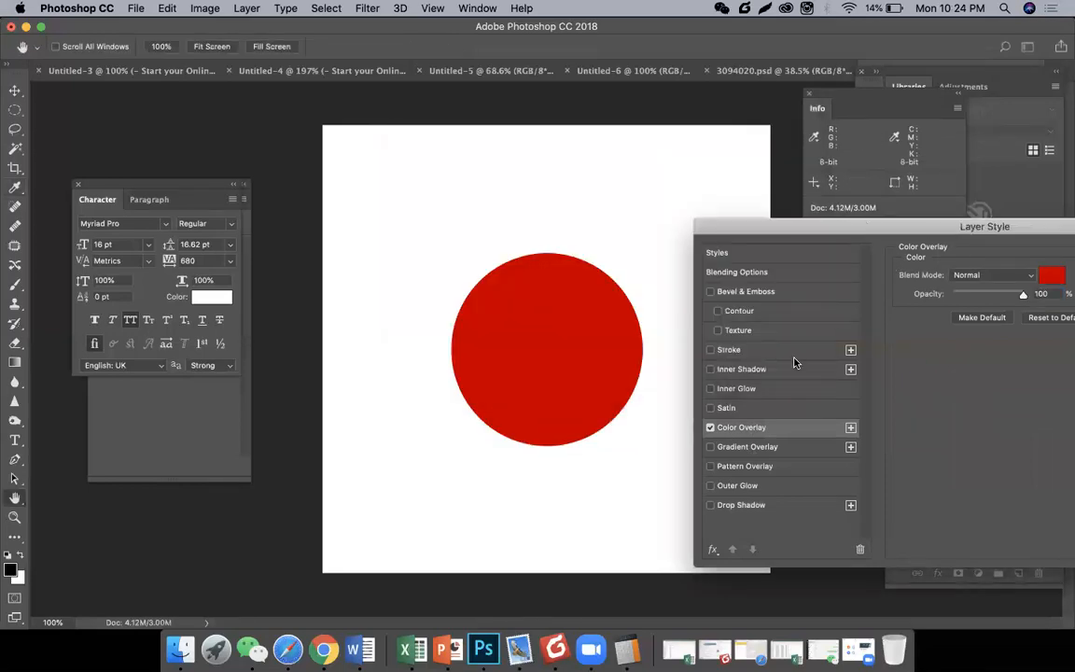
{"action": "left_click", "coordinate": [710, 426]}
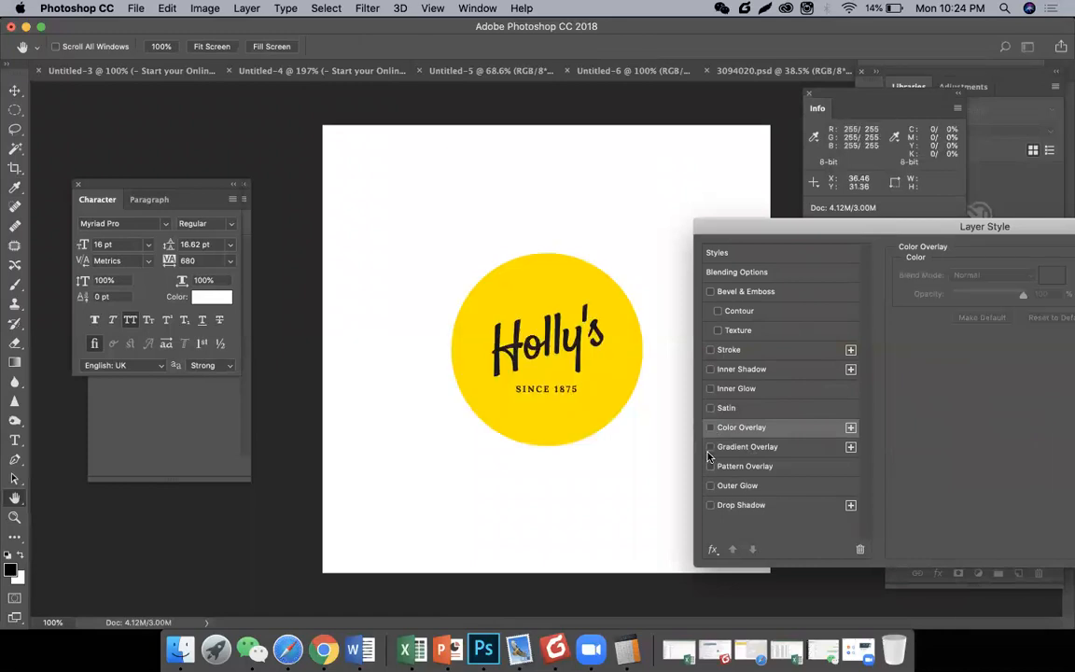
Try a Gradient Overlay on the logo, turn it off again and close the layer style settings.
{"action": "left_click", "coordinate": [711, 448]}
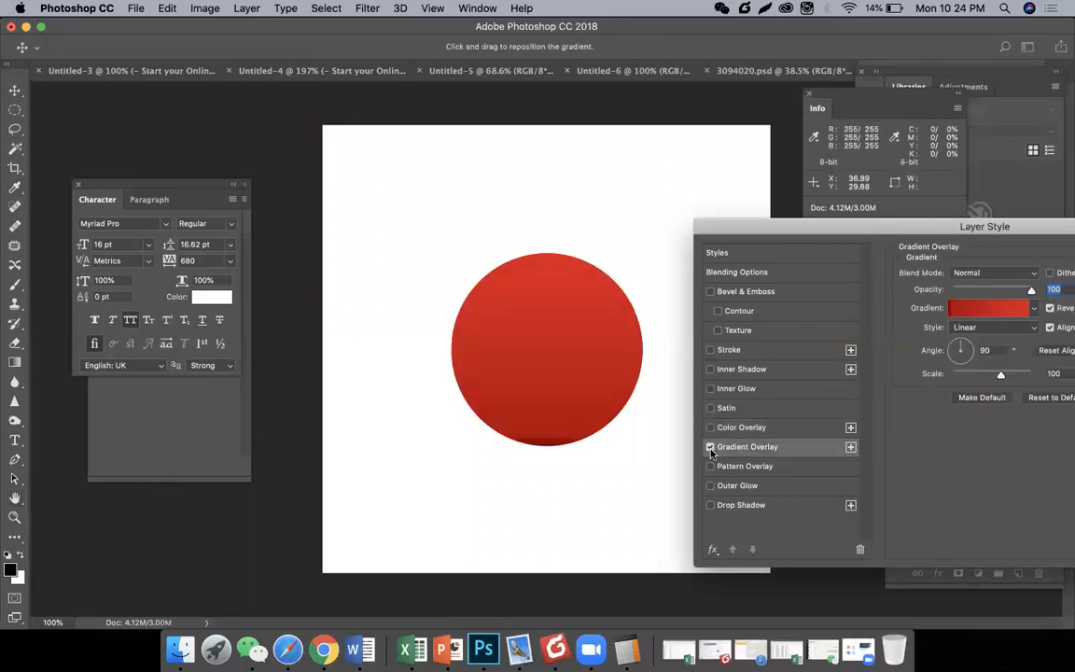
{"action": "left_click", "coordinate": [711, 448]}
{"action": "key", "text": "Return"}
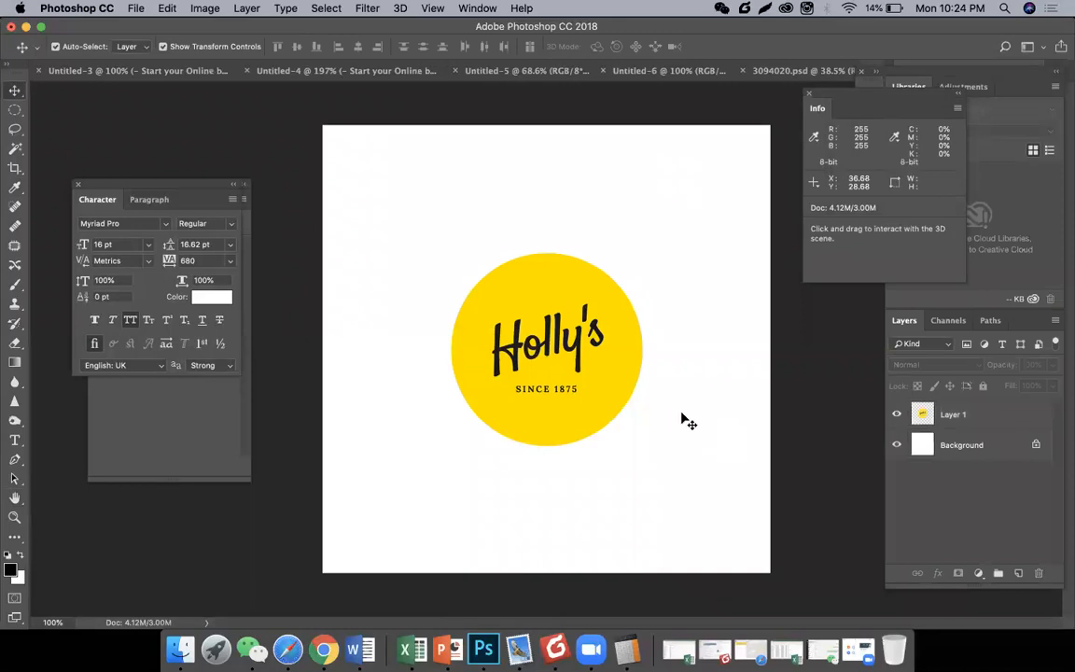
Shift the logo down and to the right on the canvas and hide Layer 1.
{"action": "mouse_move", "coordinate": [530, 305]}
{"action": "left_mouse_down"}
{"action": "mouse_move", "coordinate": [576, 359]}
{"action": "mouse_move", "coordinate": [583, 396]}
{"action": "left_mouse_up"}
{"action": "left_click", "coordinate": [897, 415]}
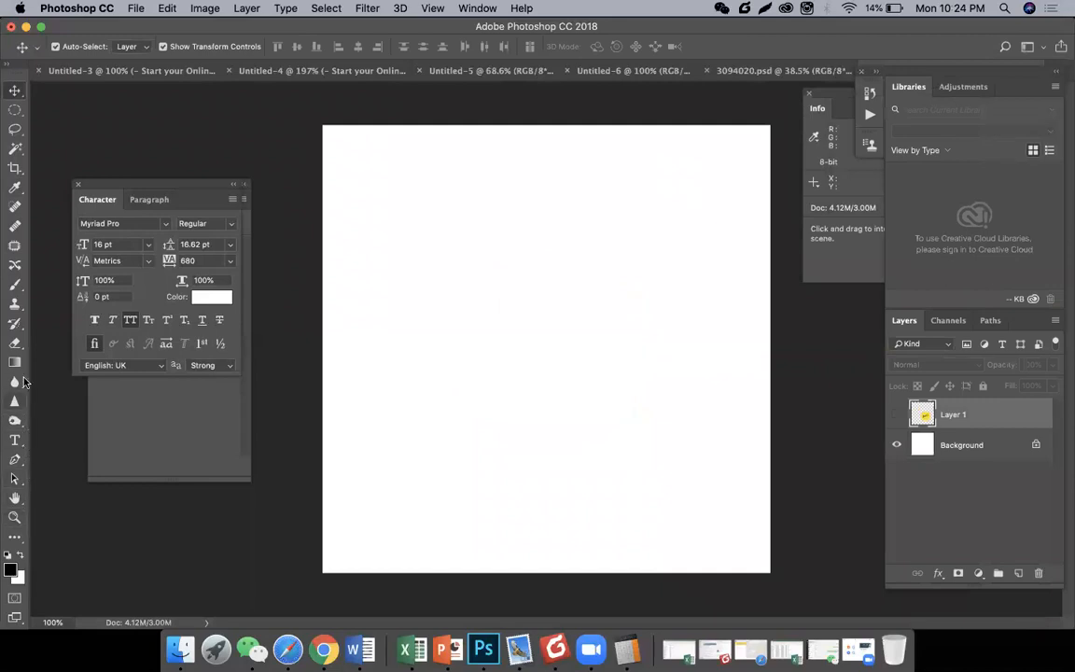
Draw a wide, flat black ellipse and move it to the lower middle of the canvas.
{"action": "key", "text": "u"}
{"action": "left_click_drag", "start_coordinate": [430, 221], "coordinate": [682, 303]}
{"action": "key", "text": "v"}
{"action": "left_click_drag", "start_coordinate": [580, 280], "coordinate": [554, 474]}
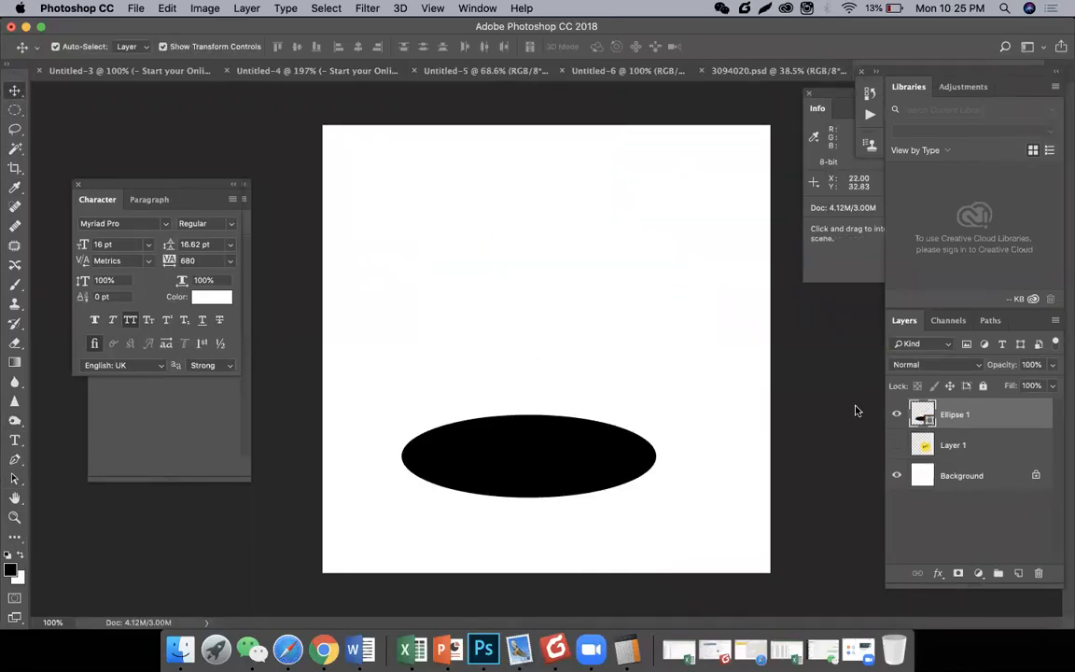
Open the layer style settings of Ellipse 1, add a Gradient Overlay and move the dialog clear of the ellipse.
{"action": "right_click", "coordinate": [979, 414]}
{"action": "left_click", "coordinate": [827, 18]}
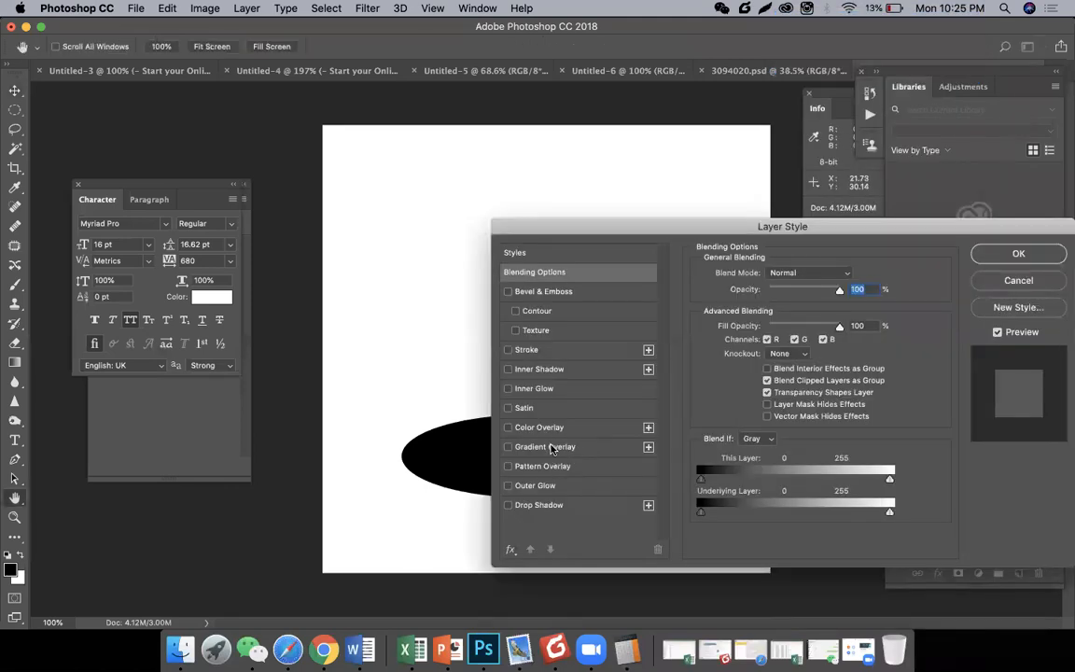
{"action": "left_click_drag", "start_coordinate": [684, 231], "coordinate": [514, 34]}
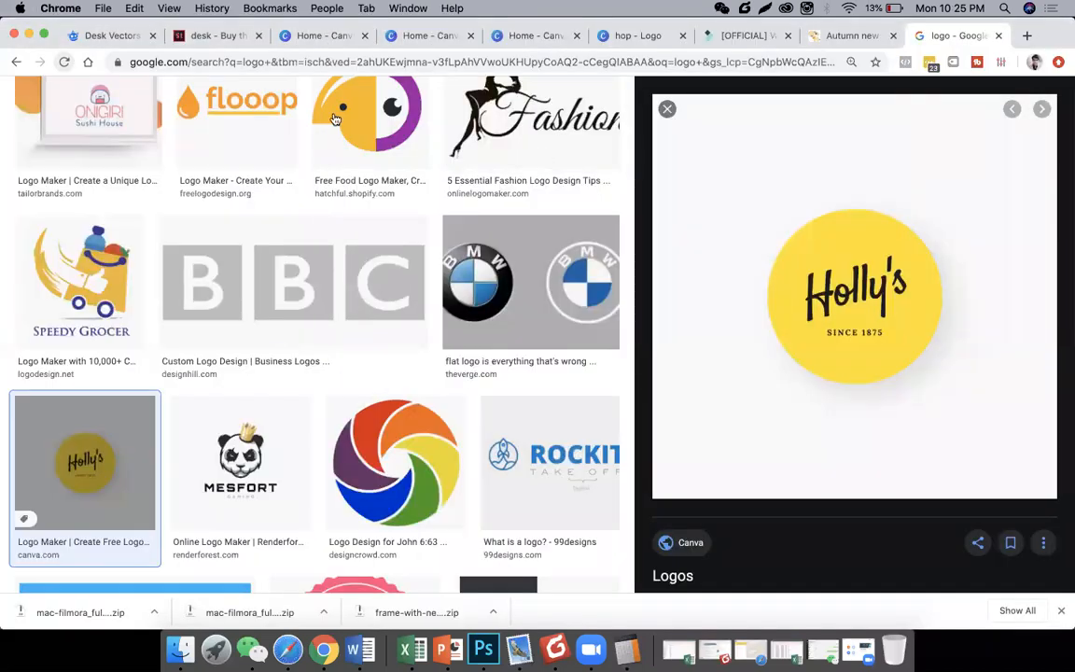
Switch to Chrome and search Google Images for "gradients".
{"action": "scroll", "coordinate": [288, 101], "scroll_direction": "up", "scroll_amount": 10}
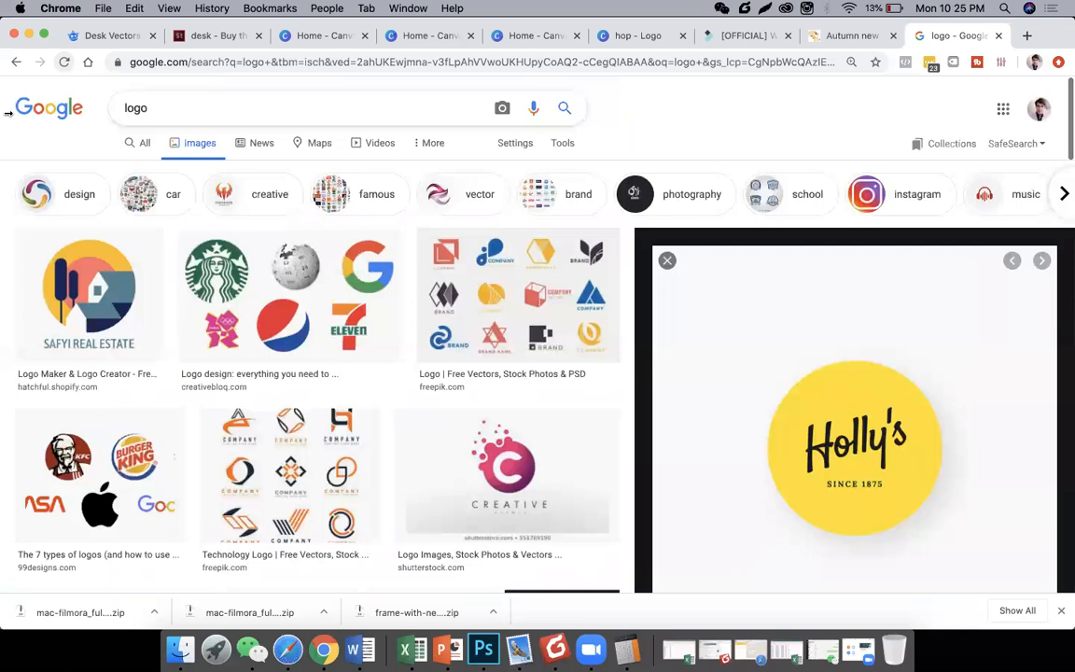
{"action": "left_click_drag", "start_coordinate": [160, 109], "coordinate": [7, 113]}
{"action": "type", "text": "gra"}
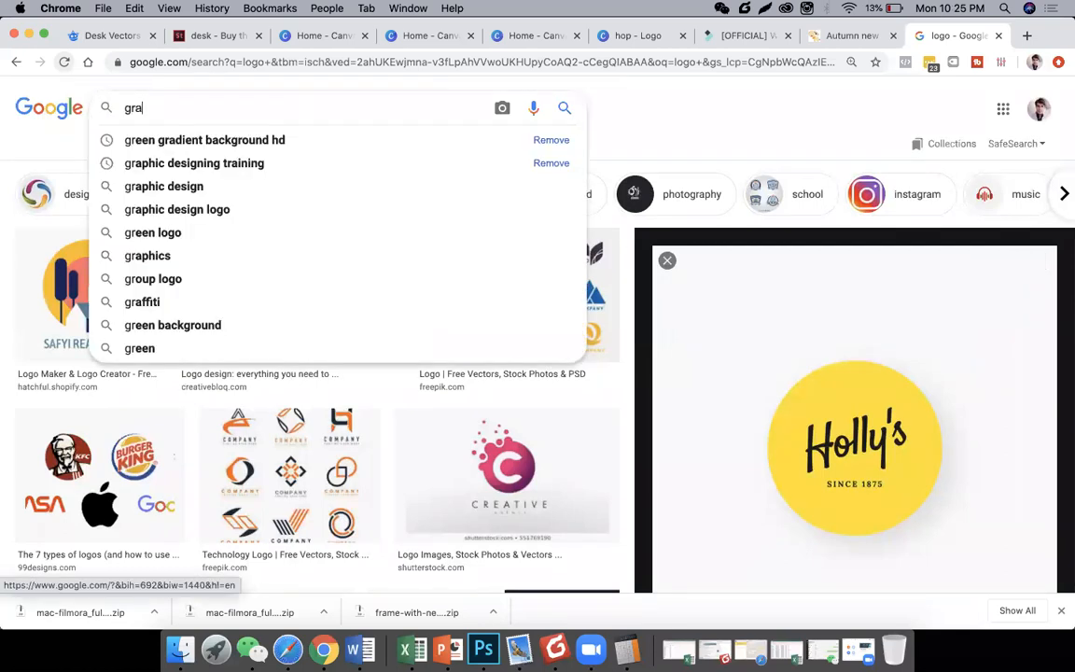
{"action": "type", "text": "dients"}
{"action": "key", "text": "Return"}
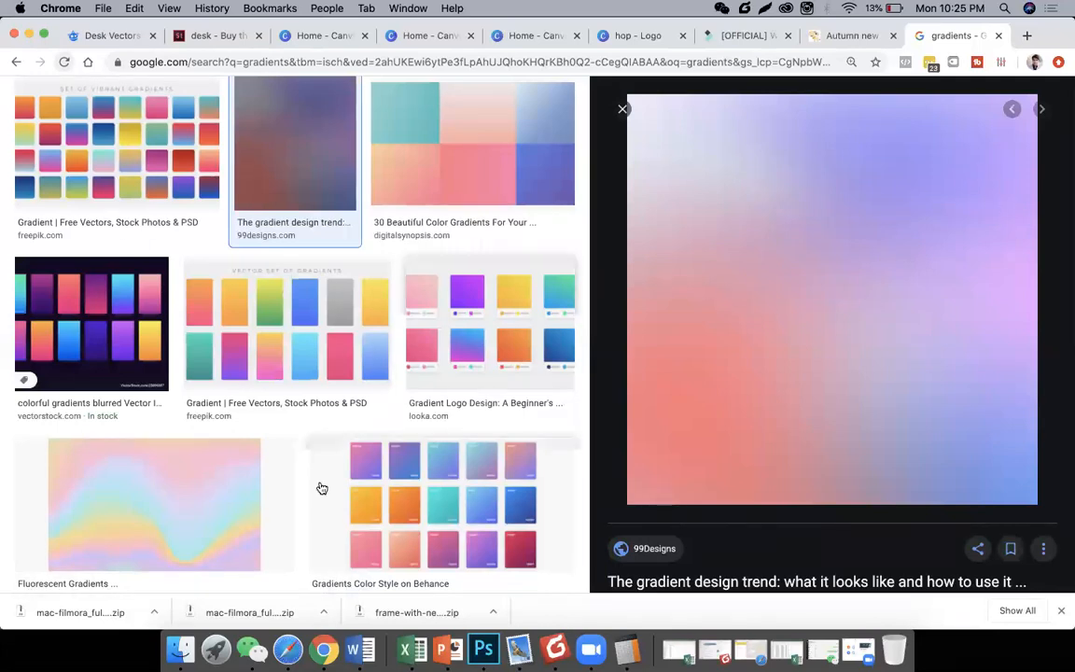
Browse the gradient images and preview the fluorescent wave, yellow-to-pink and teal-to-purple examples.
{"action": "left_click", "coordinate": [154, 504]}
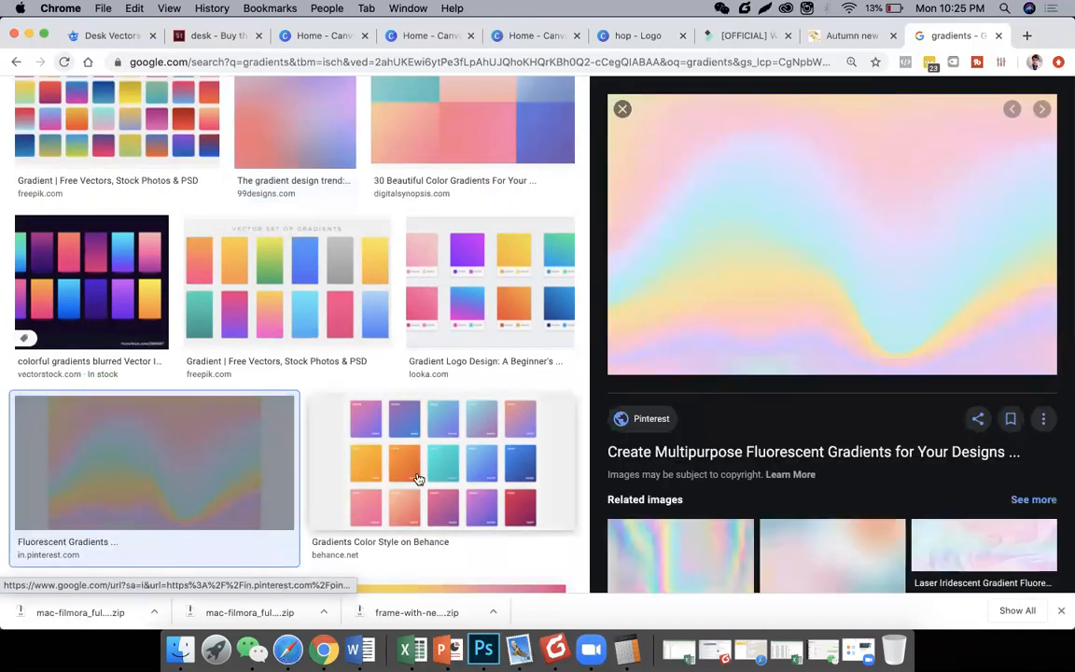
{"action": "scroll", "coordinate": [419, 480], "scroll_direction": "down", "scroll_amount": 3}
{"action": "scroll", "coordinate": [419, 479], "scroll_direction": "down", "scroll_amount": 3}
{"action": "scroll", "coordinate": [429, 373], "scroll_direction": "up", "scroll_amount": 2}
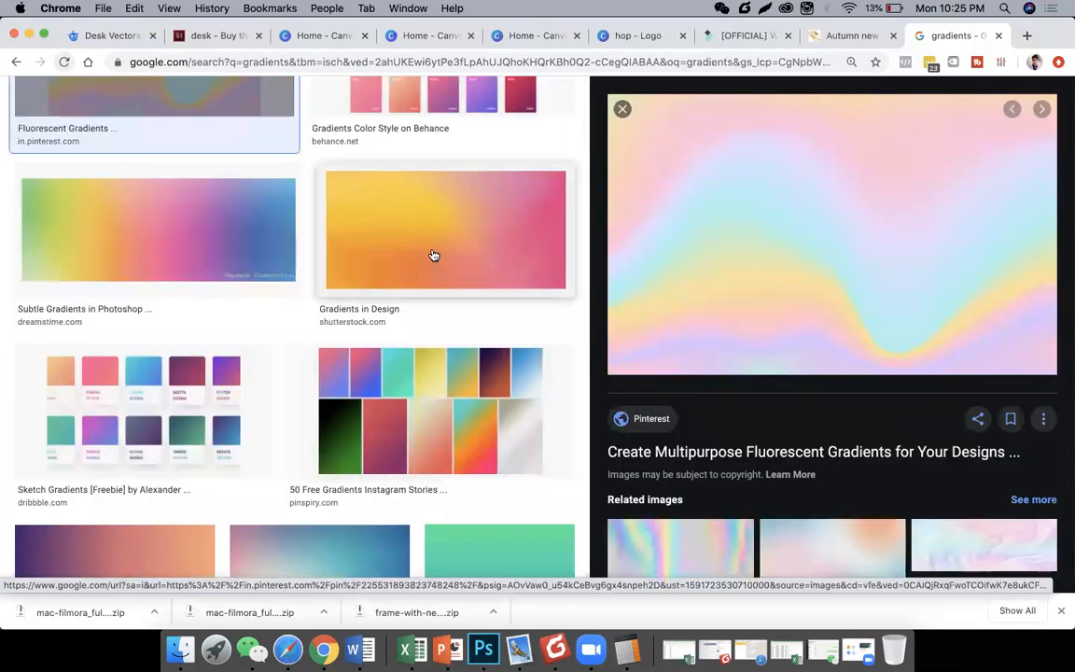
{"action": "left_click", "coordinate": [434, 254]}
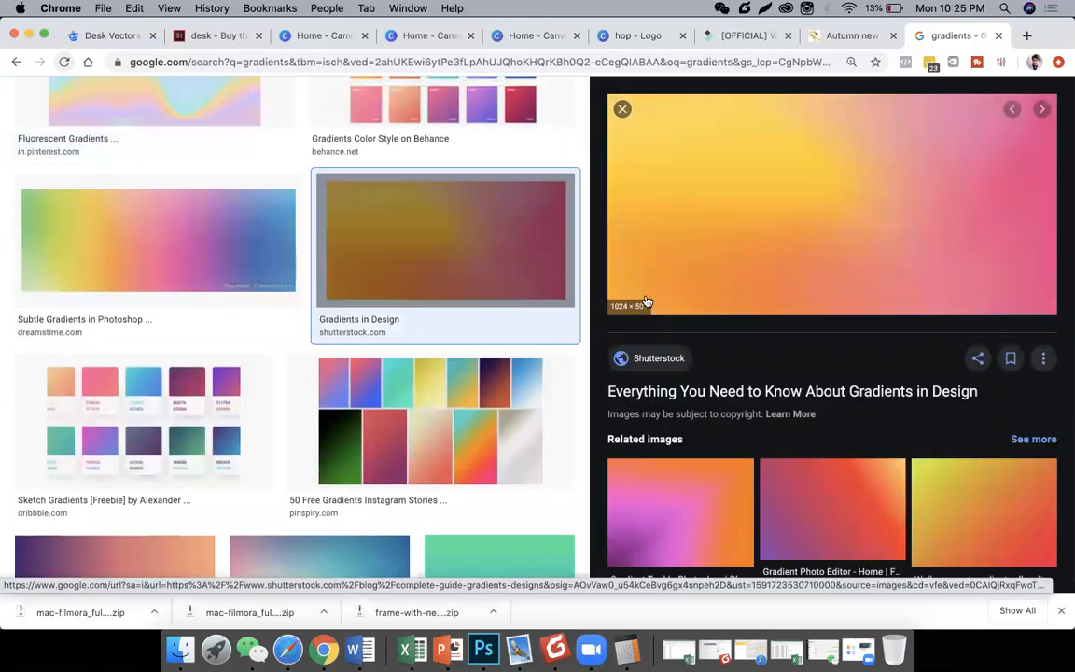
{"action": "scroll", "coordinate": [444, 428], "scroll_direction": "down", "scroll_amount": 3}
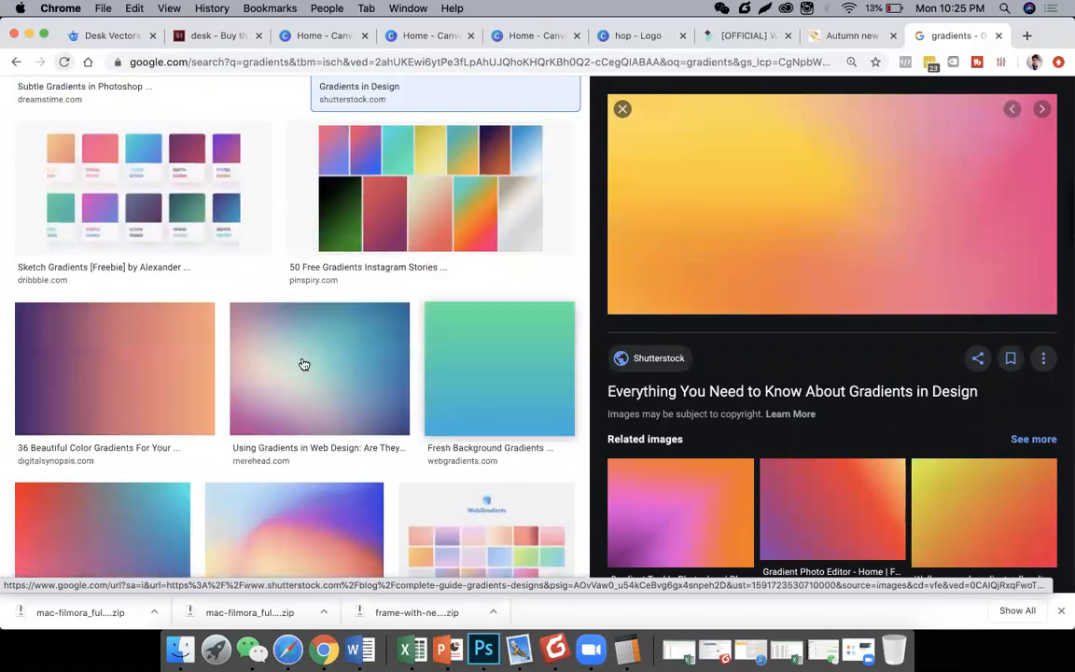
{"action": "left_click", "coordinate": [303, 364]}
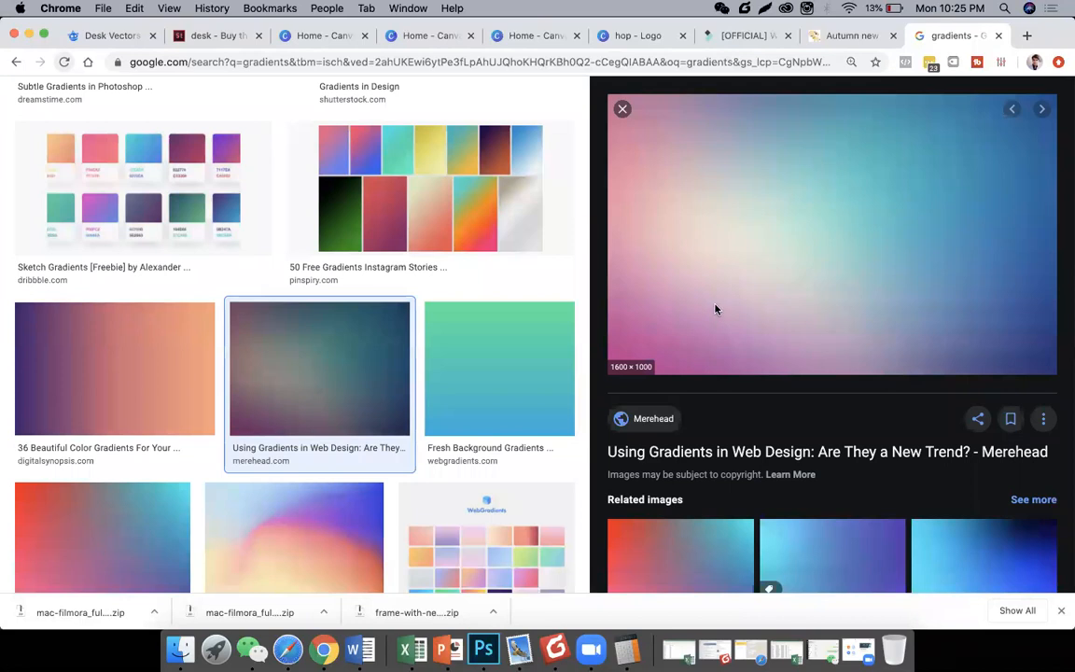
Return to Photoshop, open the overlay's gradient for editing and shrink and move the editor window so the ellipse stays in view.
{"action": "key", "text": "super+Tab"}
{"action": "key", "text": "super+Tab"}
{"action": "key", "text": "super+Tab"}
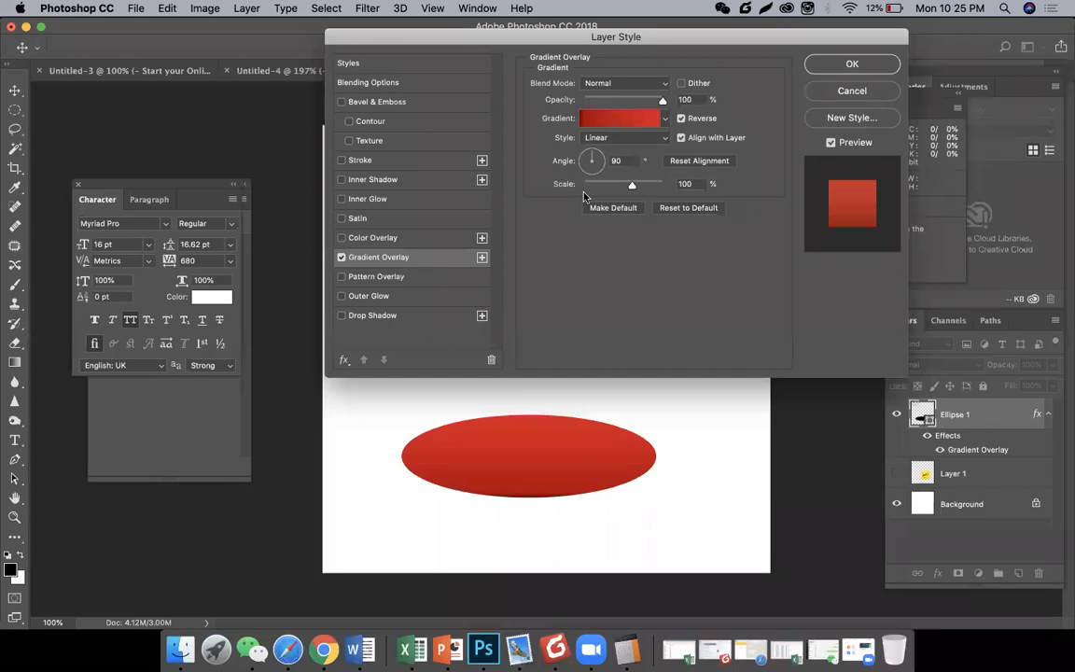
{"action": "double_click", "coordinate": [618, 123]}
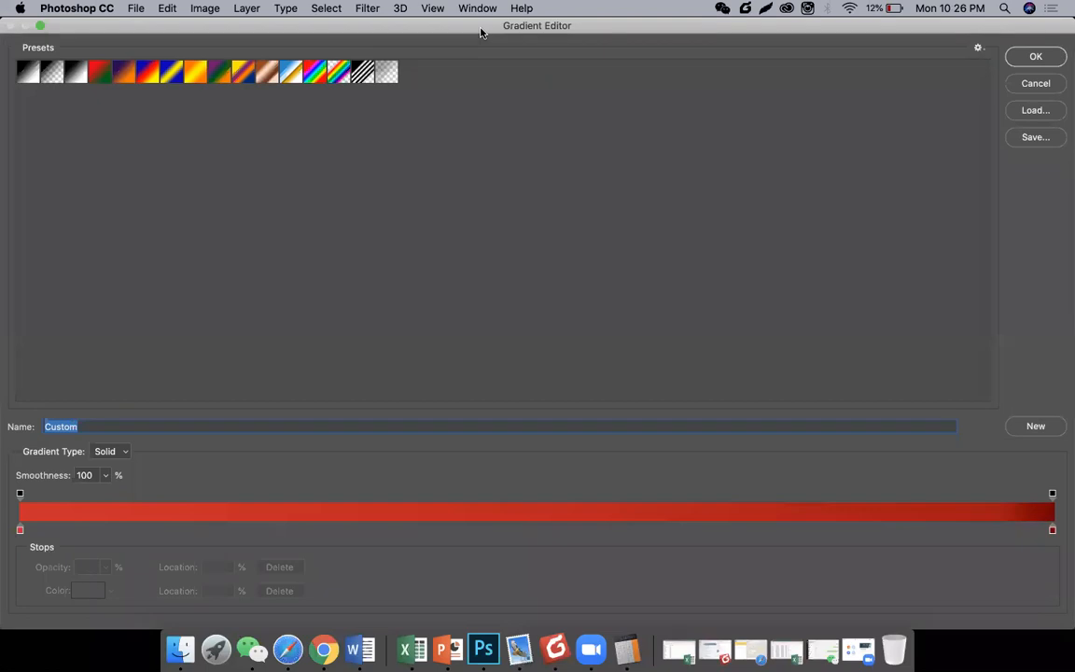
{"action": "double_click", "coordinate": [481, 30]}
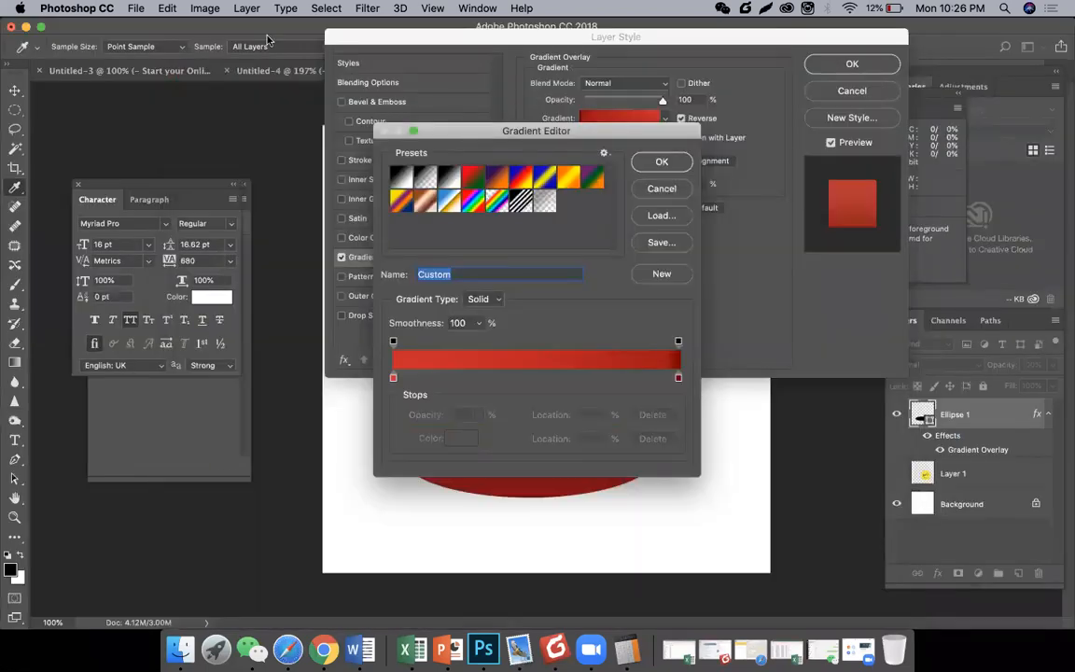
{"action": "left_click_drag", "start_coordinate": [476, 131], "coordinate": [224, 30]}
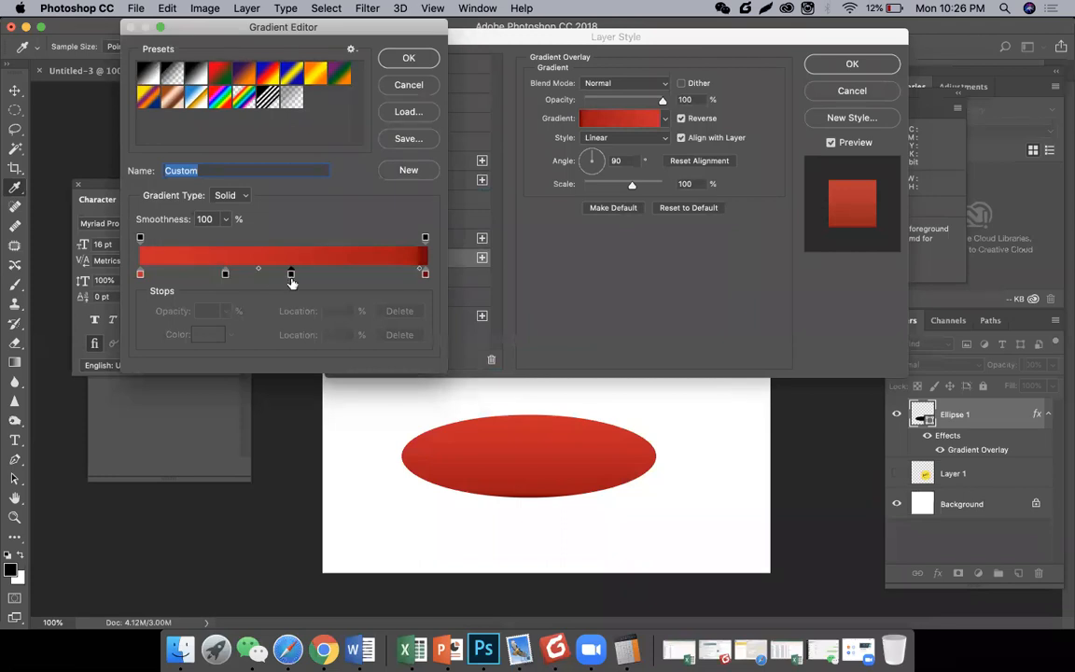
Make the gradient's middle colour stops at 30% and 53% white (#ffffff).
{"action": "double_click", "coordinate": [291, 275]}
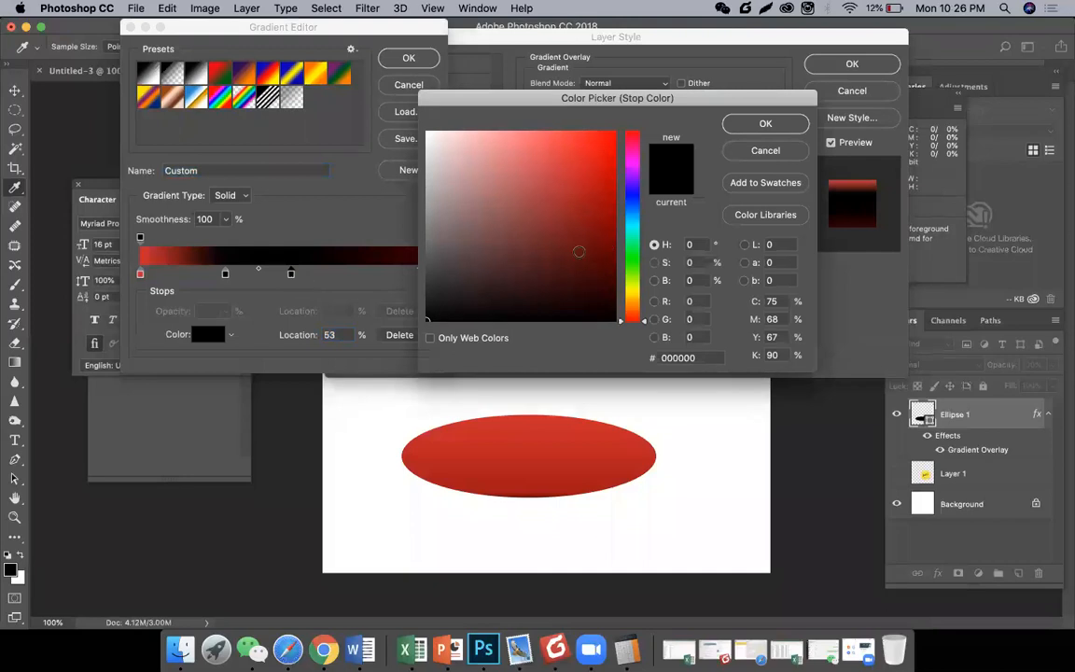
{"action": "left_click_drag", "start_coordinate": [521, 227], "coordinate": [426, 107]}
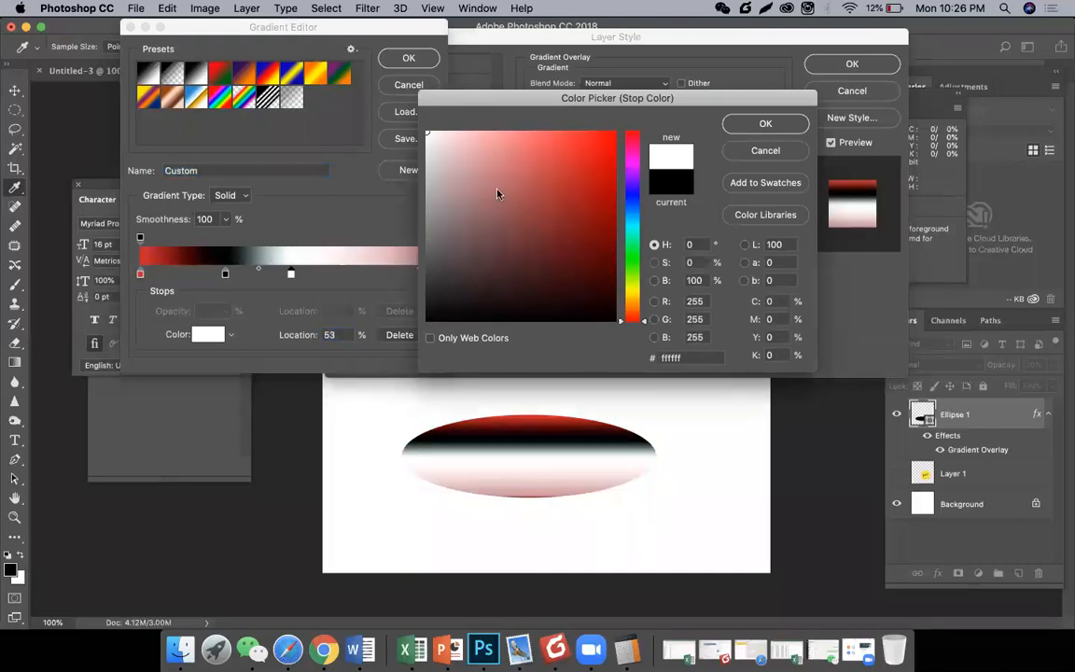
{"action": "key", "text": "Return"}
{"action": "double_click", "coordinate": [225, 274]}
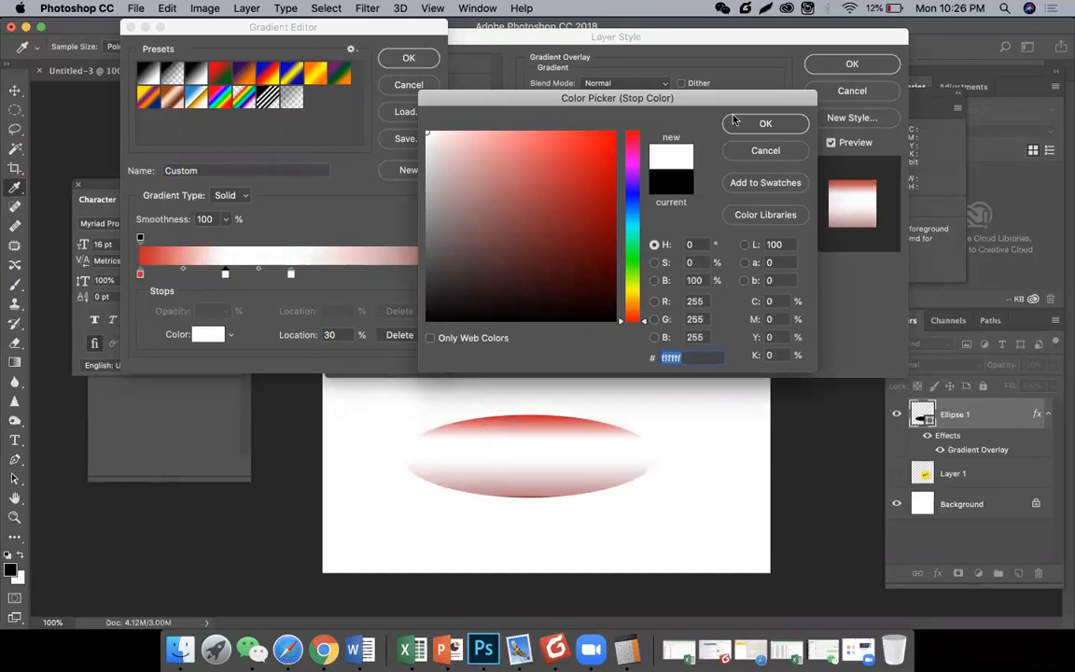
{"action": "key", "text": "Return"}
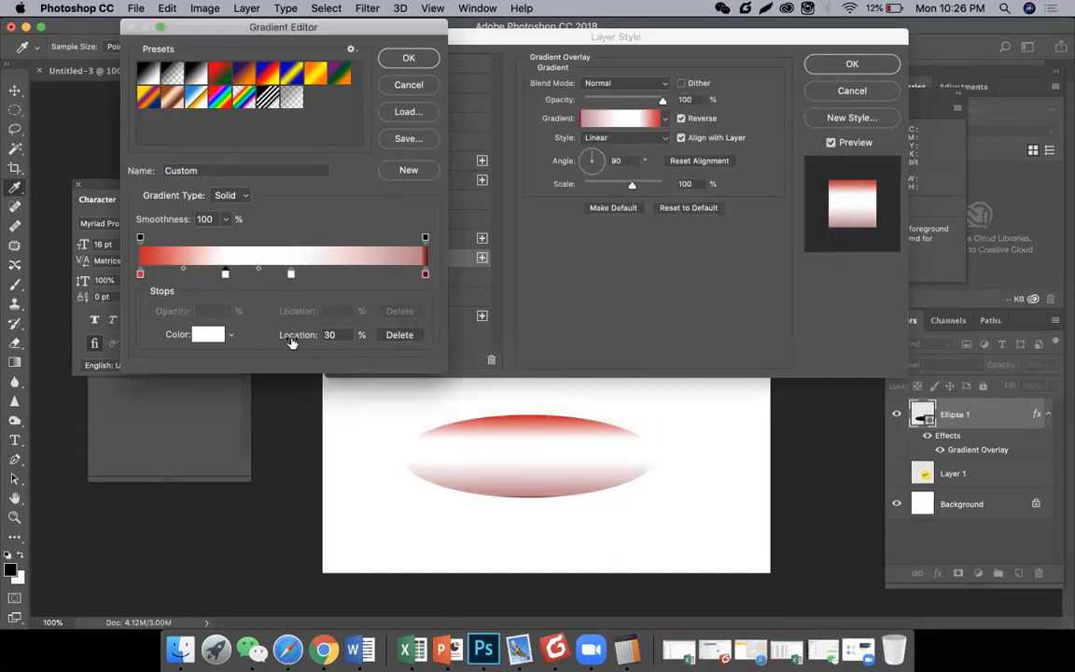
Shift the white stops towards the dark end, placing the last one at 78%, and remove the dark red end stop.
{"action": "left_click", "coordinate": [290, 273]}
{"action": "left_click_drag", "start_coordinate": [289, 315], "coordinate": [298, 338]}
{"action": "left_click_drag", "start_coordinate": [224, 276], "coordinate": [271, 275]}
{"action": "left_click_drag", "start_coordinate": [362, 273], "coordinate": [419, 277]}
{"action": "left_click_drag", "start_coordinate": [272, 278], "coordinate": [186, 276]}
{"action": "mouse_move", "coordinate": [292, 280]}
{"action": "left_mouse_down"}
{"action": "mouse_move", "coordinate": [422, 285]}
{"action": "mouse_move", "coordinate": [308, 280]}
{"action": "left_mouse_up"}
{"action": "left_click", "coordinate": [365, 274]}
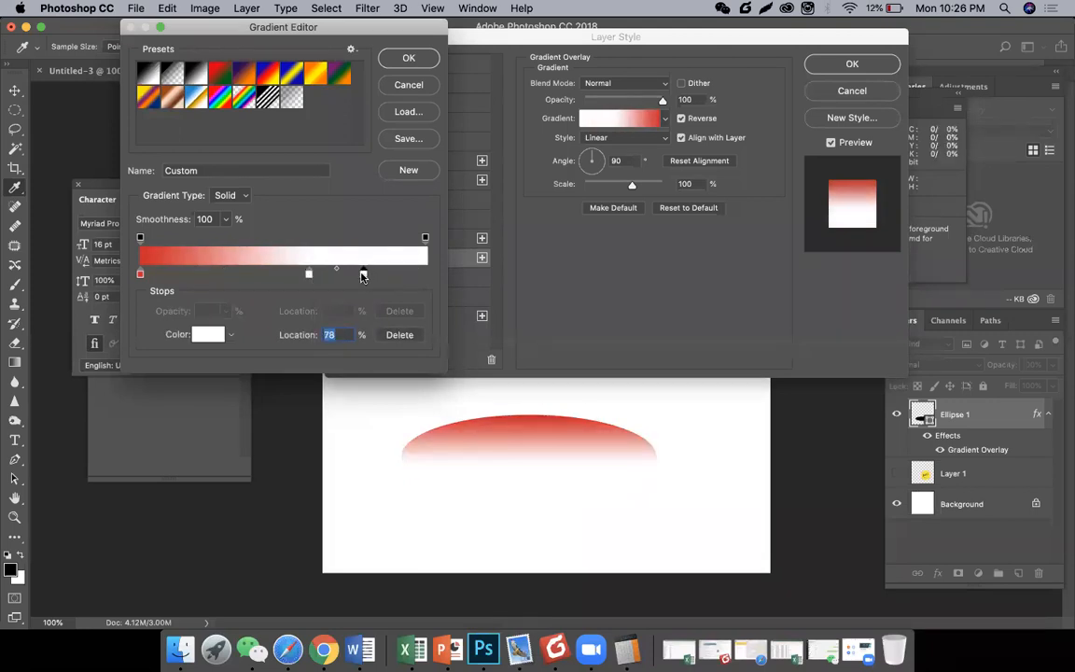
Recolour the gradient stop at 78% to bright red #de0b0b.
{"action": "double_click", "coordinate": [363, 274]}
{"action": "left_click_drag", "start_coordinate": [585, 215], "coordinate": [600, 185]}
{"action": "left_click", "coordinate": [607, 166]}
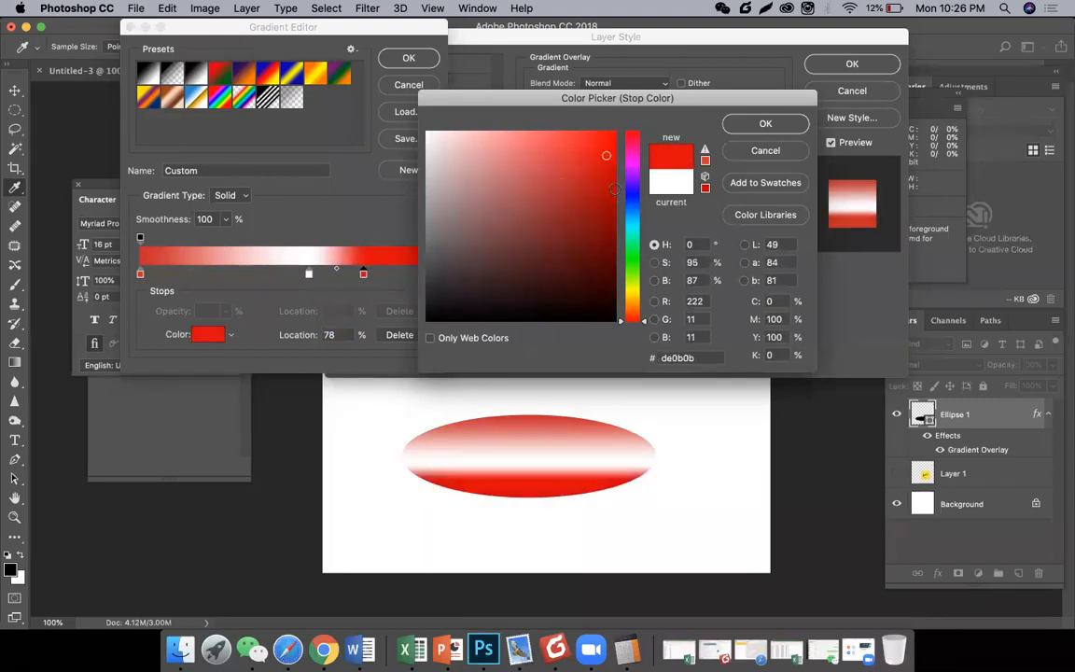
{"action": "left_click", "coordinate": [765, 124]}
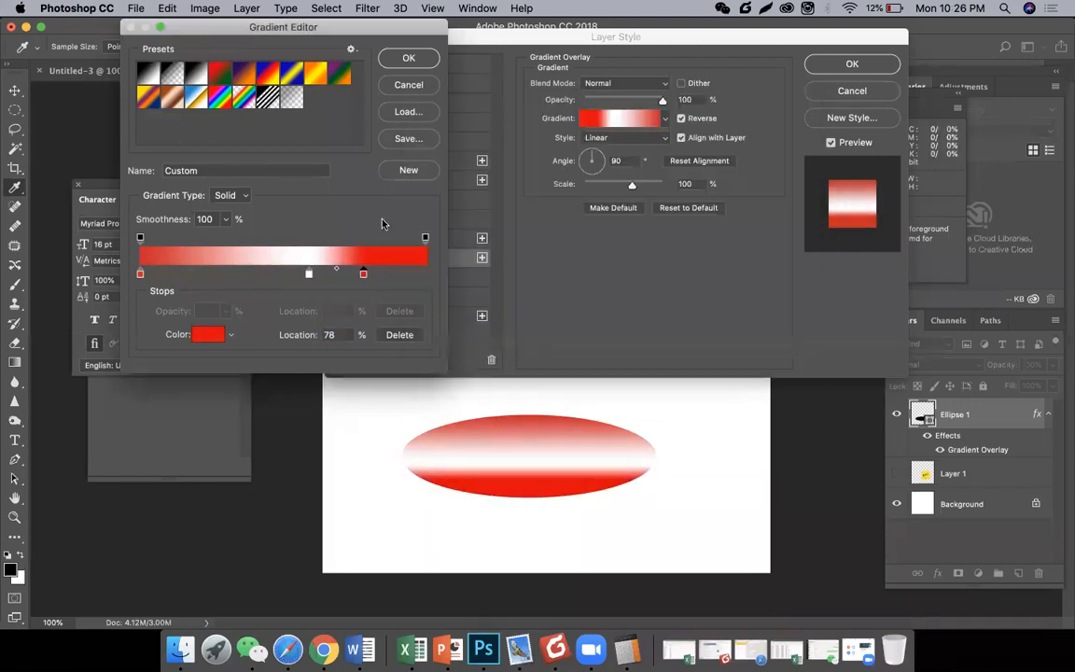
Move the white stop to 52% and narrow the white band by adjusting the colour midpoints.
{"action": "left_click", "coordinate": [307, 274]}
{"action": "left_click_drag", "start_coordinate": [305, 275], "coordinate": [241, 274]}
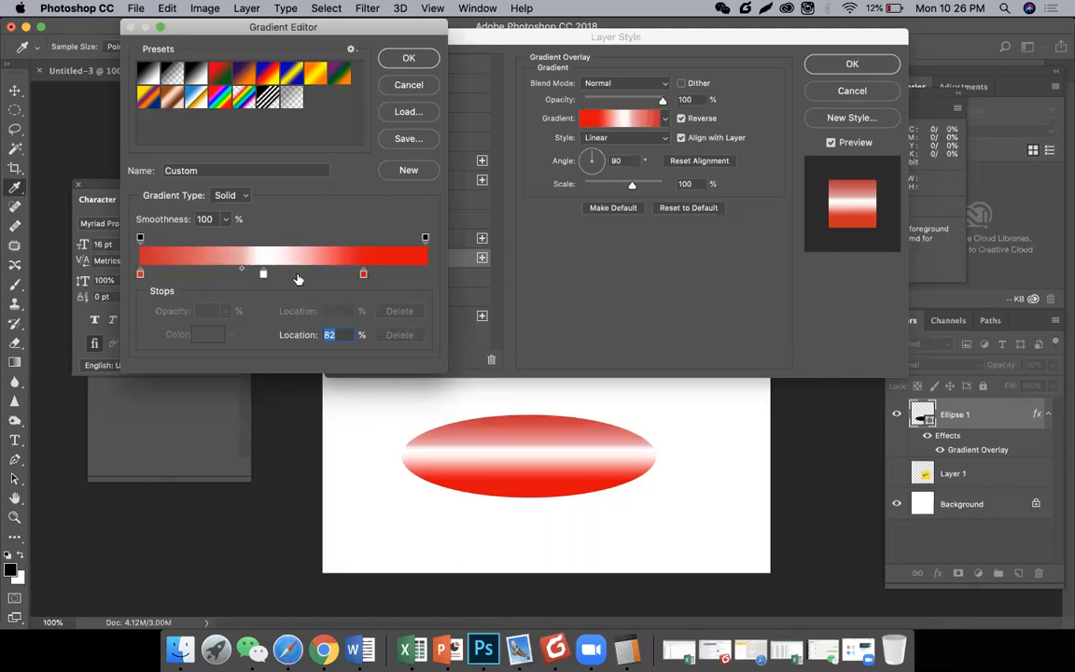
{"action": "left_click", "coordinate": [263, 274]}
{"action": "left_click_drag", "start_coordinate": [311, 271], "coordinate": [289, 276]}
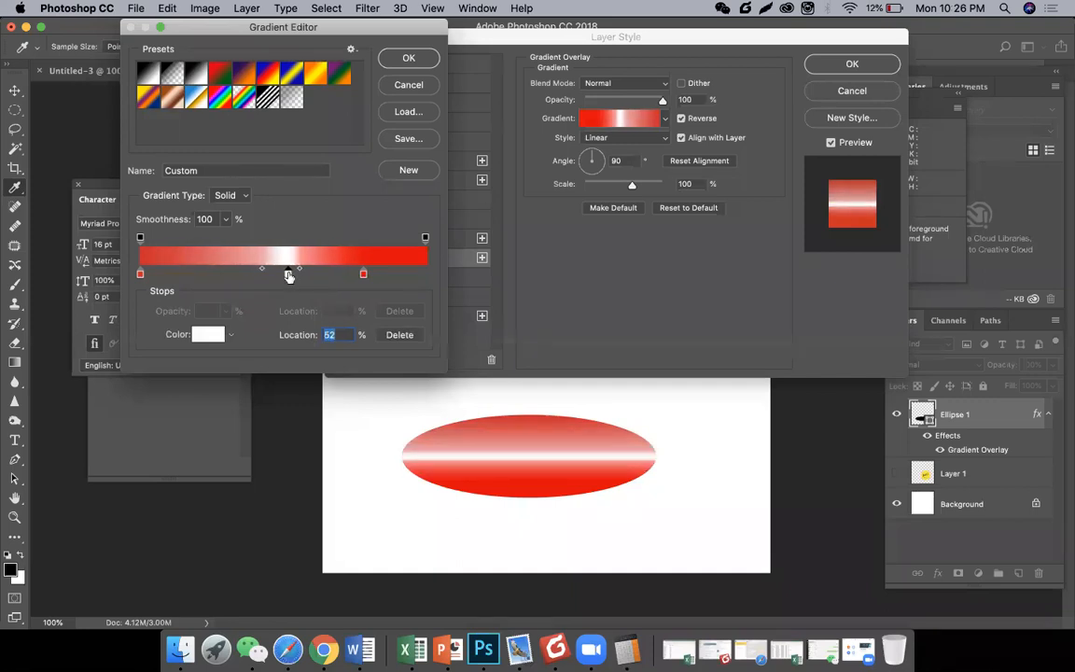
Move the bright red stop to 99% and recolour it dark blue.
{"action": "left_click_drag", "start_coordinate": [363, 274], "coordinate": [424, 277]}
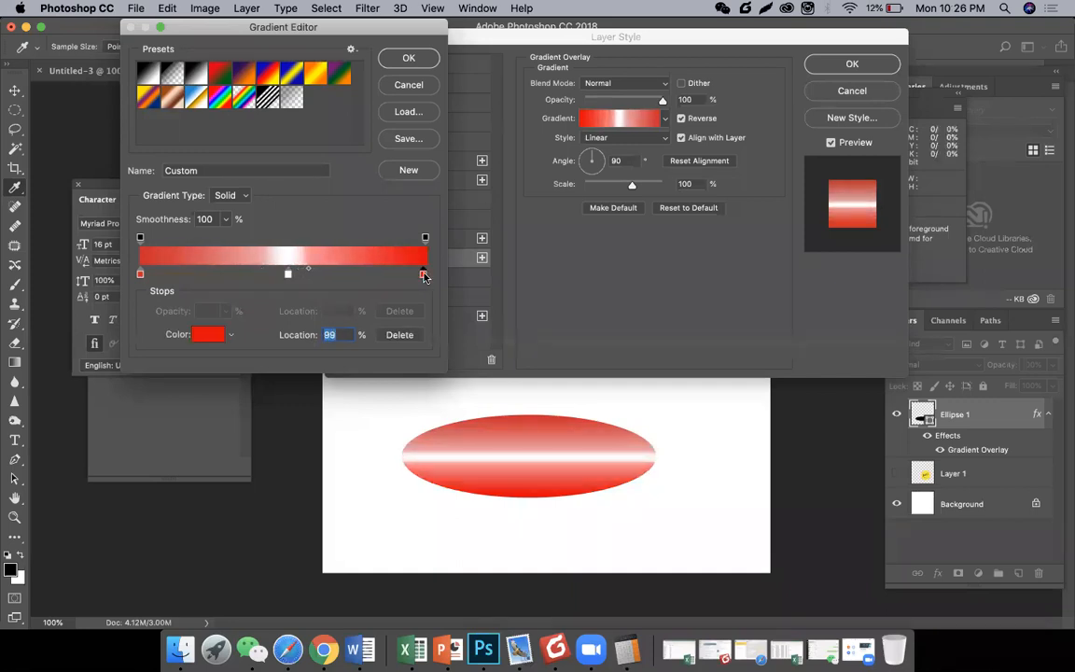
{"action": "double_click", "coordinate": [423, 276]}
{"action": "left_click", "coordinate": [619, 215]}
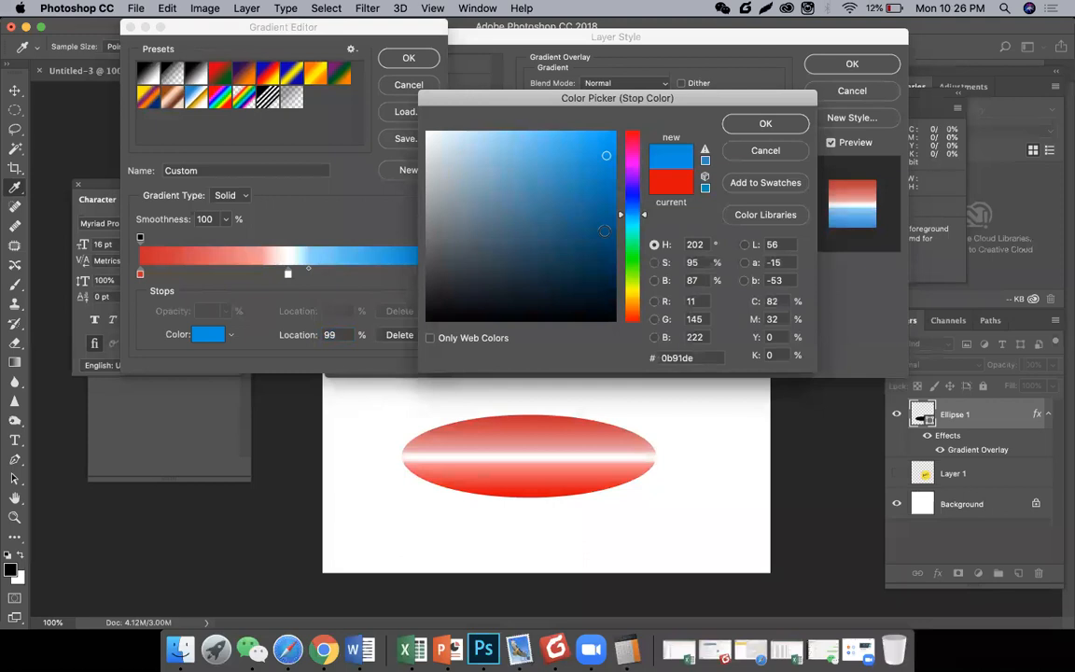
{"action": "left_click", "coordinate": [605, 231]}
{"action": "left_click", "coordinate": [765, 123]}
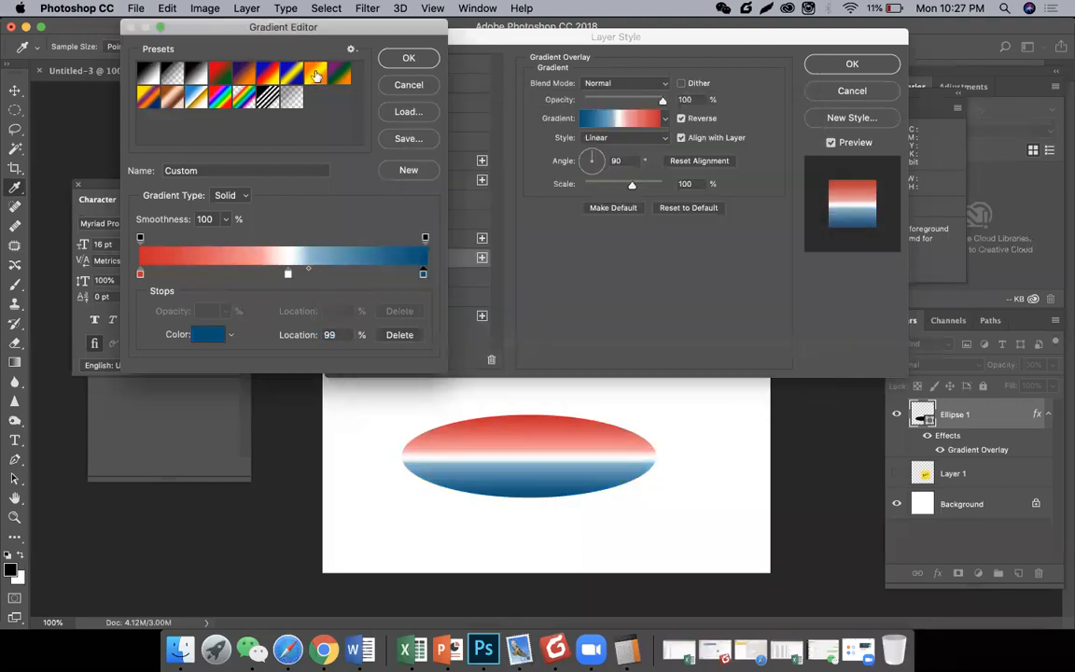
Try several gradient presets on the ellipse, including Neutral Density, and keep the gradient type as Solid.
{"action": "left_click", "coordinate": [267, 73]}
{"action": "left_click", "coordinate": [218, 73]}
{"action": "left_click", "coordinate": [196, 73]}
{"action": "left_click", "coordinate": [172, 73]}
{"action": "left_click", "coordinate": [172, 96]}
{"action": "left_click", "coordinate": [290, 96]}
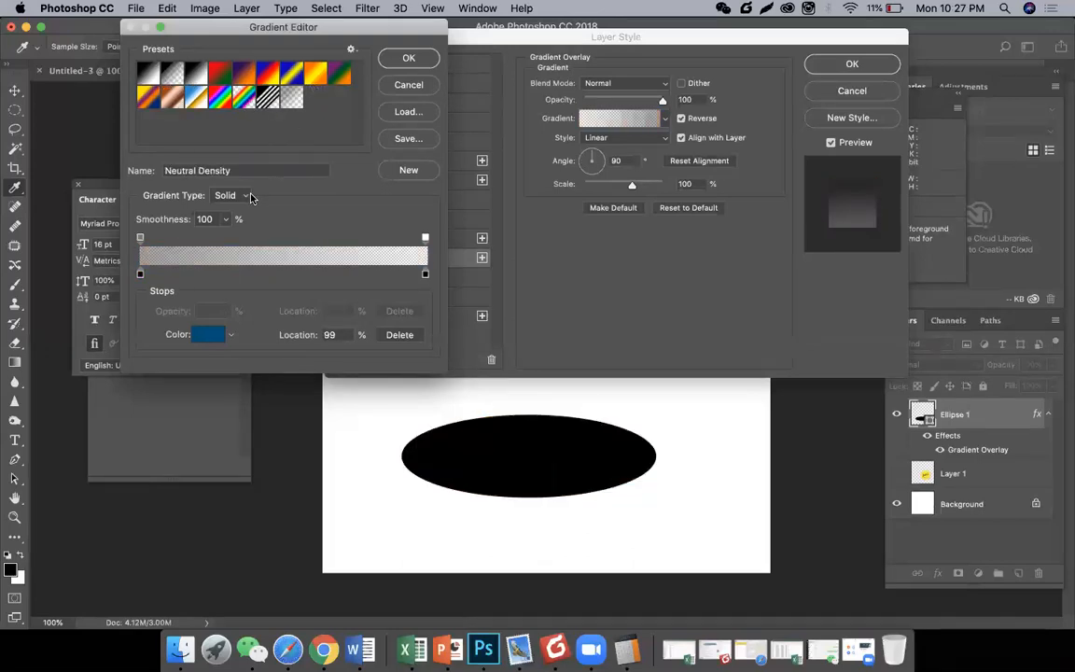
{"action": "left_click", "coordinate": [247, 196]}
{"action": "left_click", "coordinate": [231, 209]}
Try the Transparent Rainbow preset, apply the Red, Green preset instead and rotate the overlay's gradient angle.
{"action": "left_click", "coordinate": [247, 98]}
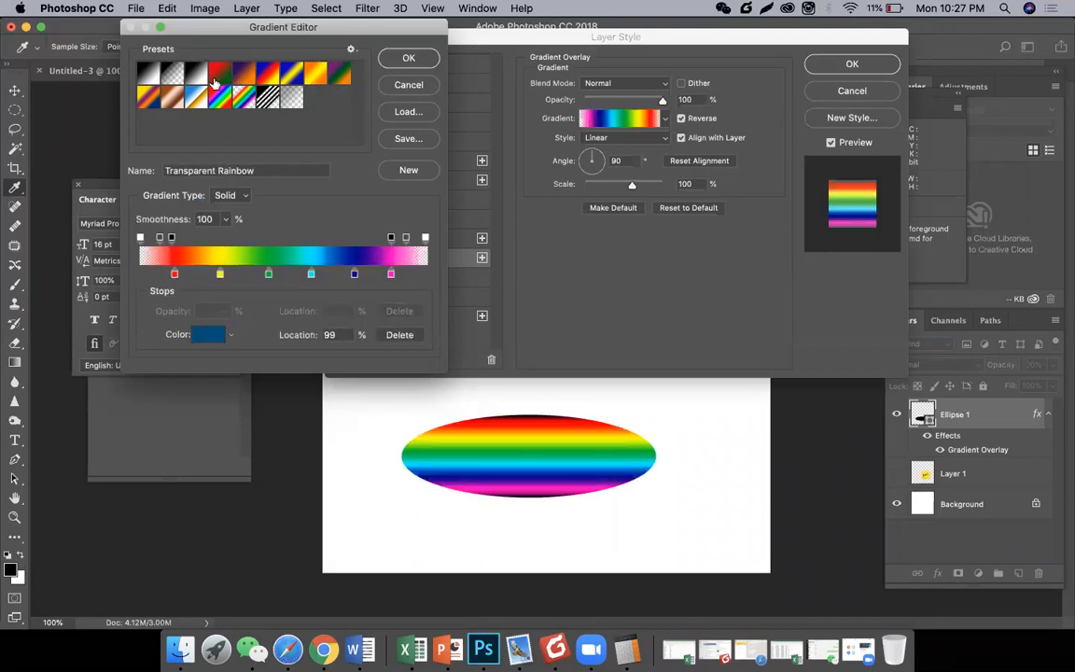
{"action": "left_click", "coordinate": [211, 78]}
{"action": "left_click", "coordinate": [217, 80]}
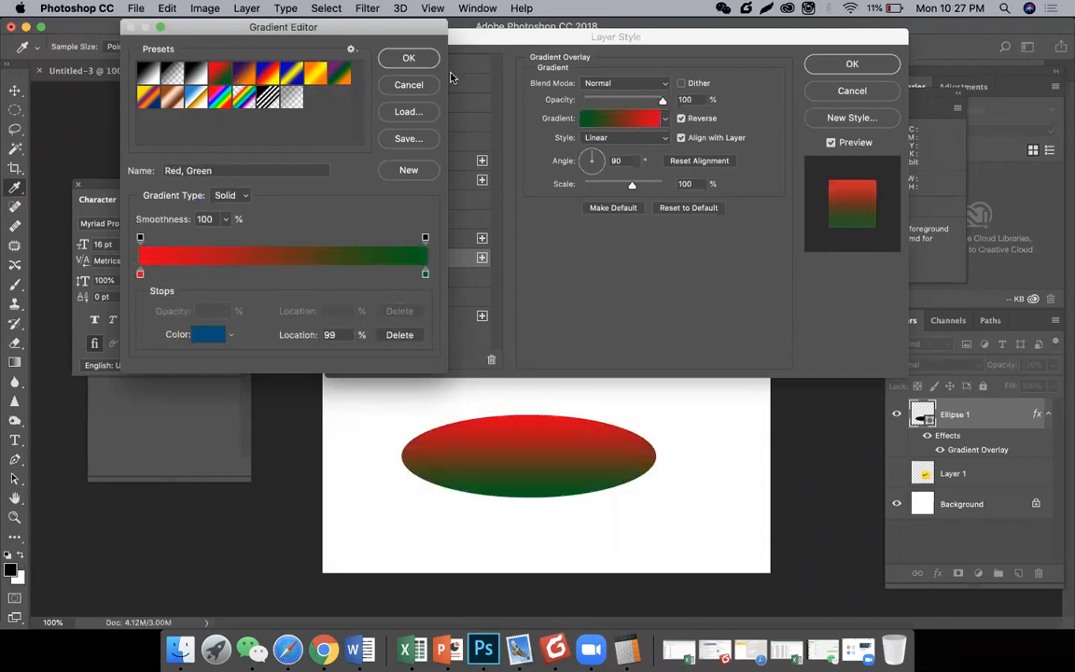
{"action": "left_click", "coordinate": [409, 58]}
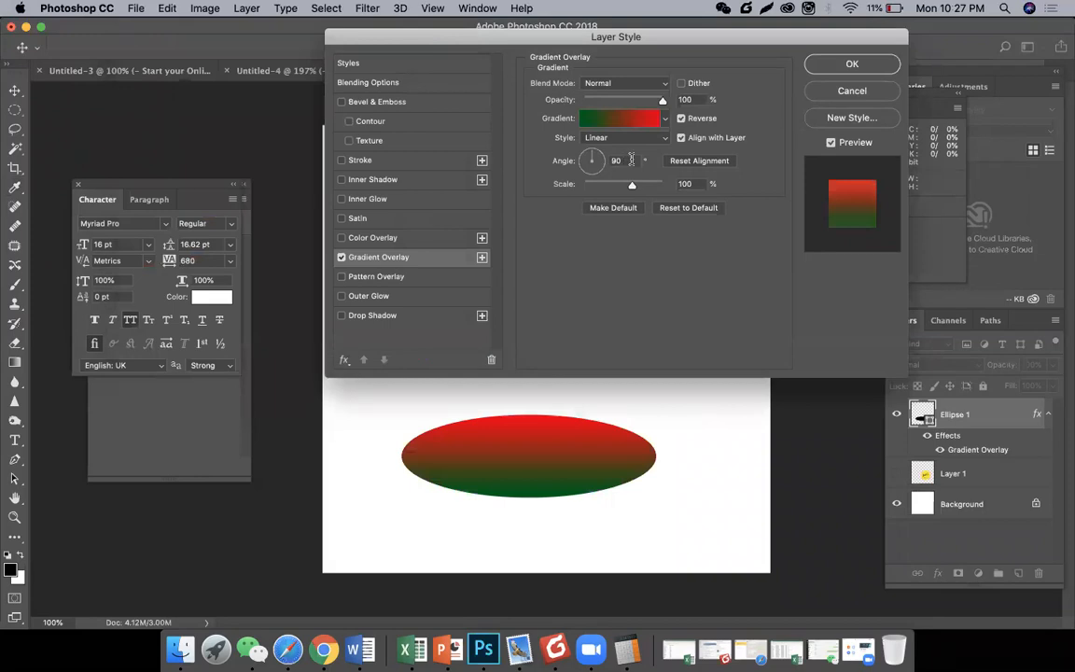
{"action": "left_click_drag", "start_coordinate": [598, 162], "coordinate": [602, 162]}
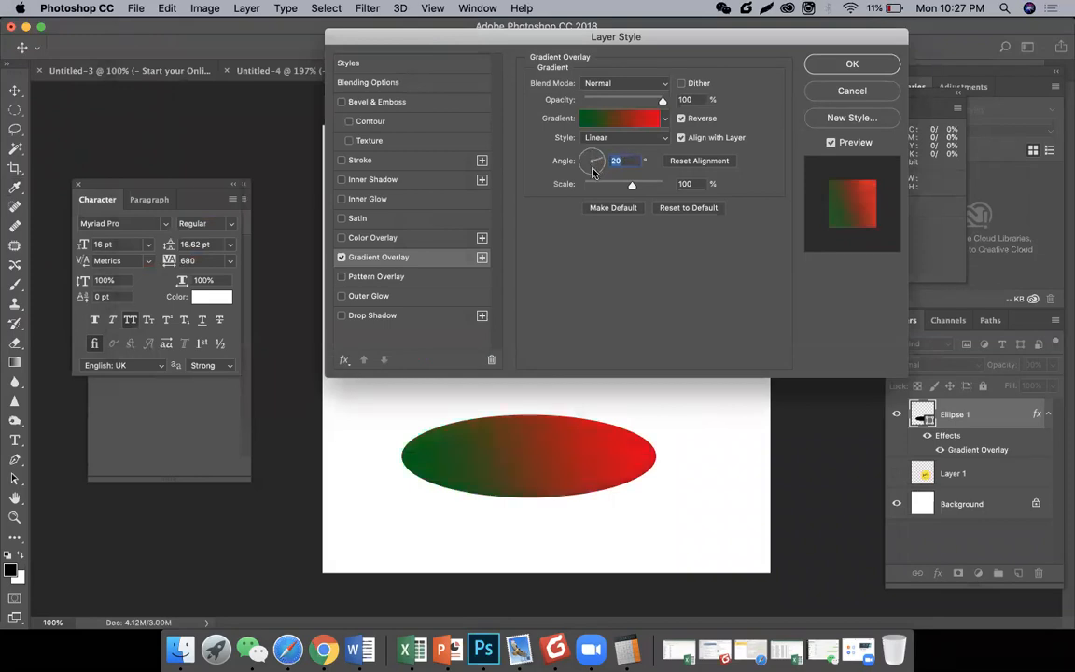
{"action": "left_click", "coordinate": [593, 172]}
Switch to Chrome, search Google Images for "gradients text" and close the image preview.
{"action": "key", "text": "super+Tab"}
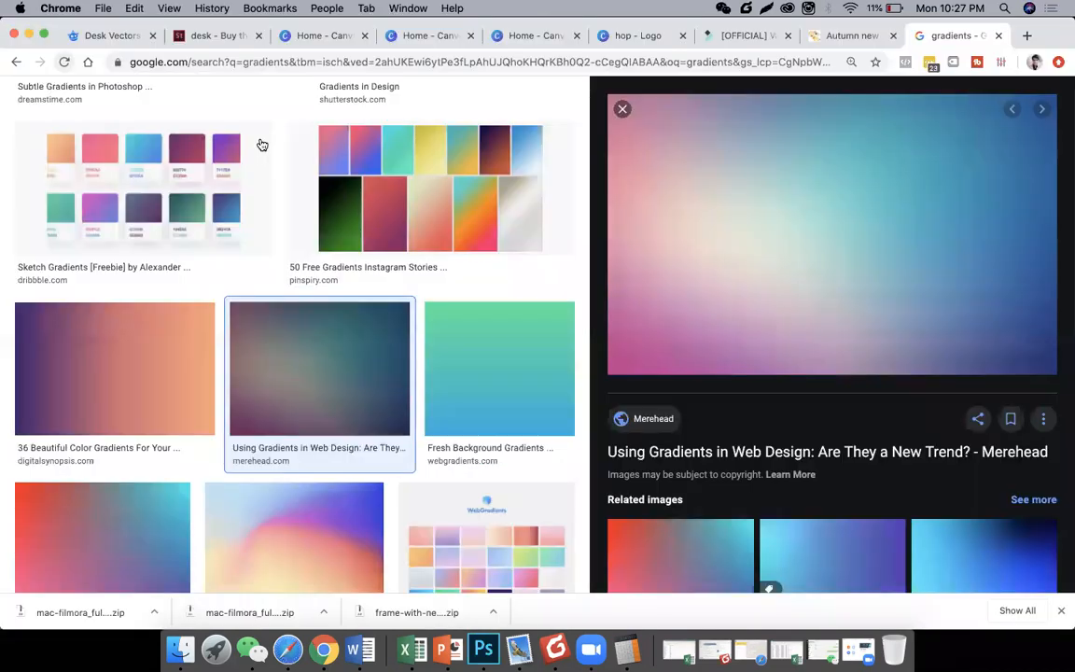
{"action": "scroll", "coordinate": [226, 110], "scroll_direction": "up", "scroll_amount": 5}
{"action": "left_click", "coordinate": [226, 111]}
{"action": "type", "text": "text"}
{"action": "key", "text": "Return"}
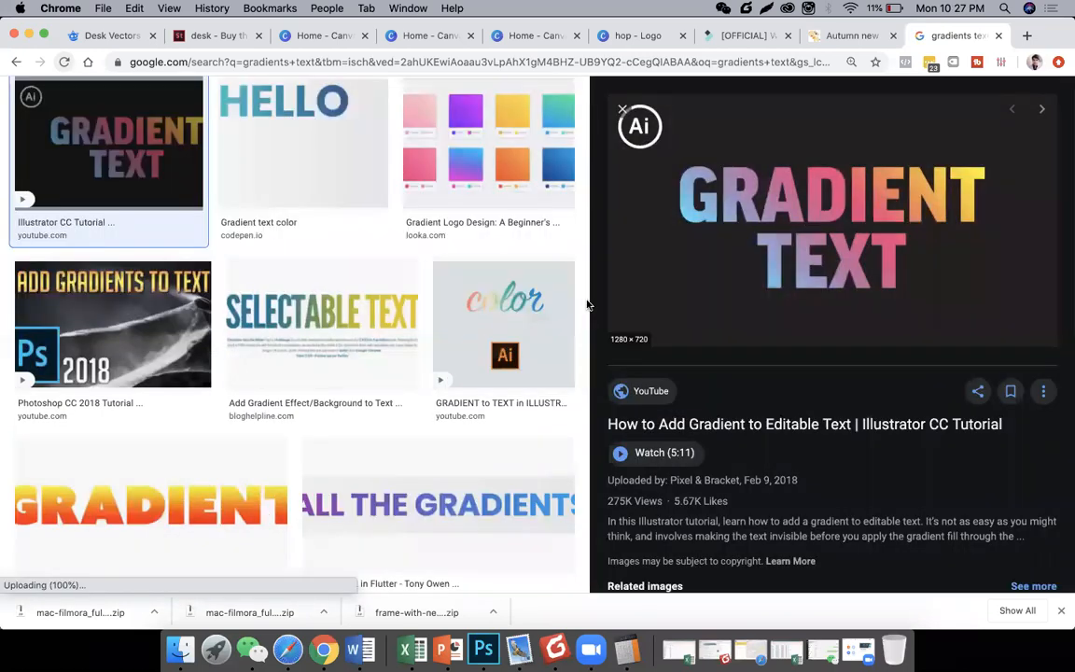
{"action": "left_click", "coordinate": [623, 110]}
Switch back to Photoshop and add two-line greeting text that introduces a person by full name in the upper part of the canvas.
{"action": "key", "text": "super+Tab"}
{"action": "key", "text": "t"}
{"action": "left_click", "coordinate": [456, 216]}
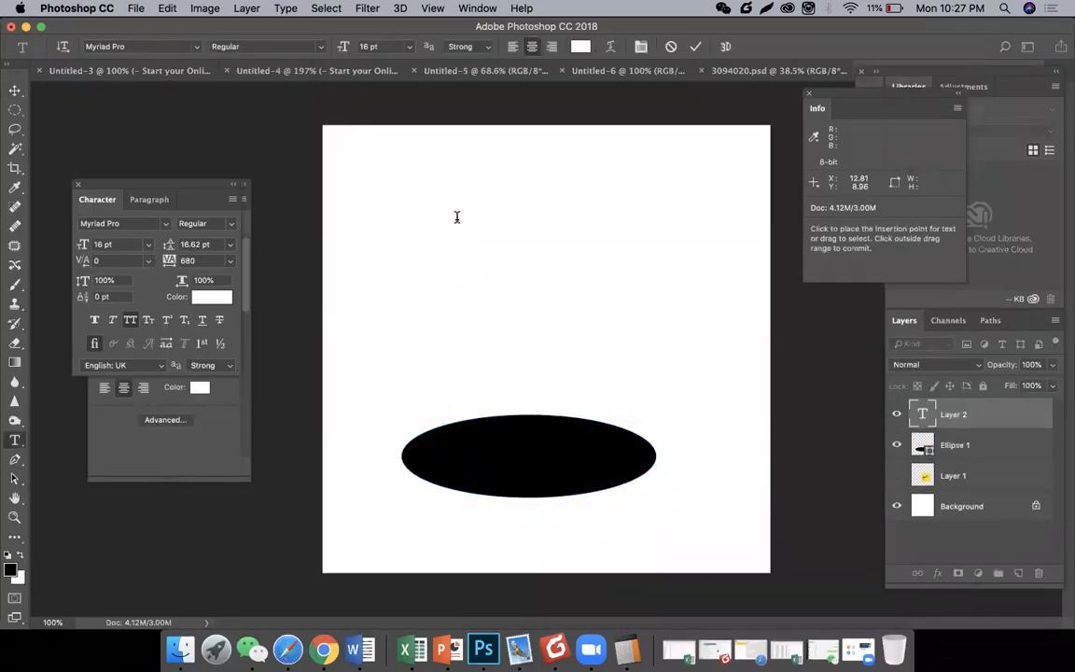
{"action": "type", "text": "sign"}
{"action": "key", "text": "super+a"}
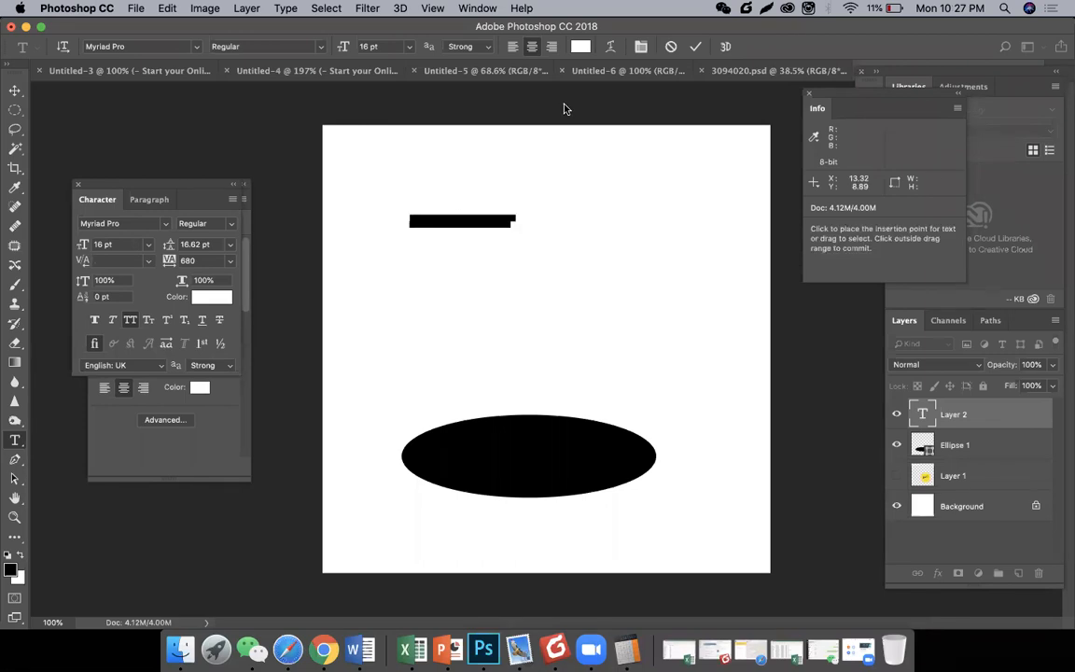
Set the colour of the whole greeting text to black, 000000.
{"action": "left_click", "coordinate": [580, 49]}
{"action": "type", "text": "000000"}
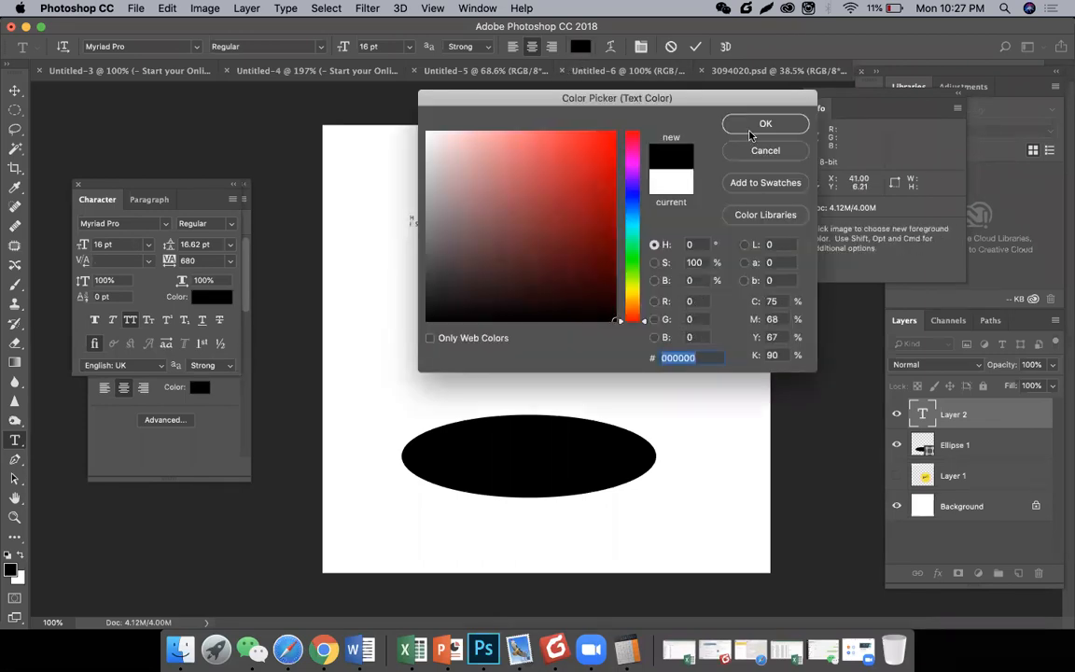
{"action": "key", "text": "Return"}
{"action": "left_click", "coordinate": [15, 90]}
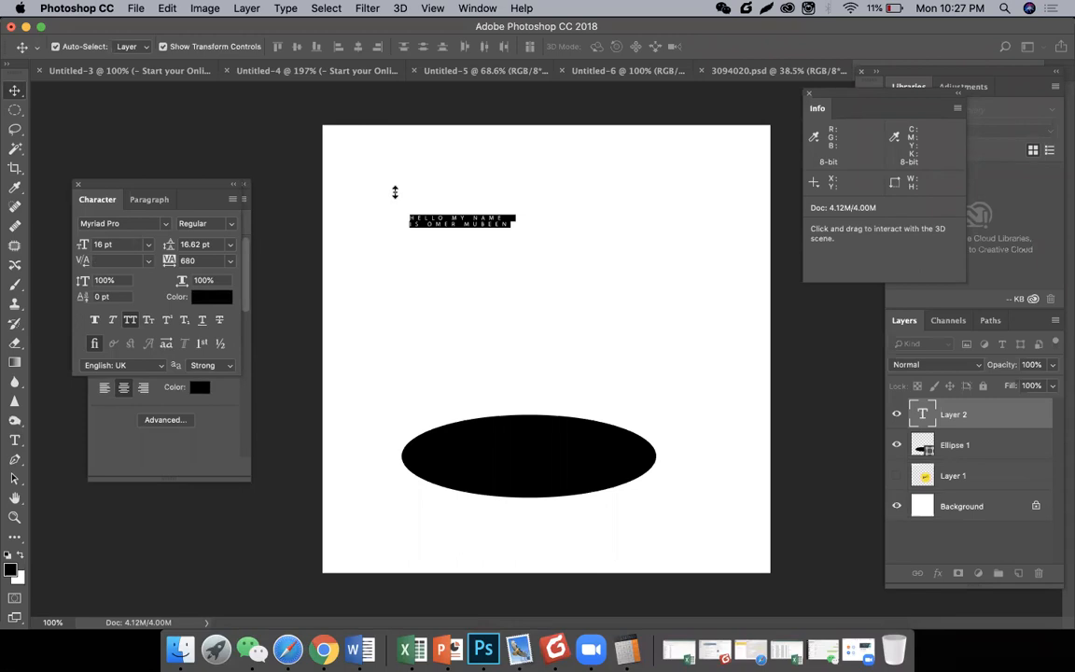
Scale the greeting text up to about 330% and reposition it above the black ellipse.
{"action": "left_click_drag", "start_coordinate": [511, 227], "coordinate": [741, 255]}
{"action": "left_click_drag", "start_coordinate": [658, 244], "coordinate": [622, 281]}
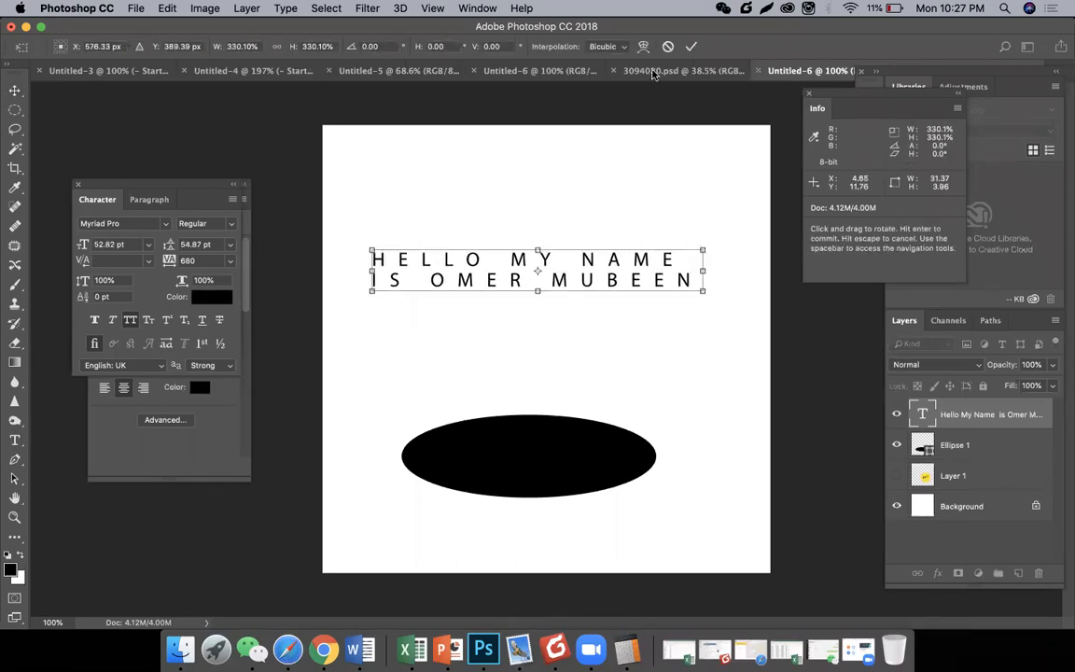
{"action": "left_click", "coordinate": [687, 45]}
Set the greeting text's tracking to 0 and its font size to 80 pt.
{"action": "key", "text": "t"}
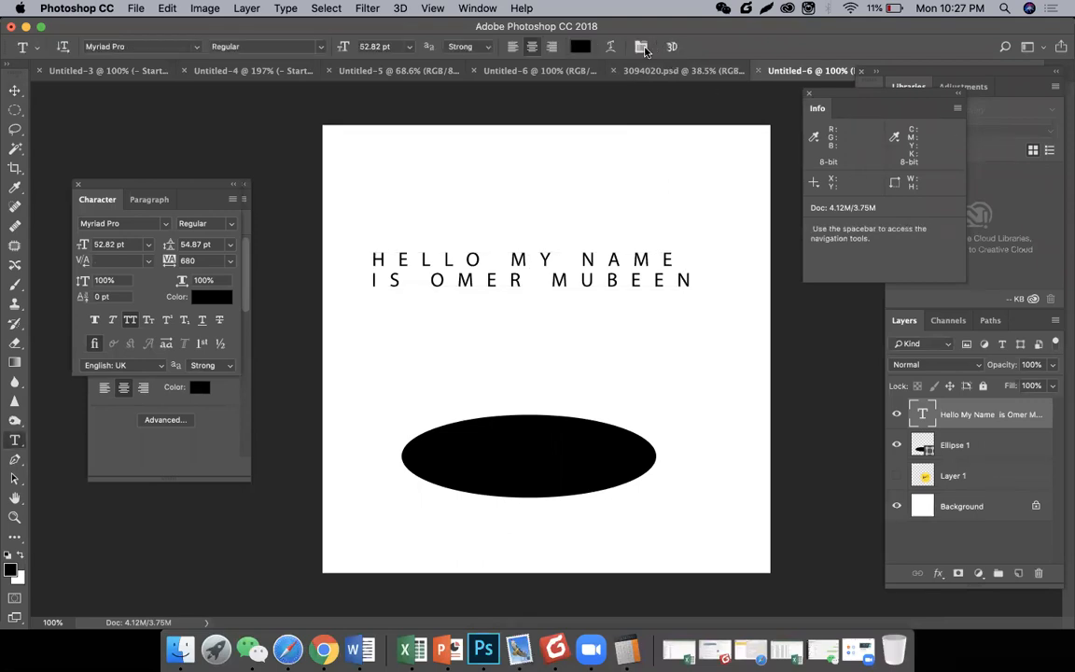
{"action": "left_click", "coordinate": [641, 48]}
{"action": "left_click", "coordinate": [204, 261]}
{"action": "type", "text": "0"}
{"action": "key", "text": "Return"}
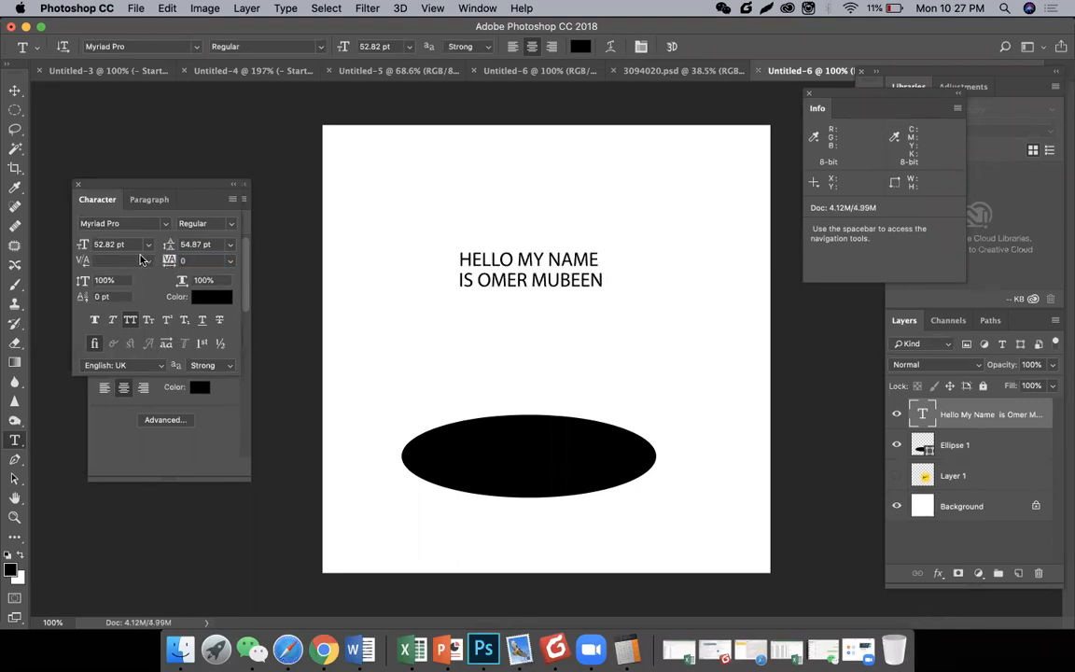
{"action": "left_click", "coordinate": [127, 244]}
{"action": "type", "text": "80"}
{"action": "key", "text": "Return"}
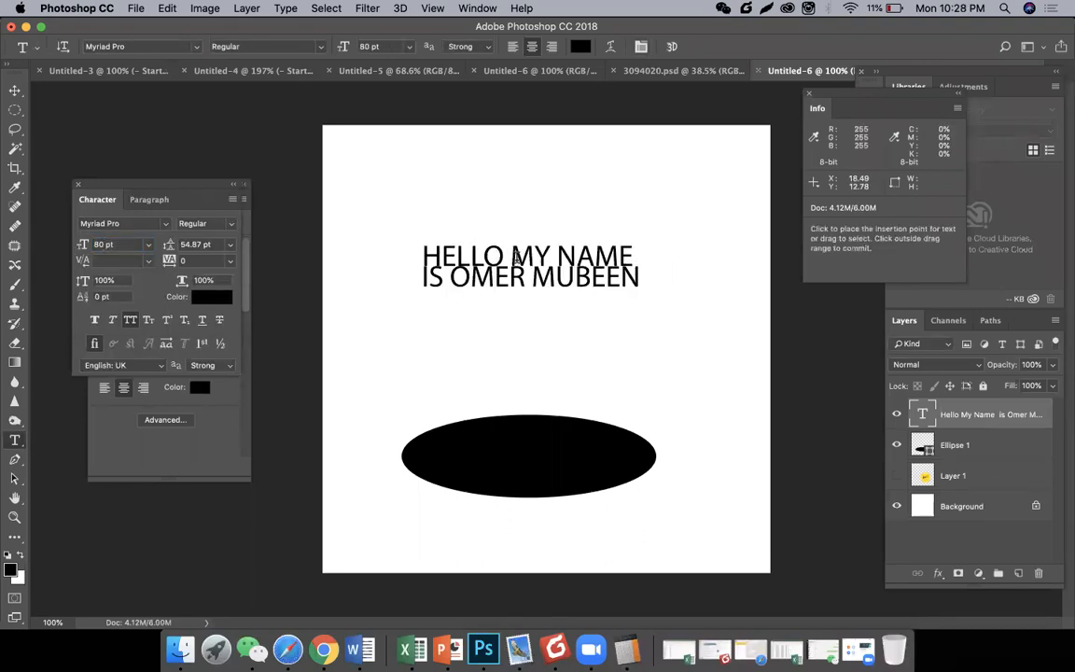
Increase the leading between the greeting's two lines to about 101 pt.
{"action": "left_click", "coordinate": [516, 256]}
{"action": "key", "text": "super+q"}
{"action": "key", "text": "Escape"}
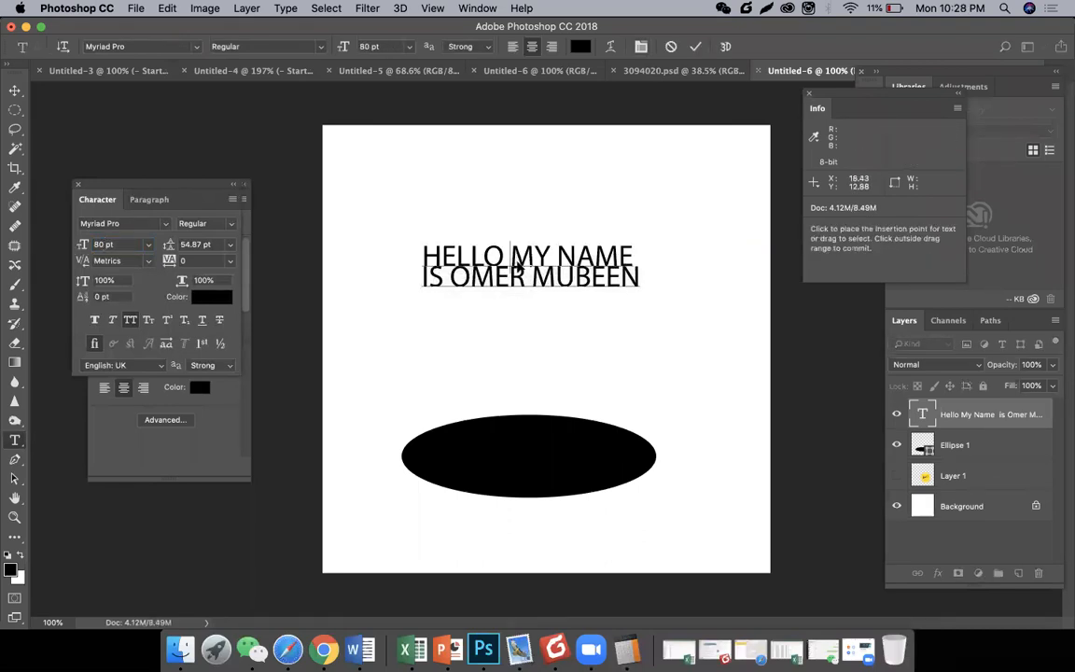
{"action": "key", "text": "super+a"}
{"action": "key", "text": "alt+Down"}
{"action": "key", "text": "alt+Down"}
{"action": "key", "text": "alt+Down"}
{"action": "key", "text": "alt+Down"}
{"action": "key", "text": "alt+Down"}
{"action": "key", "text": "alt+Down"}
{"action": "key", "text": "alt+Down"}
{"action": "key", "text": "alt+Down"}
{"action": "key", "text": "alt+Down"}
{"action": "key", "text": "alt+Down"}
{"action": "key", "text": "alt+Down"}
{"action": "key", "text": "alt+Down"}
{"action": "key", "text": "alt+Down"}
{"action": "key", "text": "alt+Down"}
{"action": "key", "text": "alt+Down"}
{"action": "key", "text": "alt+Down"}
{"action": "key", "text": "alt+Down"}
{"action": "key", "text": "alt+Down"}
{"action": "key", "text": "alt+Down"}
{"action": "key", "text": "alt+Down"}
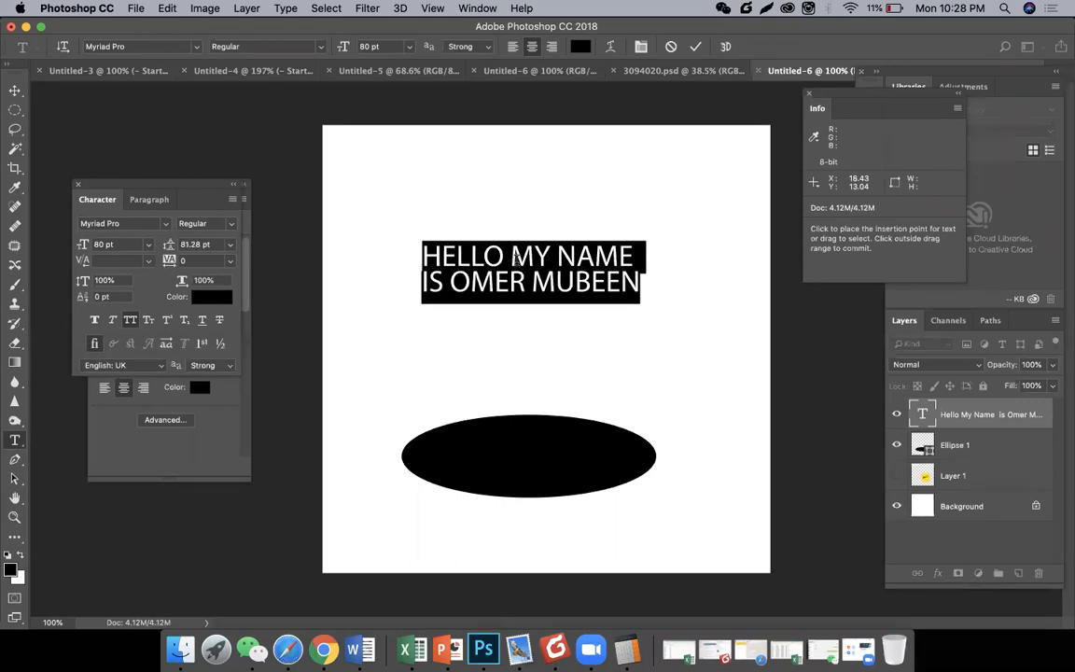
{"action": "left_click", "coordinate": [15, 91]}
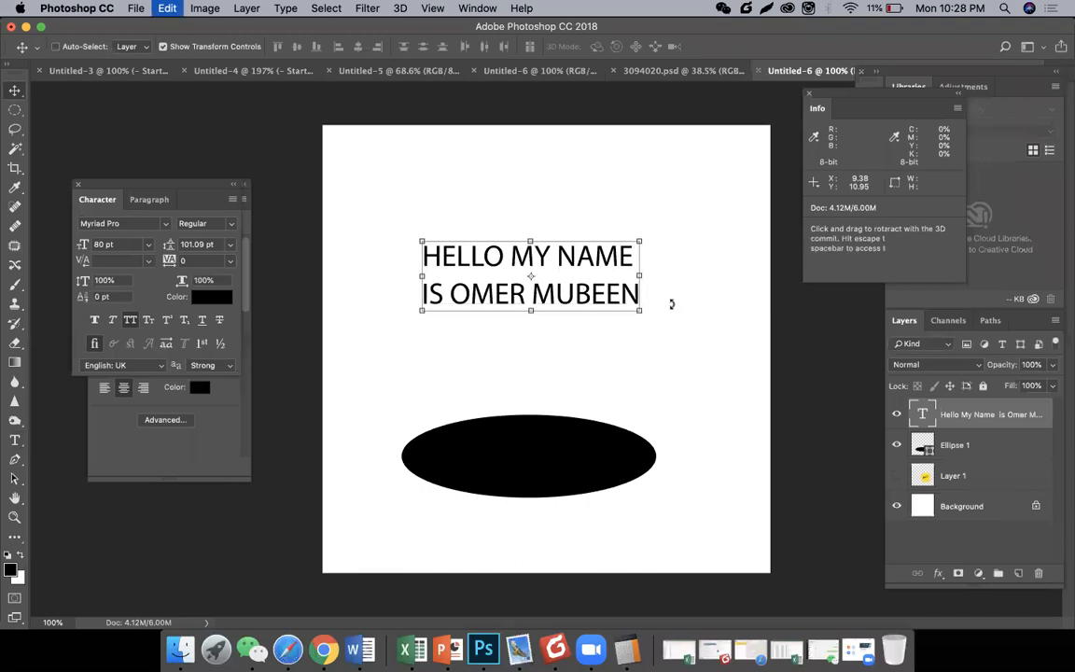
Enlarge the greeting text to about 135 pt and centre it horizontally above the ellipse.
{"action": "key", "text": "super+t"}
{"action": "left_click_drag", "start_coordinate": [645, 235], "coordinate": [715, 204]}
{"action": "key", "text": "Return"}
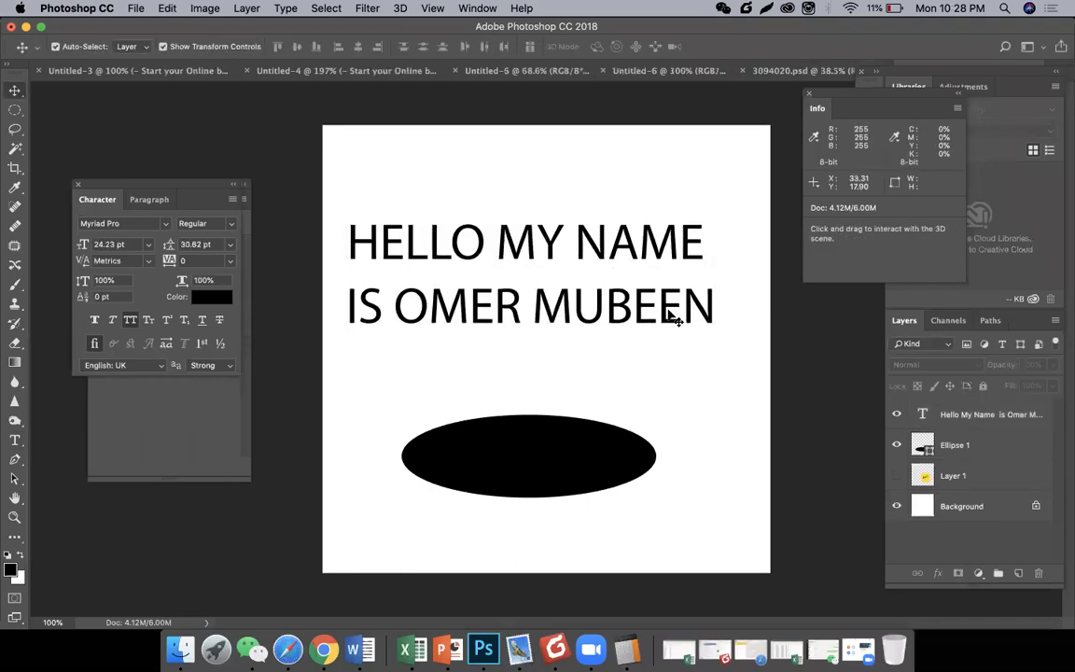
{"action": "left_click_drag", "start_coordinate": [668, 308], "coordinate": [683, 319]}
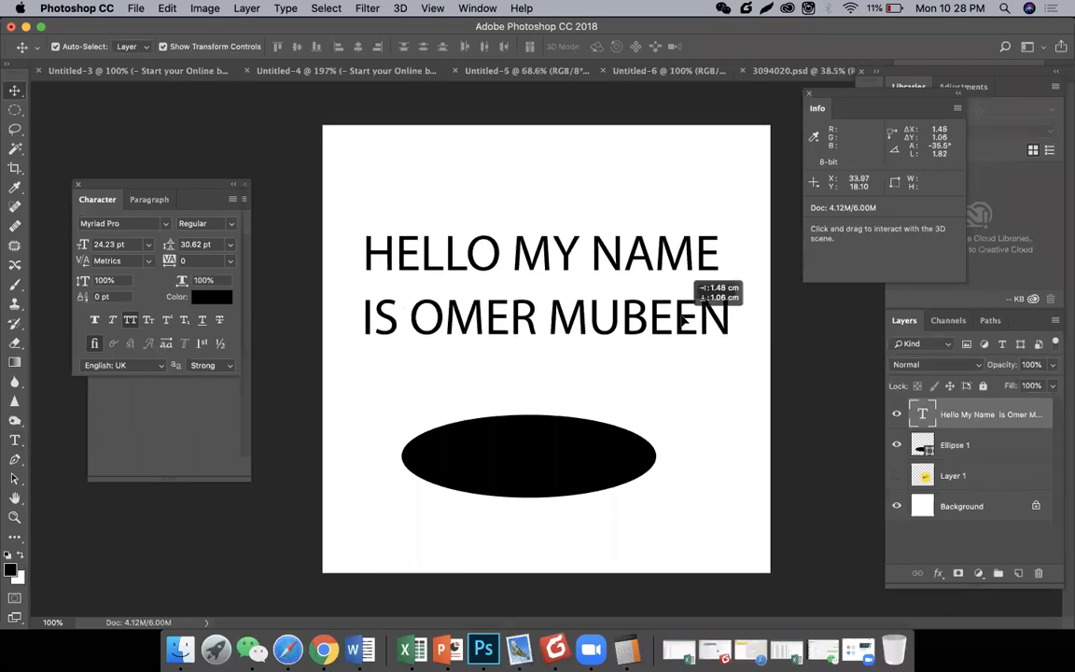
Rasterize the greeting text layer and move it slightly upward on the canvas.
{"action": "right_click", "coordinate": [994, 417]}
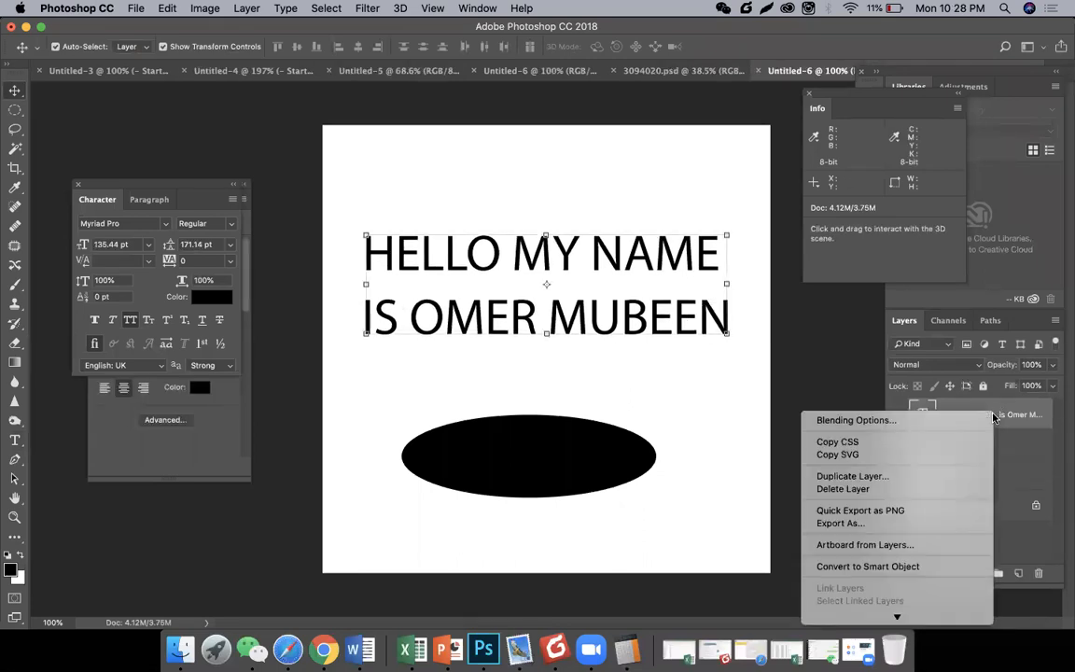
{"action": "mouse_move", "coordinate": [942, 618]}
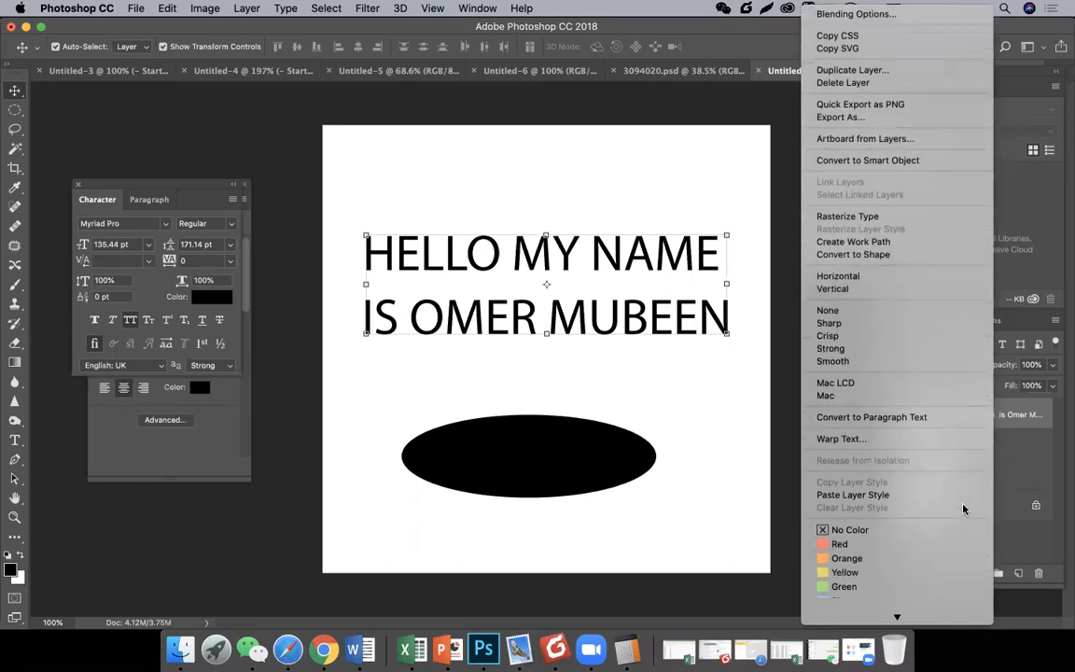
{"action": "left_click", "coordinate": [904, 190]}
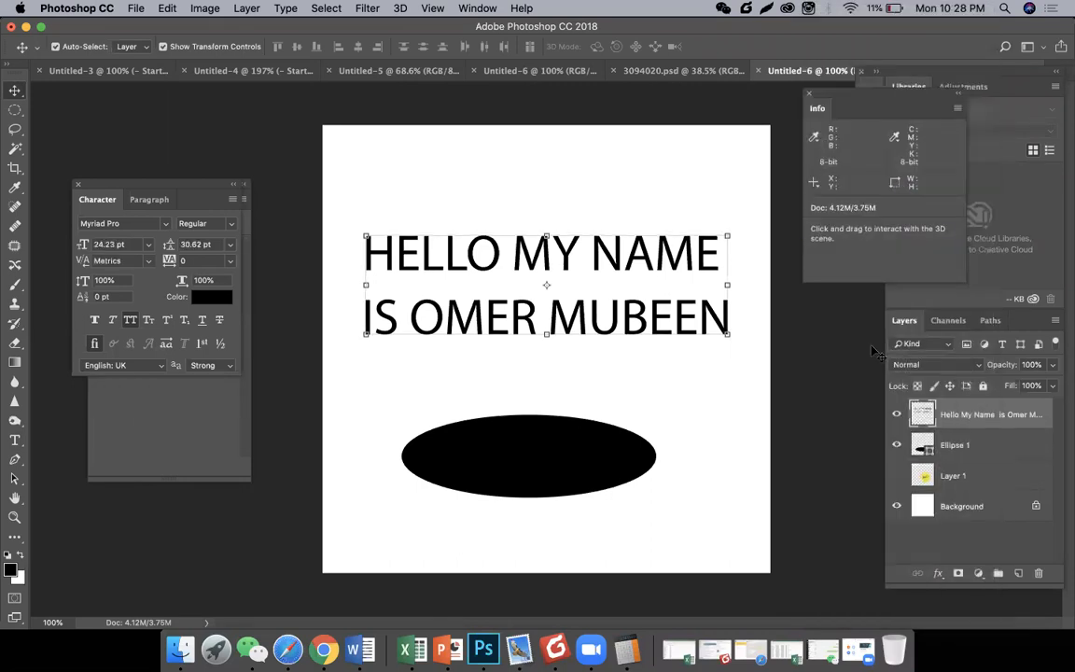
{"action": "left_click", "coordinate": [634, 250]}
{"action": "mouse_move", "coordinate": [634, 258]}
{"action": "left_mouse_down"}
{"action": "mouse_move", "coordinate": [623, 232]}
{"action": "mouse_move", "coordinate": [637, 233]}
{"action": "mouse_move", "coordinate": [622, 258]}
{"action": "left_mouse_up"}
{"action": "key", "text": "t"}
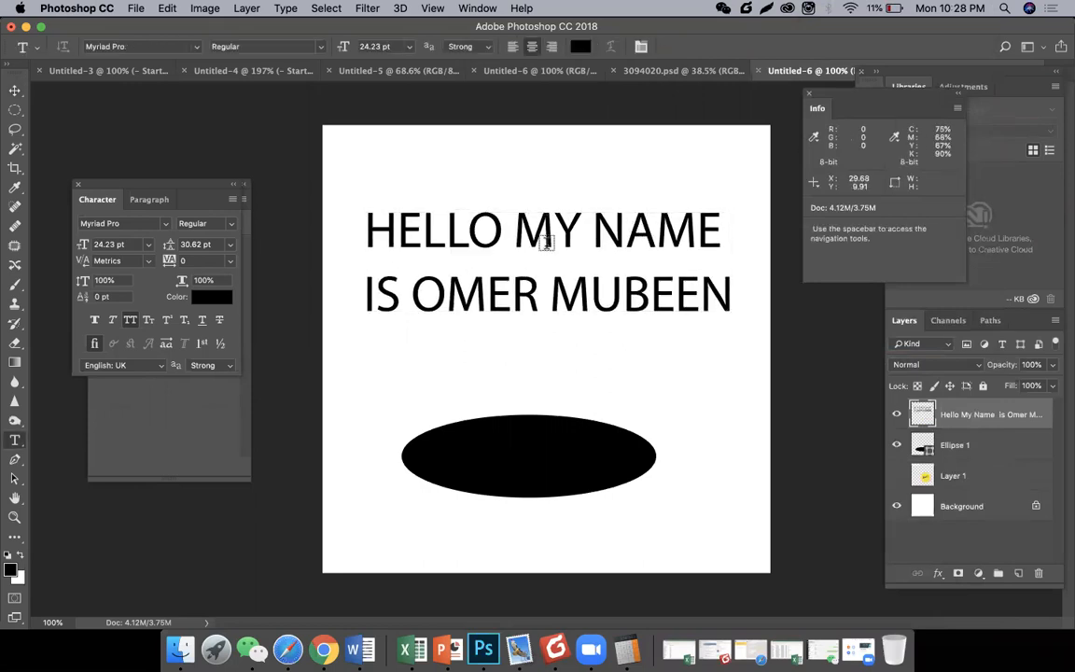
{"action": "left_click_drag", "start_coordinate": [513, 224], "coordinate": [603, 275]}
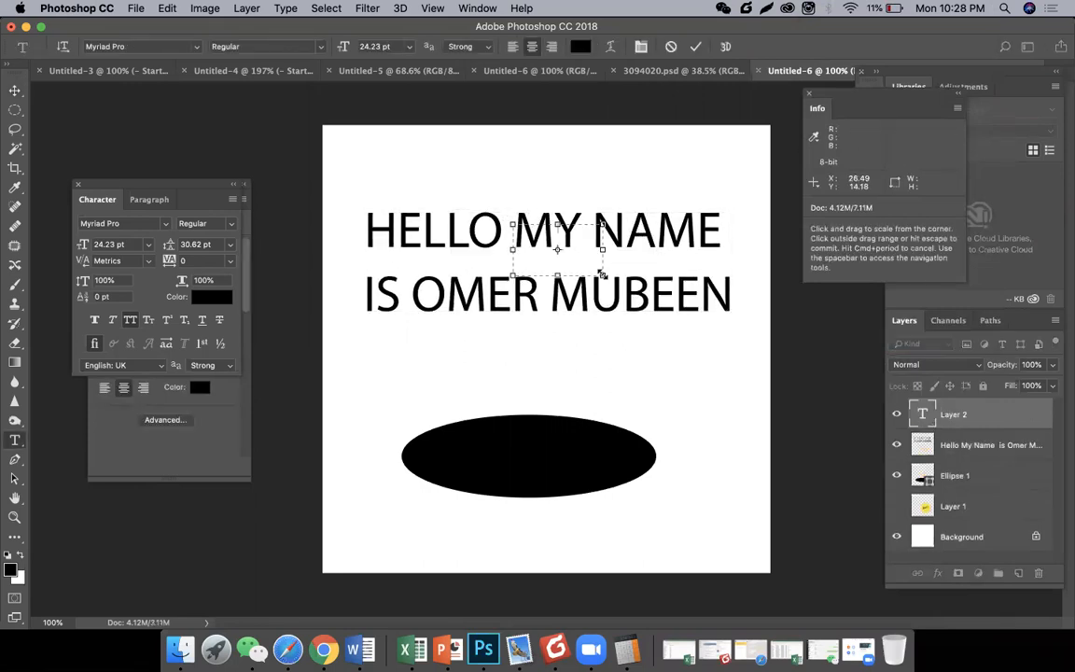
{"action": "key", "text": "Escape"}
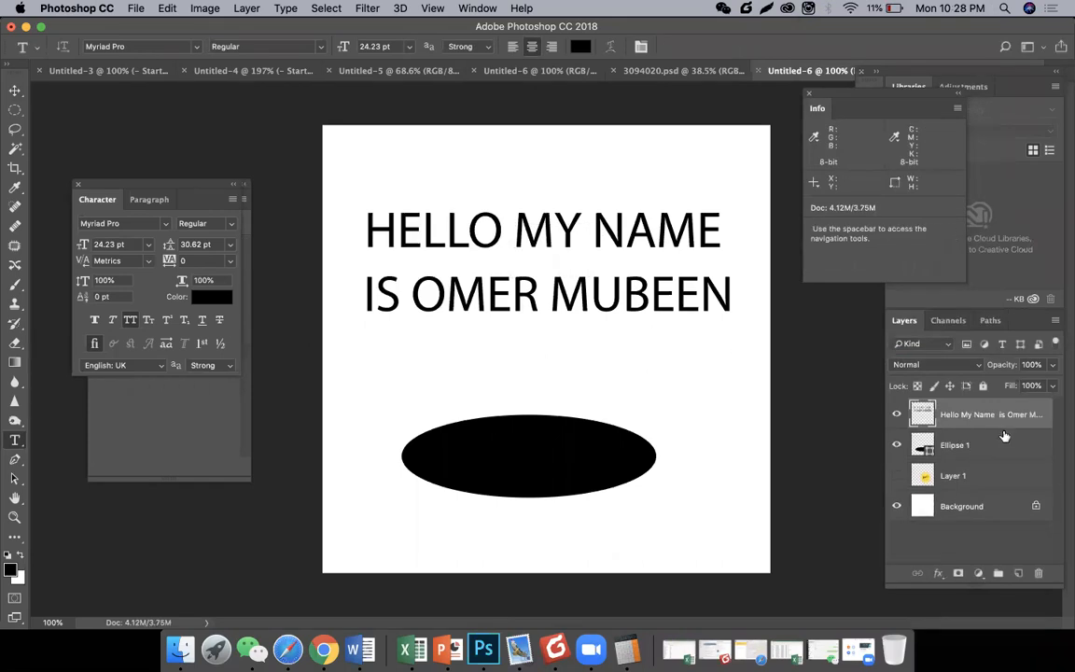
Add a Gradient Overlay layer style to the rasterized greeting layer, keeping the lettering in view beside the style settings.
{"action": "right_click", "coordinate": [950, 411]}
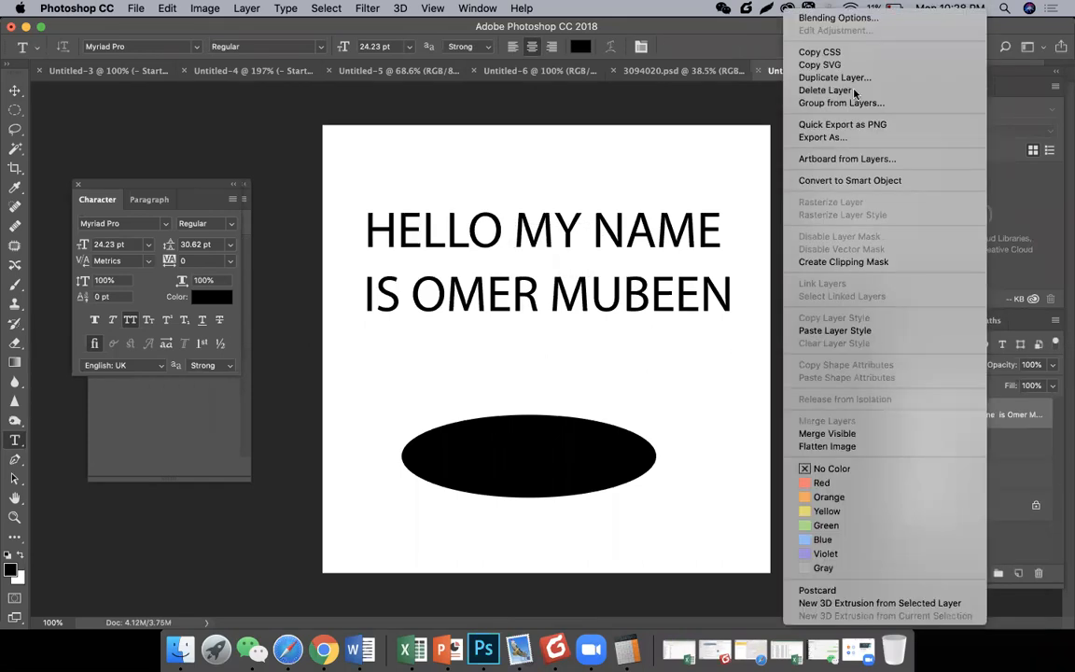
{"action": "left_click", "coordinate": [841, 17]}
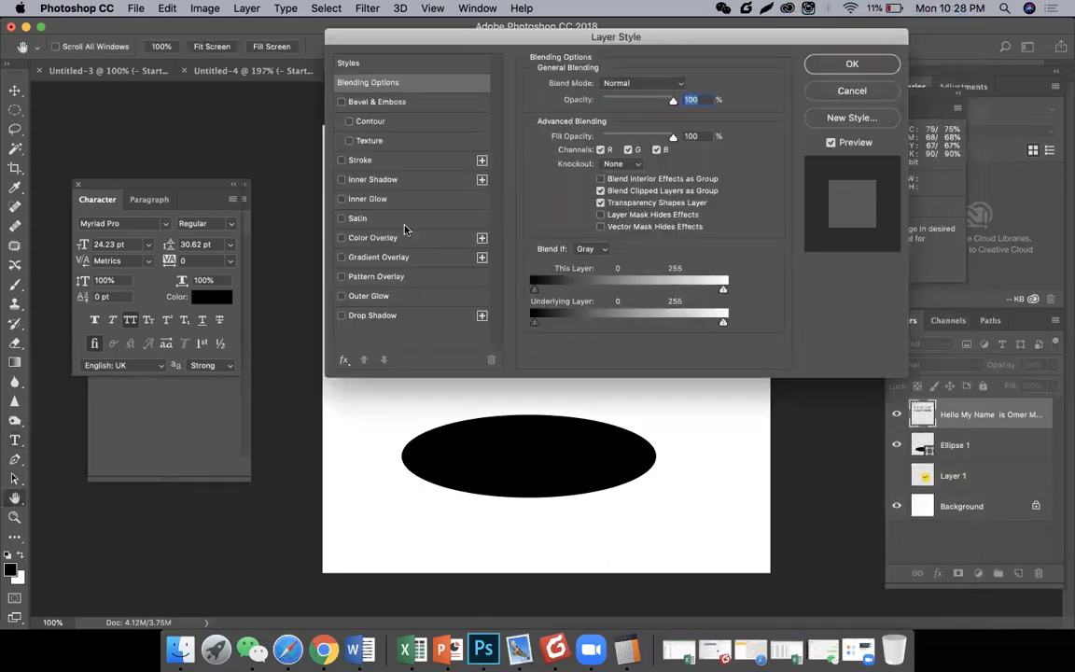
{"action": "left_click", "coordinate": [442, 257]}
{"action": "left_click_drag", "start_coordinate": [515, 41], "coordinate": [392, 342]}
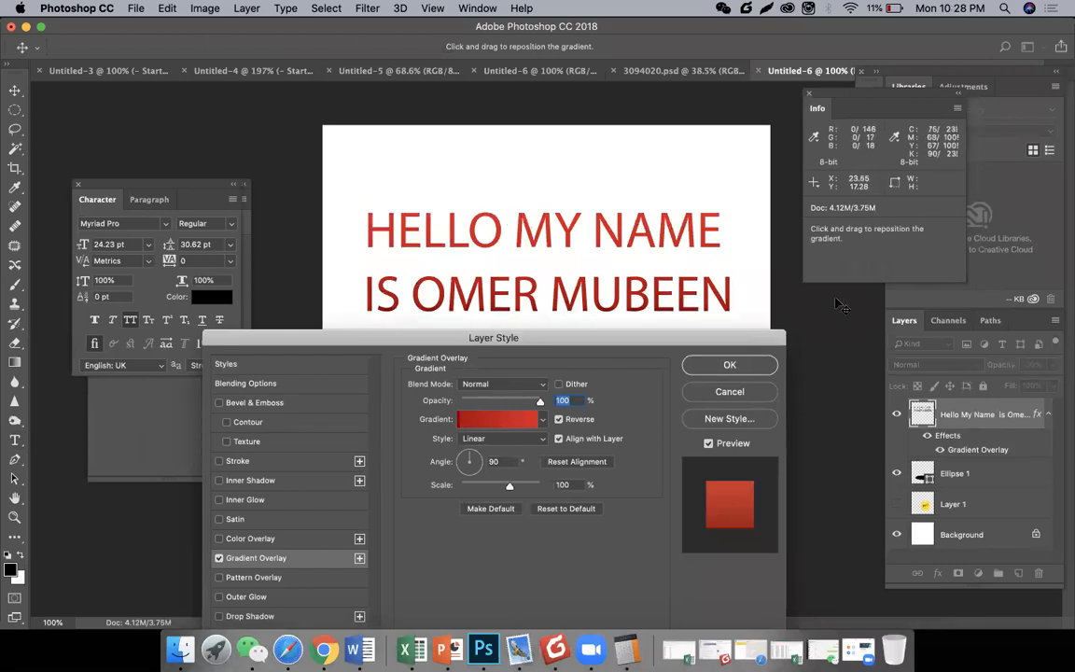
Try several directions for the greeting's gradient overlay and set its angle to -44°.
{"action": "left_click_drag", "start_coordinate": [475, 465], "coordinate": [480, 472]}
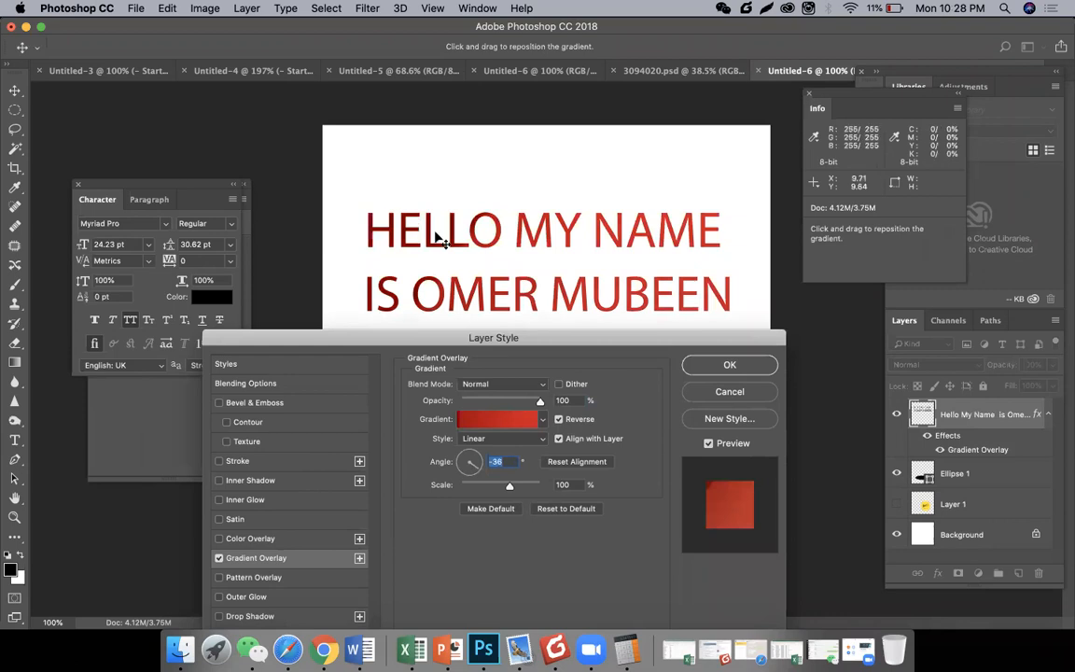
{"action": "left_click", "coordinate": [457, 461]}
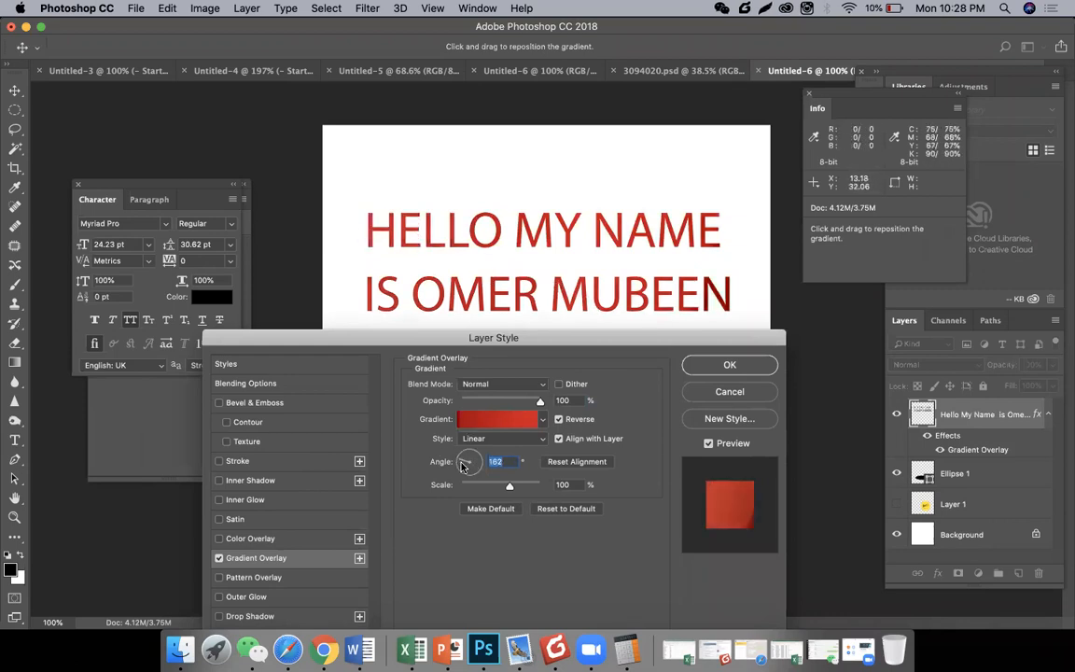
{"action": "left_click", "coordinate": [476, 468]}
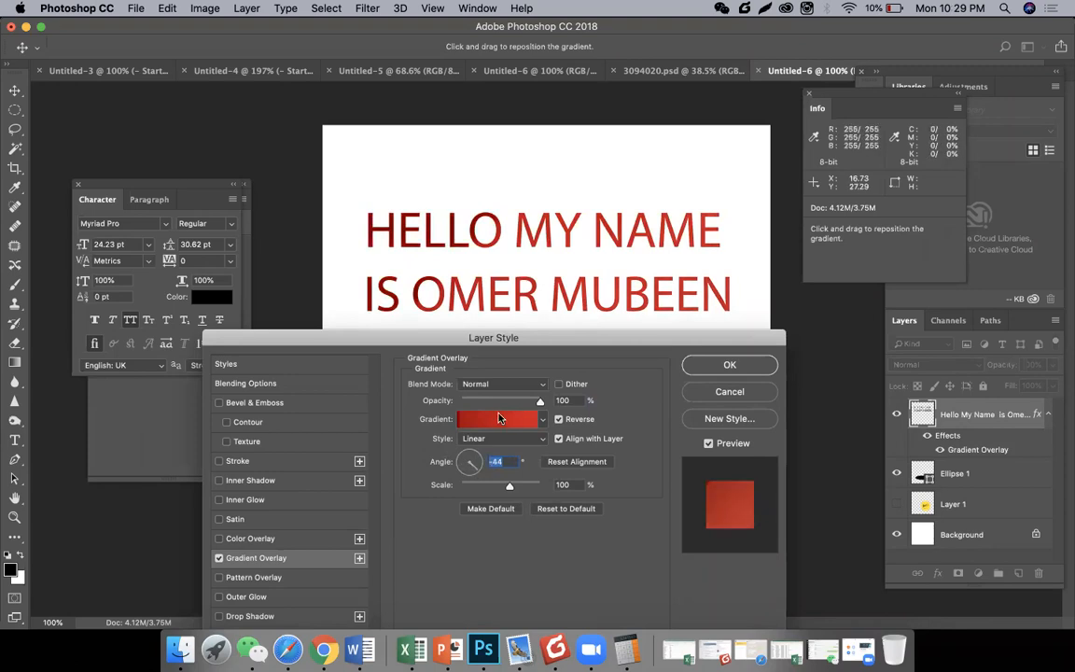
Edit the overlay's gradient, moving the bright red stop to 24% and the midpoint between the stops to 36%.
{"action": "left_click", "coordinate": [500, 419]}
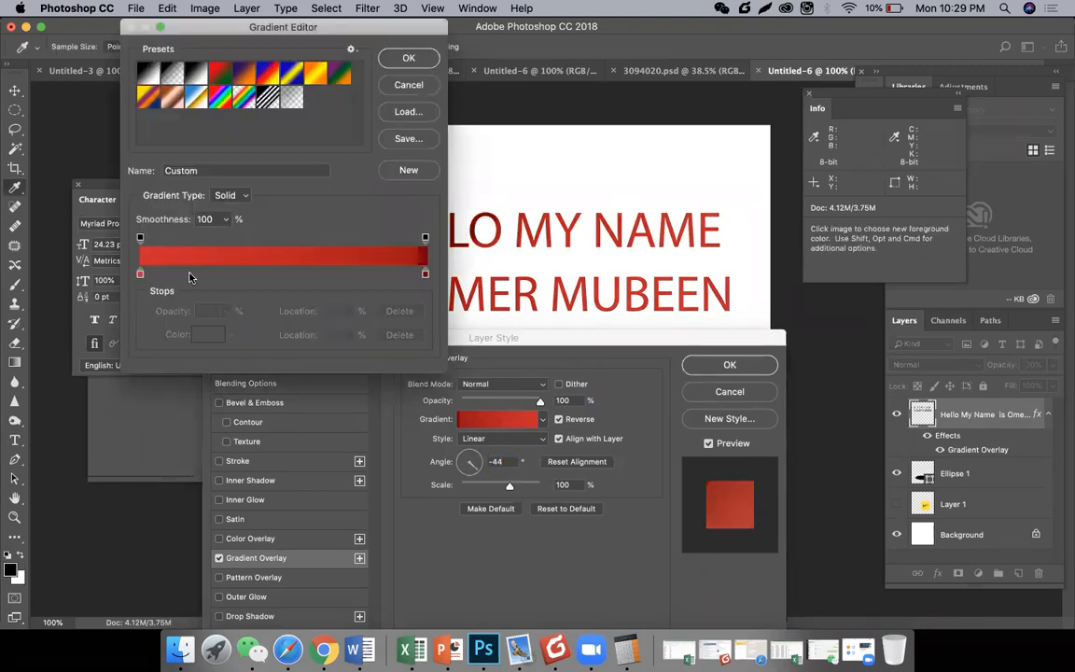
{"action": "left_click_drag", "start_coordinate": [140, 274], "coordinate": [207, 276]}
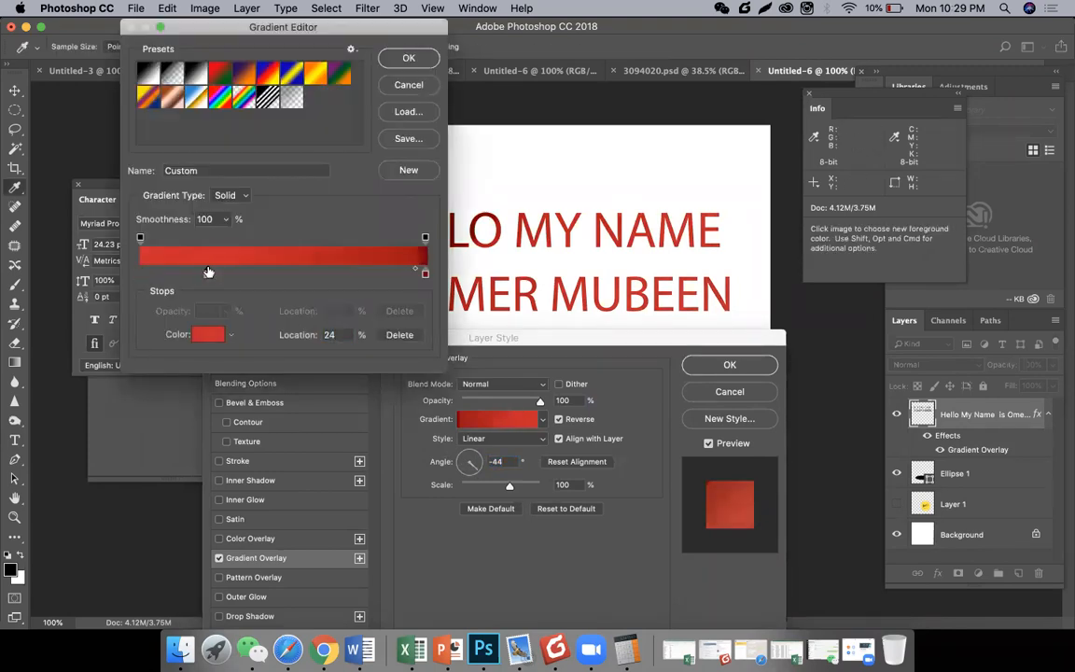
{"action": "left_click", "coordinate": [426, 275]}
{"action": "left_click_drag", "start_coordinate": [416, 269], "coordinate": [286, 271]}
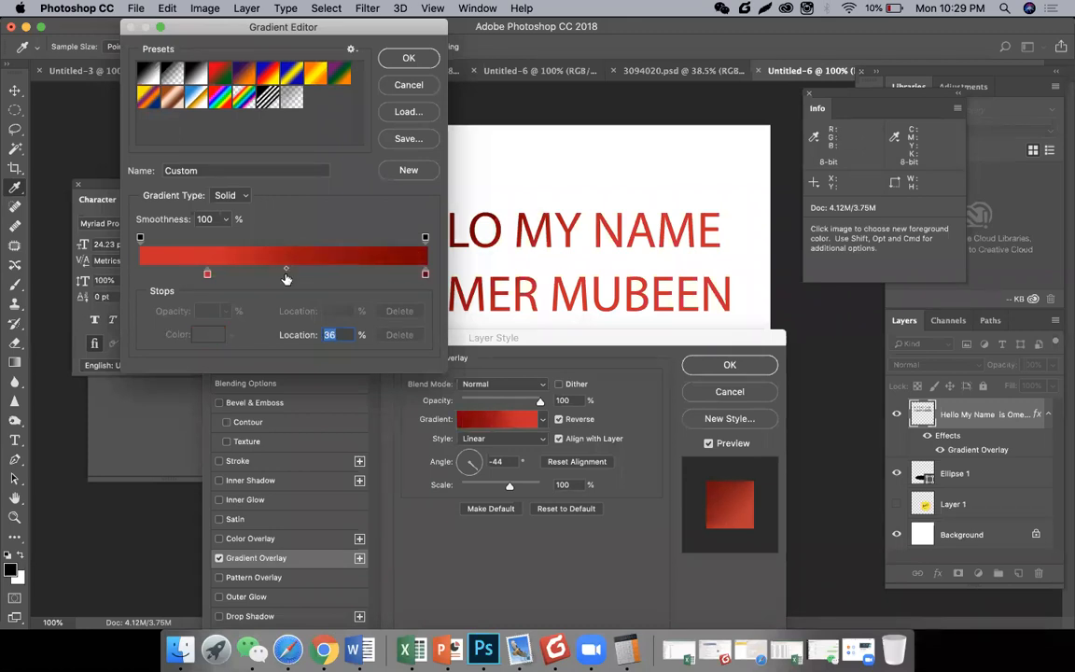
Add a very dark red colour stop just before the dark red end stop, keeping the whole greeting in view.
{"action": "double_click", "coordinate": [421, 275]}
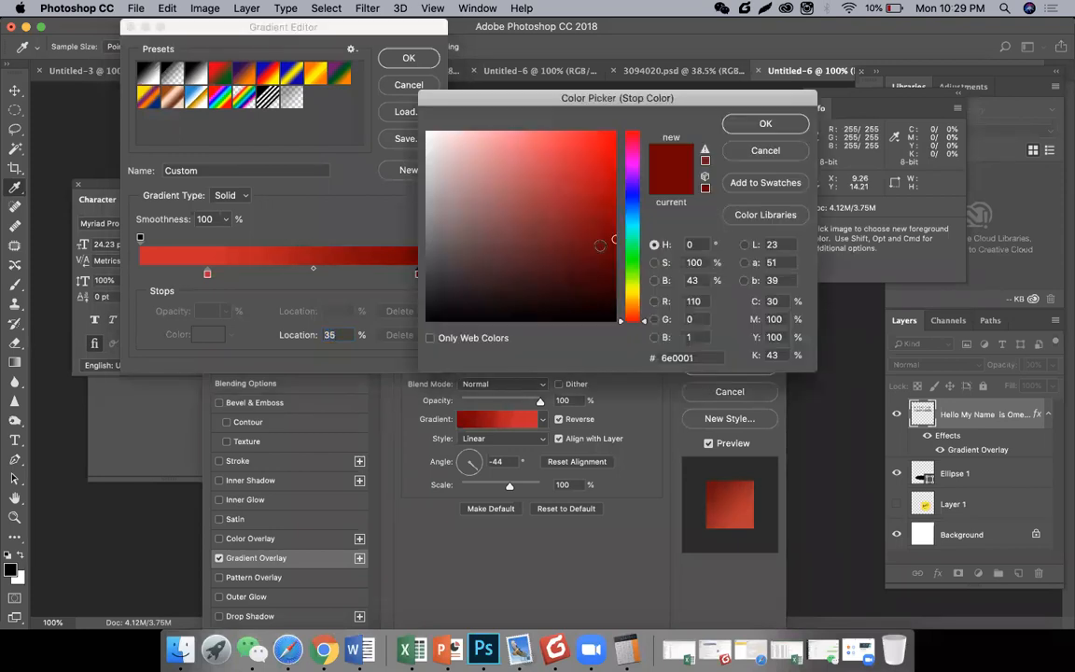
{"action": "left_click", "coordinate": [612, 292]}
{"action": "left_click", "coordinate": [760, 124]}
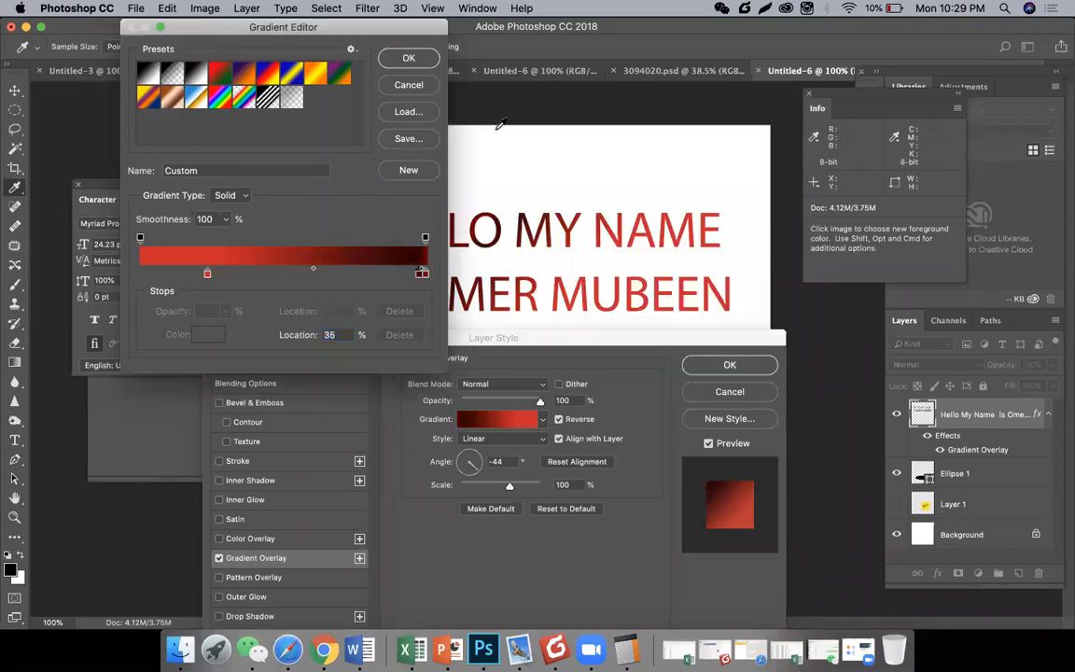
{"action": "left_click_drag", "start_coordinate": [381, 37], "coordinate": [284, 70]}
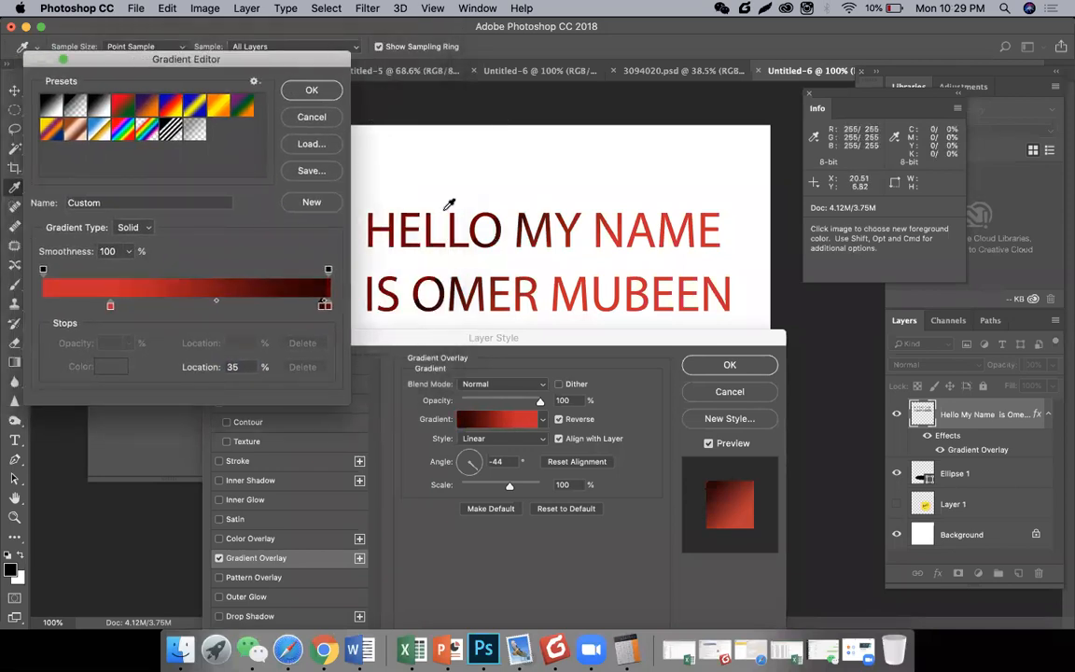
Move the very dark red stop to 47% along the gradient.
{"action": "left_click", "coordinate": [150, 306]}
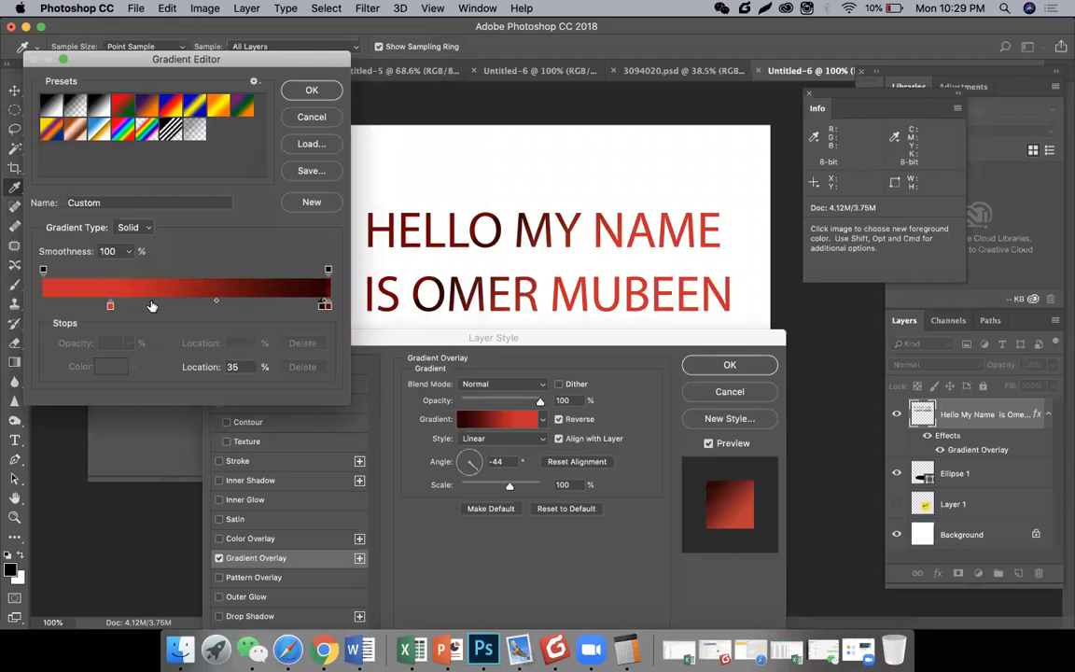
{"action": "left_click_drag", "start_coordinate": [323, 308], "coordinate": [316, 344]}
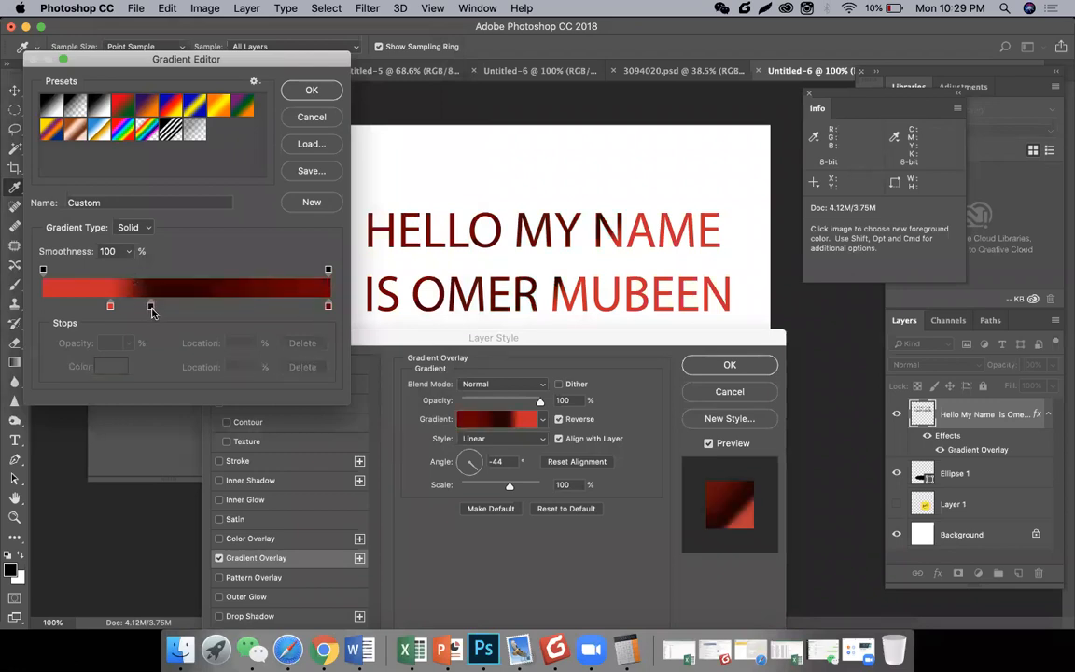
{"action": "left_click_drag", "start_coordinate": [152, 307], "coordinate": [176, 307]}
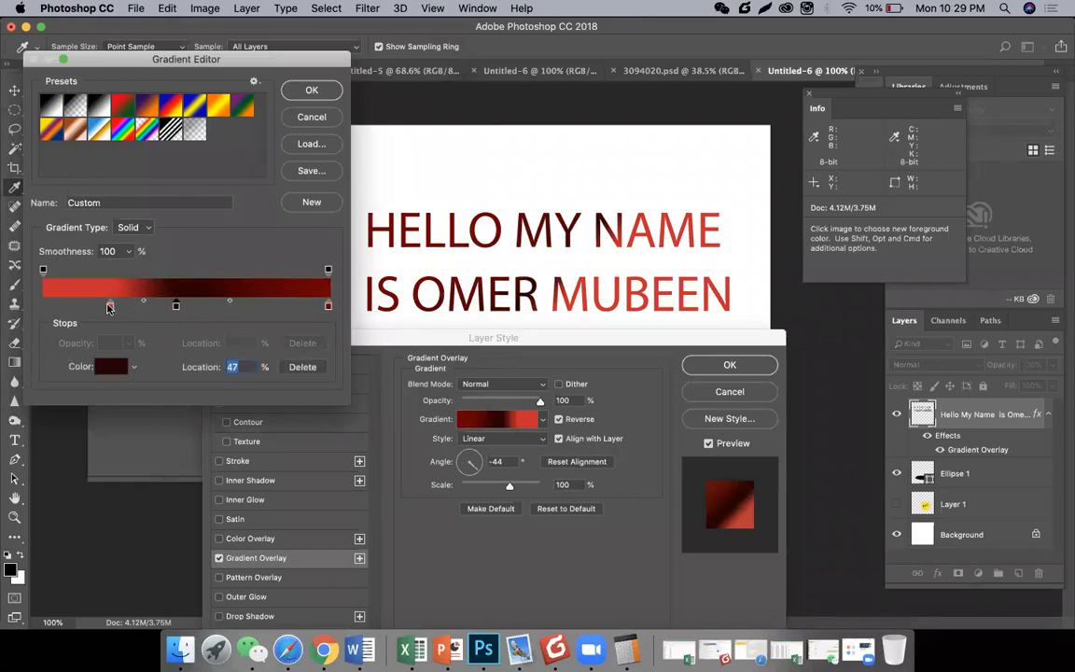
Recolour the 24% gradient stop to ff2223 and replace the dark red end stop with the same red at 100%.
{"action": "double_click", "coordinate": [110, 307]}
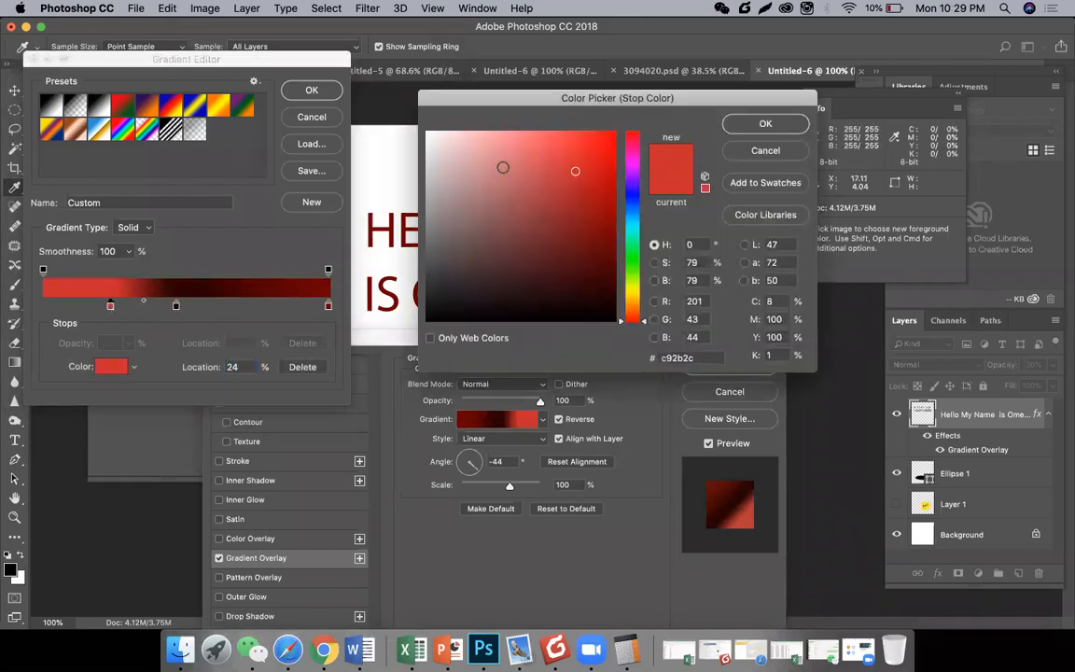
{"action": "left_click", "coordinate": [590, 132]}
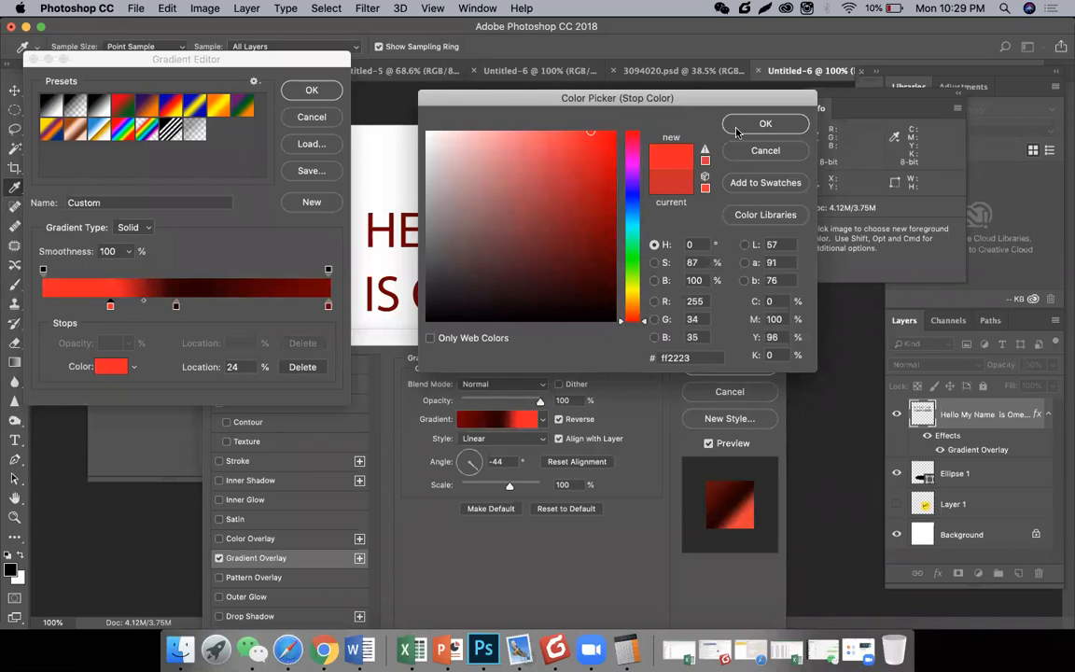
{"action": "key", "text": "Return"}
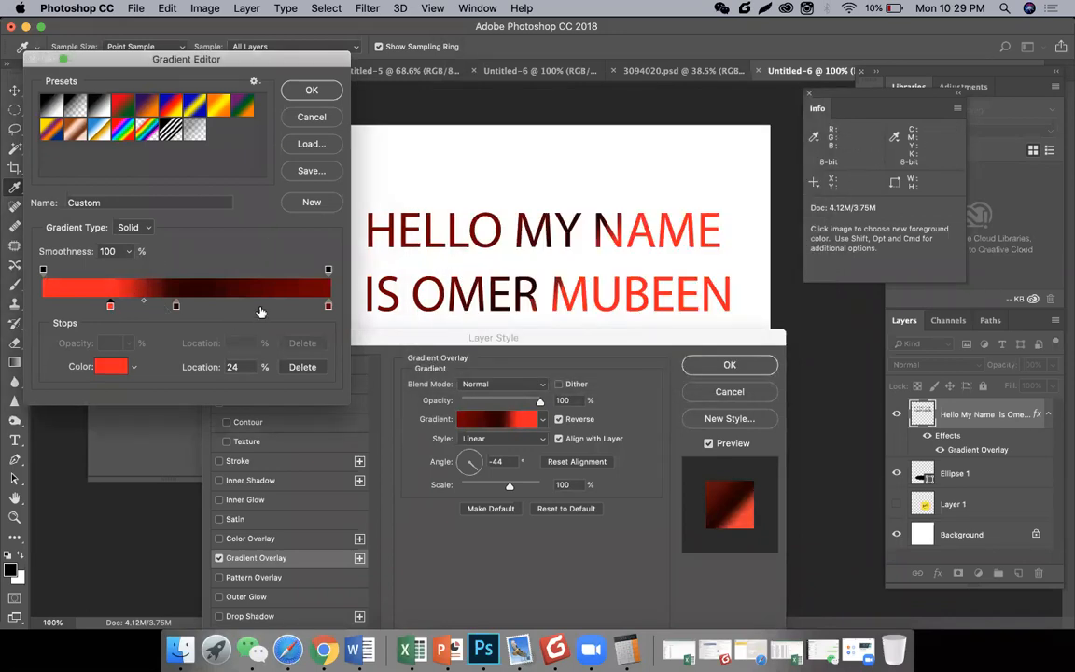
{"action": "left_click", "coordinate": [260, 309]}
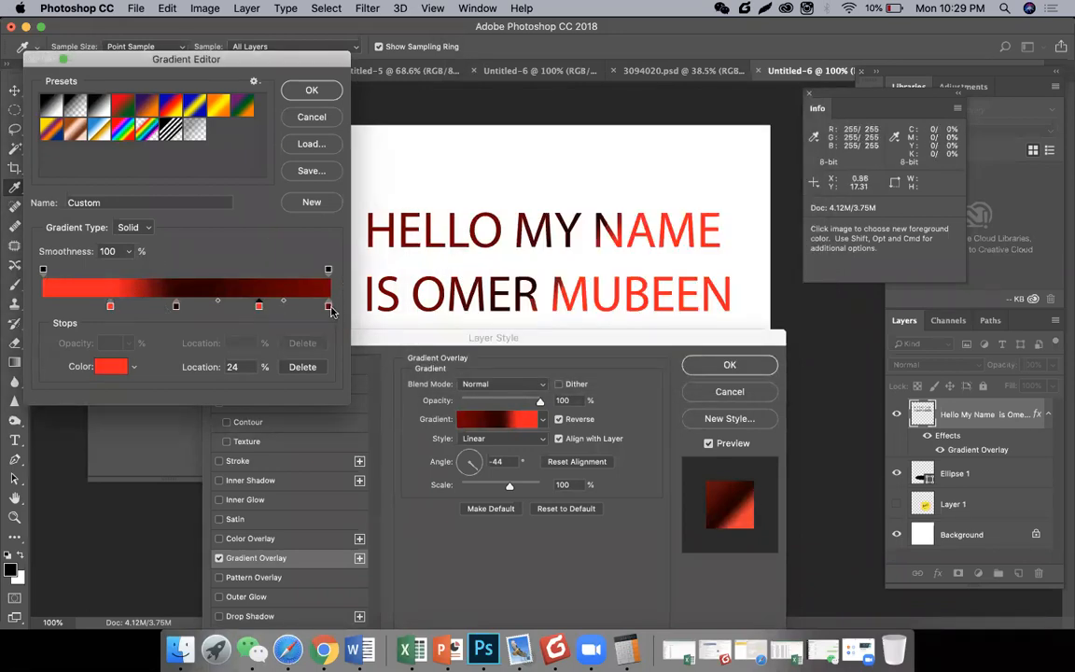
{"action": "left_click_drag", "start_coordinate": [328, 308], "coordinate": [281, 315]}
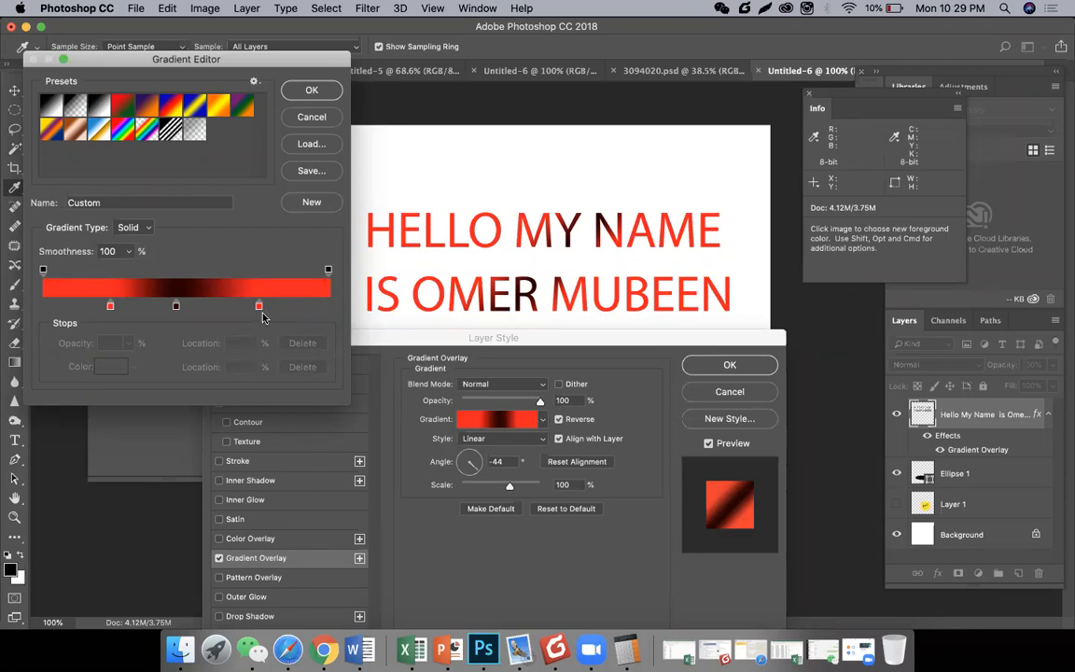
{"action": "left_click_drag", "start_coordinate": [261, 308], "coordinate": [329, 309]}
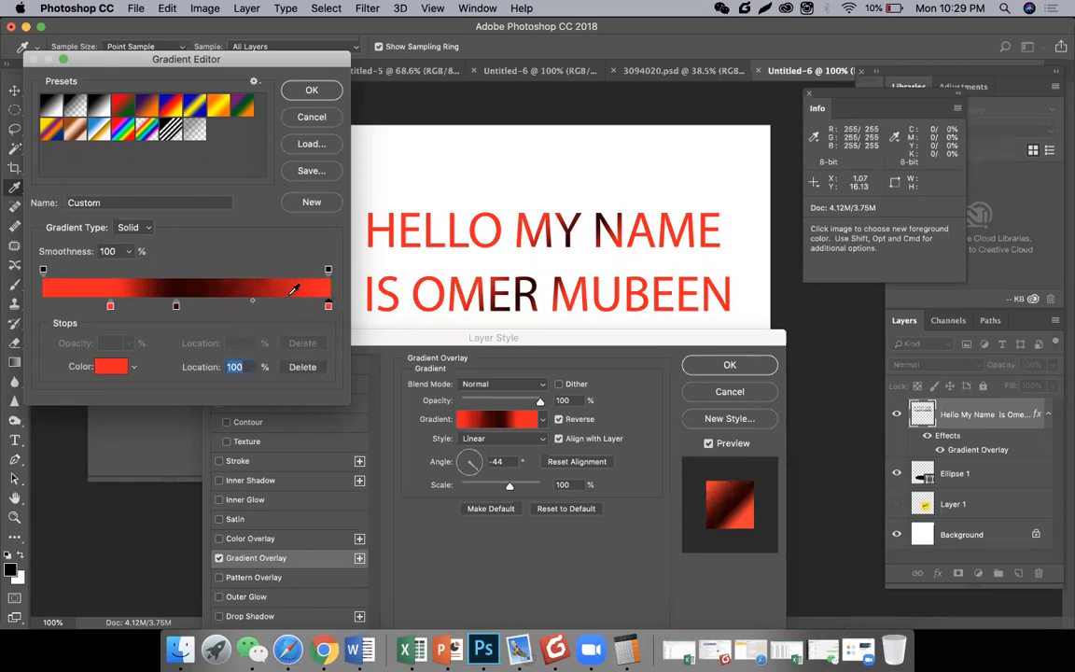
Try the first red stop at 6% with midpoints at 30% and 90%, and discard the greeting's gradient overlay.
{"action": "left_click_drag", "start_coordinate": [110, 306], "coordinate": [58, 306]}
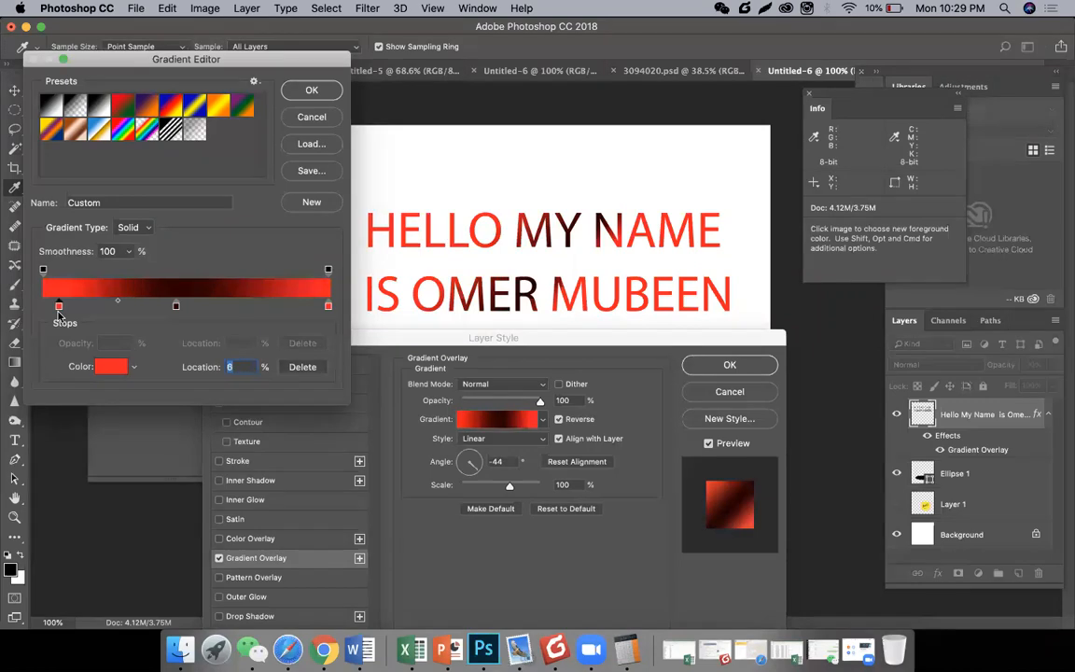
{"action": "left_click", "coordinate": [176, 308]}
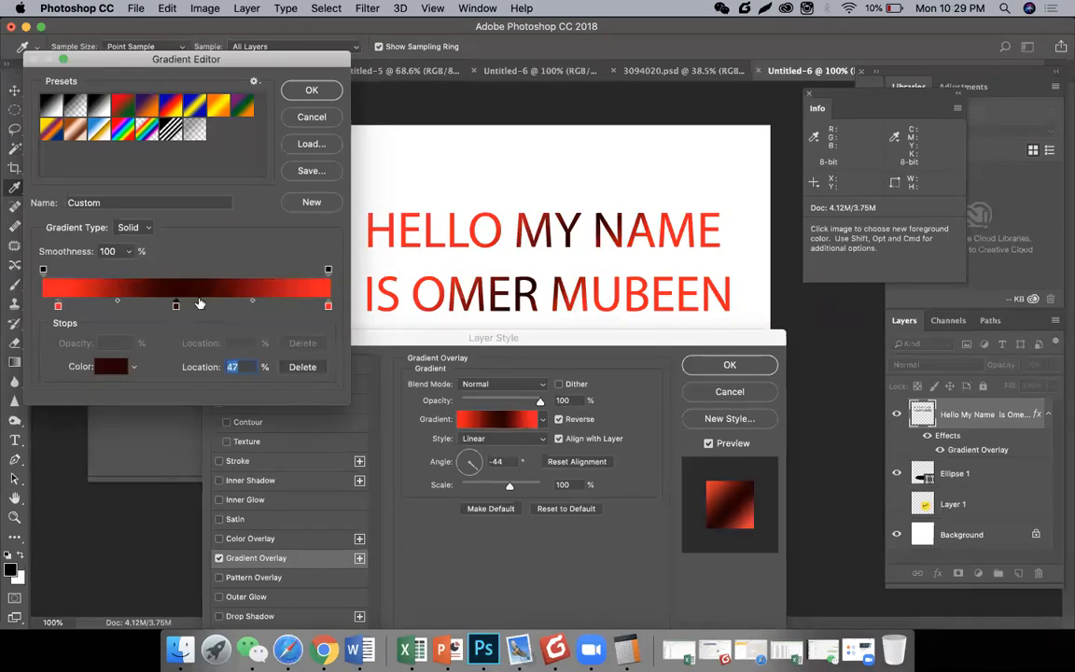
{"action": "left_click_drag", "start_coordinate": [251, 305], "coordinate": [314, 303]}
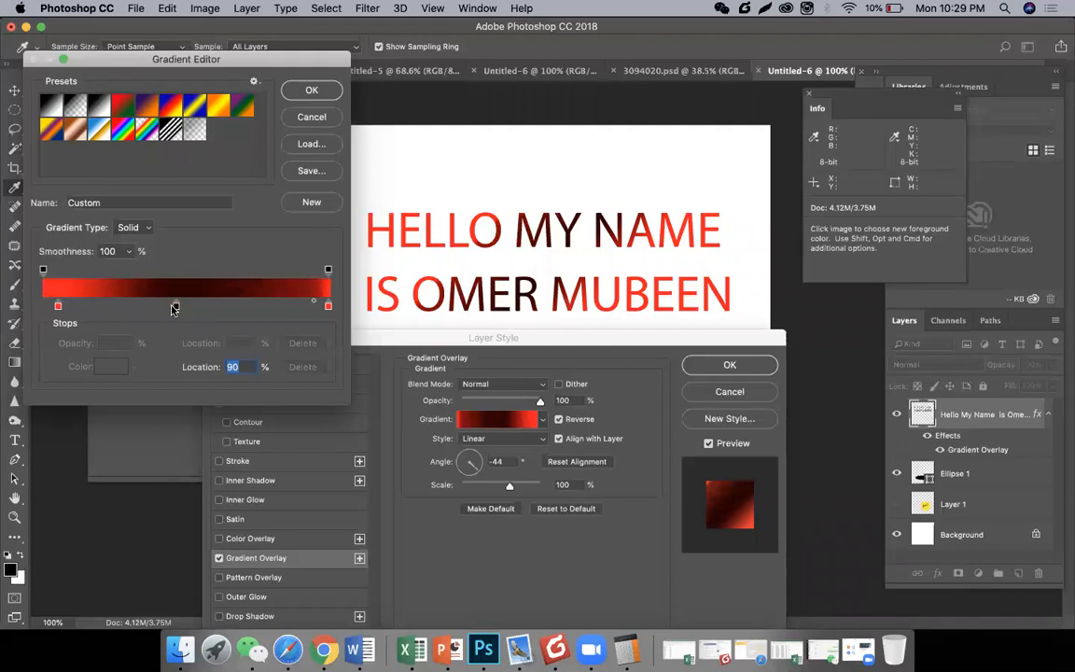
{"action": "left_click", "coordinate": [174, 307]}
{"action": "left_click_drag", "start_coordinate": [117, 304], "coordinate": [93, 303]}
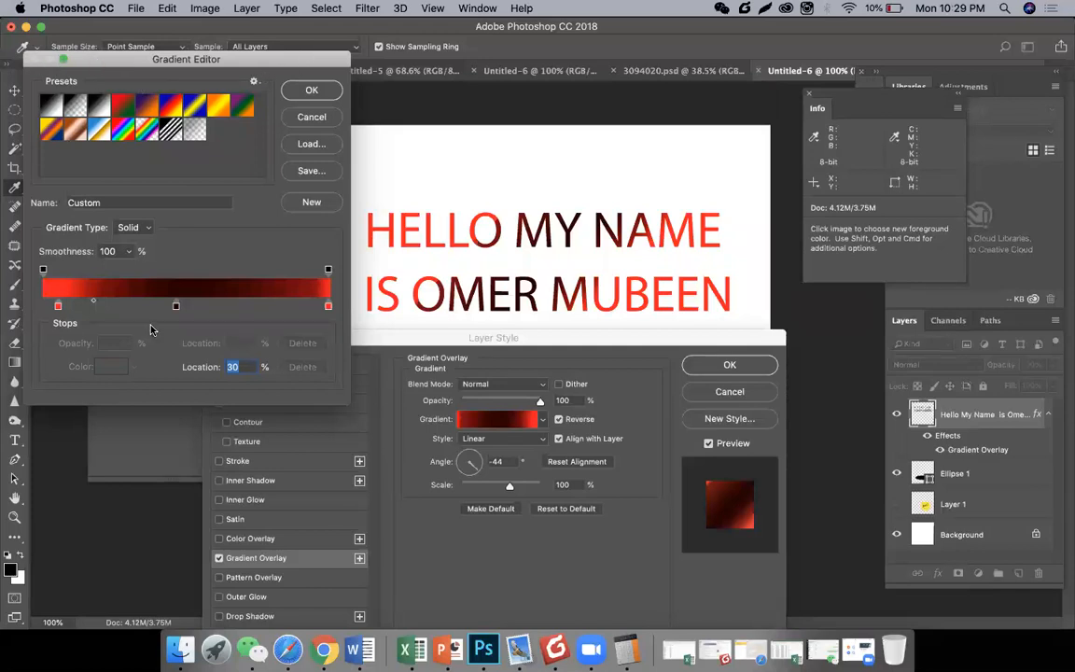
{"action": "key", "text": "Escape"}
{"action": "key", "text": "Escape"}
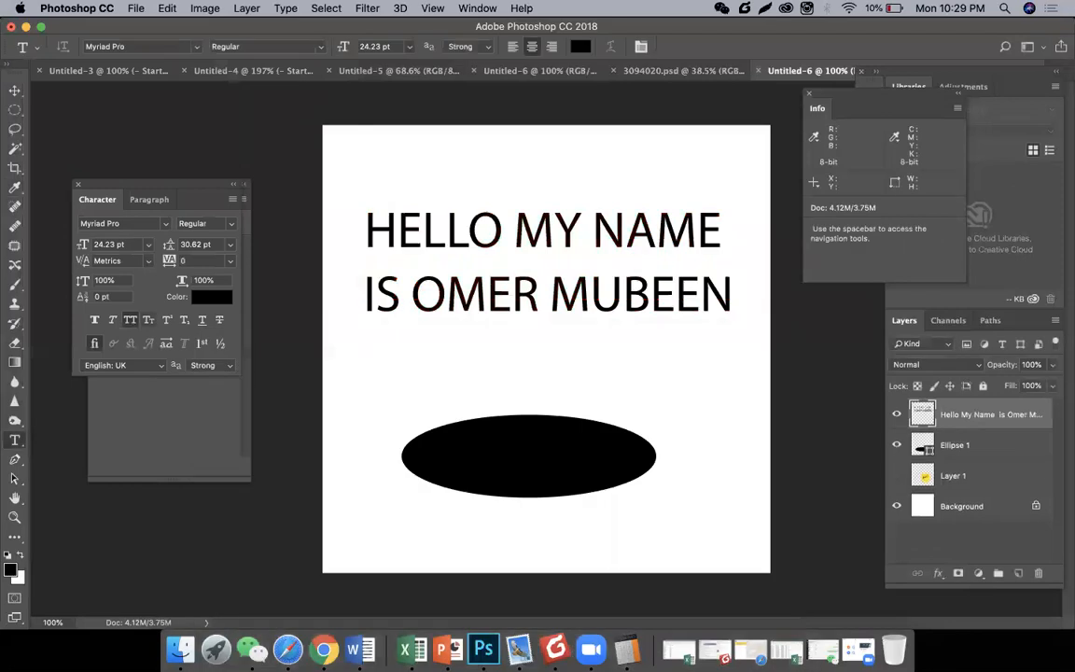
Bring up the 3094020.psd phone advertisement, and search Google Images in Chrome for "logo".
{"action": "left_click", "coordinate": [733, 70]}
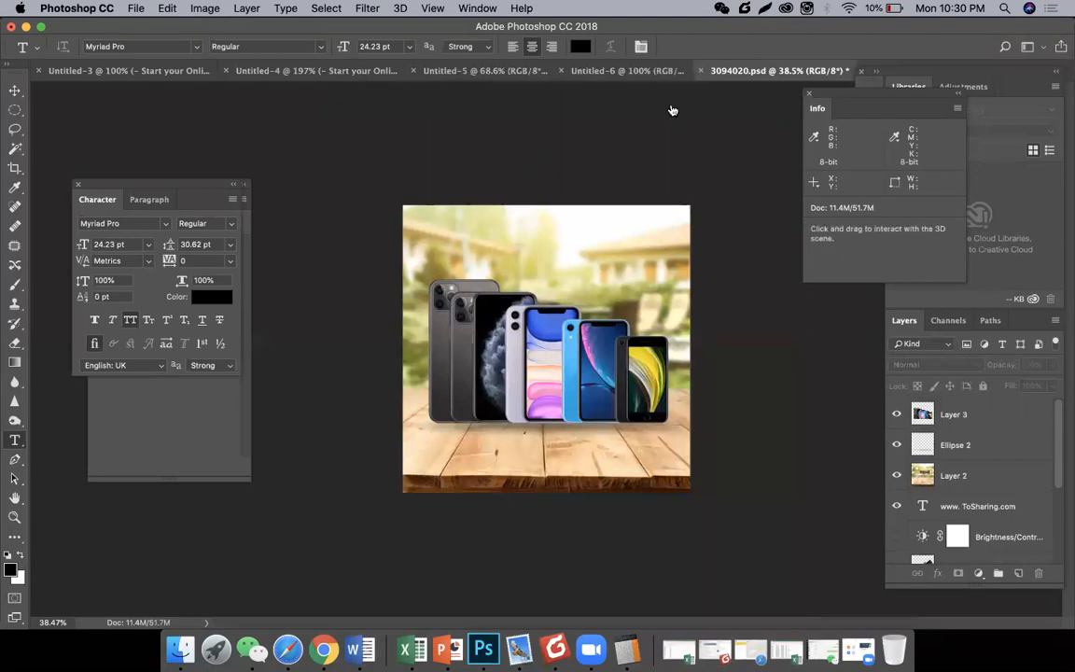
{"action": "key", "text": "super+Tab"}
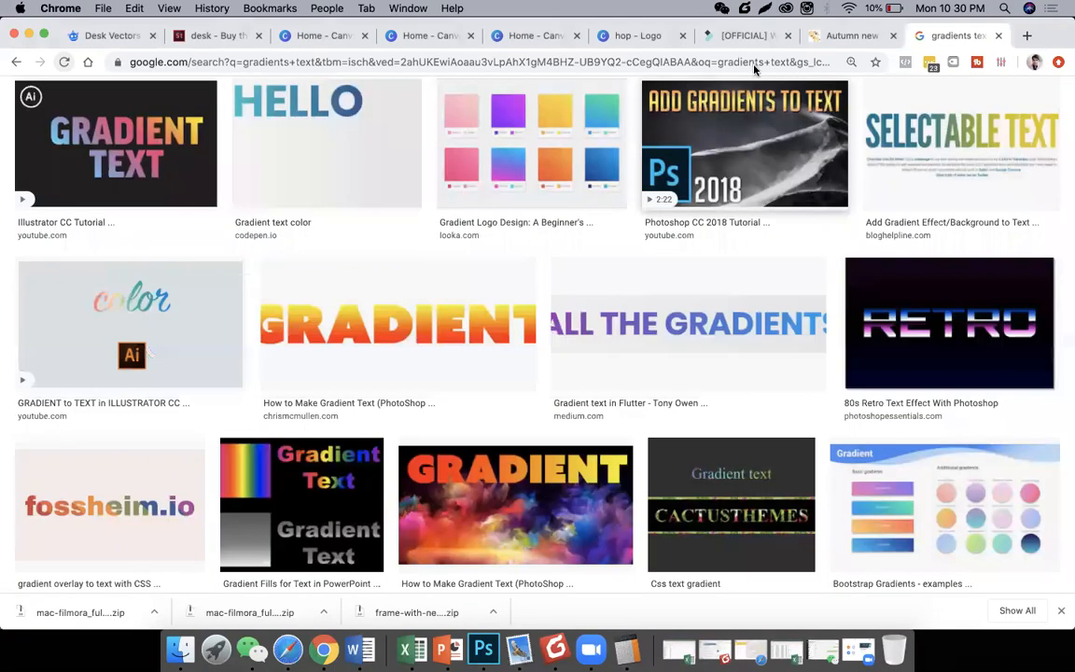
{"action": "key", "text": "super+Tab"}
{"action": "key", "text": "super+Tab"}
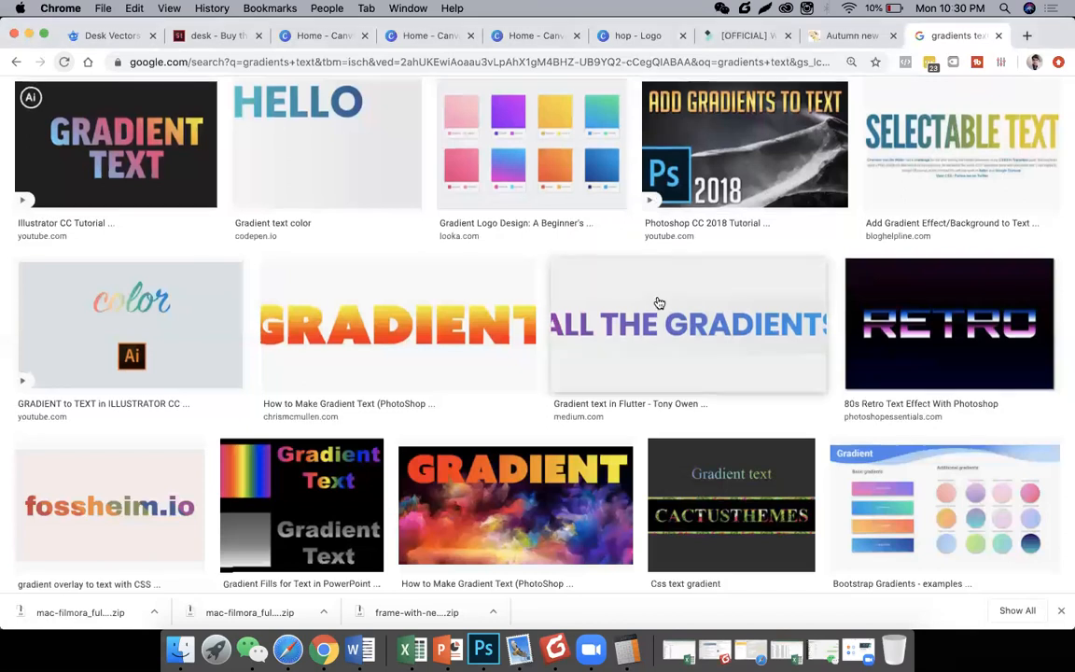
{"action": "scroll", "coordinate": [657, 304], "scroll_direction": "up", "scroll_amount": 3}
{"action": "triple_click", "coordinate": [441, 101]}
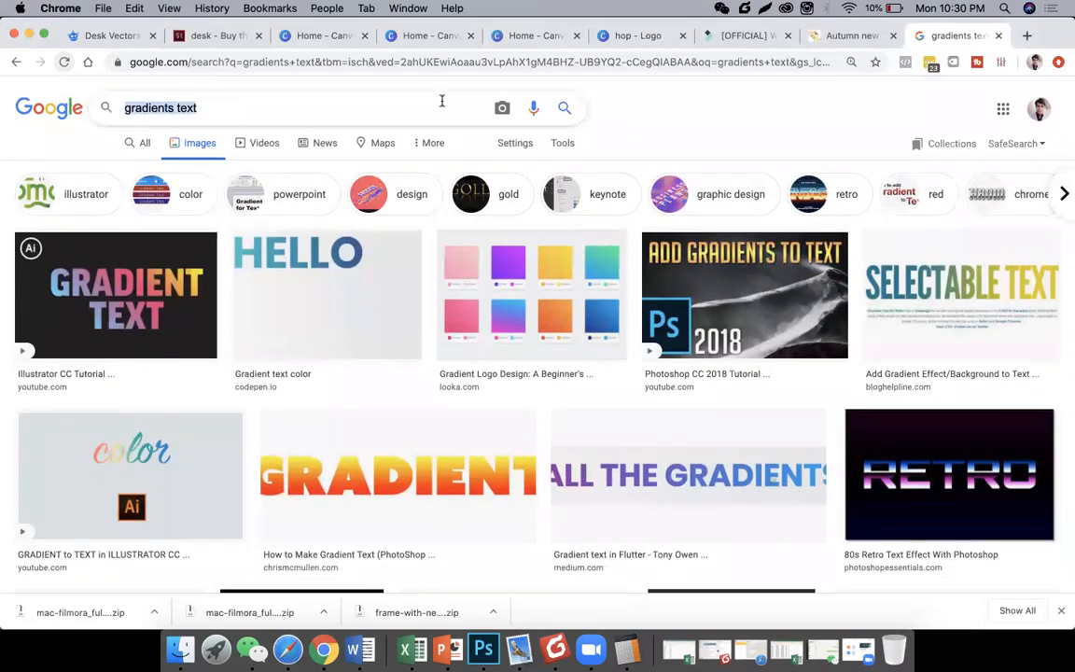
{"action": "type", "text": "logo"}
{"action": "key", "text": "Return"}
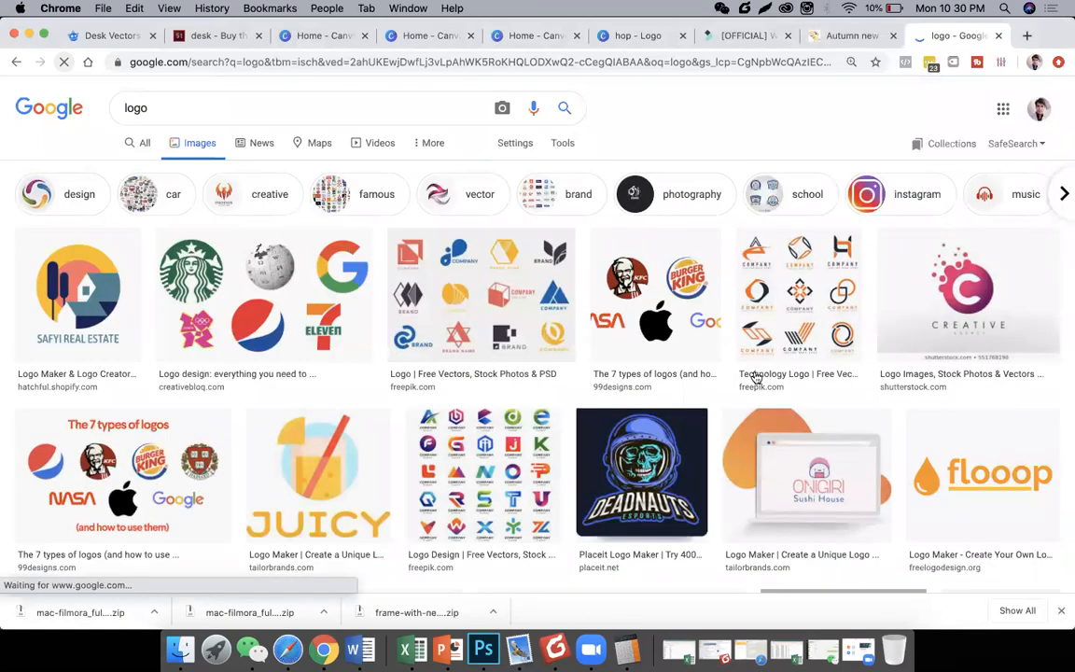
Copy the round yellow Holly's logo image from the results and paste it into 3094020.psd in Photoshop.
{"action": "scroll", "coordinate": [933, 355], "scroll_direction": "down", "scroll_amount": 5}
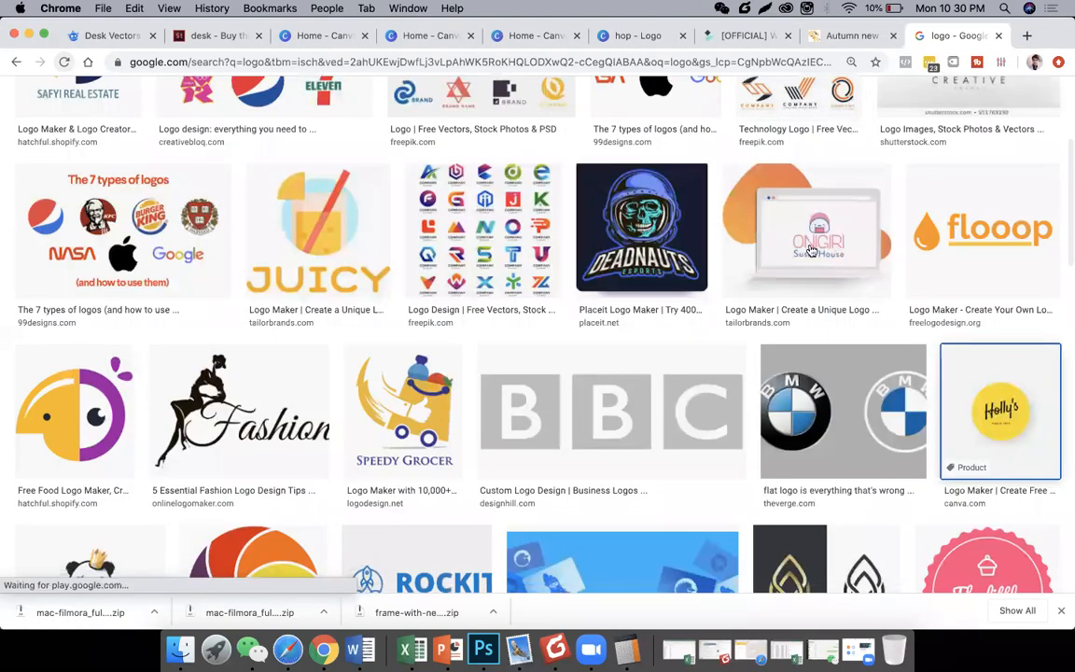
{"action": "left_click", "coordinate": [980, 396]}
{"action": "right_click", "coordinate": [812, 250]}
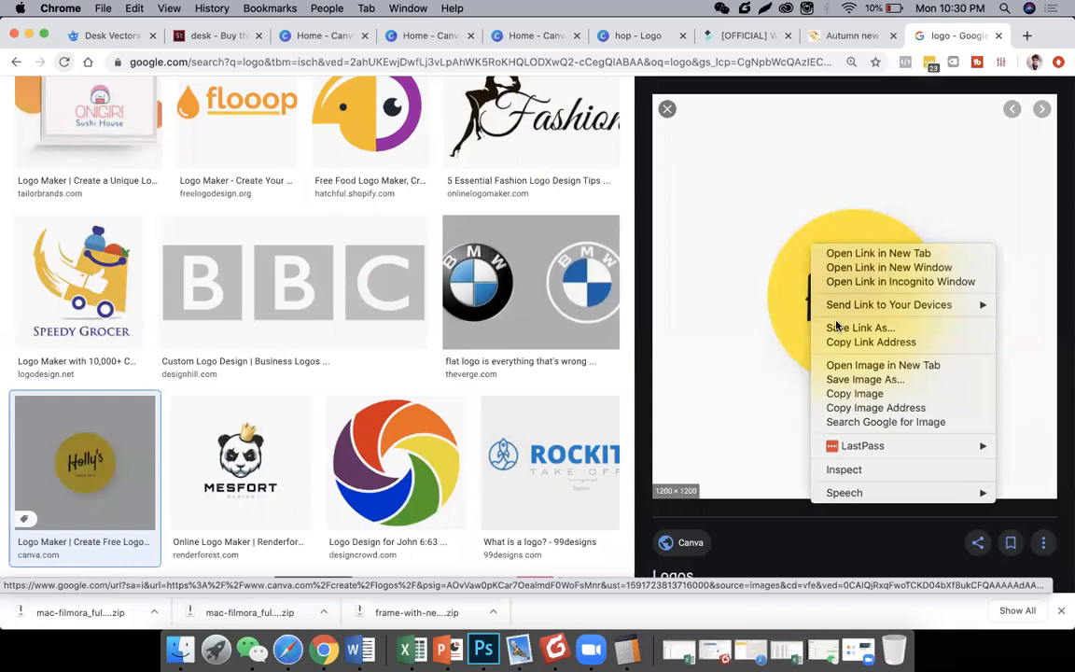
{"action": "left_click", "coordinate": [845, 396]}
{"action": "key", "text": "super+Tab"}
{"action": "key", "text": "super+v"}
Cut the yellow circle out of the pasted logo's white square with a circular selection, and clear the selection.
{"action": "scroll", "coordinate": [648, 305], "scroll_direction": "up", "scroll_amount": 5}
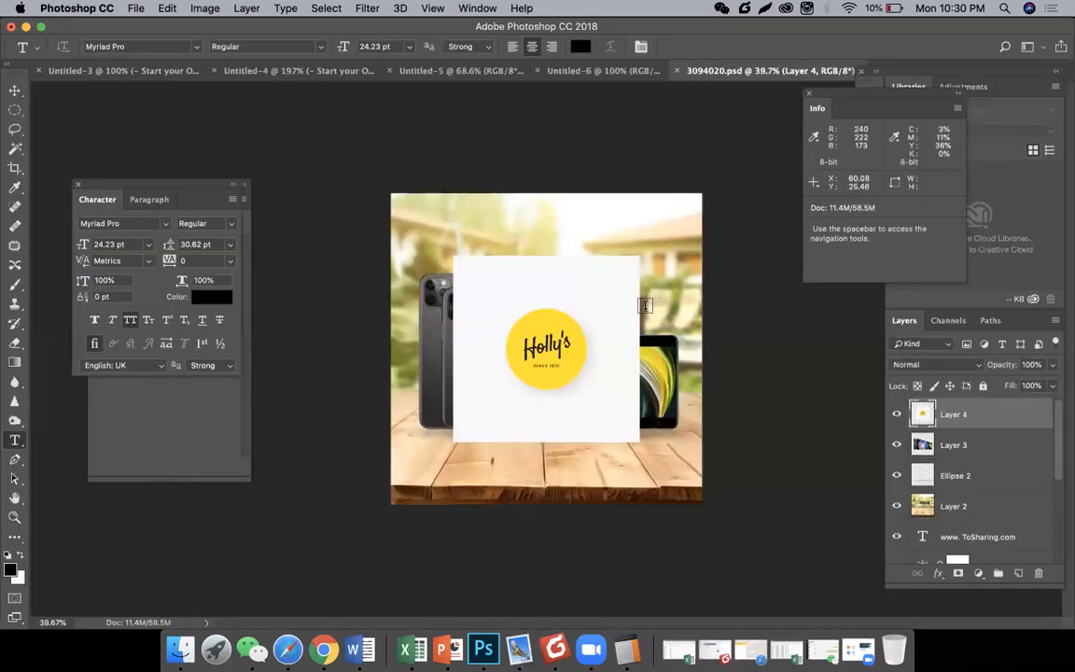
{"action": "scroll", "coordinate": [645, 305], "scroll_direction": "up", "scroll_amount": 1}
{"action": "key", "text": "m"}
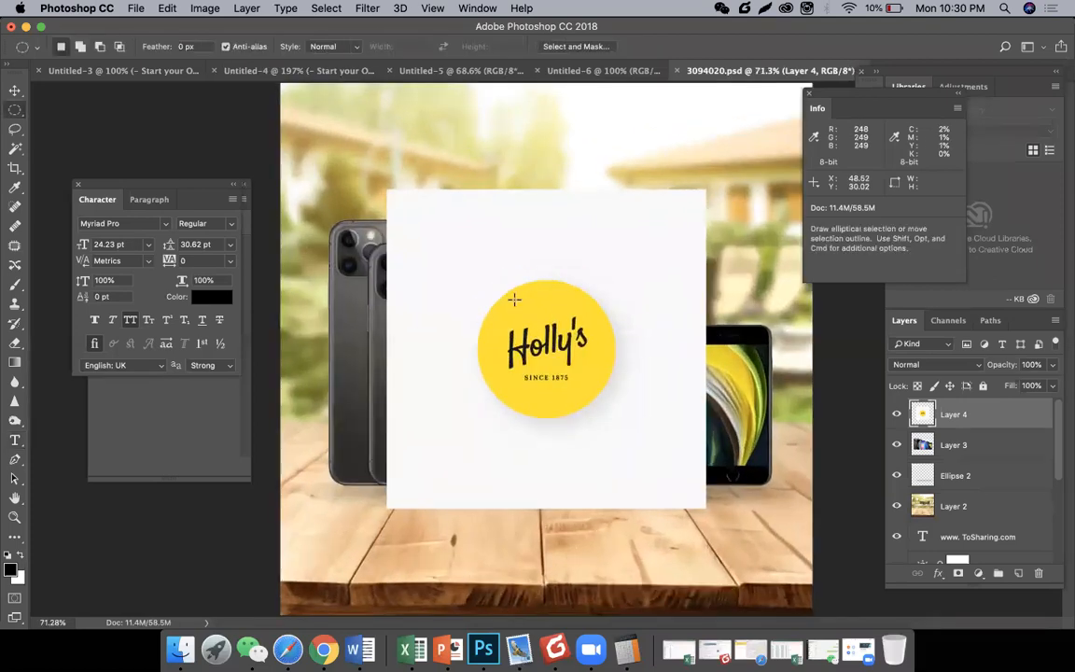
{"action": "left_click_drag", "start_coordinate": [504, 284], "coordinate": [616, 416]}
{"action": "key", "text": "shift+super+i"}
{"action": "key", "text": "Delete"}
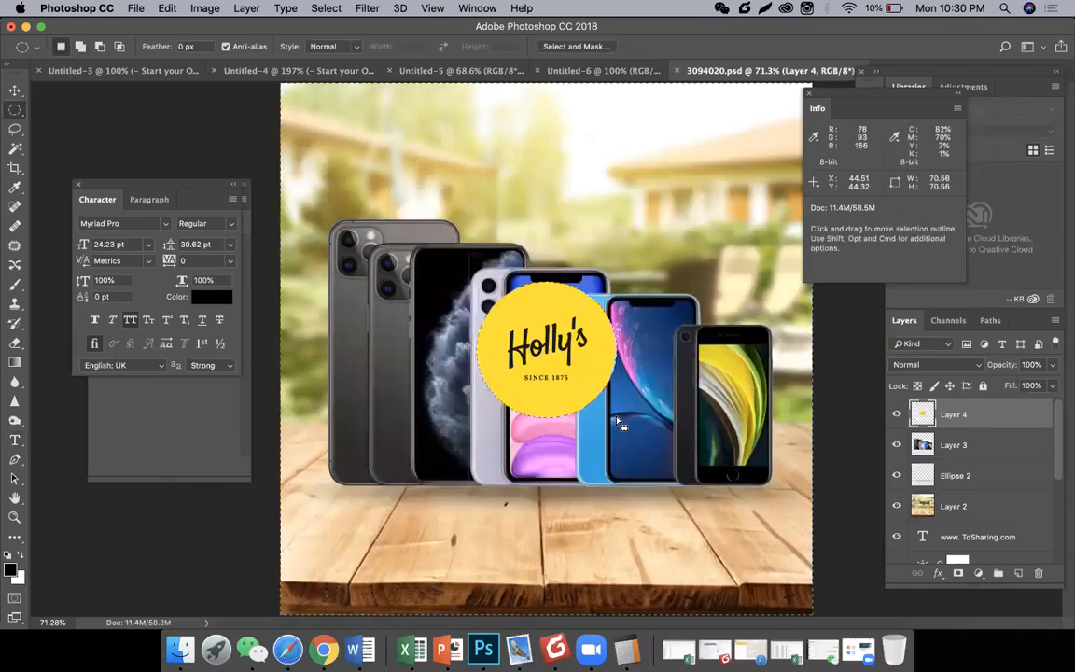
{"action": "key", "text": "super+d"}
Shrink the yellow logo and move it to the upper-right corner of the advertisement.
{"action": "key", "text": "v"}
{"action": "key", "text": "super+minus"}
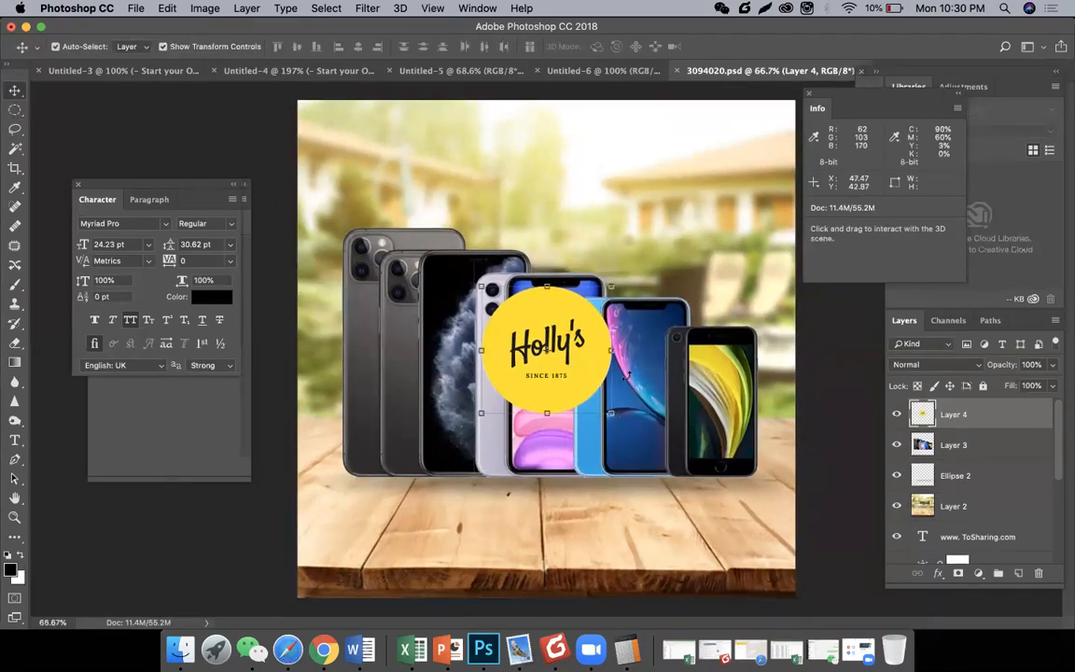
{"action": "key", "text": "super+minus"}
{"action": "left_click_drag", "start_coordinate": [582, 358], "coordinate": [694, 219]}
{"action": "double_click", "coordinate": [701, 220]}
Add a drop shadow to the logo with 30% opacity, 0 px distance, 7% spread and 43 px size, and deselect the layer.
{"action": "right_click", "coordinate": [914, 411]}
{"action": "left_click", "coordinate": [803, 314]}
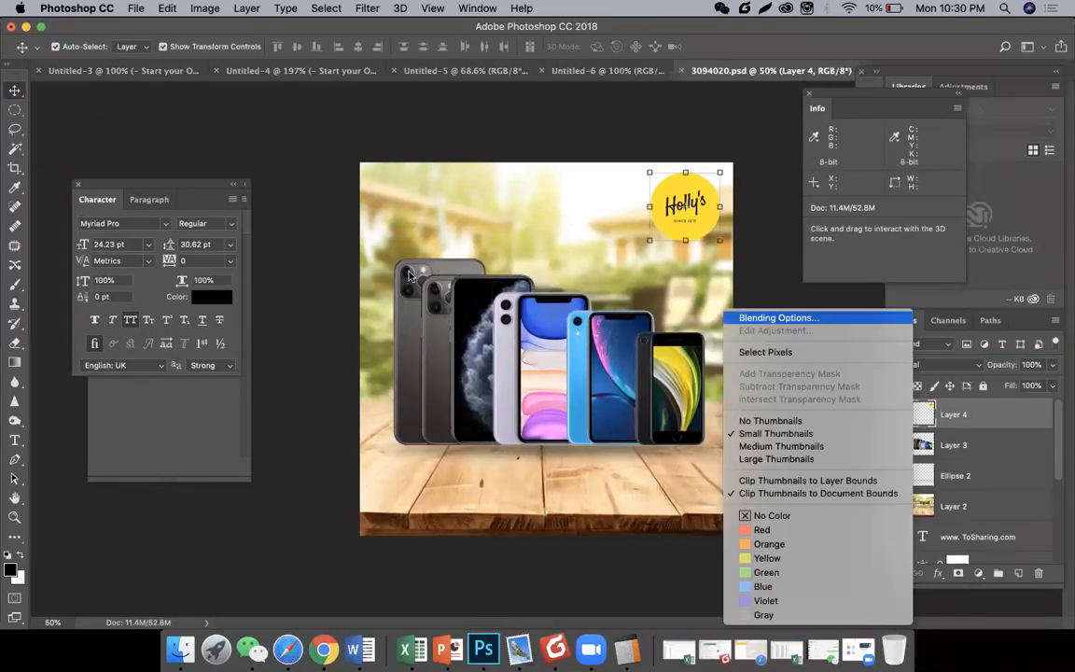
{"action": "left_click", "coordinate": [285, 571]}
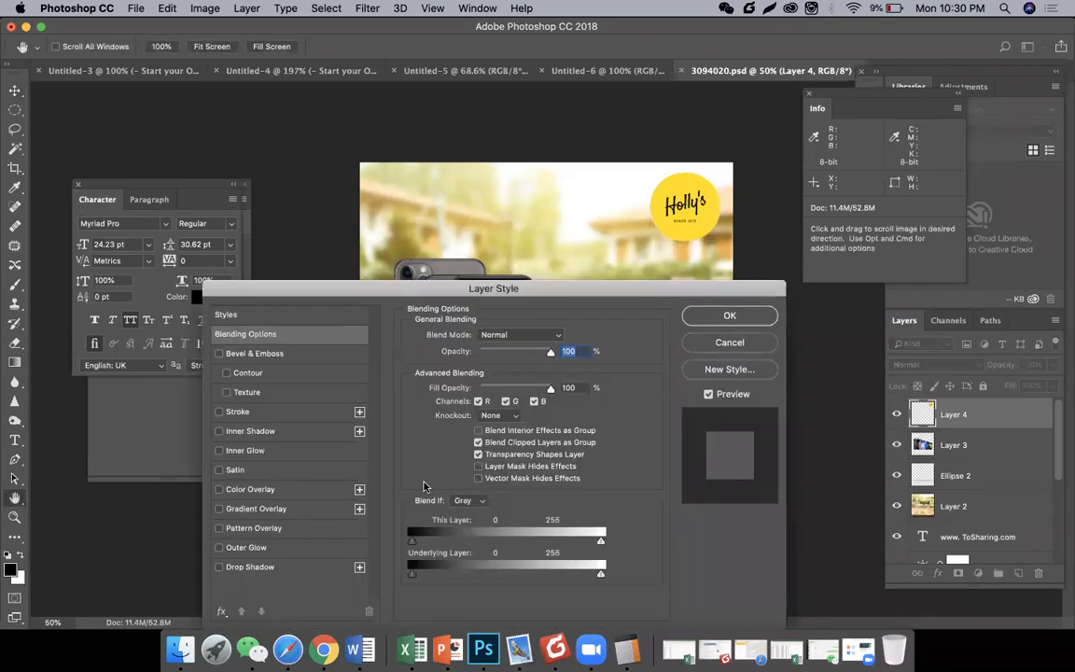
{"action": "mouse_move", "coordinate": [472, 419]}
{"action": "left_mouse_down"}
{"action": "mouse_move", "coordinate": [440, 424]}
{"action": "mouse_move", "coordinate": [459, 403]}
{"action": "mouse_move", "coordinate": [476, 435]}
{"action": "left_mouse_up"}
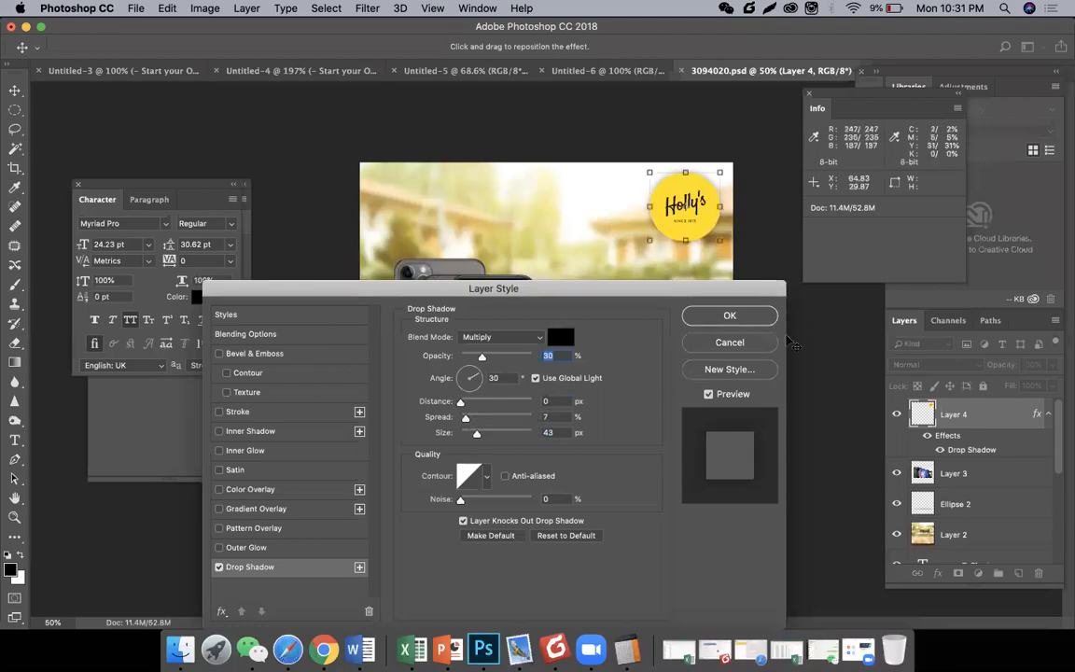
{"action": "left_click", "coordinate": [730, 316]}
{"action": "left_click", "coordinate": [792, 342]}
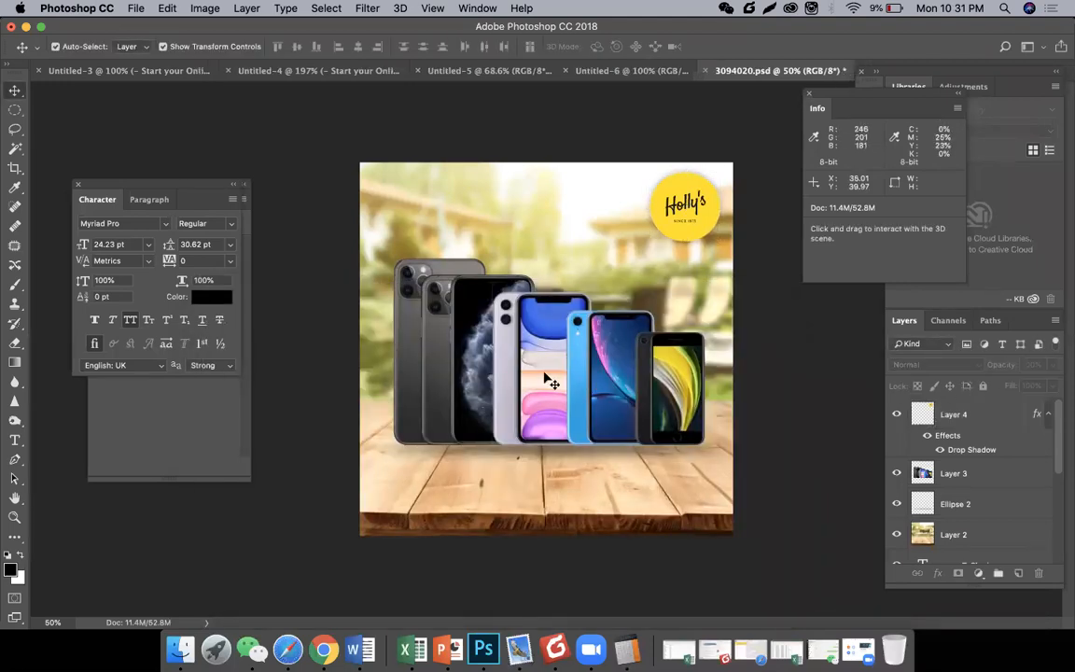
In Chrome, open the black COSIDRAM formal shoe's product page on tosharing.com and copy its photo.
{"action": "key", "text": "super+Tab"}
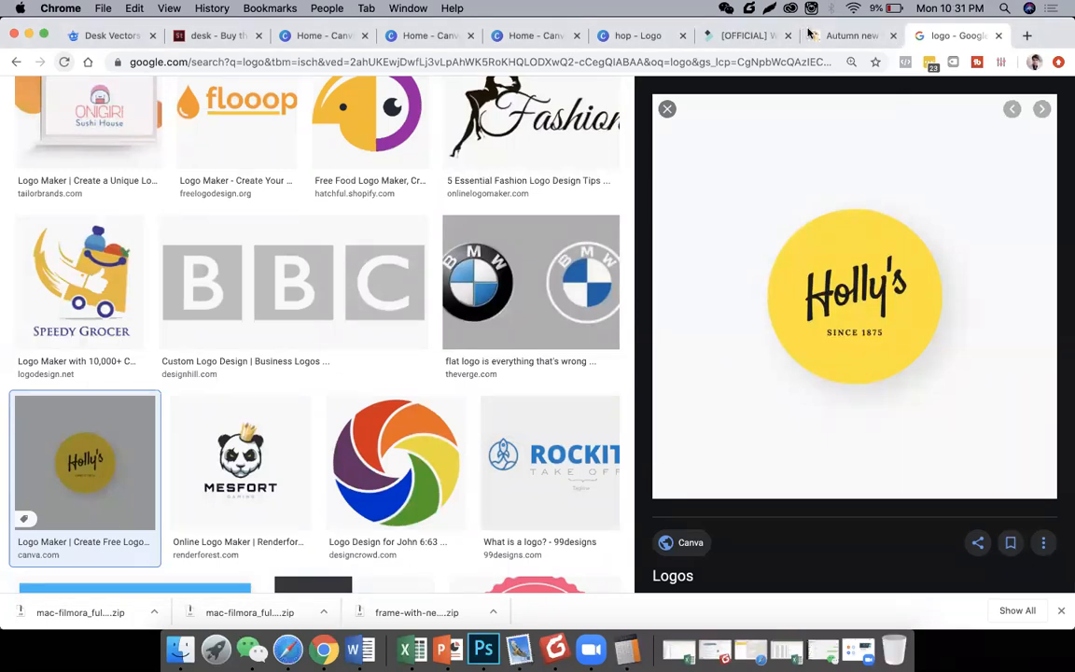
{"action": "left_click", "coordinate": [644, 36]}
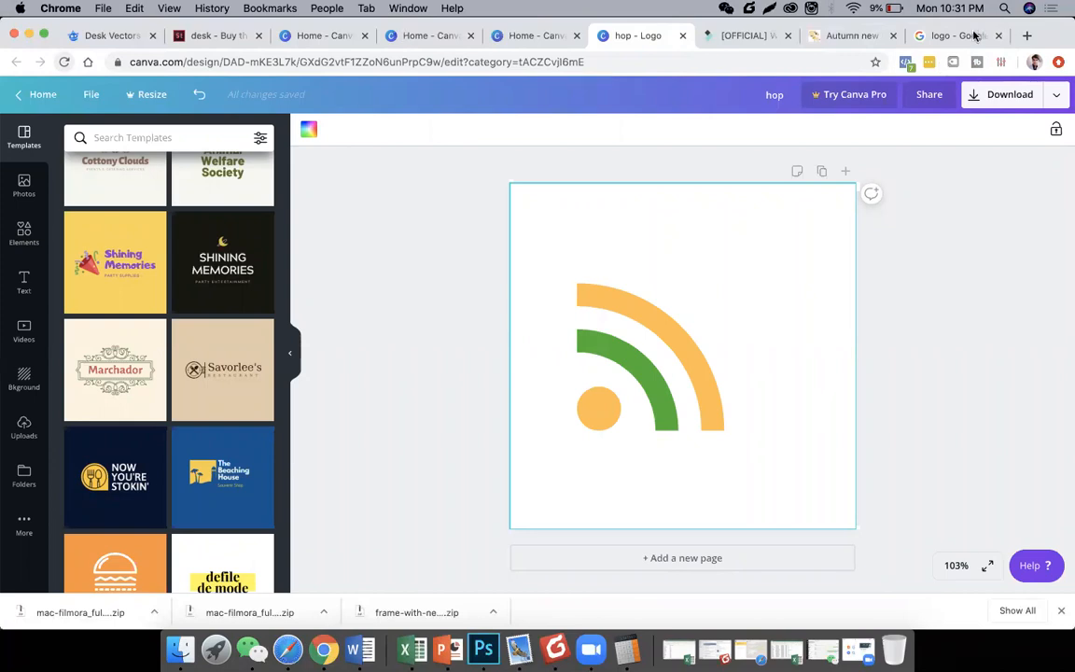
{"action": "left_click", "coordinate": [847, 36]}
{"action": "left_click", "coordinate": [17, 62]}
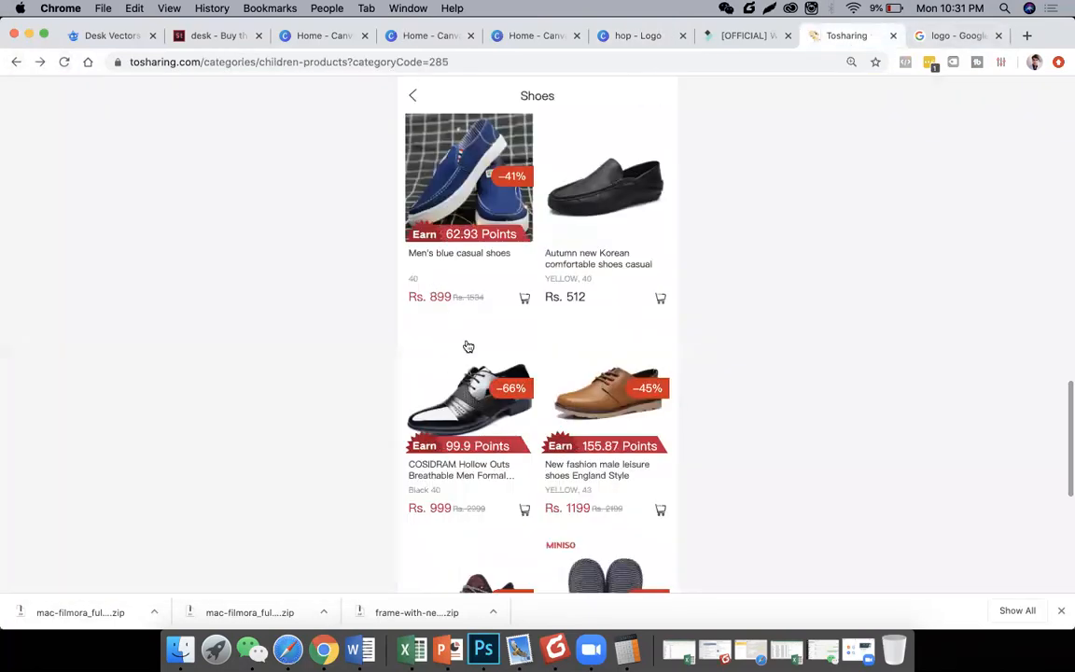
{"action": "scroll", "coordinate": [478, 365], "scroll_direction": "down", "scroll_amount": 1}
{"action": "left_click", "coordinate": [480, 368]}
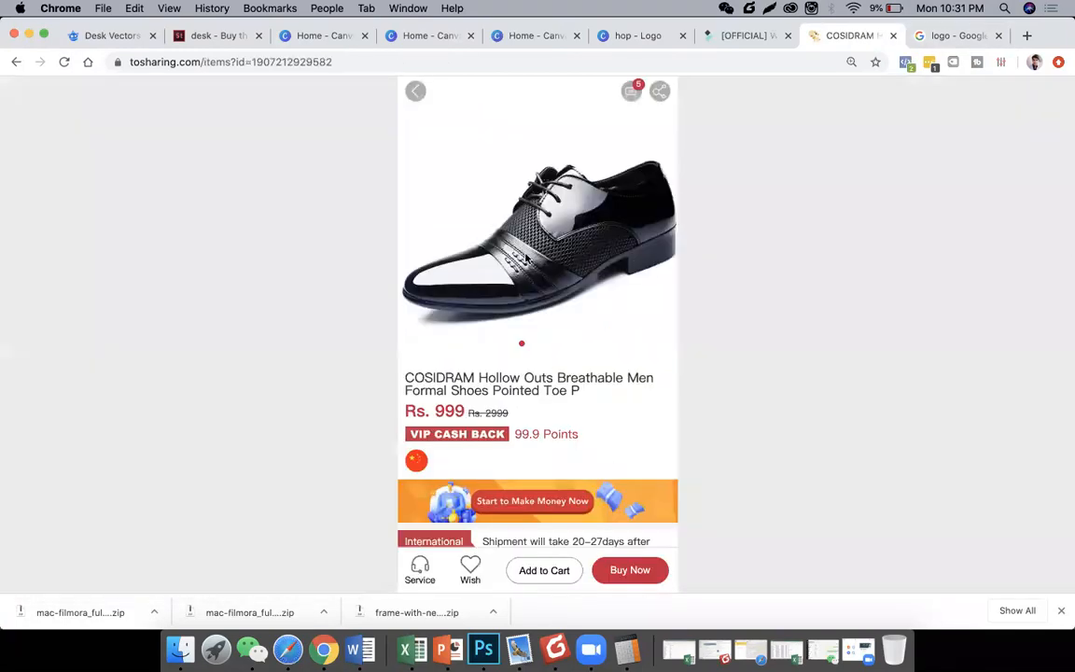
{"action": "right_click", "coordinate": [525, 257]}
{"action": "left_click", "coordinate": [561, 281]}
Replace the phones in the Photoshop advertisement with the copied shoe photo, enlarged to nearly the full canvas width.
{"action": "key", "text": "super+Tab"}
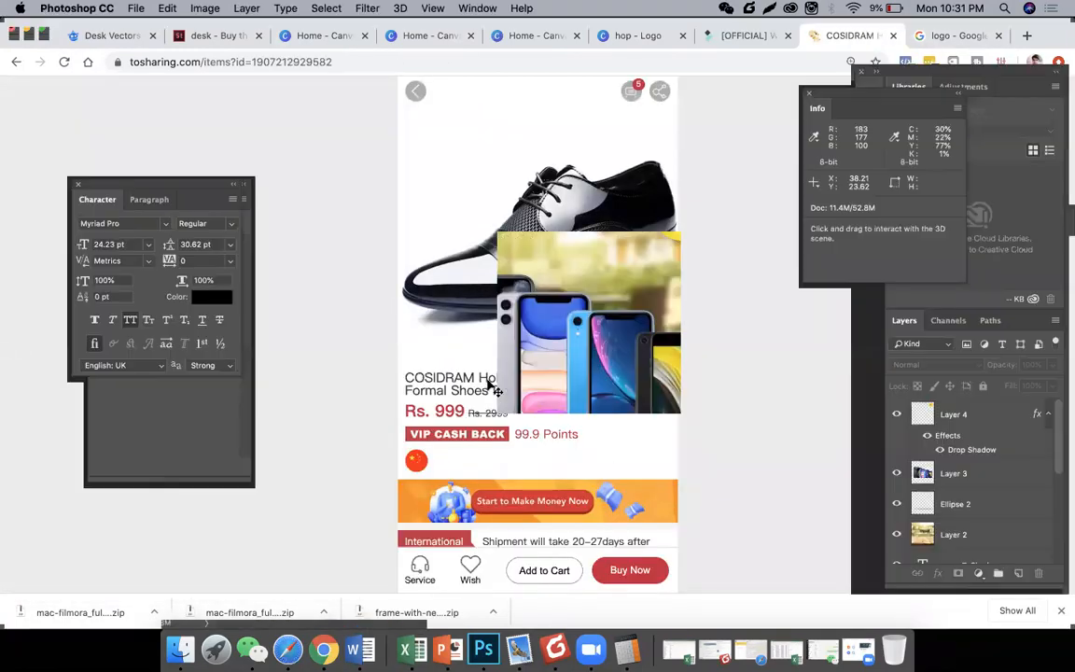
{"action": "key", "text": "BackSpace"}
{"action": "key", "text": "super+v"}
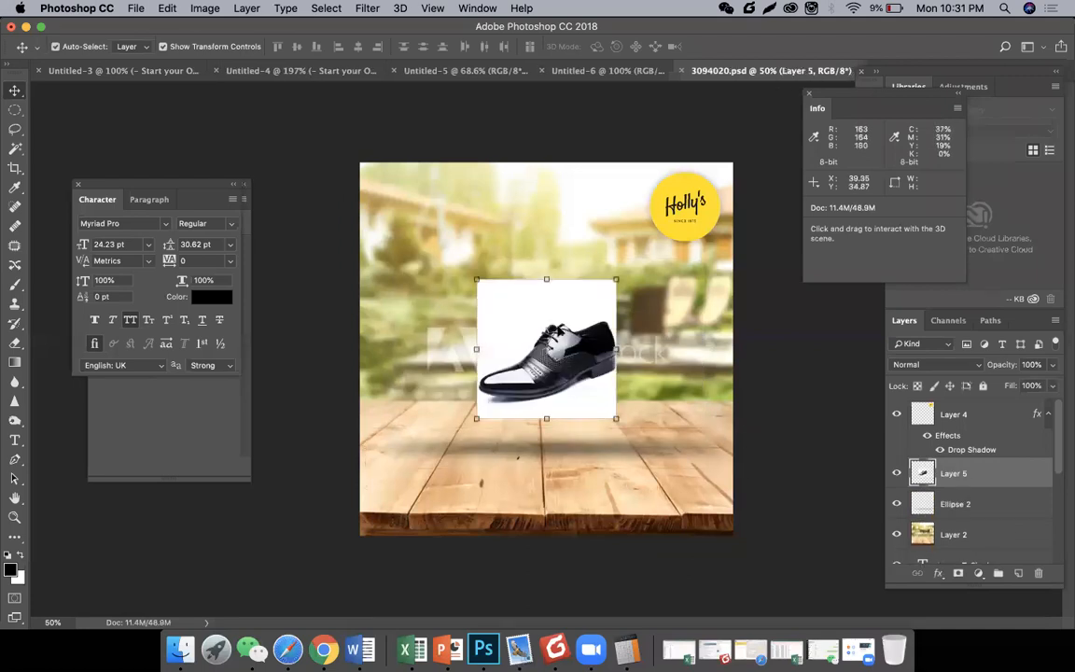
{"action": "left_click_drag", "start_coordinate": [623, 282], "coordinate": [711, 183]}
{"action": "key", "text": "Return"}
Remove the white background around the shoe with the Magic Wand, and inspect the cut-out up close.
{"action": "key", "text": "w"}
{"action": "left_click", "coordinate": [469, 255]}
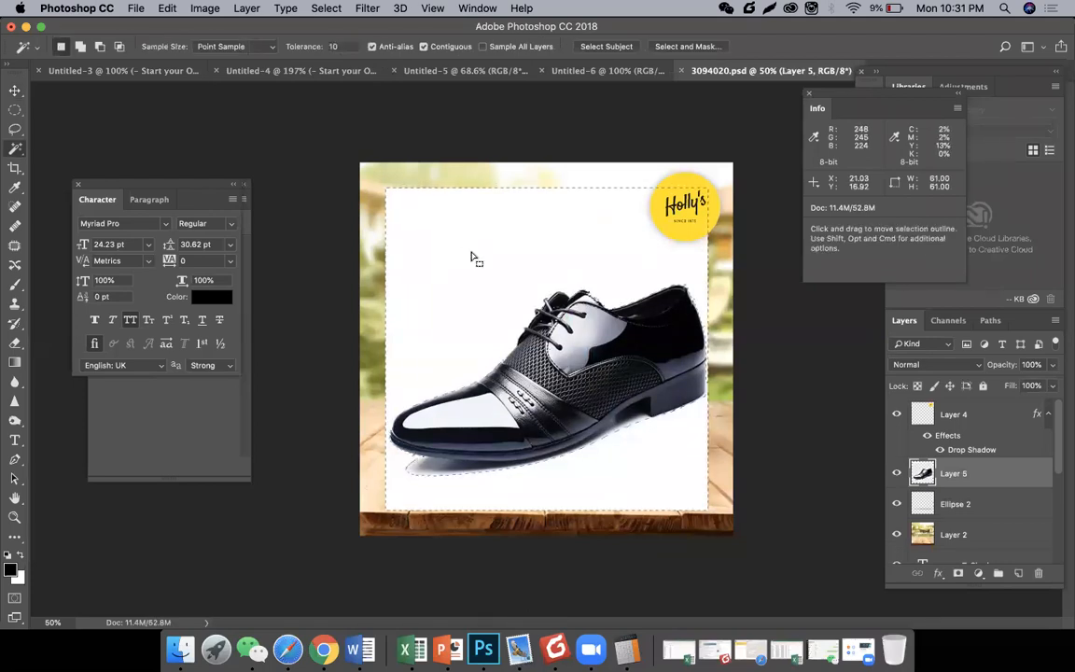
{"action": "key", "text": "Delete"}
{"action": "key", "text": "super+h"}
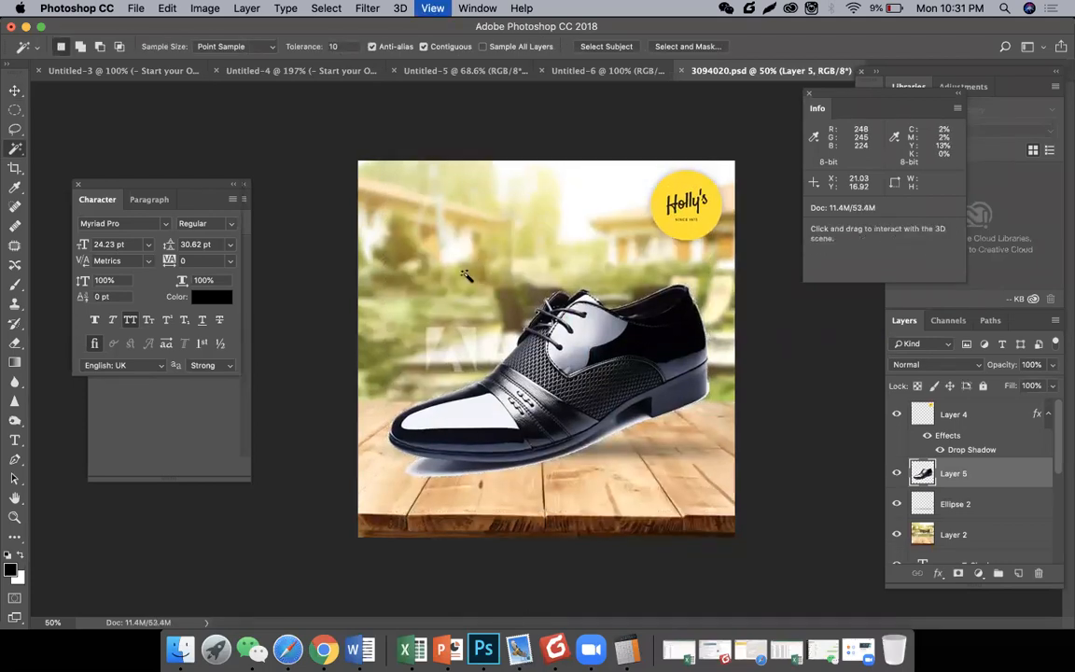
{"action": "key", "text": "super+equal"}
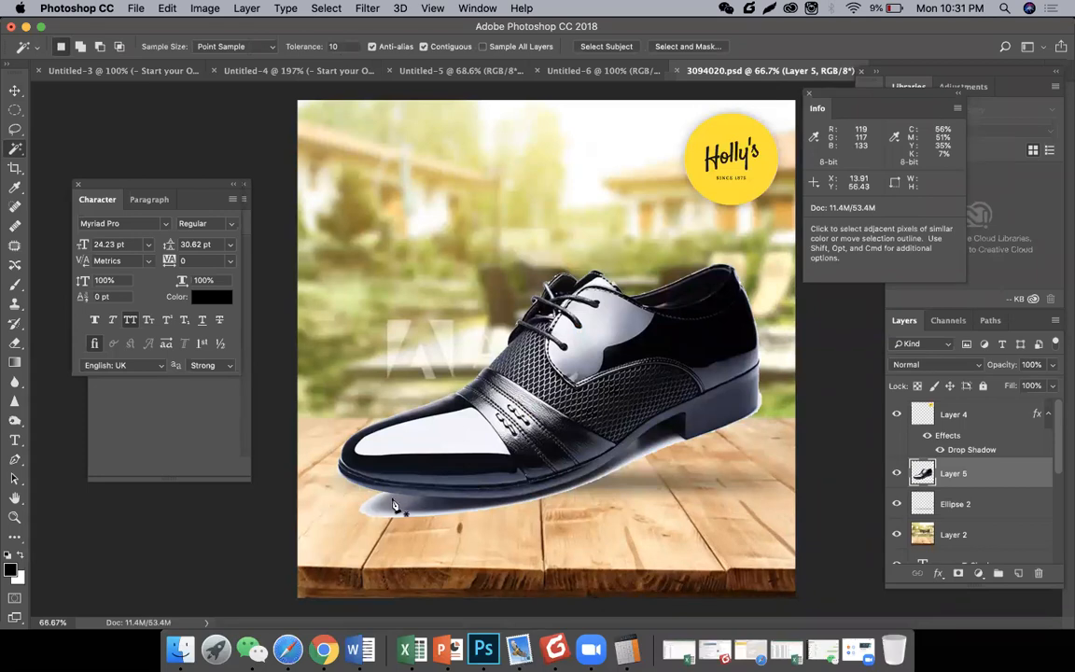
Draw a closed Pen path along the shoe's sole and heel that loops around the leftover pale shadow beneath it.
{"action": "key", "text": "p"}
{"action": "left_click", "coordinate": [379, 492]}
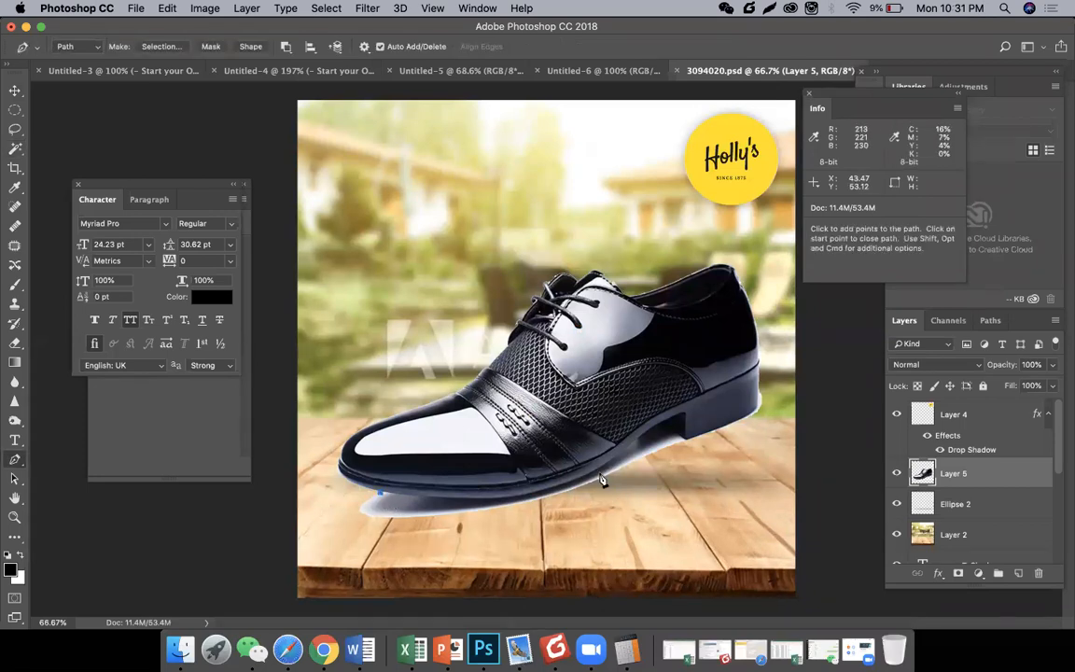
{"action": "left_click_drag", "start_coordinate": [601, 474], "coordinate": [677, 430]}
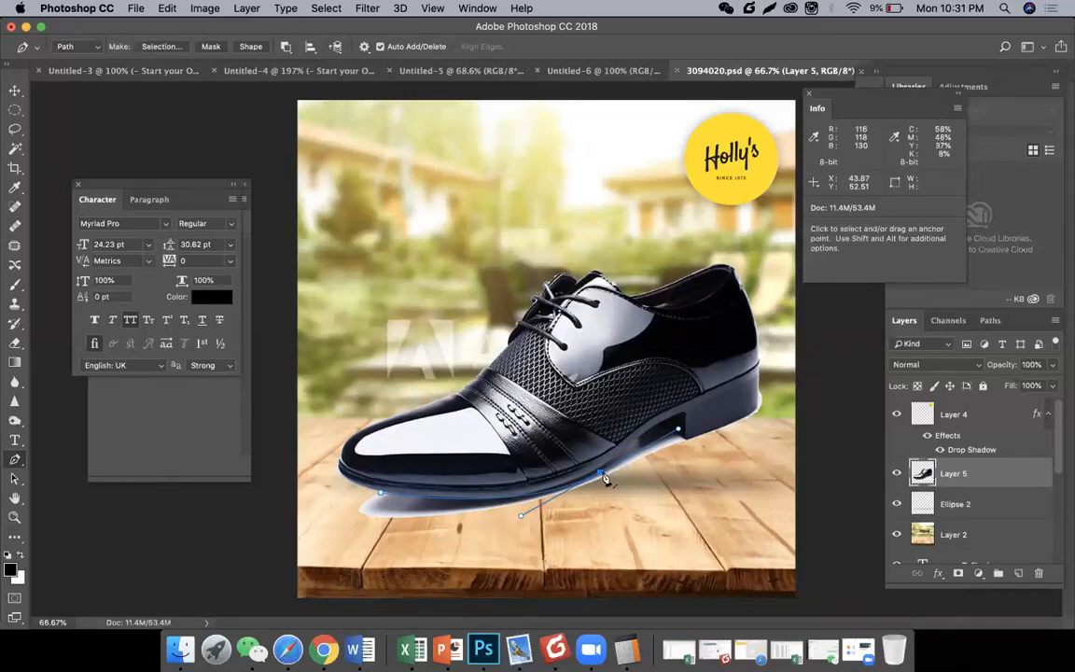
{"action": "left_click", "coordinate": [603, 479]}
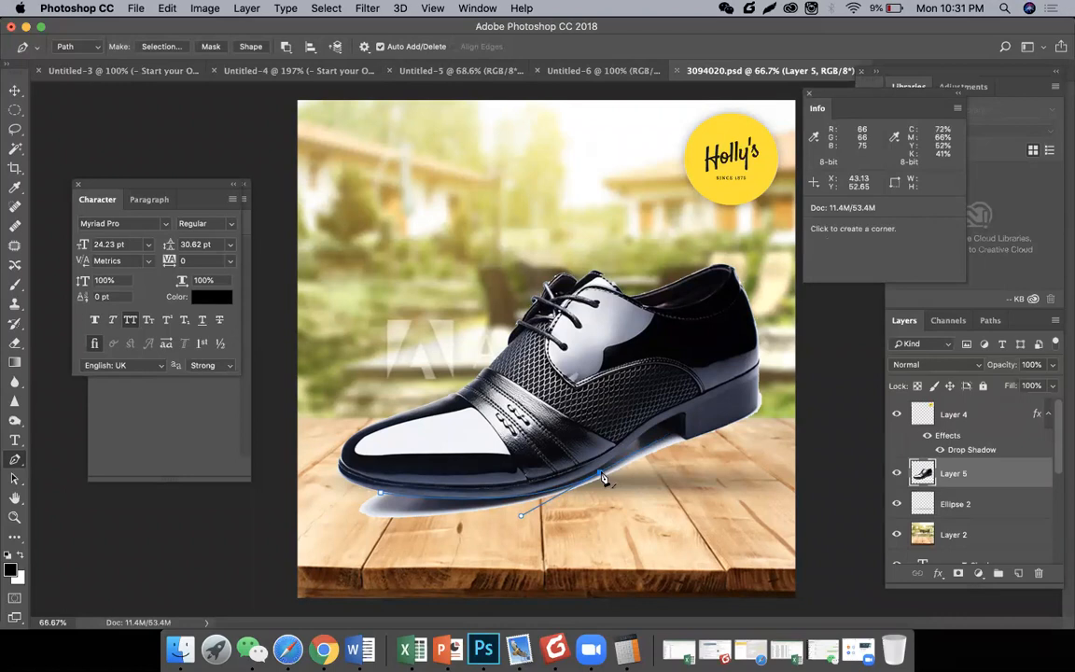
{"action": "left_click_drag", "start_coordinate": [684, 433], "coordinate": [694, 437]}
{"action": "left_click", "coordinate": [681, 436], "text": "alt"}
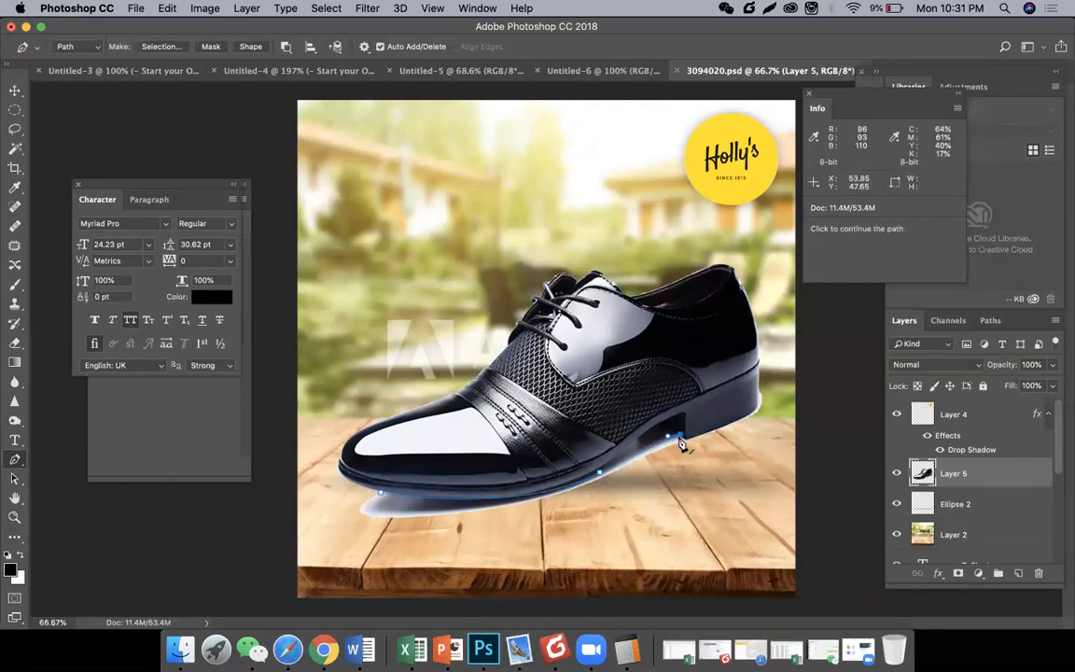
{"action": "left_click_drag", "start_coordinate": [758, 408], "coordinate": [760, 400]}
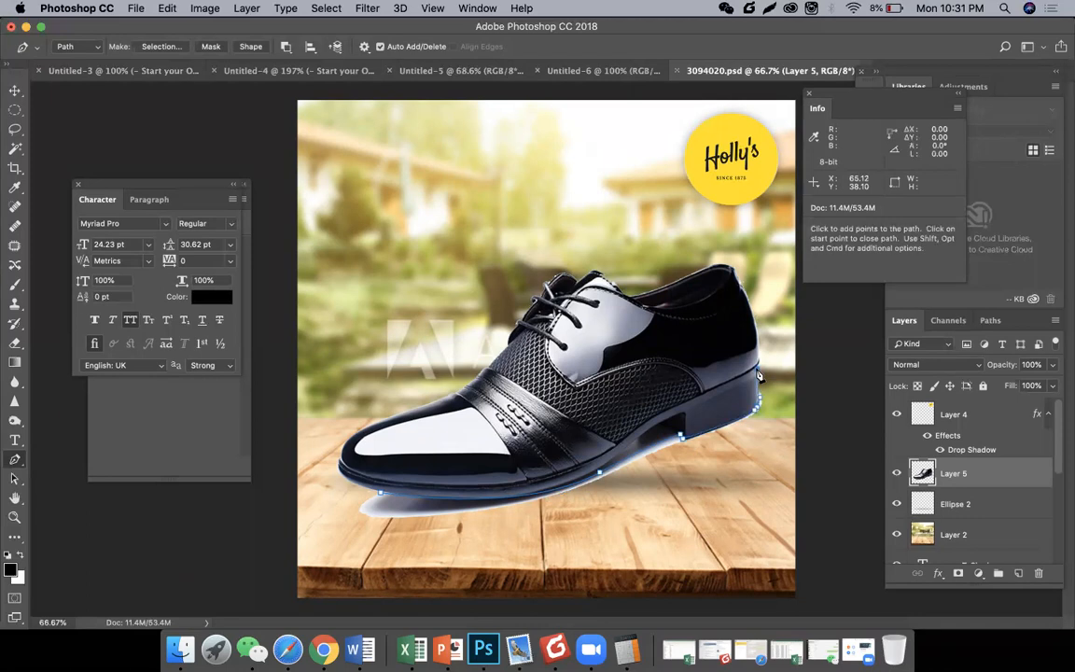
{"action": "left_click", "coordinate": [768, 369]}
{"action": "left_click", "coordinate": [335, 537]}
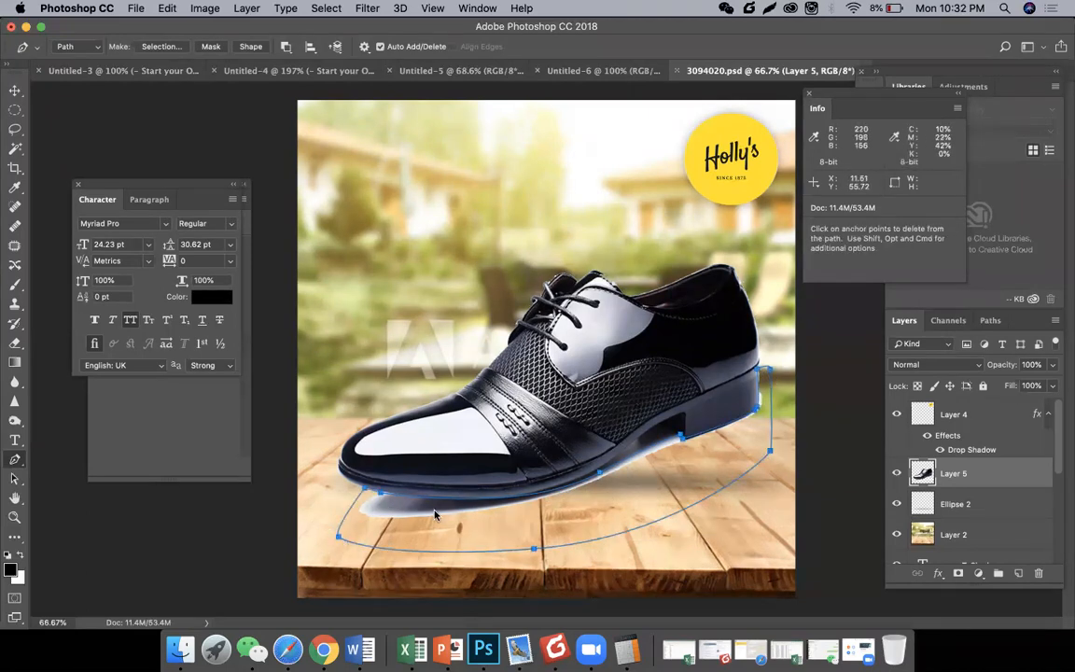
Convert the path to a selection with a 3-pixel feather, delete the pale shadow remnant under the sole, and deselect.
{"action": "right_click", "coordinate": [379, 493]}
{"action": "left_click", "coordinate": [442, 579]}
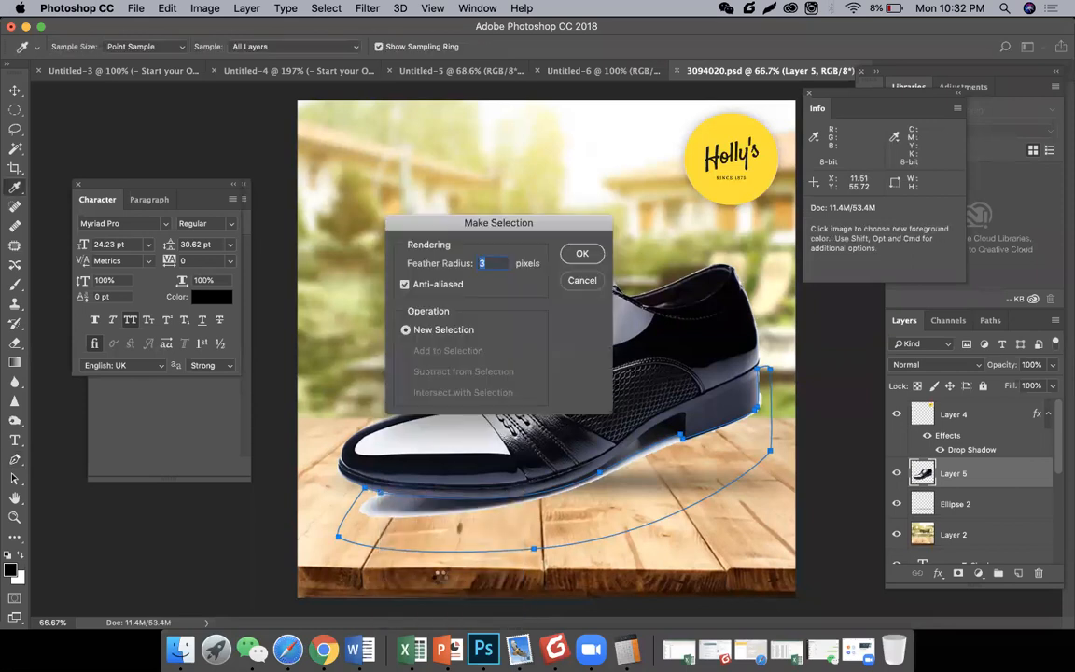
{"action": "key", "text": "Return"}
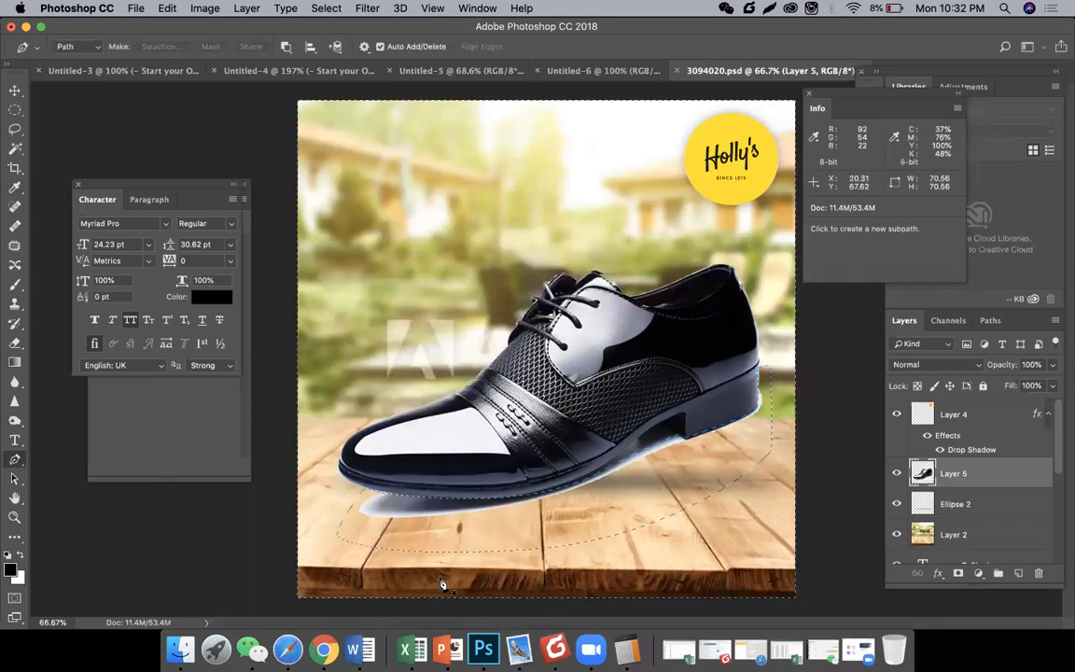
{"action": "key", "text": "Delete"}
{"action": "key", "text": "ctrl+d"}
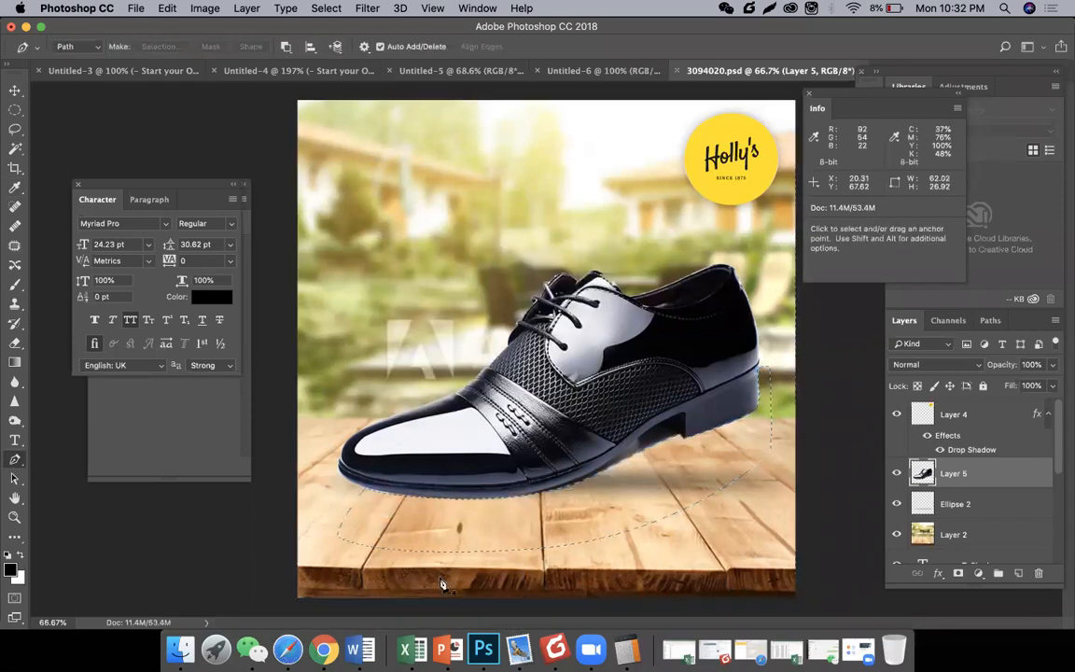
Rotate the shoe about 10° counter-clockwise so its heel lifts off the wooden table.
{"action": "key", "text": "v"}
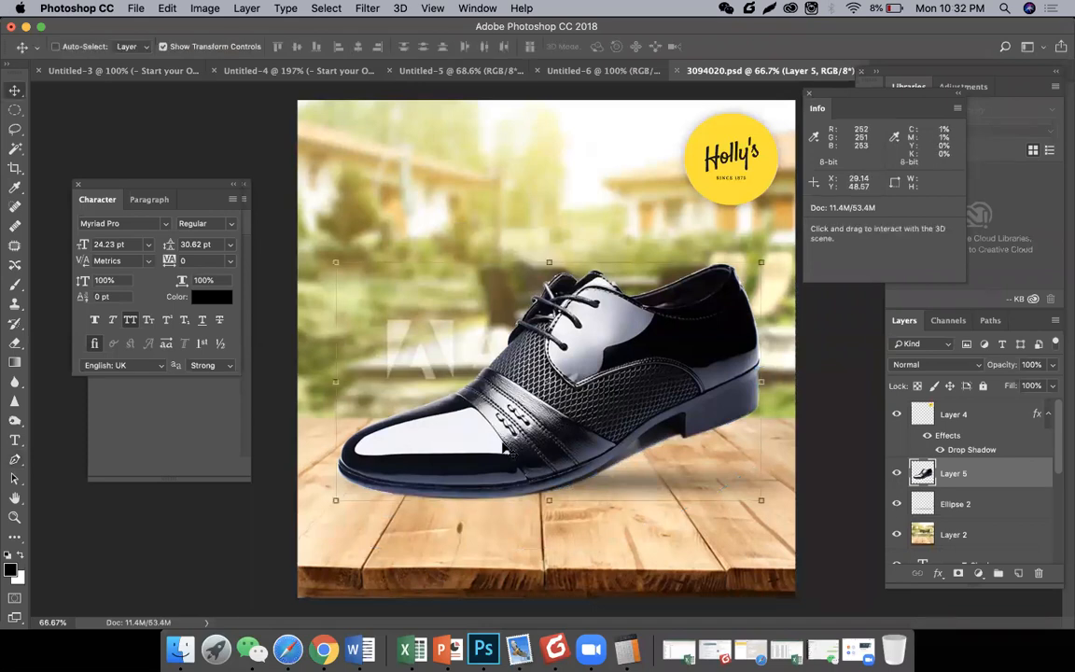
{"action": "key", "text": "super+minus"}
{"action": "left_click_drag", "start_coordinate": [630, 285], "coordinate": [647, 266]}
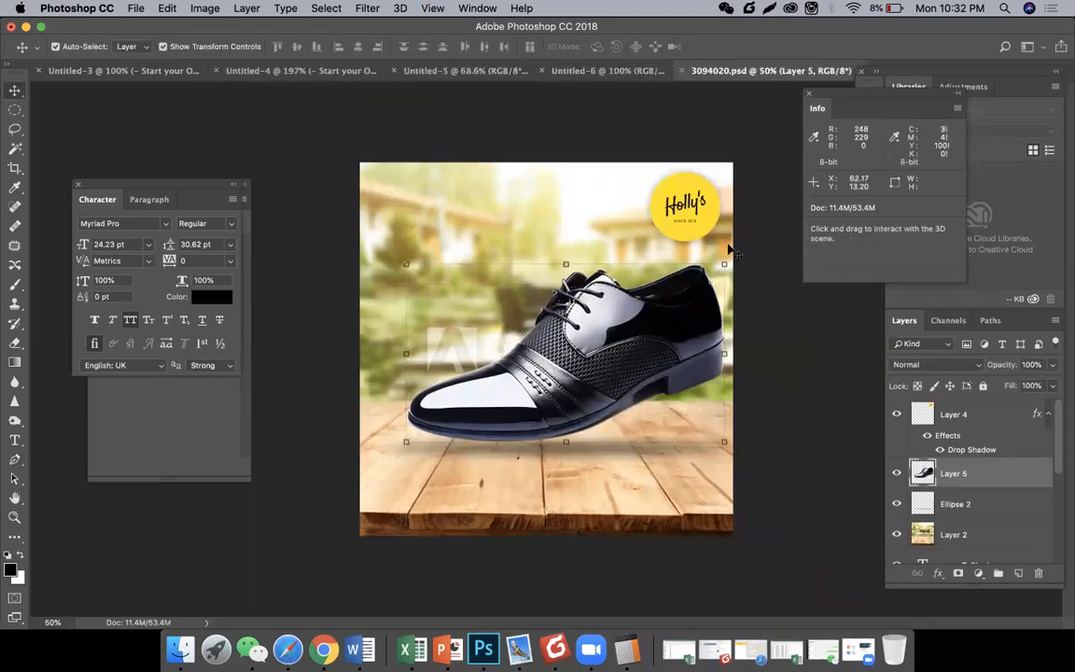
{"action": "left_click_drag", "start_coordinate": [717, 211], "coordinate": [732, 192]}
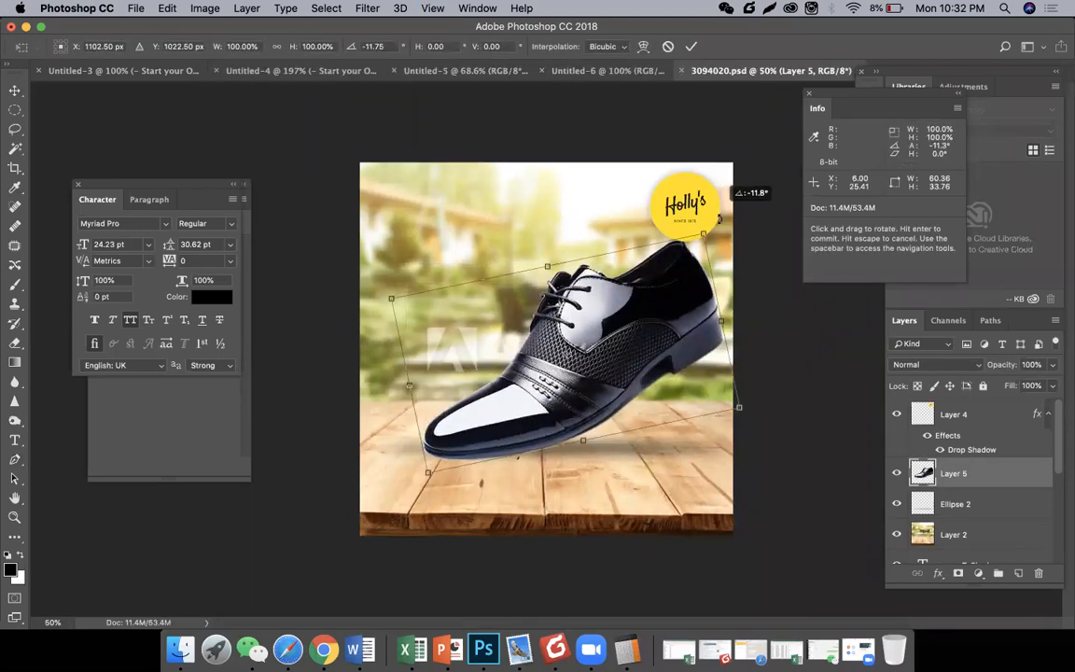
{"action": "key", "text": "Return"}
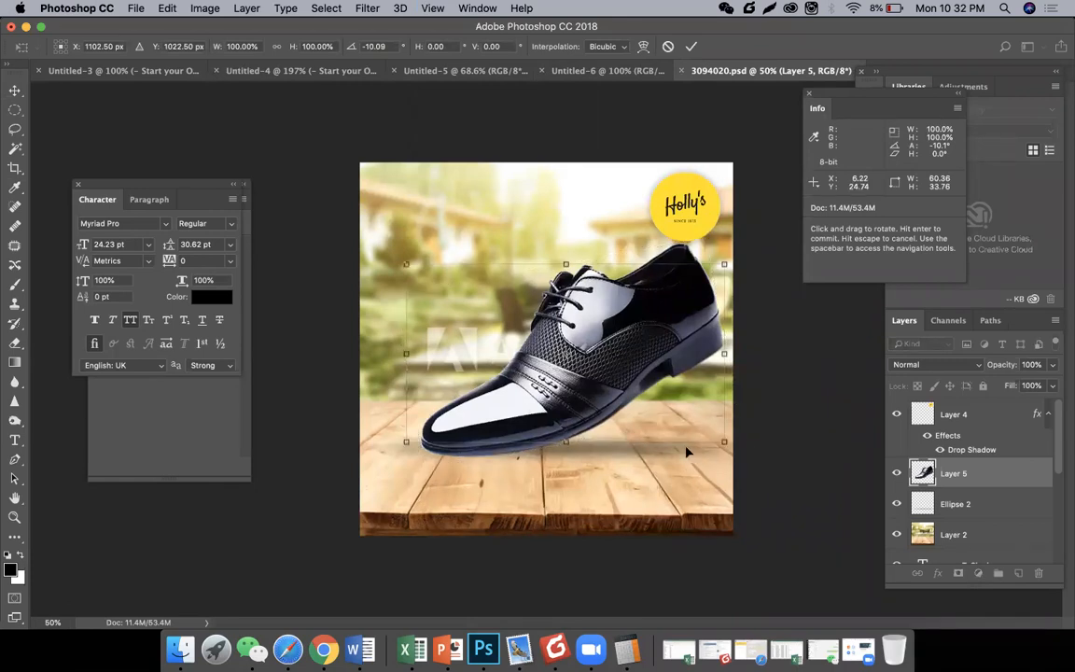
Narrow the Ellipse 2 shadow to about 36% of its width and place it under the shoe's toe.
{"action": "left_click", "coordinate": [682, 451]}
{"action": "left_click_drag", "start_coordinate": [746, 448], "coordinate": [441, 465]}
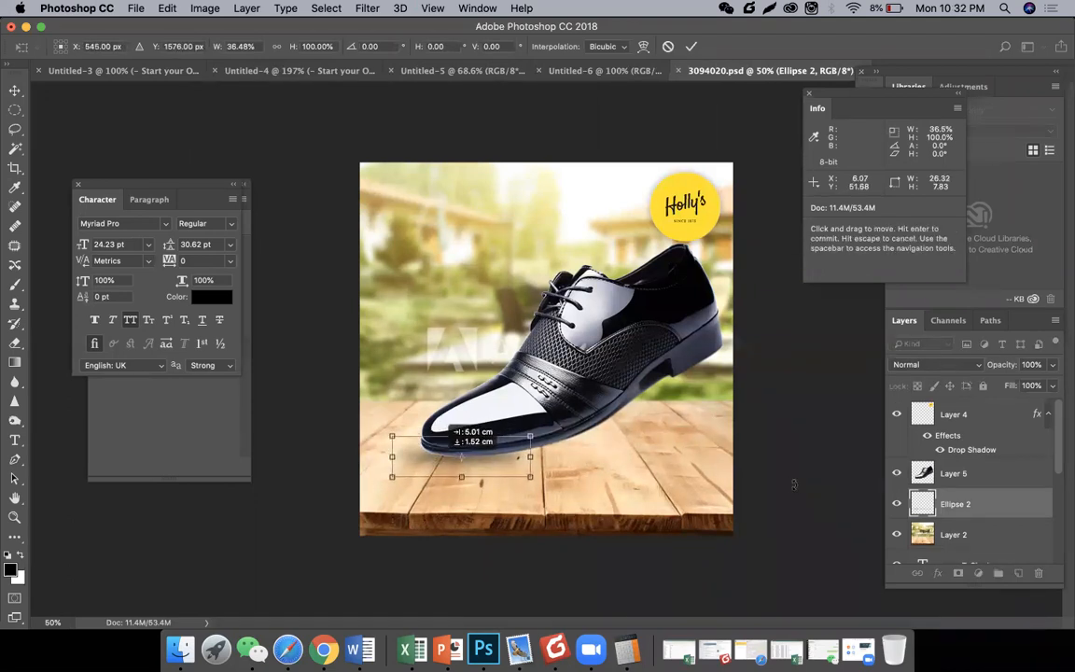
{"action": "key", "text": "Return"}
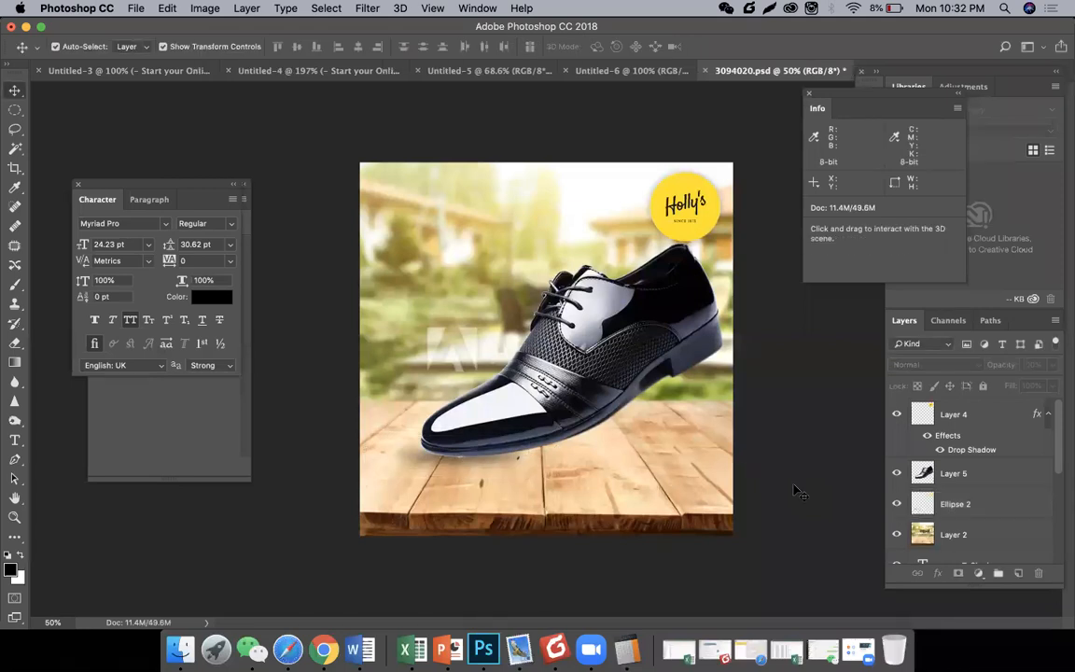
{"action": "key", "text": "e"}
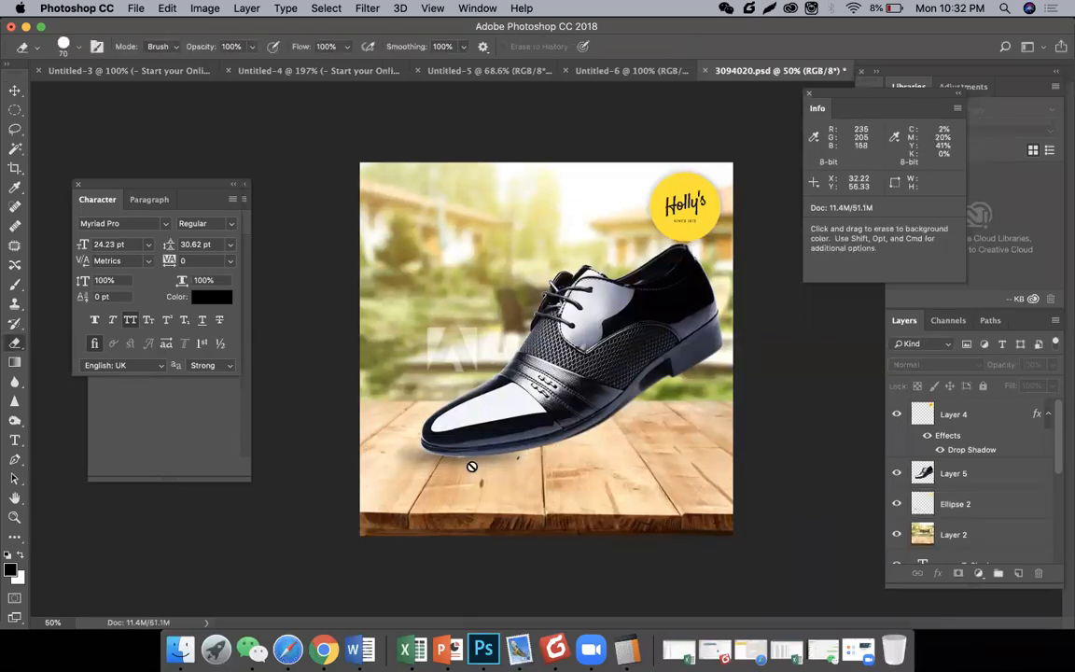
{"action": "key", "text": "v"}
{"action": "left_click", "coordinate": [453, 408]}
{"action": "key", "text": "e"}
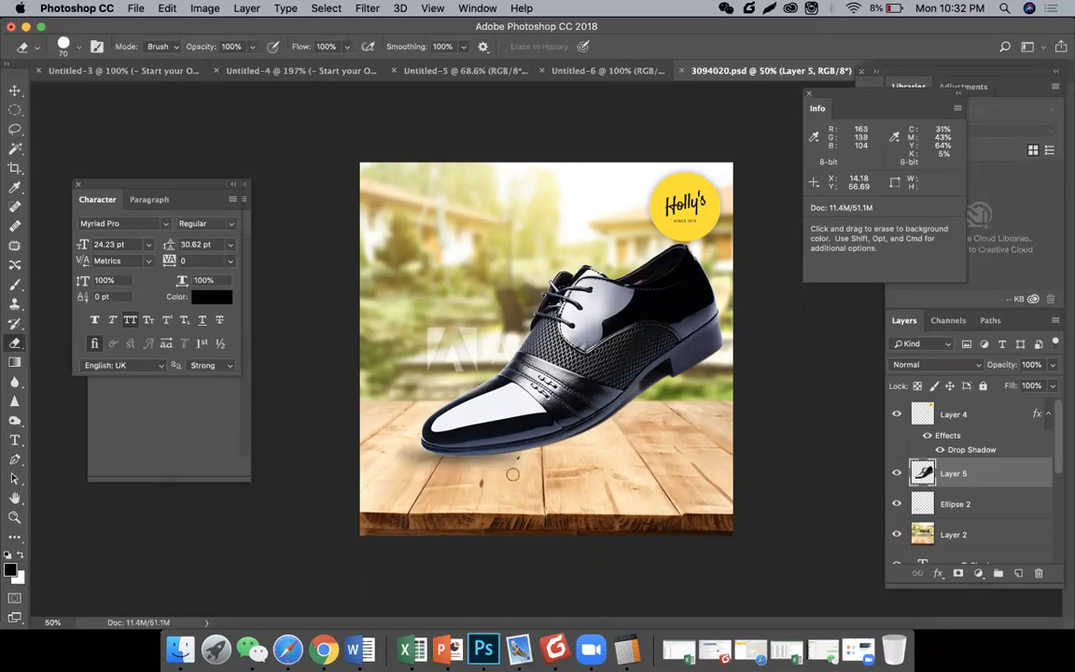
{"action": "left_click", "coordinate": [16, 89]}
{"action": "left_click", "coordinate": [110, 101]}
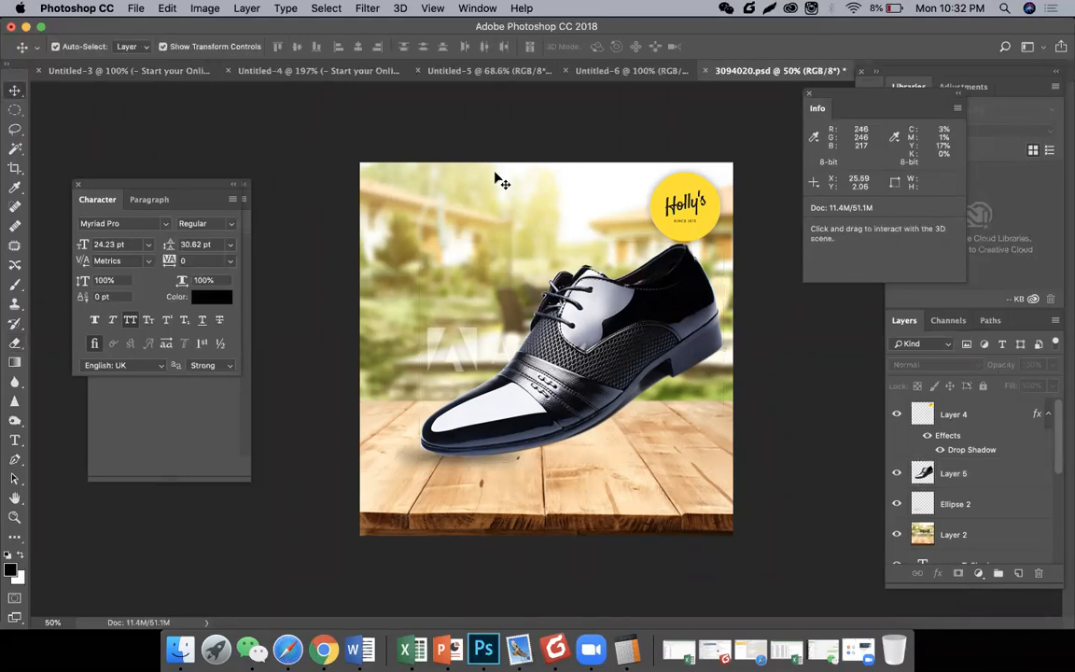
Scale the shoe down proportionally to roughly nine tenths of its size, keeping the toe in place and clearing the round logo.
{"action": "left_click", "coordinate": [551, 280]}
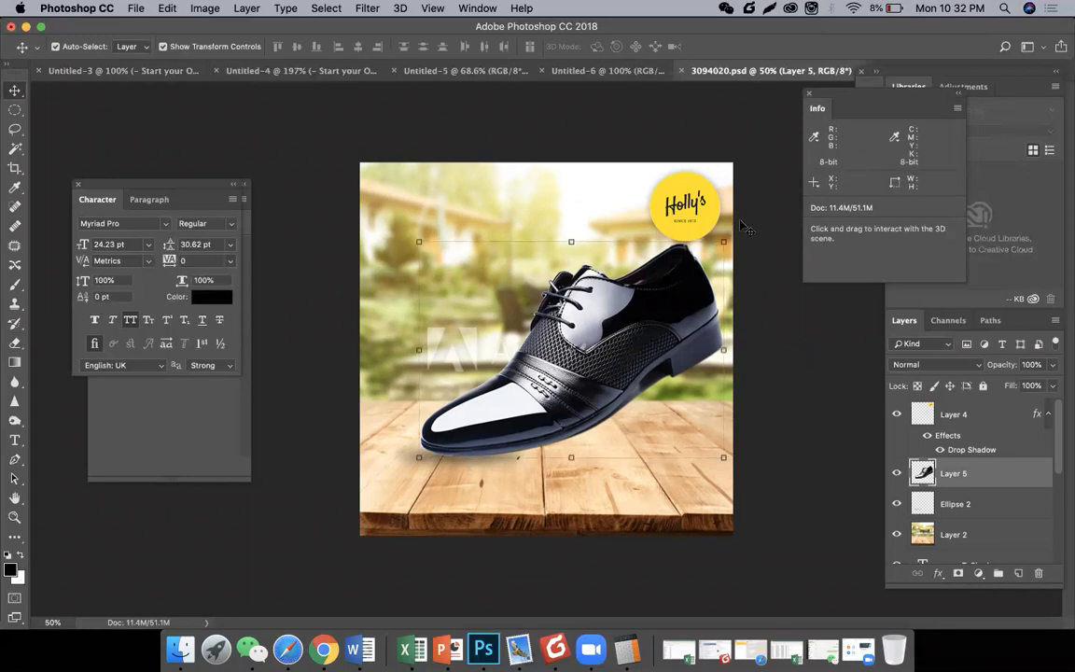
{"action": "left_click_drag", "start_coordinate": [743, 229], "coordinate": [743, 320]}
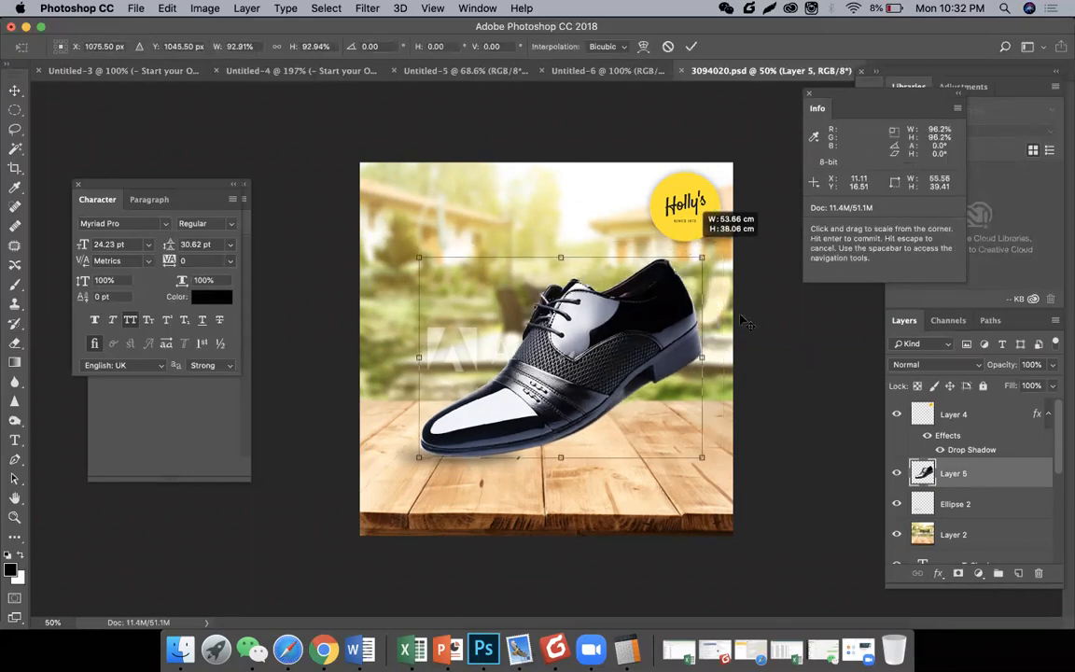
{"action": "key", "text": "Return"}
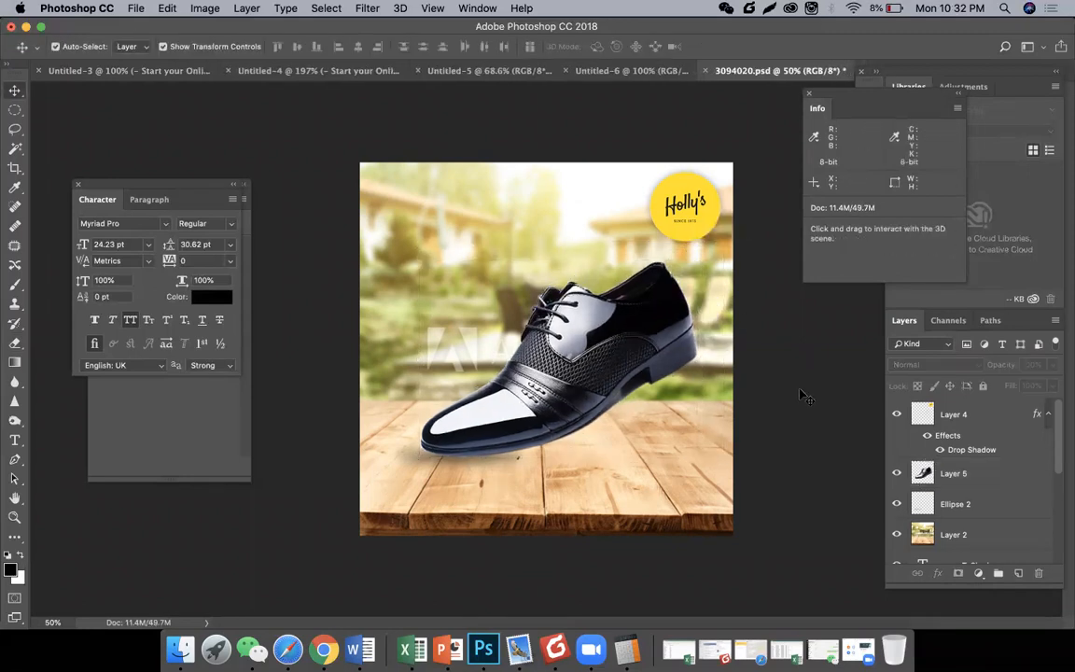